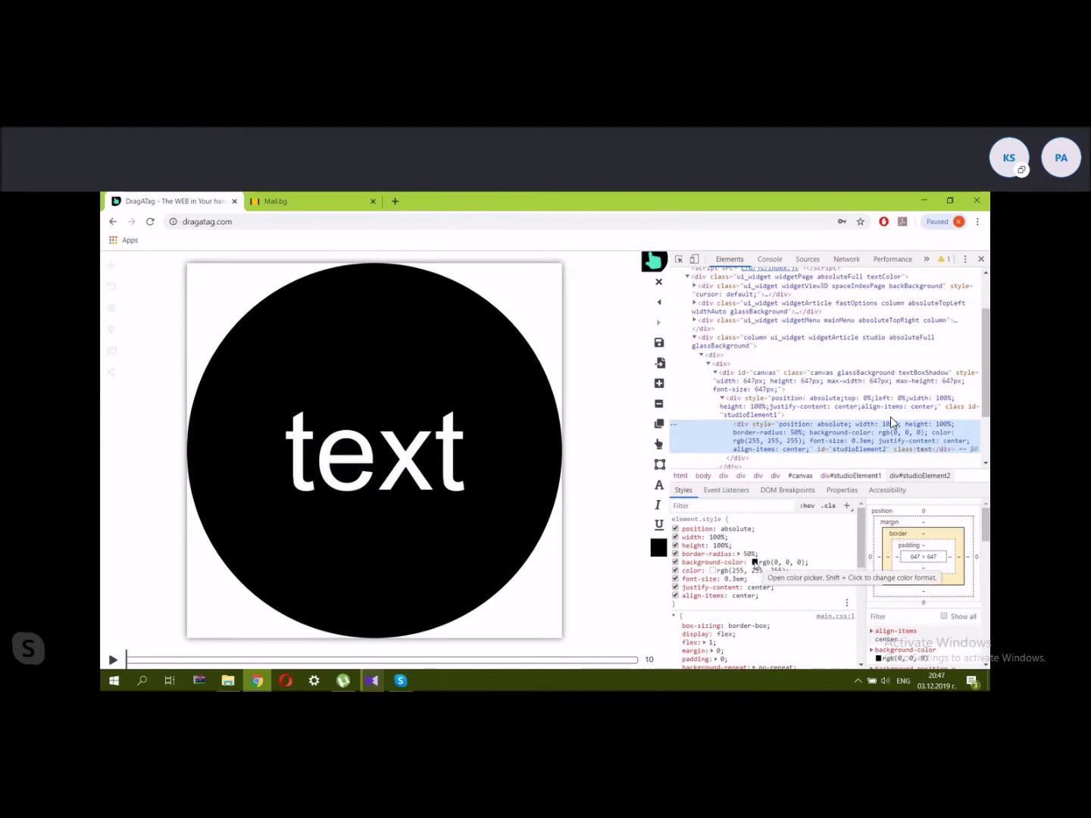
Set the text circle's background color to a bright red, rgb(244, 37, 9), in its element styles.
{"action": "left_click", "coordinate": [755, 562]}
{"action": "left_click", "coordinate": [755, 562]}
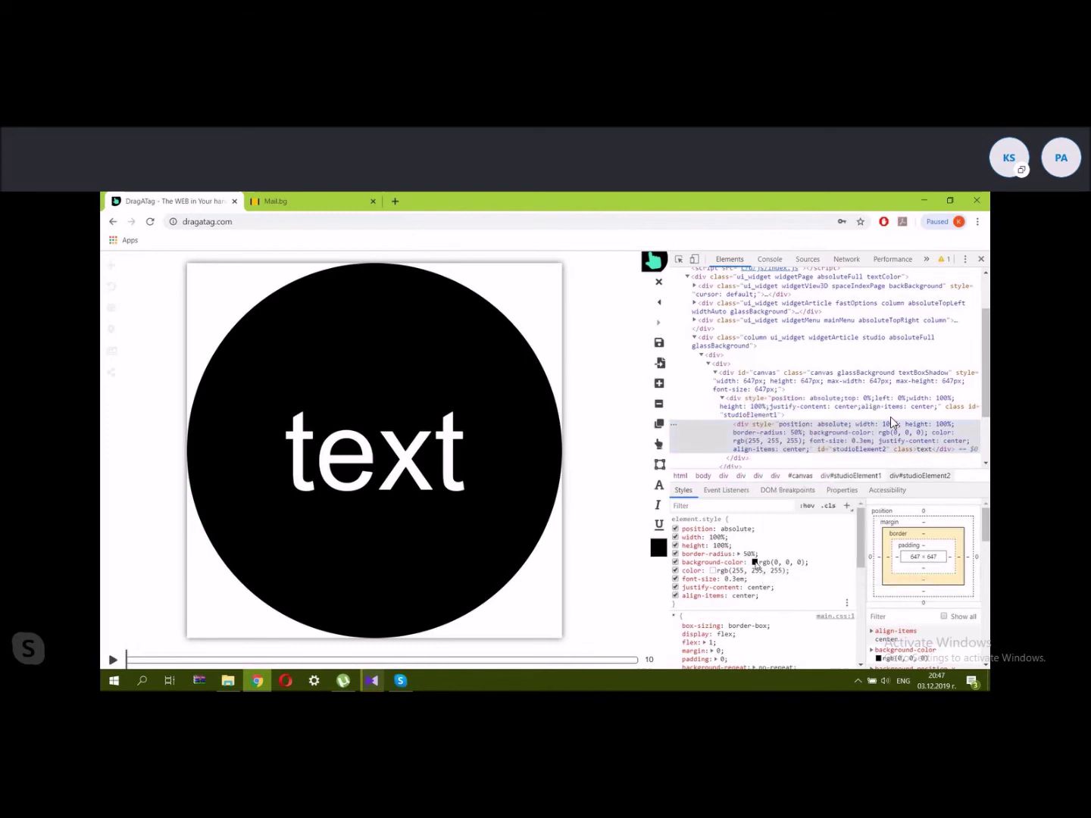
{"action": "left_click", "coordinate": [754, 562]}
{"action": "left_click", "coordinate": [755, 563]}
{"action": "left_click", "coordinate": [756, 563]}
{"action": "left_click", "coordinate": [756, 563]}
{"action": "left_click", "coordinate": [756, 563]}
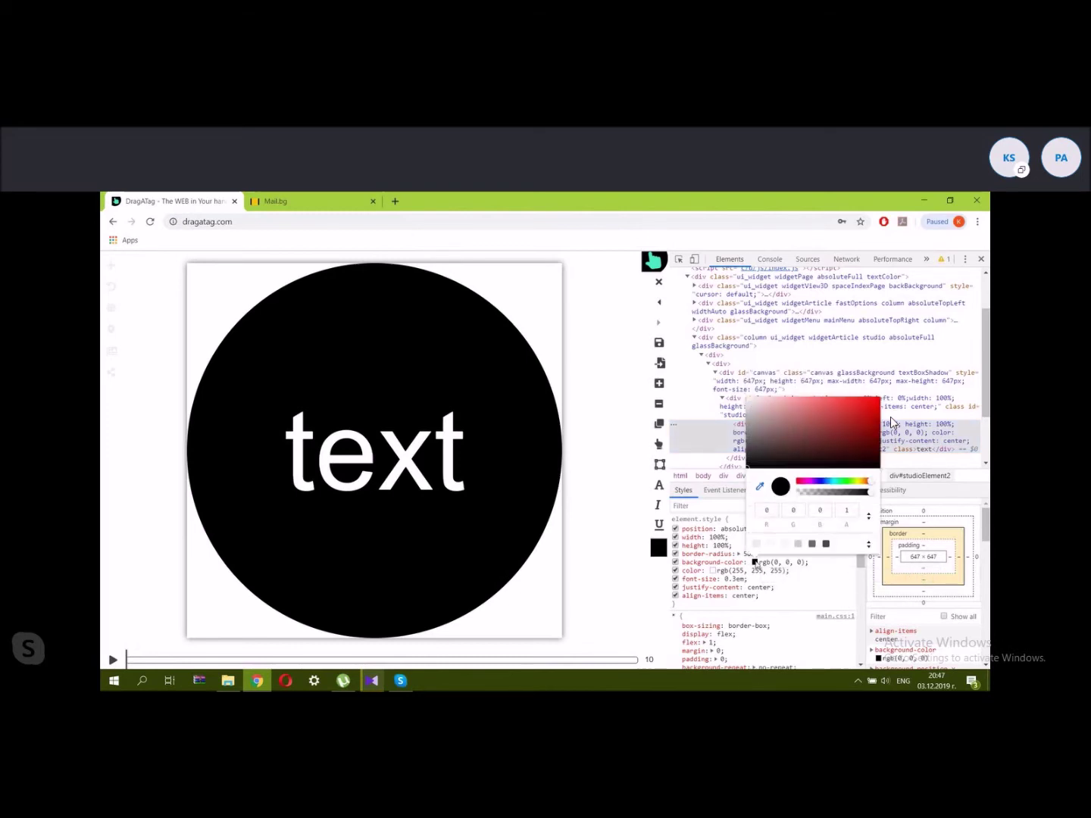
{"action": "left_click_drag", "start_coordinate": [799, 485], "coordinate": [870, 482]}
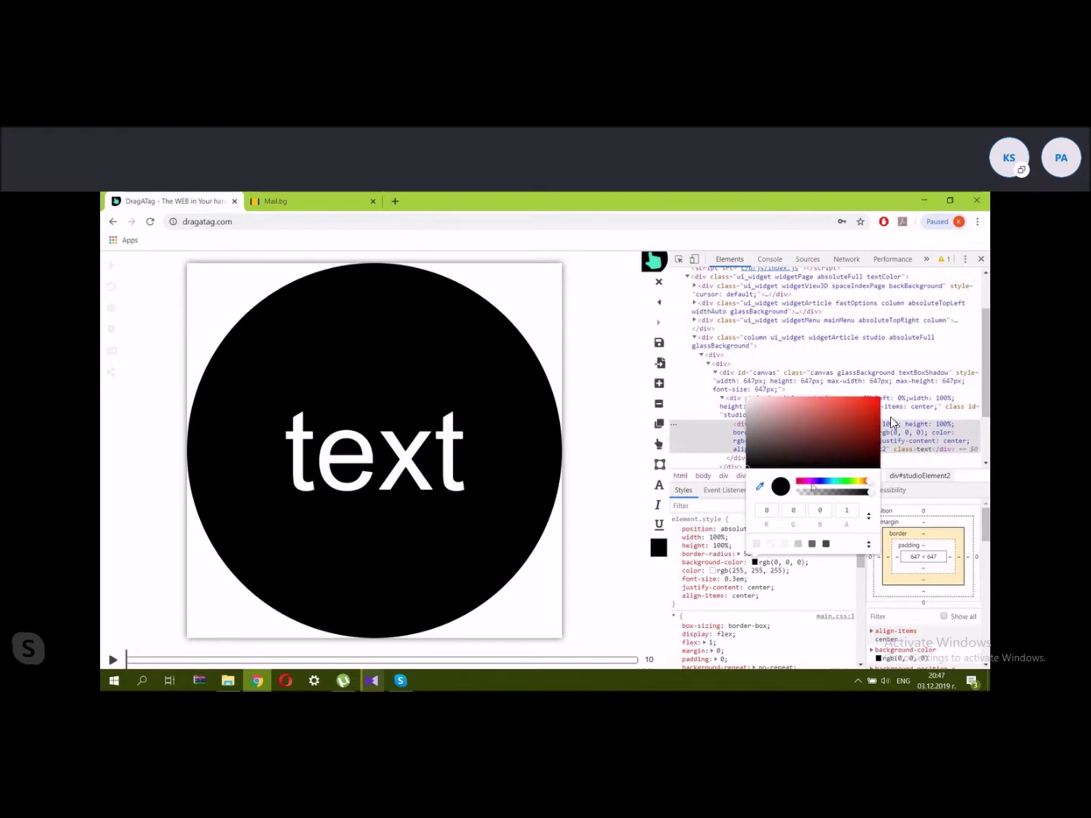
{"action": "left_click", "coordinate": [879, 402]}
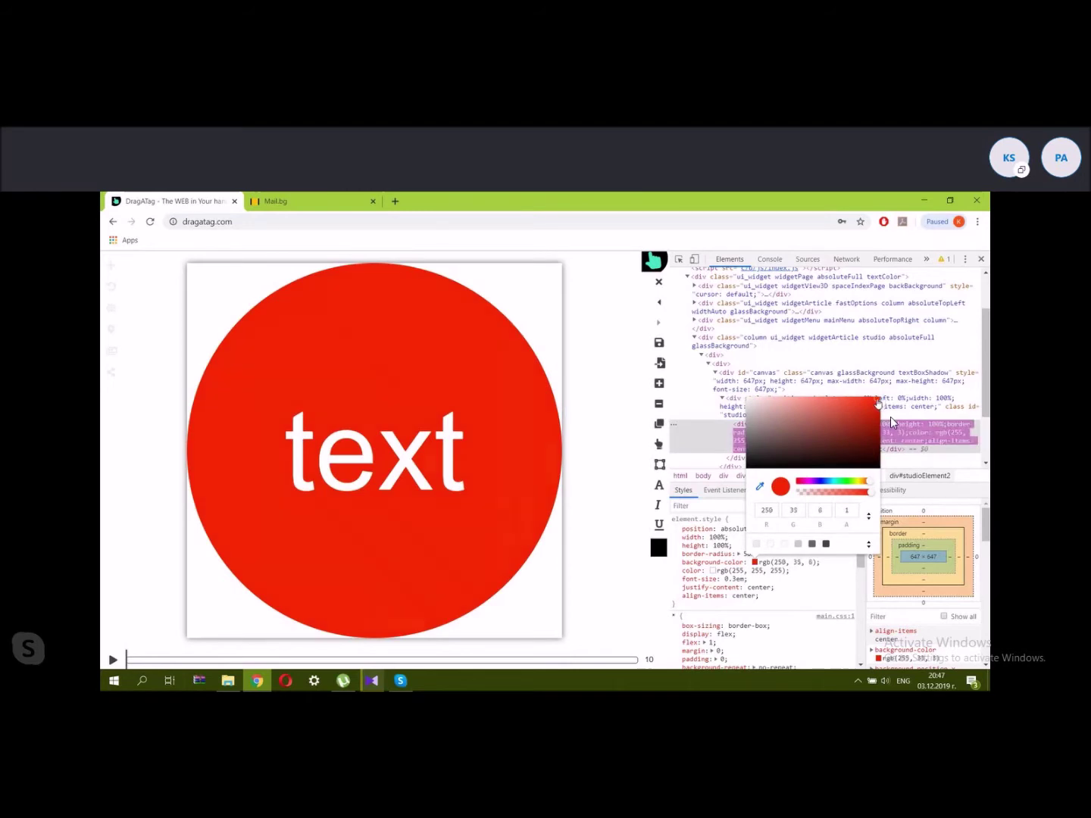
{"action": "left_click", "coordinate": [875, 400]}
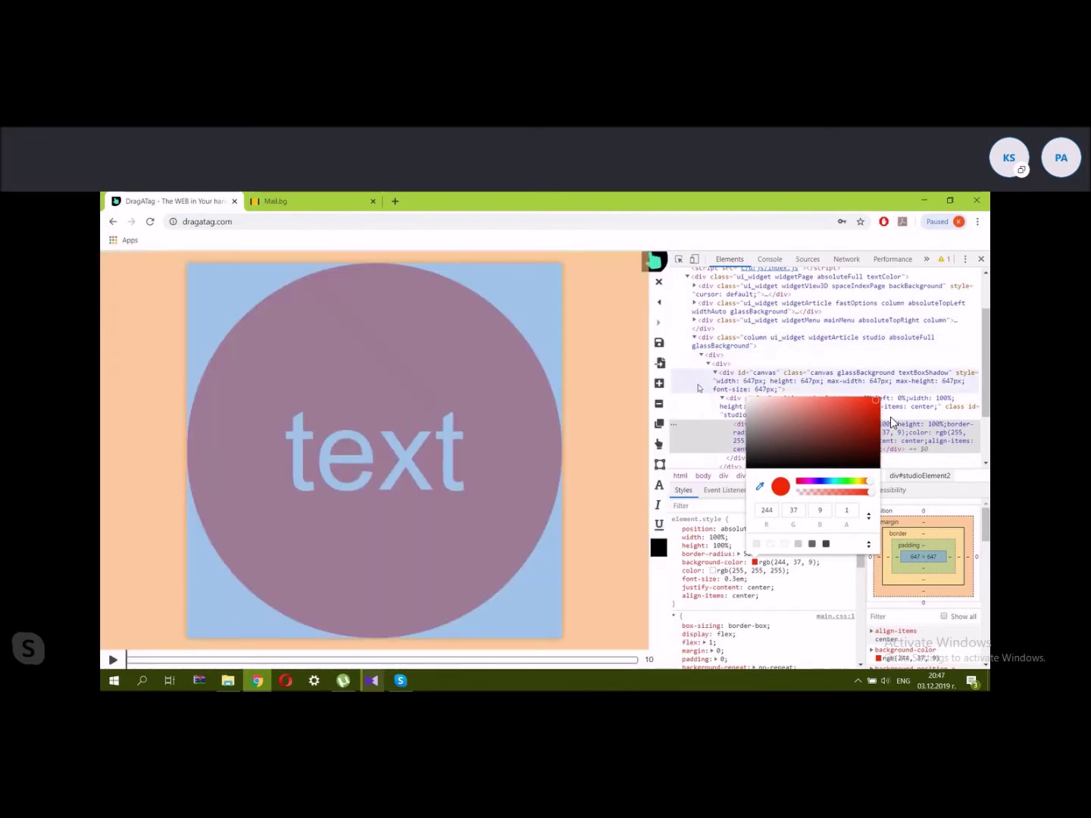
{"action": "left_click", "coordinate": [757, 377]}
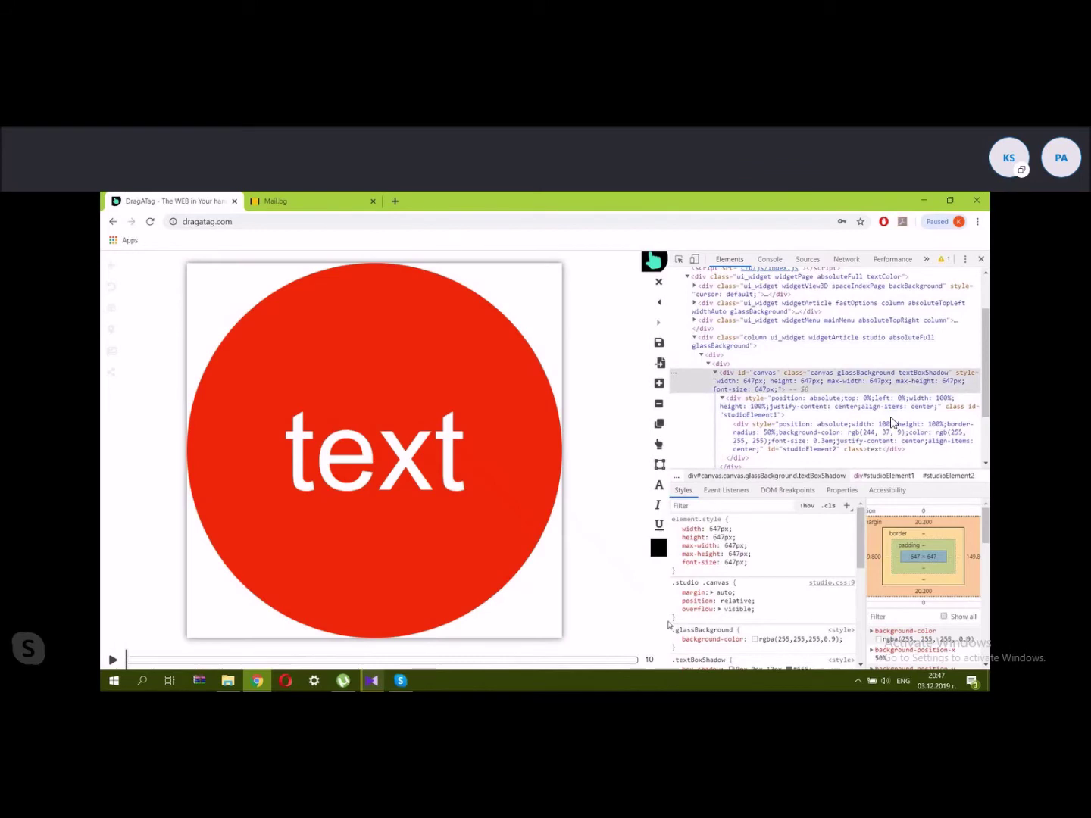
Save the red circle as an update to template 29, confirming the database change, and return to the canvas.
{"action": "left_click", "coordinate": [660, 345]}
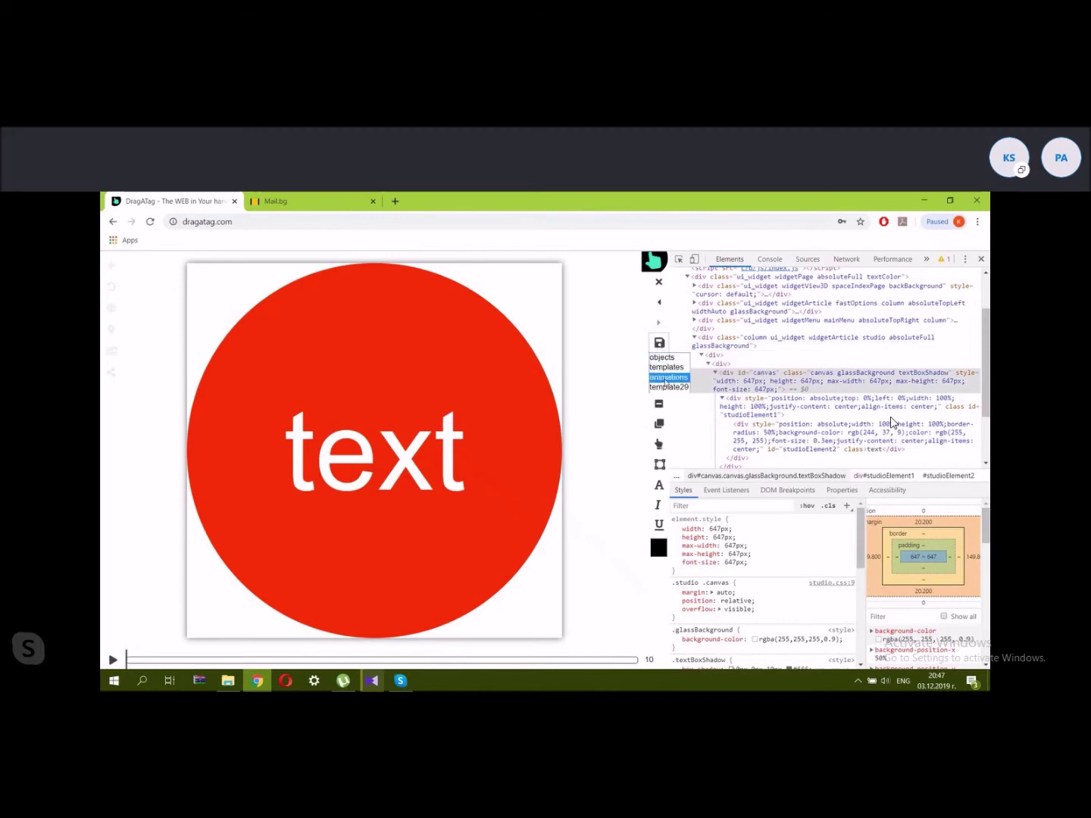
{"action": "left_click", "coordinate": [667, 387]}
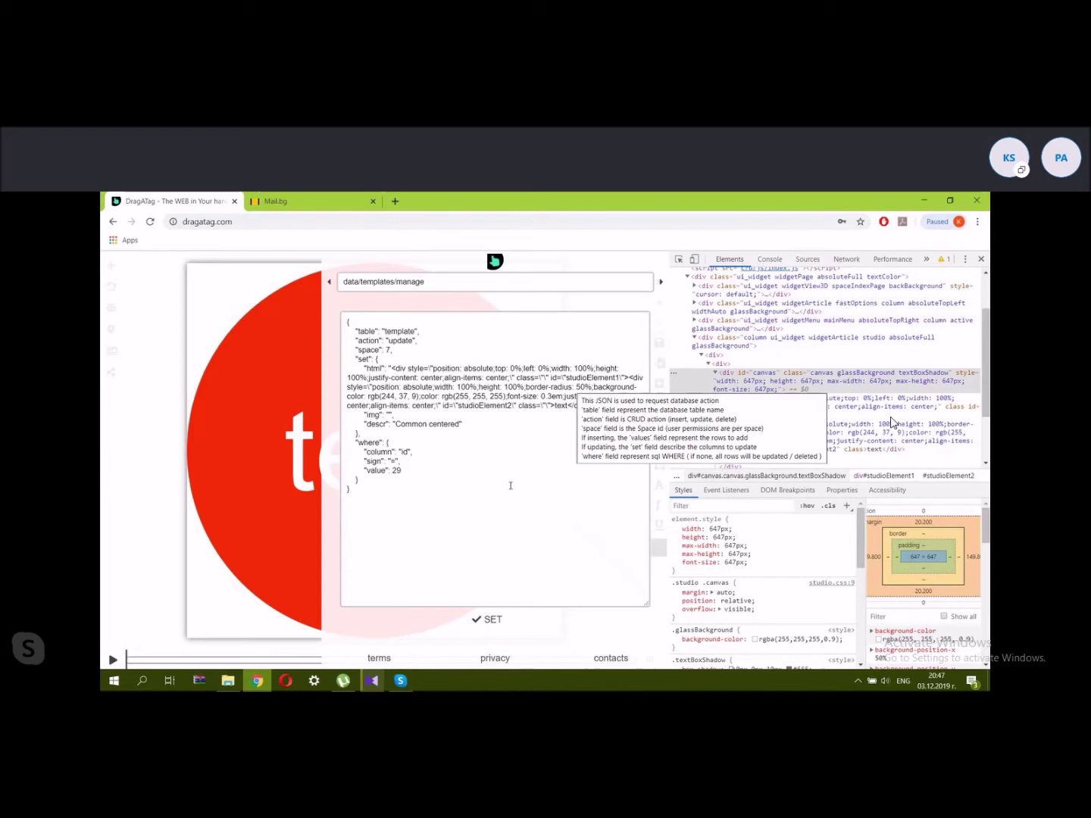
{"action": "left_click", "coordinate": [497, 618]}
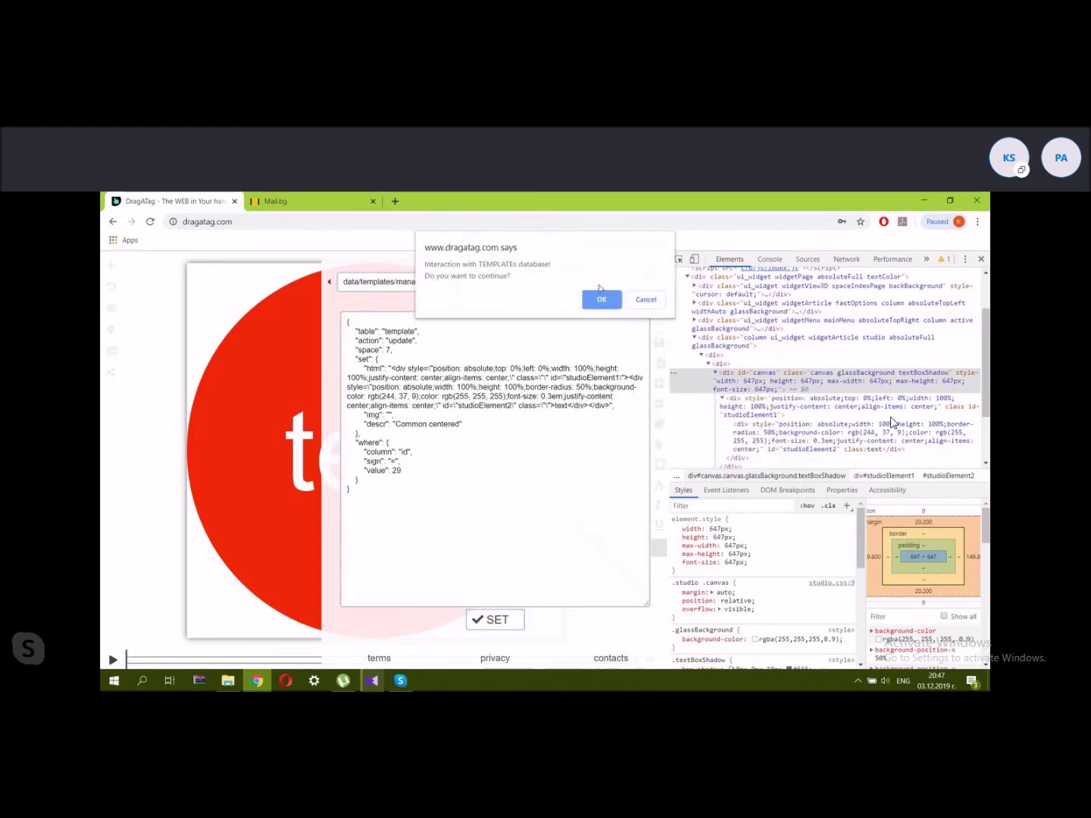
{"action": "left_click", "coordinate": [601, 299]}
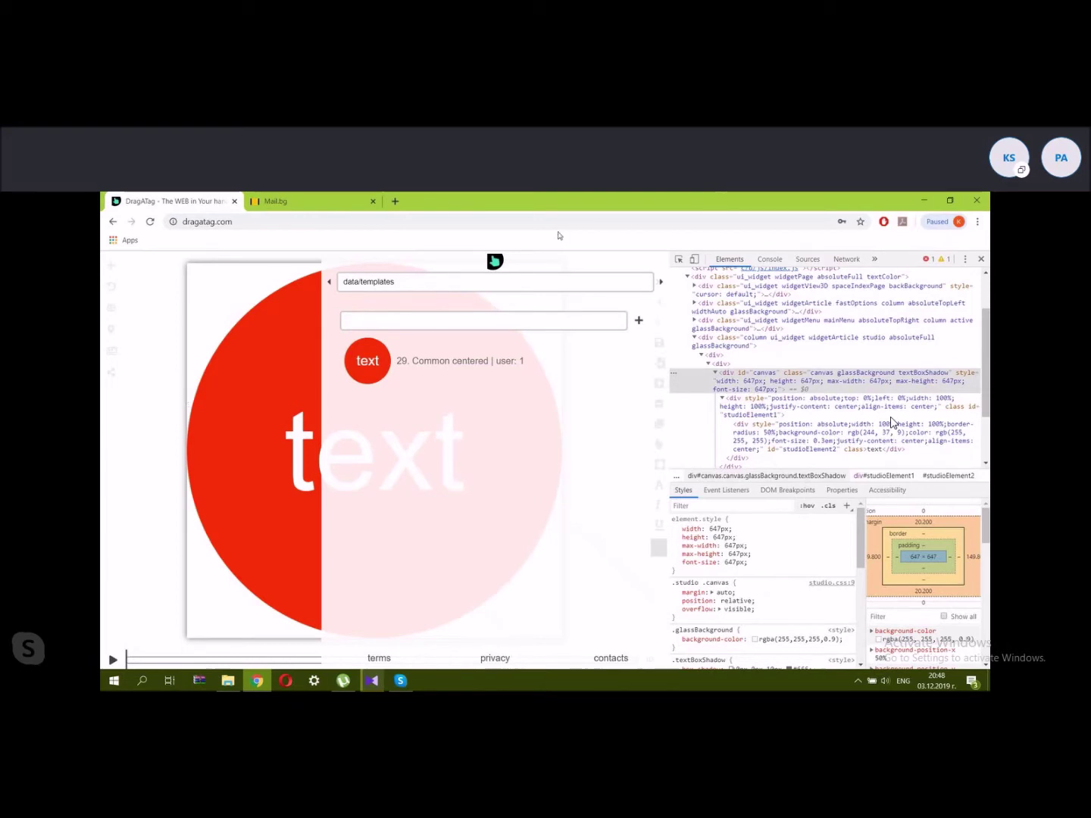
{"action": "left_click", "coordinate": [492, 259]}
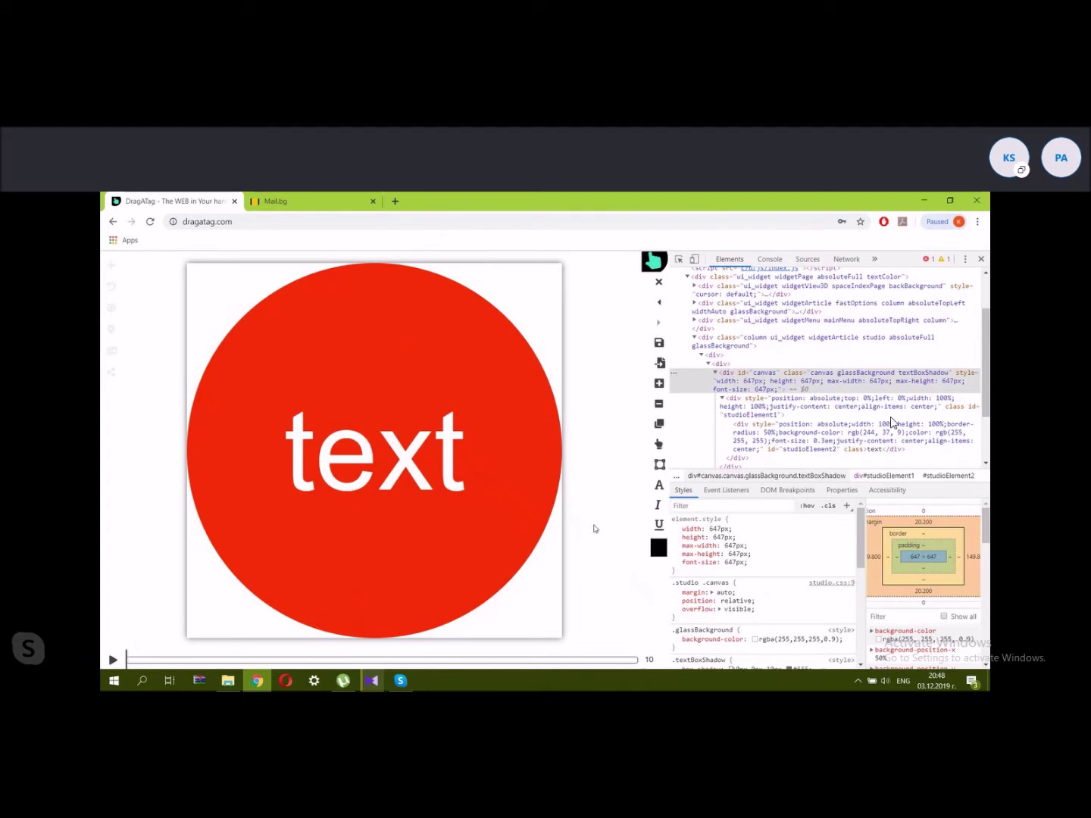
Delete the text circle from the canvas, trying Step Back and Step Forward on the deletion.
{"action": "left_click", "coordinate": [394, 451]}
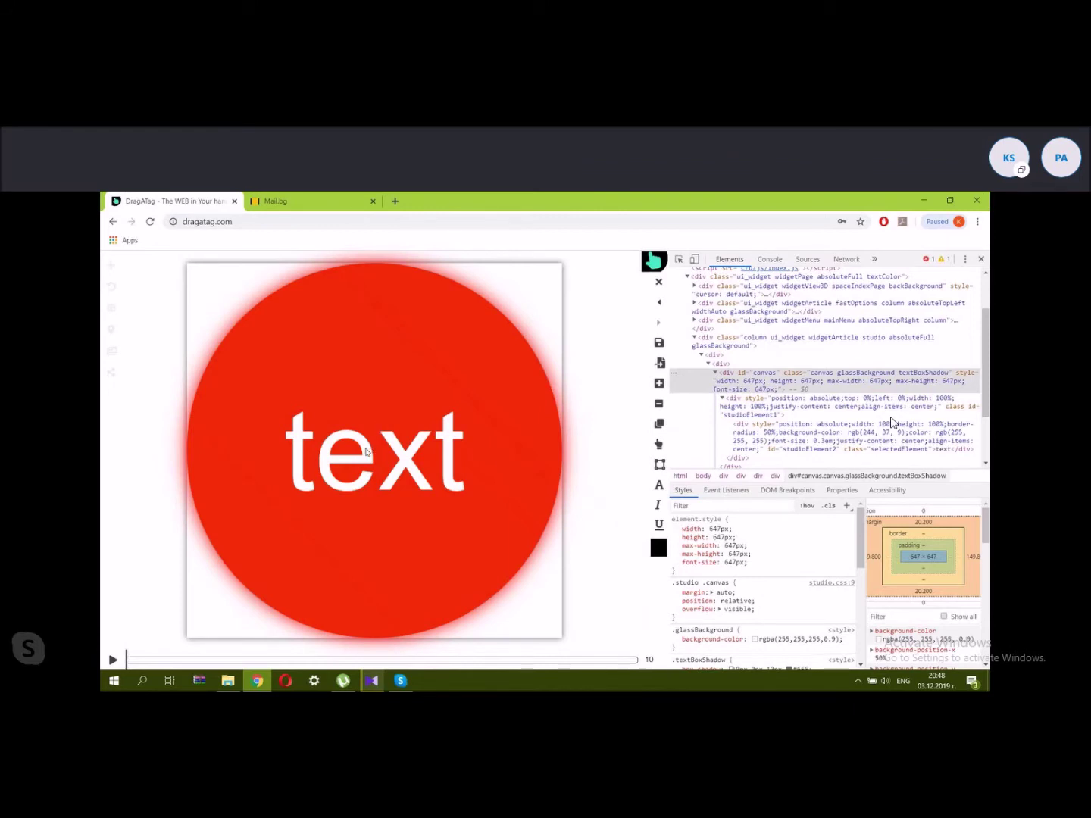
{"action": "left_click", "coordinate": [659, 405]}
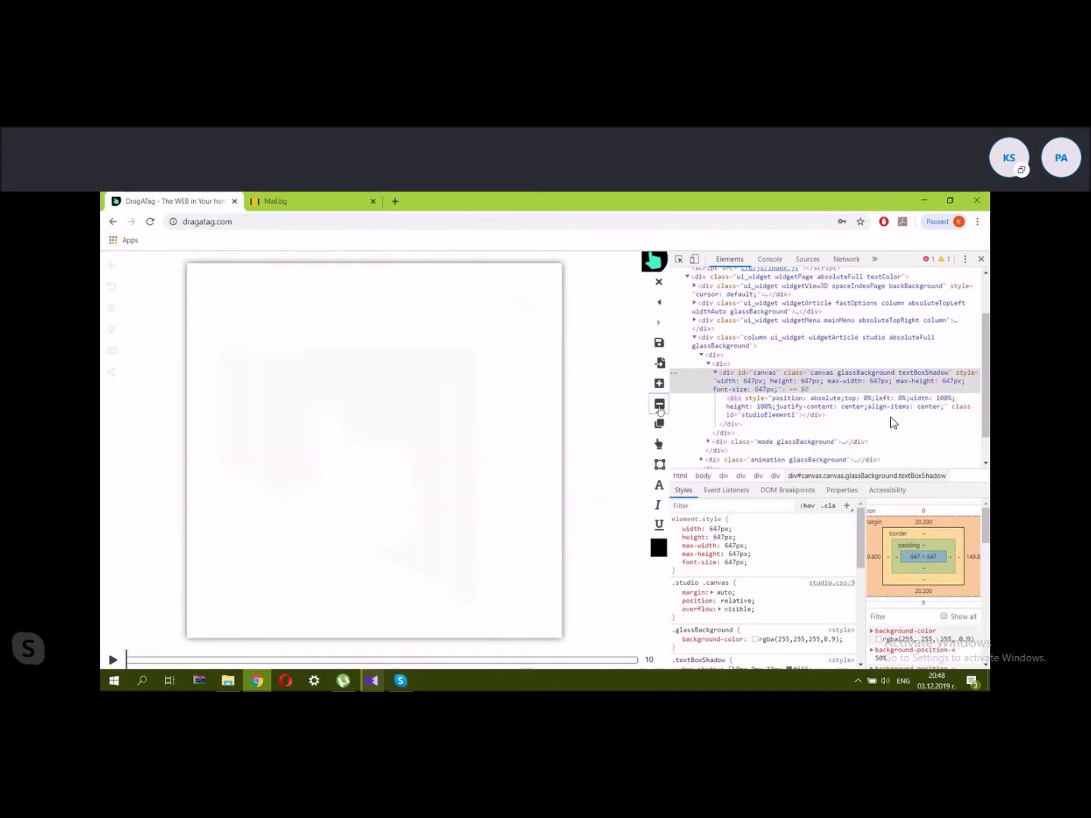
{"action": "left_click", "coordinate": [659, 303]}
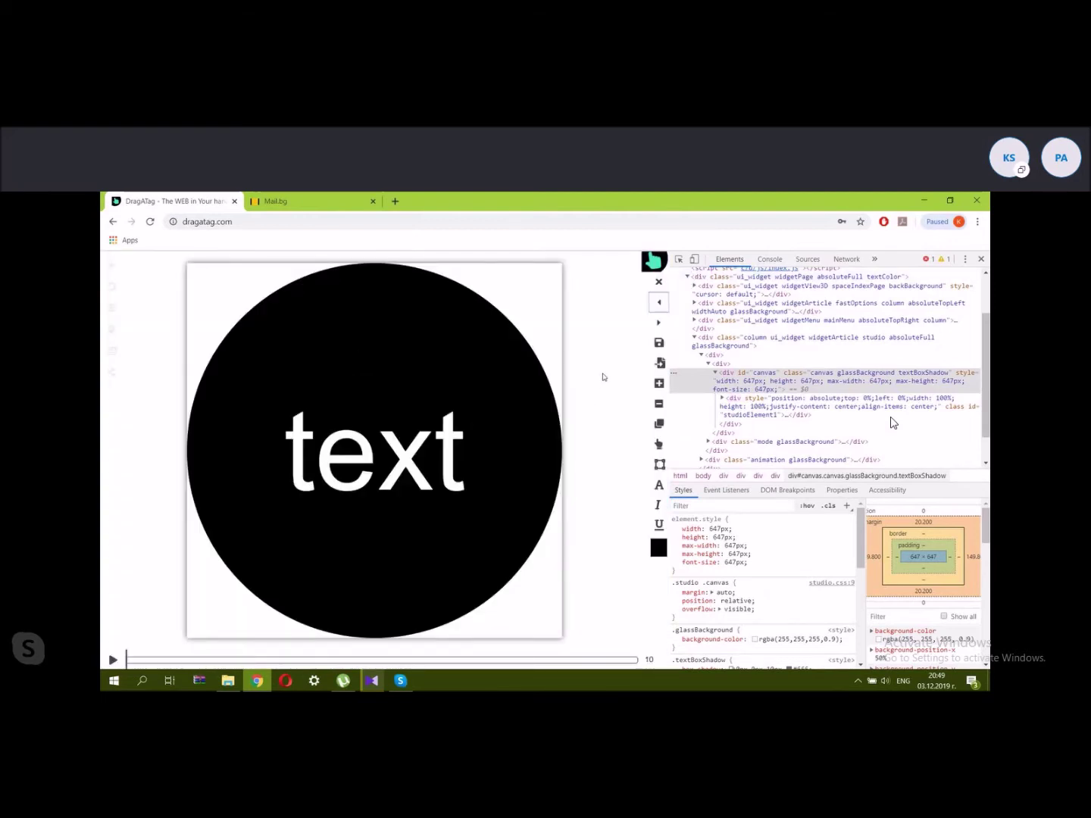
{"action": "left_click", "coordinate": [660, 322]}
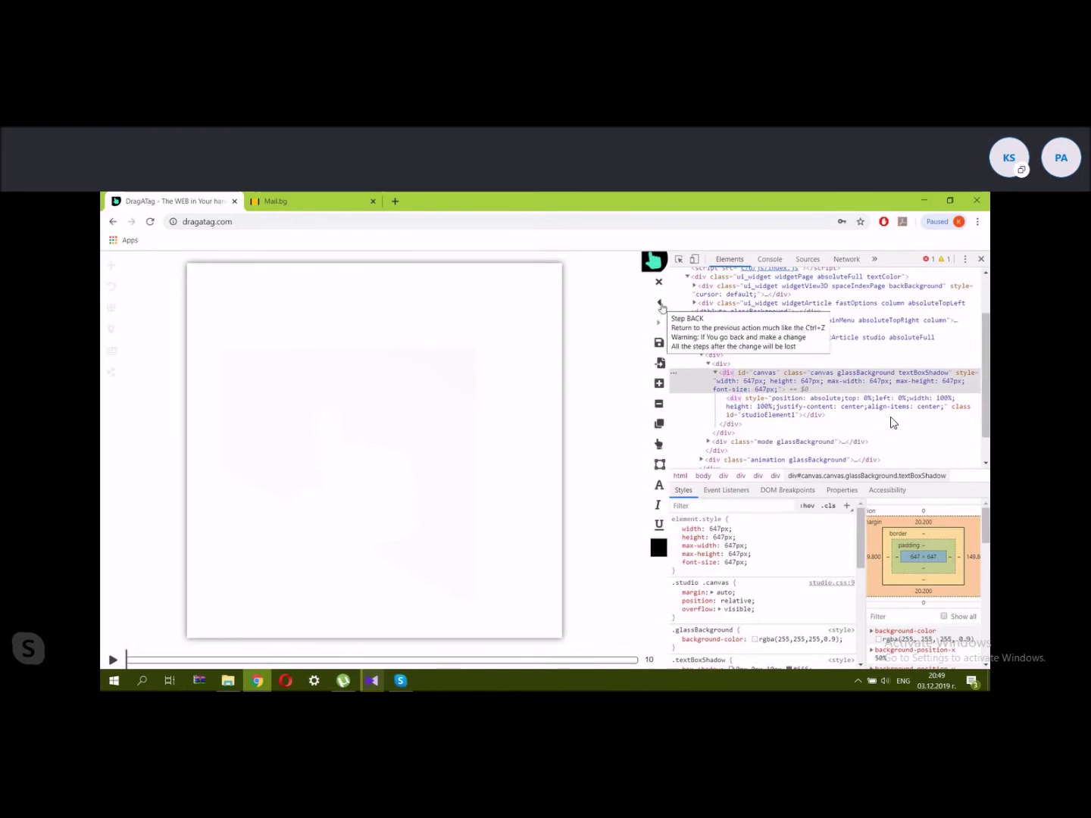
{"action": "left_click", "coordinate": [660, 305]}
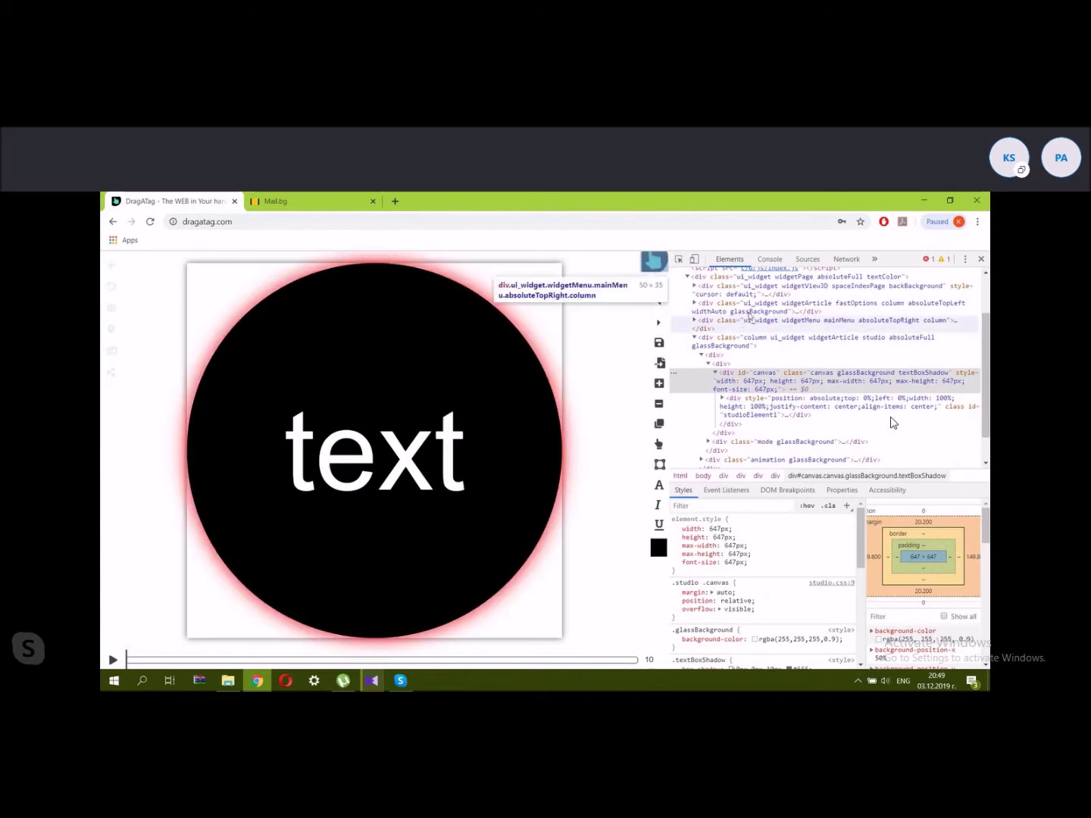
{"action": "left_click", "coordinate": [658, 403]}
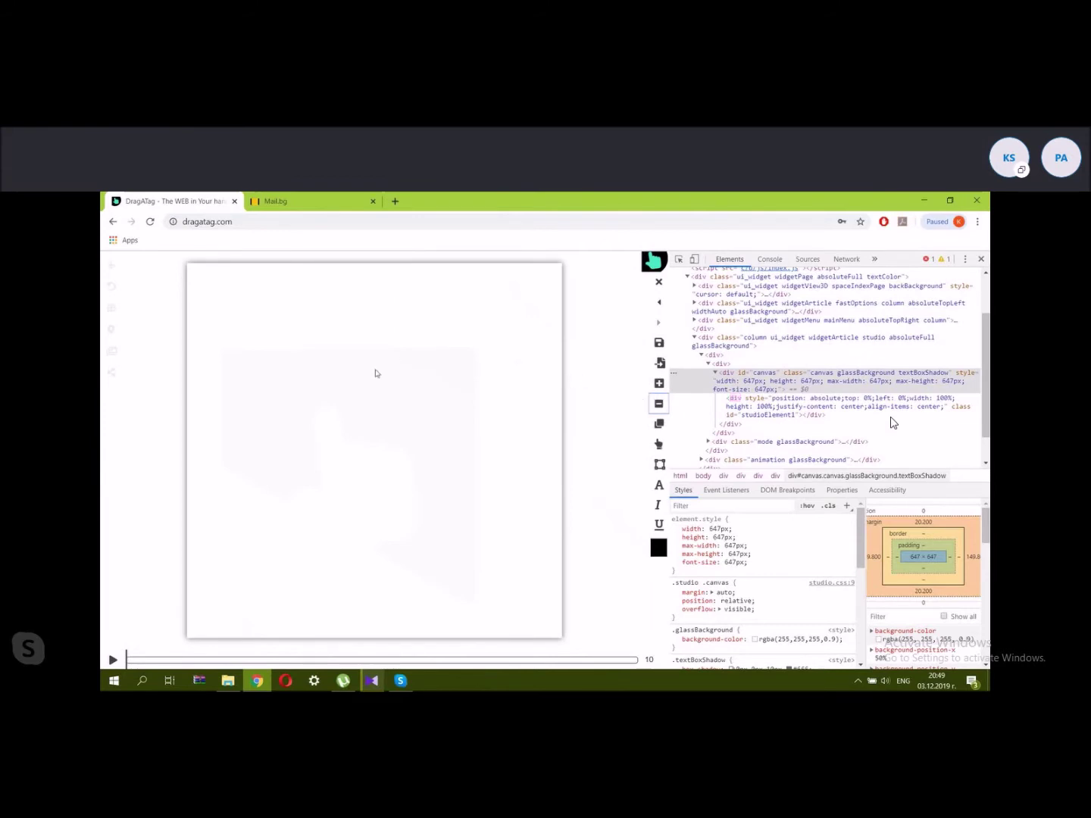
Fill the remaining full-size element on the canvas with bright green, rgb(128, 255, 0), and deselect it.
{"action": "left_click", "coordinate": [386, 391]}
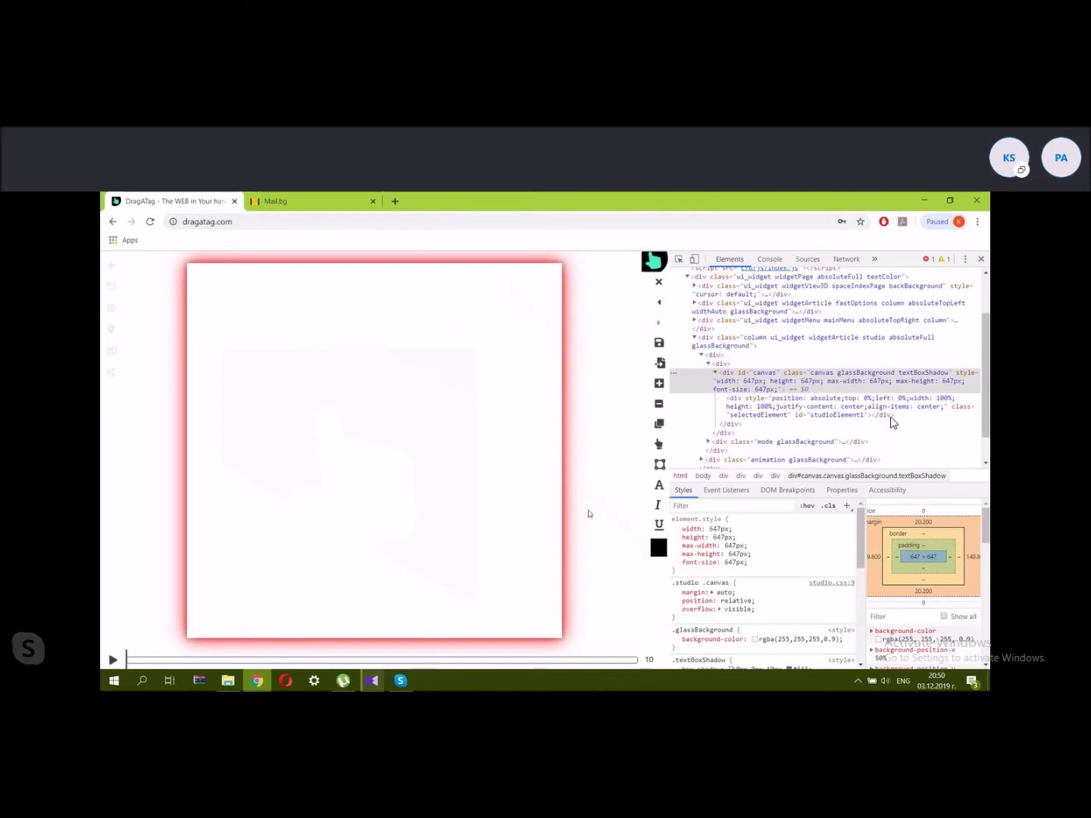
{"action": "left_click", "coordinate": [659, 548]}
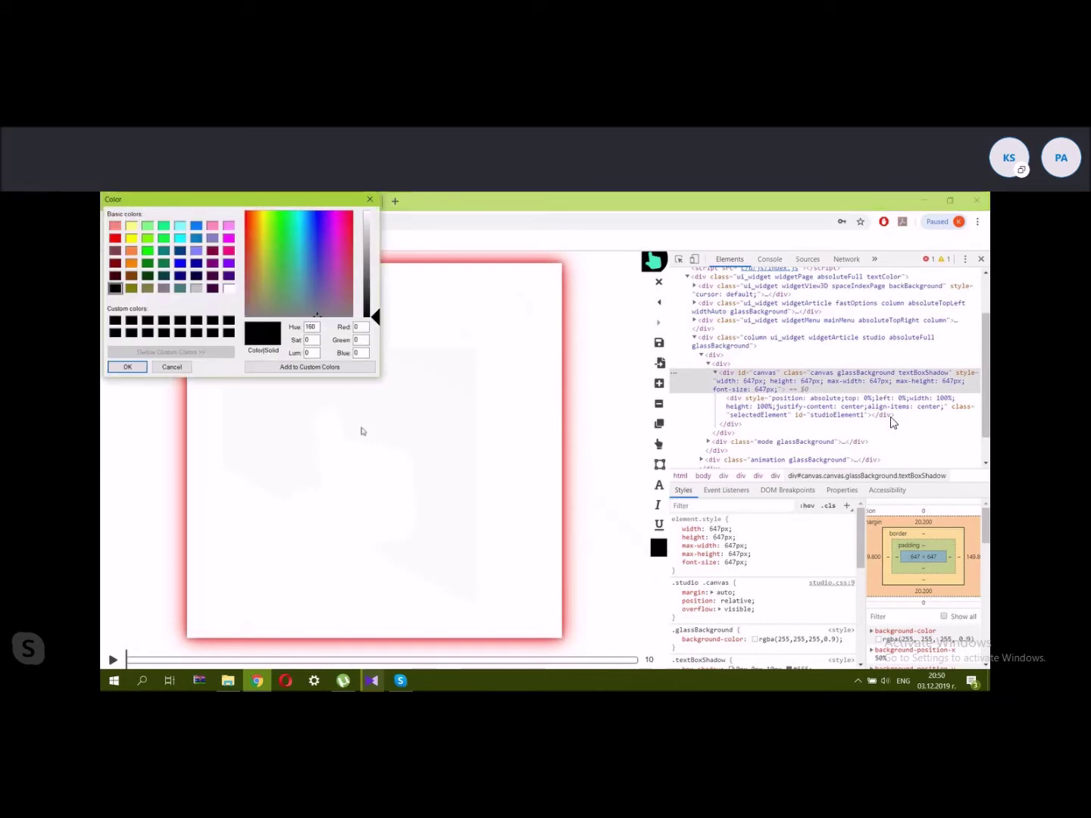
{"action": "left_click", "coordinate": [288, 240]}
{"action": "left_click", "coordinate": [147, 237]}
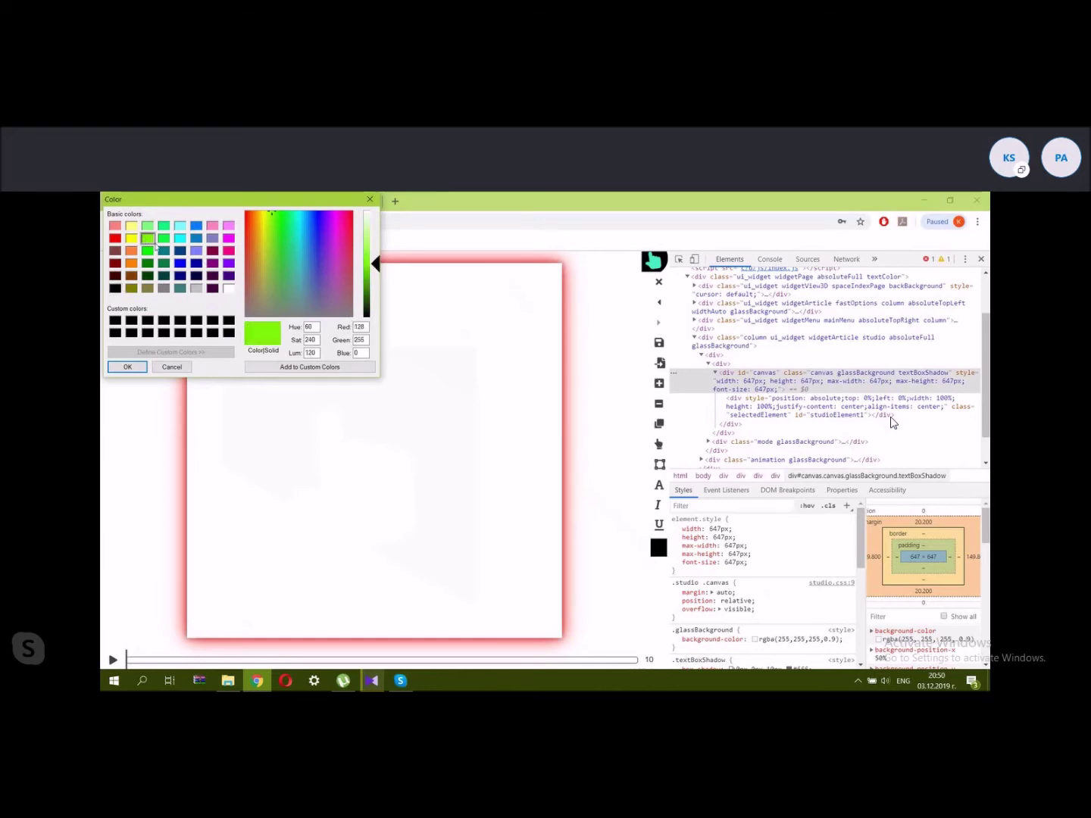
{"action": "left_click", "coordinate": [127, 367]}
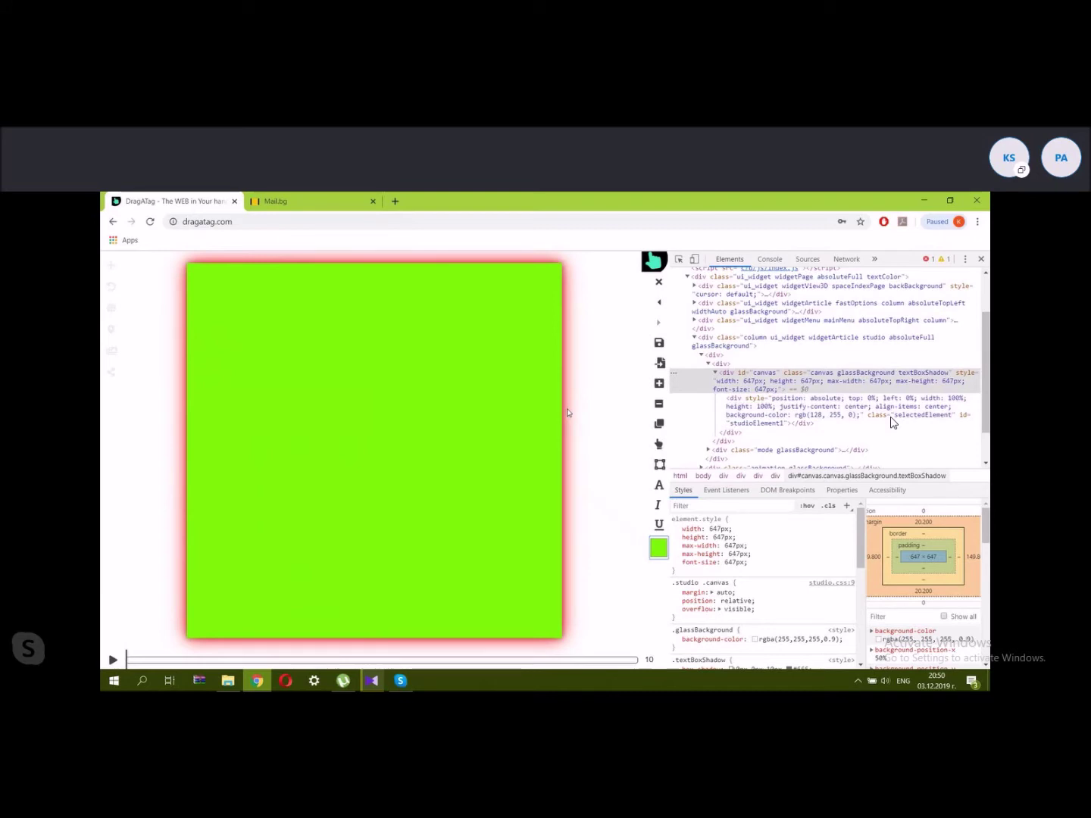
{"action": "left_click", "coordinate": [380, 379]}
{"action": "left_click", "coordinate": [585, 357]}
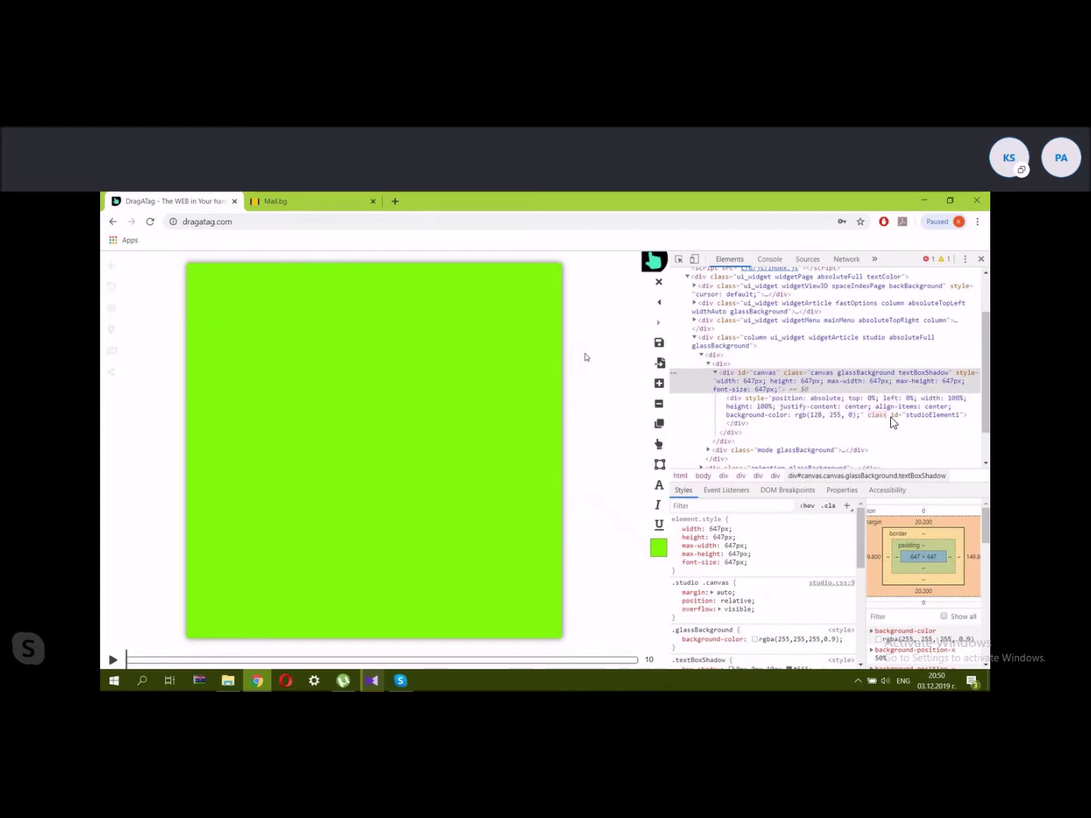
Start a new template record from the green element and review its insert JSON.
{"action": "left_click", "coordinate": [658, 343]}
{"action": "left_click", "coordinate": [661, 387]}
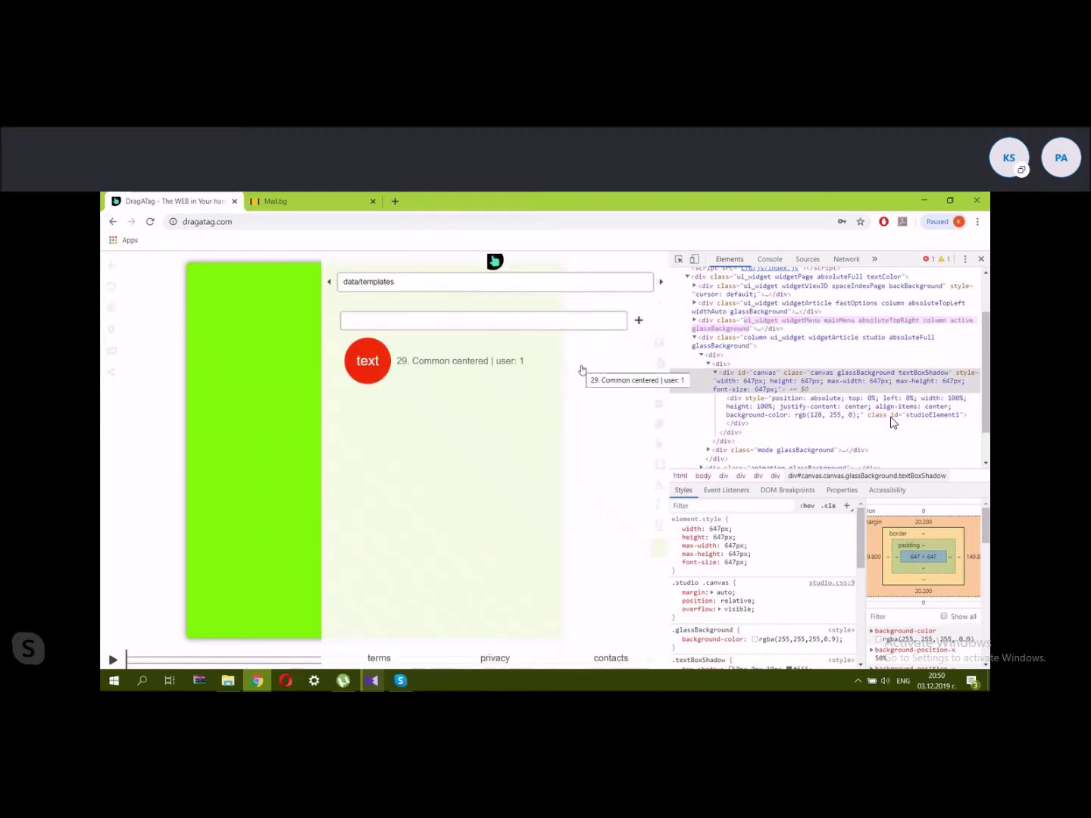
{"action": "left_click", "coordinate": [639, 322]}
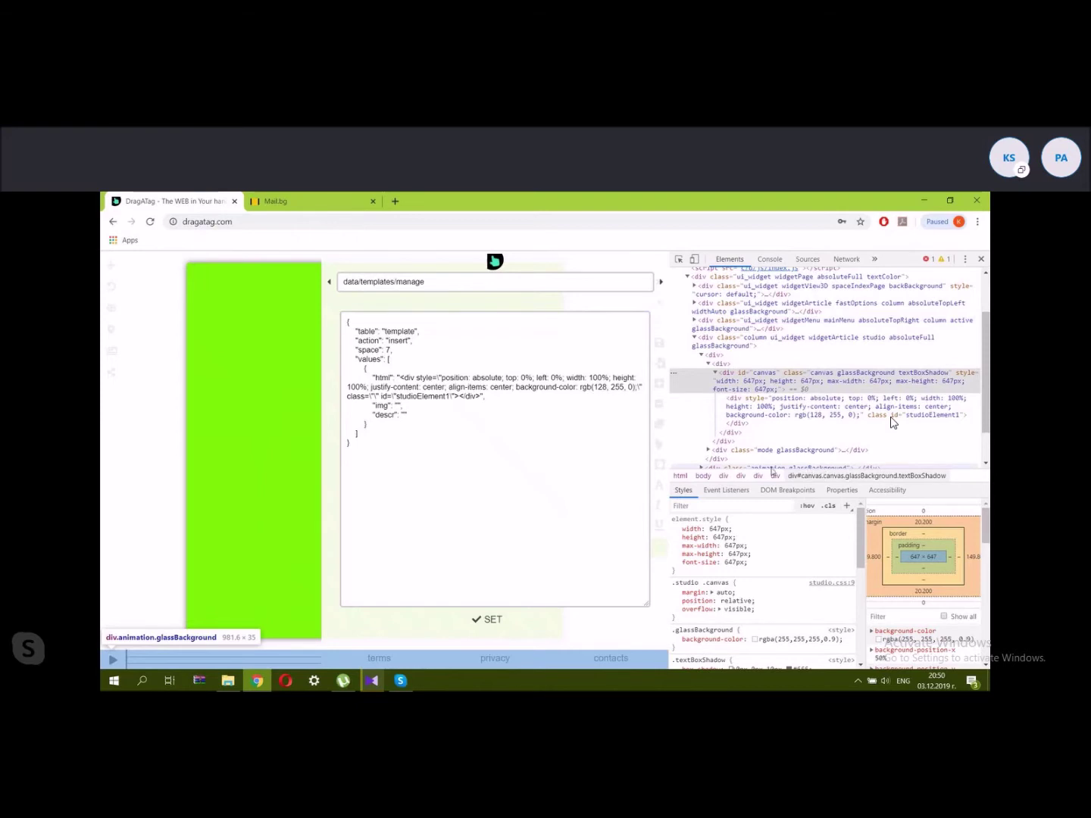
{"action": "left_click", "coordinate": [394, 377]}
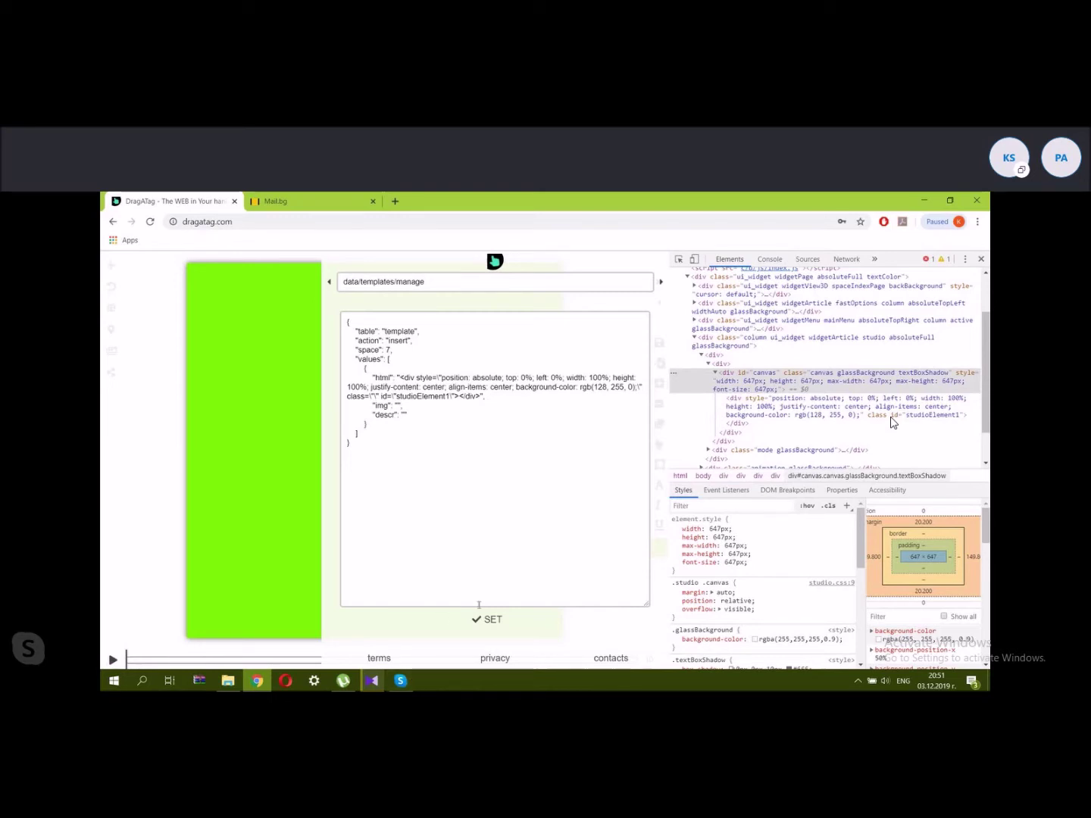
{"action": "mouse_move", "coordinate": [432, 376]}
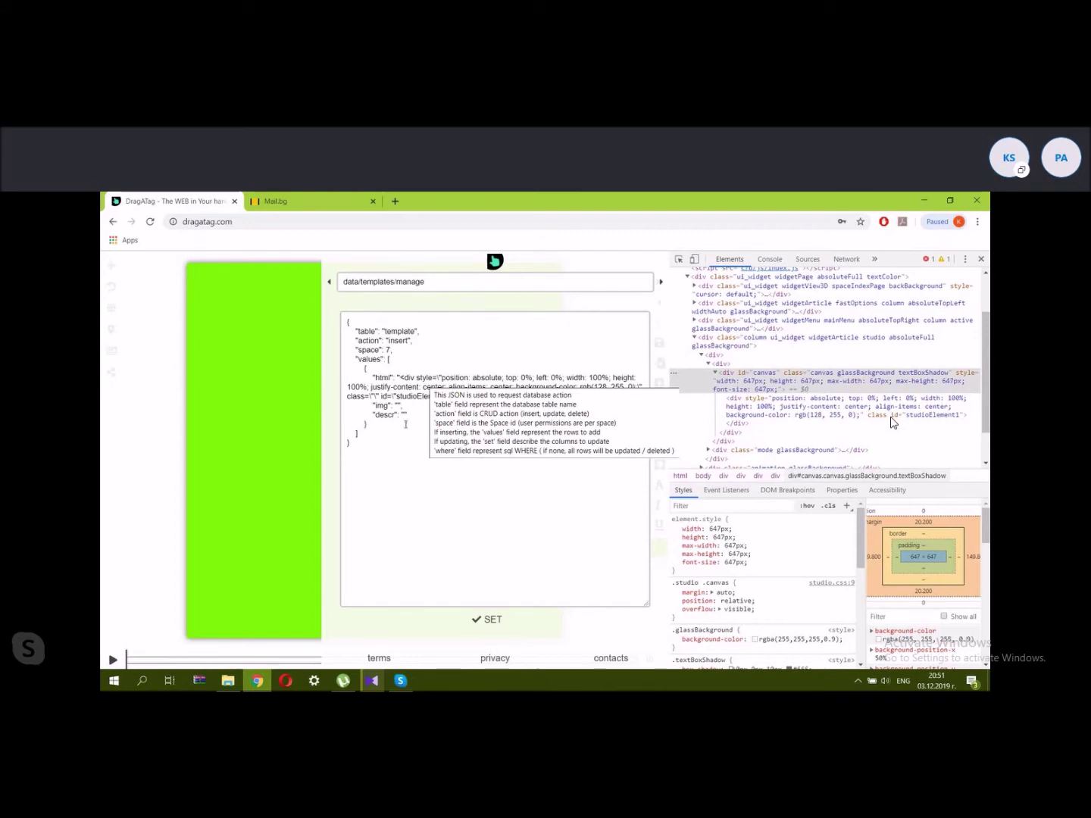
{"action": "mouse_move", "coordinate": [440, 455]}
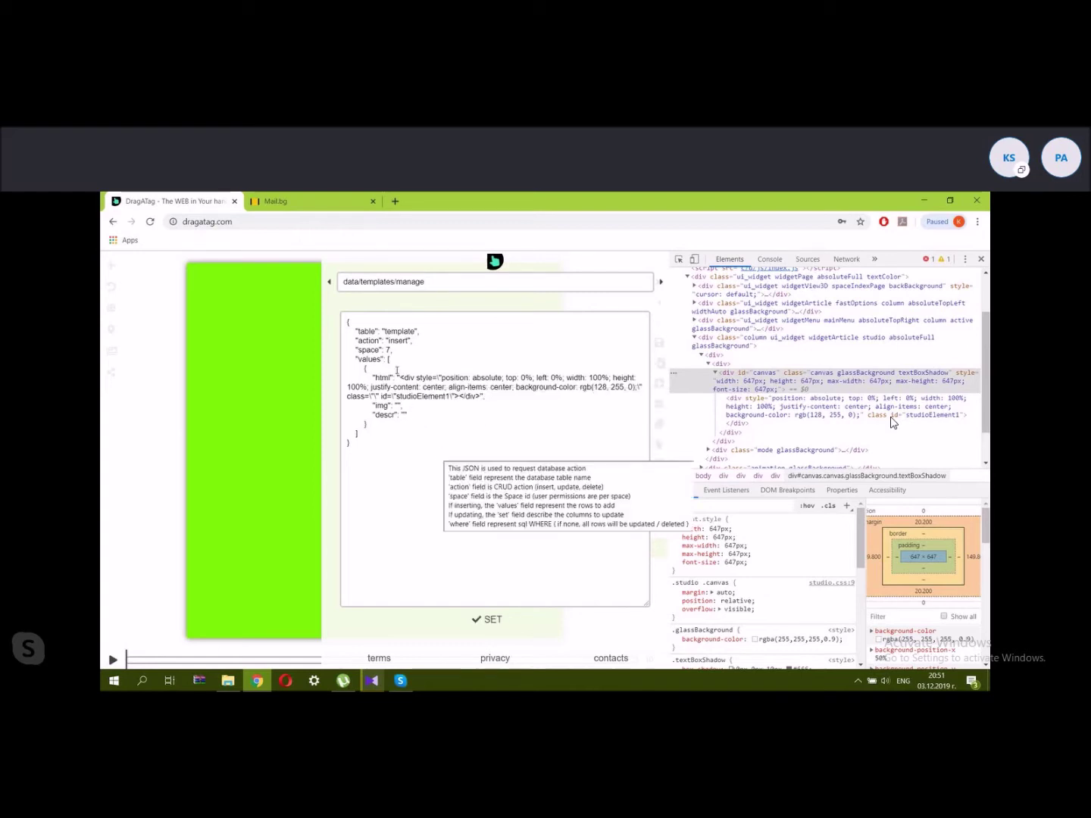
Set the new template's description to "background element", insert it into the templates database and return to the canvas.
{"action": "left_click", "coordinate": [397, 414]}
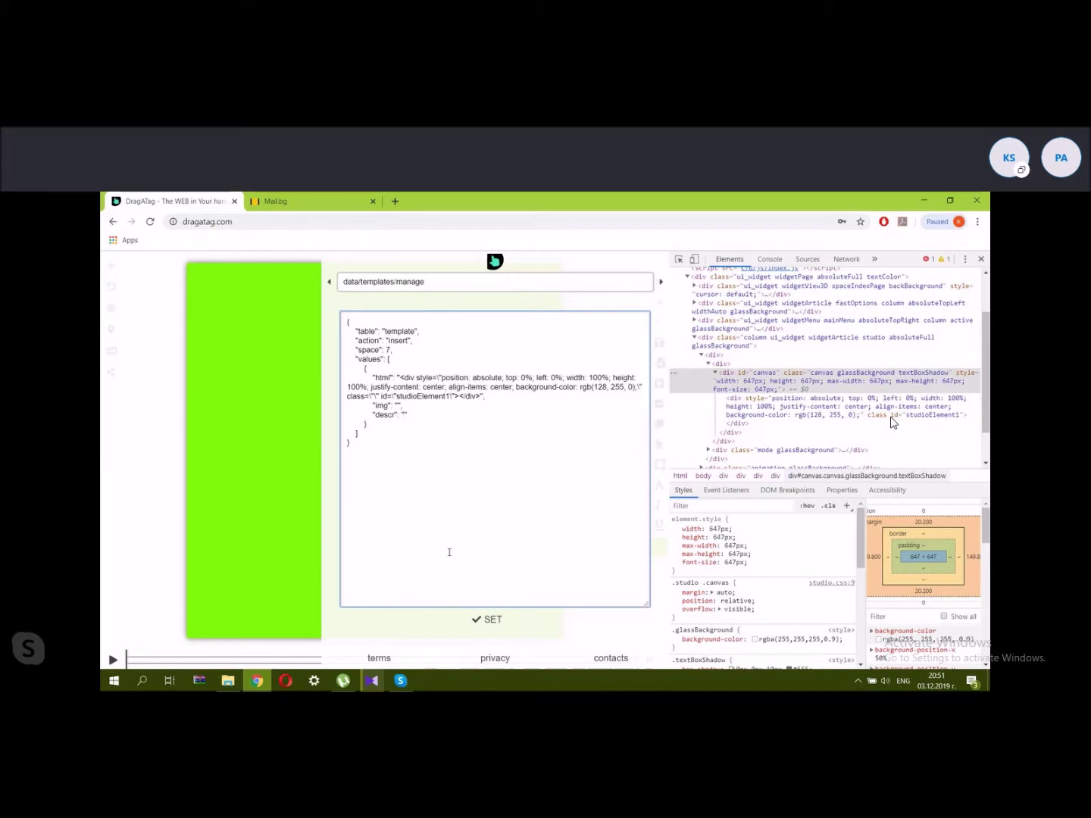
{"action": "type", "text": "ba"}
{"action": "type", "text": "d"}
{"action": "type", "text": "kgrou"}
{"action": "type", "text": "nd"}
{"action": "type", "text": "\""}
{"action": "key", "text": "BackSpace"}
{"action": "type", "text": "element"}
{"action": "left_click", "coordinate": [469, 624]}
{"action": "left_click", "coordinate": [602, 297]}
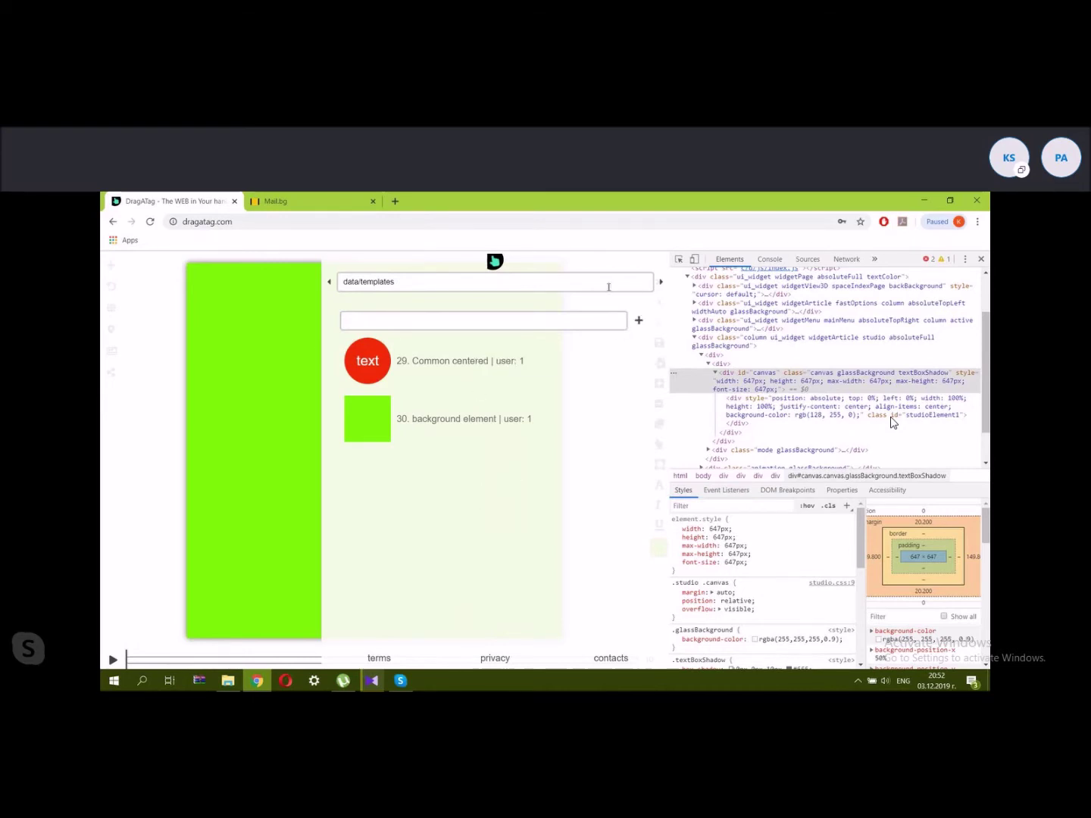
{"action": "left_click", "coordinate": [495, 262]}
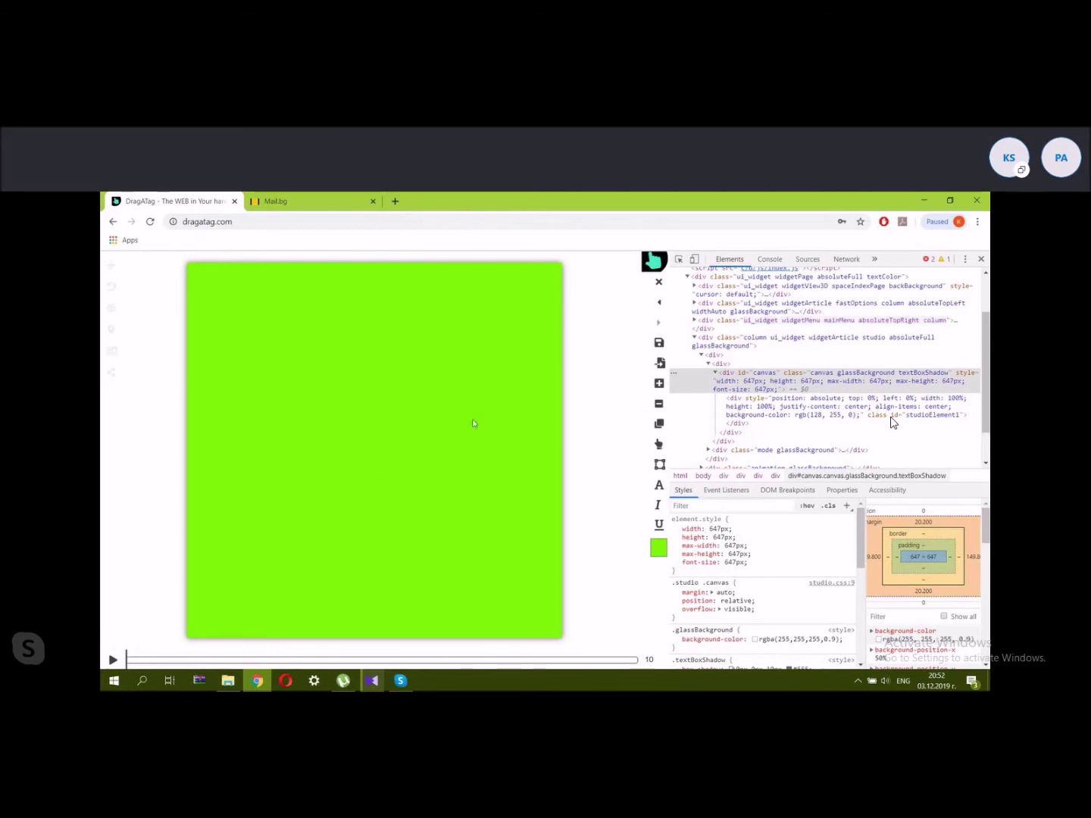
Close the studio, discarding the current canvas work, and close the developer tools.
{"action": "left_click", "coordinate": [656, 282]}
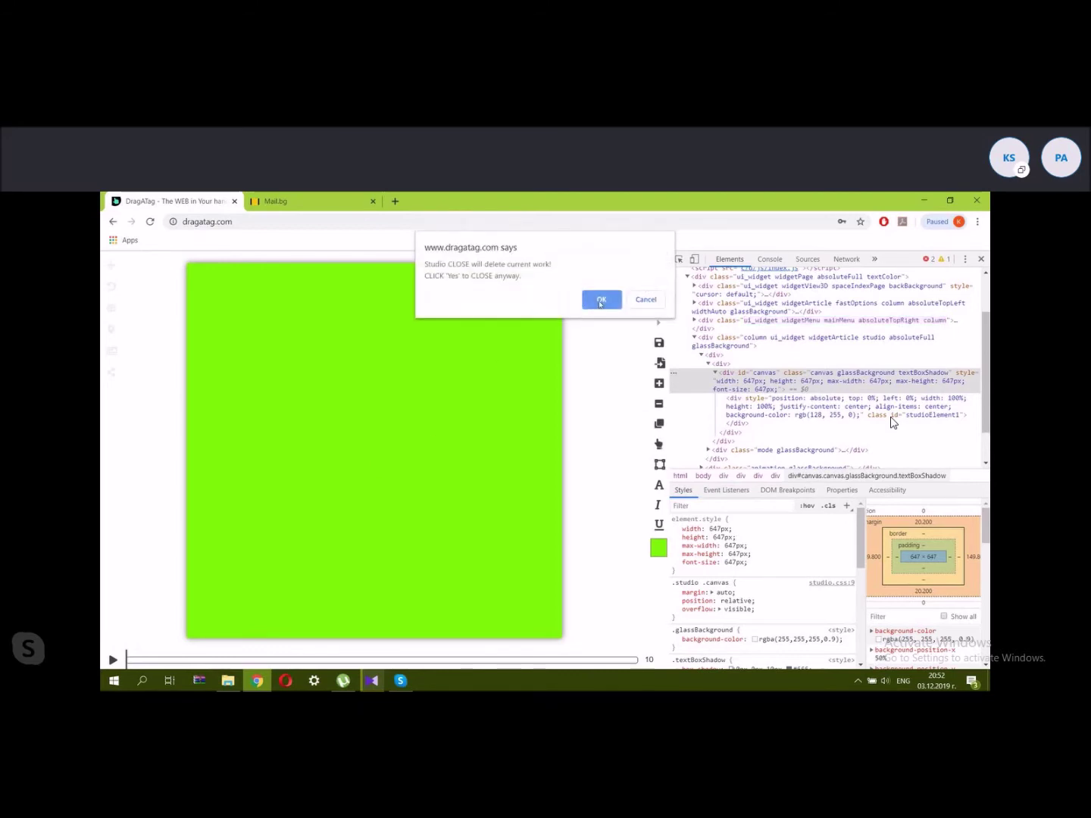
{"action": "left_click", "coordinate": [599, 300]}
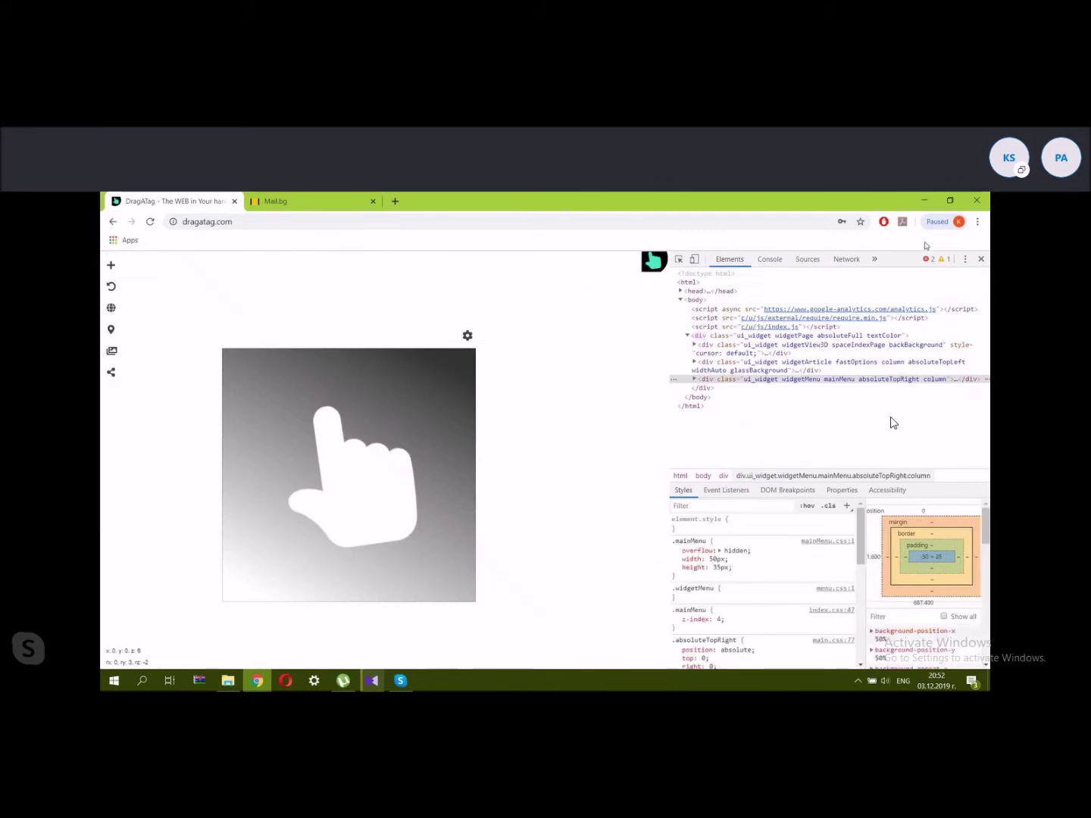
{"action": "left_click", "coordinate": [981, 259]}
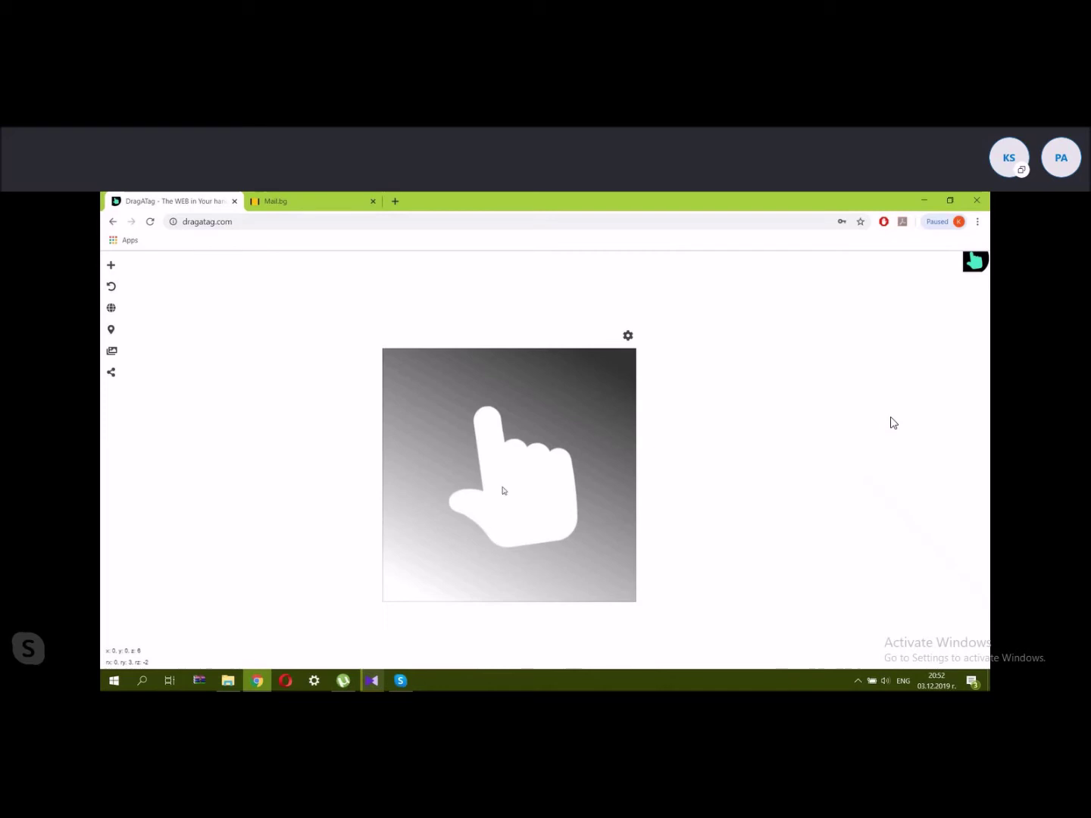
Open the hand-image object's studio with an empty canvas.
{"action": "left_click", "coordinate": [627, 338]}
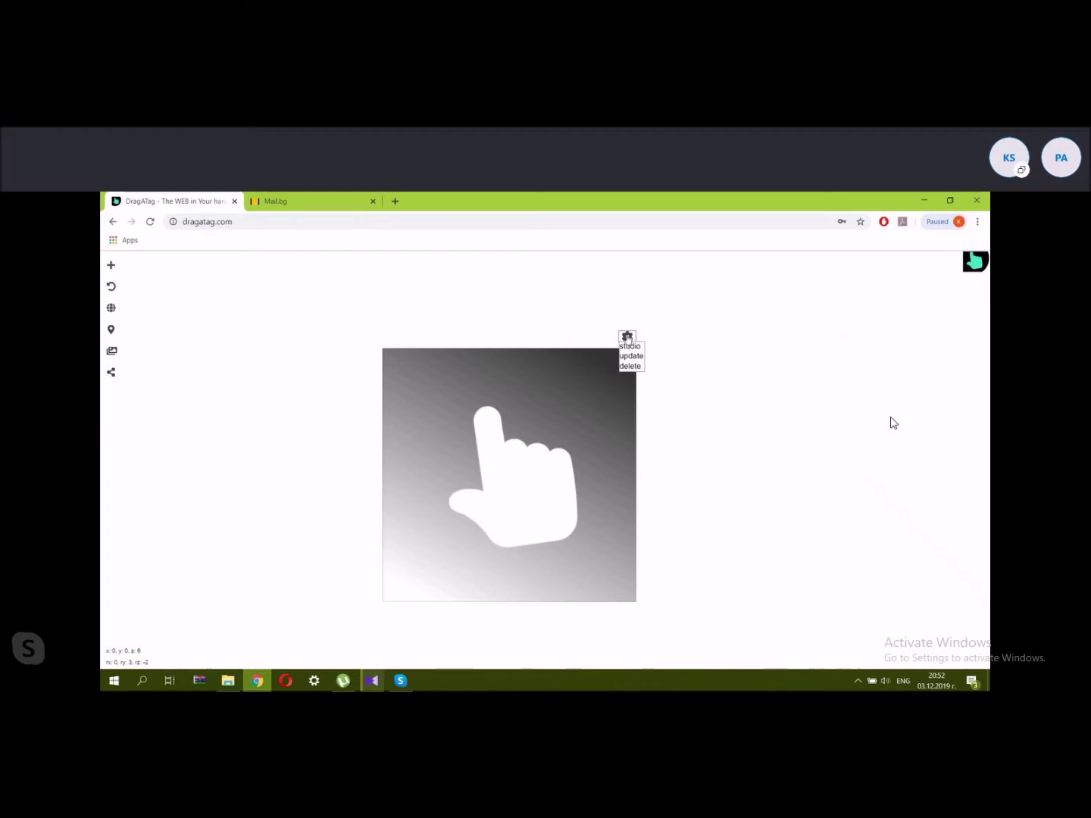
{"action": "left_click", "coordinate": [629, 347]}
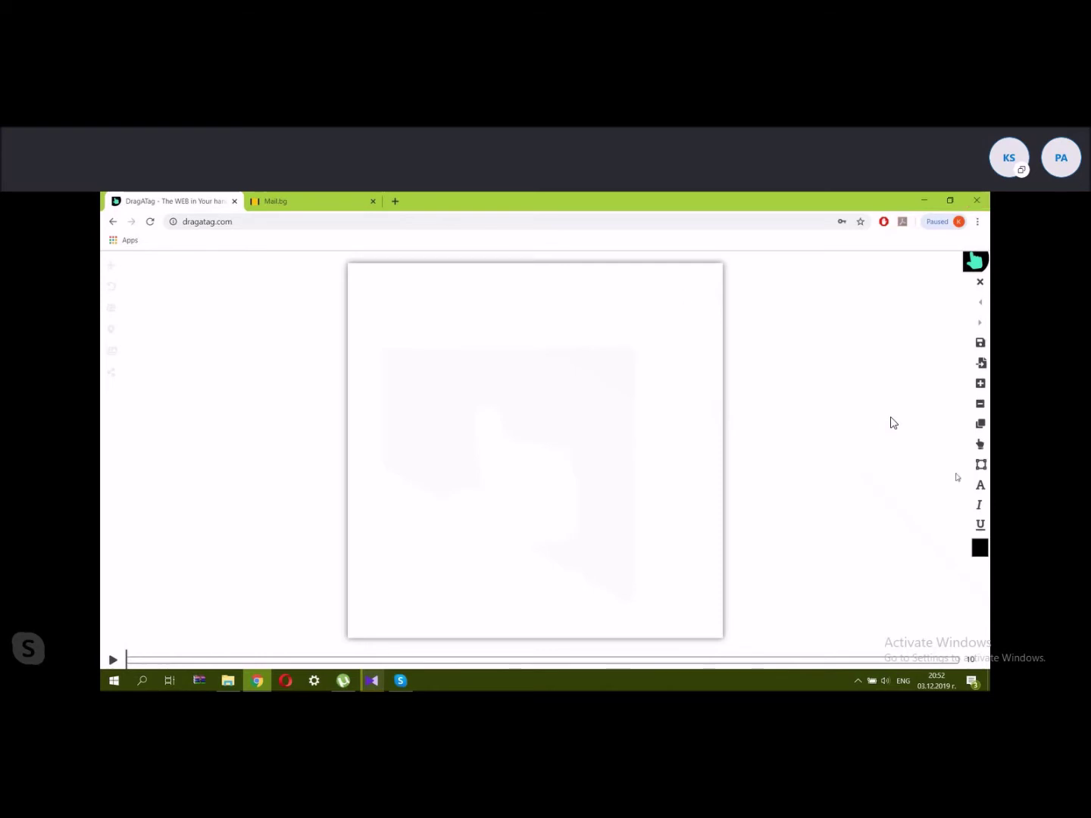
Load the "background element" template from the templates list onto the empty studio canvas.
{"action": "left_click", "coordinate": [981, 385]}
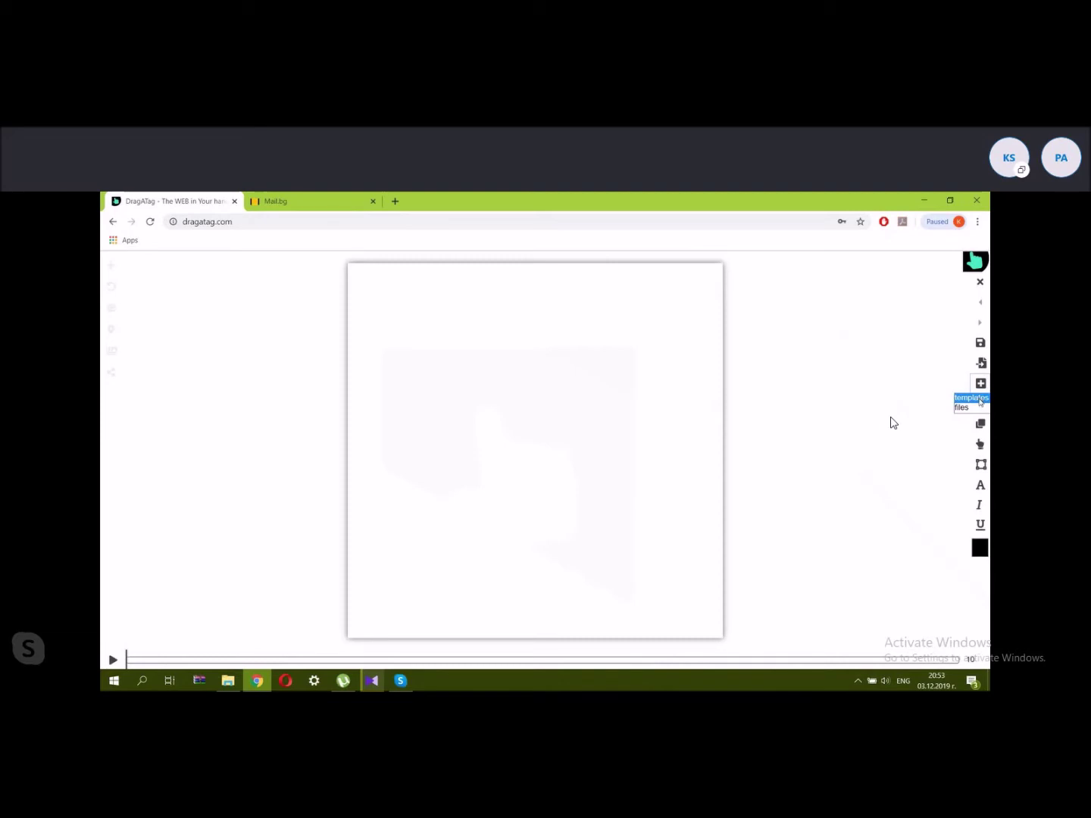
{"action": "left_click", "coordinate": [978, 400]}
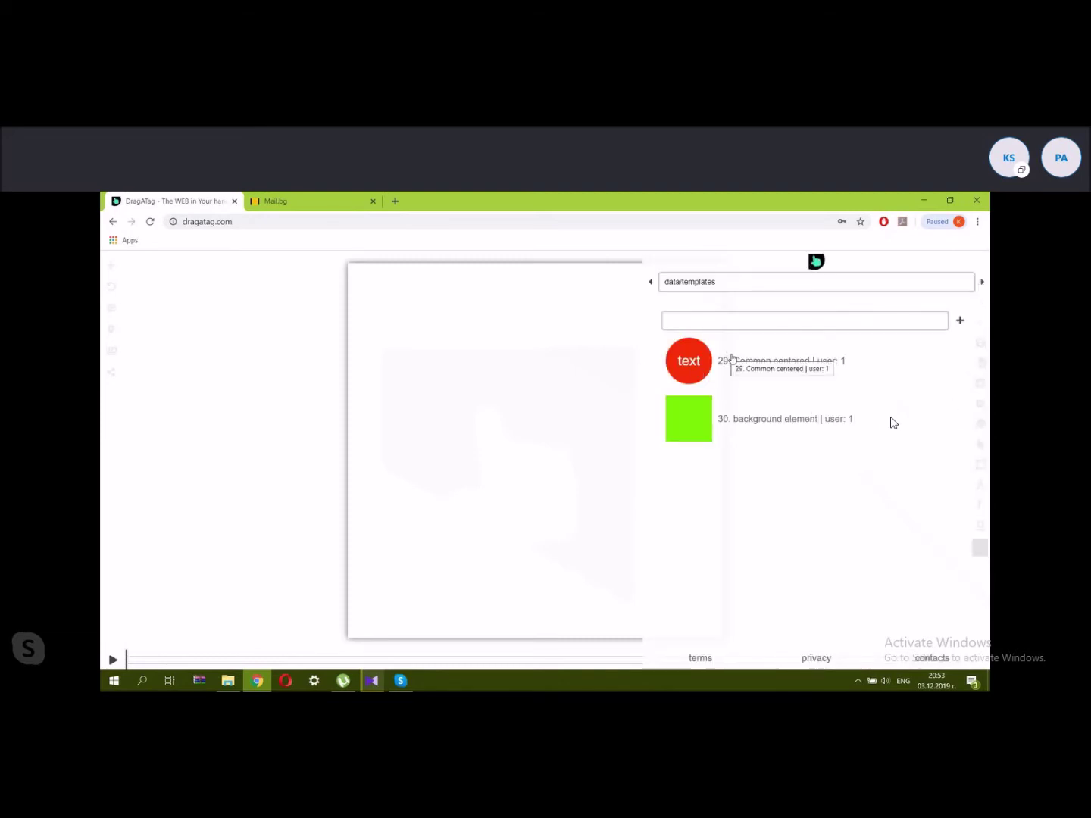
{"action": "left_click", "coordinate": [743, 417]}
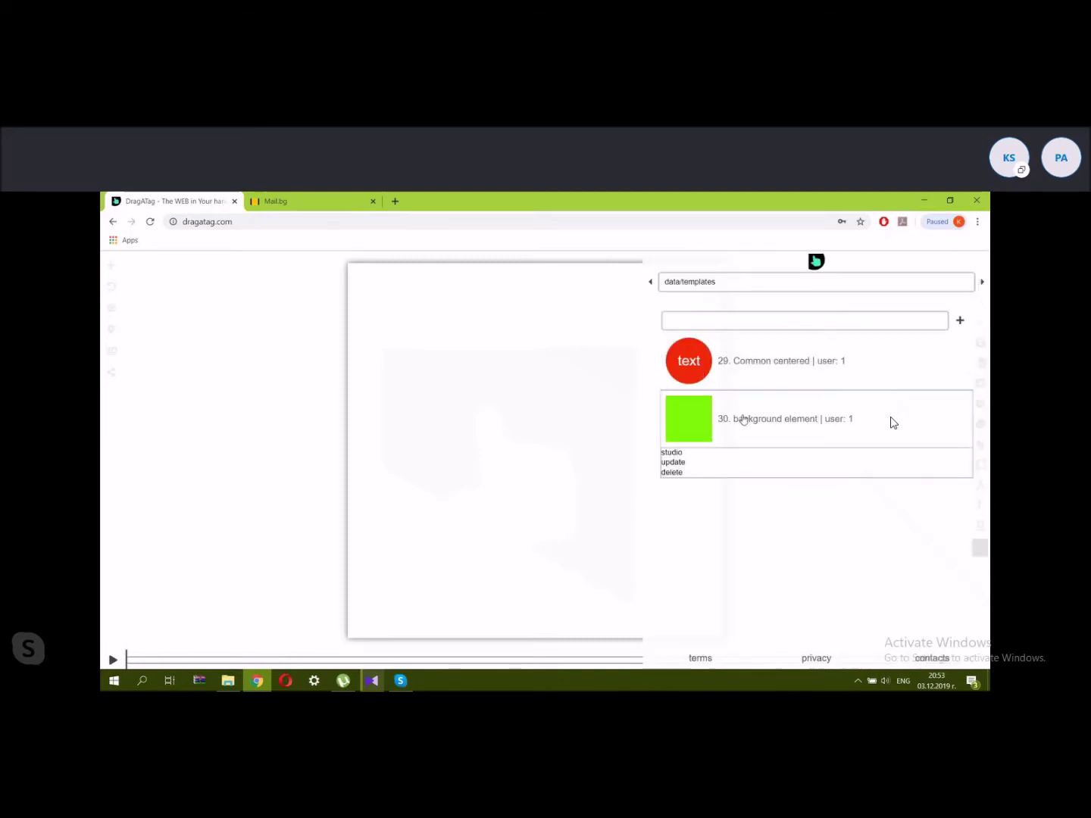
{"action": "left_click", "coordinate": [700, 455]}
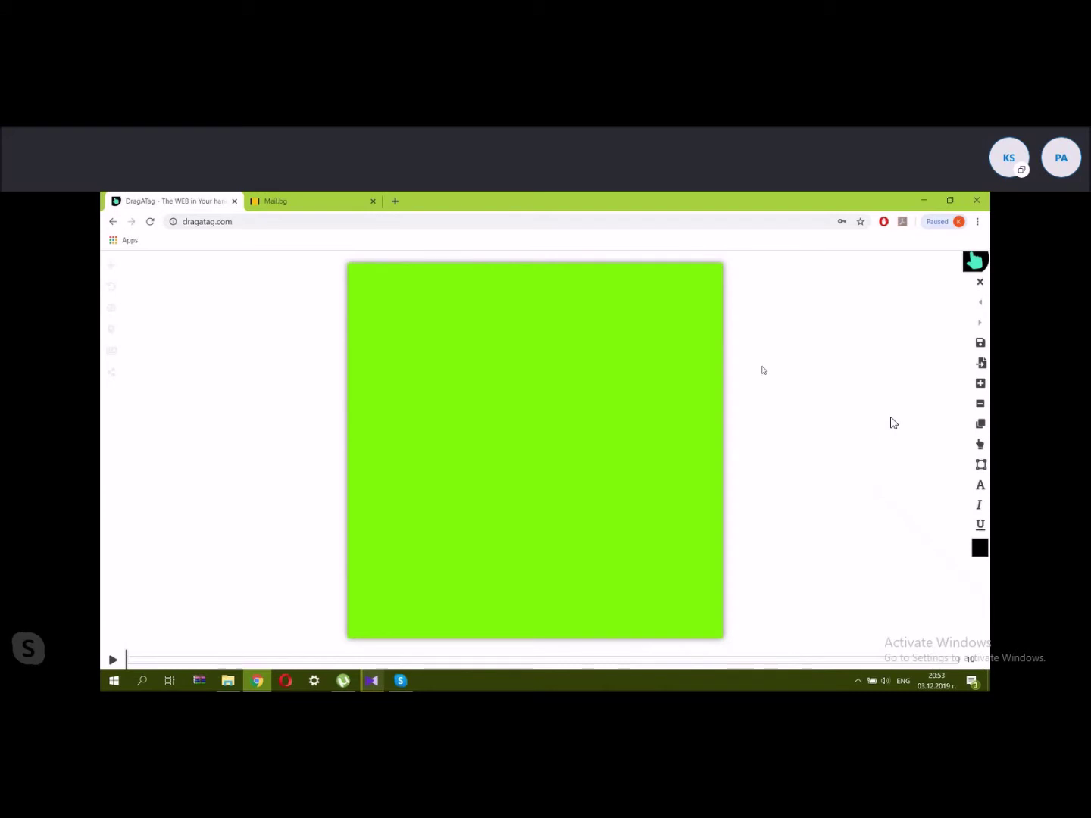
Examine the update JSON of the "background element" template and return to the canvas.
{"action": "left_click", "coordinate": [976, 265]}
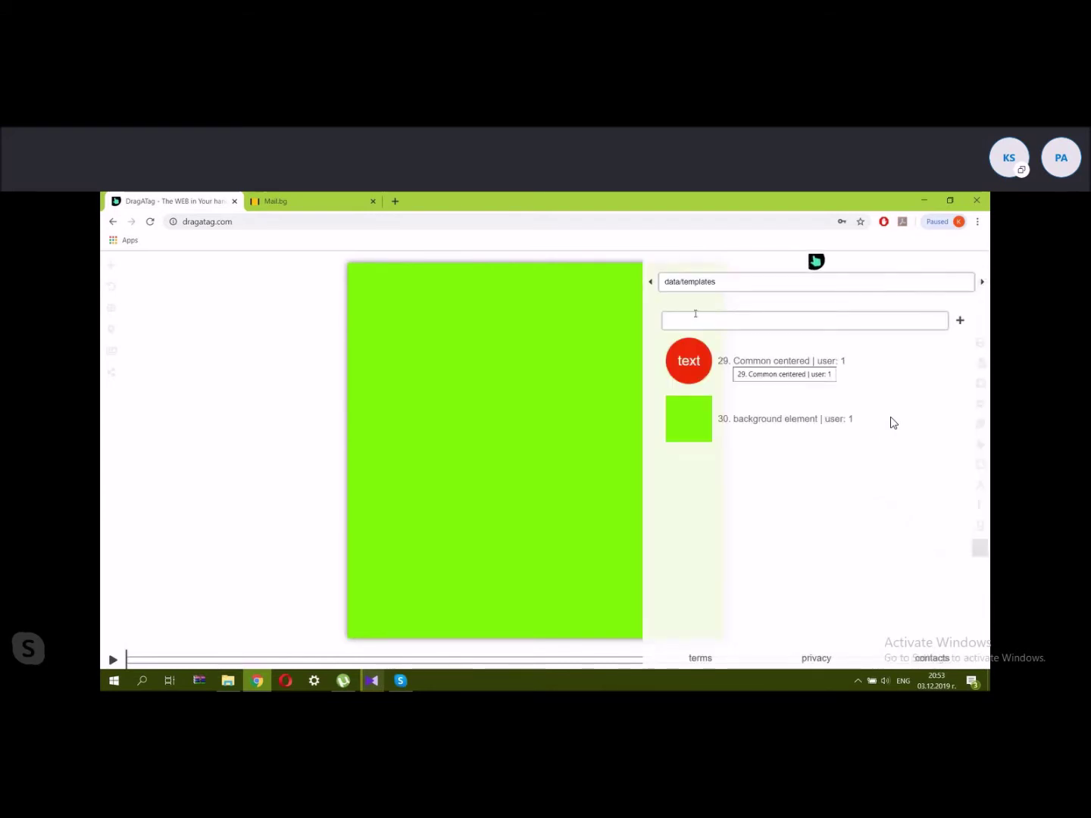
{"action": "left_click", "coordinate": [735, 417]}
{"action": "left_click", "coordinate": [706, 465]}
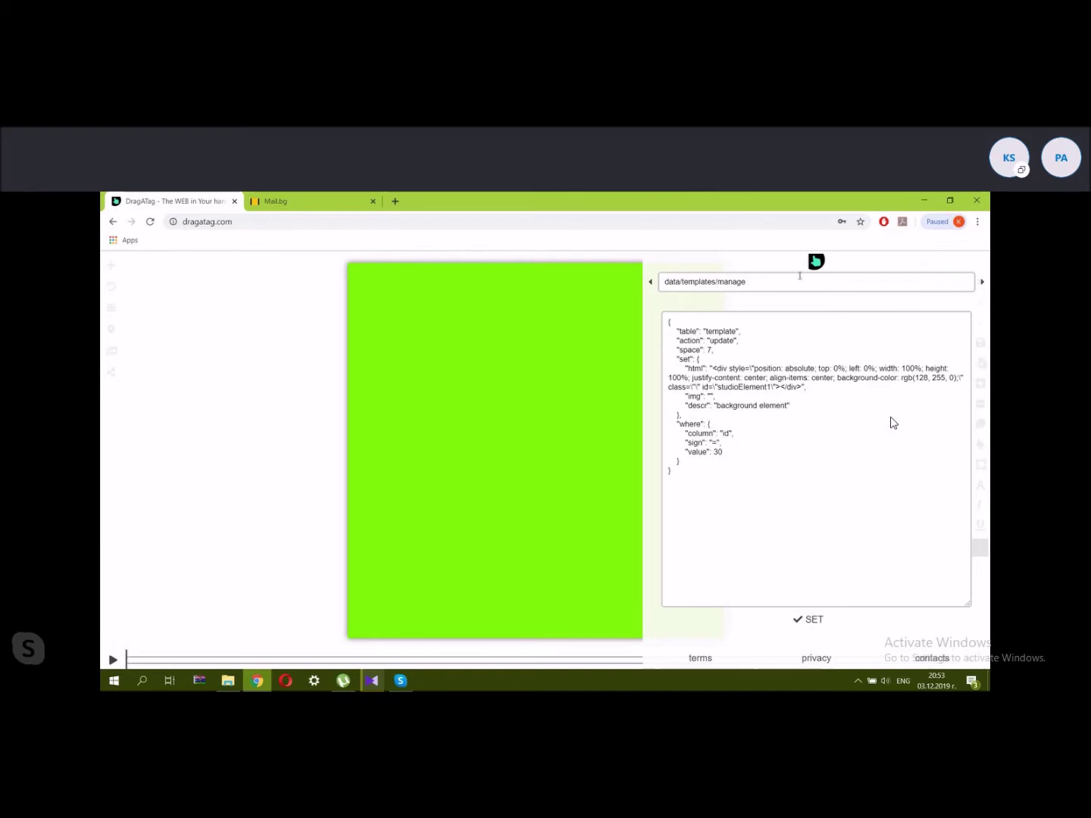
{"action": "left_click", "coordinate": [816, 261]}
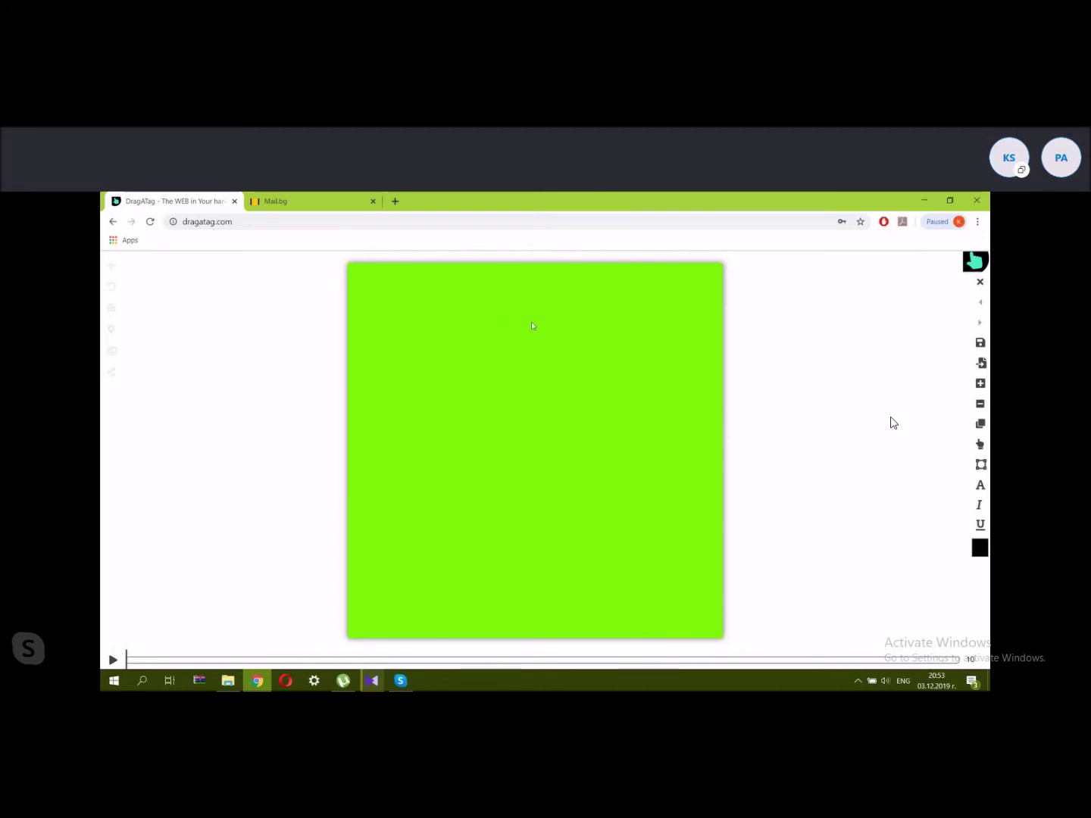
Select the green background element and enter "hello world" as its text.
{"action": "left_click", "coordinate": [466, 369]}
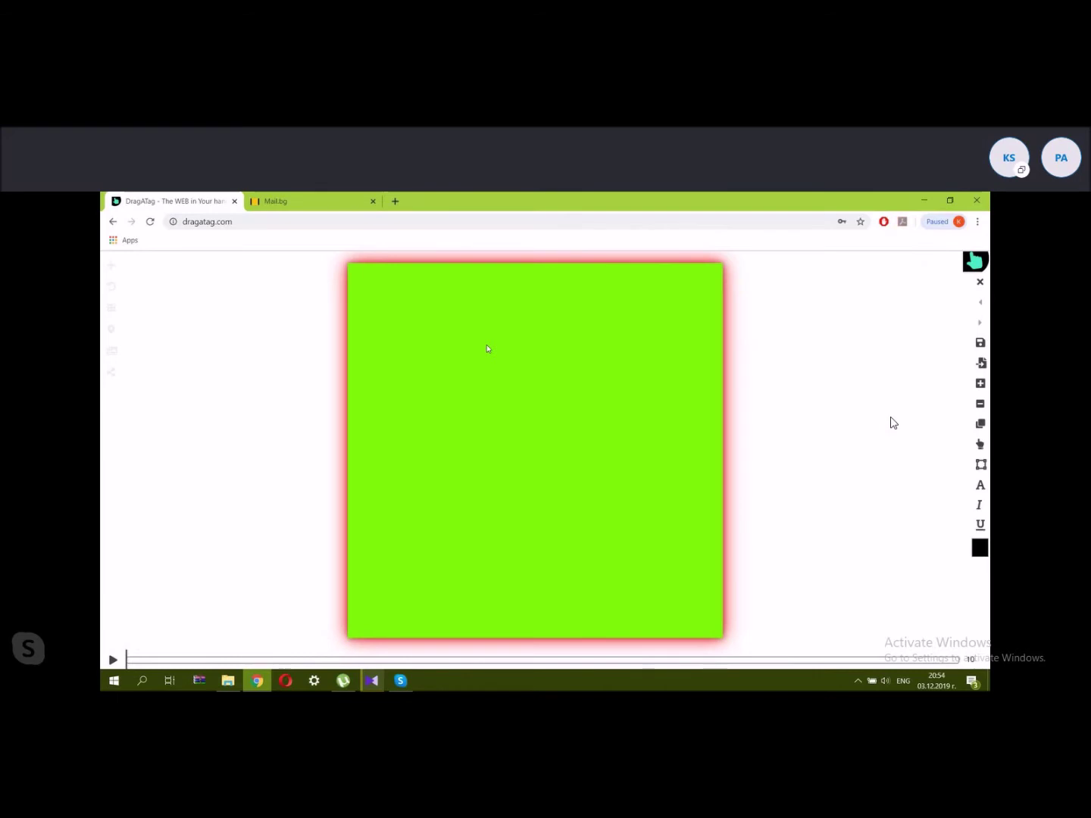
{"action": "right_click", "coordinate": [488, 349]}
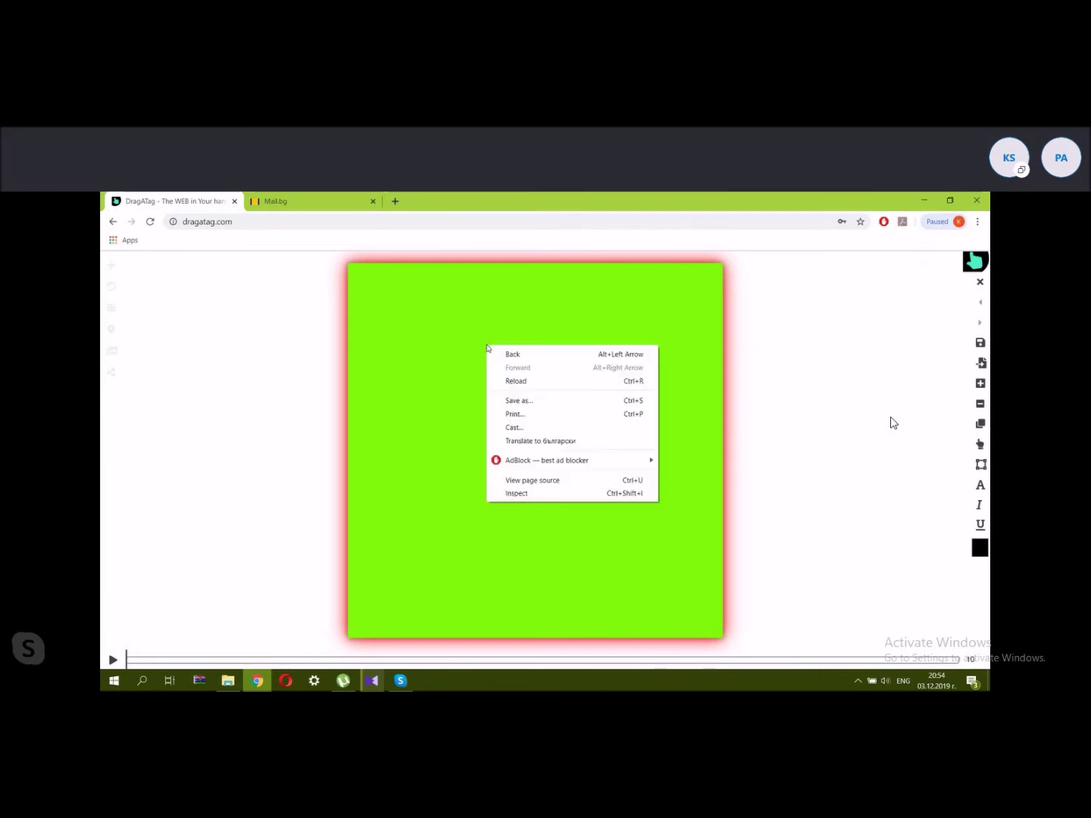
{"action": "left_click", "coordinate": [466, 353]}
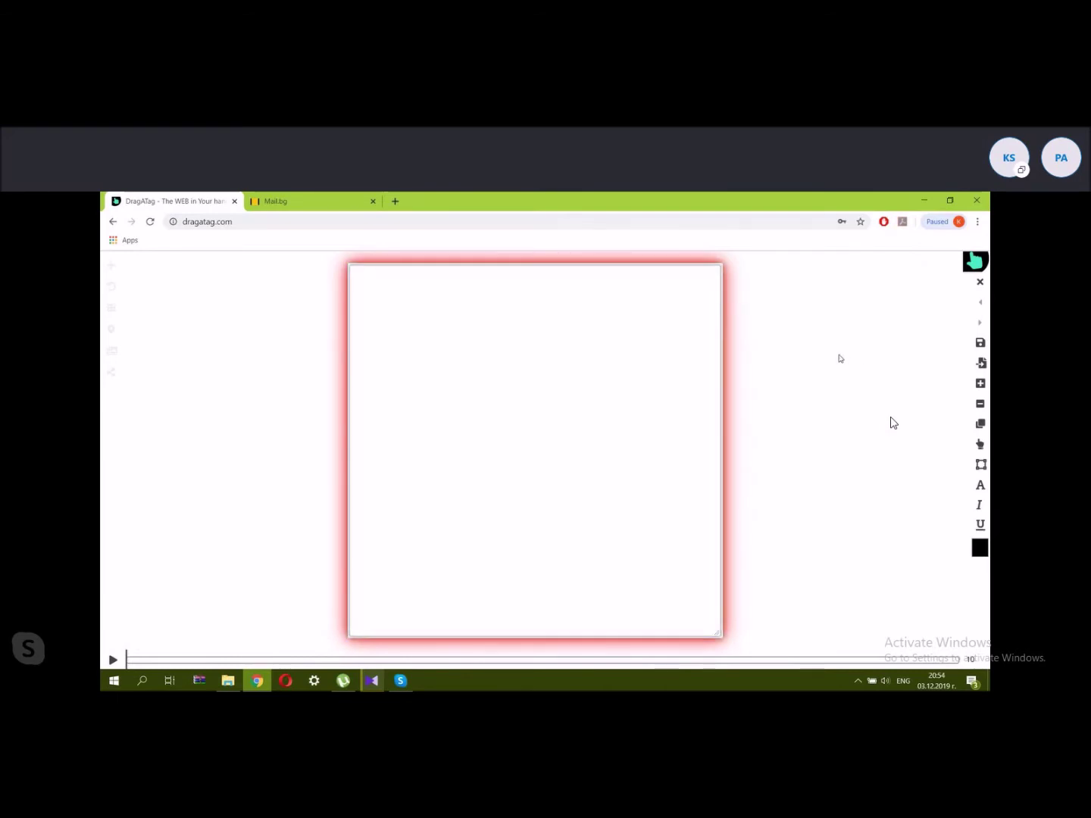
{"action": "left_click", "coordinate": [622, 334]}
{"action": "left_click", "coordinate": [598, 329]}
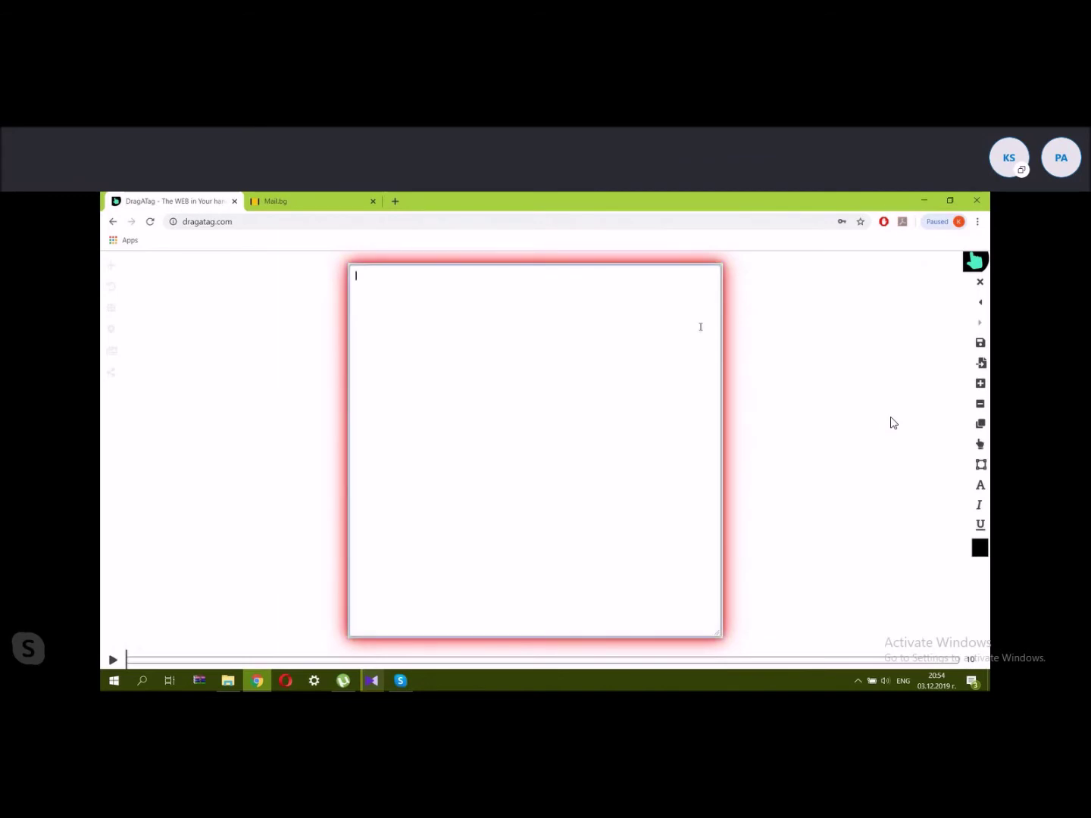
{"action": "left_click", "coordinate": [815, 352]}
{"action": "left_click", "coordinate": [543, 319]}
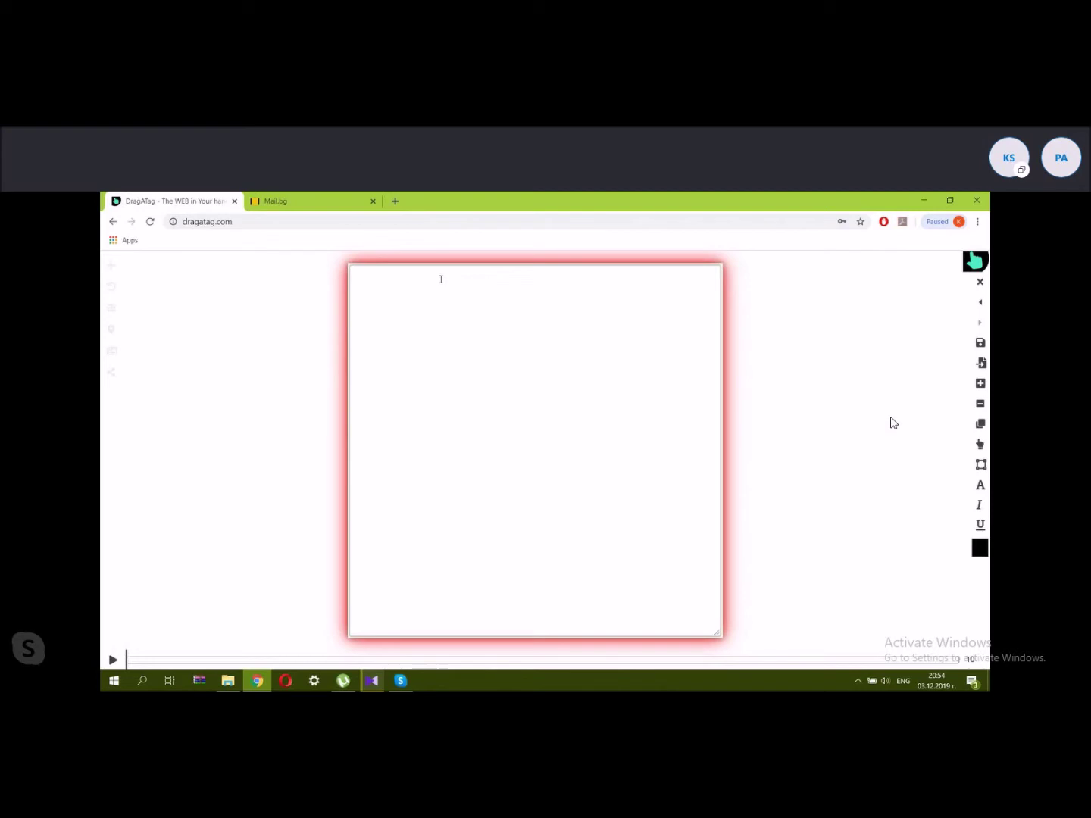
{"action": "left_click", "coordinate": [509, 276]}
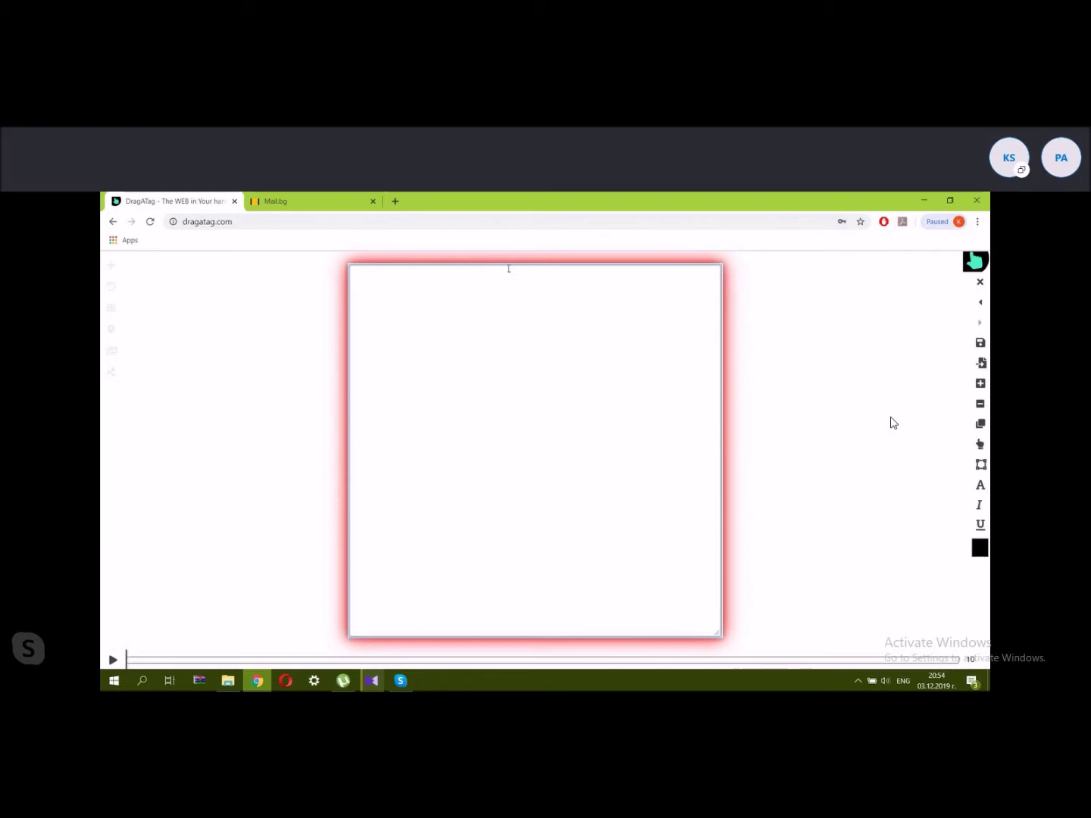
{"action": "type", "text": "hello world"}
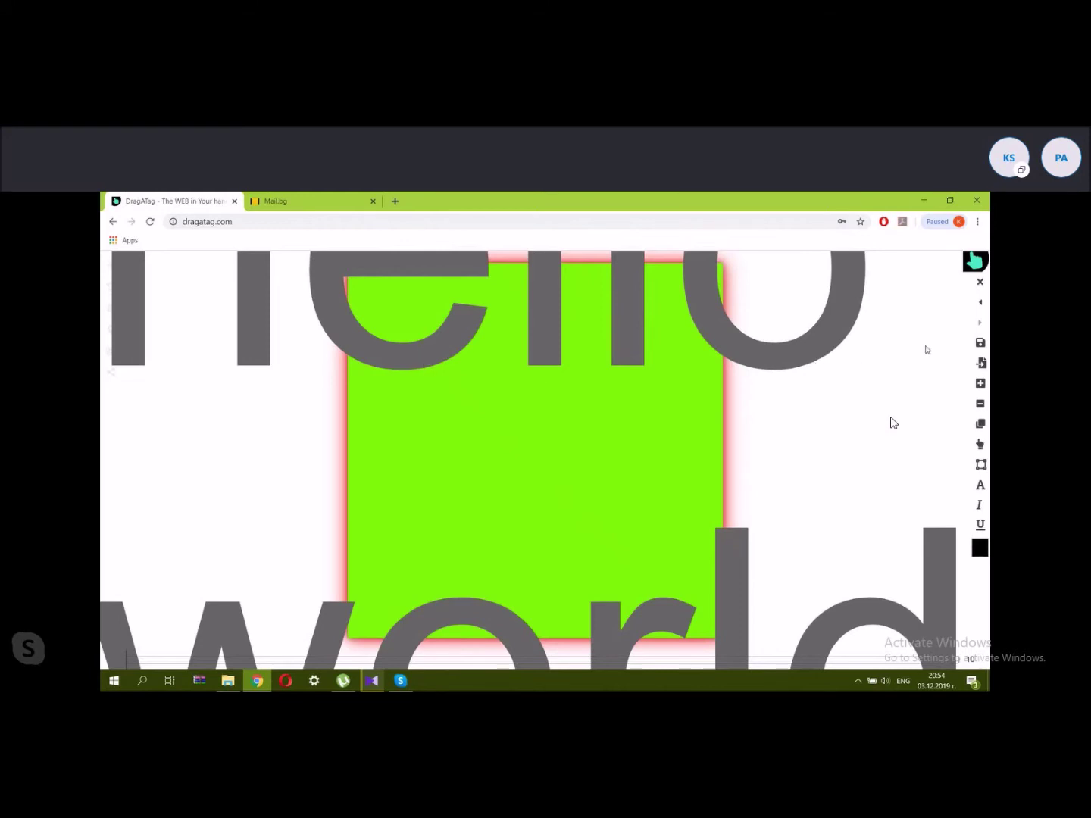
Reduce the font size of the "hello world" text until it fits on one line inside the green element.
{"action": "left_click", "coordinate": [980, 444]}
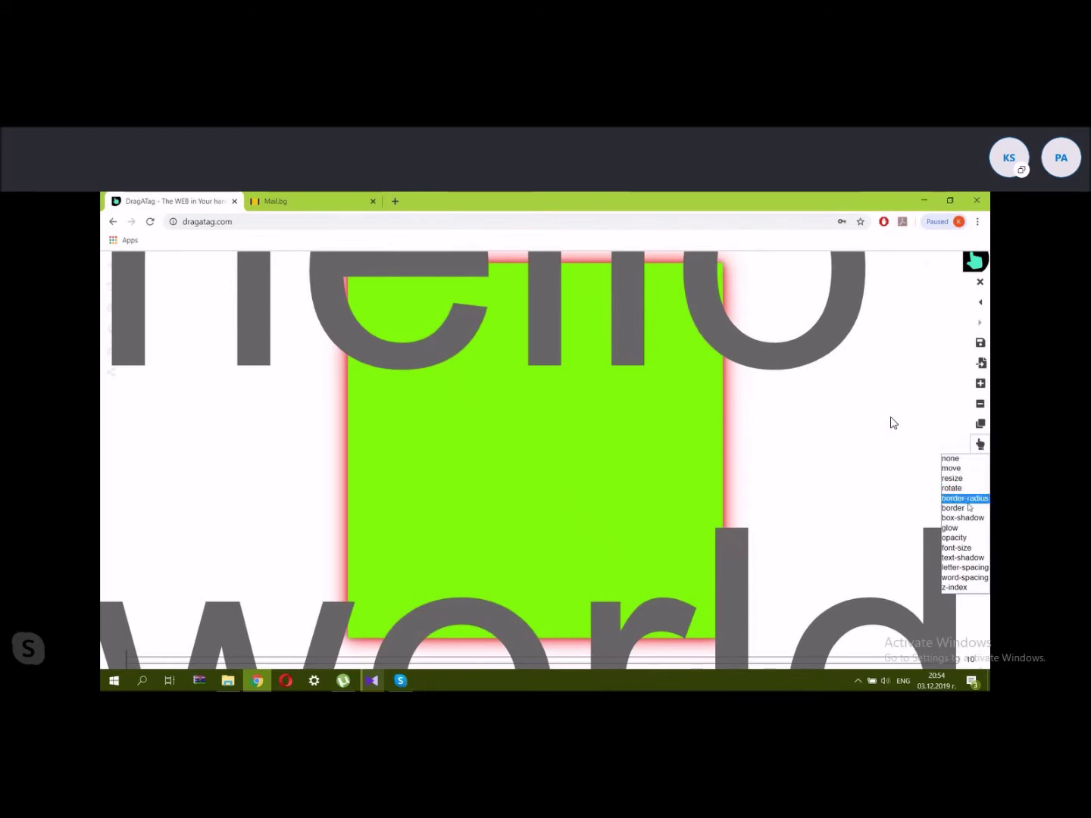
{"action": "left_click", "coordinate": [974, 548]}
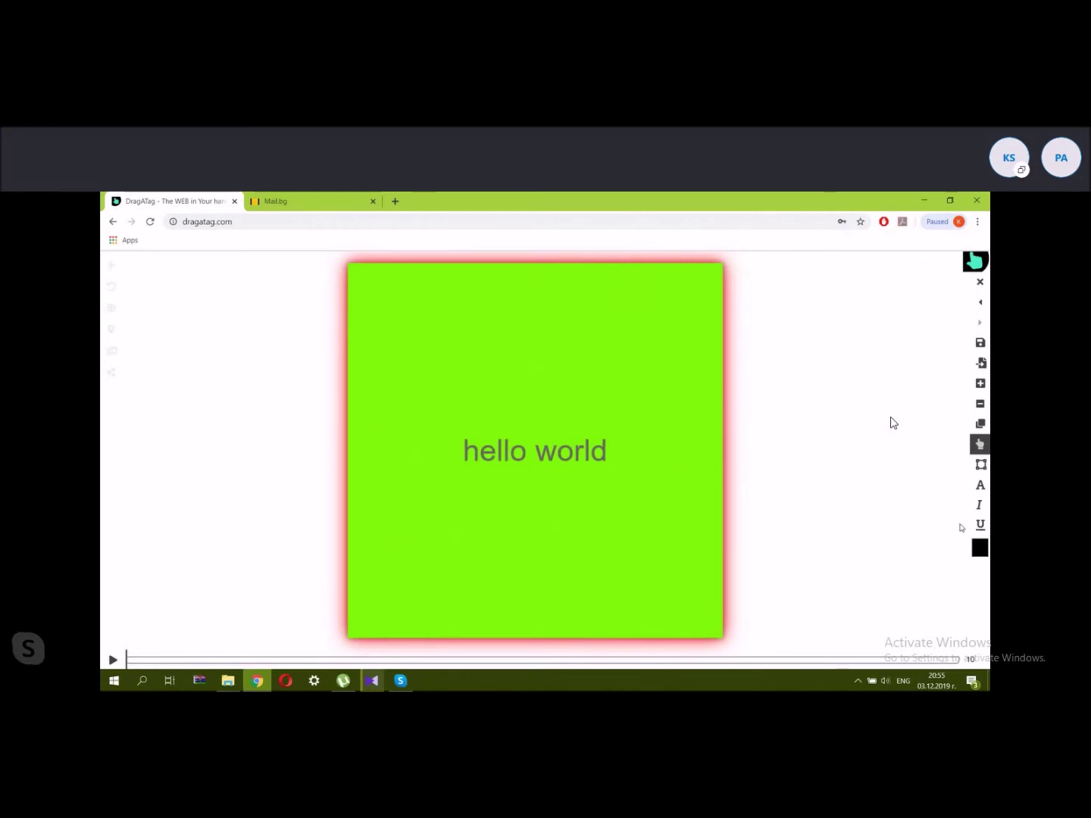
{"action": "left_click", "coordinate": [982, 445]}
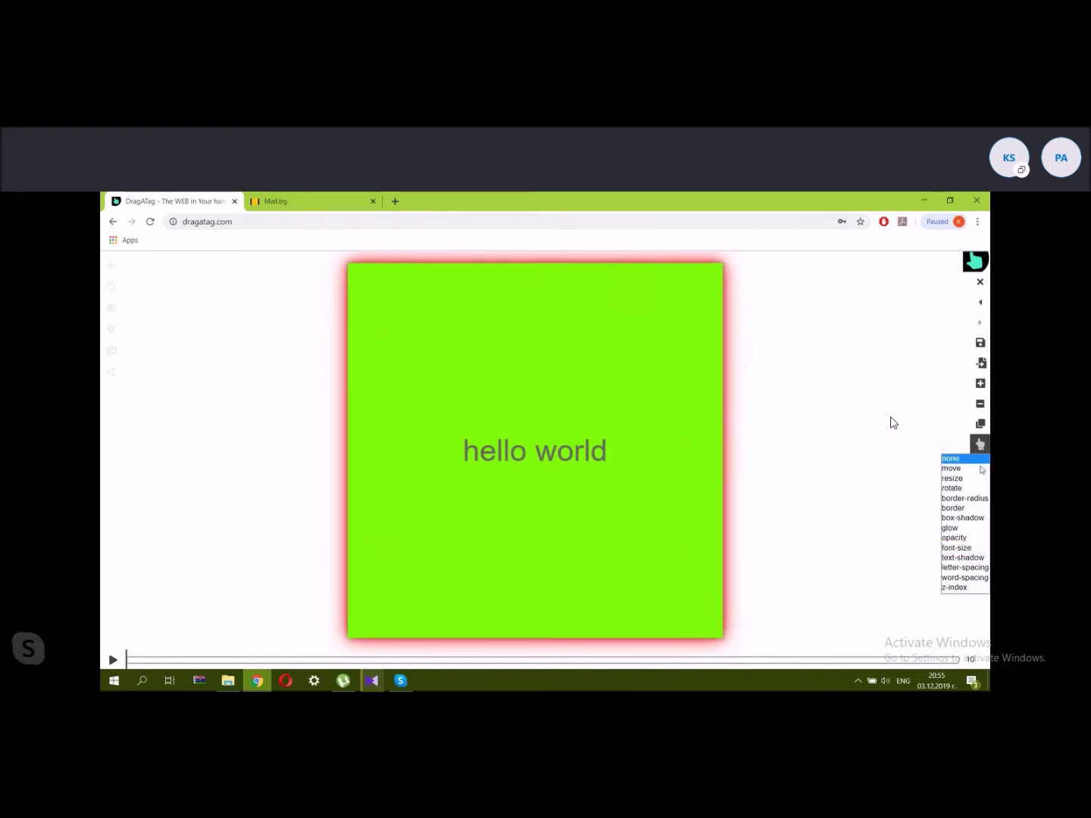
{"action": "left_click", "coordinate": [971, 550]}
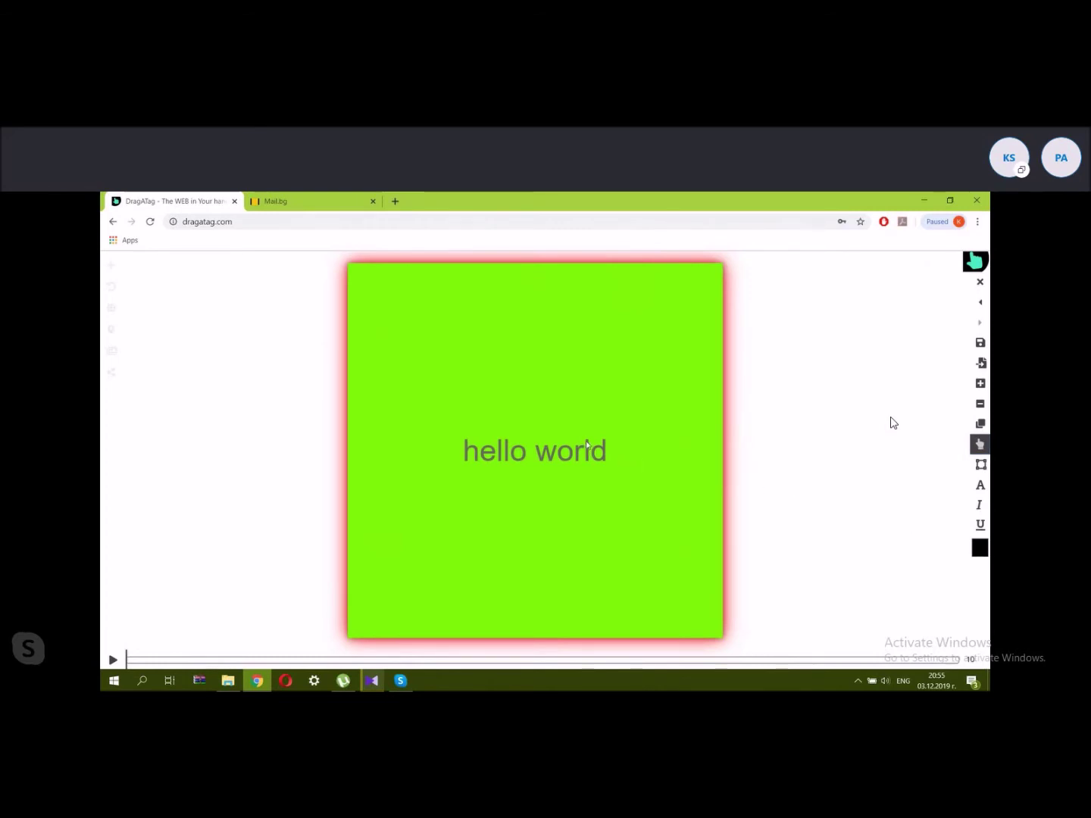
{"action": "scroll", "coordinate": [587, 447], "scroll_direction": "up", "scroll_amount": 3}
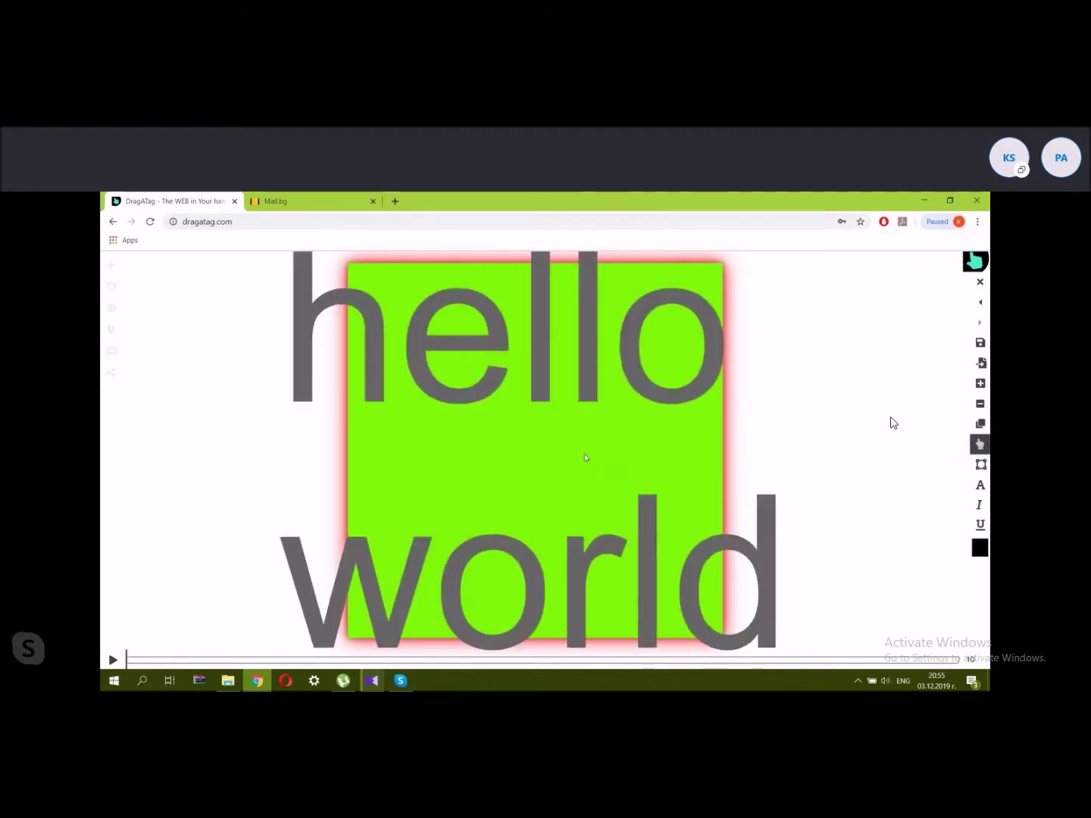
{"action": "scroll", "coordinate": [328, 288], "scroll_direction": "down", "scroll_amount": 3}
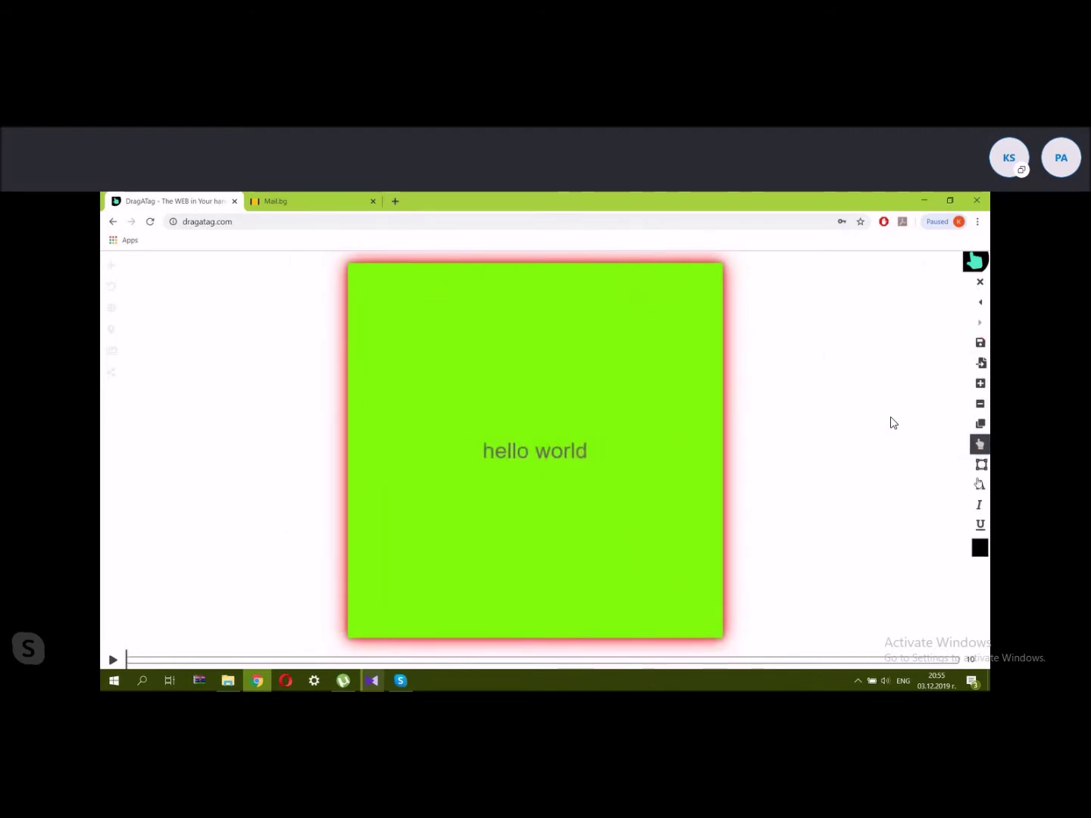
Set the "hello world" text colour to dark grey, RGB 62, 62, 62.
{"action": "left_click", "coordinate": [980, 548]}
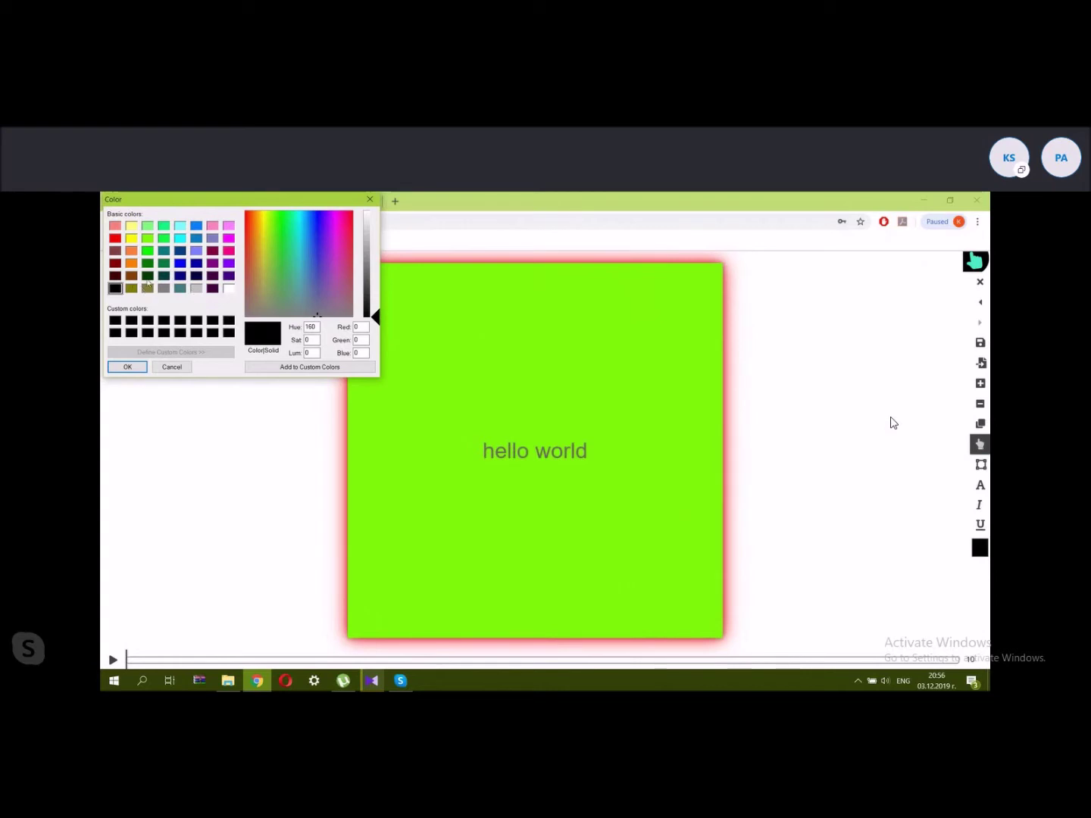
{"action": "mouse_move", "coordinate": [375, 319]}
{"action": "left_mouse_down"}
{"action": "mouse_move", "coordinate": [378, 263]}
{"action": "mouse_move", "coordinate": [382, 296]}
{"action": "left_mouse_up"}
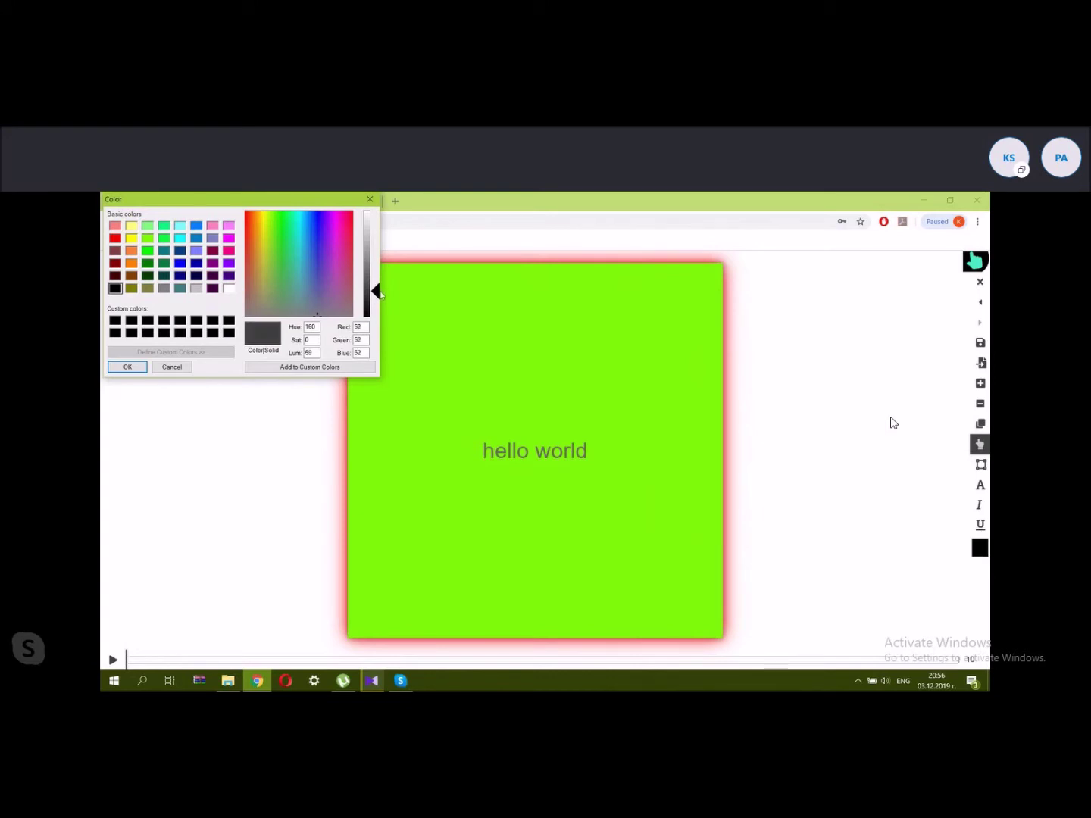
{"action": "left_click", "coordinate": [126, 367]}
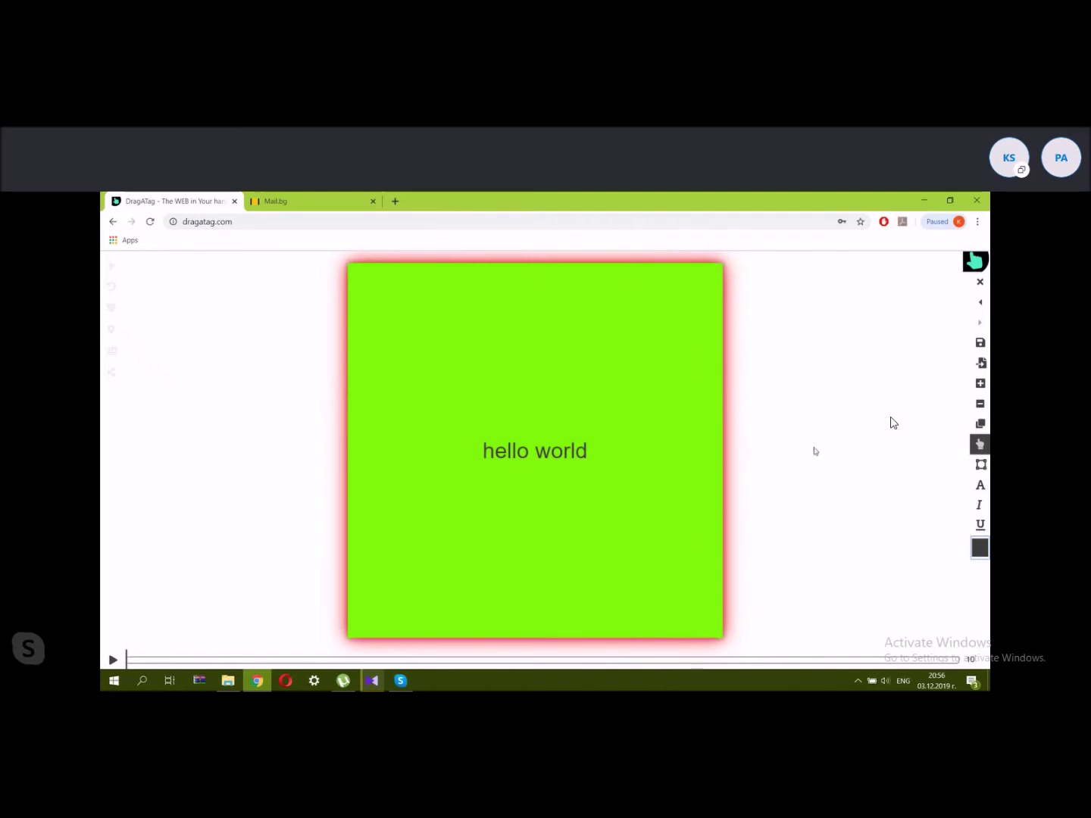
Set the edit mode to none and change the element's green background to light grey.
{"action": "left_click", "coordinate": [980, 445]}
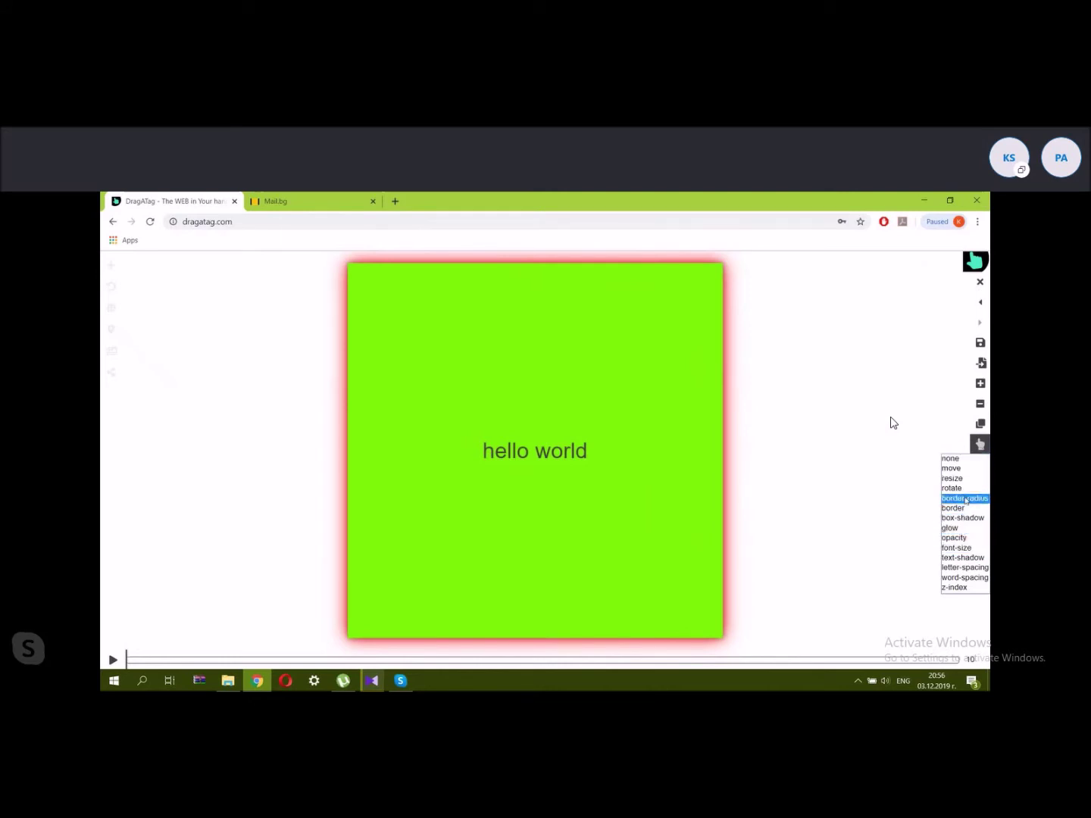
{"action": "left_click", "coordinate": [958, 460]}
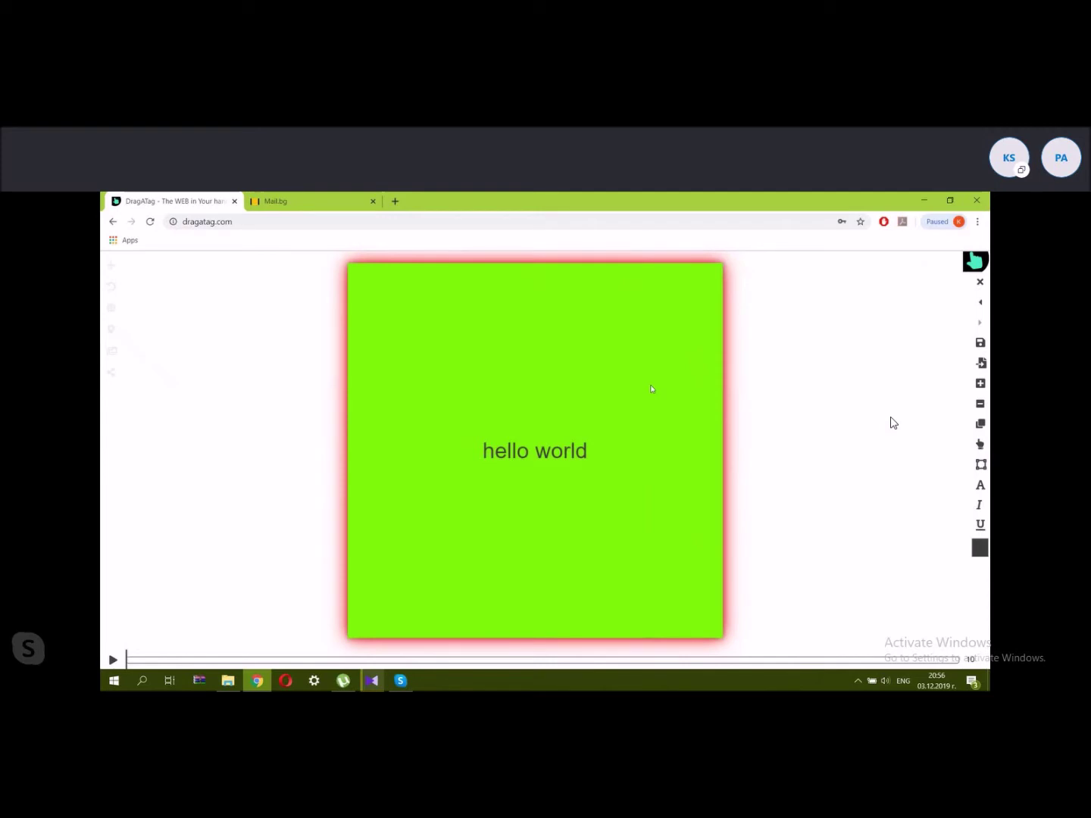
{"action": "left_click", "coordinate": [974, 550]}
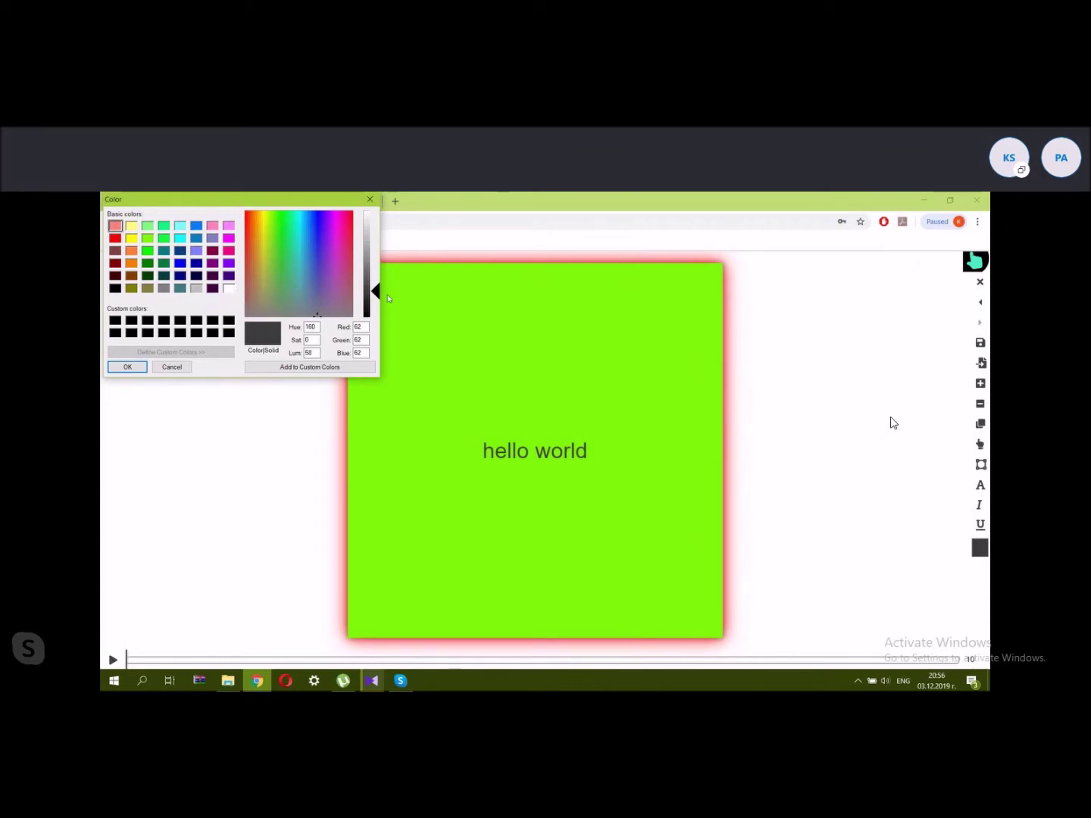
{"action": "left_click_drag", "start_coordinate": [377, 294], "coordinate": [377, 223]}
{"action": "left_click", "coordinate": [129, 368]}
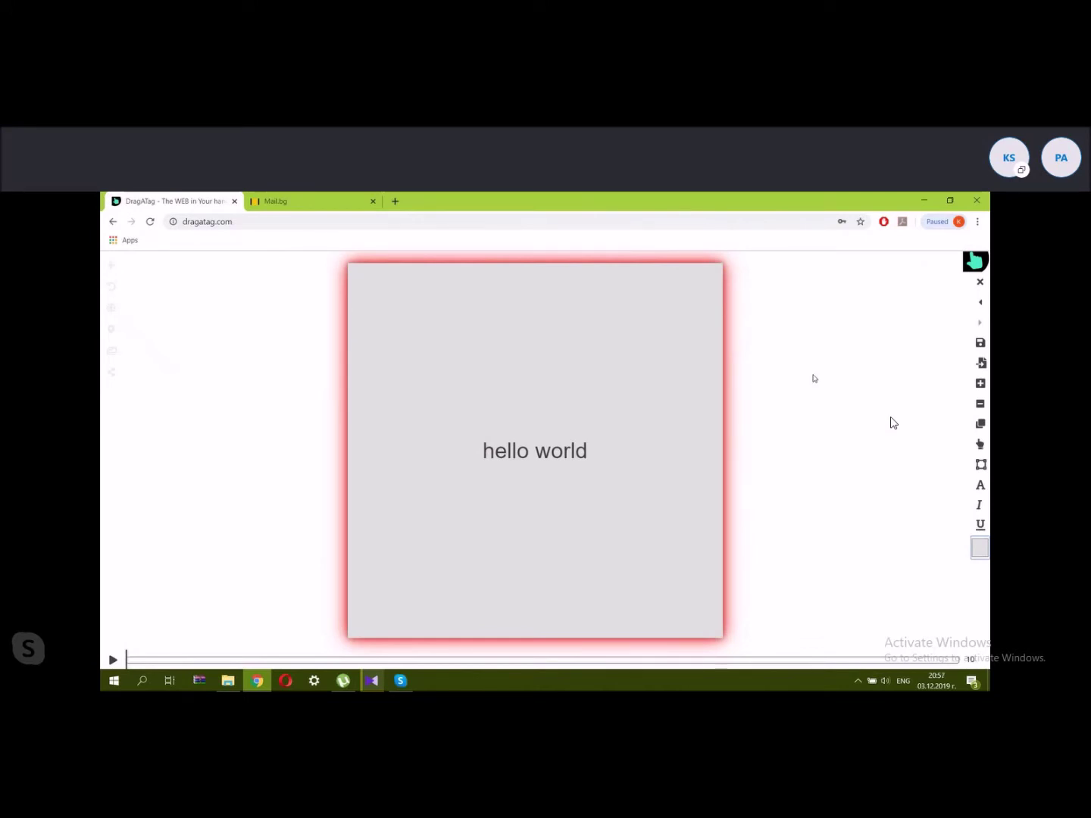
Enlarge the "hello world" text's font size on the grey element and give the text a blurred shadow.
{"action": "left_click", "coordinate": [980, 445]}
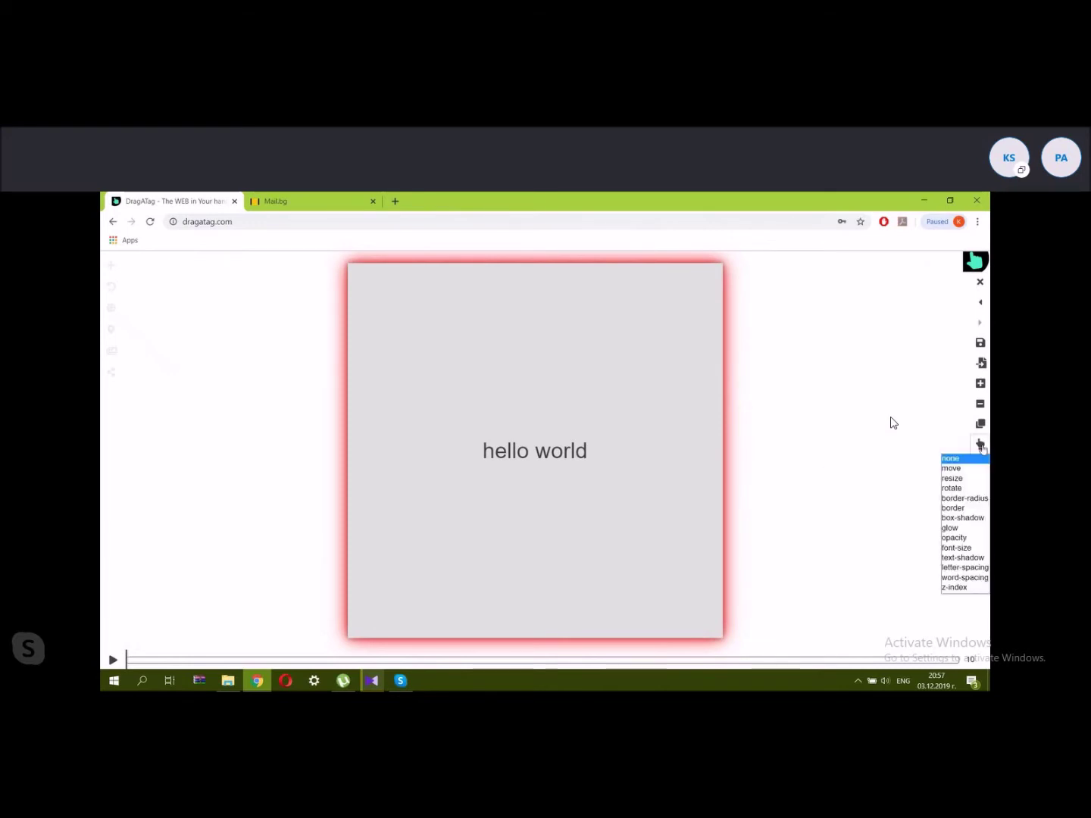
{"action": "left_click", "coordinate": [958, 548]}
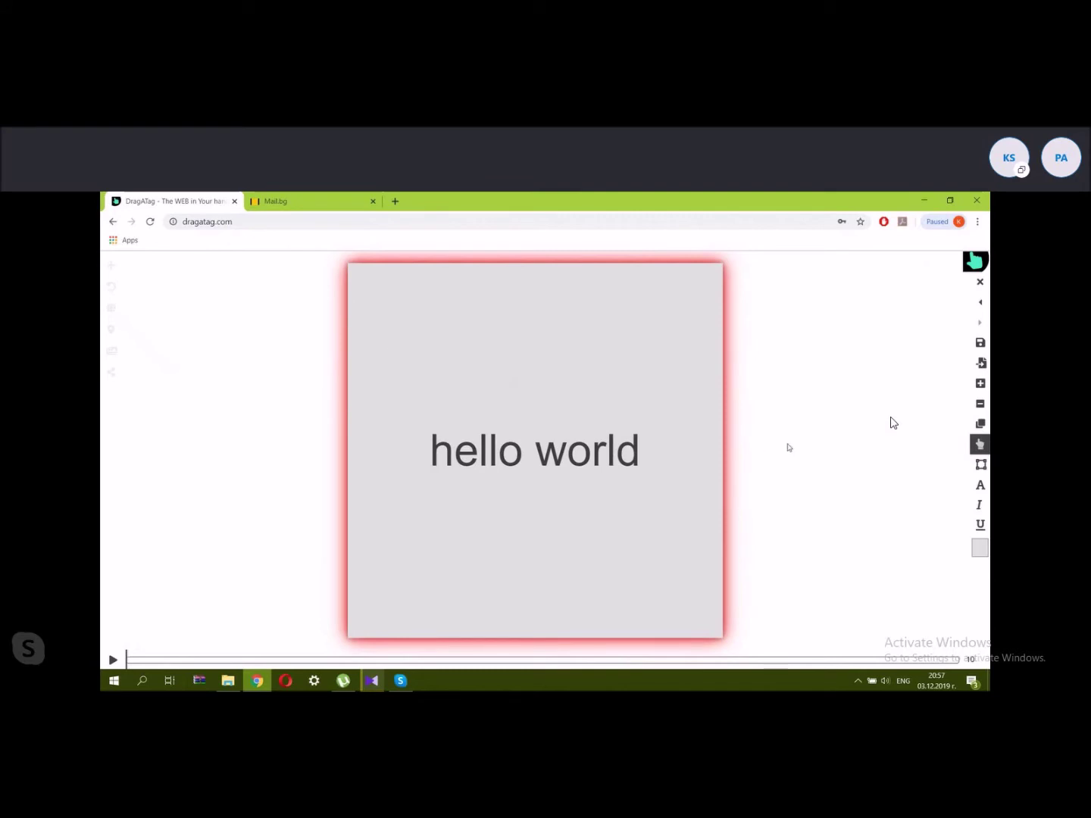
{"action": "left_click", "coordinate": [980, 445]}
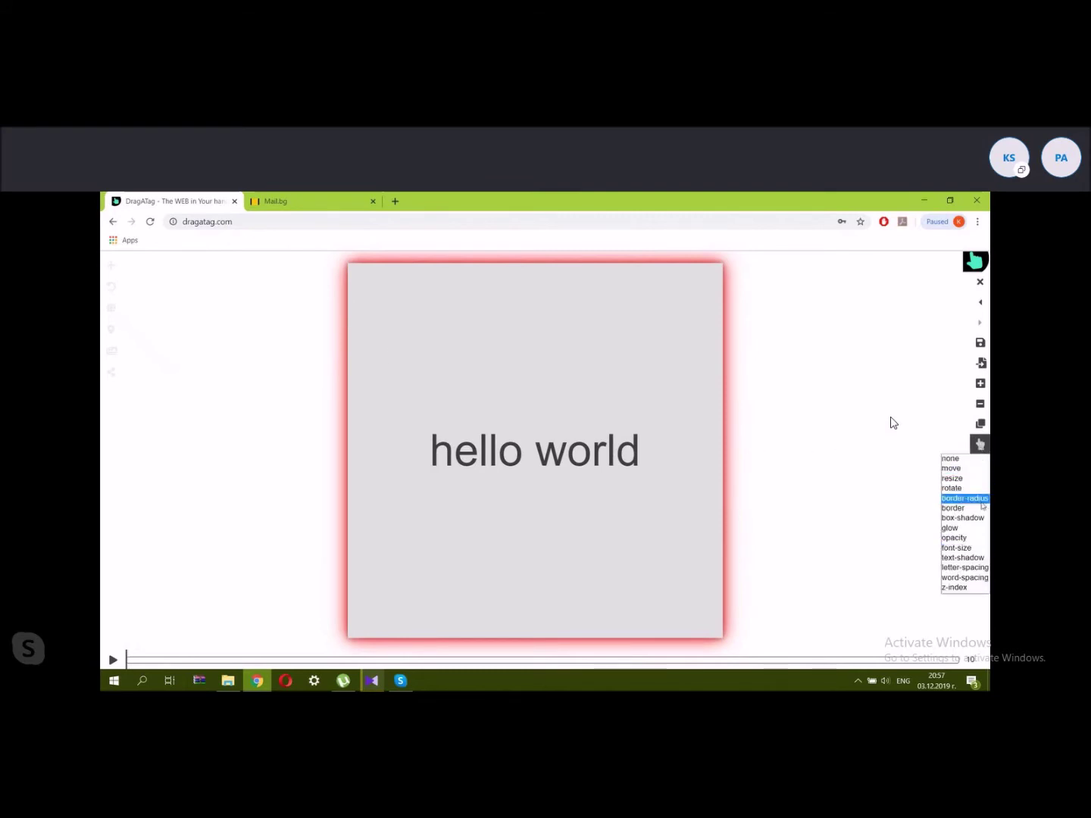
{"action": "left_click", "coordinate": [964, 568]}
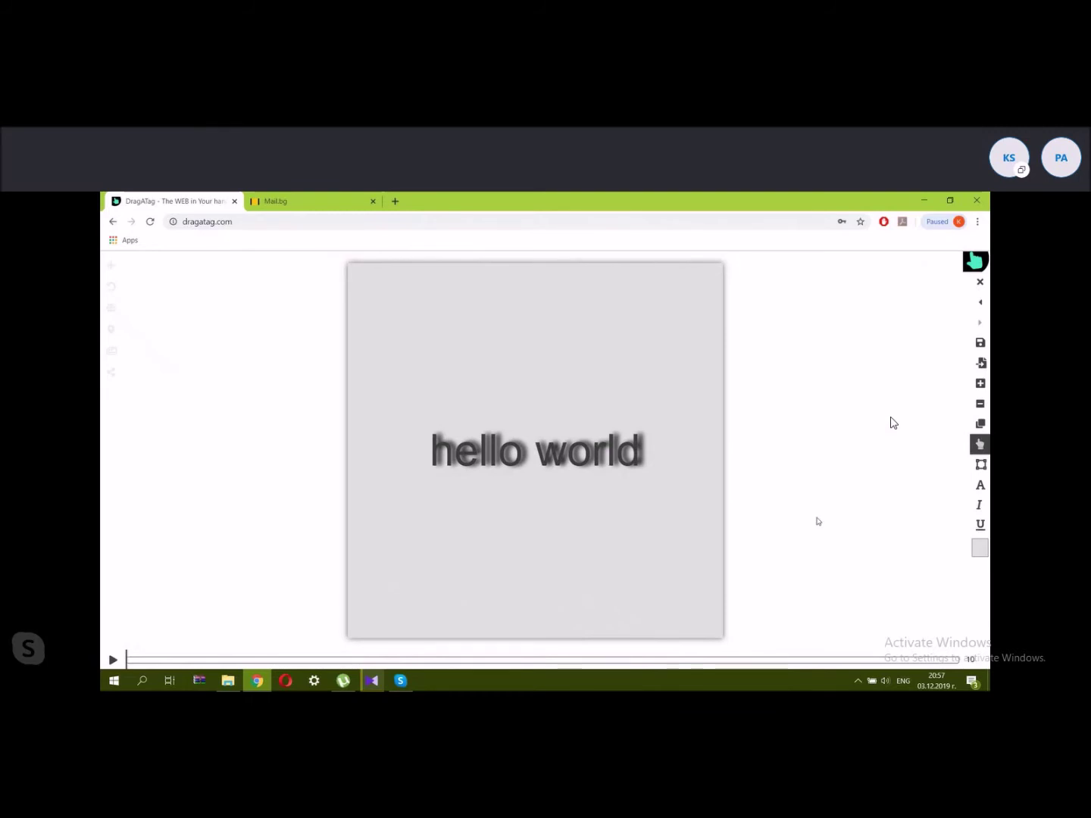
{"action": "left_click", "coordinate": [981, 343]}
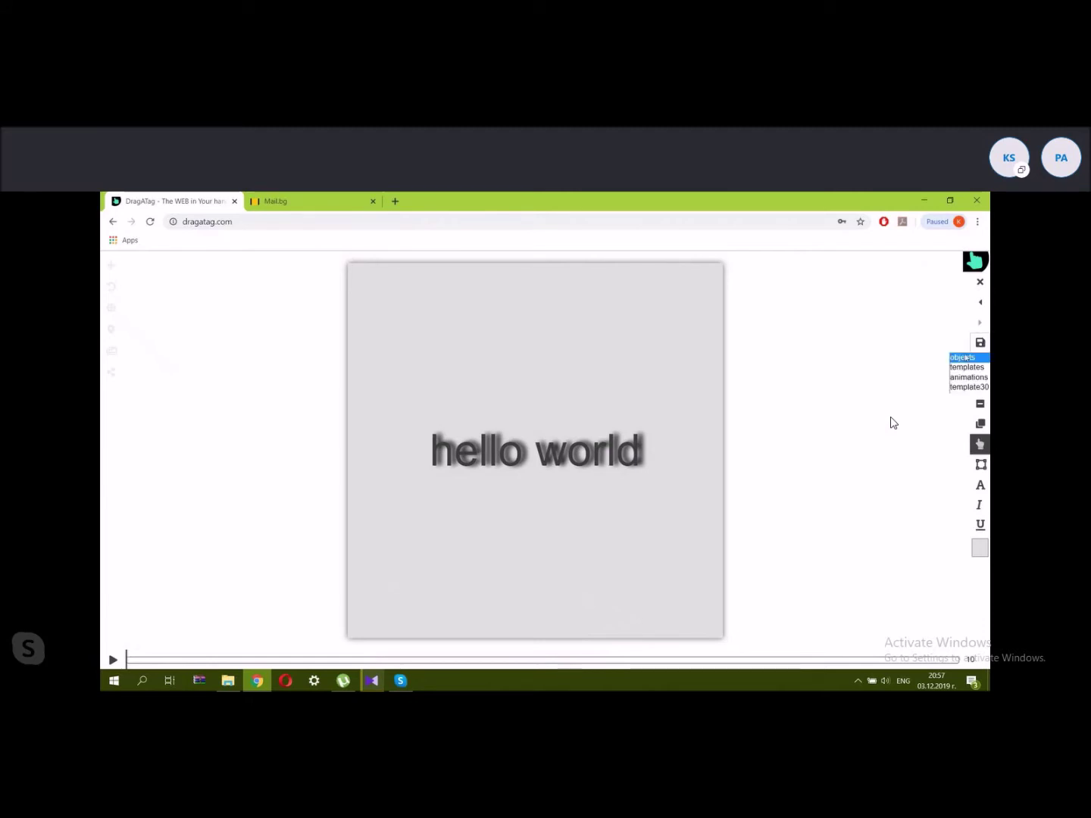
{"action": "left_click", "coordinate": [966, 367]}
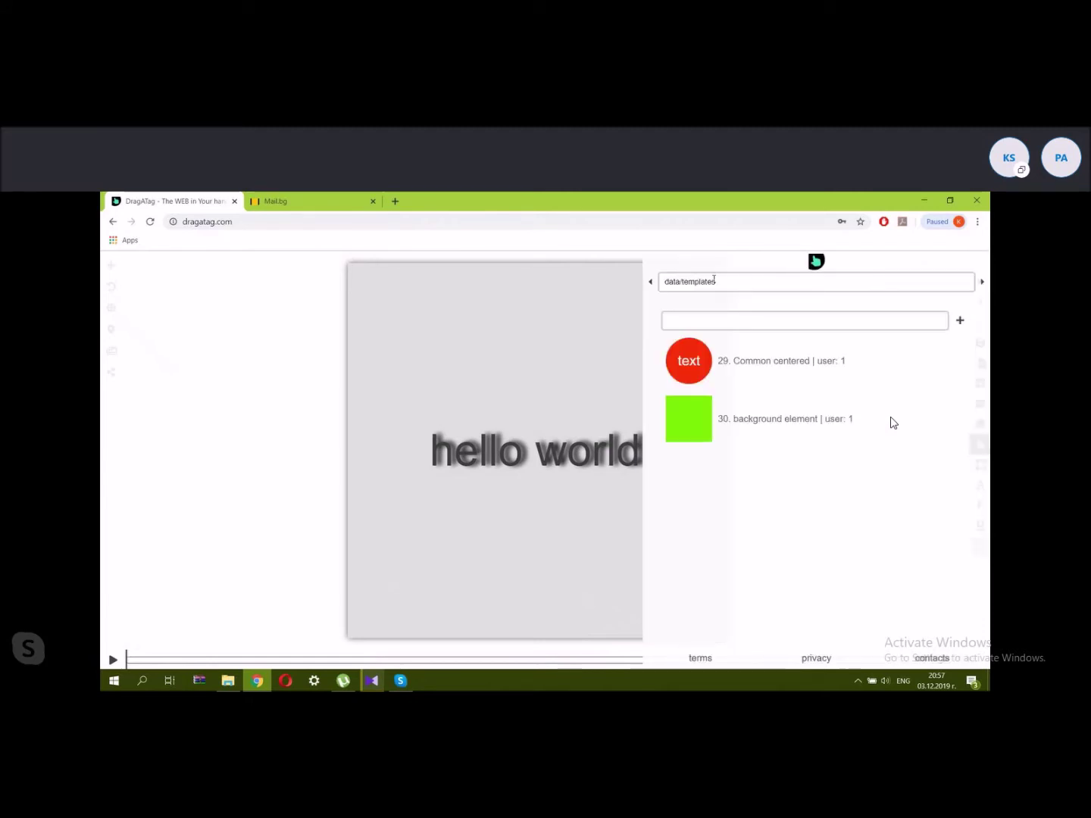
{"action": "left_click", "coordinate": [816, 262]}
Save the "hello world" design to object 914 by updating its record in the objects database.
{"action": "left_click", "coordinate": [982, 343]}
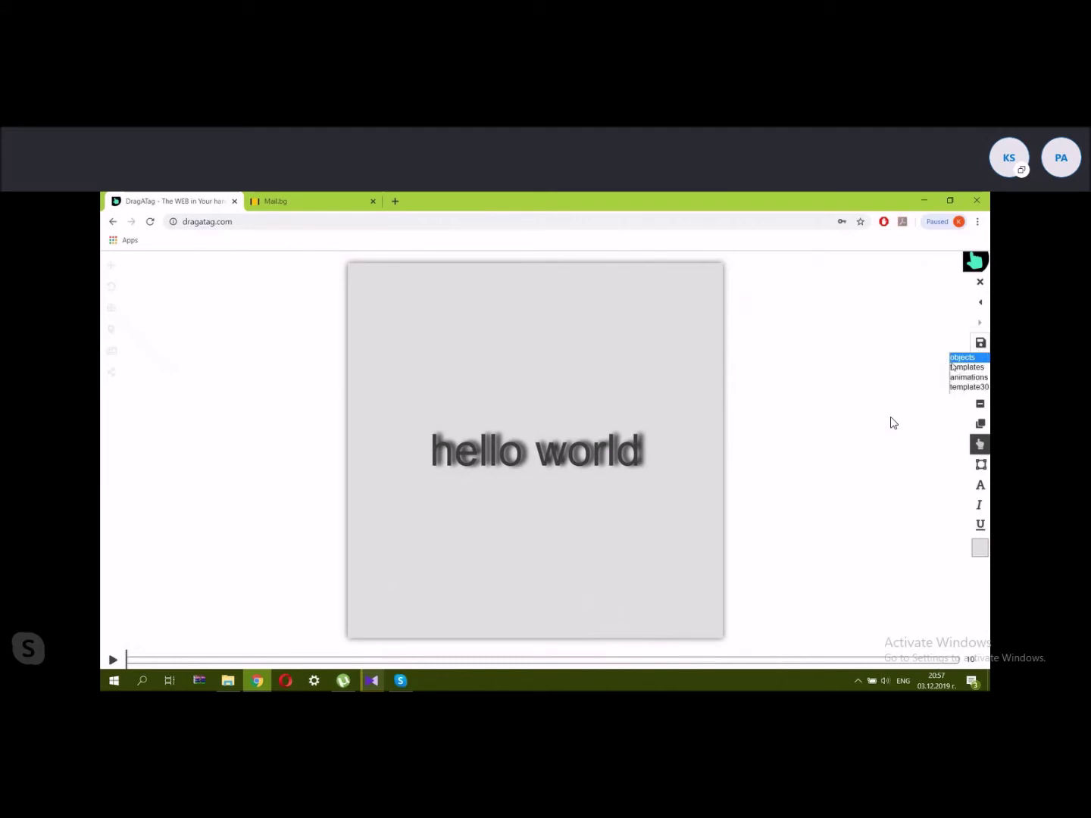
{"action": "left_click", "coordinate": [965, 360]}
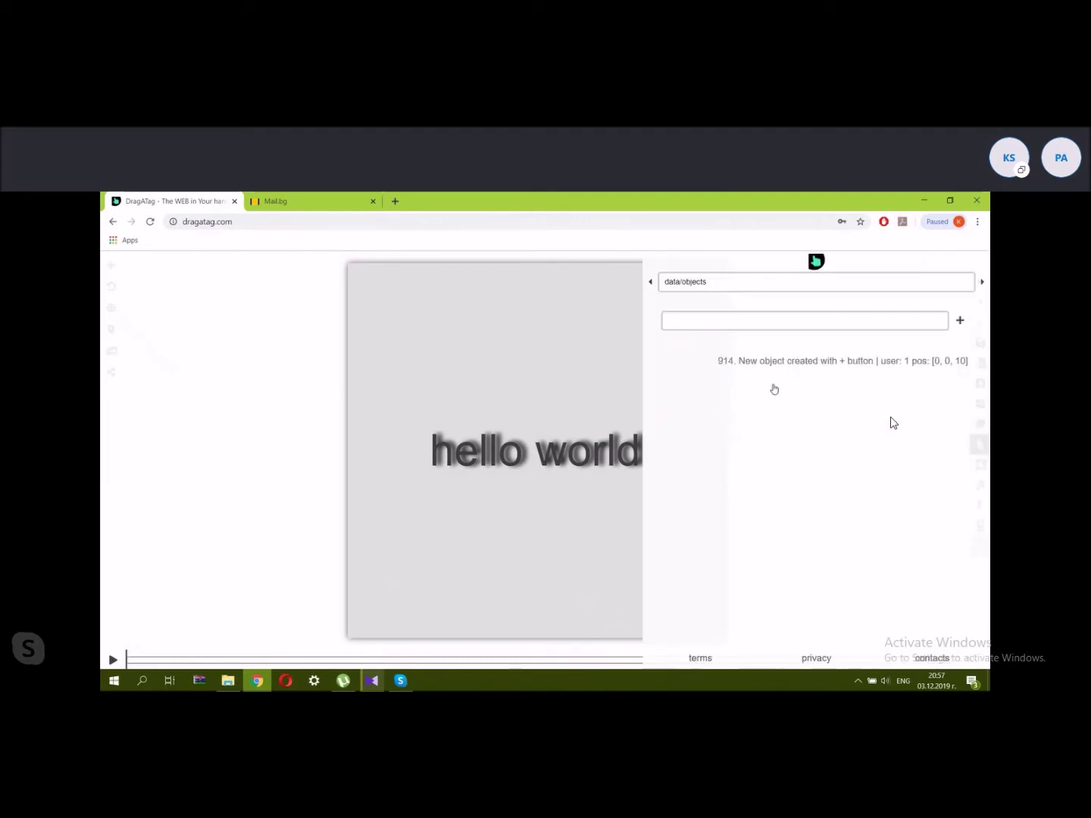
{"action": "left_click", "coordinate": [765, 363]}
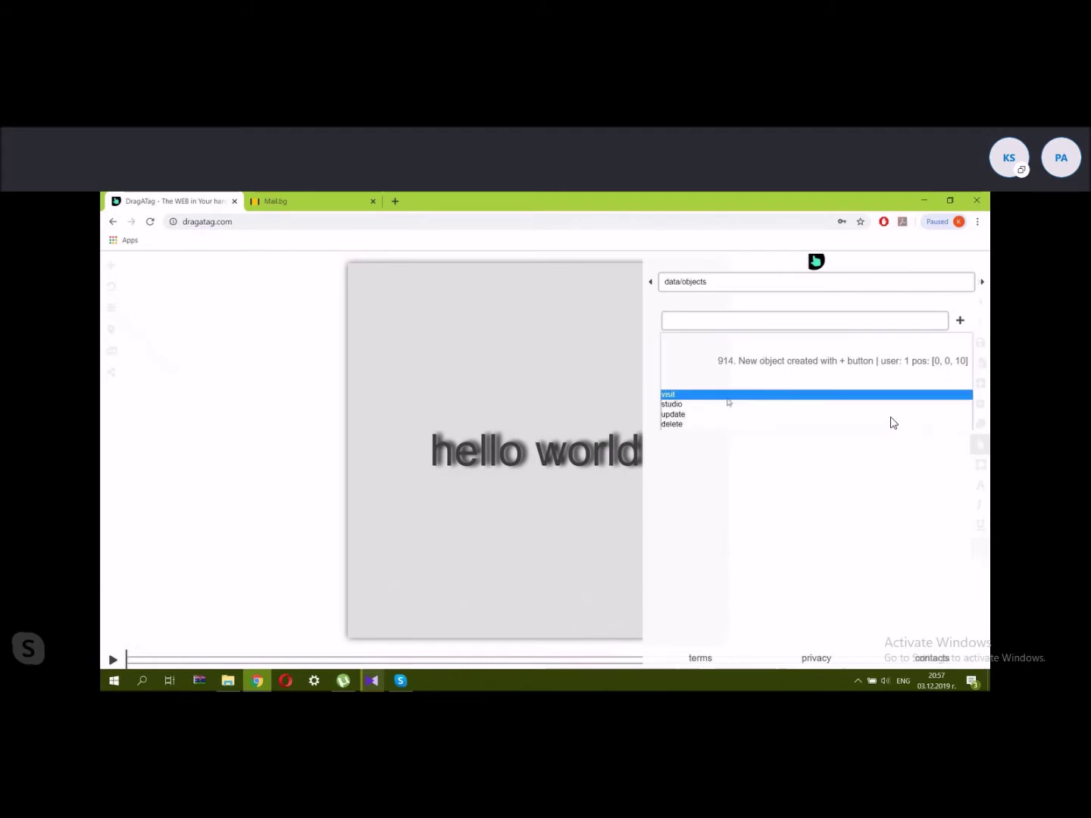
{"action": "left_click", "coordinate": [688, 414]}
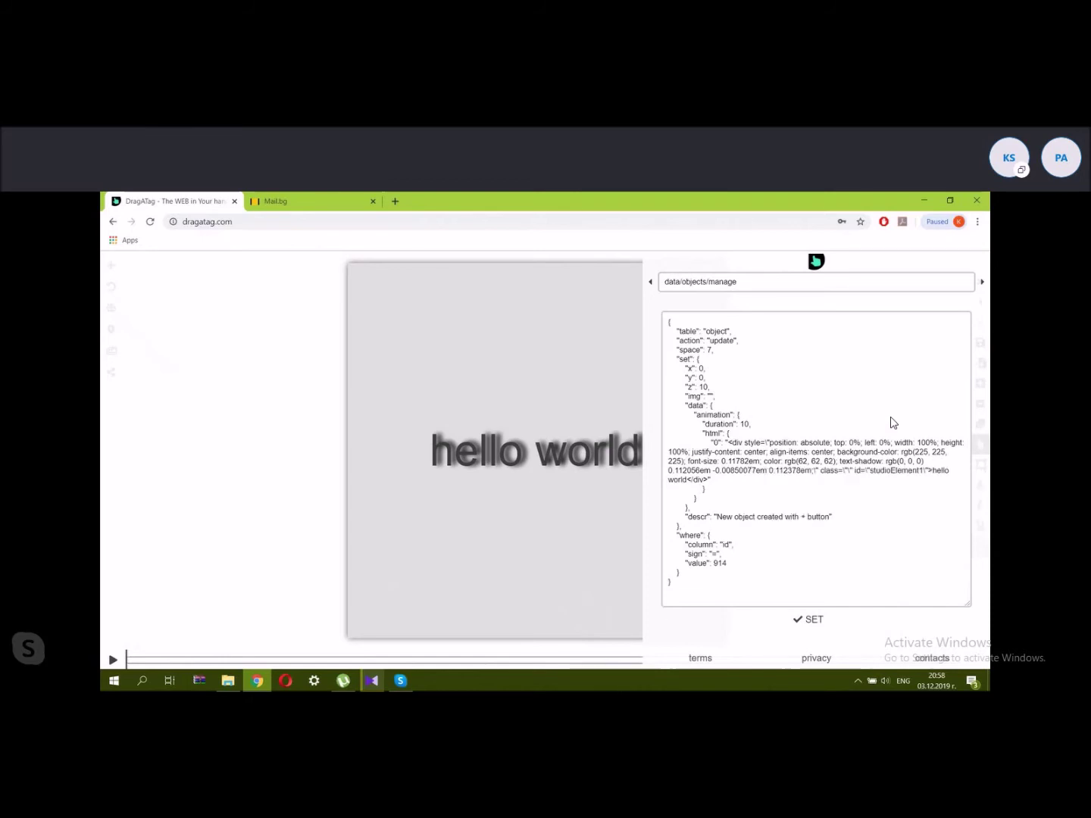
{"action": "left_click", "coordinate": [805, 621]}
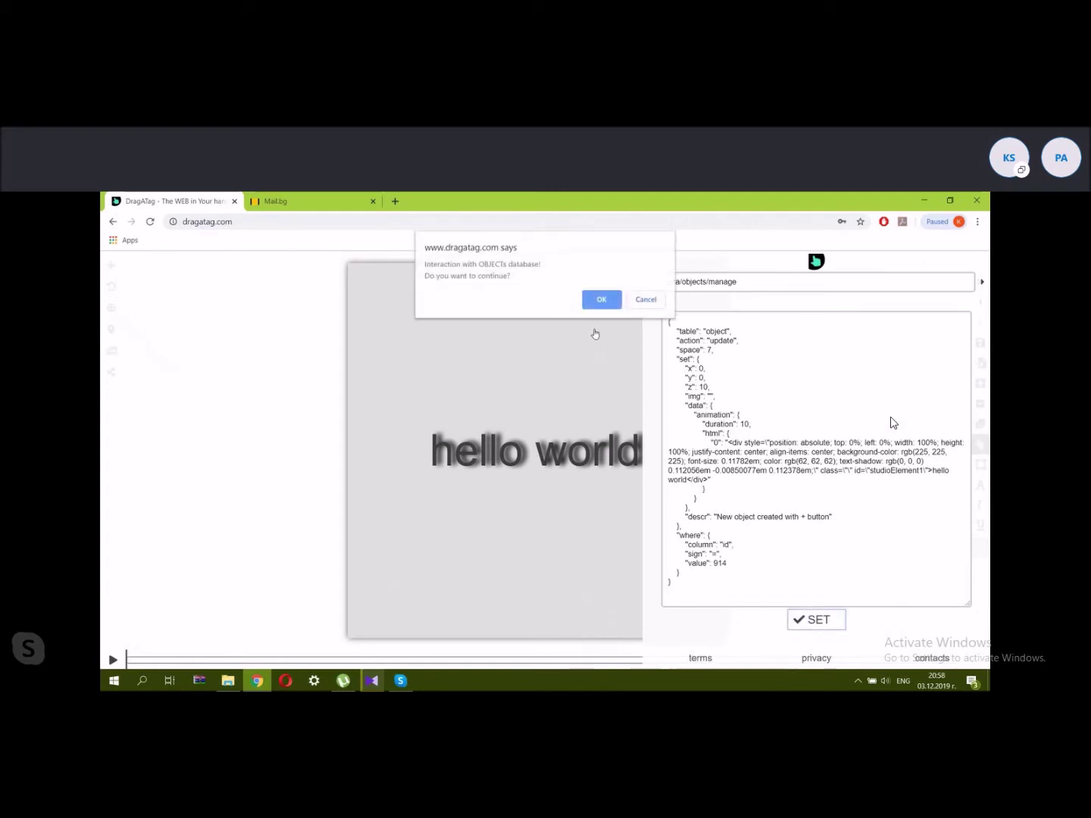
{"action": "left_click", "coordinate": [599, 303]}
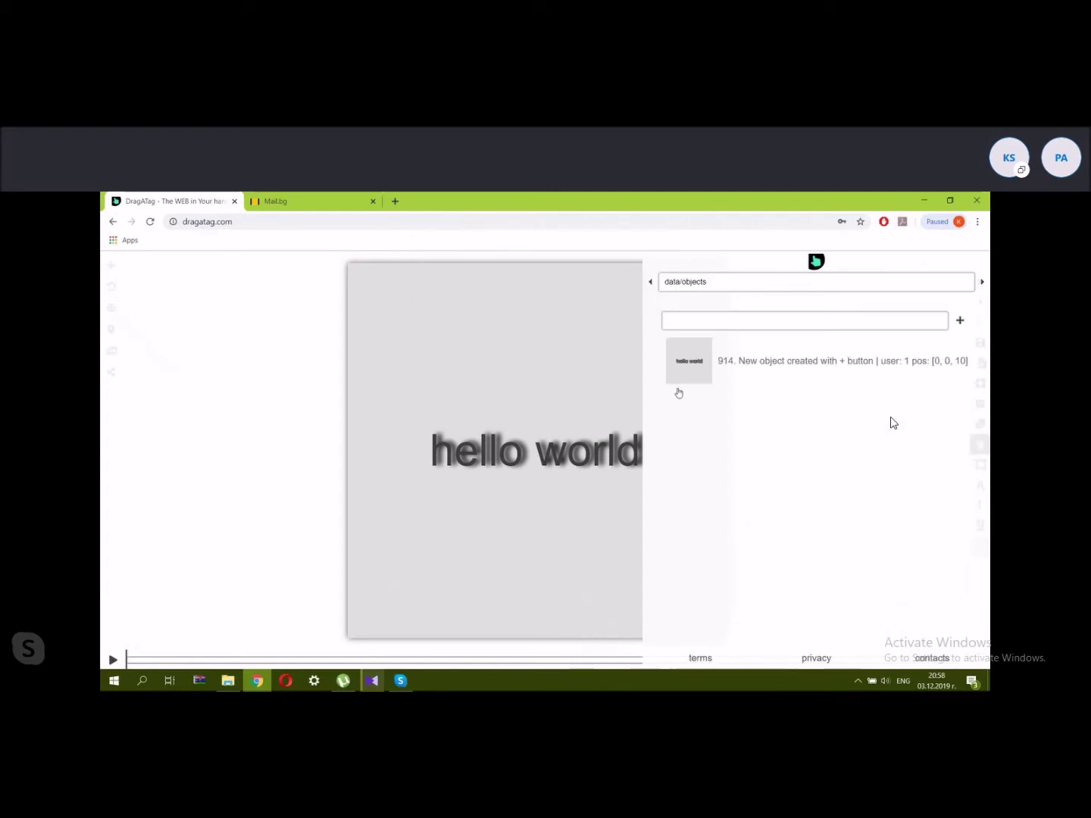
Close the studio and return to the space that holds the saved "hello world" object.
{"action": "left_click", "coordinate": [805, 264]}
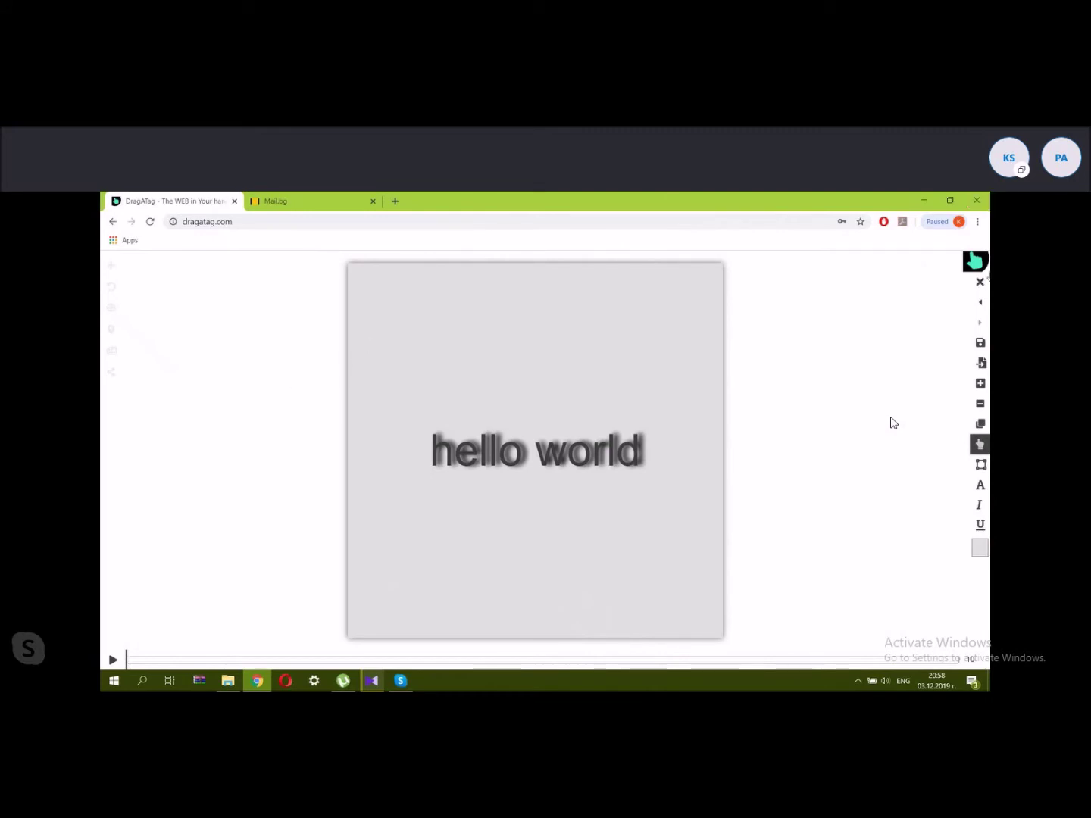
{"action": "left_click", "coordinate": [979, 282]}
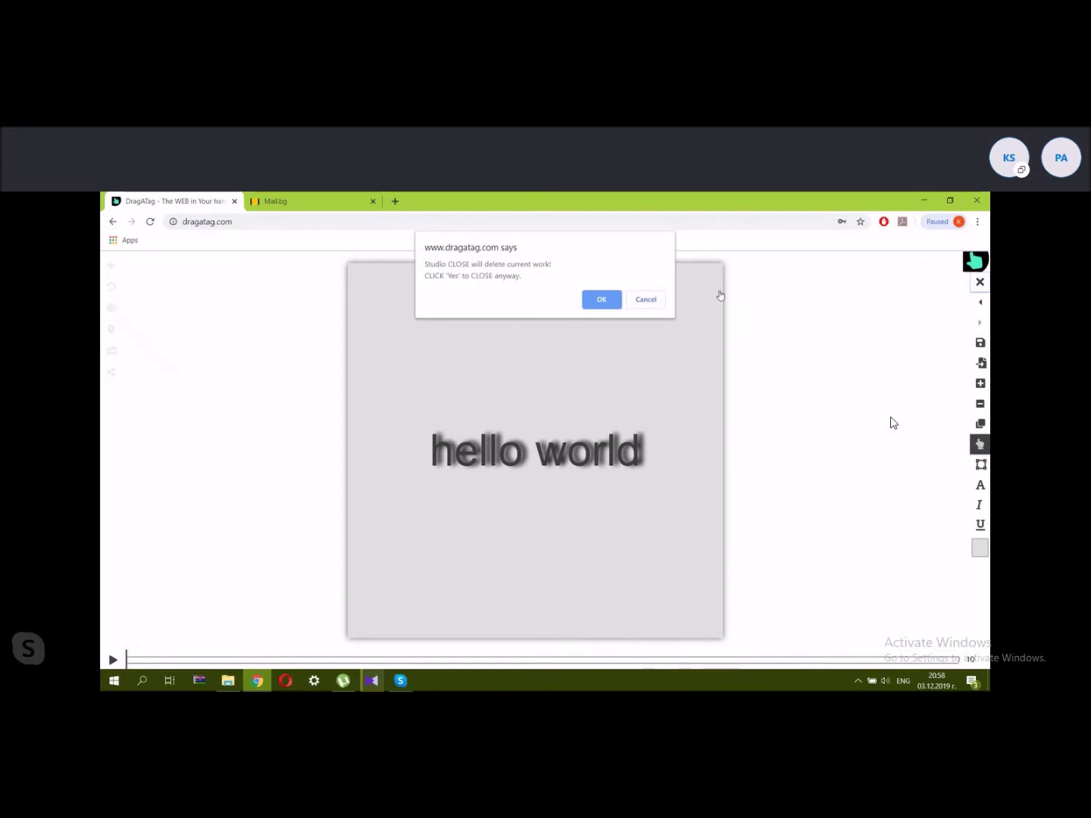
{"action": "left_click", "coordinate": [597, 303]}
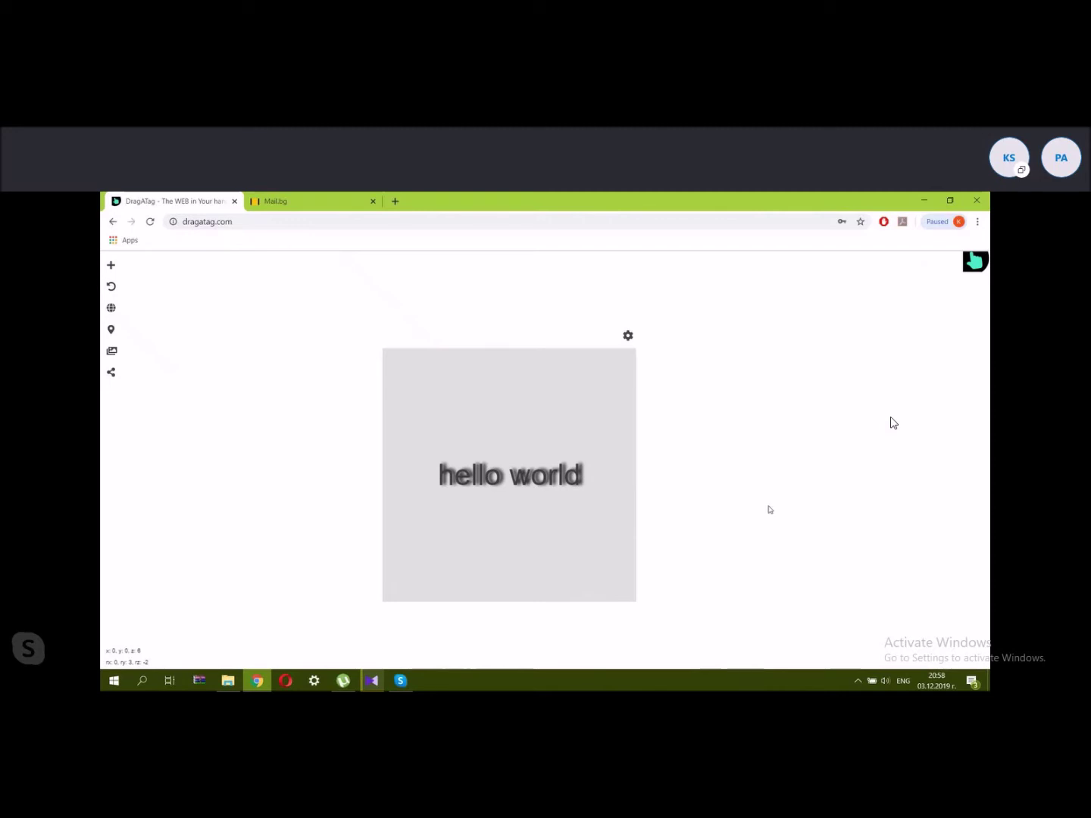
{"action": "left_click", "coordinate": [627, 335]}
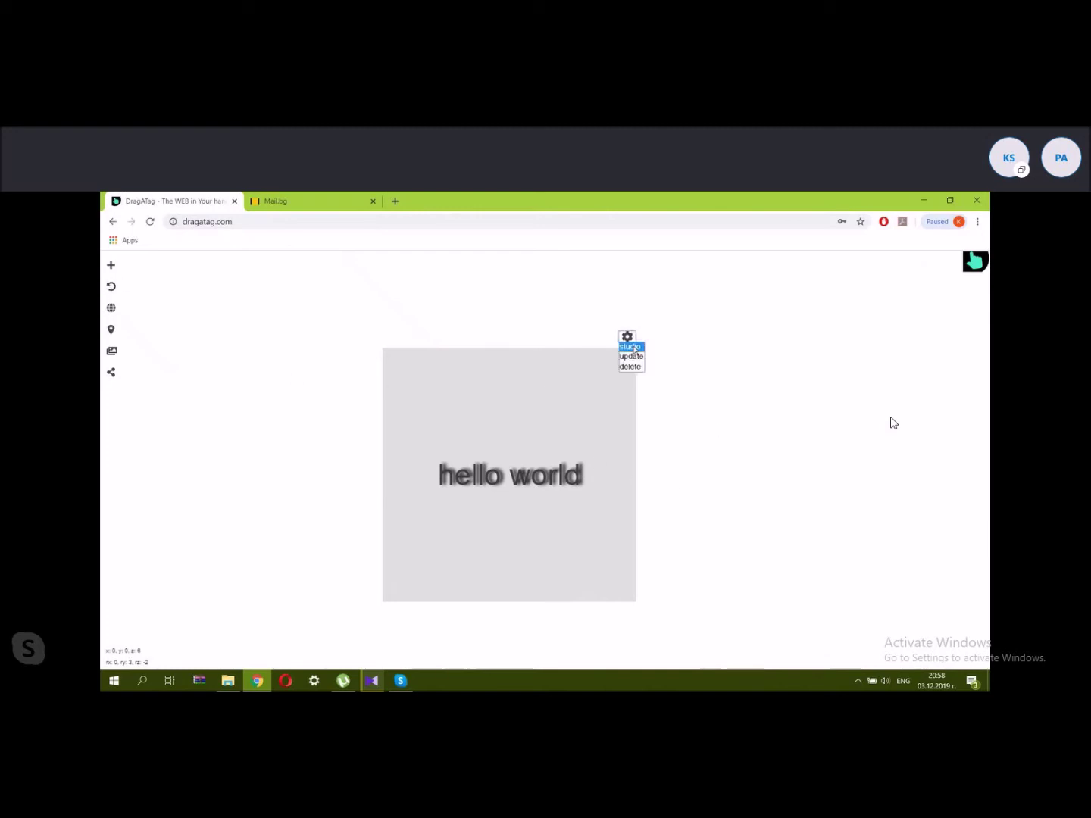
{"action": "left_click", "coordinate": [631, 347]}
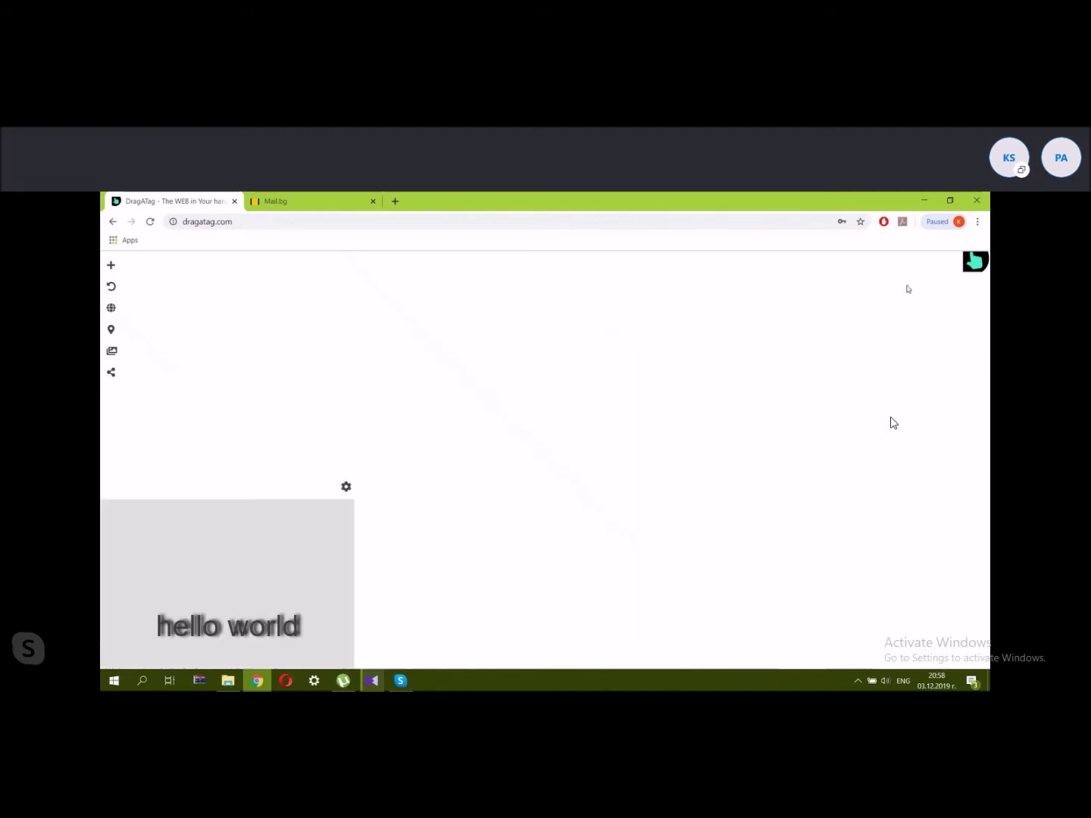
{"action": "left_click", "coordinate": [982, 262]}
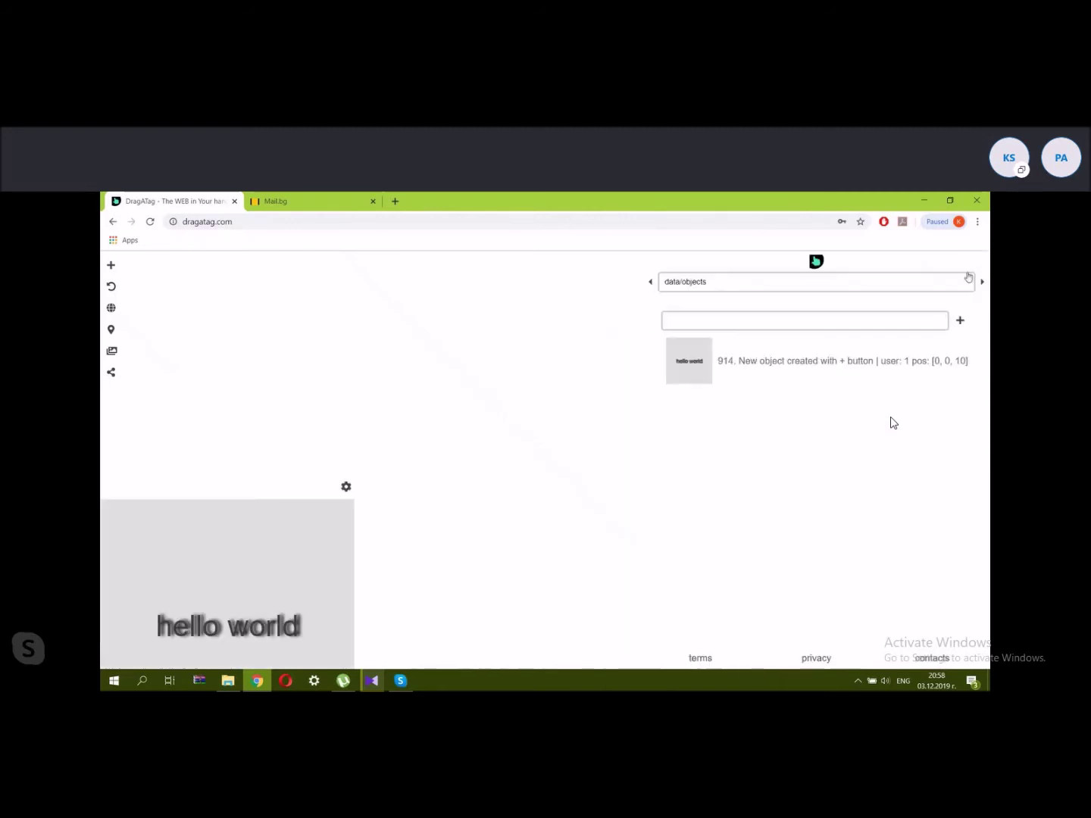
{"action": "left_click", "coordinate": [651, 282]}
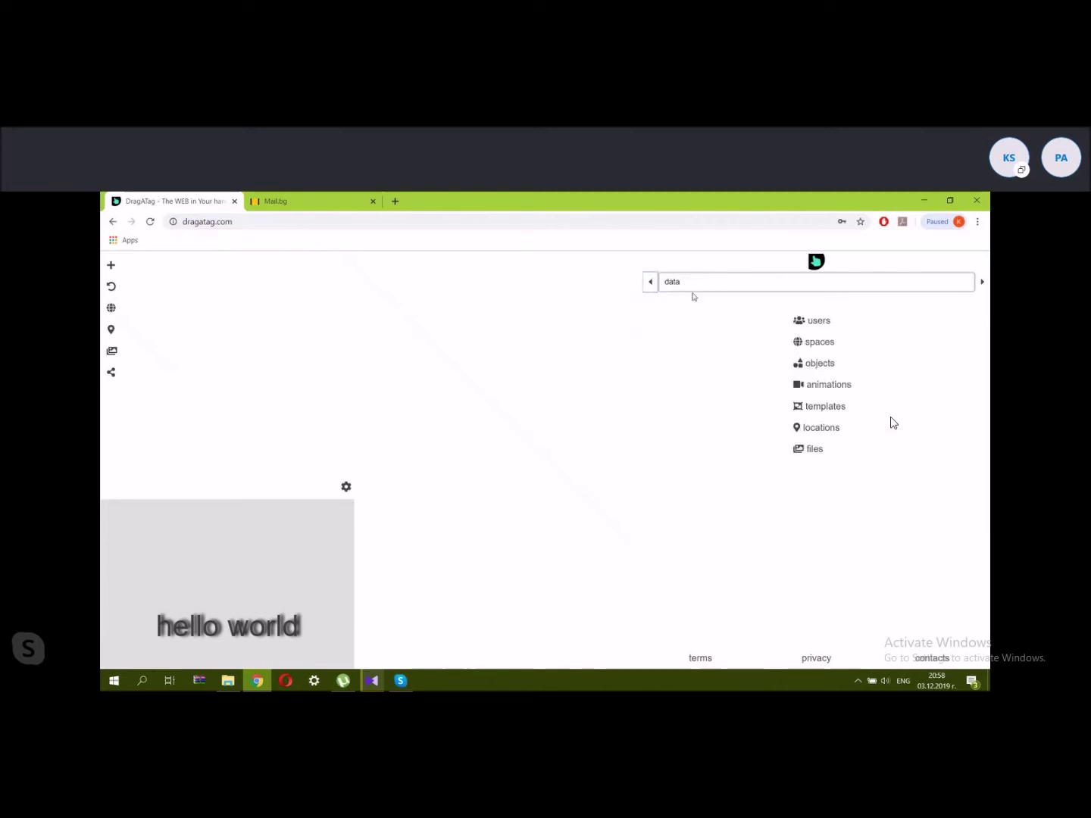
{"action": "left_click", "coordinate": [646, 279]}
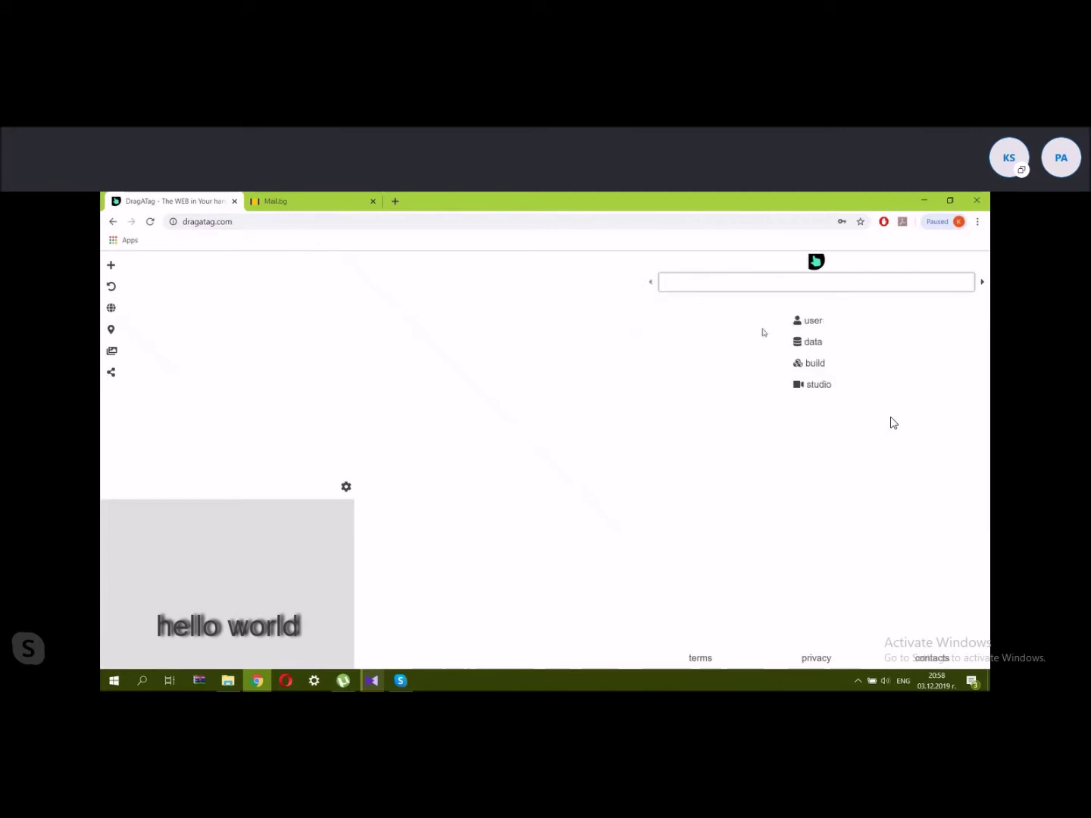
{"action": "left_click", "coordinate": [814, 382]}
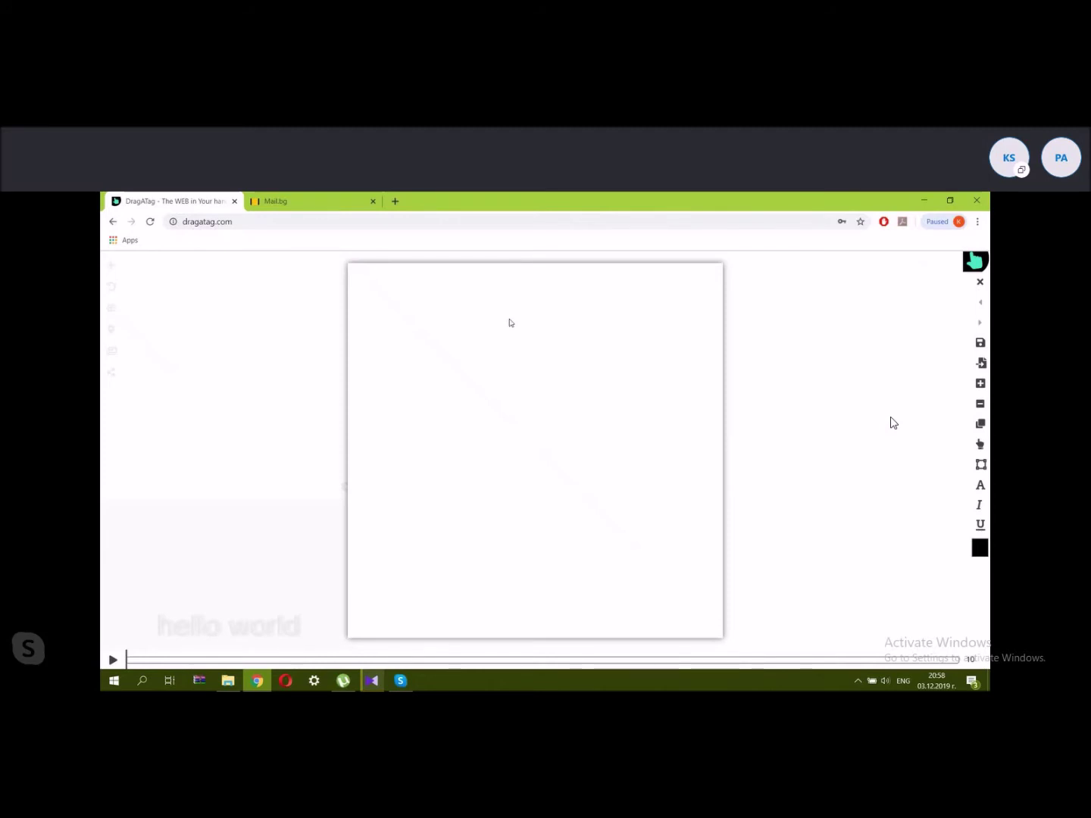
{"action": "left_click", "coordinate": [980, 282]}
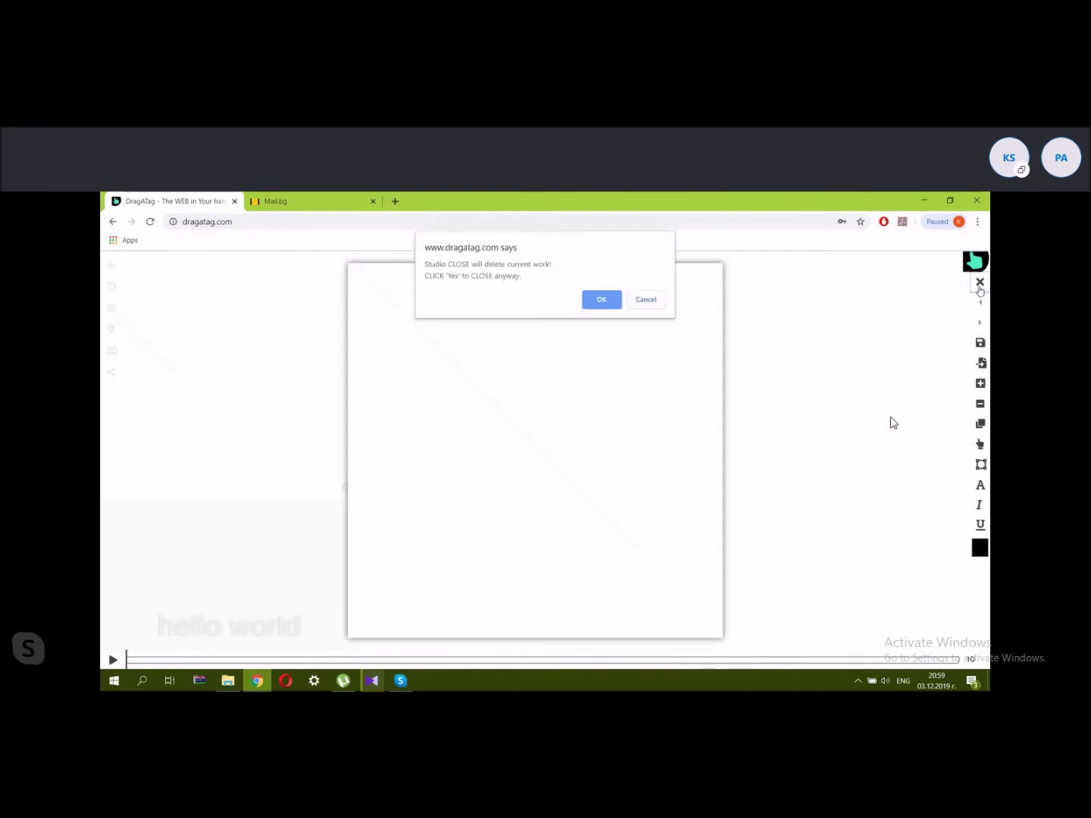
{"action": "left_click", "coordinate": [600, 300]}
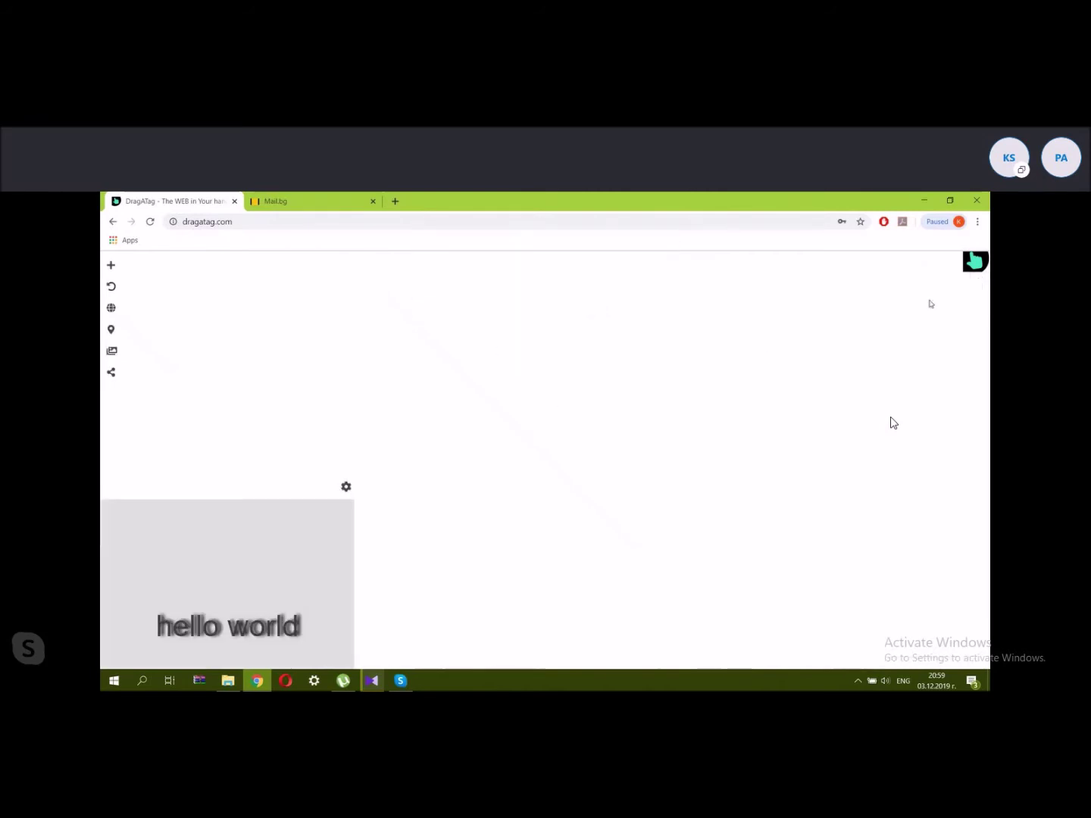
{"action": "left_click", "coordinate": [976, 269]}
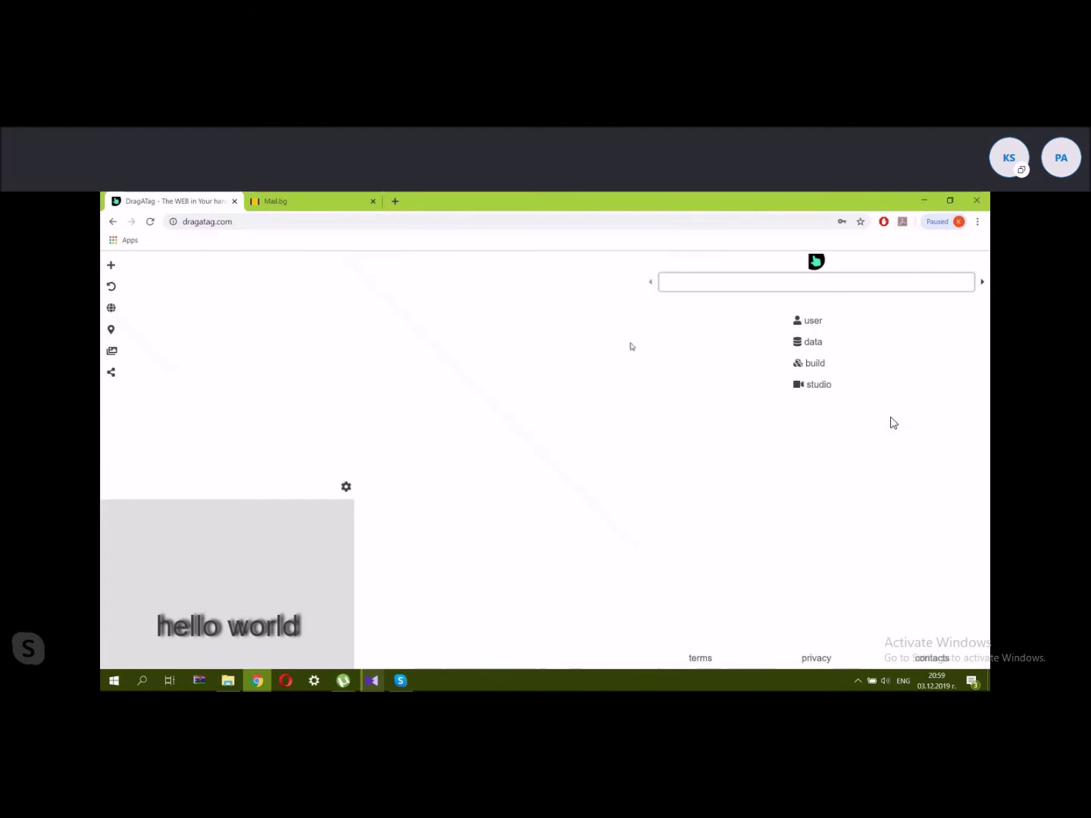
{"action": "left_click", "coordinate": [829, 266]}
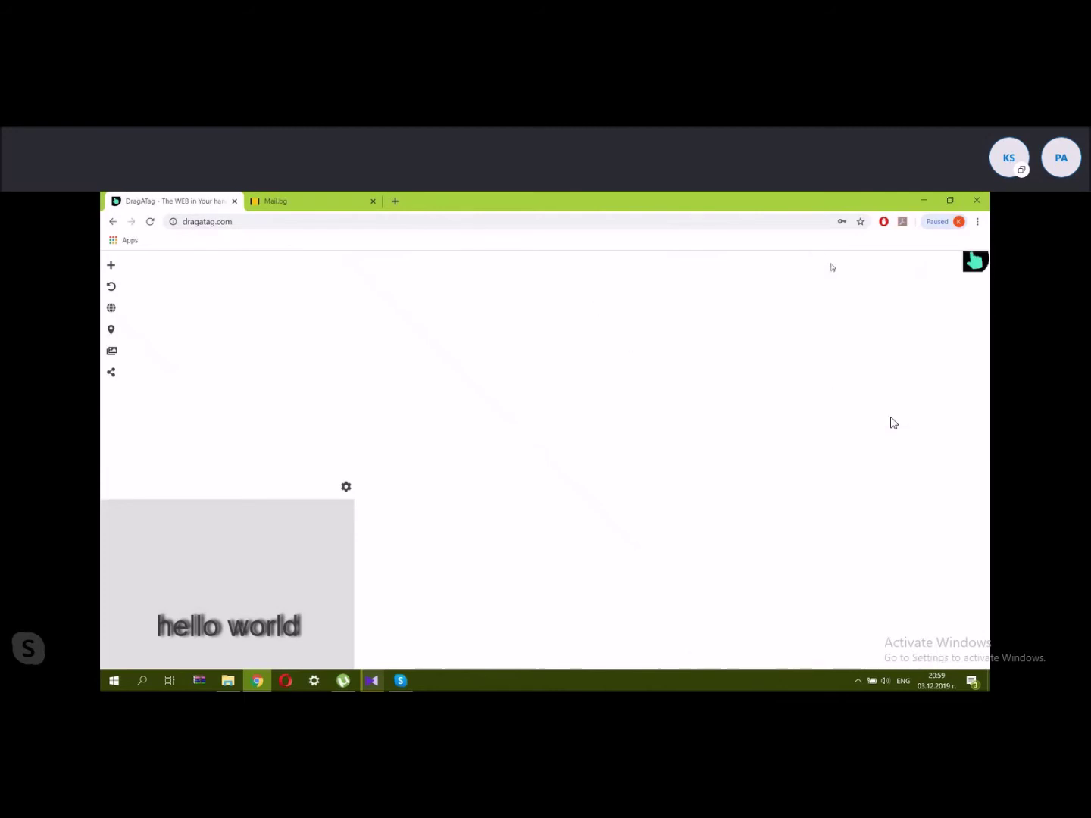
Bring the "hello world" object back into view and open it in the studio for editing.
{"action": "left_click", "coordinate": [224, 544]}
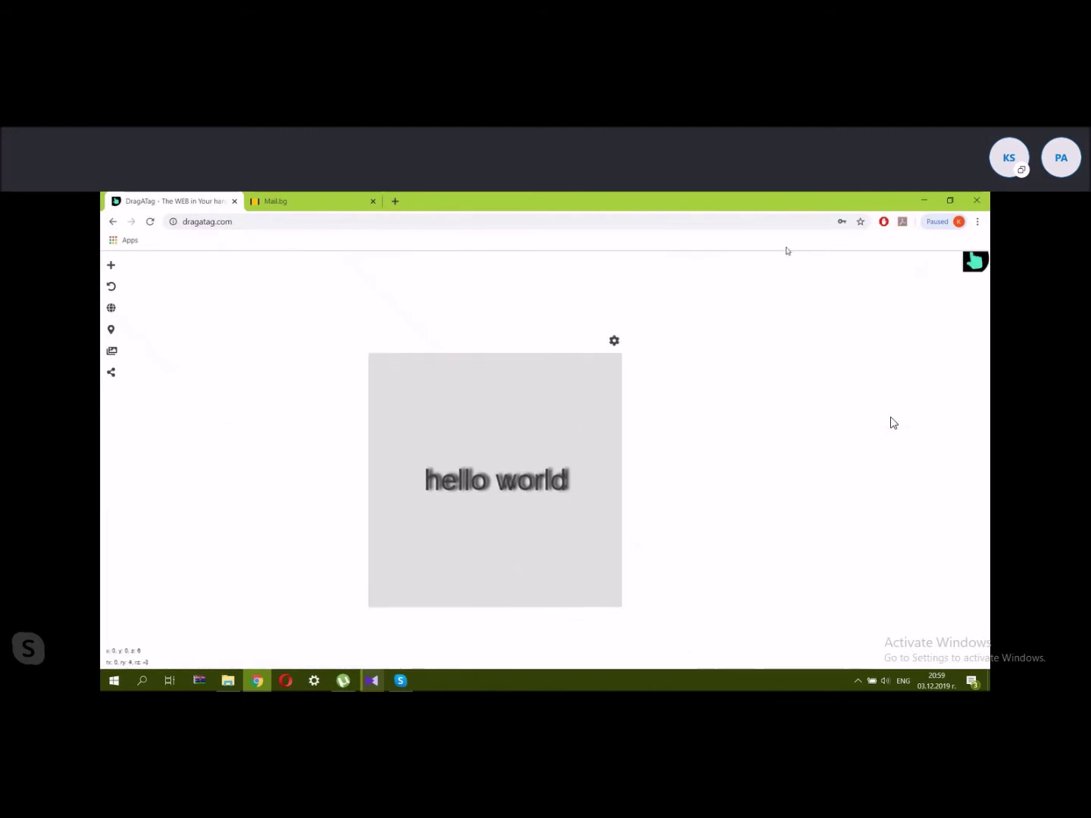
{"action": "left_click", "coordinate": [614, 342]}
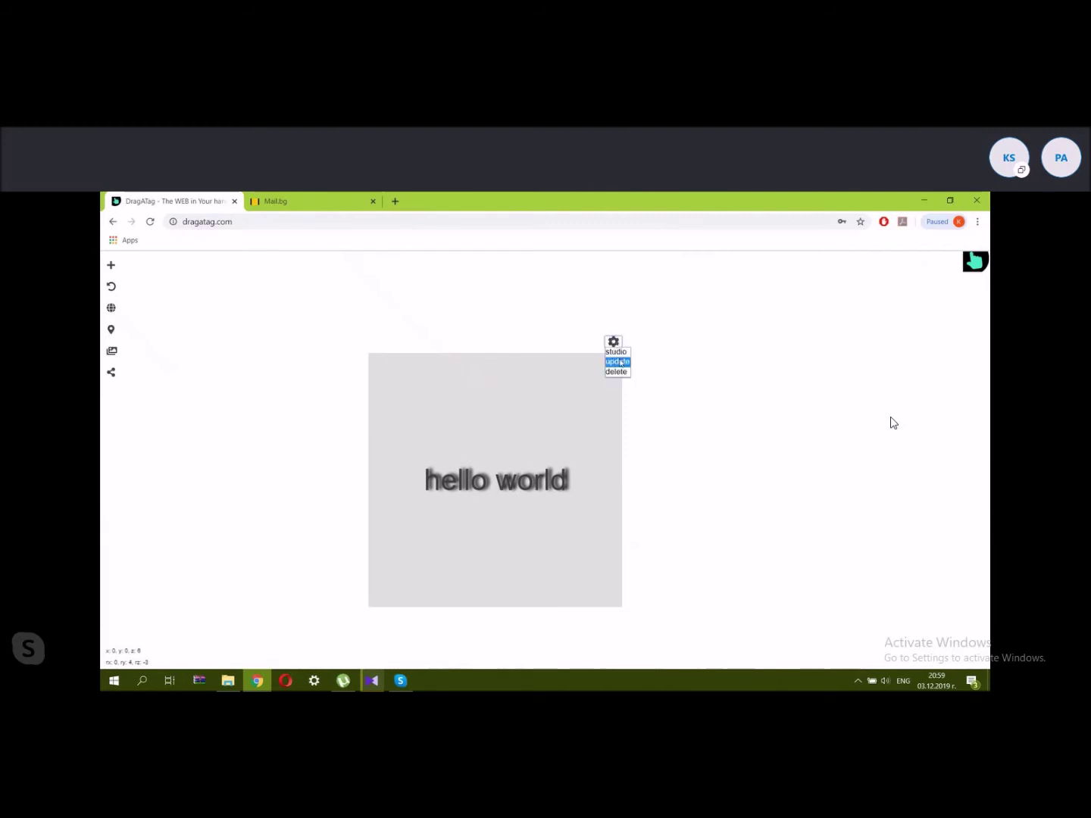
{"action": "left_click", "coordinate": [619, 362]}
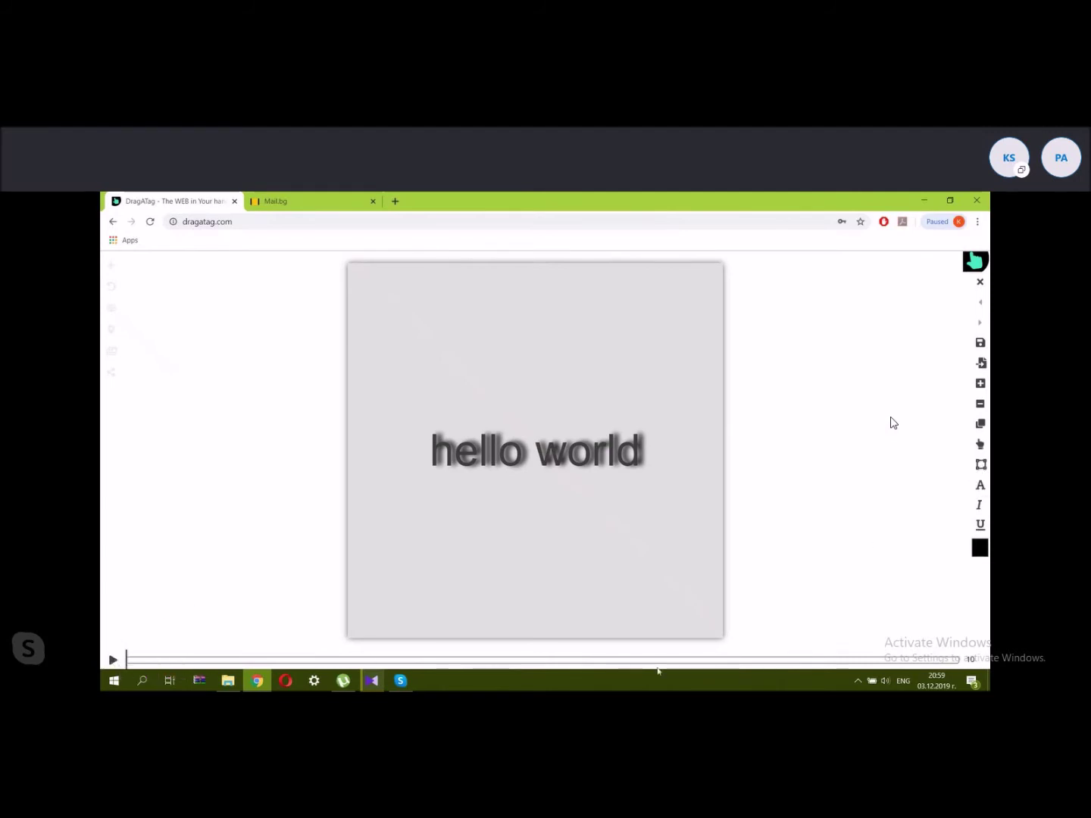
Add two time points to the animation timeline, one near the middle and one at the very end.
{"action": "left_click", "coordinate": [511, 661]}
{"action": "left_click", "coordinate": [929, 661]}
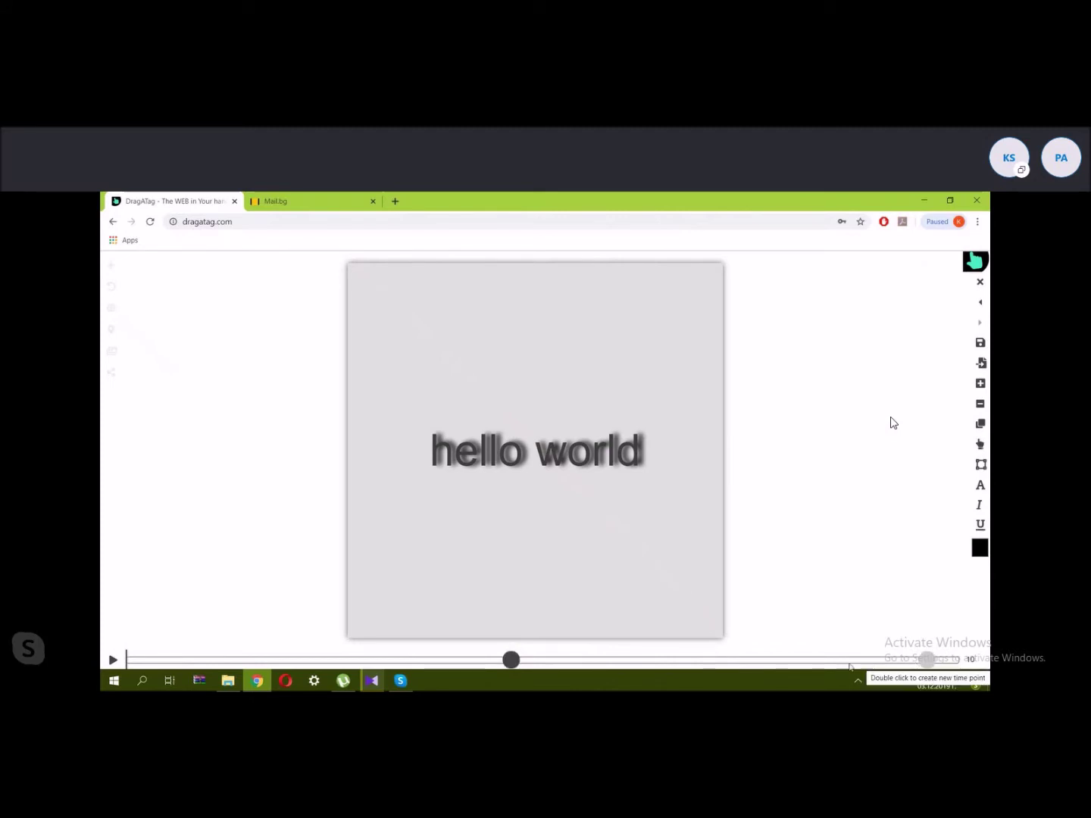
{"action": "left_click", "coordinate": [510, 661]}
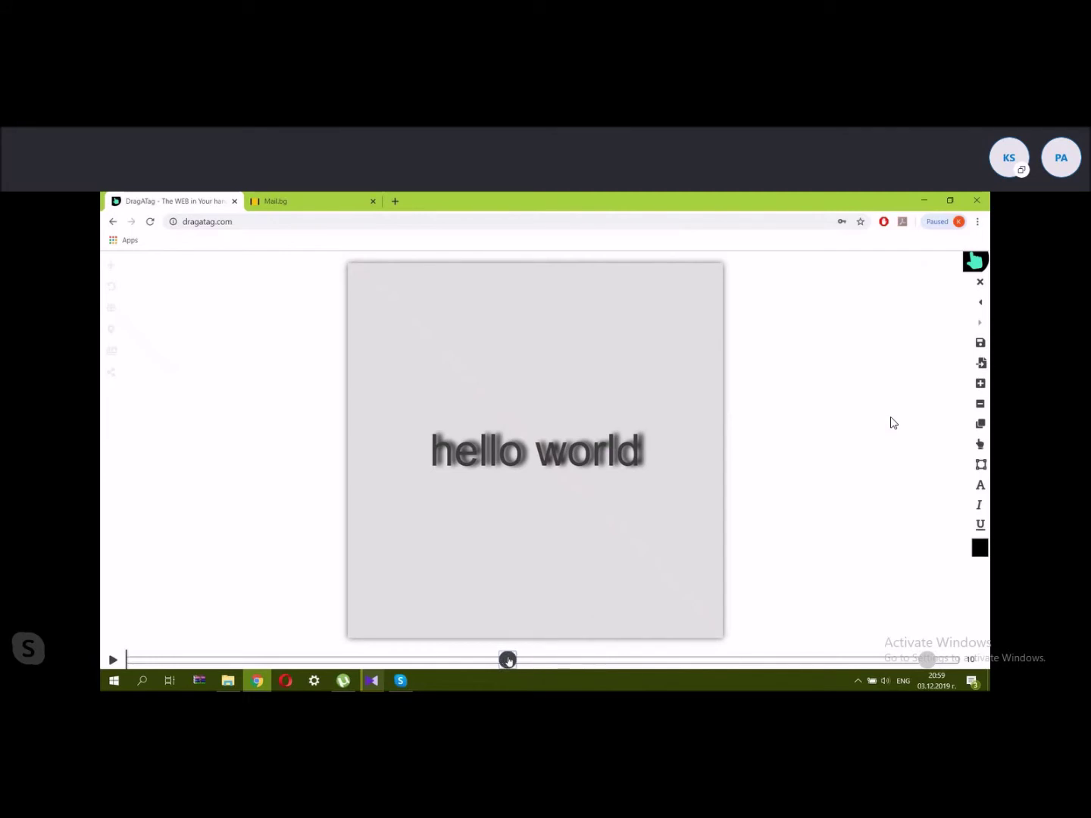
{"action": "left_click", "coordinate": [927, 660]}
{"action": "mouse_move", "coordinate": [928, 660]}
{"action": "left_mouse_down"}
{"action": "mouse_move", "coordinate": [902, 661]}
{"action": "mouse_move", "coordinate": [958, 660]}
{"action": "left_mouse_up"}
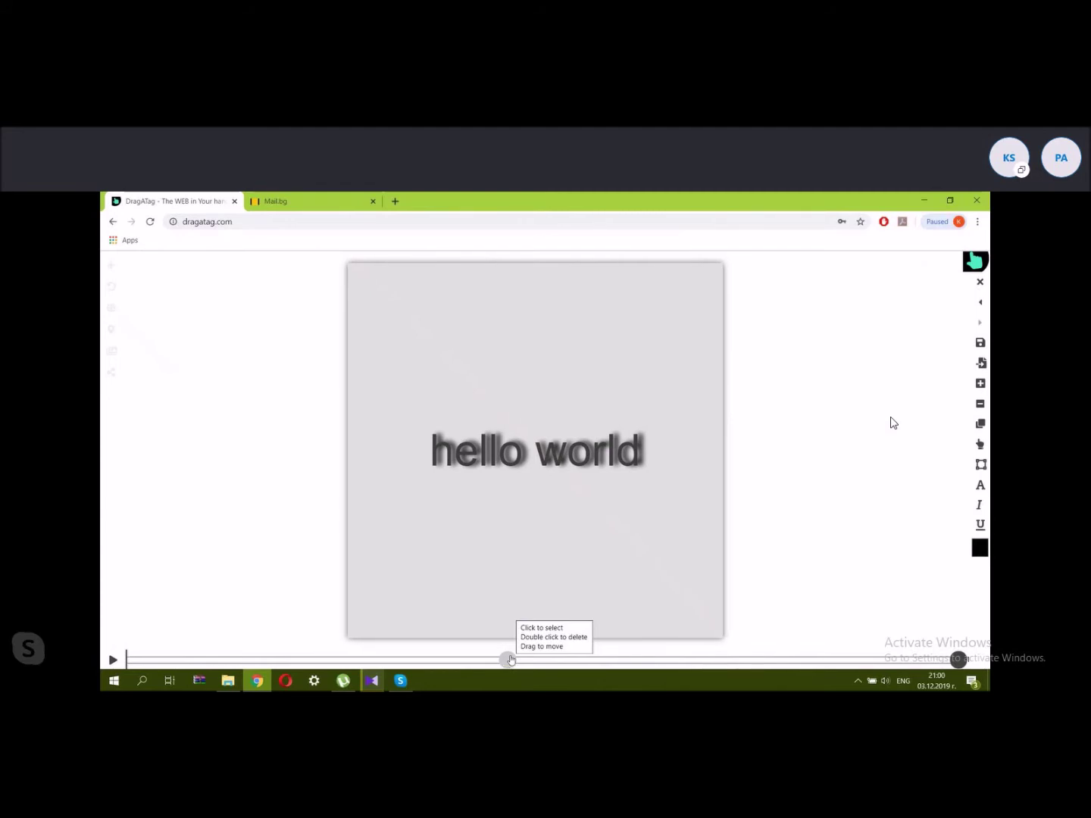
At the final time point, colour the "hello world" text dark red and enlarge it using the font-size mode.
{"action": "left_click", "coordinate": [541, 450]}
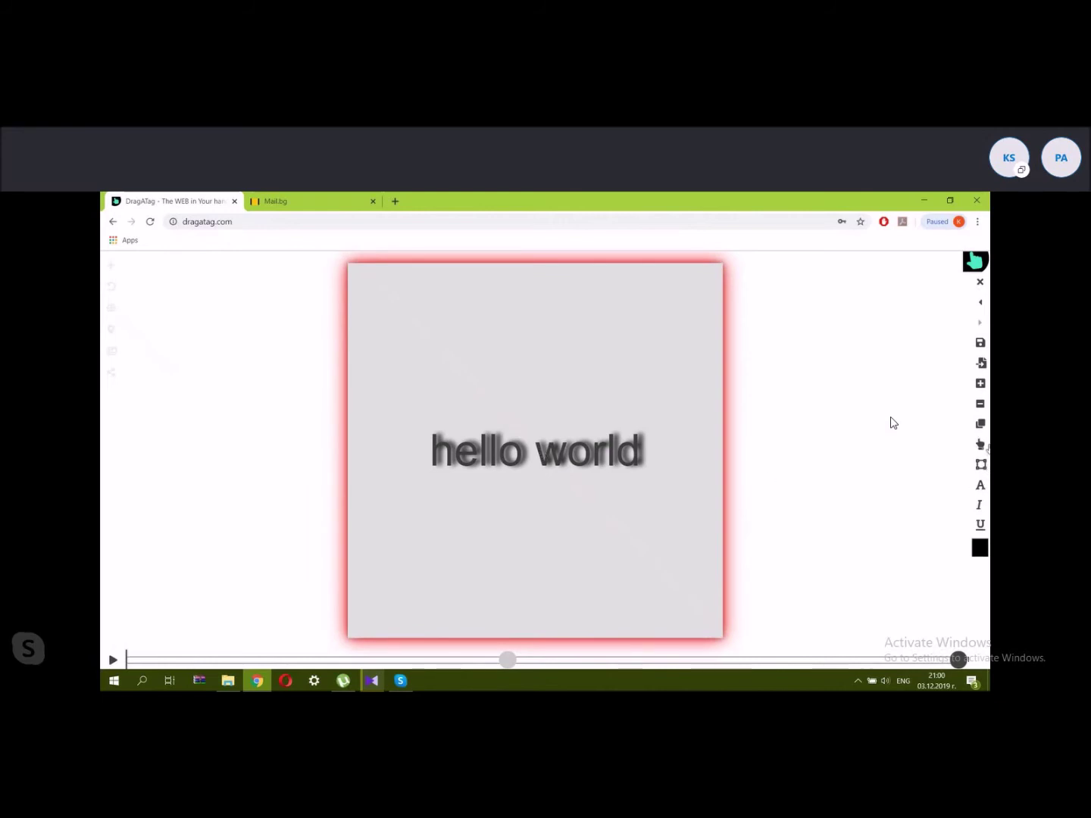
{"action": "left_click", "coordinate": [979, 445]}
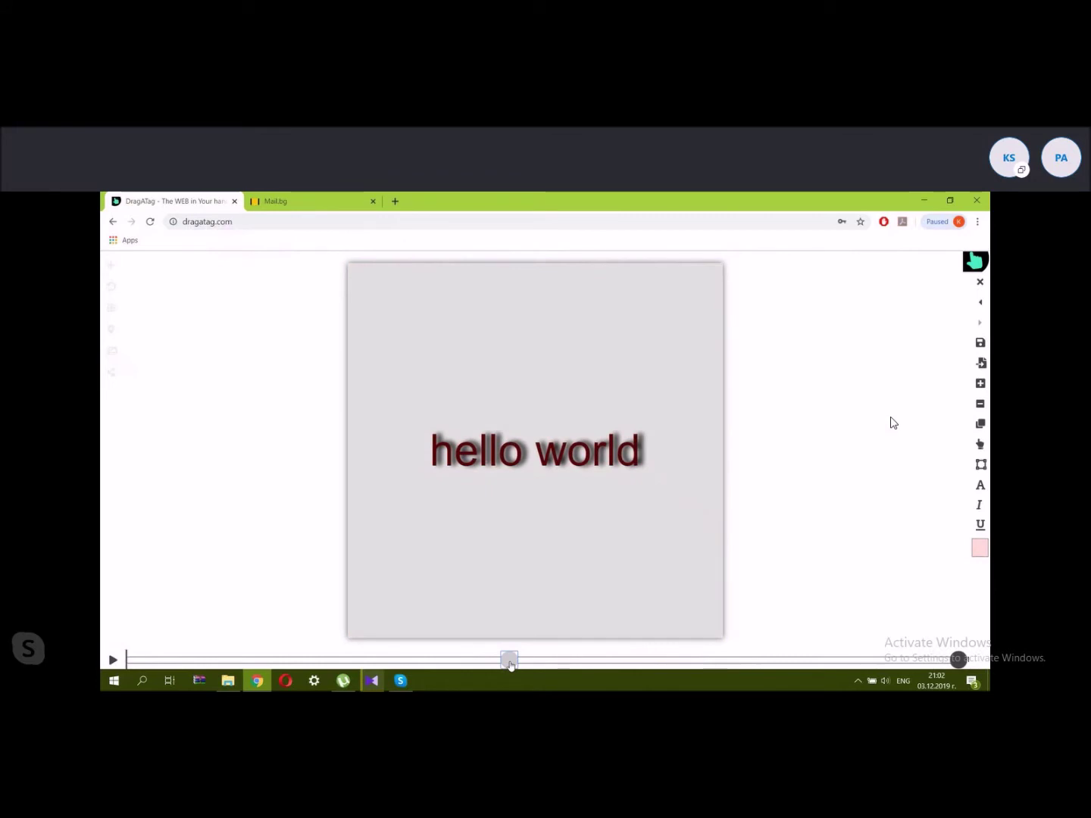
{"action": "left_click", "coordinate": [980, 444]}
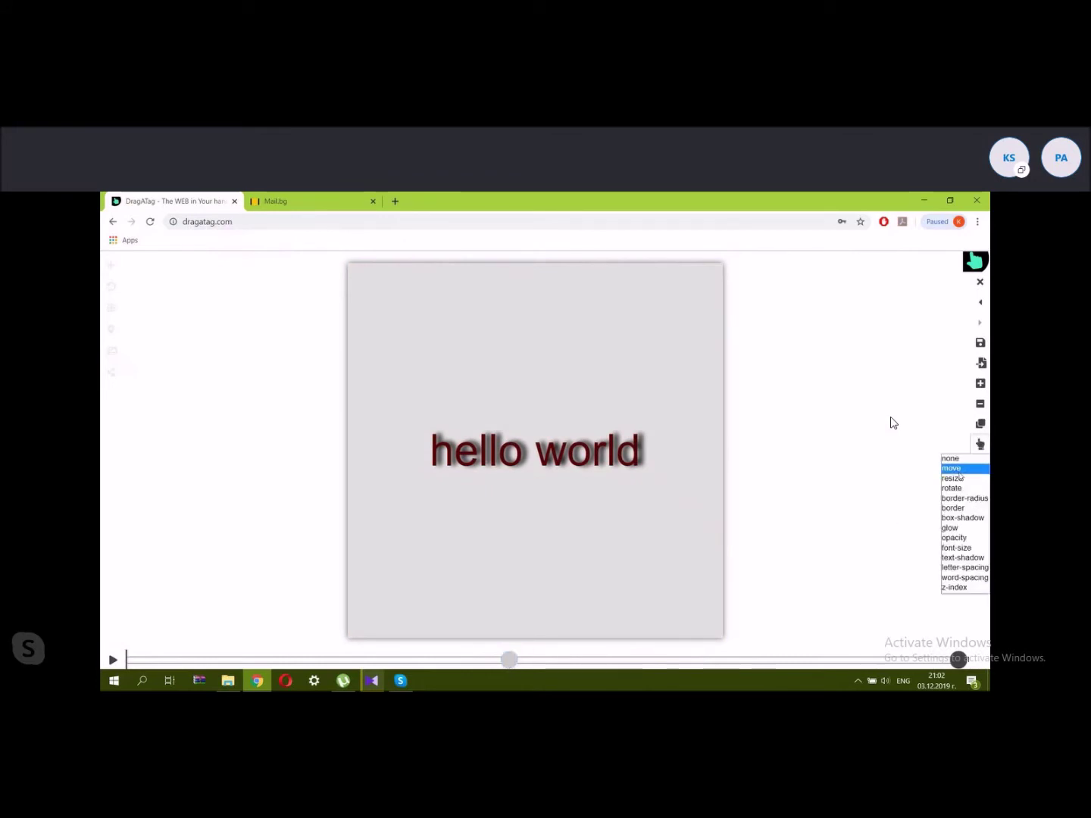
{"action": "left_click", "coordinate": [959, 548]}
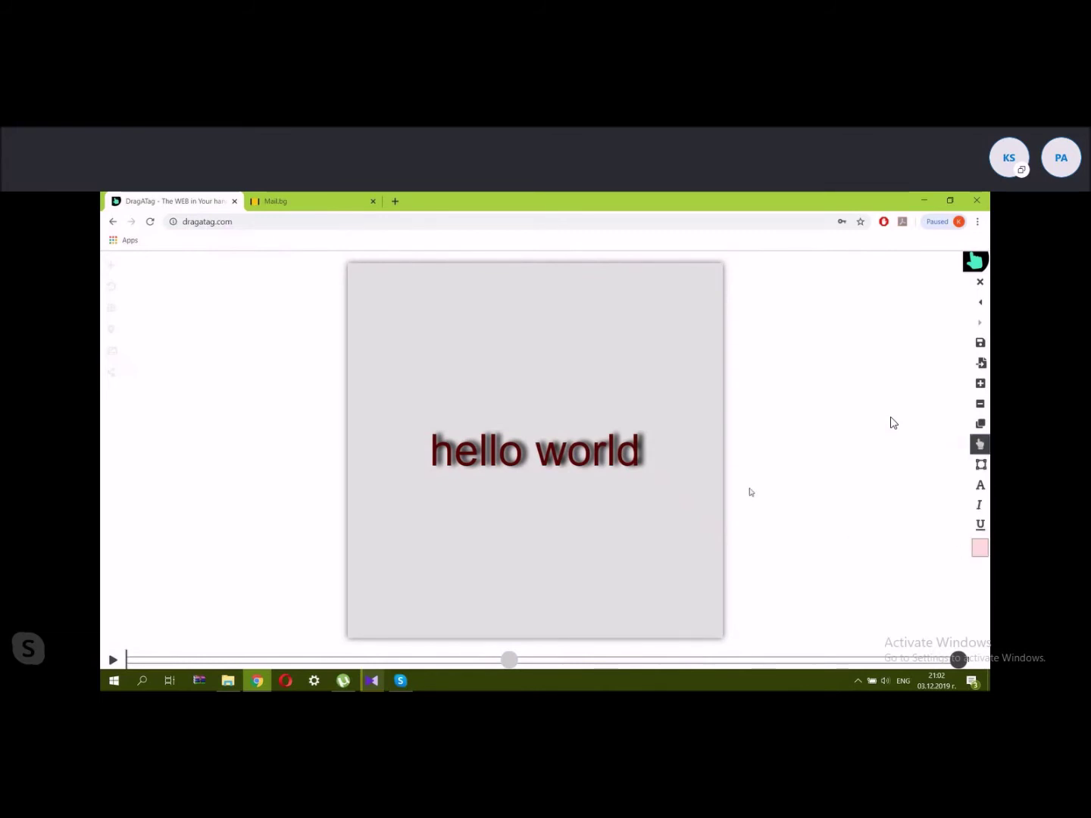
{"action": "left_click", "coordinate": [563, 455]}
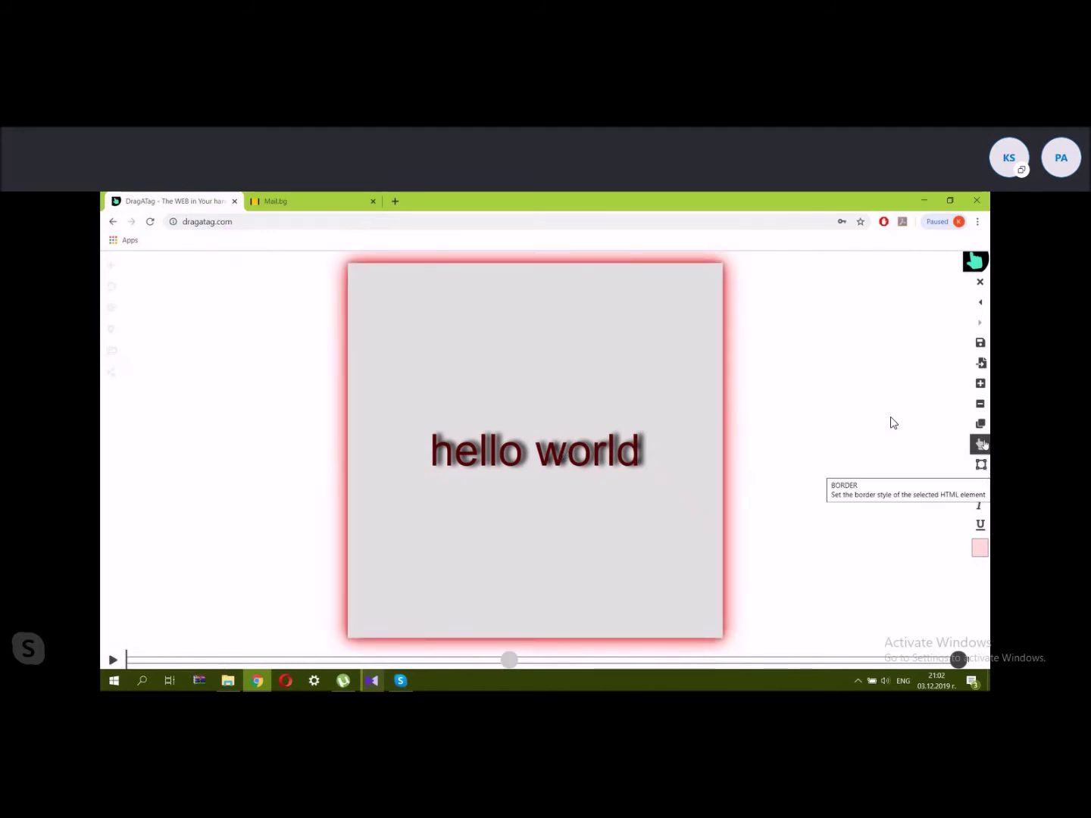
{"action": "left_click", "coordinate": [980, 444]}
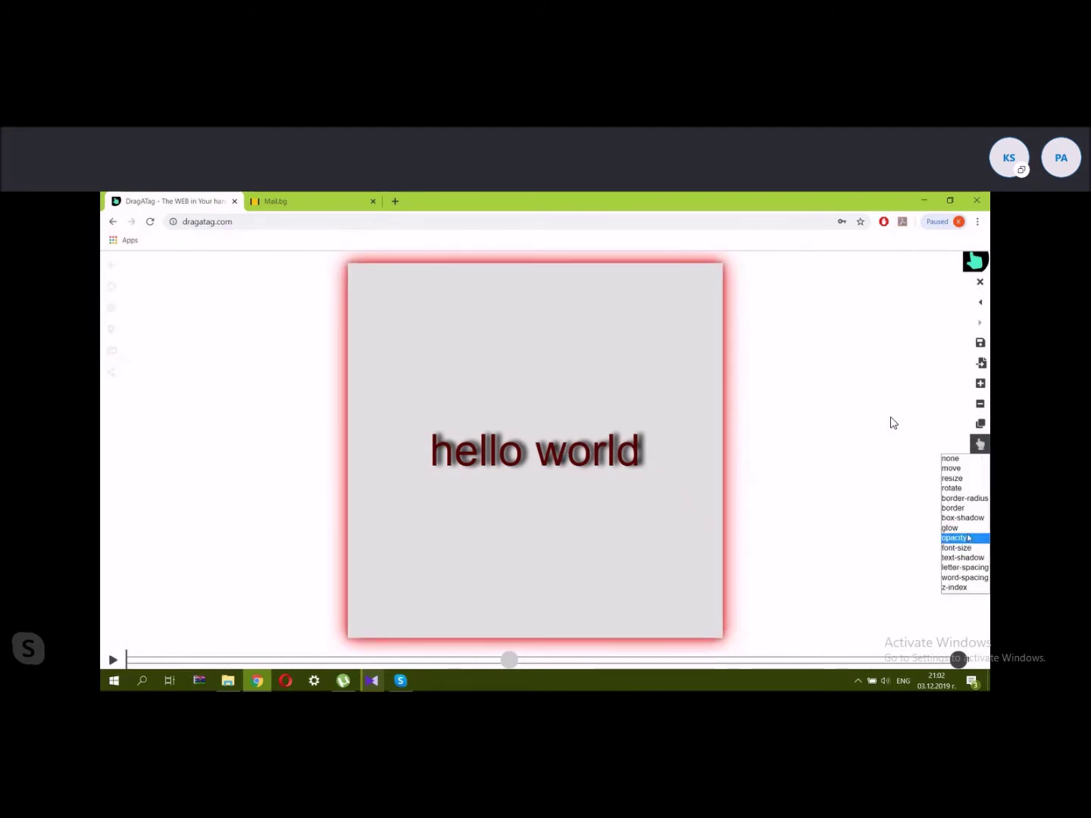
{"action": "left_click", "coordinate": [967, 550]}
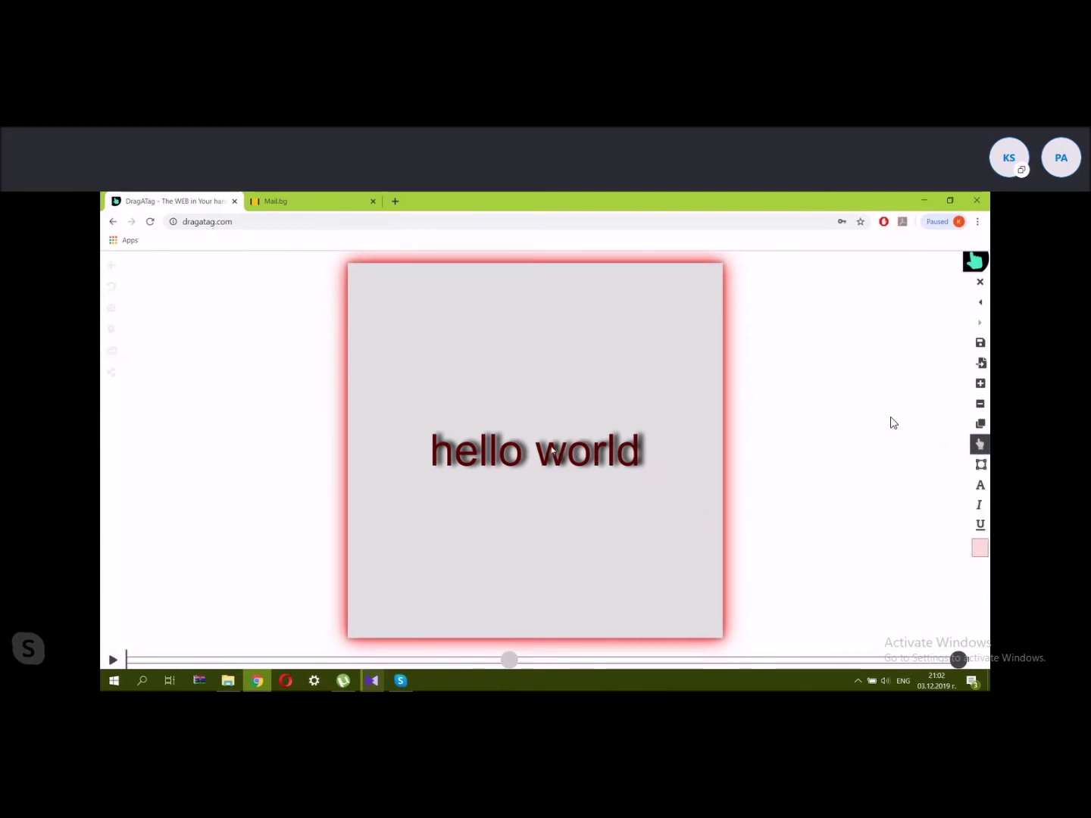
{"action": "left_click_drag", "start_coordinate": [527, 443], "coordinate": [372, 455]}
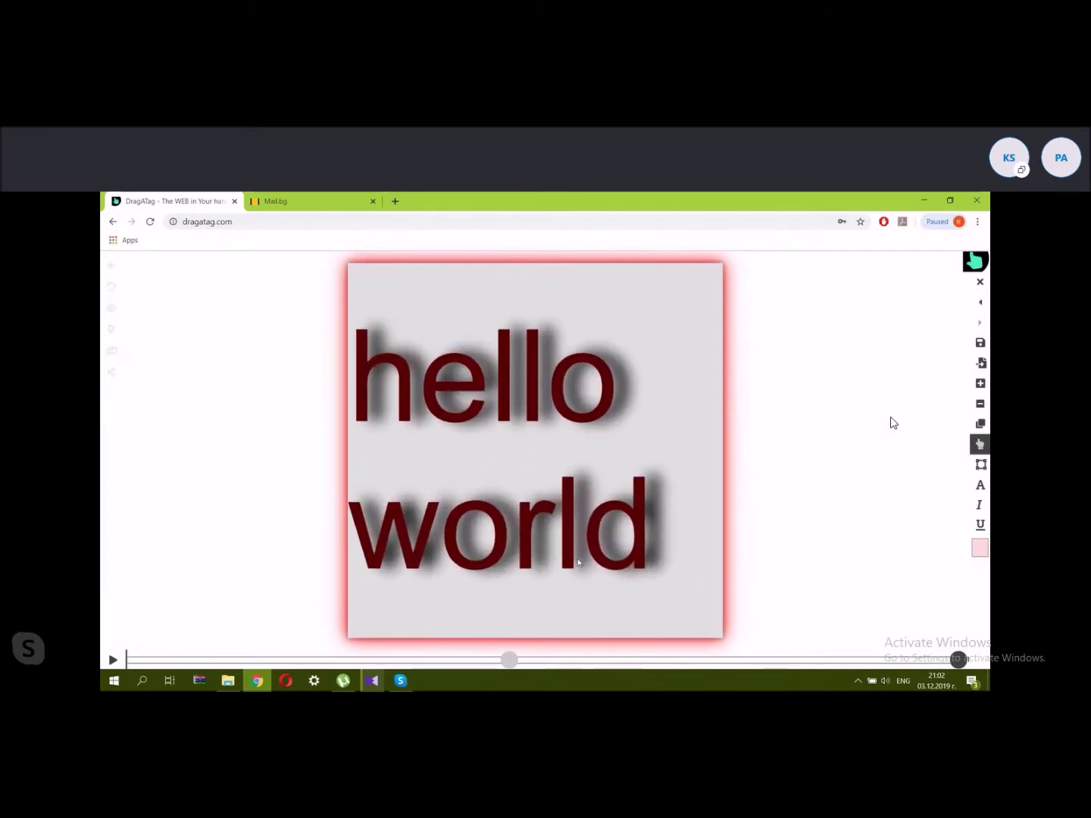
{"action": "left_click_drag", "start_coordinate": [563, 548], "coordinate": [422, 266]}
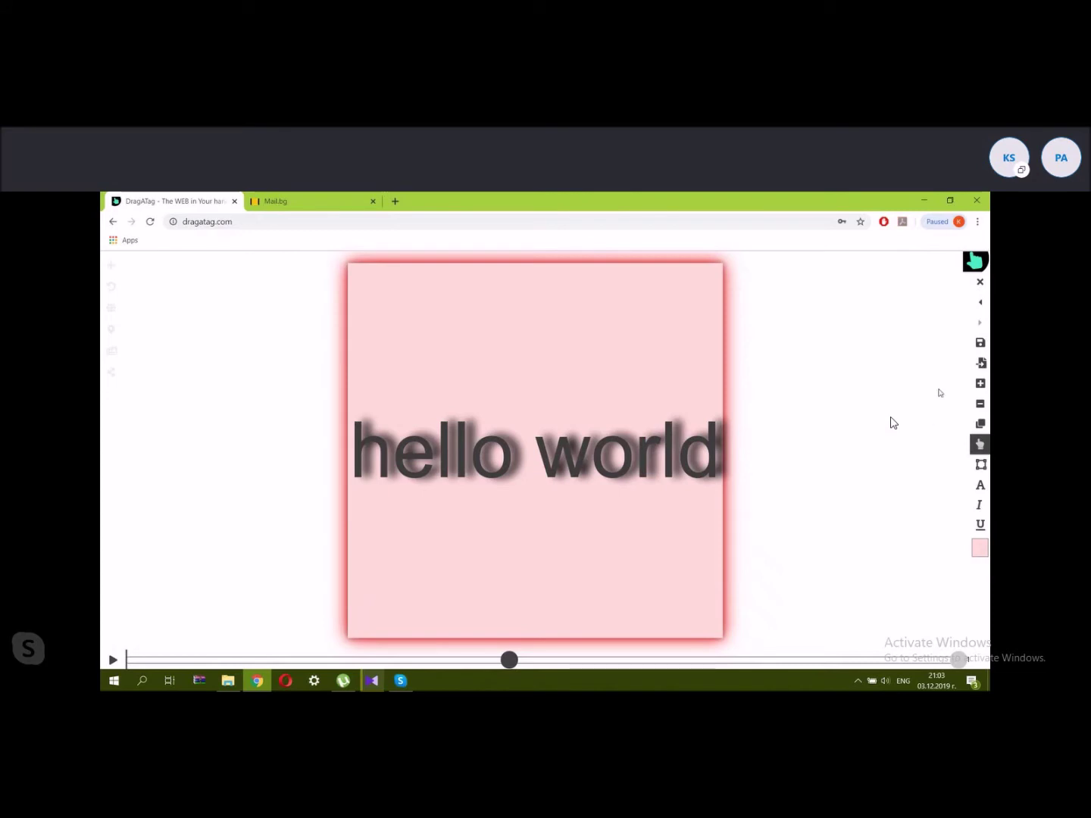
{"action": "left_click", "coordinate": [980, 342]}
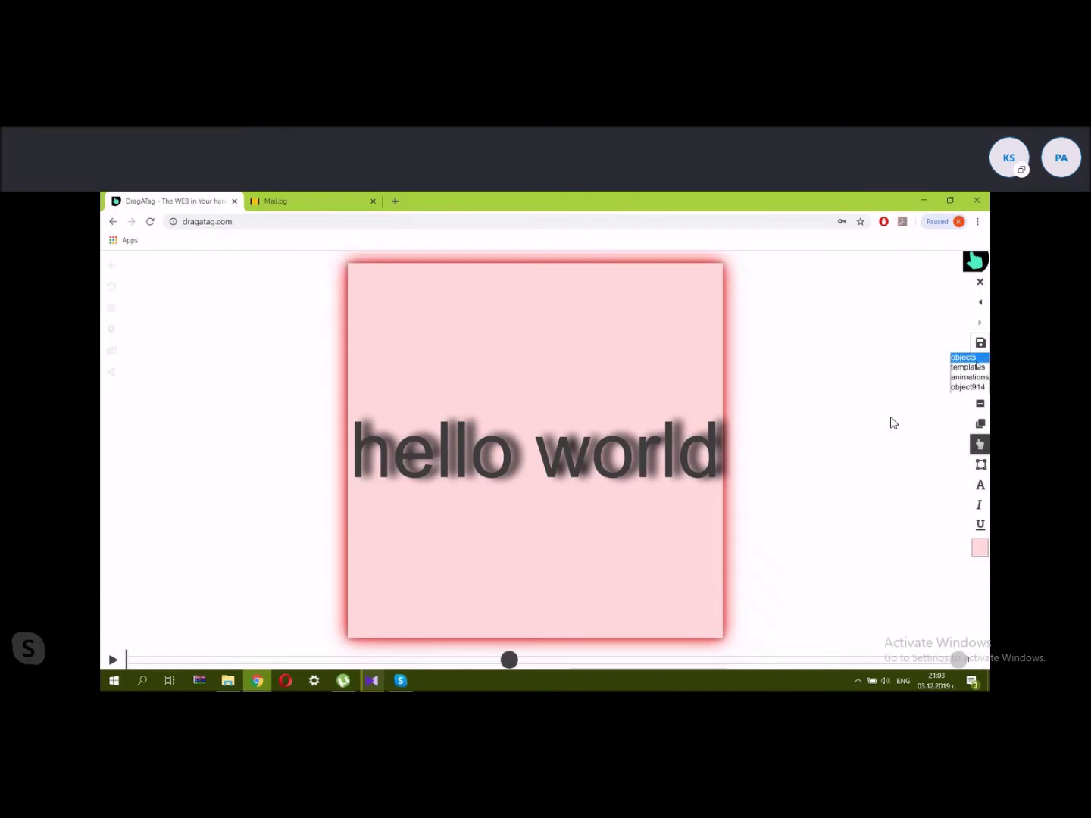
{"action": "left_click", "coordinate": [977, 367]}
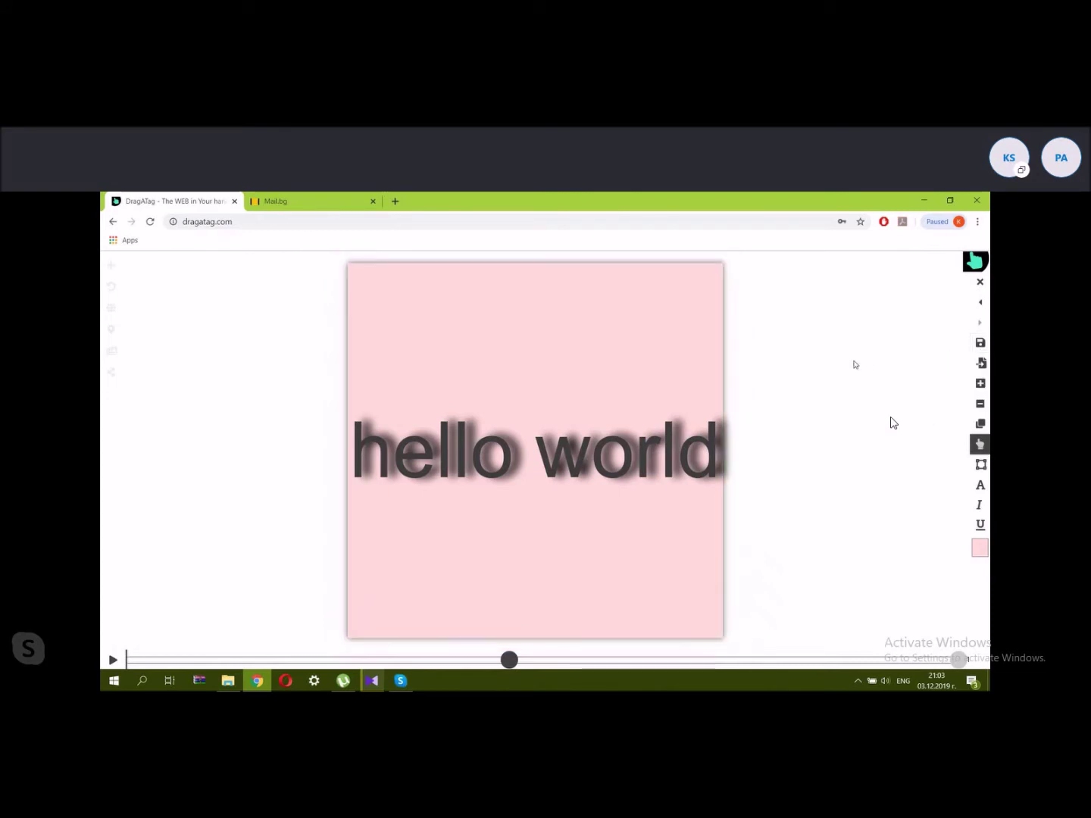
{"action": "left_click", "coordinate": [981, 347]}
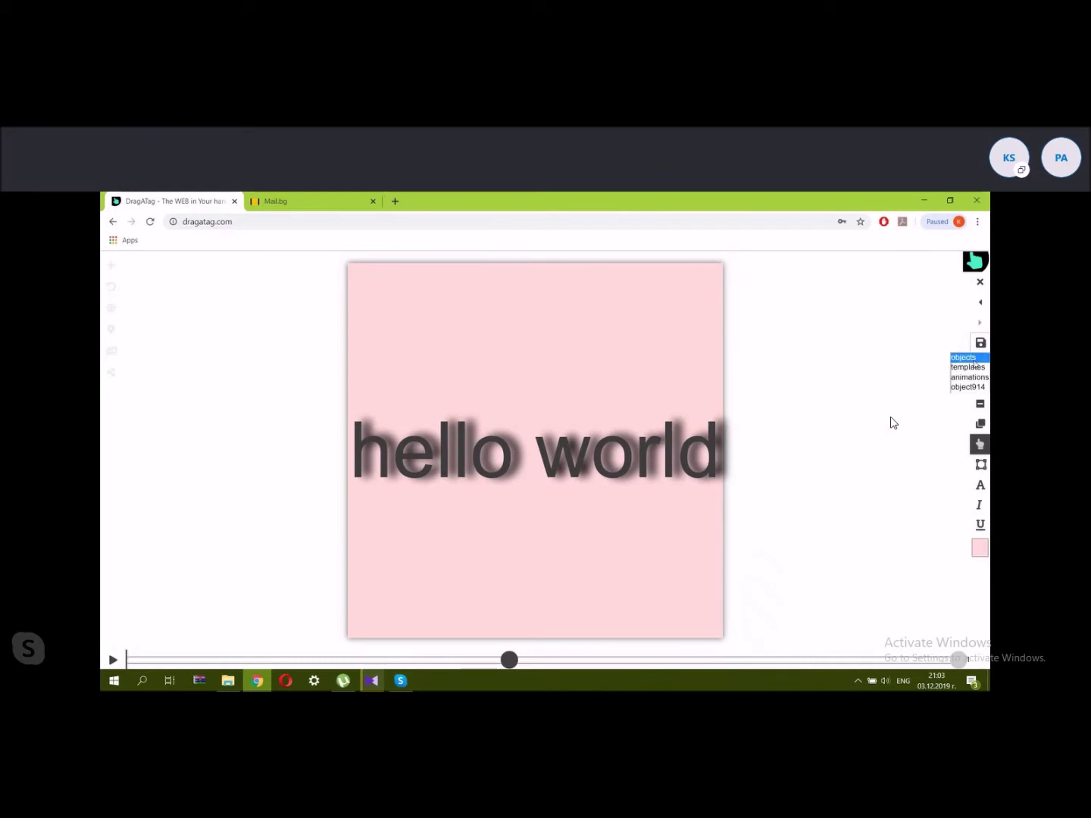
{"action": "left_click", "coordinate": [964, 356]}
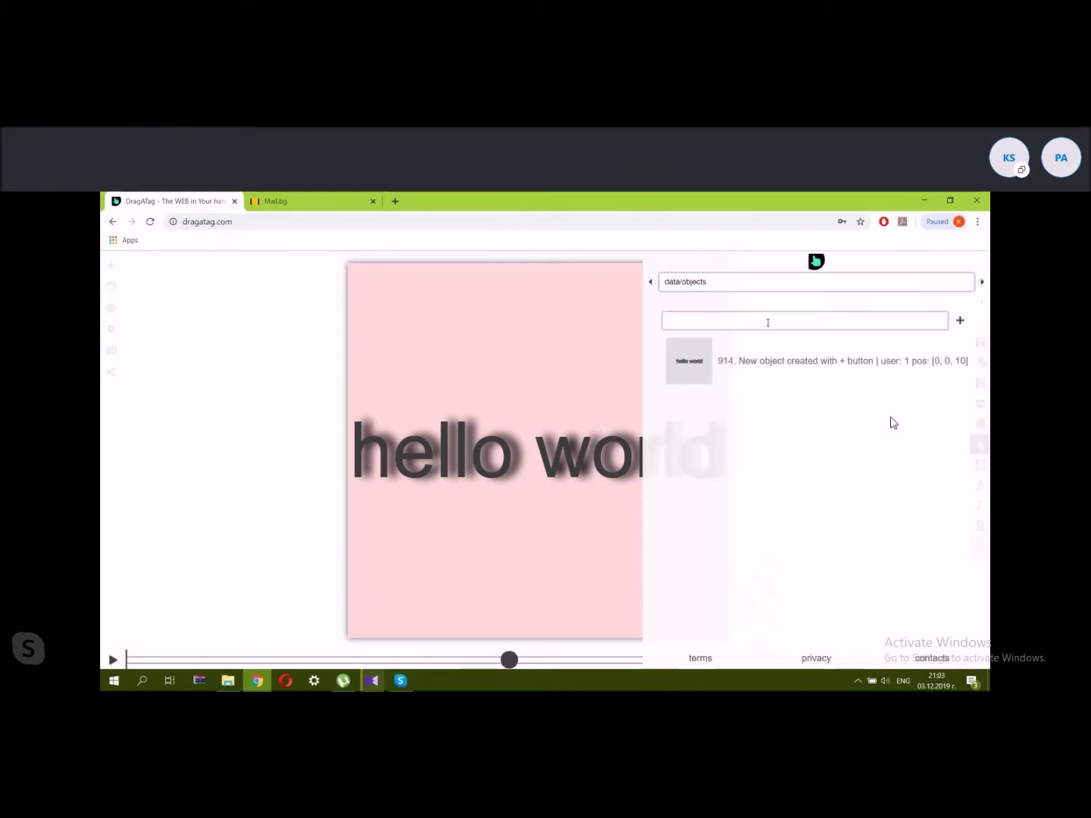
{"action": "left_click", "coordinate": [650, 282]}
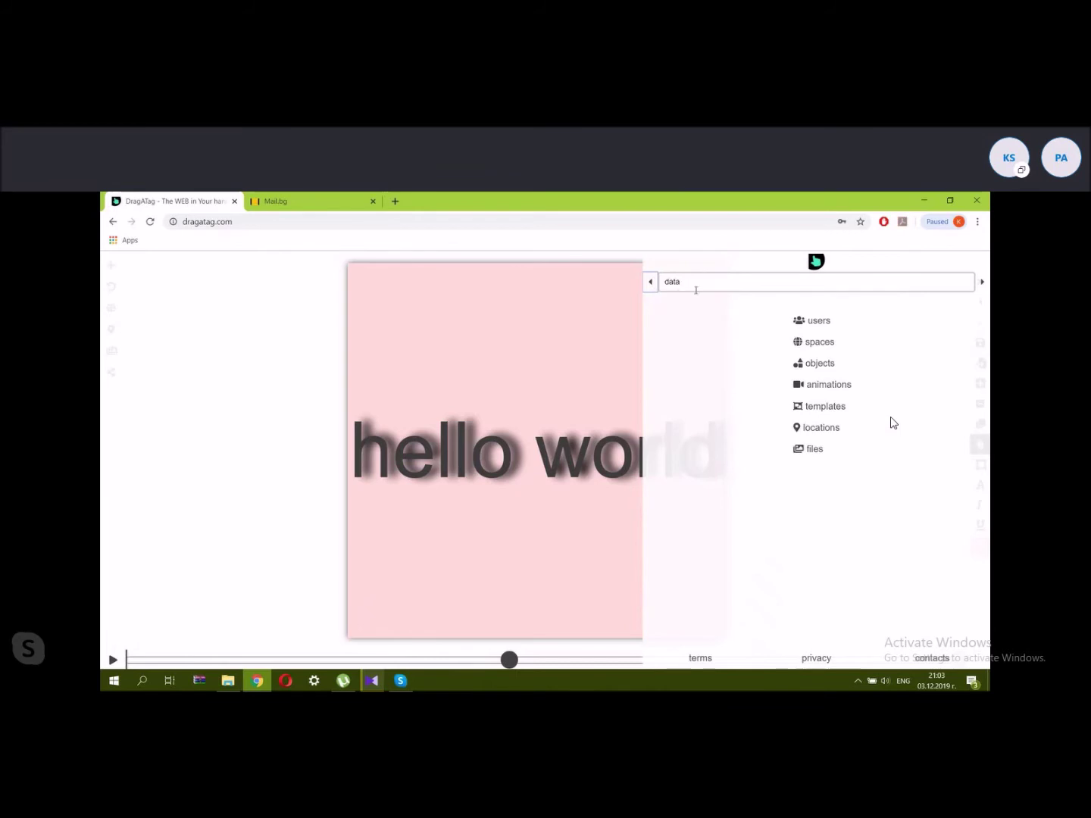
{"action": "left_click", "coordinate": [816, 261]}
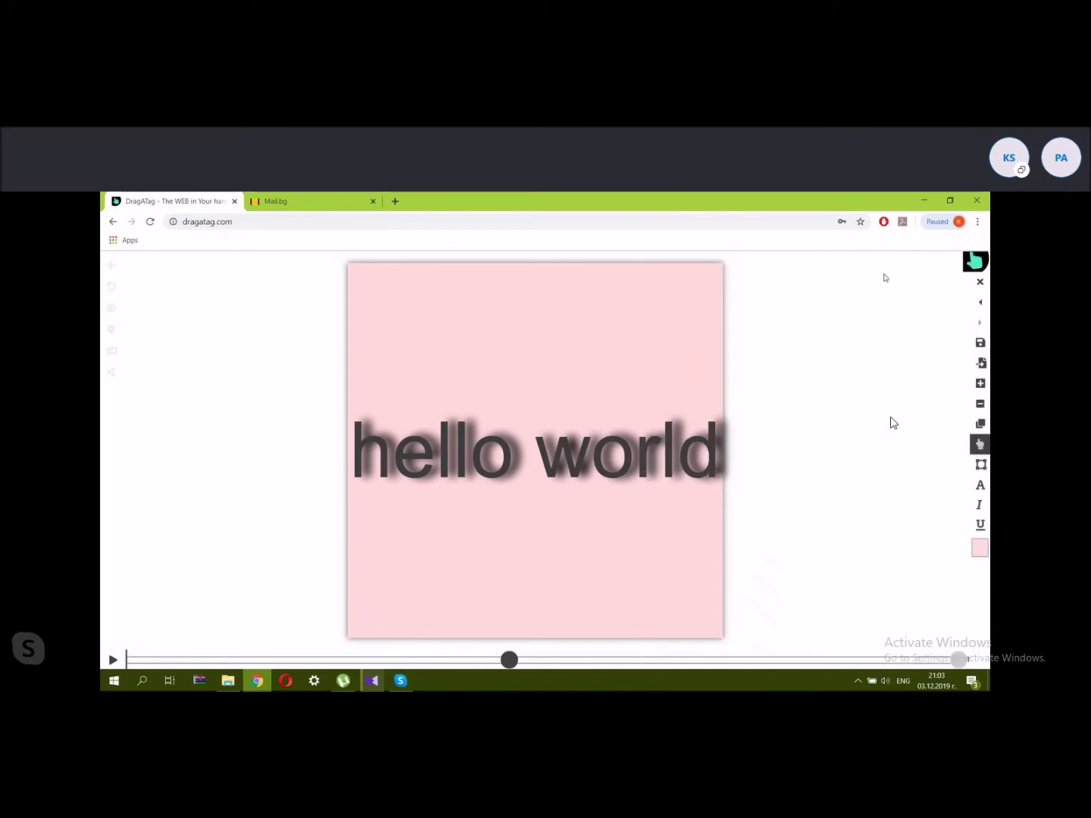
Save the animated design to object914 by submitting the update to the objects database.
{"action": "left_click", "coordinate": [981, 346]}
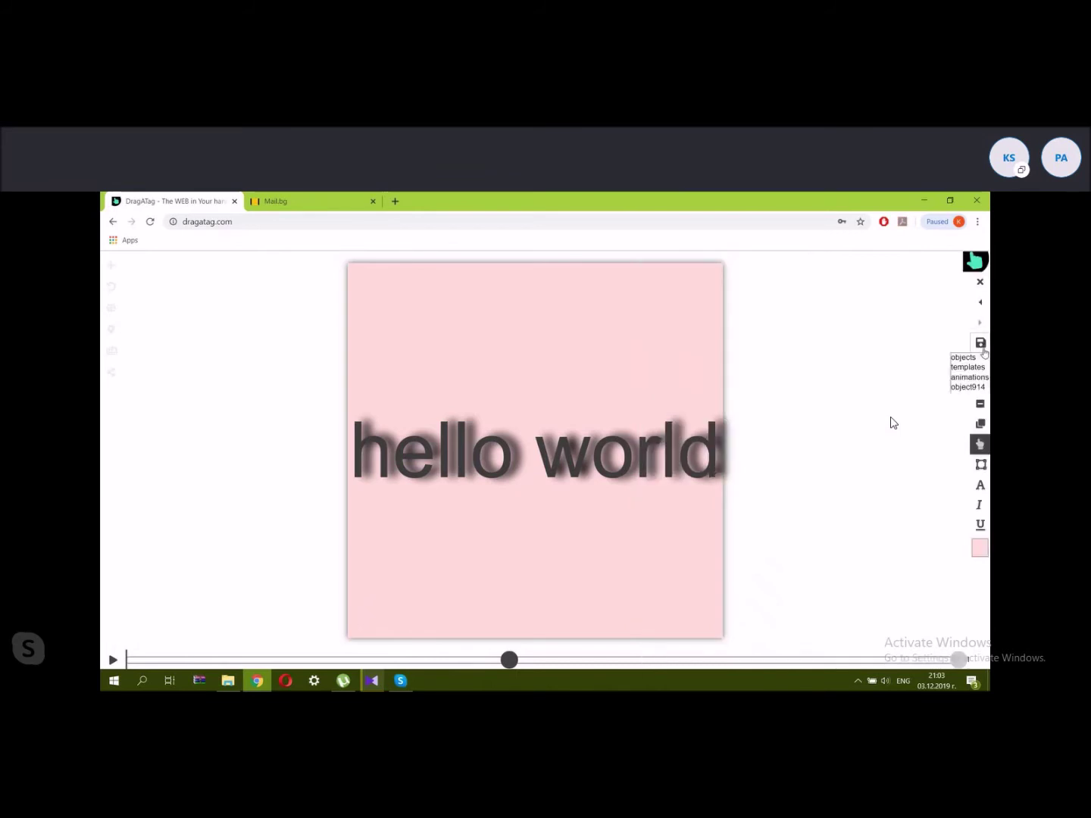
{"action": "left_click", "coordinate": [968, 388]}
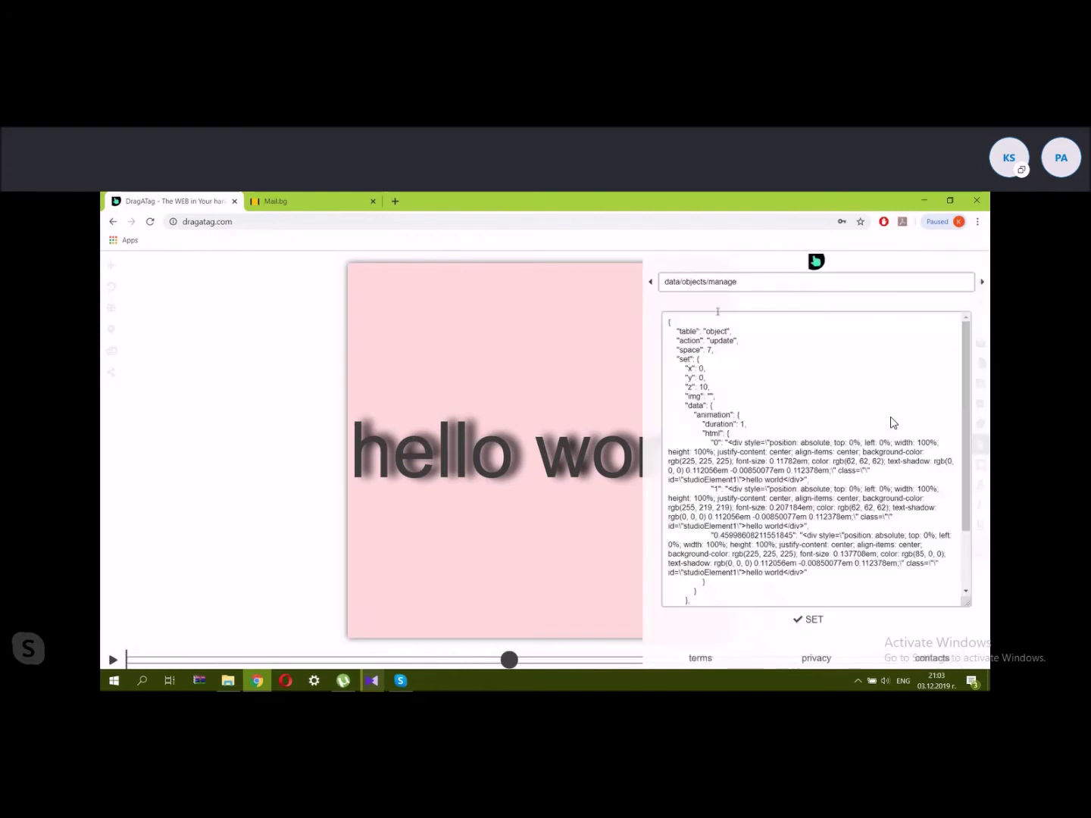
{"action": "left_click", "coordinate": [809, 620]}
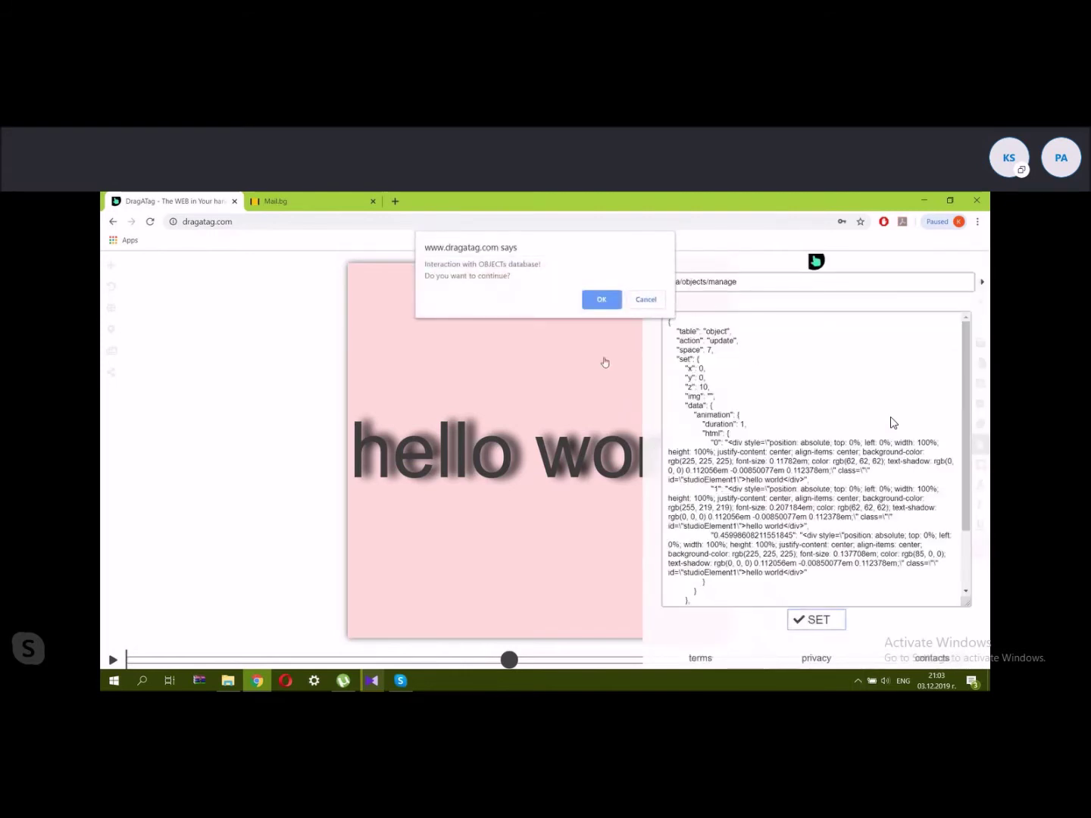
{"action": "left_click", "coordinate": [602, 302]}
{"action": "left_click", "coordinate": [823, 265]}
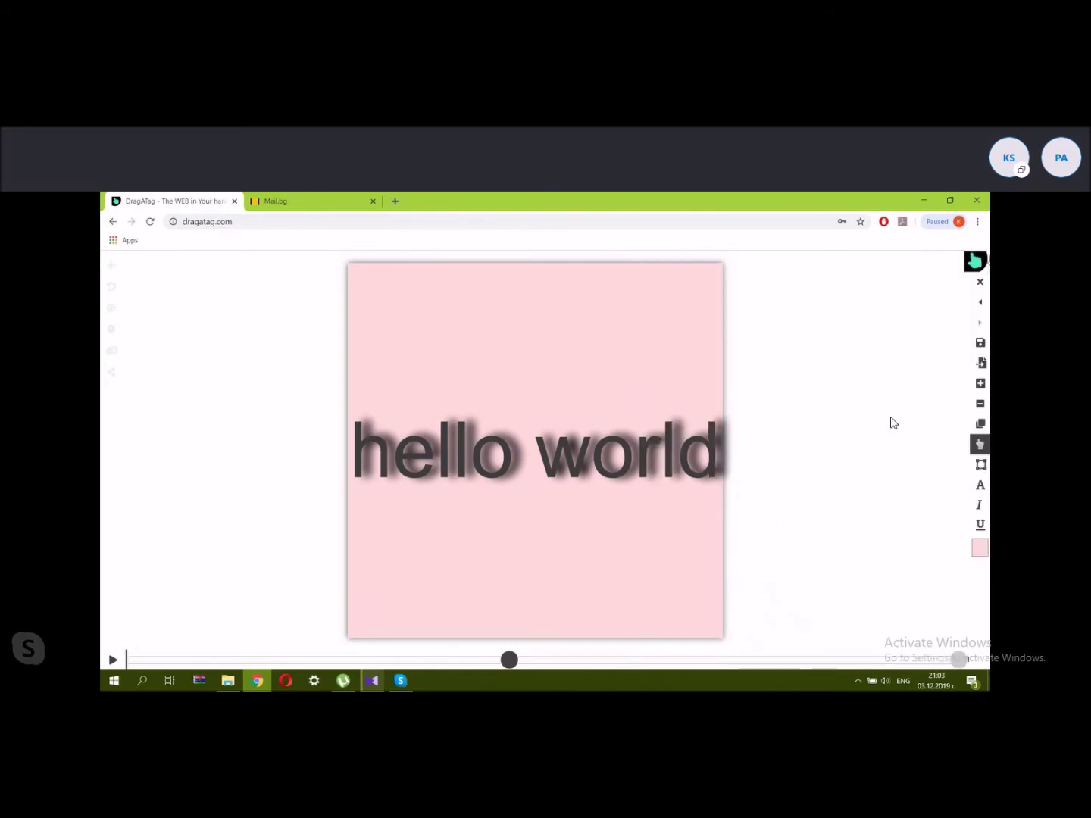
Leave the studio and load space 7 again from the list of spaces.
{"action": "left_click", "coordinate": [980, 282]}
{"action": "left_click", "coordinate": [602, 301]}
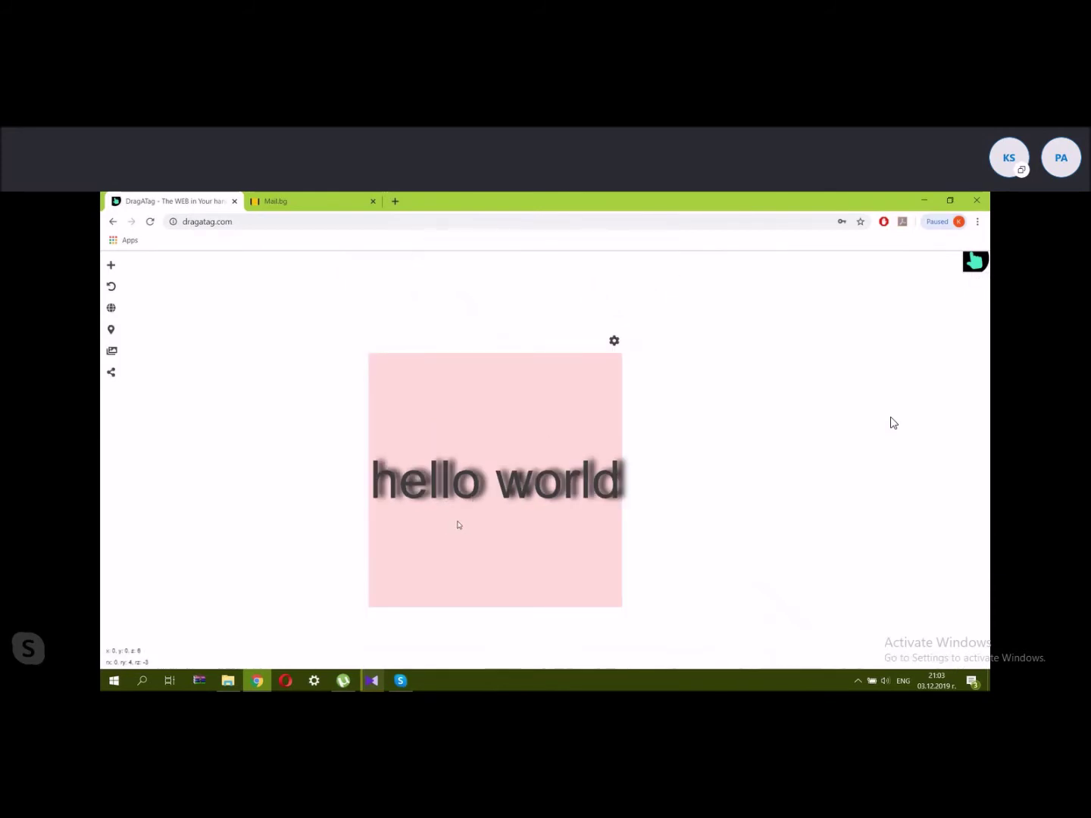
{"action": "left_click", "coordinate": [111, 307]}
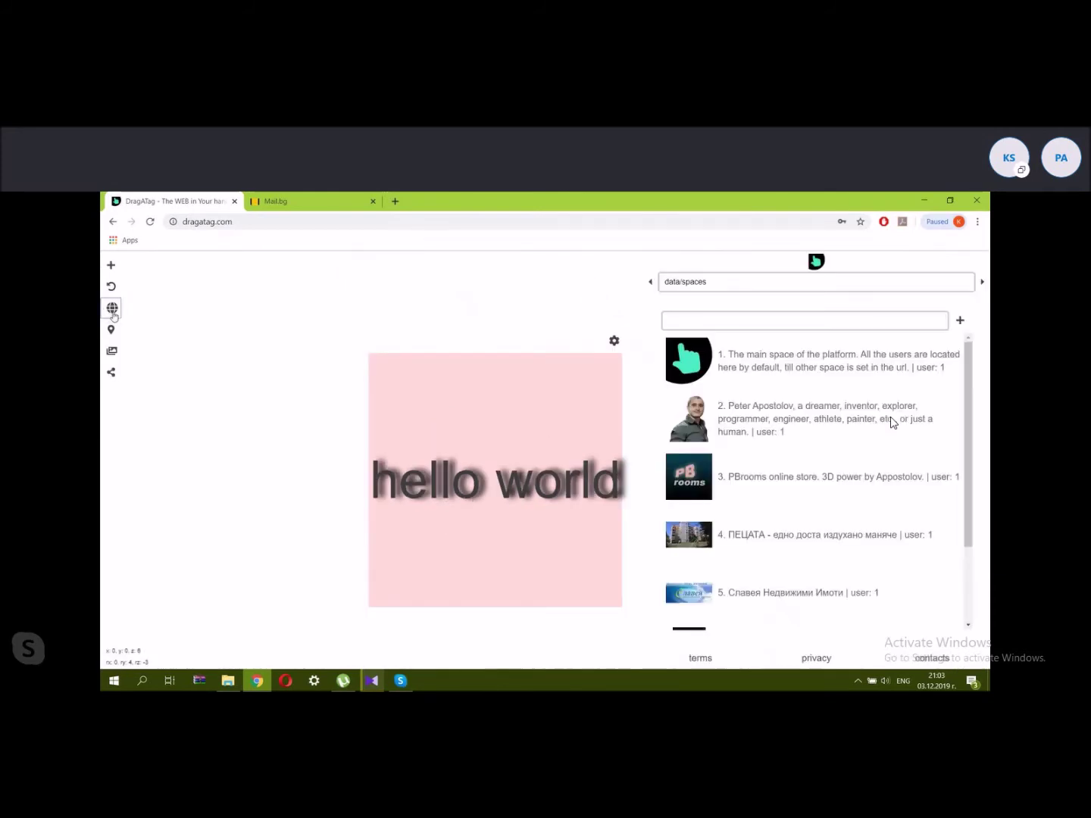
{"action": "scroll", "coordinate": [892, 422], "scroll_direction": "down", "scroll_amount": 3}
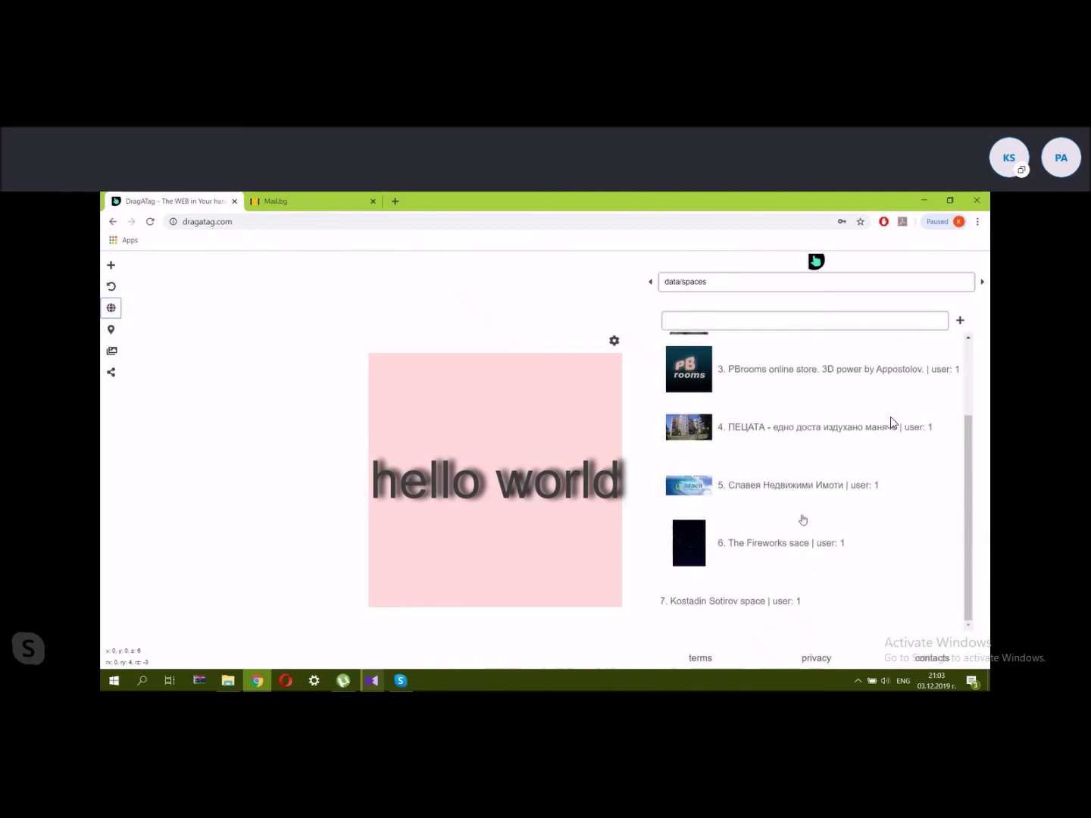
{"action": "left_click", "coordinate": [777, 618]}
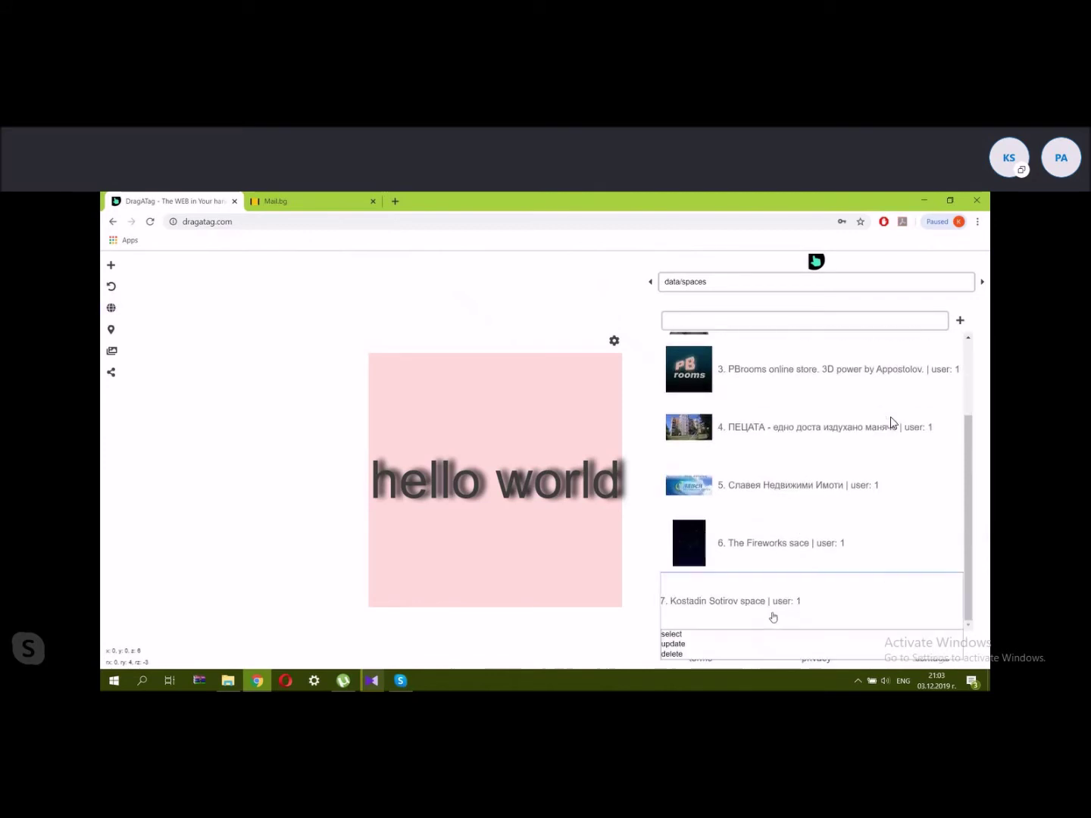
{"action": "left_click", "coordinate": [714, 635]}
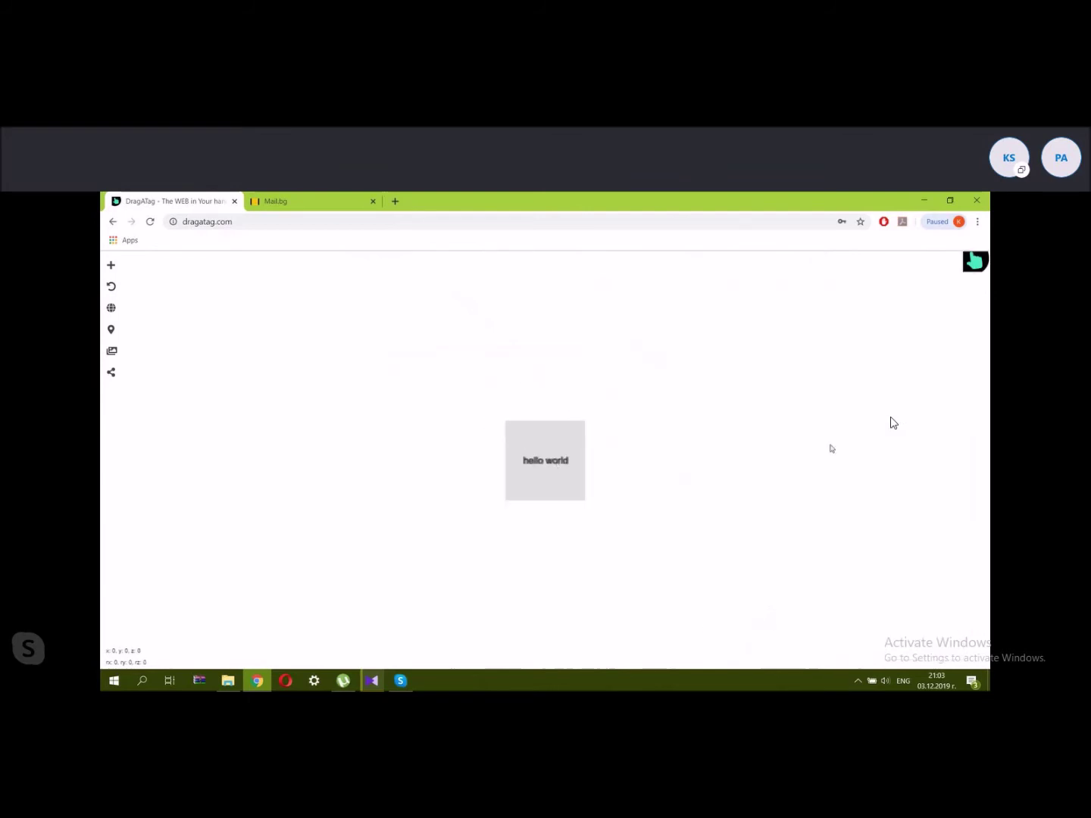
Move around the space near the "hello world" object and add a new object to the space.
{"action": "left_click", "coordinate": [519, 460]}
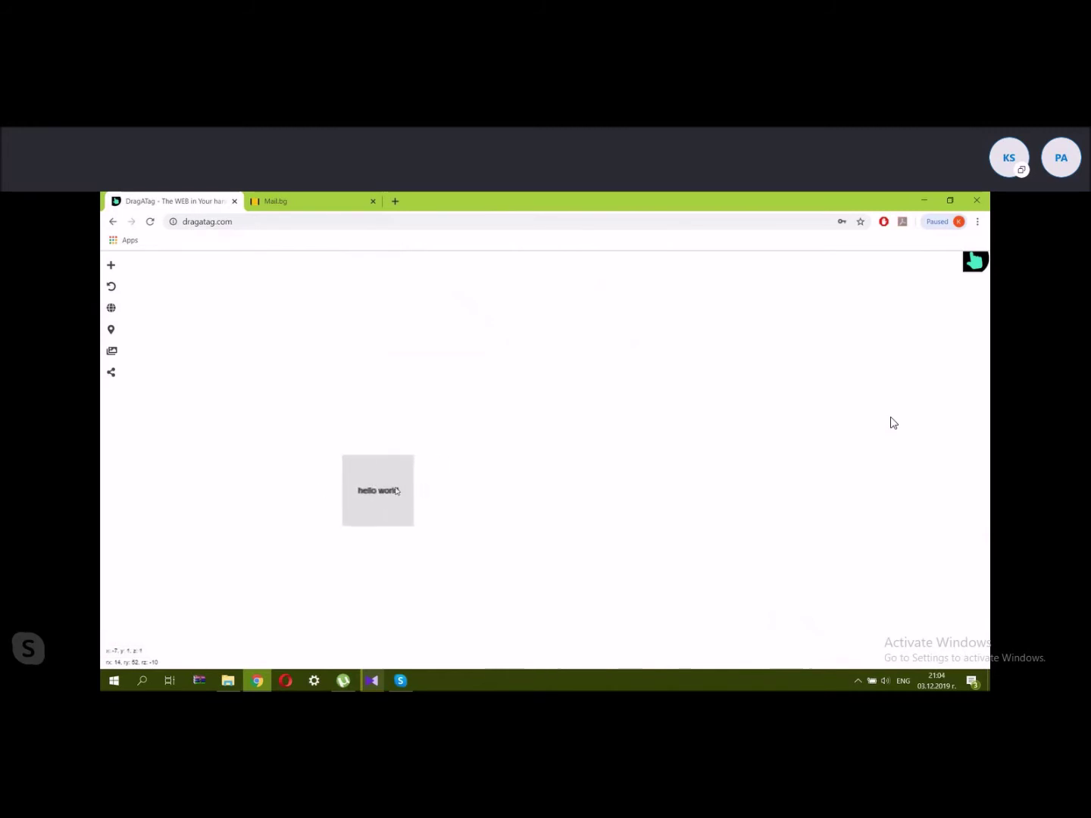
{"action": "left_click", "coordinate": [561, 432]}
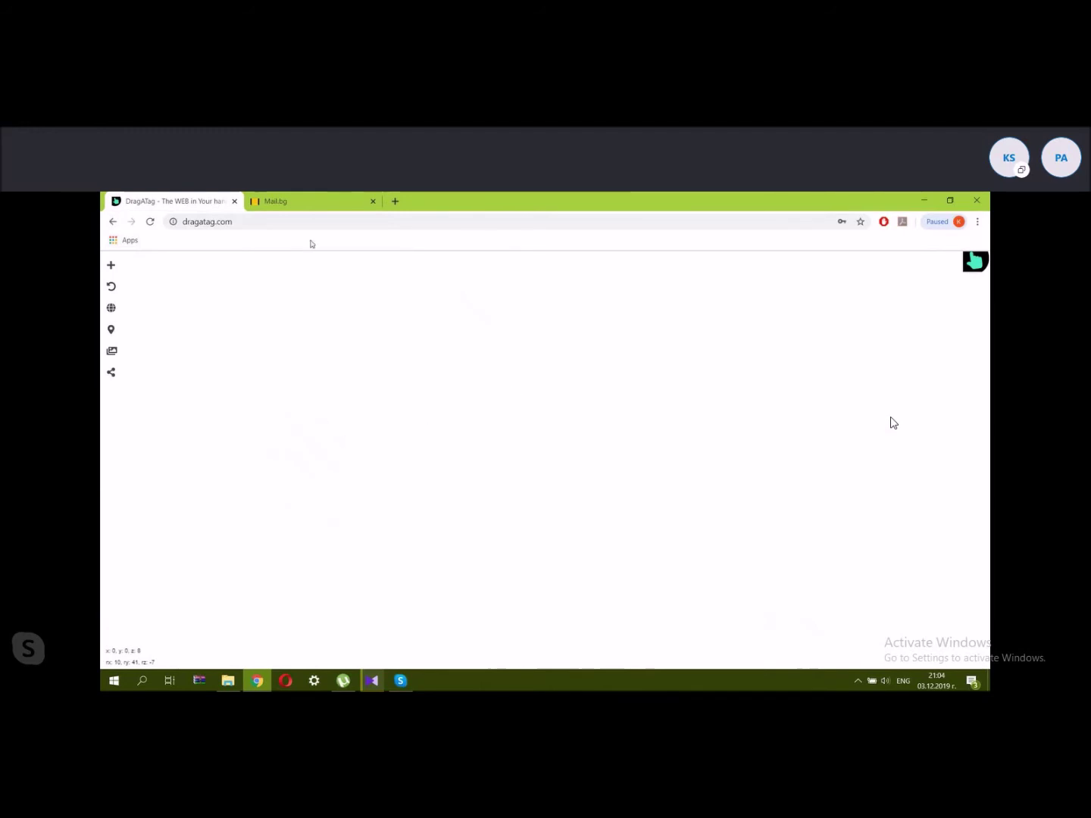
{"action": "left_click", "coordinate": [111, 265]}
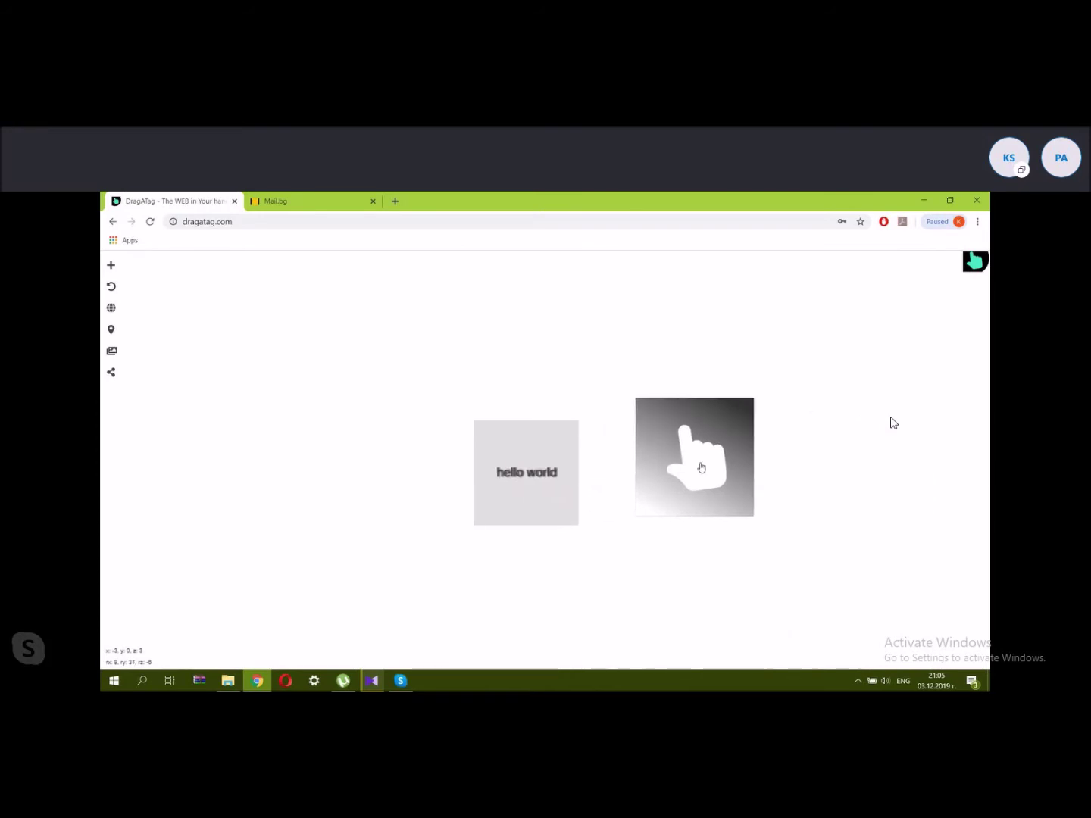
{"action": "mouse_move", "coordinate": [1079, 575]}
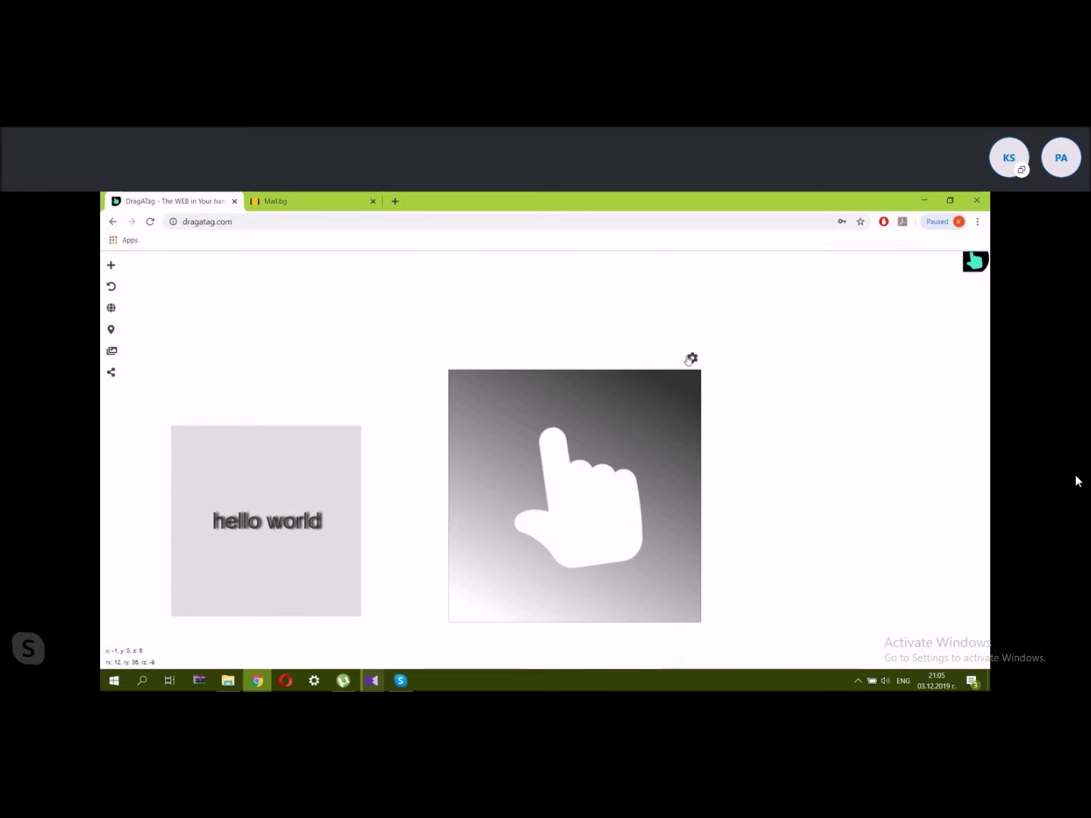
Find the "background element" template in the data templates and open it in the studio.
{"action": "left_click", "coordinate": [975, 261]}
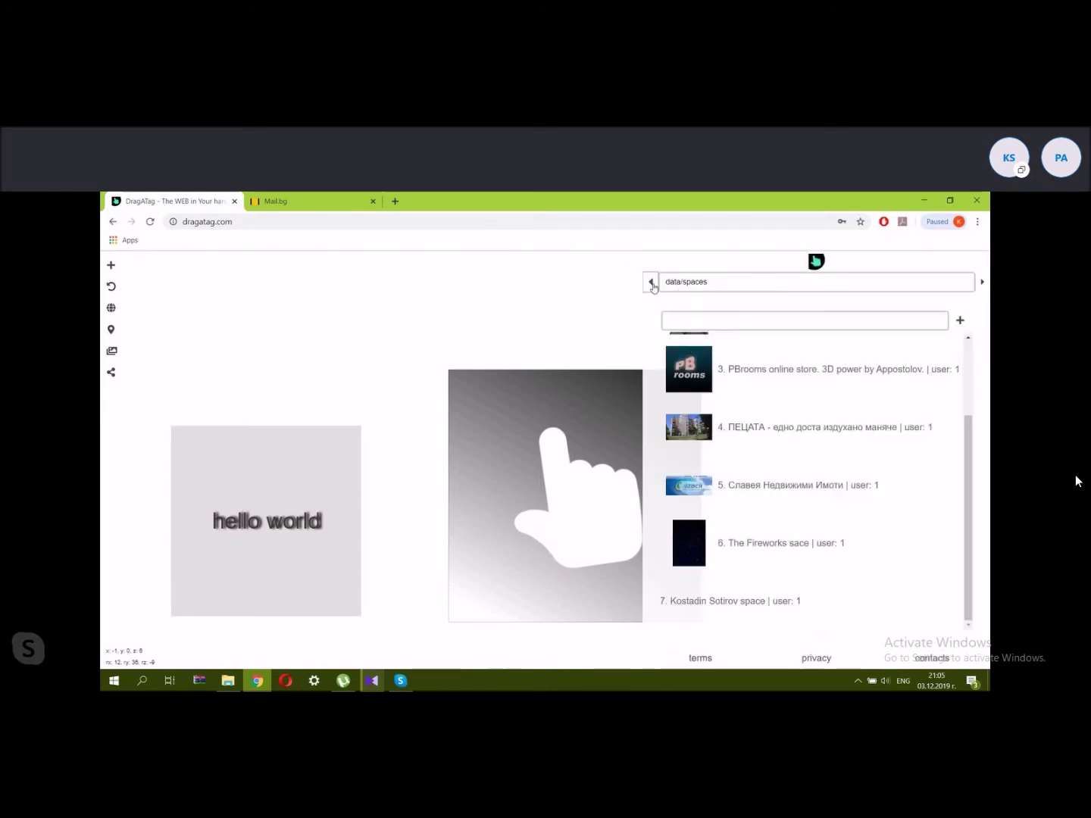
{"action": "left_click", "coordinate": [650, 281]}
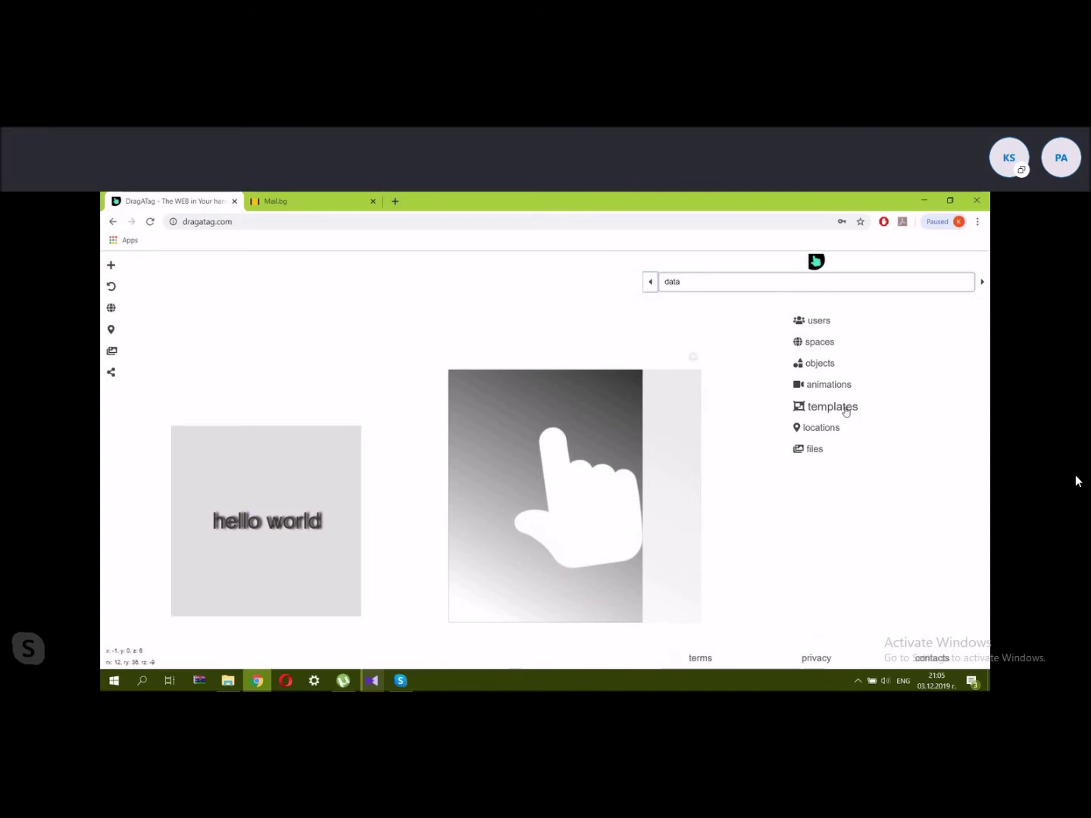
{"action": "left_click", "coordinate": [650, 282]}
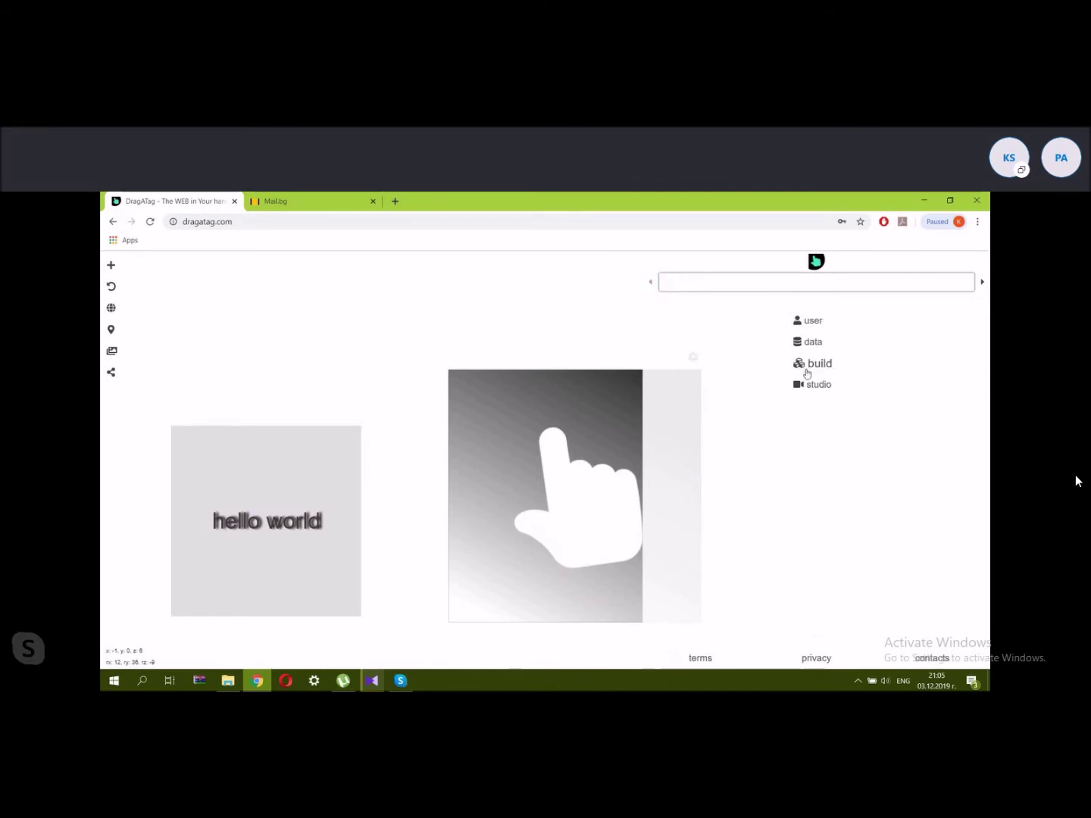
{"action": "left_click", "coordinate": [822, 345]}
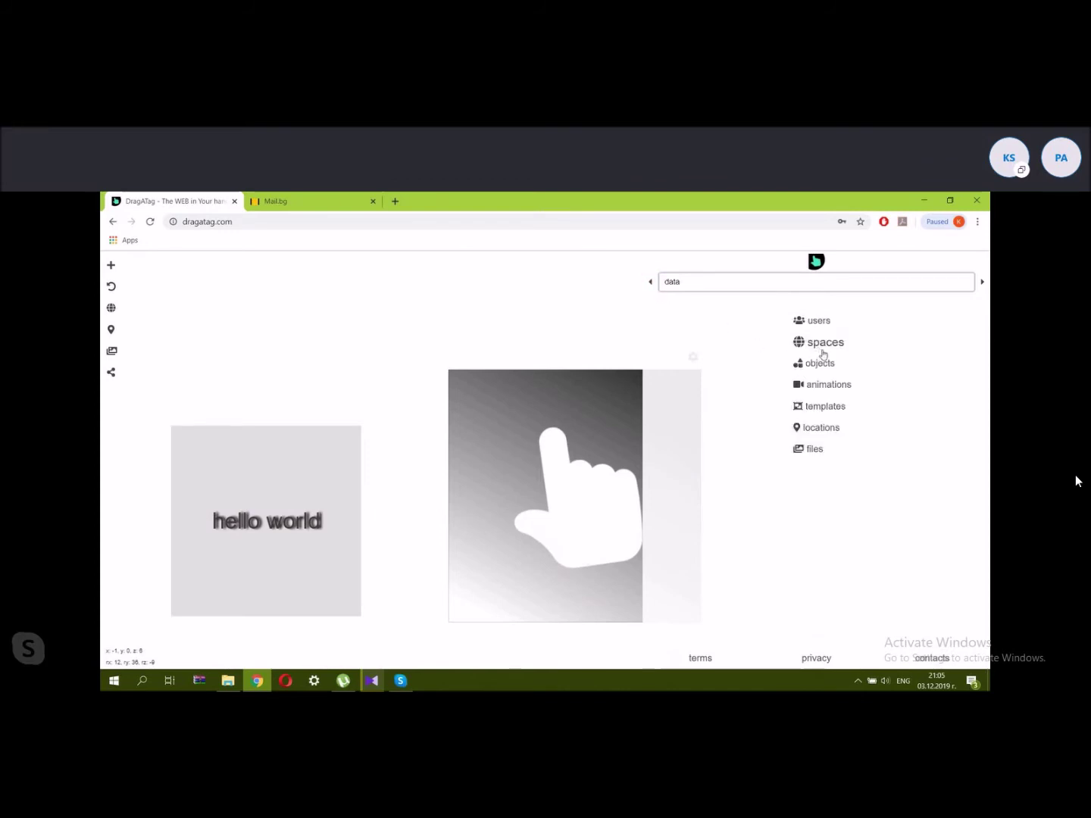
{"action": "left_click", "coordinate": [829, 408]}
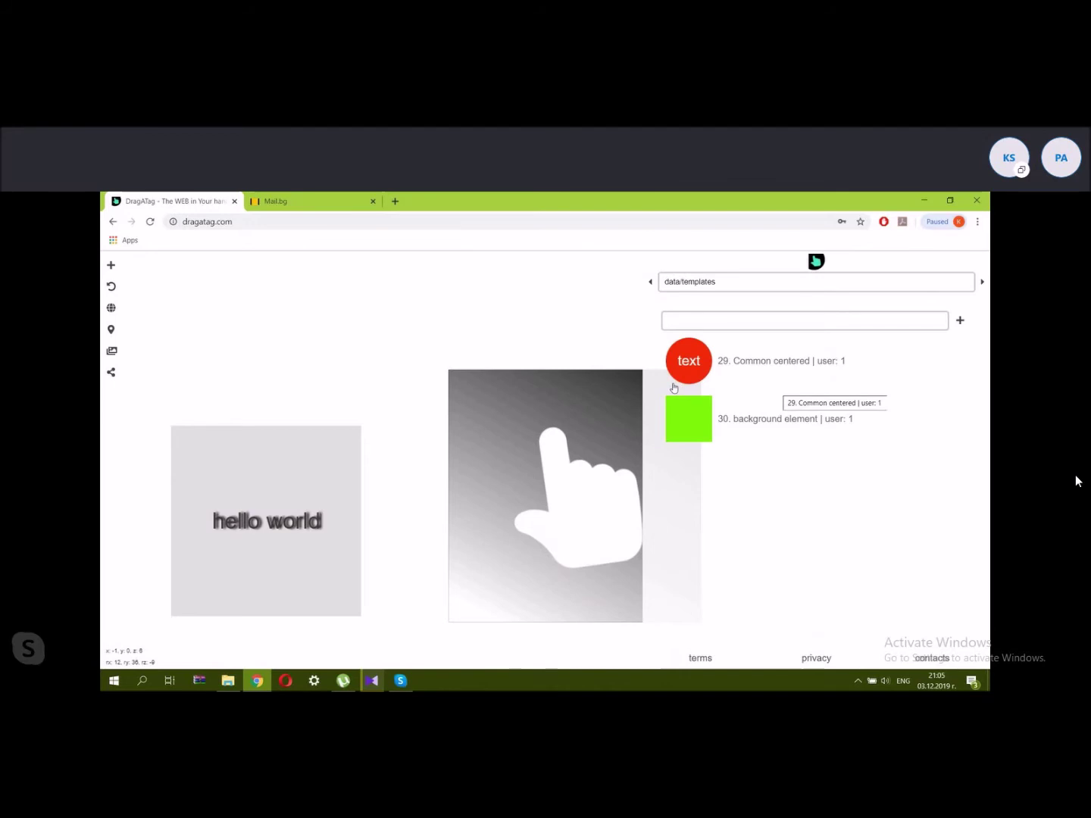
{"action": "left_click", "coordinate": [746, 419]}
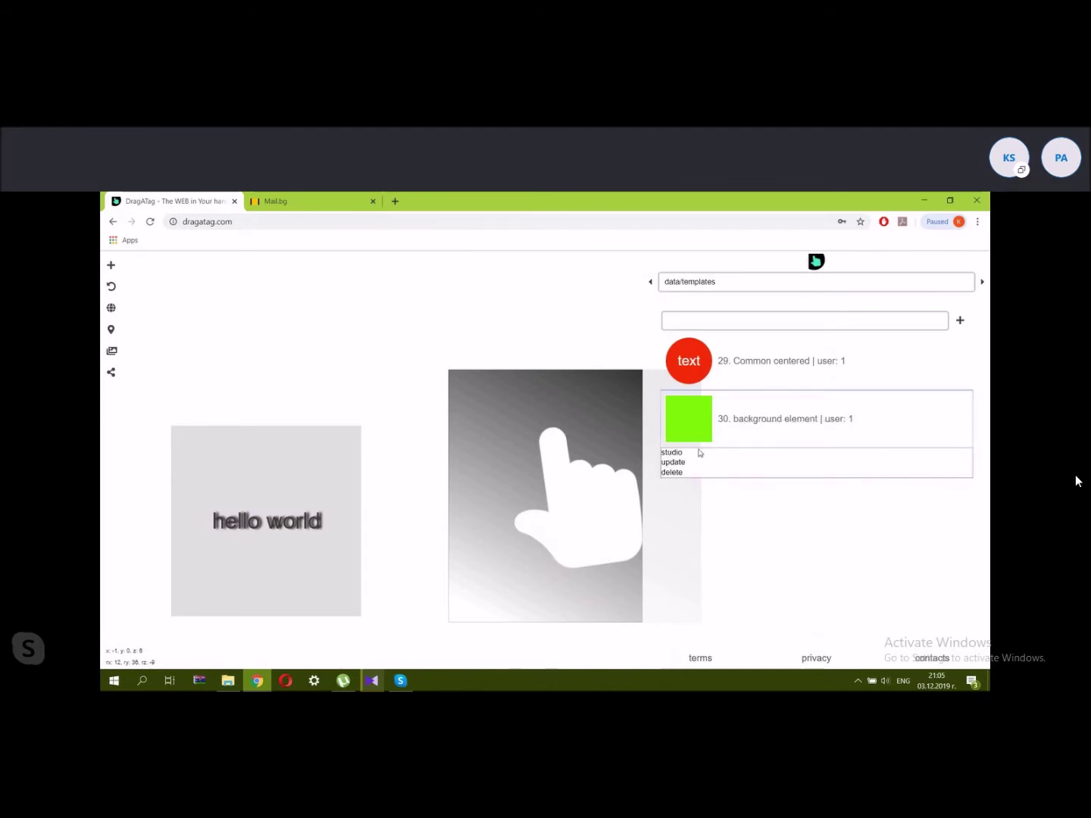
{"action": "left_click", "coordinate": [698, 454]}
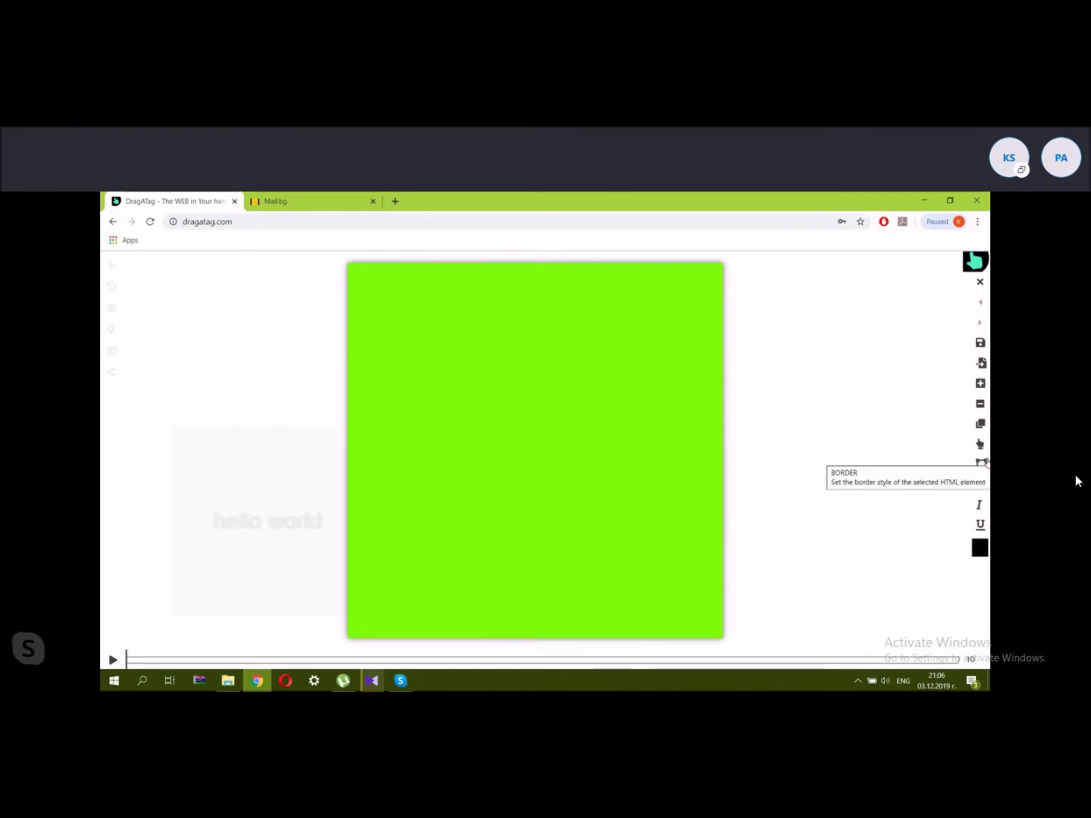
Select the green background element and try to set a colour for it, also in text-shadow mode.
{"action": "left_click", "coordinate": [542, 370]}
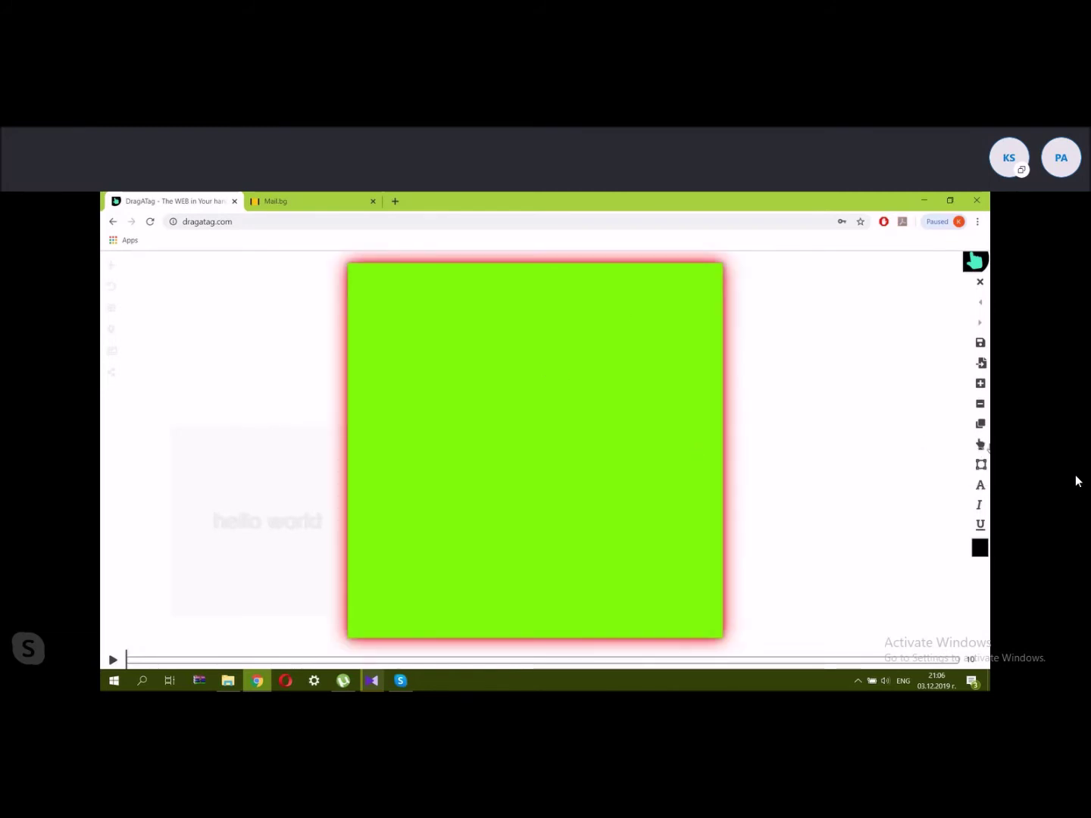
{"action": "left_click", "coordinate": [980, 548]}
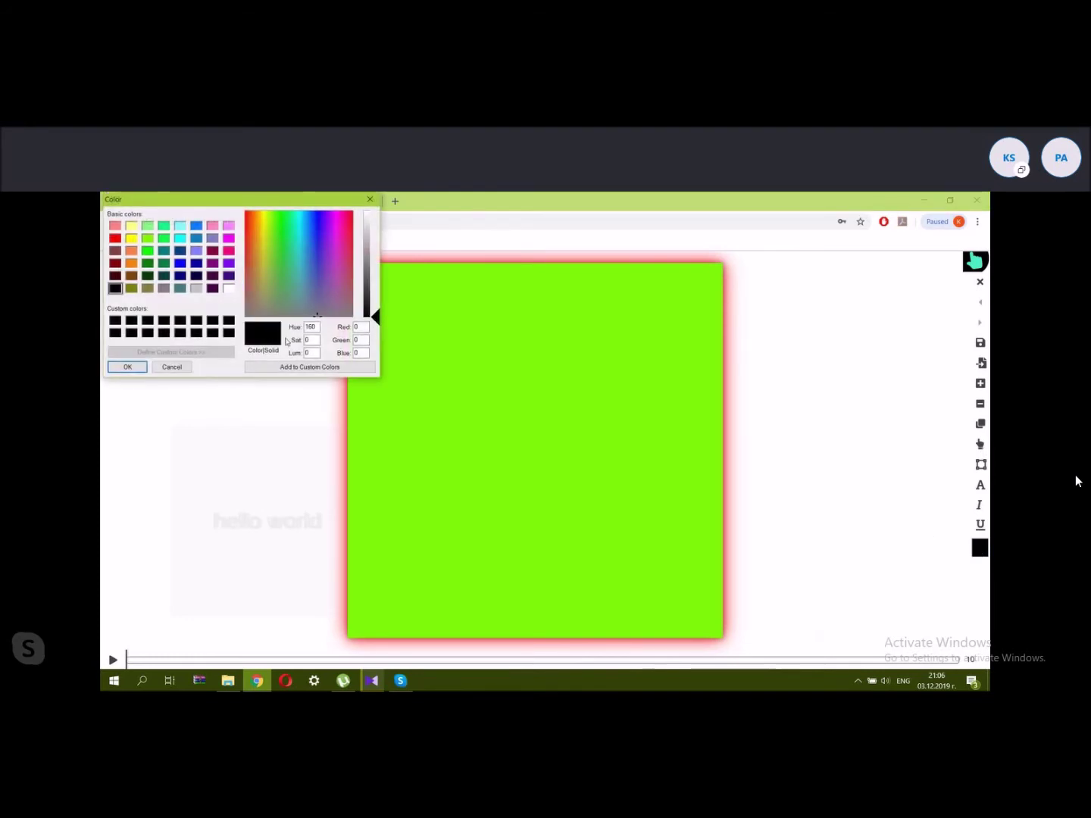
{"action": "left_click", "coordinate": [127, 367]}
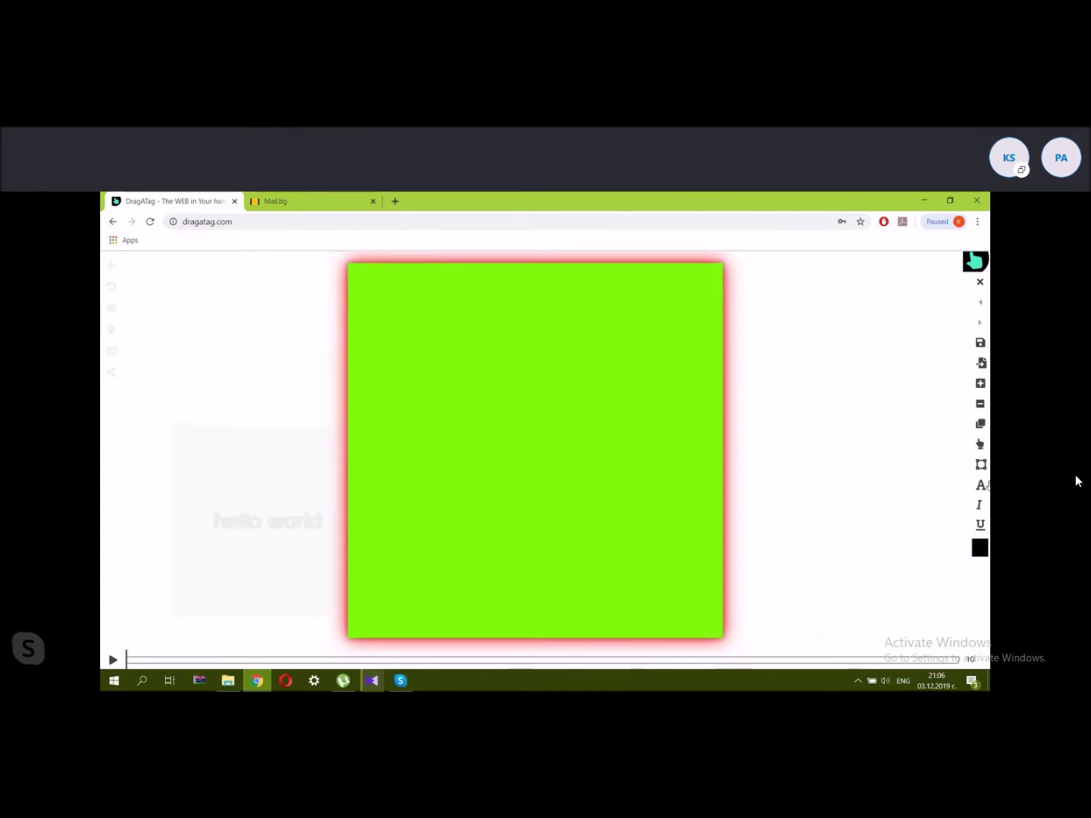
{"action": "left_click", "coordinate": [978, 443]}
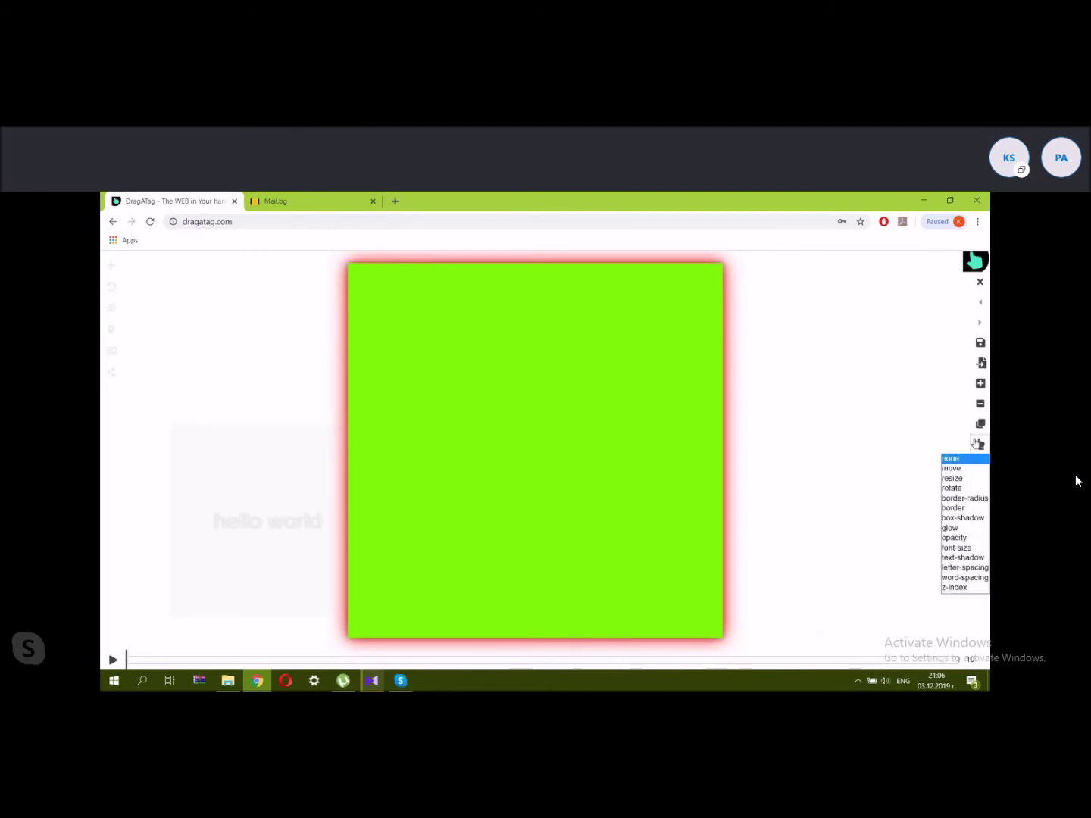
{"action": "left_click", "coordinate": [962, 558]}
{"action": "left_click", "coordinate": [979, 548]}
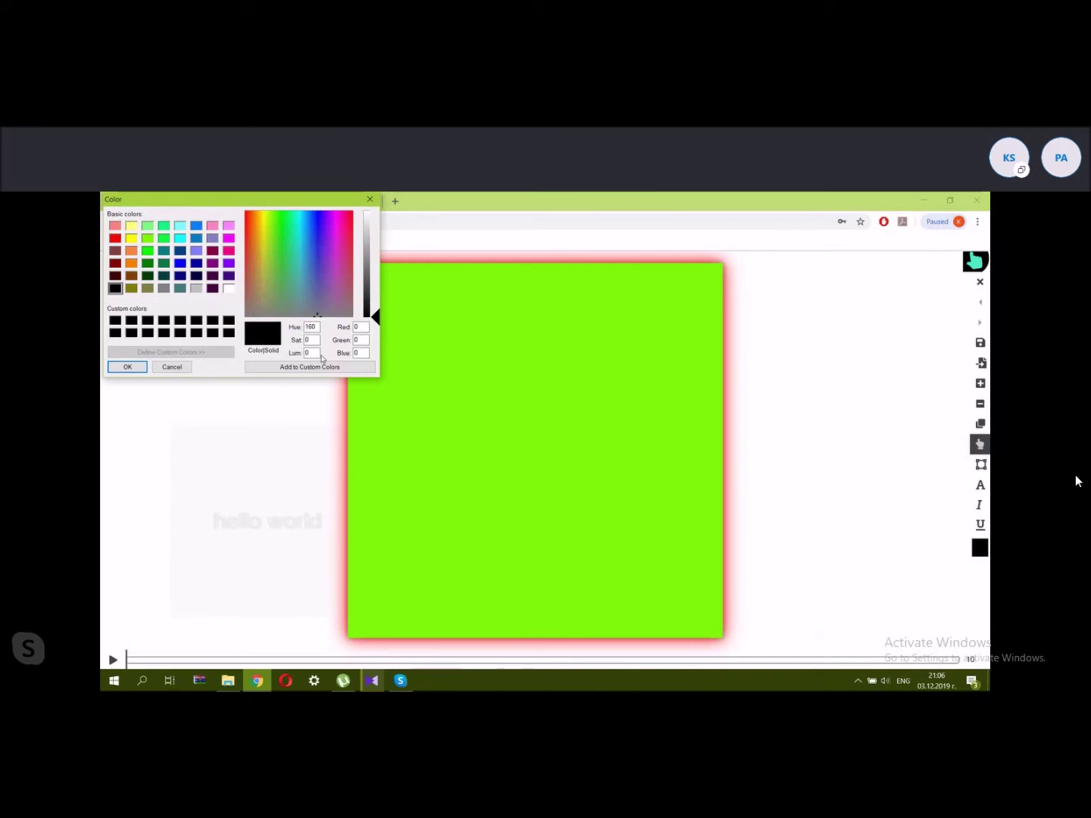
{"action": "left_click", "coordinate": [370, 199]}
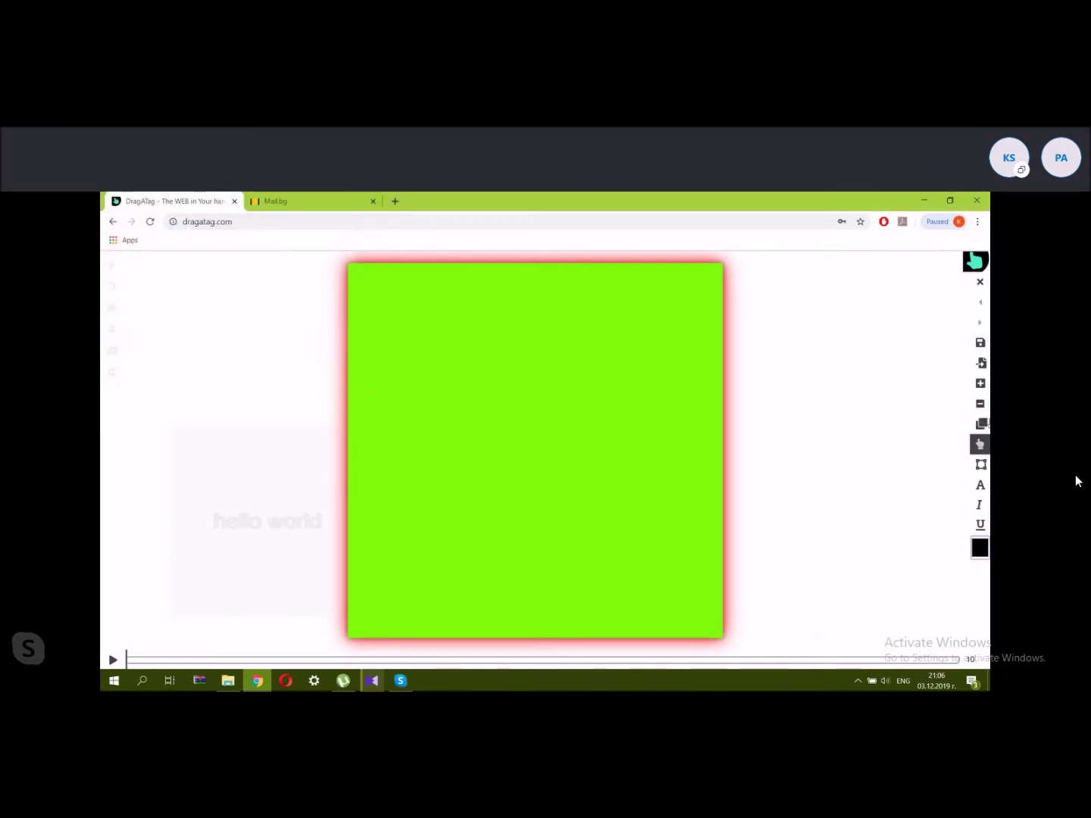
Reset the green background element's editing mode and apply black as the colour.
{"action": "left_click", "coordinate": [980, 445]}
{"action": "left_click", "coordinate": [980, 450]}
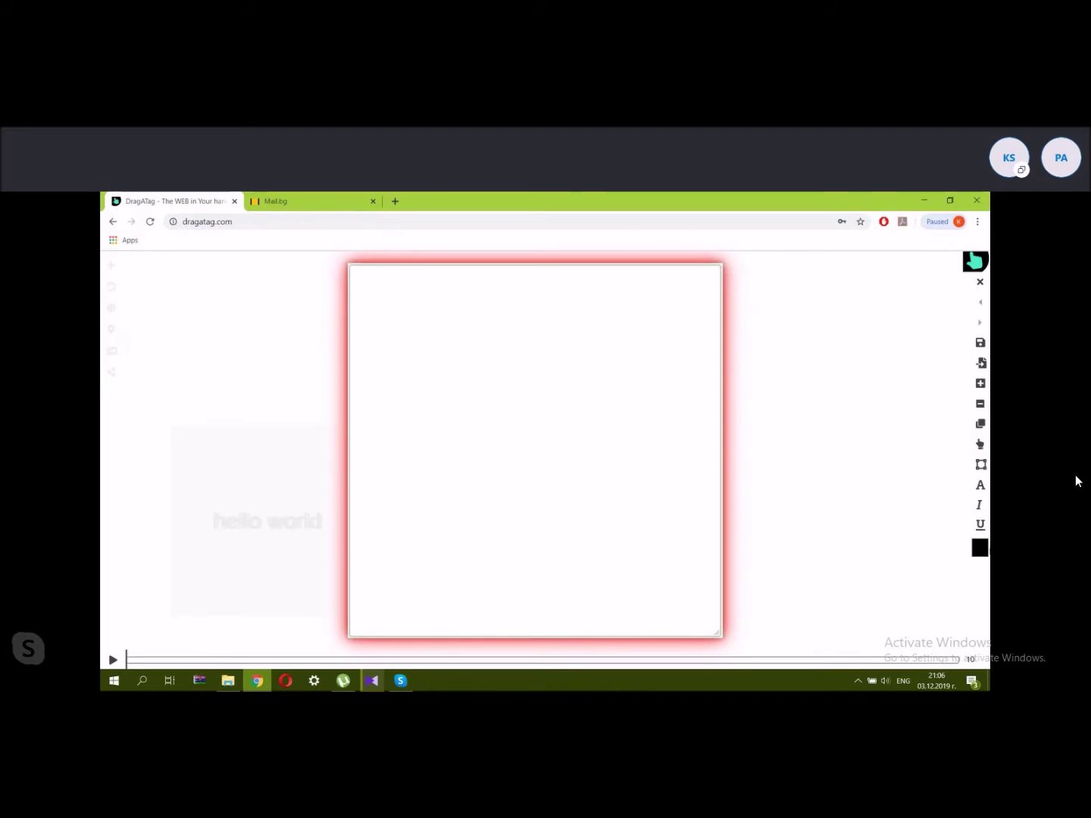
{"action": "left_click", "coordinate": [980, 548]}
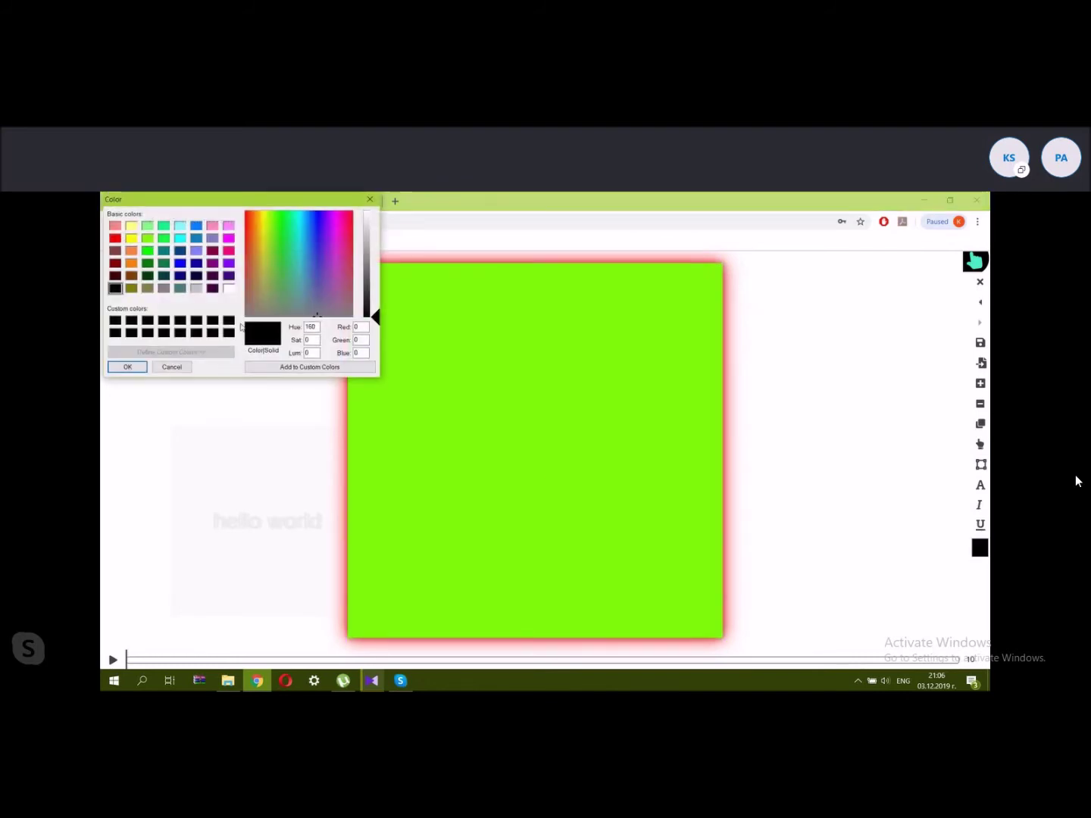
{"action": "left_click", "coordinate": [127, 367]}
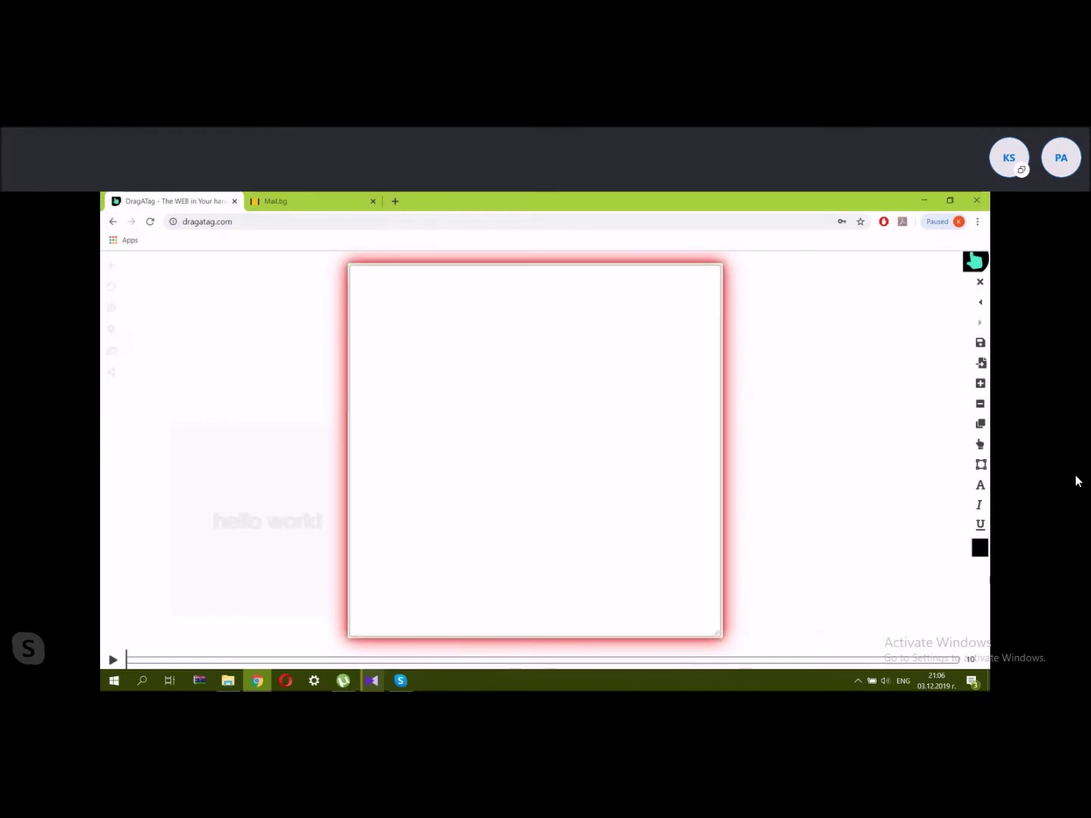
Set the background element's colour to a near-black grey, rgb(21, 21, 21), and deselect the element.
{"action": "left_click", "coordinate": [976, 552]}
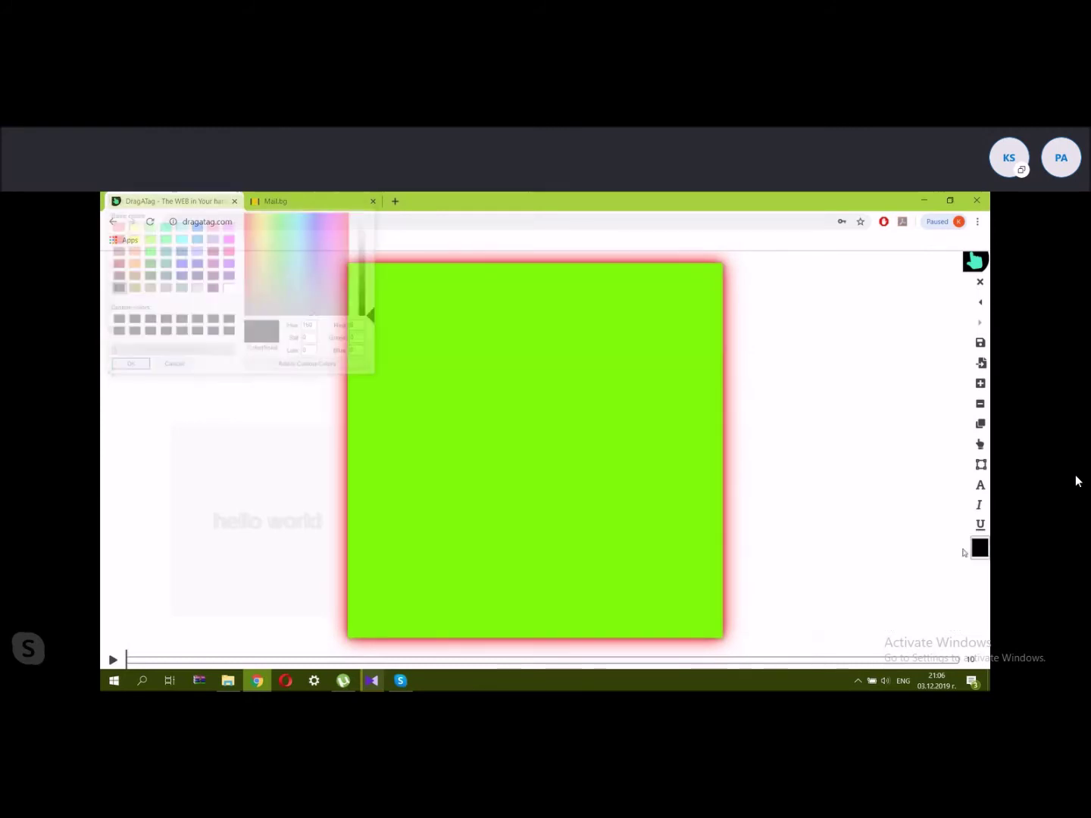
{"action": "left_click_drag", "start_coordinate": [376, 319], "coordinate": [376, 309]}
{"action": "left_click", "coordinate": [128, 367]}
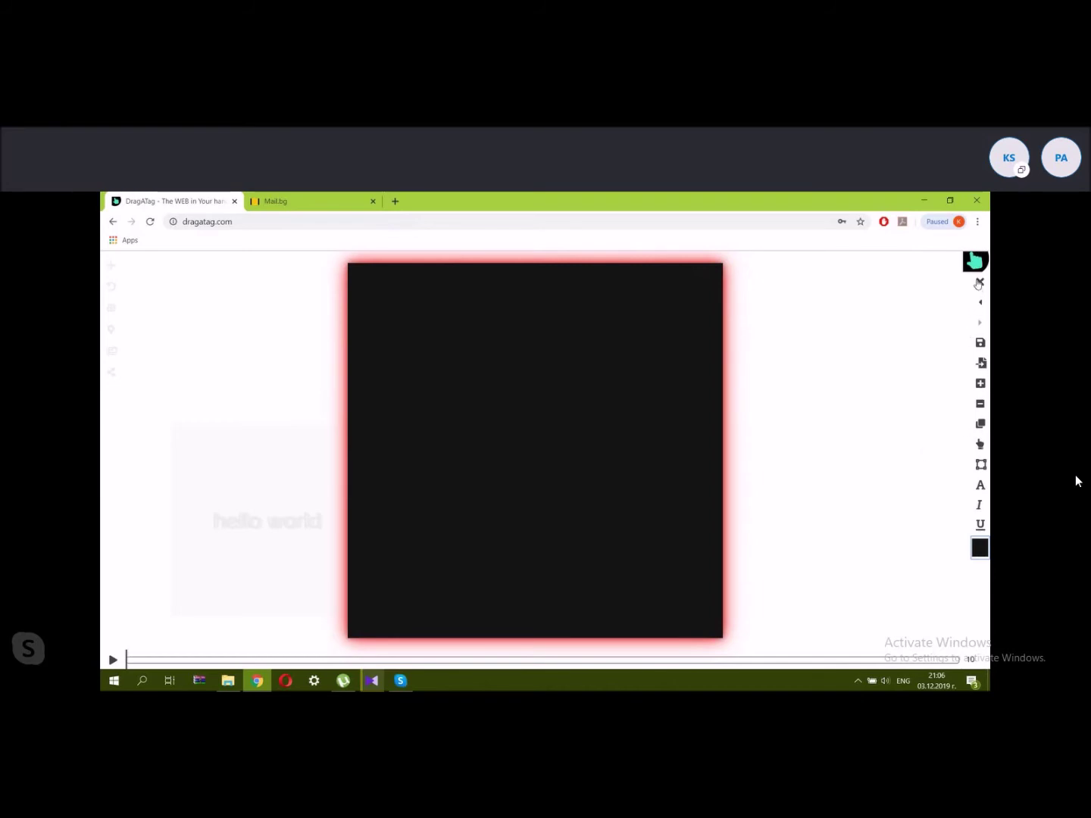
{"action": "left_click", "coordinate": [503, 465]}
{"action": "left_click", "coordinate": [763, 416]}
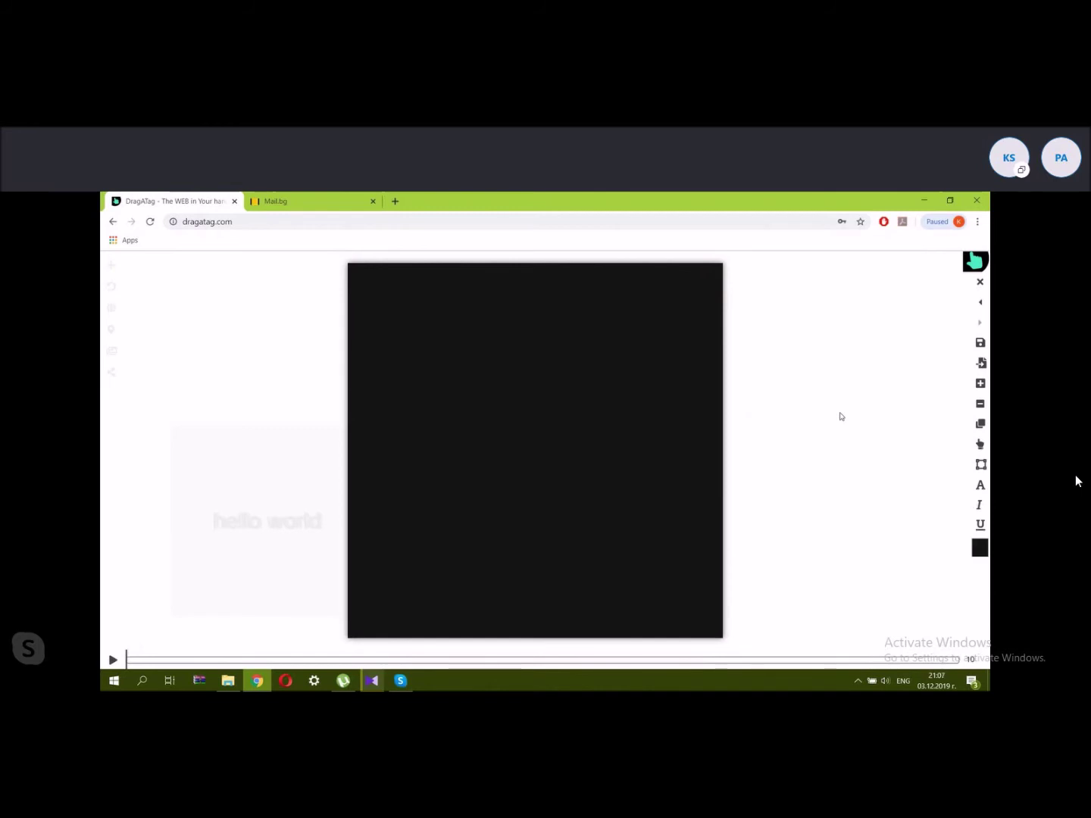
Save the recoloured background element to template 30, confirm the database update, and return to the studio.
{"action": "left_click", "coordinate": [981, 363]}
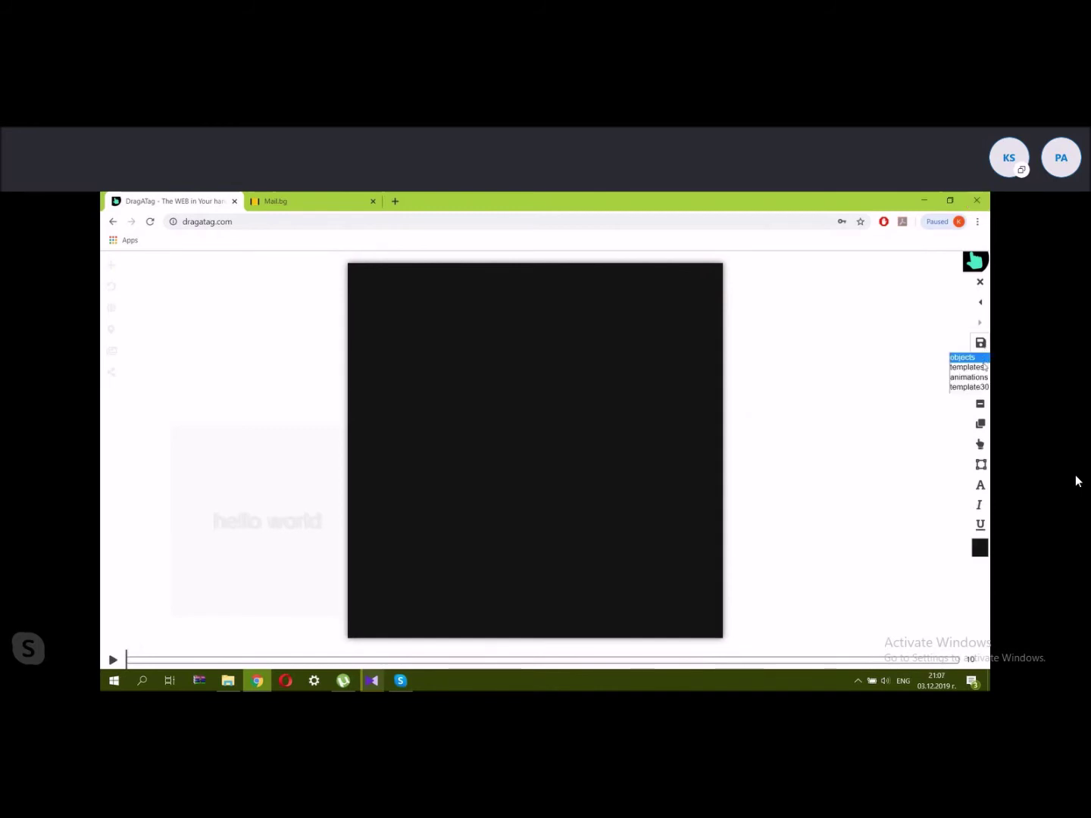
{"action": "left_click", "coordinate": [972, 388]}
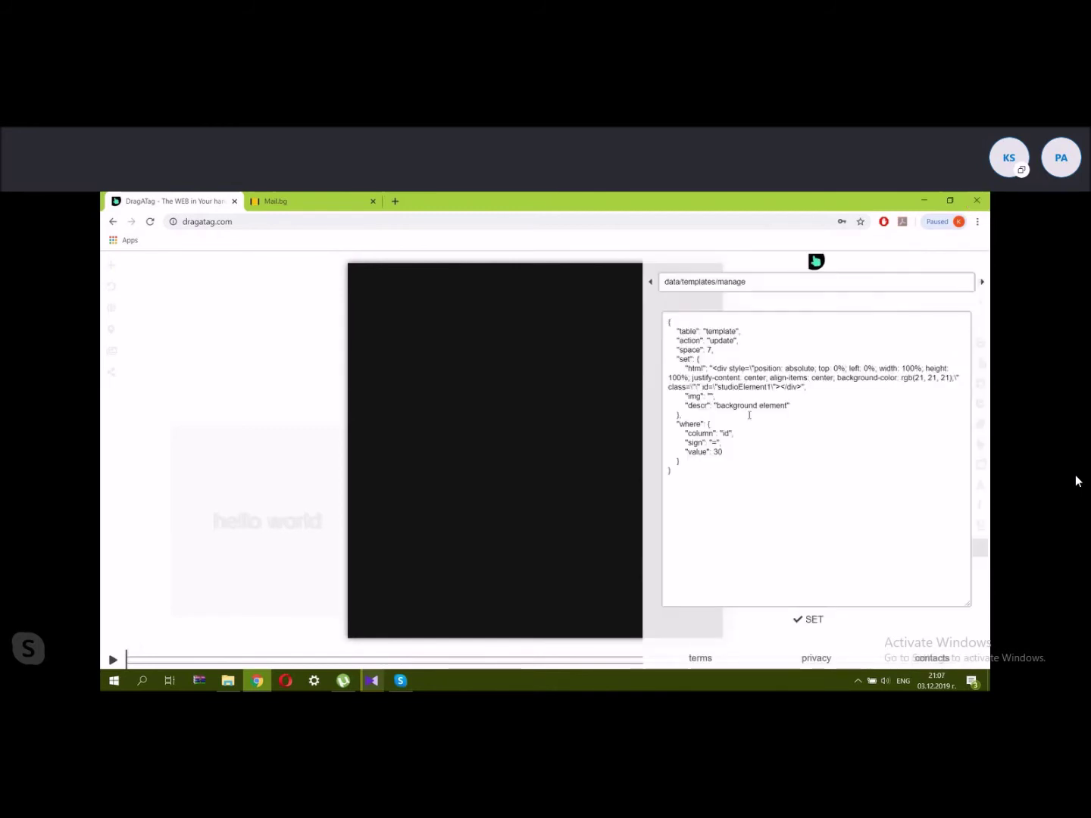
{"action": "left_click", "coordinate": [790, 620]}
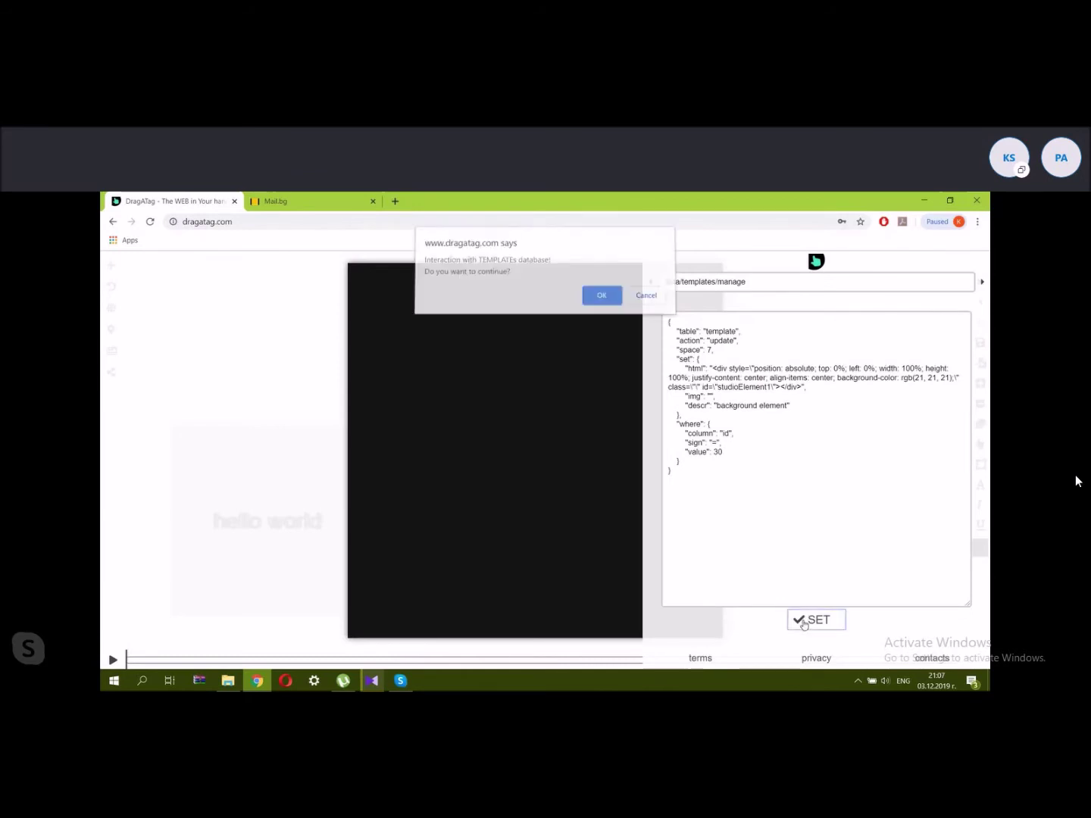
{"action": "left_click", "coordinate": [601, 299]}
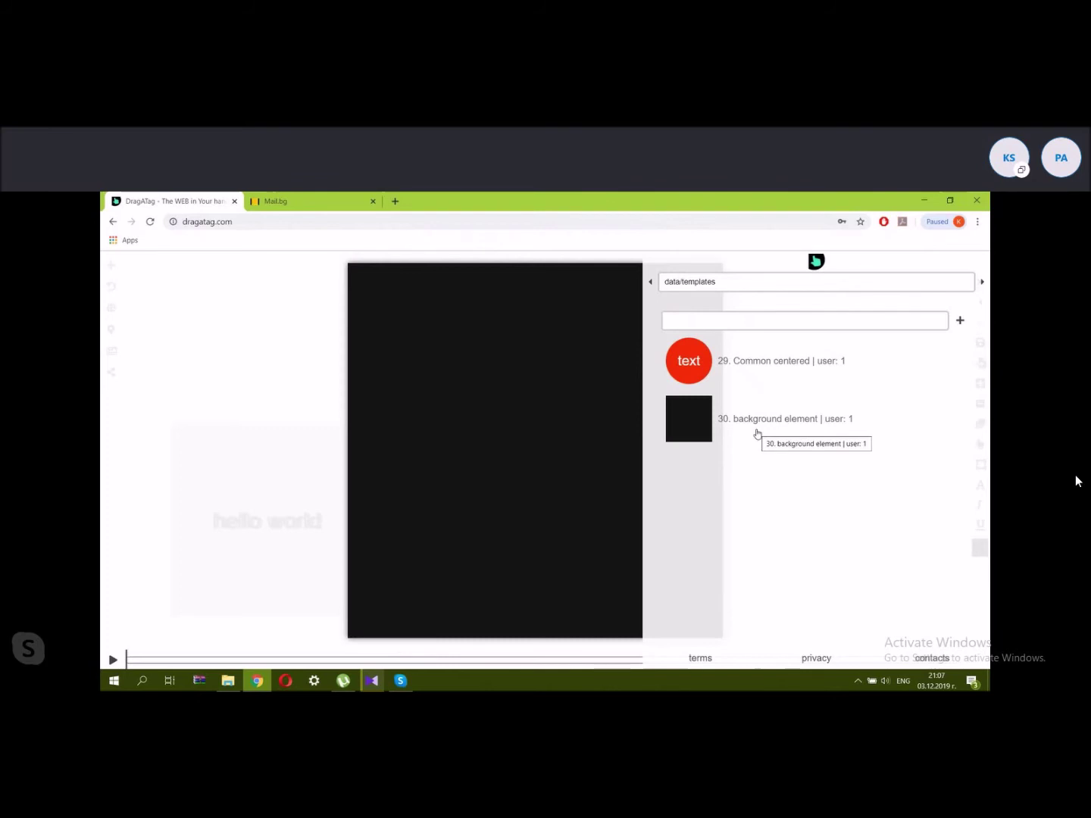
{"action": "left_click", "coordinate": [815, 263]}
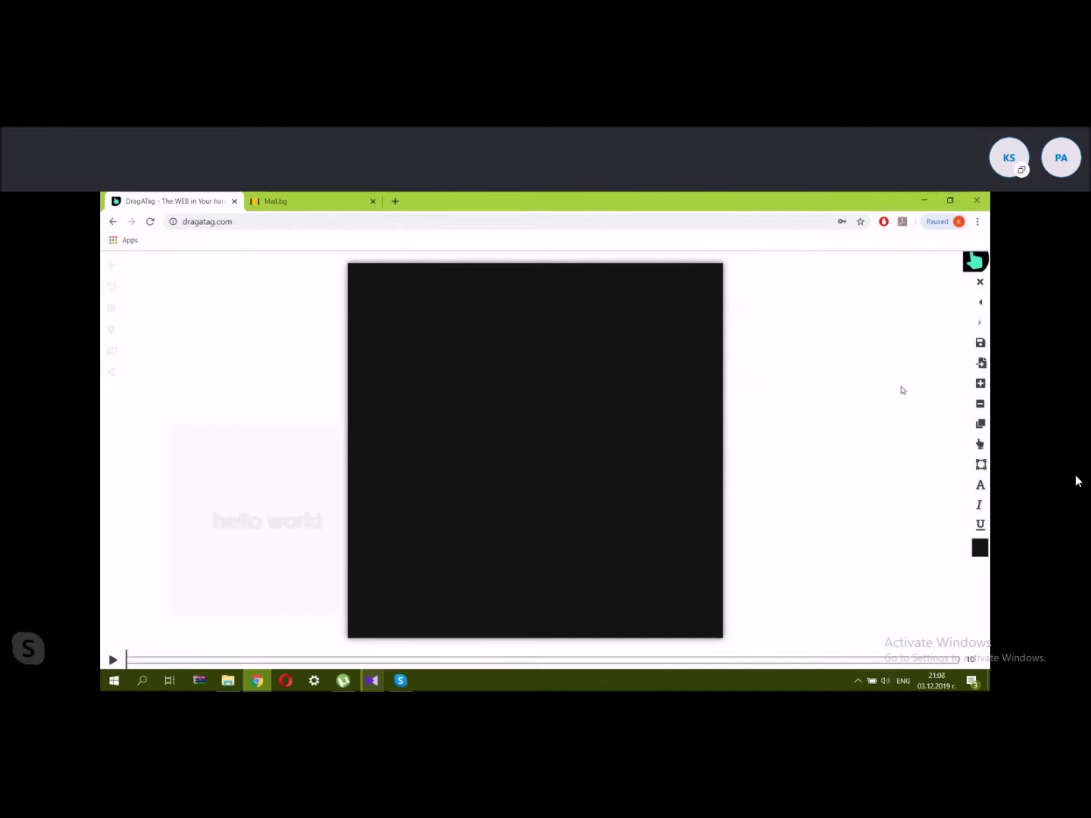
Import the "hello world" object 914 into the studio, replacing the current work.
{"action": "left_click", "coordinate": [979, 365]}
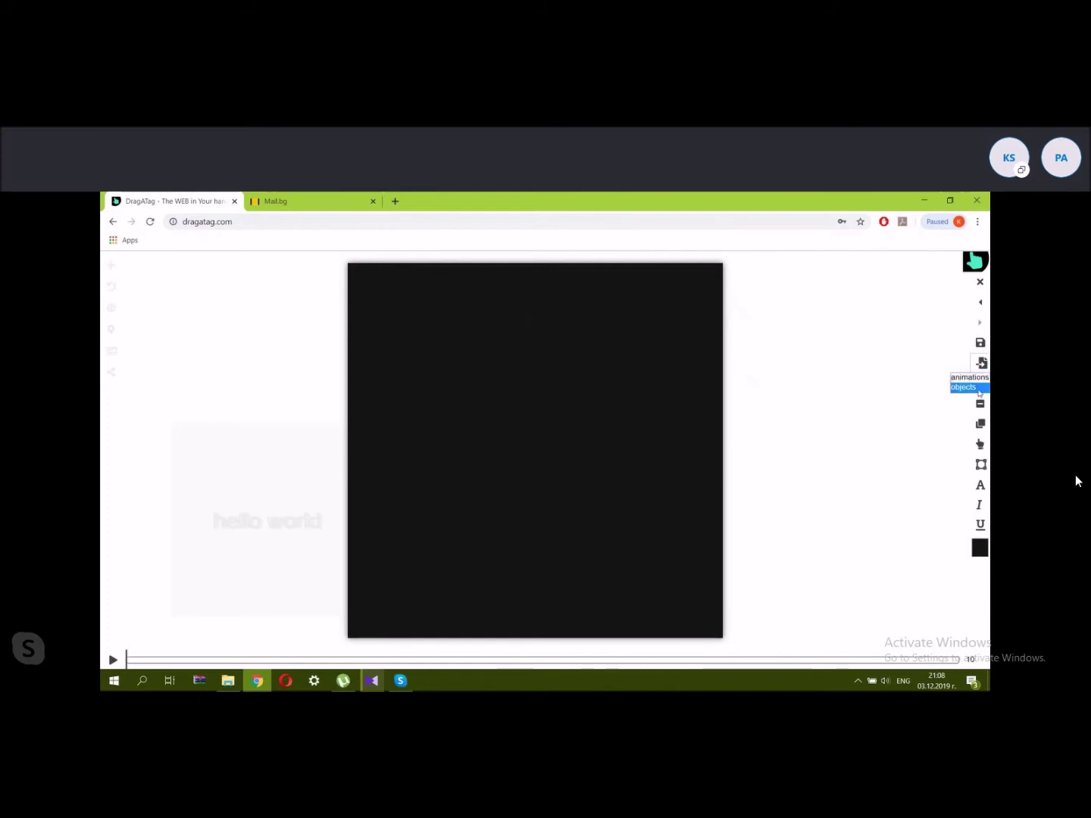
{"action": "left_click", "coordinate": [979, 388]}
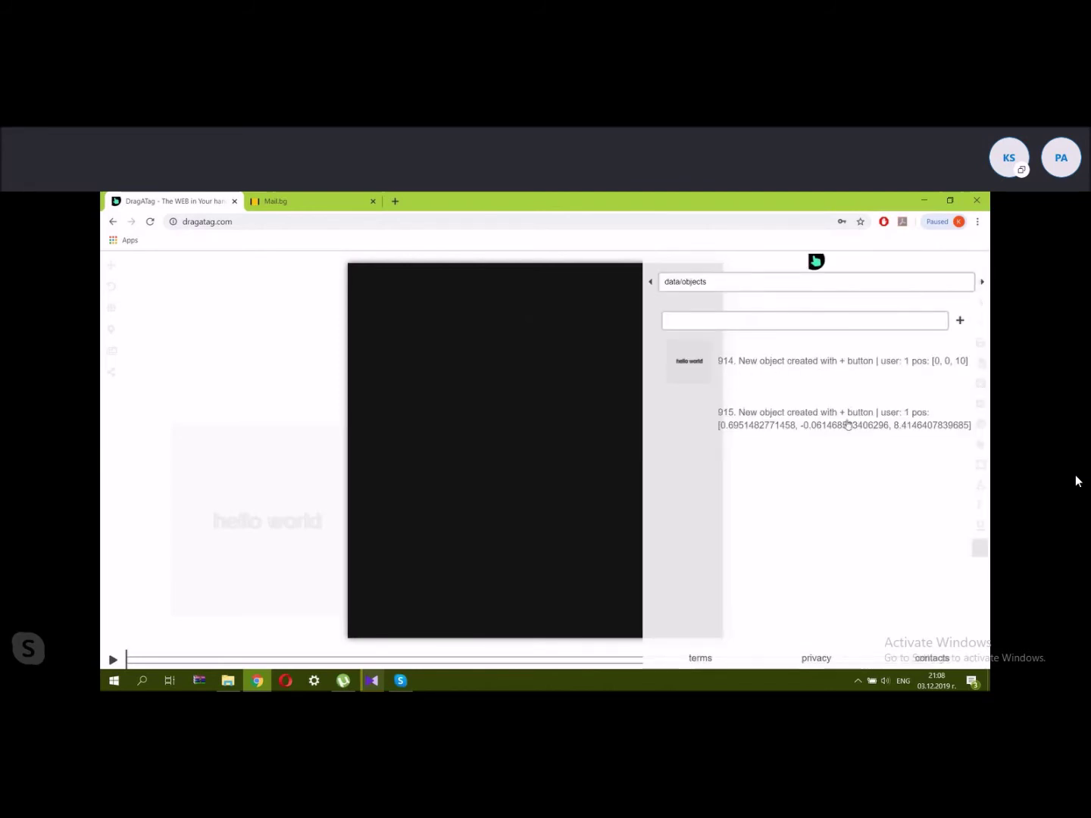
{"action": "left_click", "coordinate": [753, 366]}
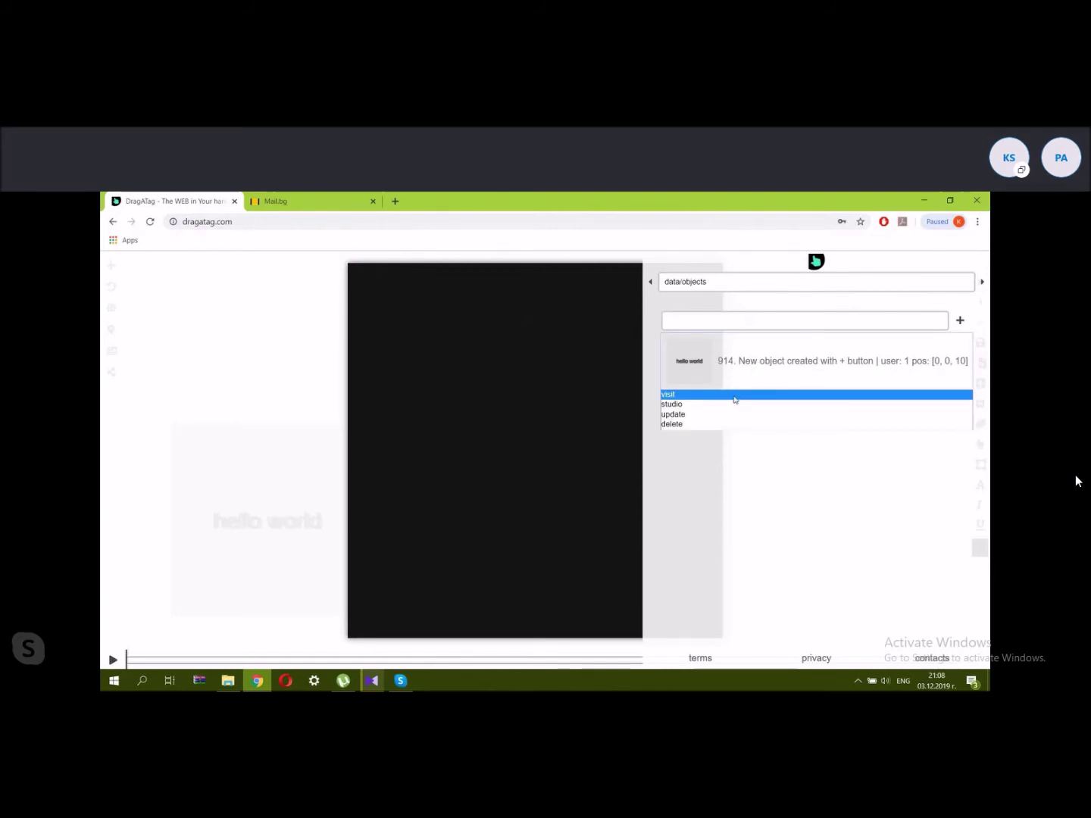
{"action": "left_click", "coordinate": [733, 404]}
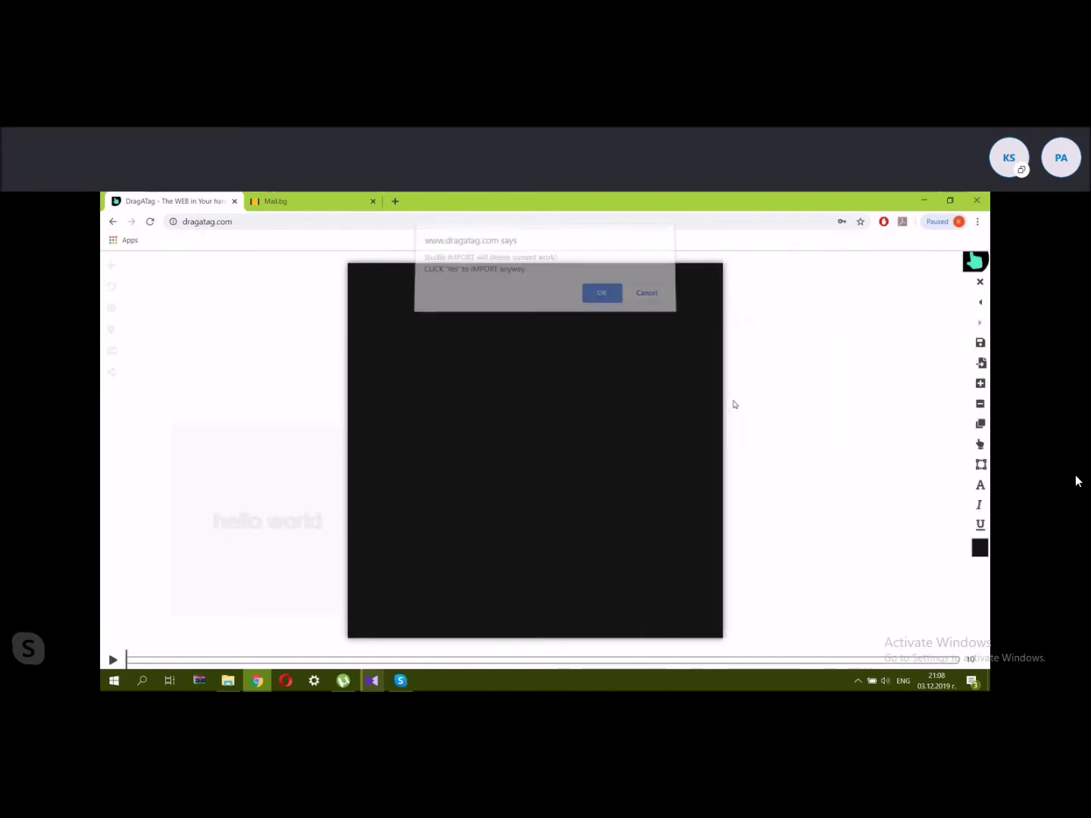
{"action": "left_click", "coordinate": [590, 303]}
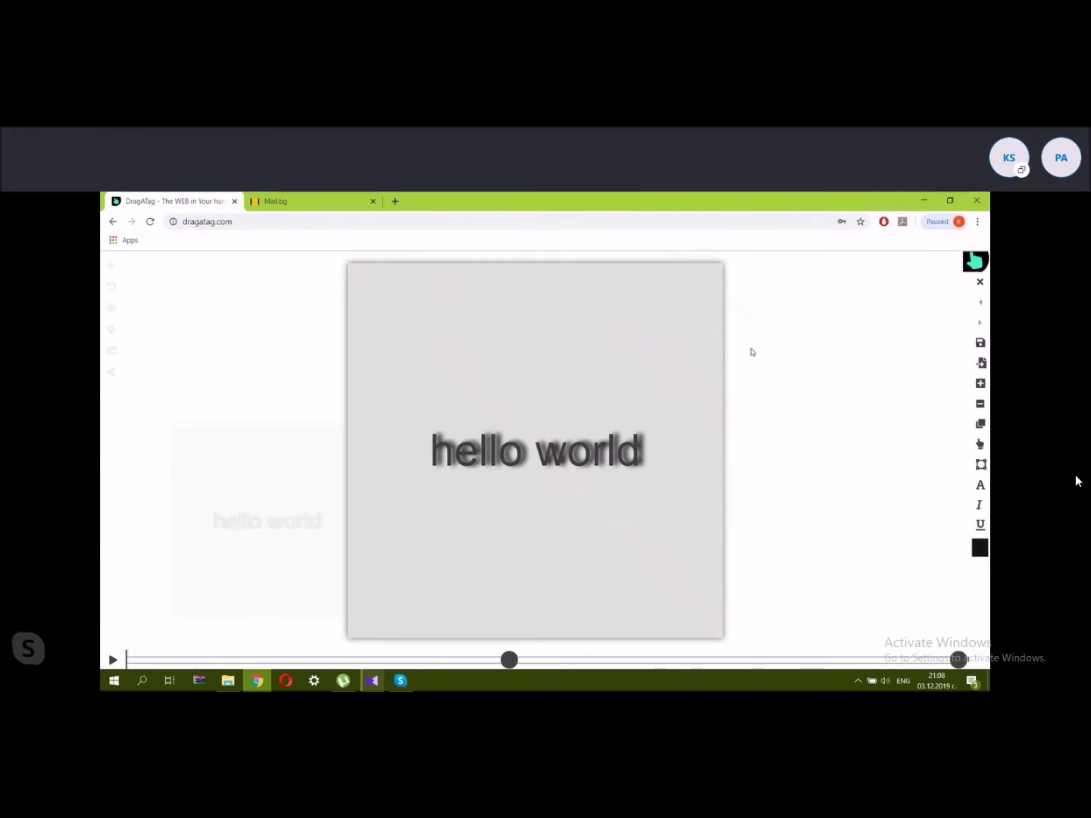
Inspect the "hello world" element's HTML and inline styles in the browser developer tools.
{"action": "key", "text": "F12"}
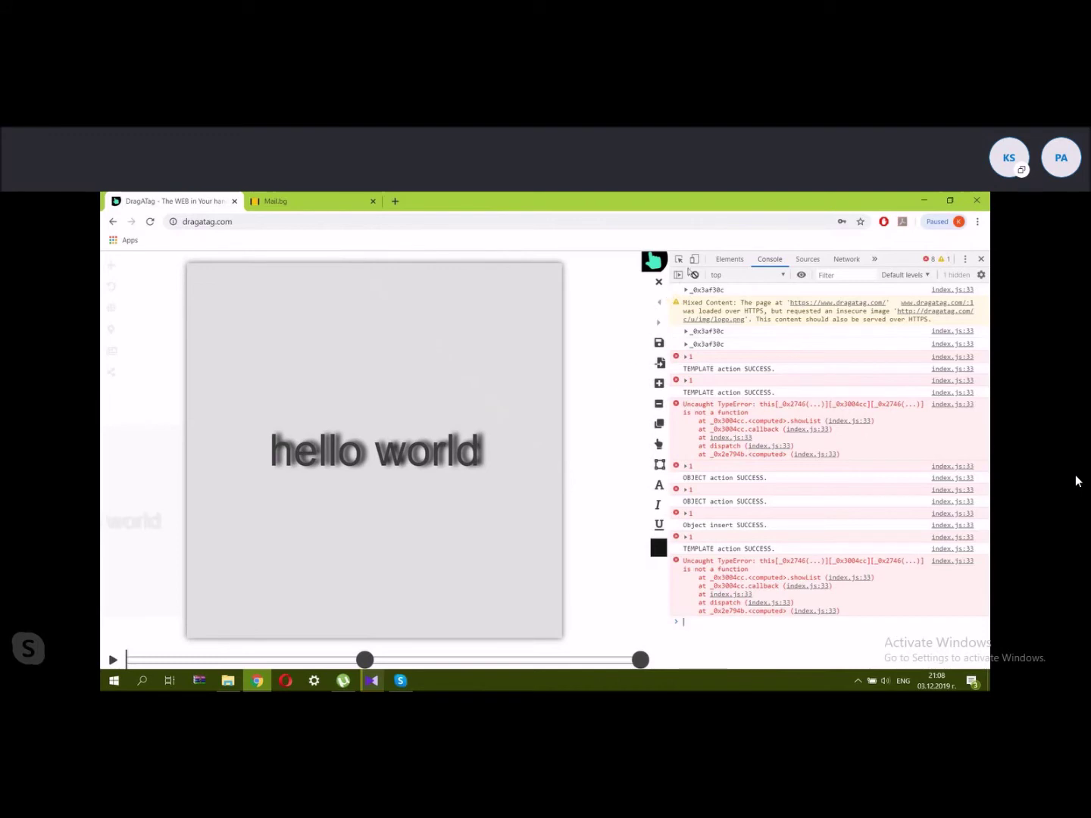
{"action": "left_click", "coordinate": [680, 260]}
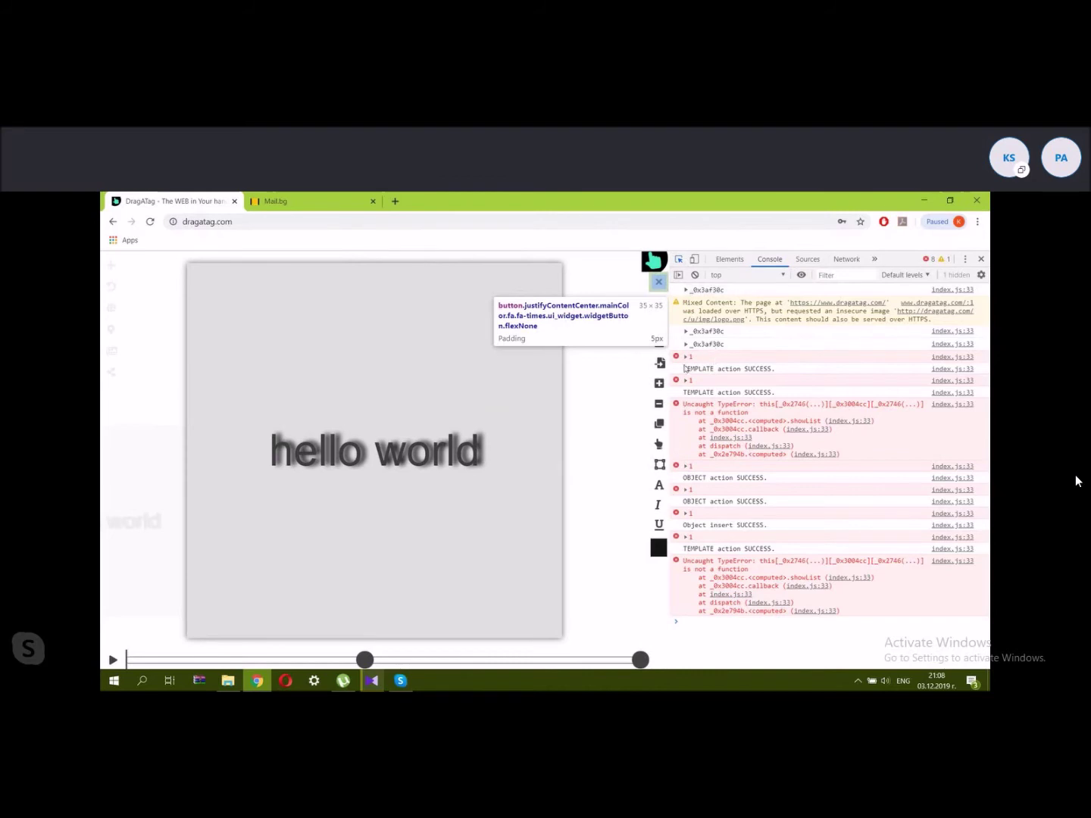
{"action": "left_click", "coordinate": [418, 454]}
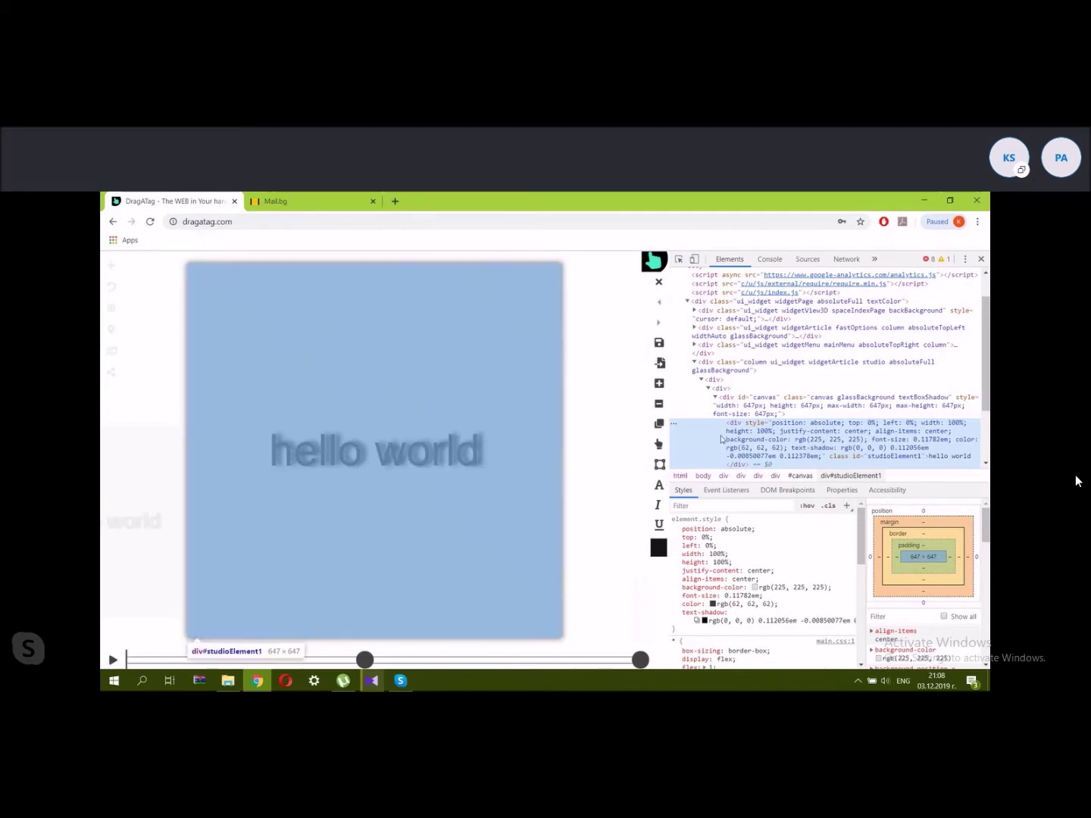
Select the "hello world" element and enlarge its font size to about 0.166em.
{"action": "left_click", "coordinate": [429, 453]}
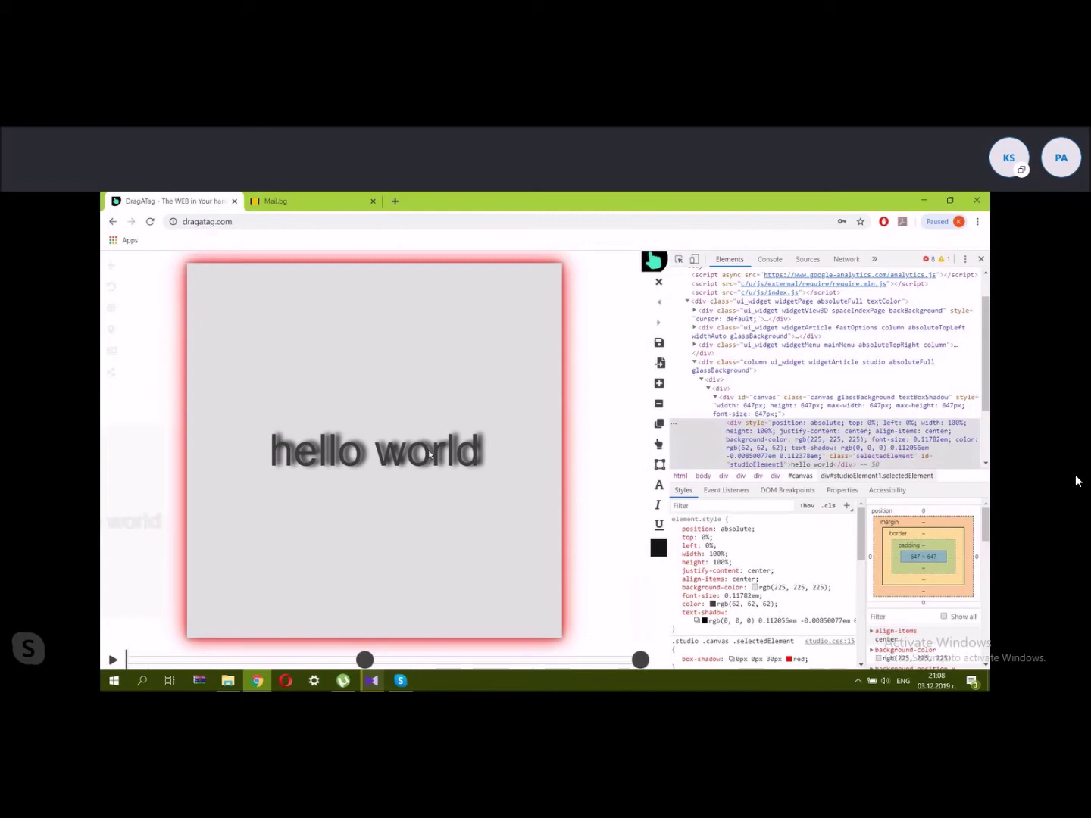
{"action": "left_click", "coordinate": [659, 444]}
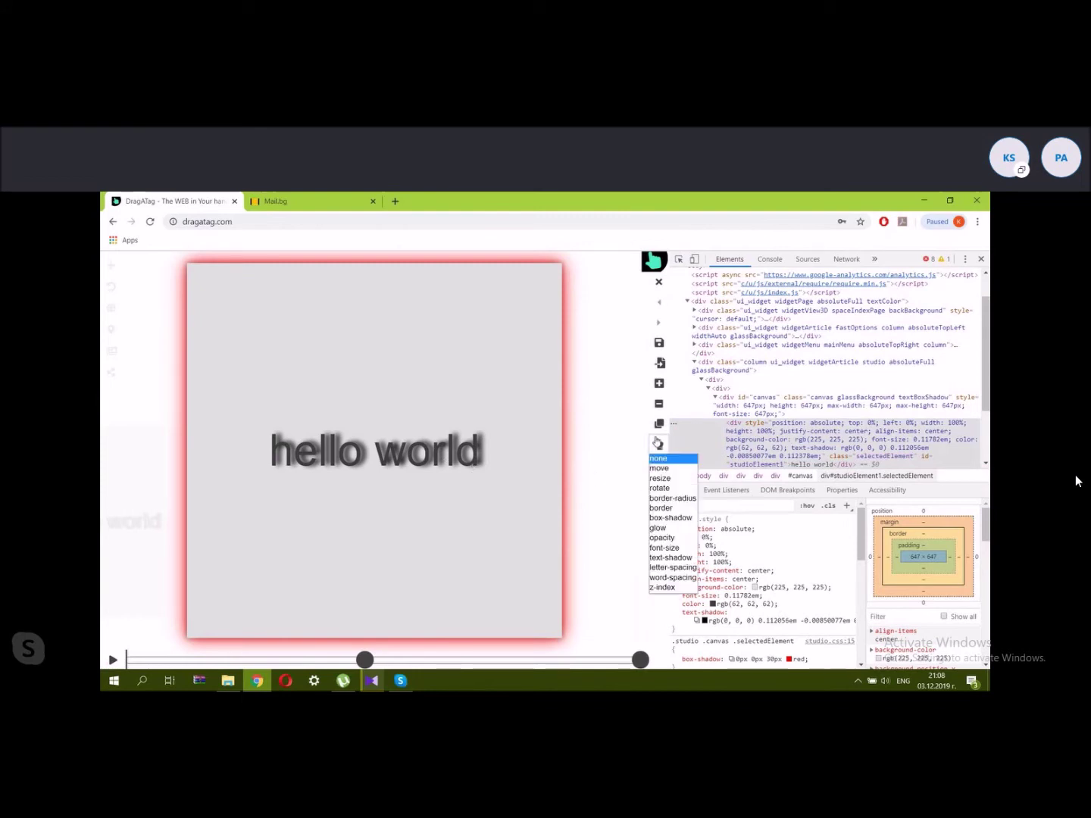
{"action": "left_click", "coordinate": [674, 547]}
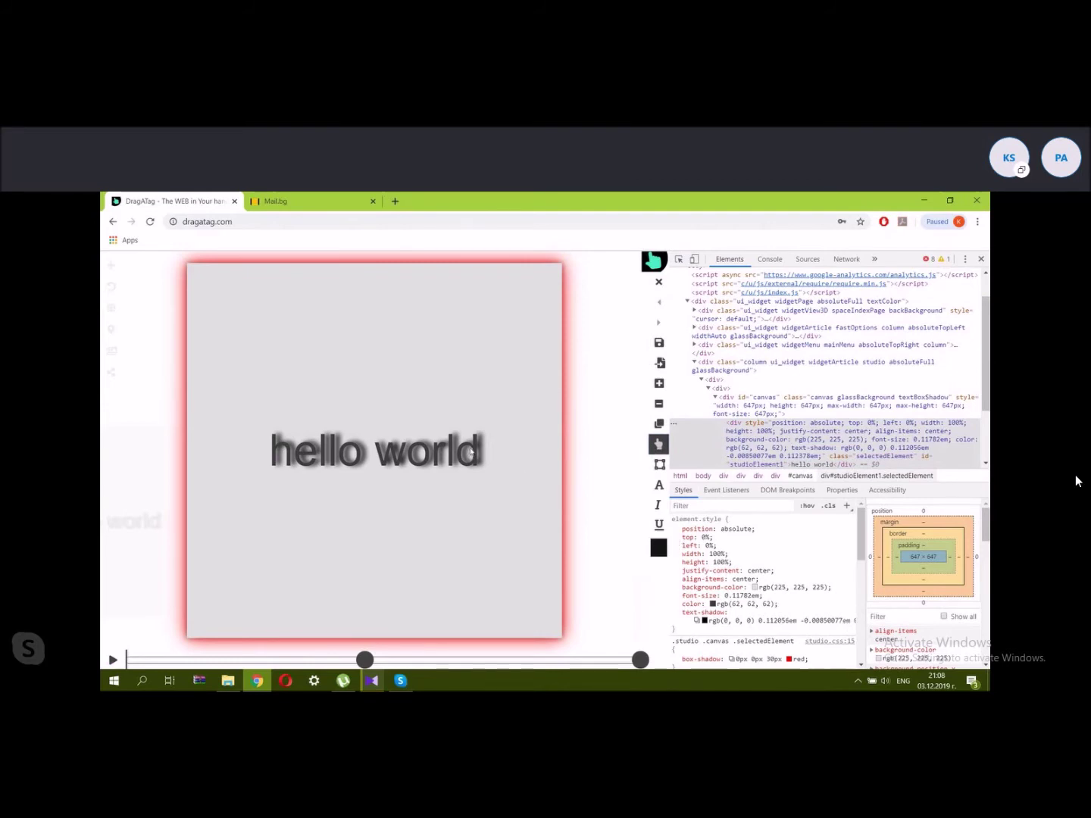
{"action": "left_click_drag", "start_coordinate": [478, 454], "coordinate": [475, 448]}
{"action": "left_click_drag", "start_coordinate": [367, 472], "coordinate": [160, 351]}
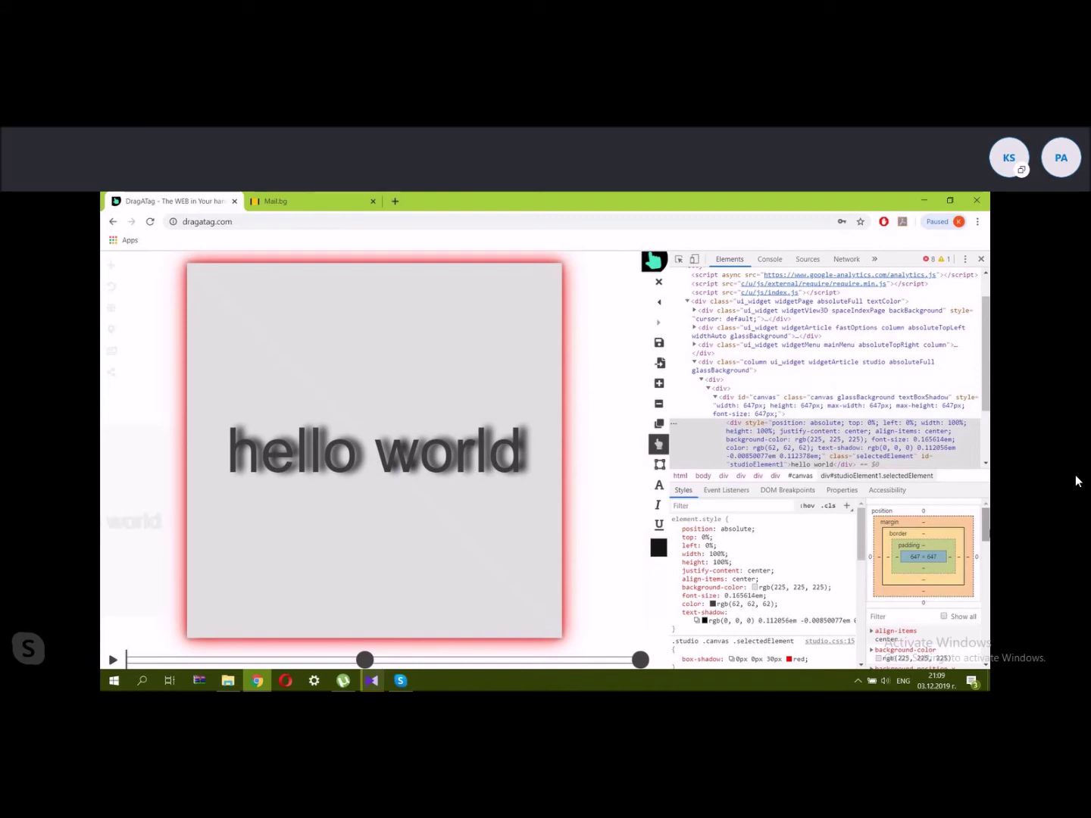
Round the element's upper-right and lower-right corners by about 6% and its upper-left corner by about 8% with border-radius.
{"action": "left_click", "coordinate": [660, 448]}
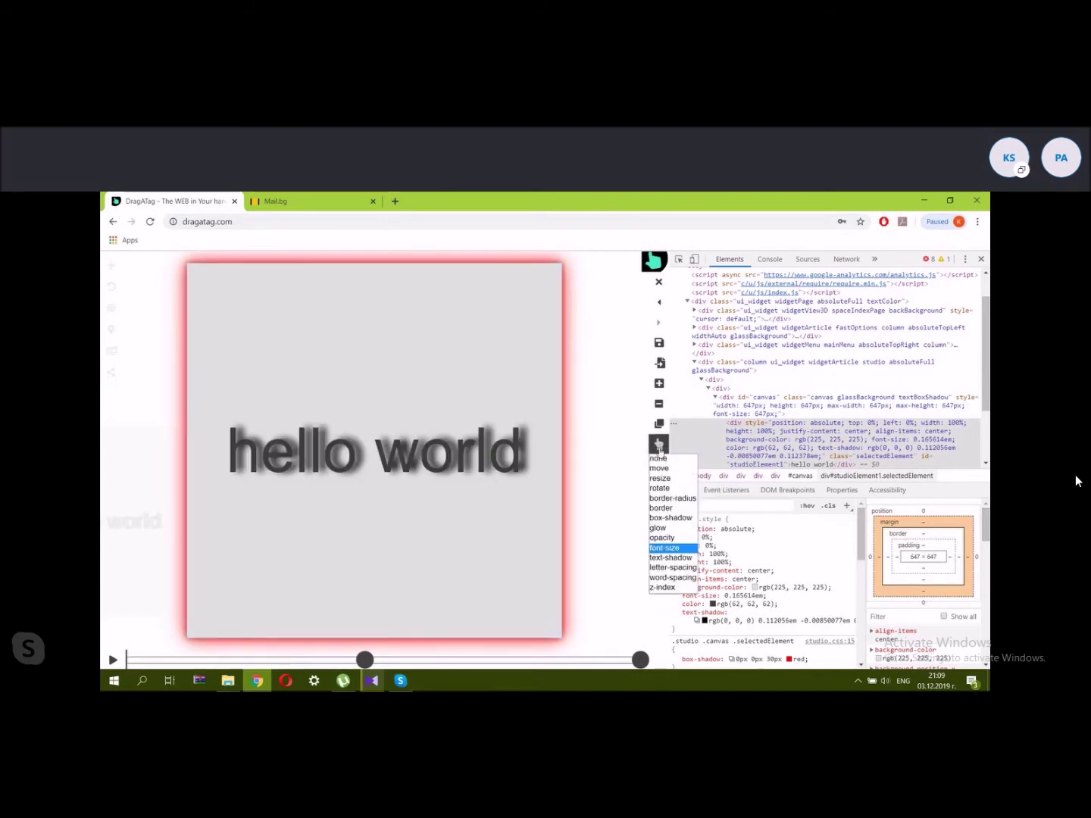
{"action": "left_click", "coordinate": [671, 498]}
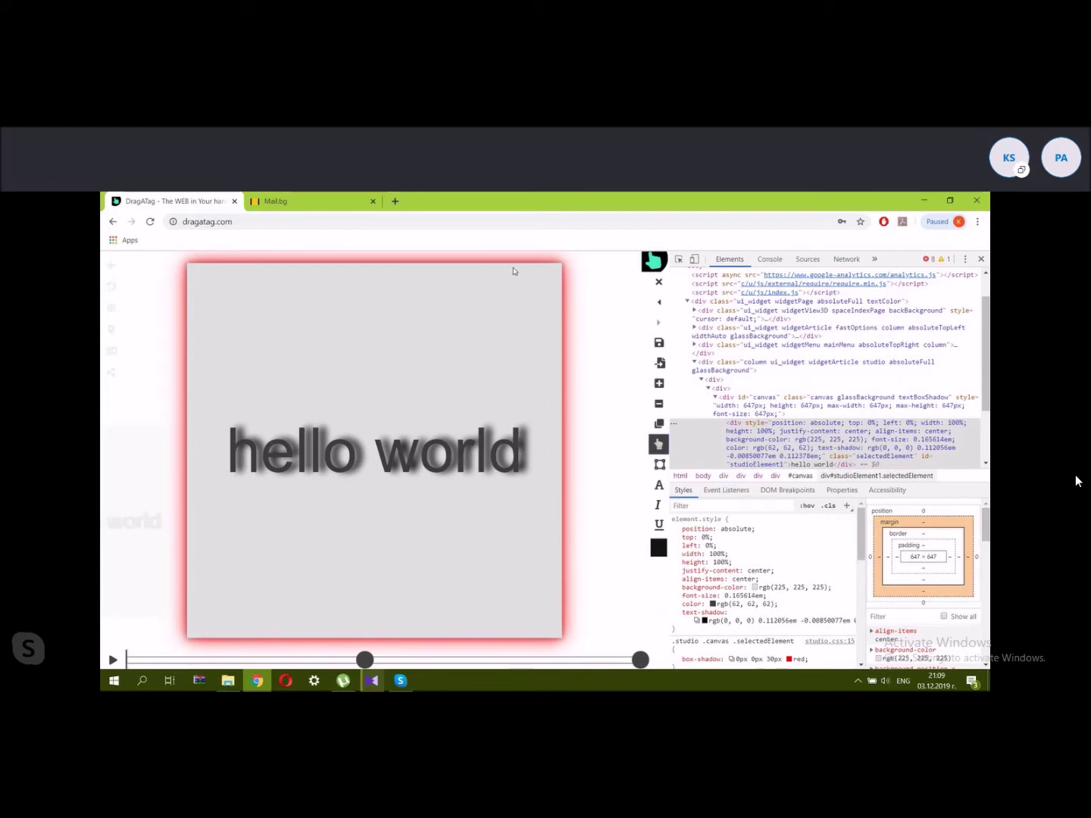
{"action": "left_click_drag", "start_coordinate": [544, 297], "coordinate": [559, 274]}
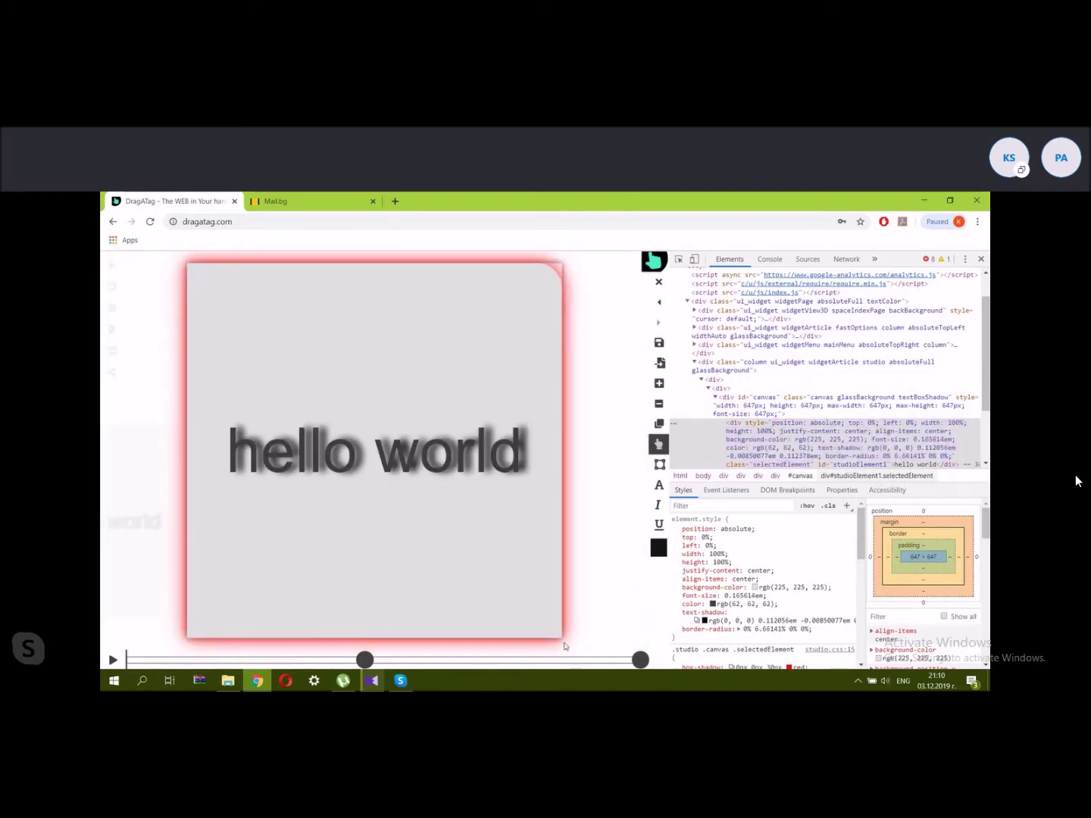
{"action": "left_click_drag", "start_coordinate": [562, 643], "coordinate": [547, 622]}
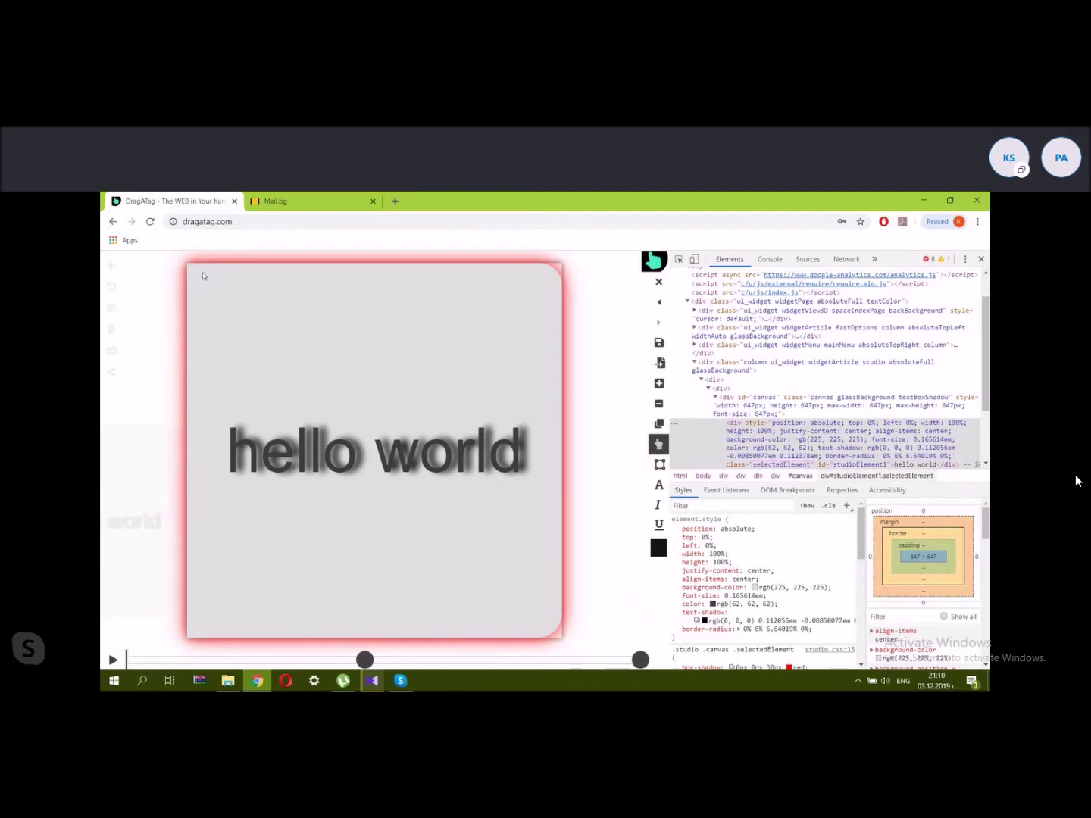
{"action": "left_click_drag", "start_coordinate": [192, 270], "coordinate": [201, 290]}
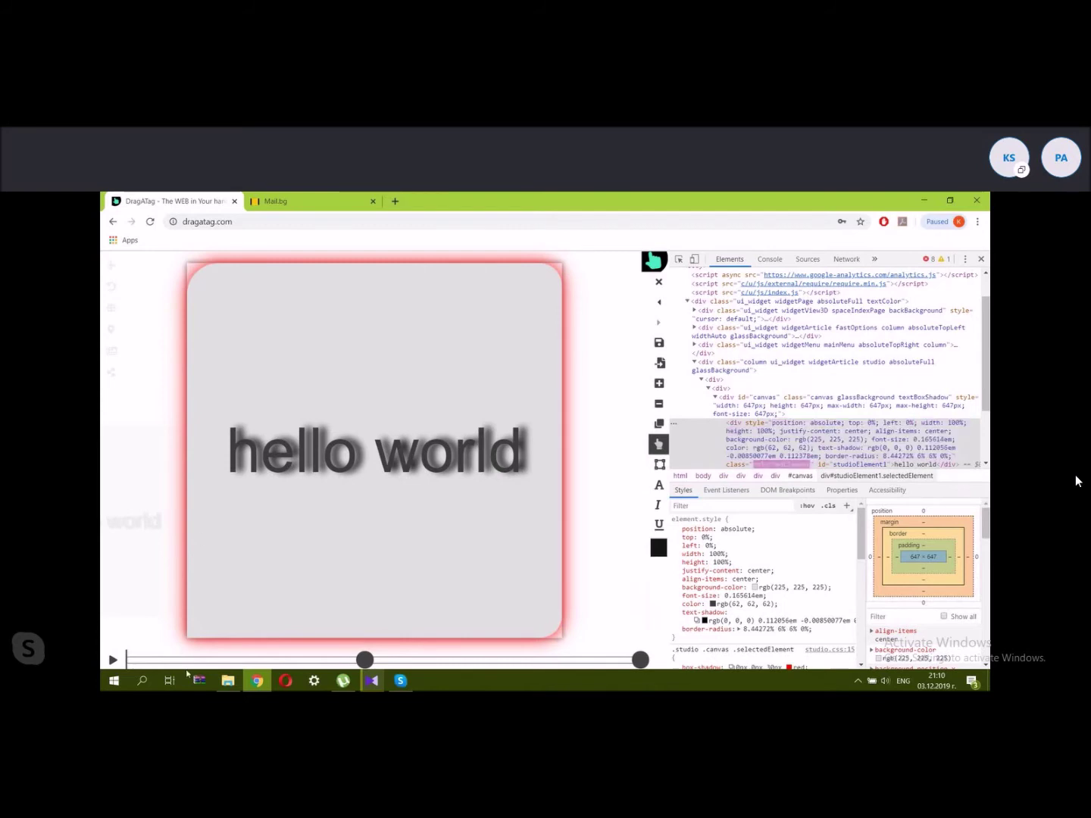
Move the element to about -0.8% top and -0.3% left, and resize it to about 102.5% by 96.6%.
{"action": "left_click", "coordinate": [658, 444]}
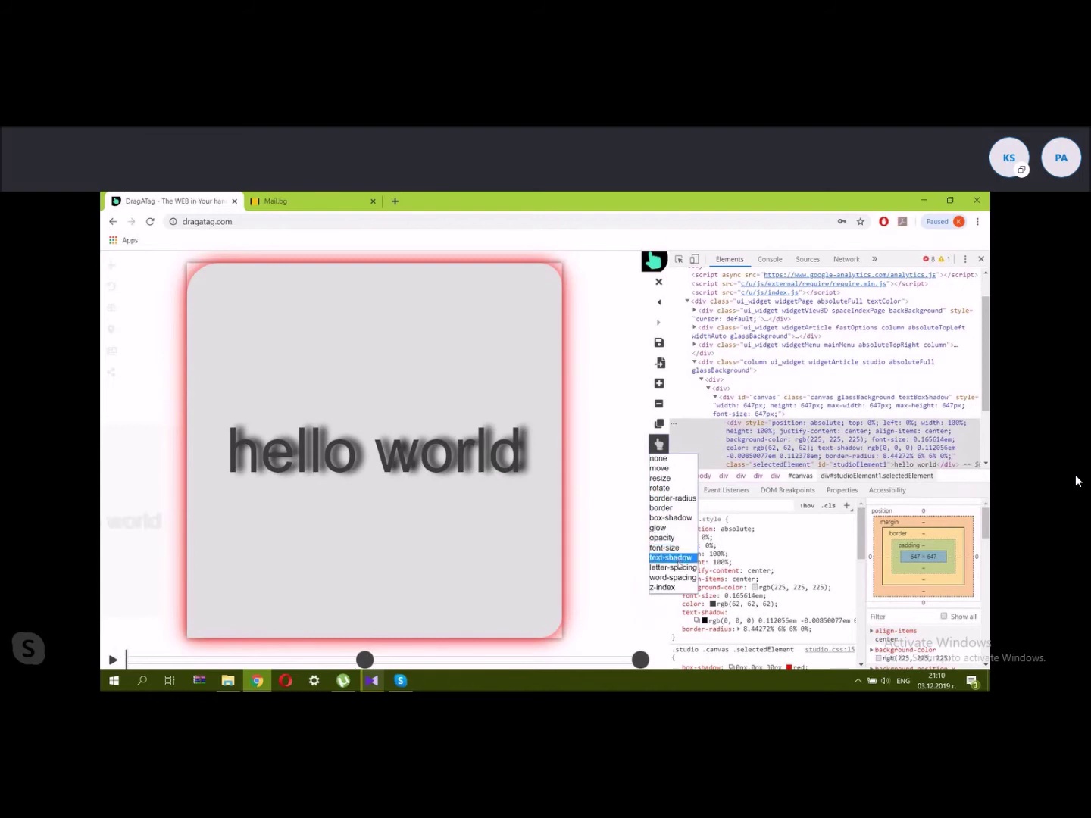
{"action": "left_click", "coordinate": [675, 472]}
{"action": "left_click_drag", "start_coordinate": [383, 329], "coordinate": [506, 338]}
{"action": "left_click_drag", "start_coordinate": [433, 308], "coordinate": [383, 327]}
{"action": "left_click", "coordinate": [659, 444]}
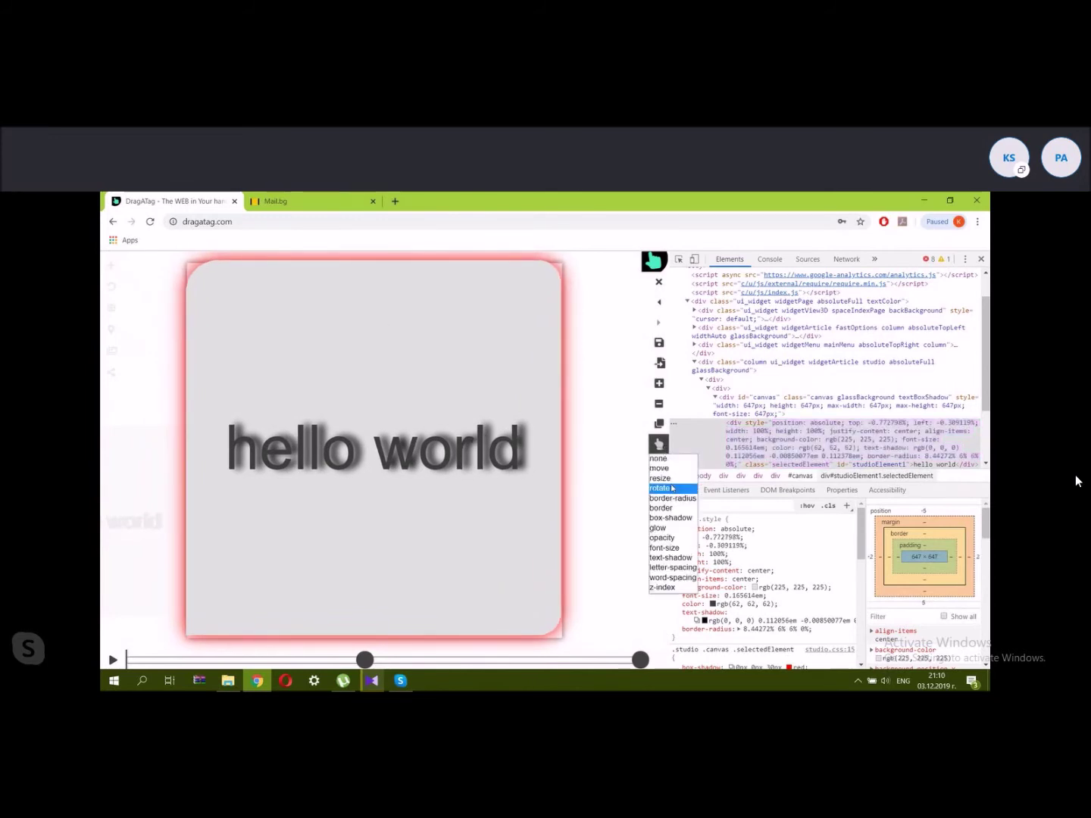
{"action": "left_click", "coordinate": [667, 479]}
{"action": "mouse_move", "coordinate": [338, 365]}
{"action": "left_mouse_down"}
{"action": "mouse_move", "coordinate": [423, 405]}
{"action": "mouse_move", "coordinate": [334, 345]}
{"action": "mouse_move", "coordinate": [215, 302]}
{"action": "mouse_move", "coordinate": [353, 349]}
{"action": "mouse_move", "coordinate": [339, 348]}
{"action": "left_mouse_up"}
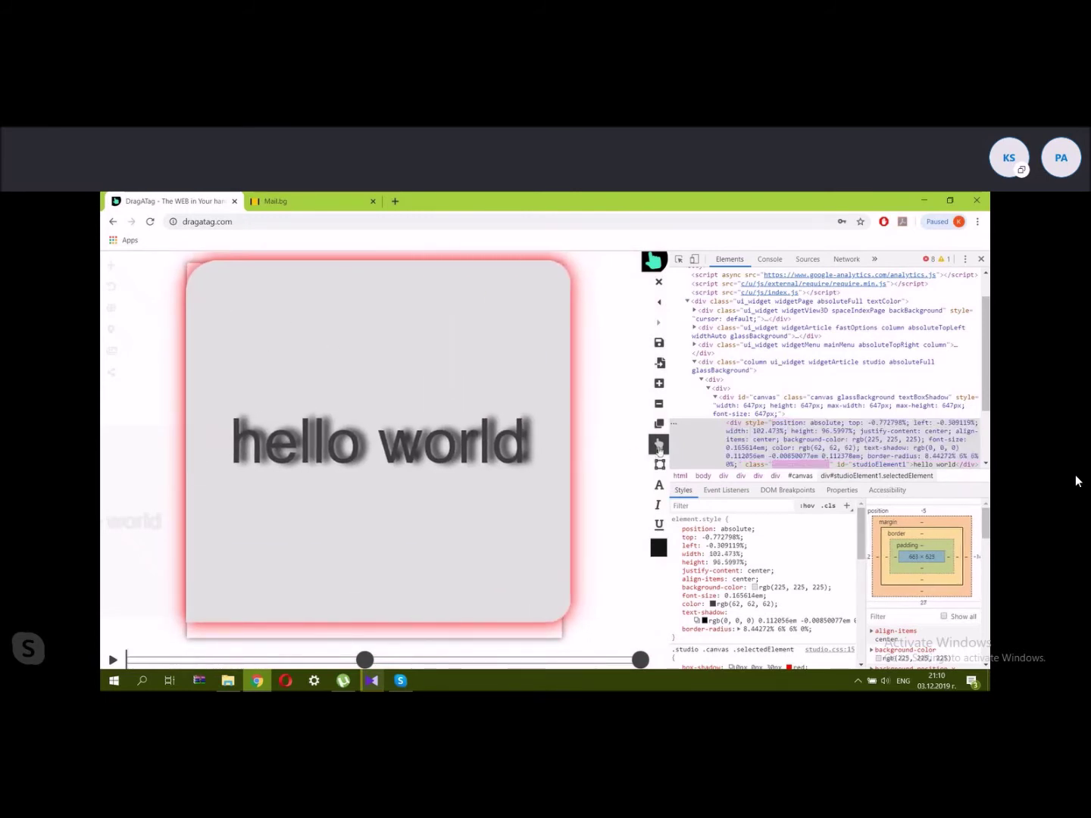
Rotate the "hello world" element counterclockwise to about -4.8 degrees.
{"action": "left_click", "coordinate": [653, 453]}
{"action": "left_click", "coordinate": [667, 476]}
{"action": "left_click_drag", "start_coordinate": [458, 400], "coordinate": [456, 441]}
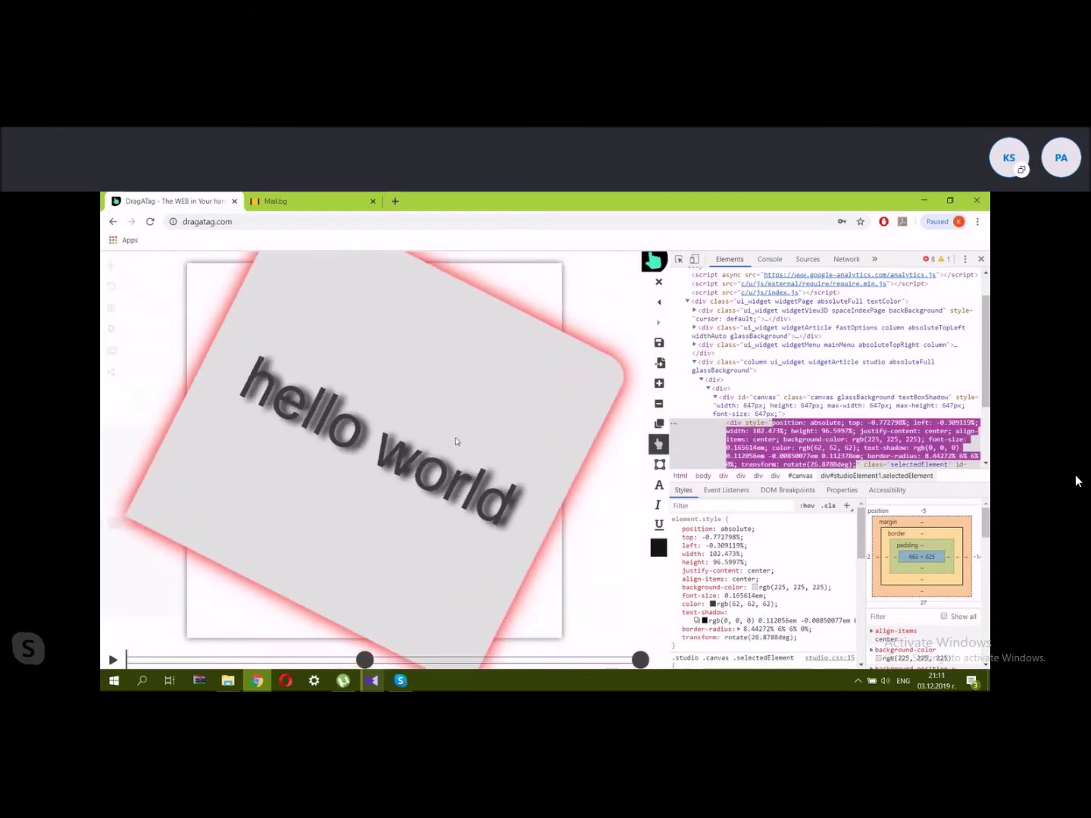
{"action": "mouse_move", "coordinate": [566, 429]}
{"action": "left_mouse_down"}
{"action": "mouse_move", "coordinate": [564, 417]}
{"action": "mouse_move", "coordinate": [568, 427]}
{"action": "left_mouse_up"}
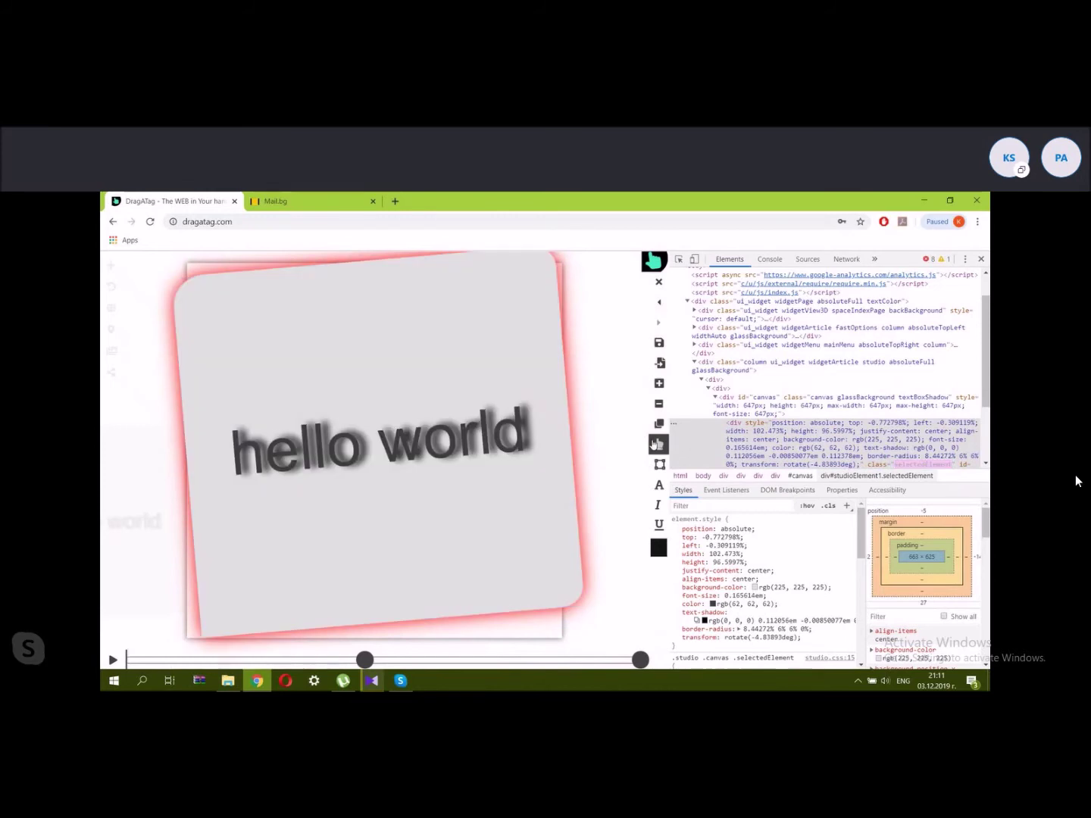
Add a black glow inside the element's edges and lower its opacity to about 0.59.
{"action": "left_click", "coordinate": [656, 444]}
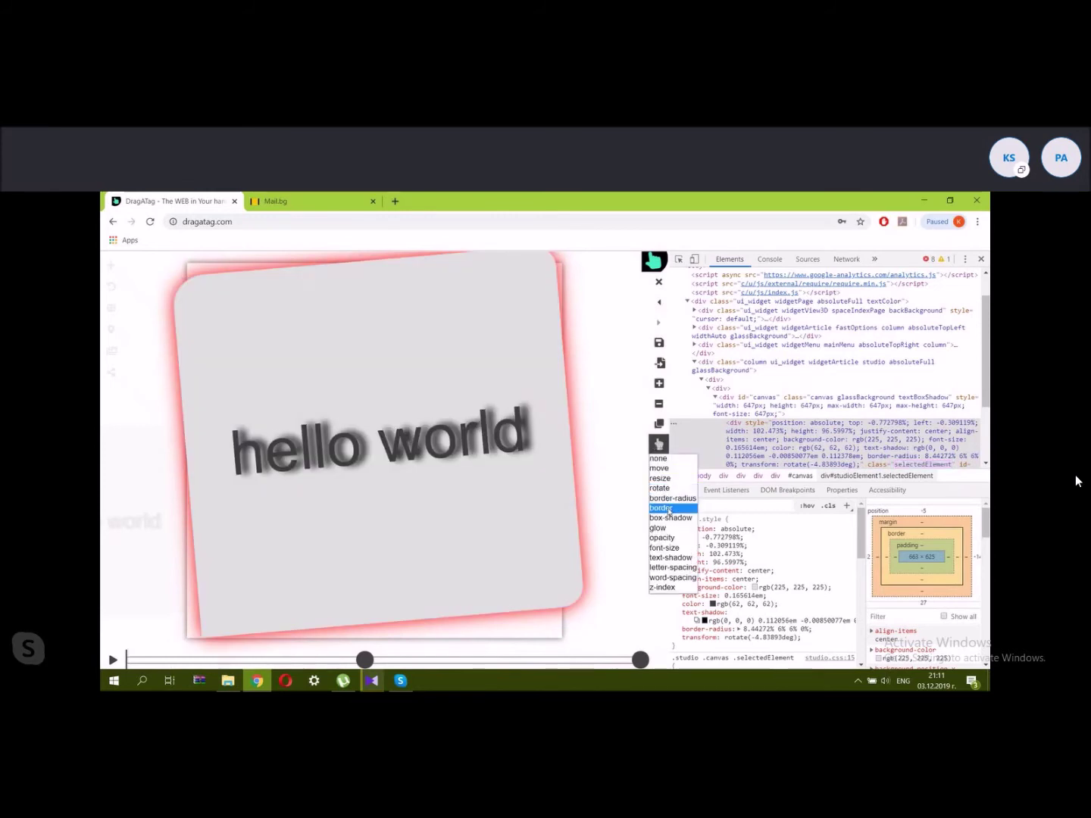
{"action": "left_click", "coordinate": [670, 529]}
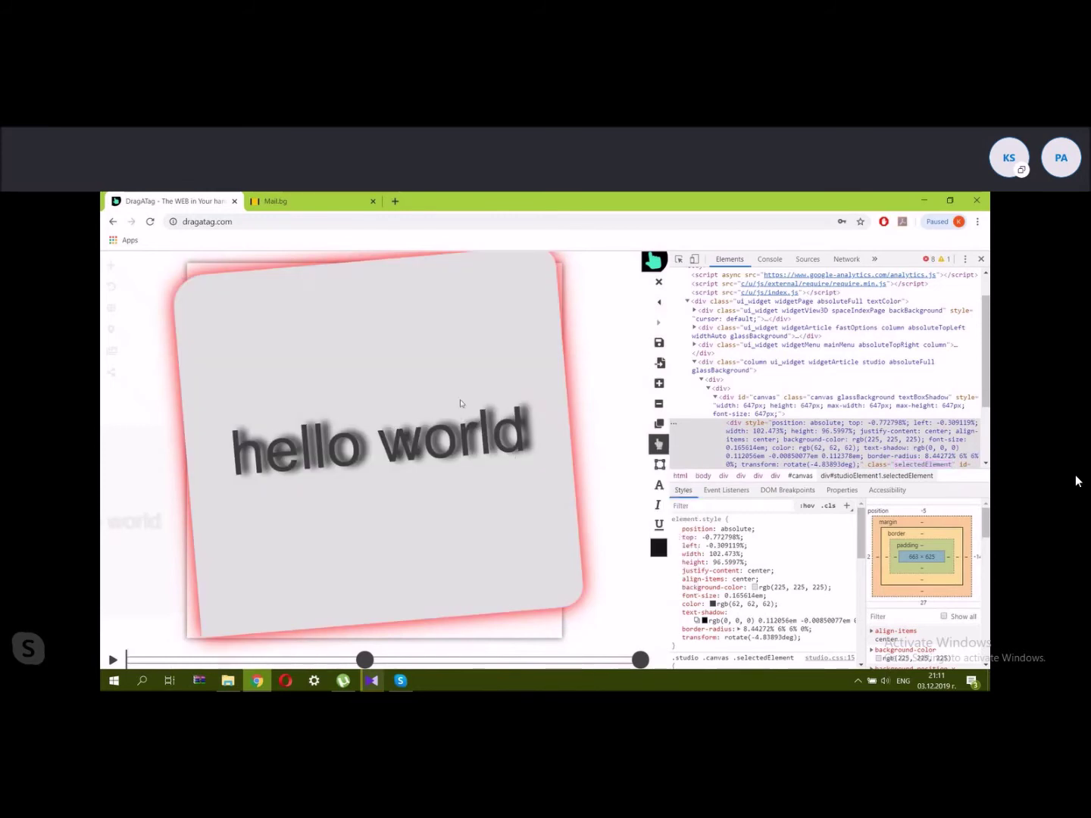
{"action": "left_click_drag", "start_coordinate": [519, 375], "coordinate": [520, 394]}
{"action": "left_click_drag", "start_coordinate": [487, 498], "coordinate": [487, 465]}
{"action": "left_click", "coordinate": [659, 445]}
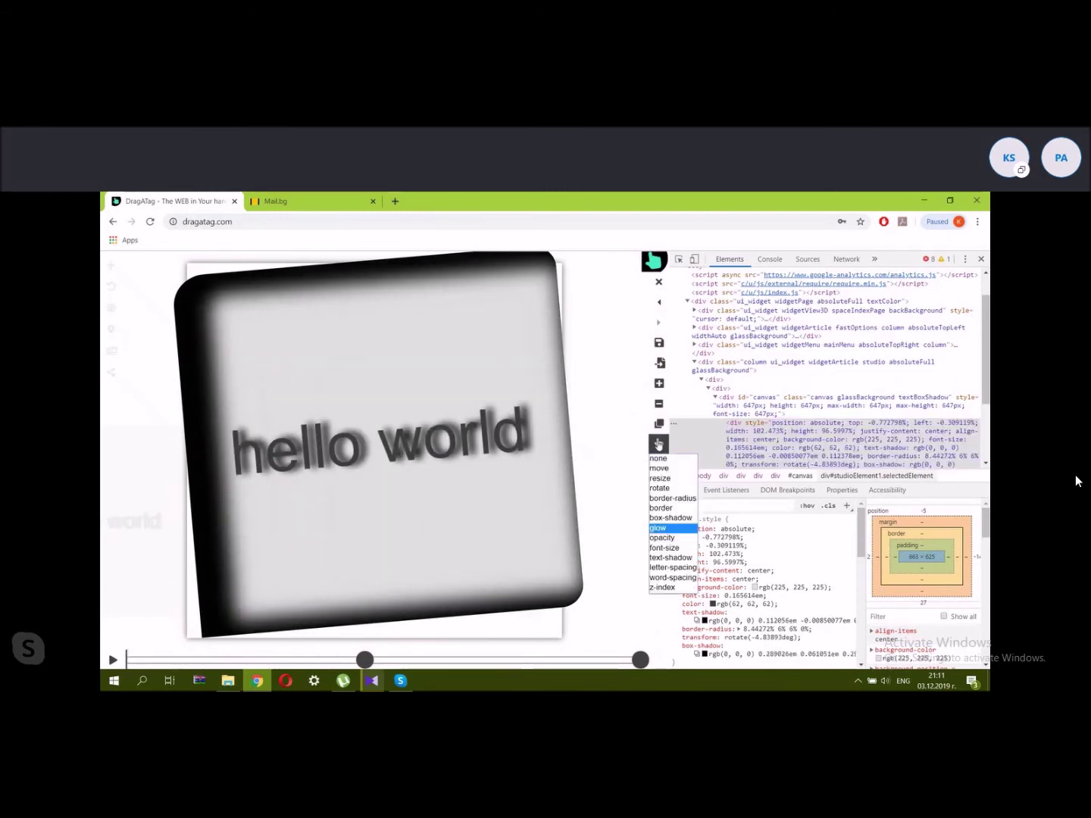
{"action": "left_click", "coordinate": [661, 537]}
{"action": "left_click_drag", "start_coordinate": [428, 348], "coordinate": [380, 507]}
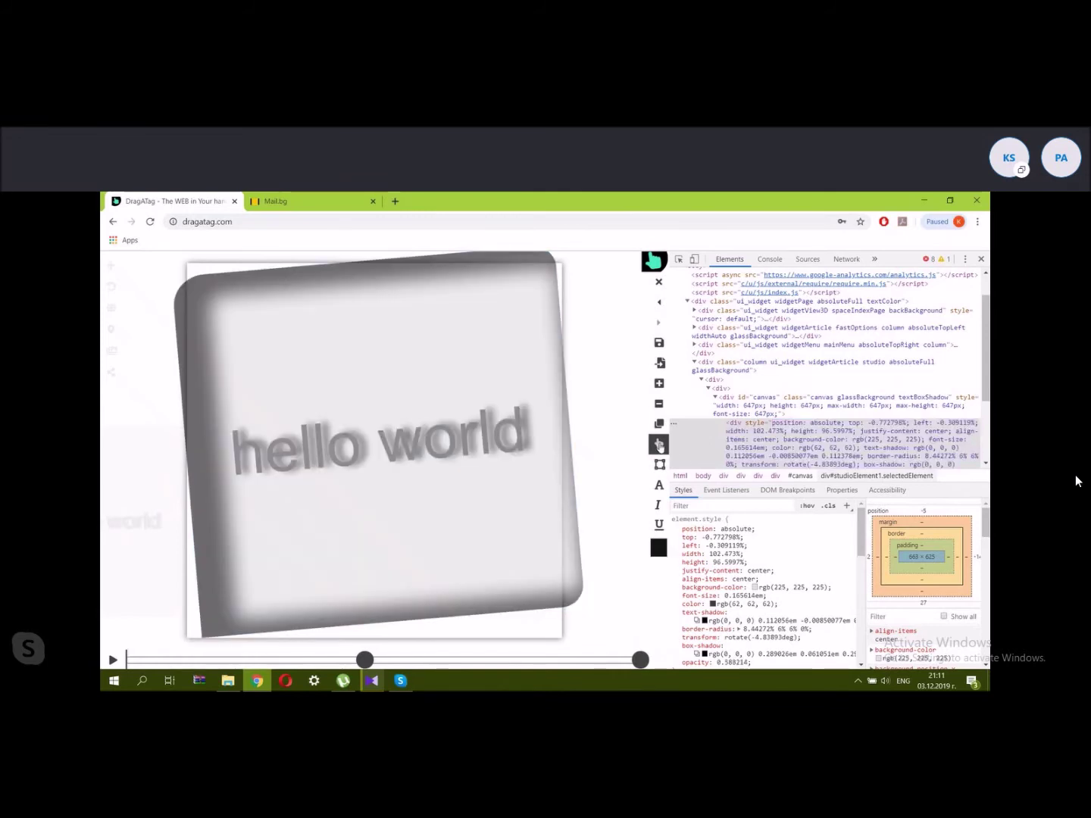
Widen the letter spacing of the "hello world" text to about 0.036em, and switch the editing mode to word-spacing.
{"action": "left_click", "coordinate": [660, 447]}
{"action": "left_click", "coordinate": [671, 556]}
{"action": "left_click", "coordinate": [659, 444]}
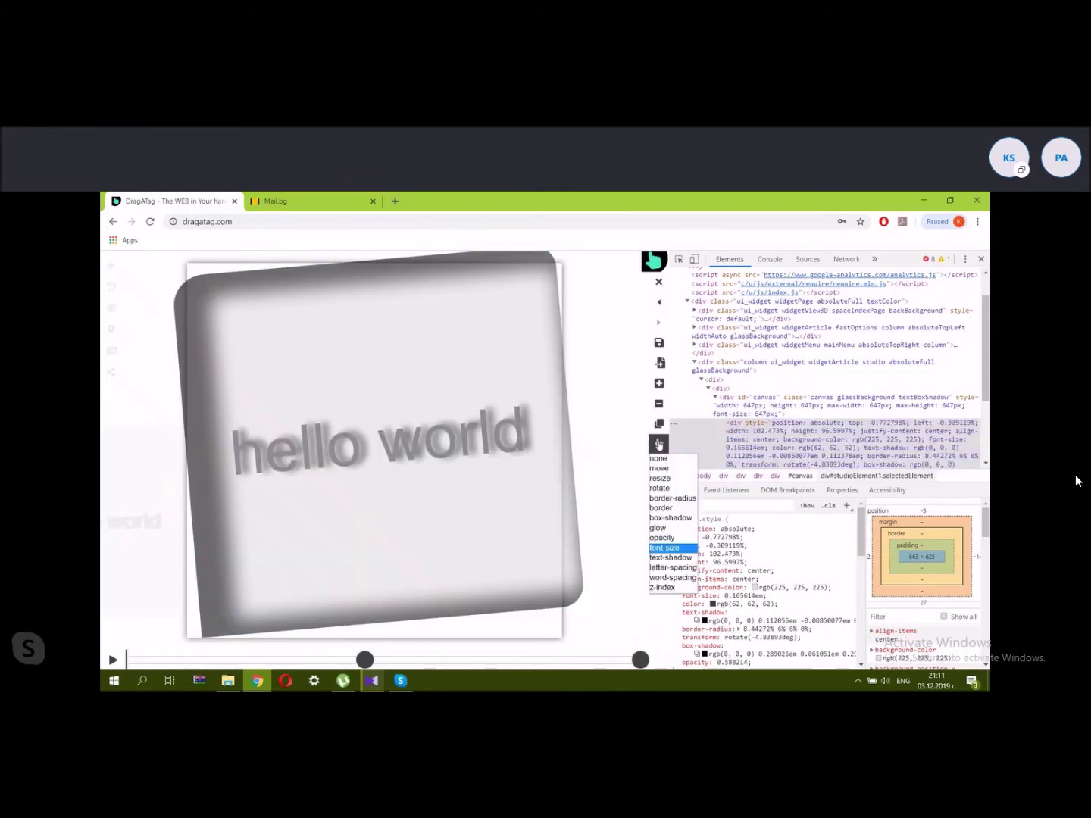
{"action": "left_click", "coordinate": [673, 568]}
{"action": "left_click_drag", "start_coordinate": [447, 419], "coordinate": [195, 240]}
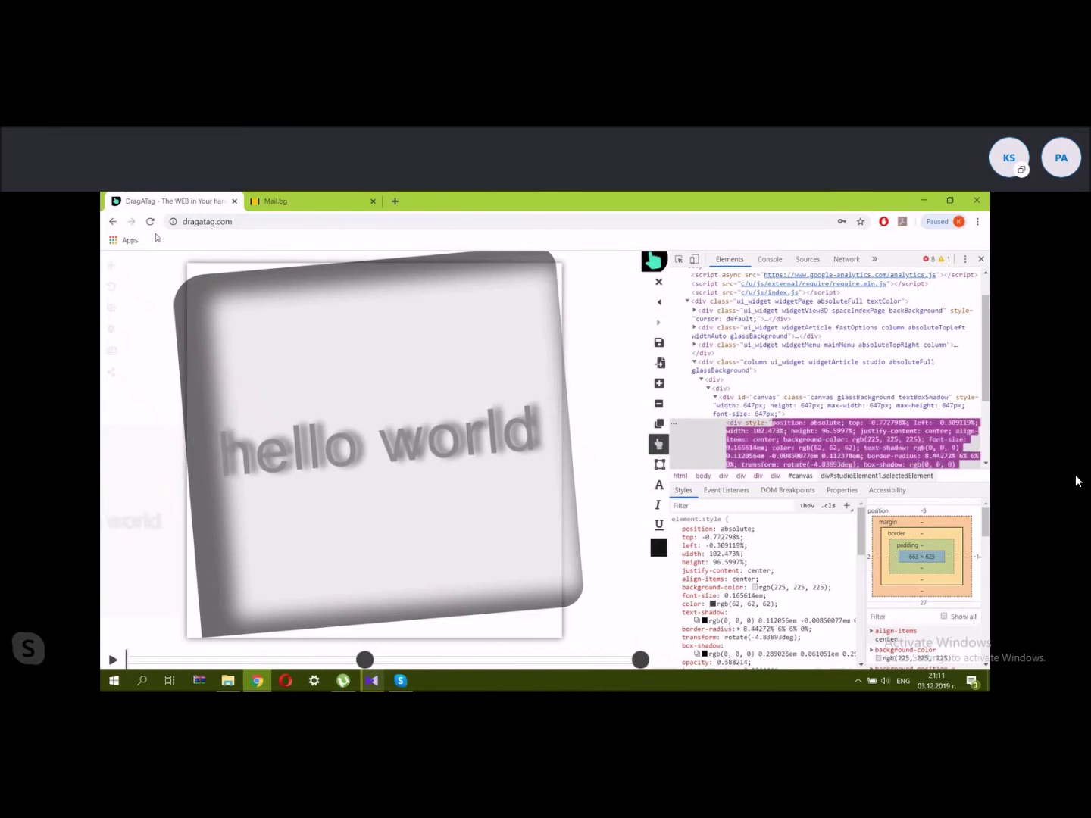
{"action": "left_click", "coordinate": [658, 444]}
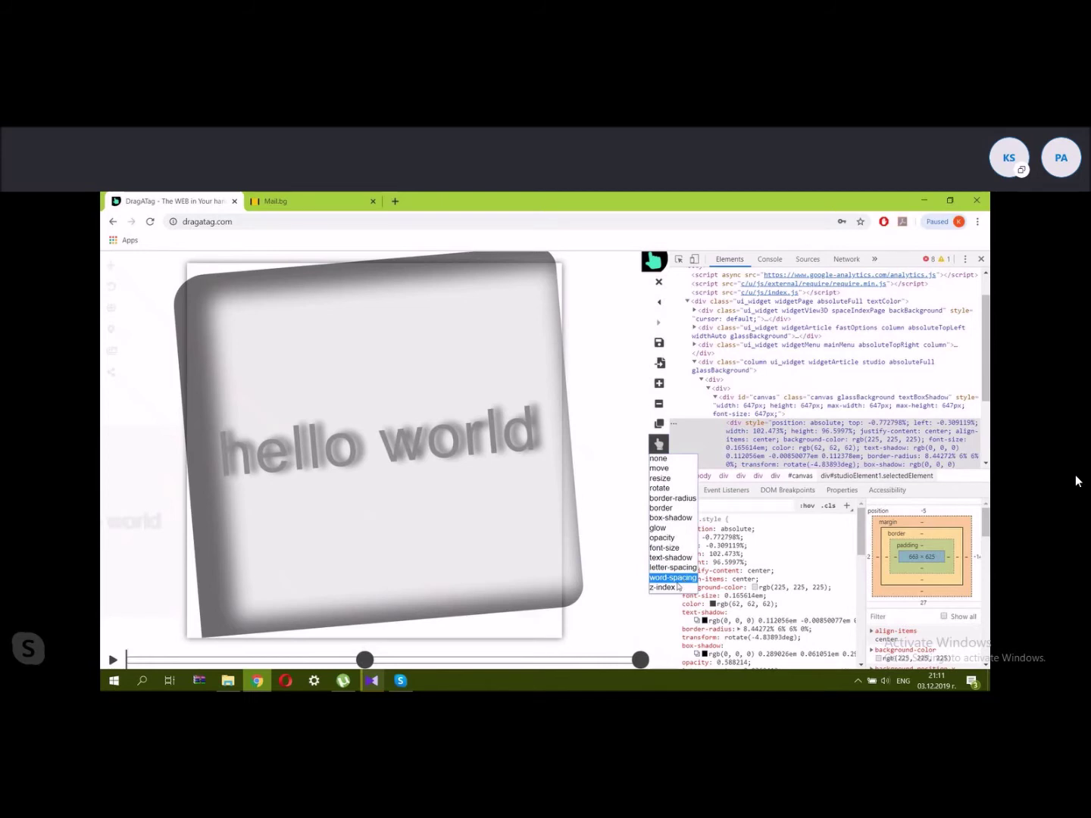
{"action": "left_click", "coordinate": [684, 580]}
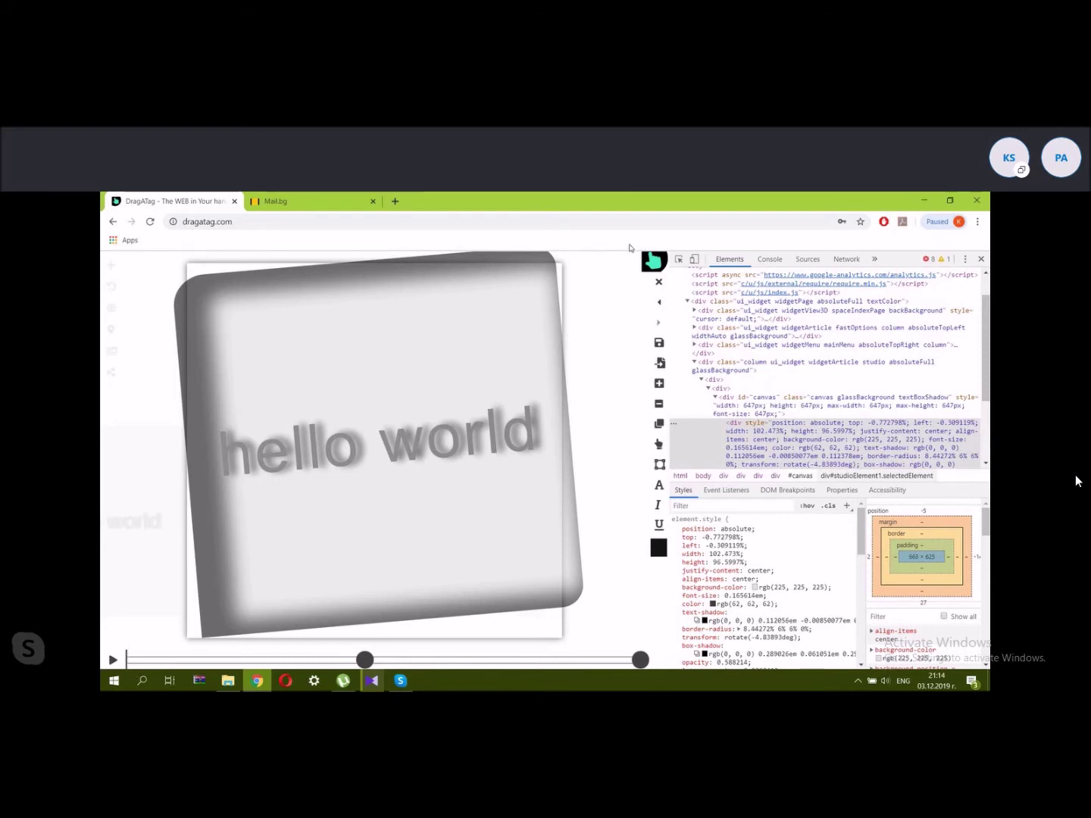
Start a new template record from the current "hello world" element.
{"action": "left_click", "coordinate": [660, 344]}
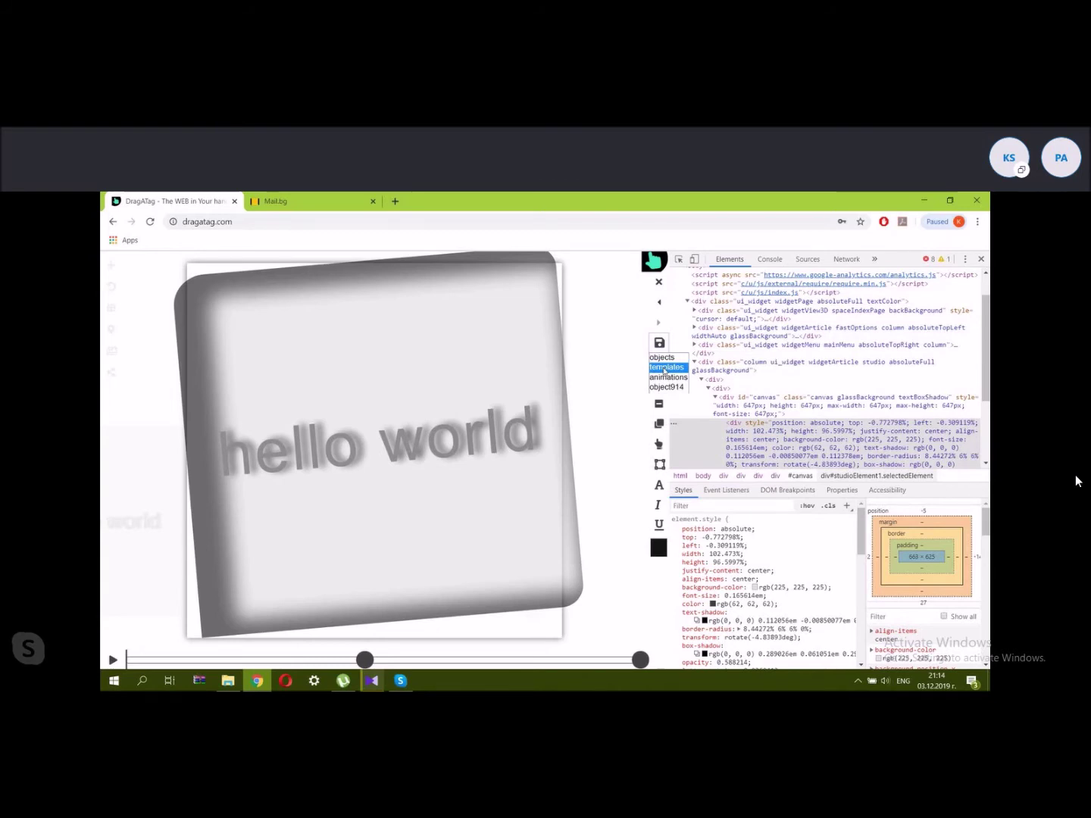
{"action": "left_click", "coordinate": [664, 369]}
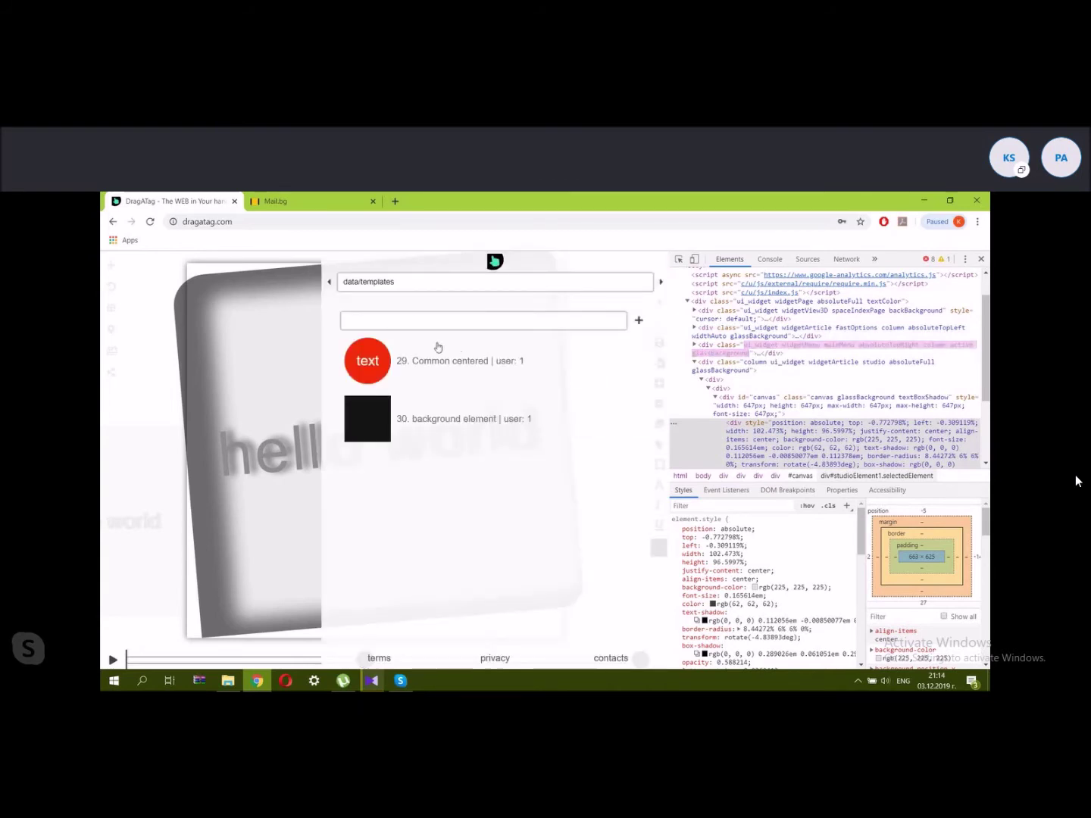
{"action": "left_click", "coordinate": [638, 321]}
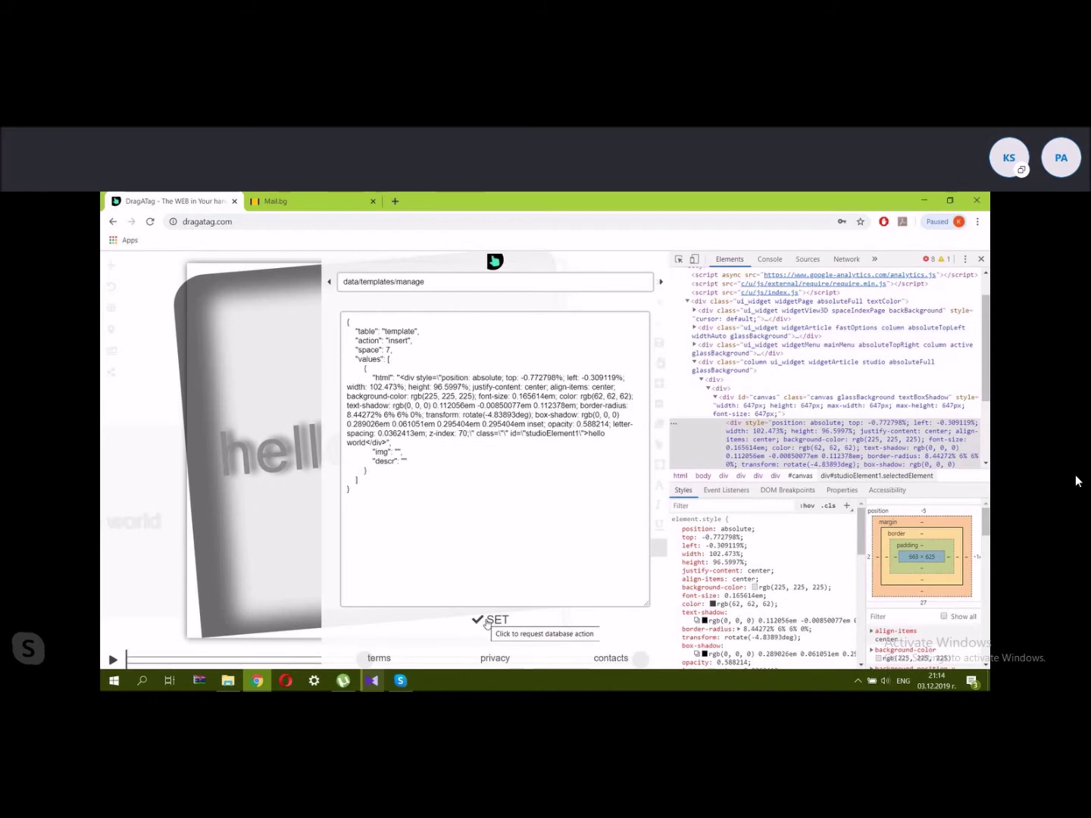
Describe the template as "my first cool template" and save it to the template database.
{"action": "mouse_move", "coordinate": [409, 462]}
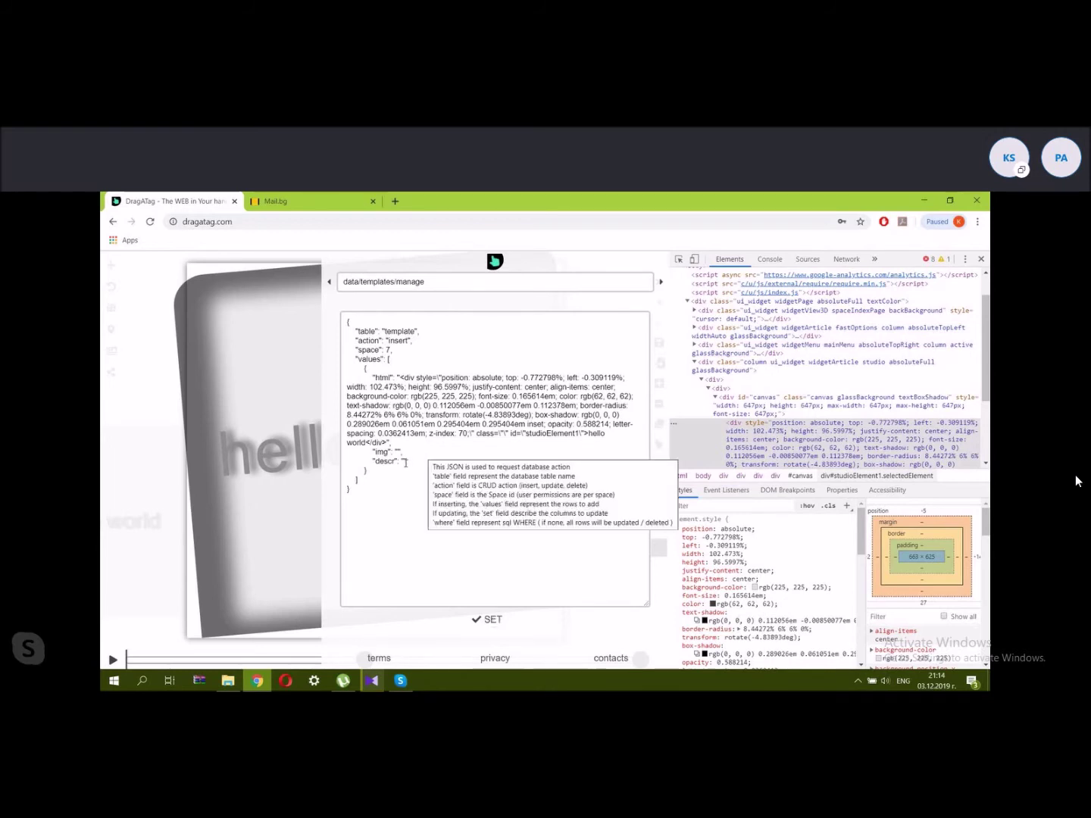
{"action": "left_click", "coordinate": [404, 462]}
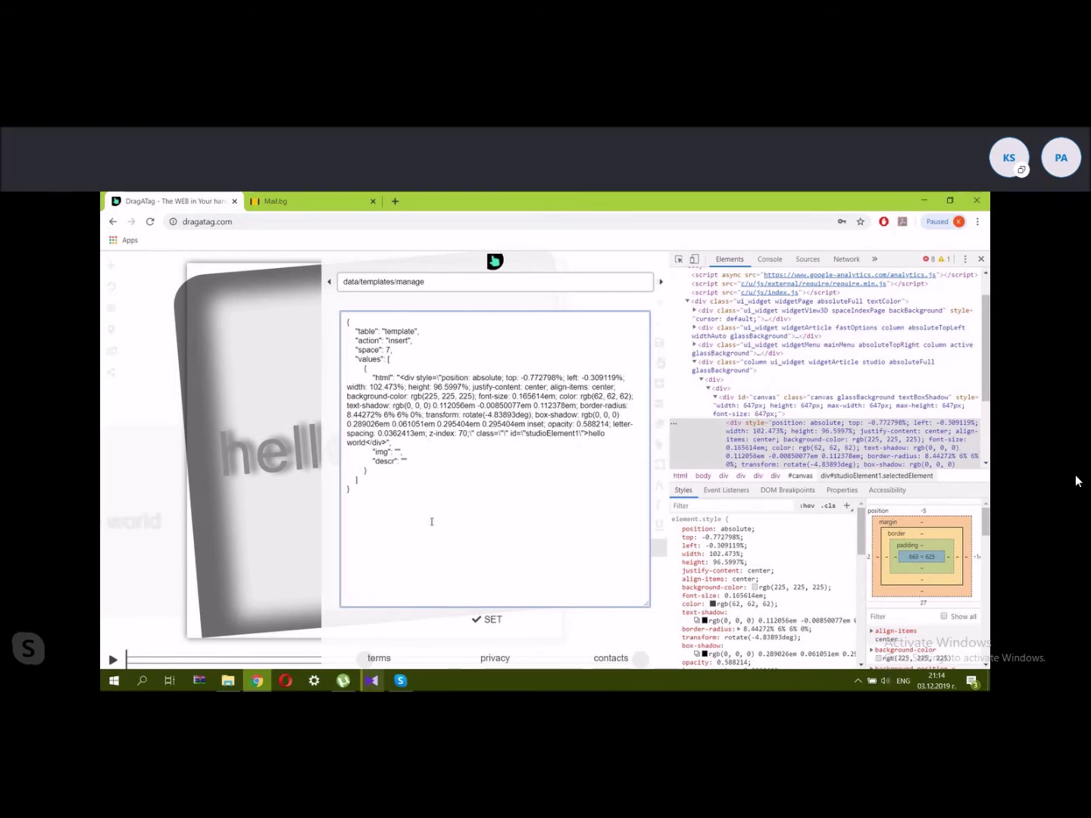
{"action": "type", "text": "my"}
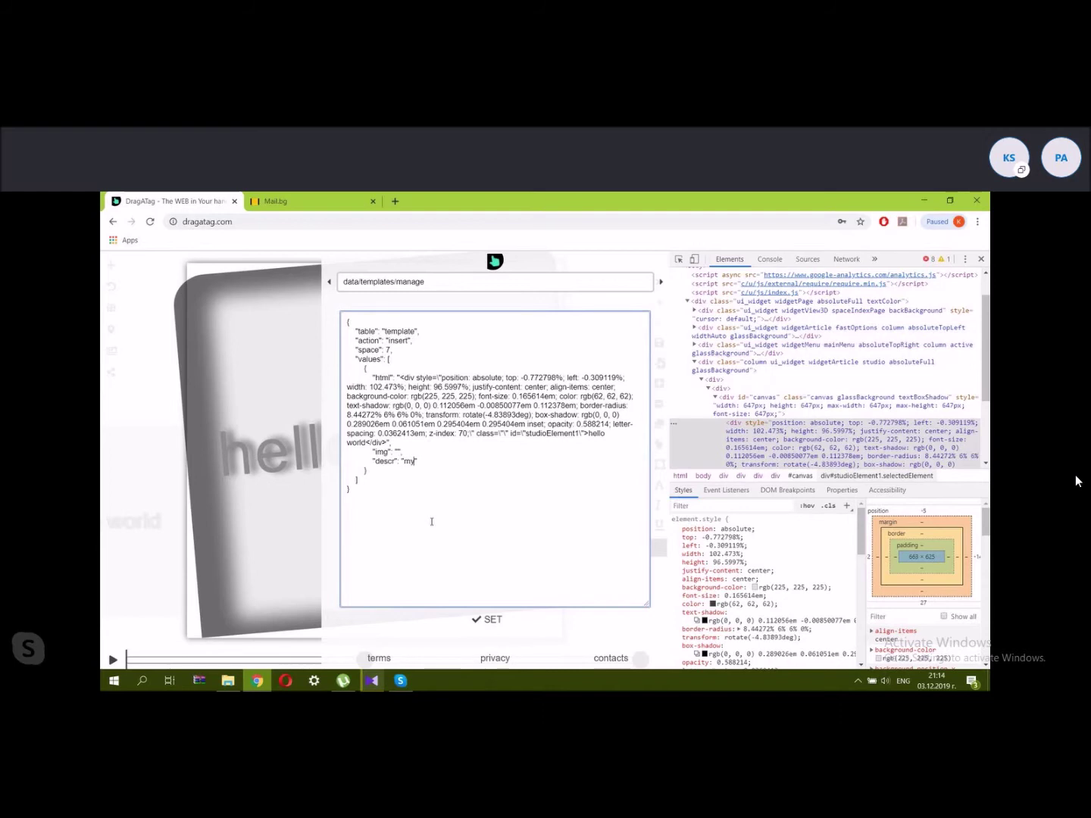
{"action": "type", "text": " first "}
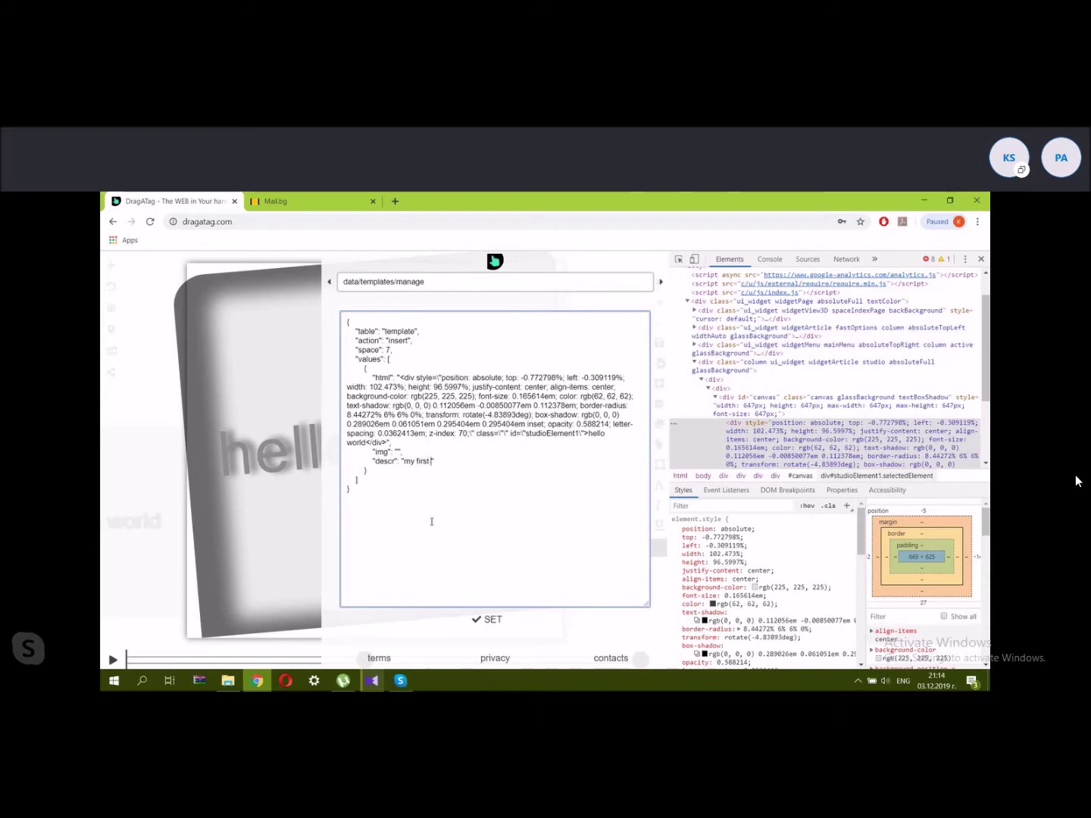
{"action": "type", "text": "t"}
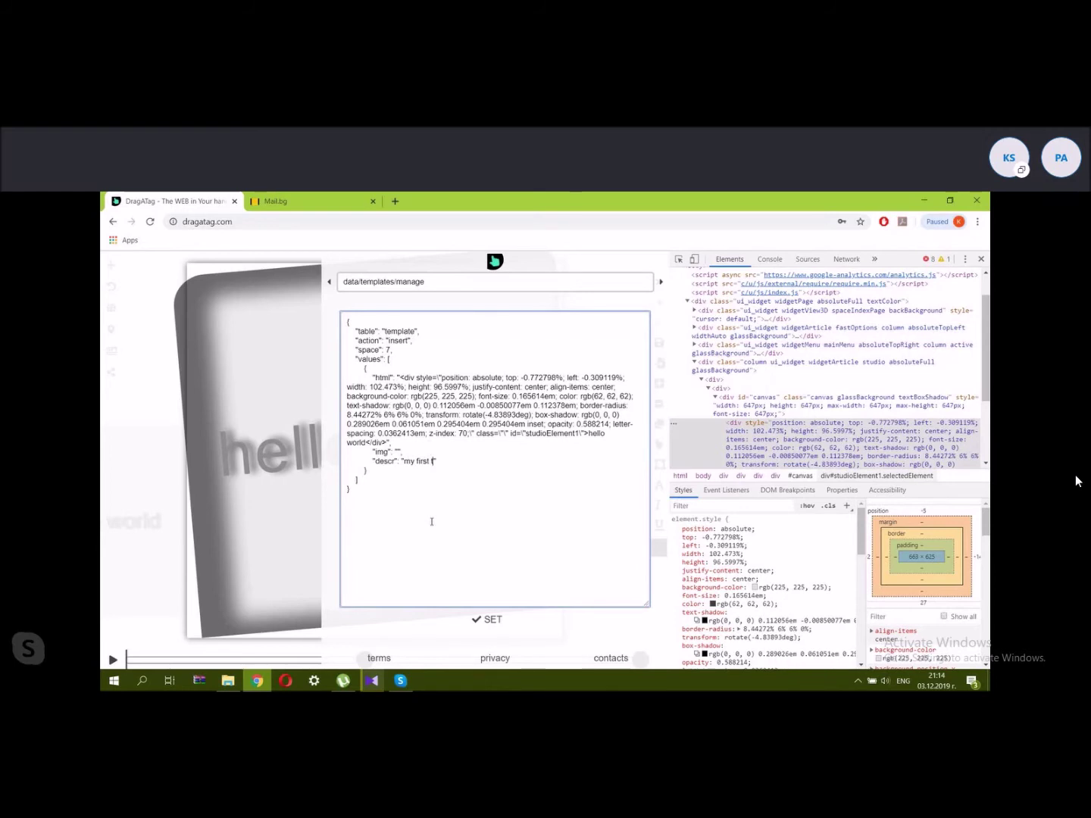
{"action": "key", "text": "BackSpace"}
{"action": "key", "text": "BackSpace"}
{"action": "type", "text": "r"}
{"action": "key", "text": "BackSpace"}
{"action": "type", "text": "fan"}
{"action": "key", "text": "BackSpace"}
{"action": "key", "text": "BackSpace"}
{"action": "type", "text": "cool !"}
{"action": "key", "text": "BackSpace"}
{"action": "type", "text": "te"}
{"action": "type", "text": "mp"}
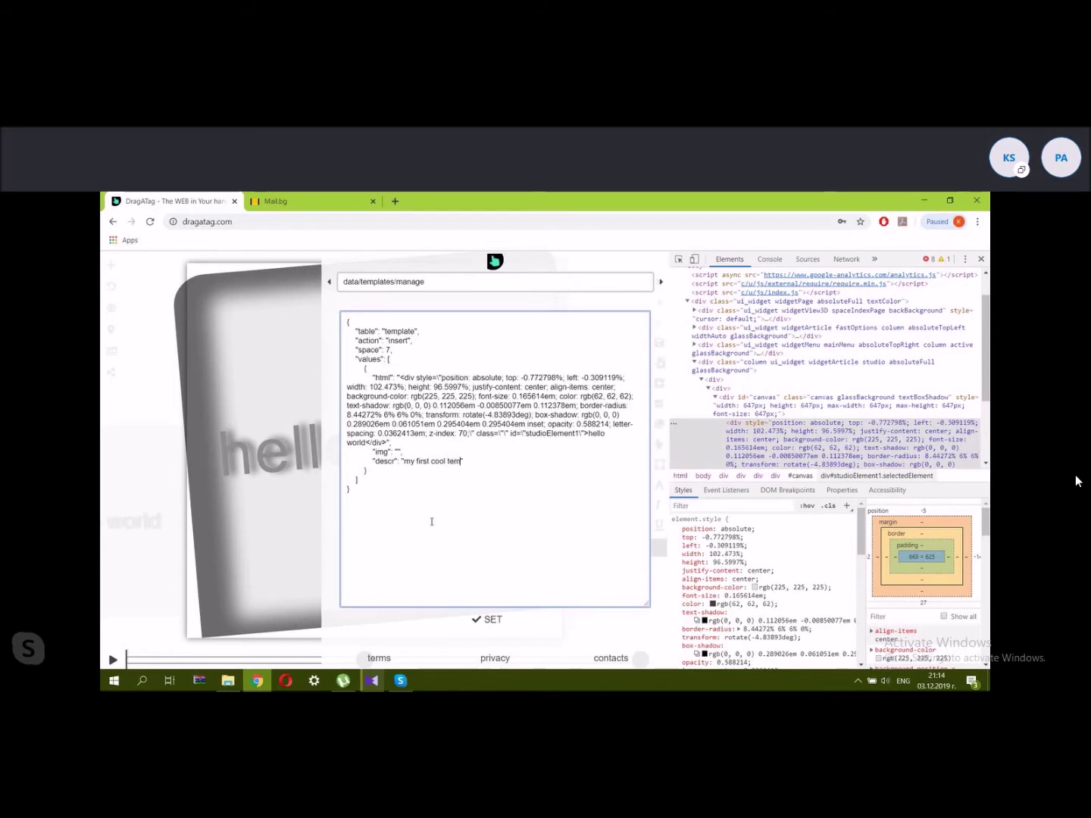
{"action": "type", "text": "late"}
{"action": "left_click", "coordinate": [484, 618]}
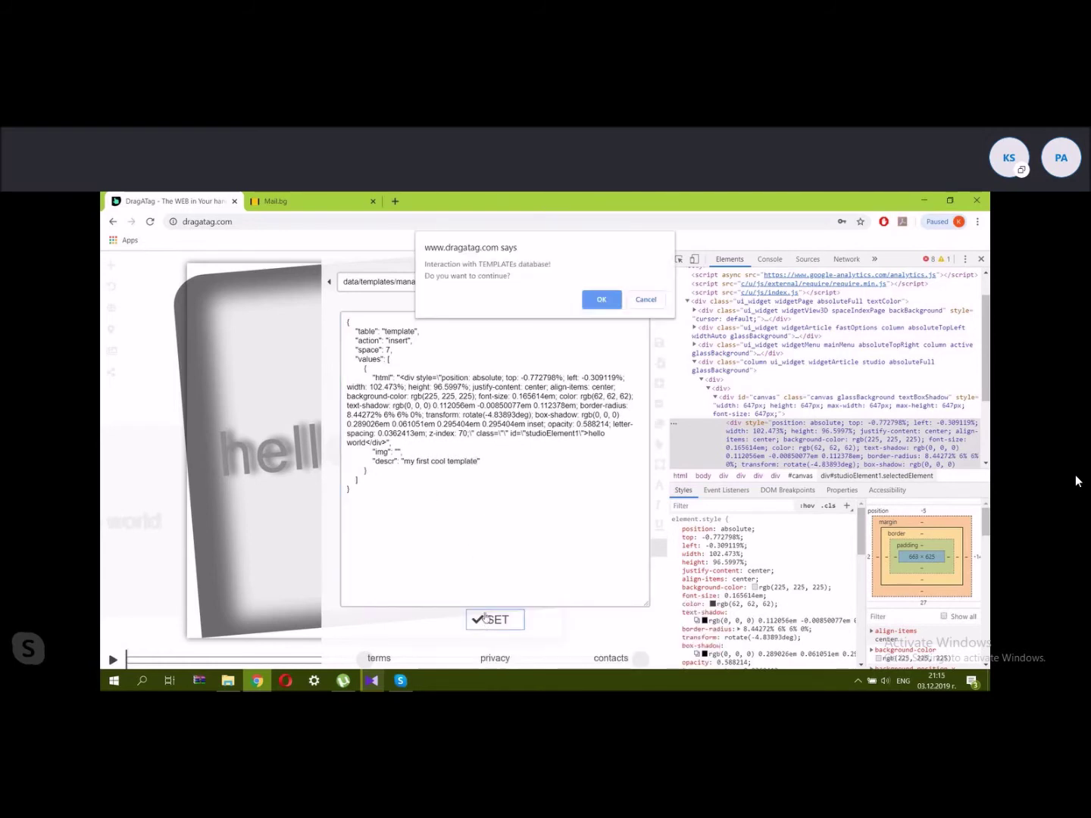
{"action": "left_click", "coordinate": [598, 301]}
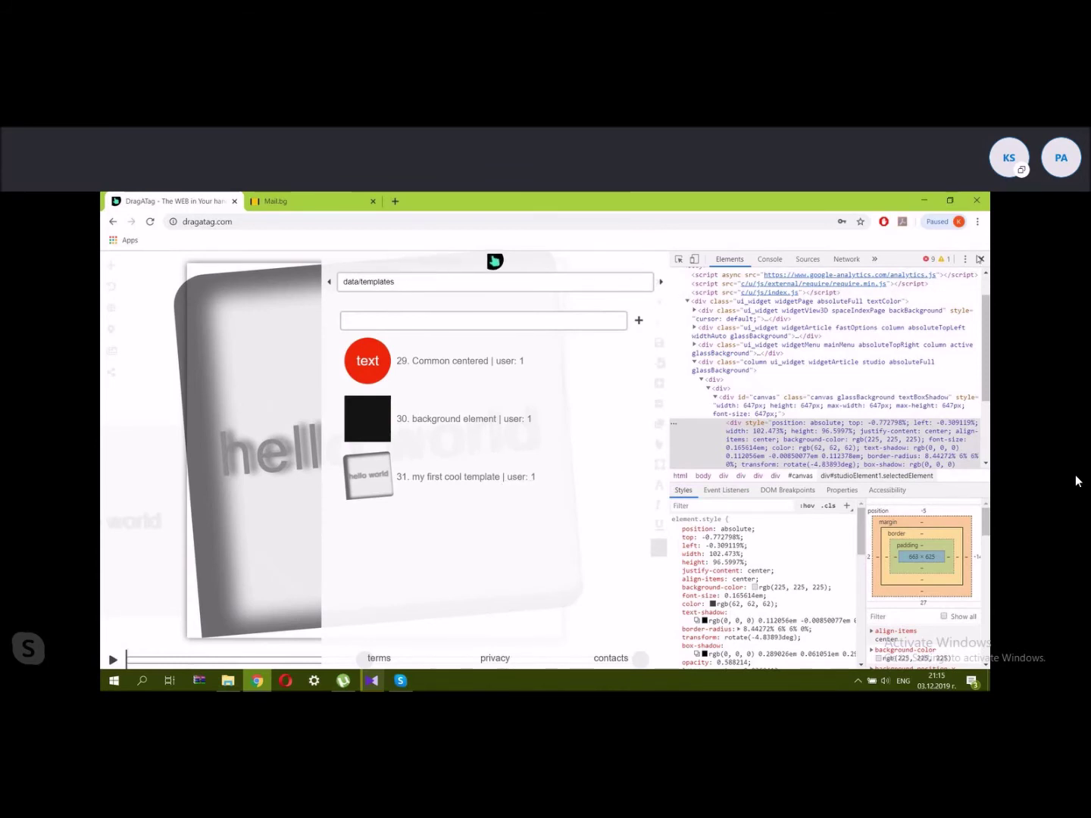
Close the developer tools and the studio, discarding the current canvas work.
{"action": "left_click", "coordinate": [981, 259]}
{"action": "left_click", "coordinate": [935, 267]}
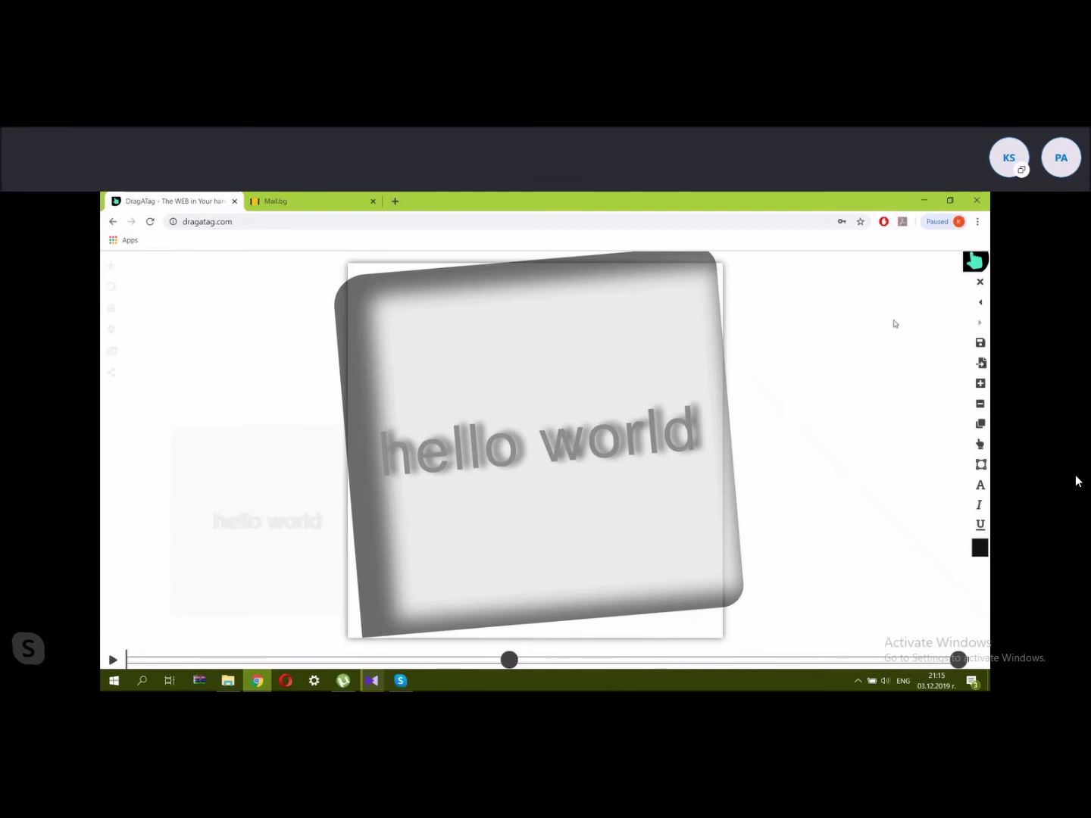
{"action": "left_click", "coordinate": [980, 282]}
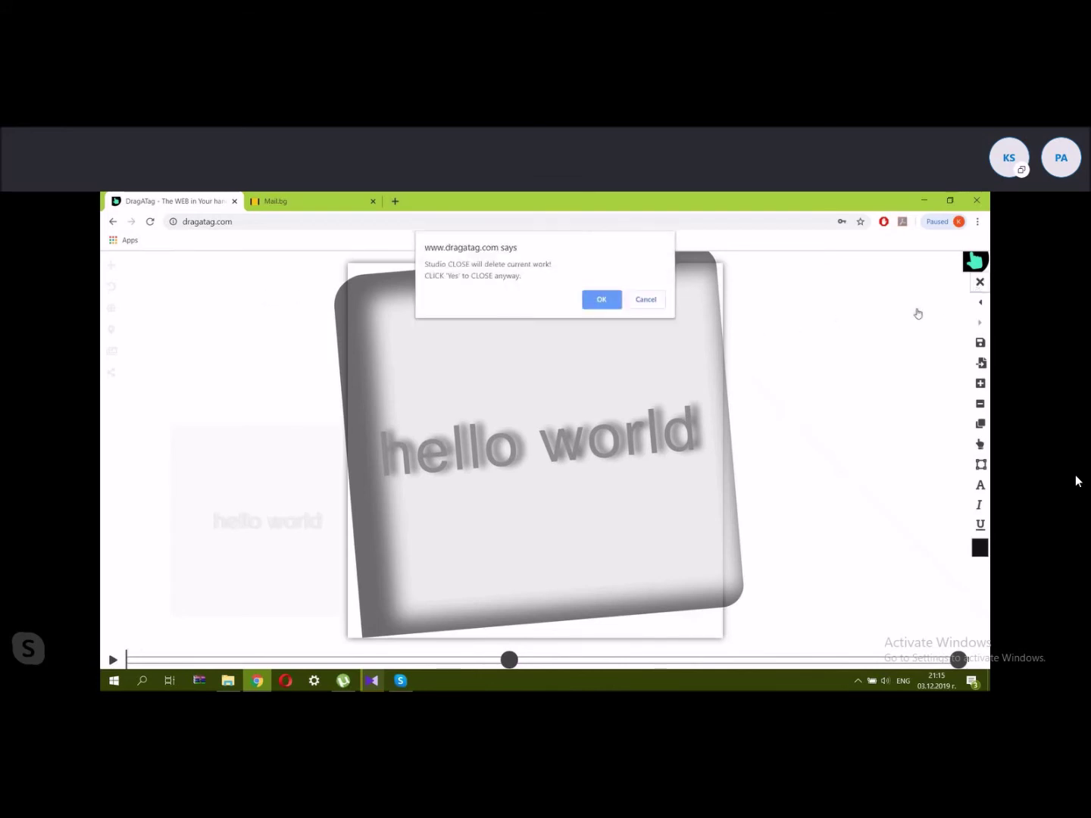
{"action": "left_click", "coordinate": [604, 298]}
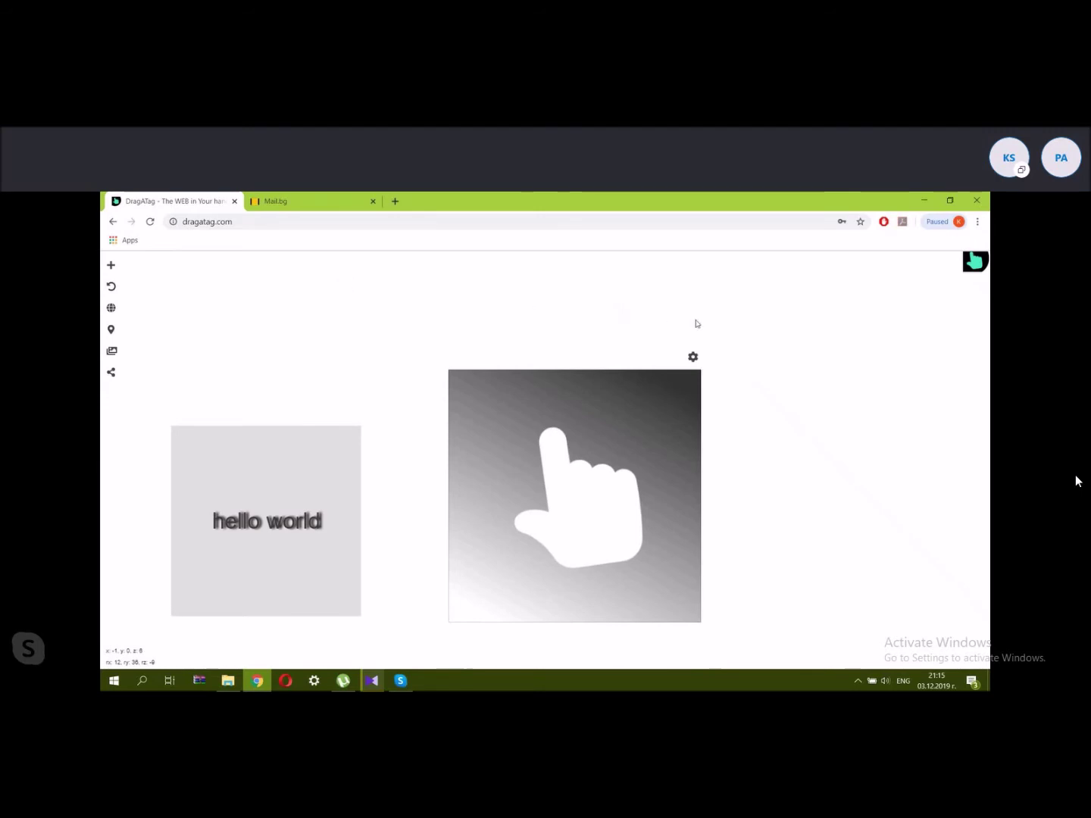
Open the studio from the options of the object with the white hand.
{"action": "left_click", "coordinate": [693, 357]}
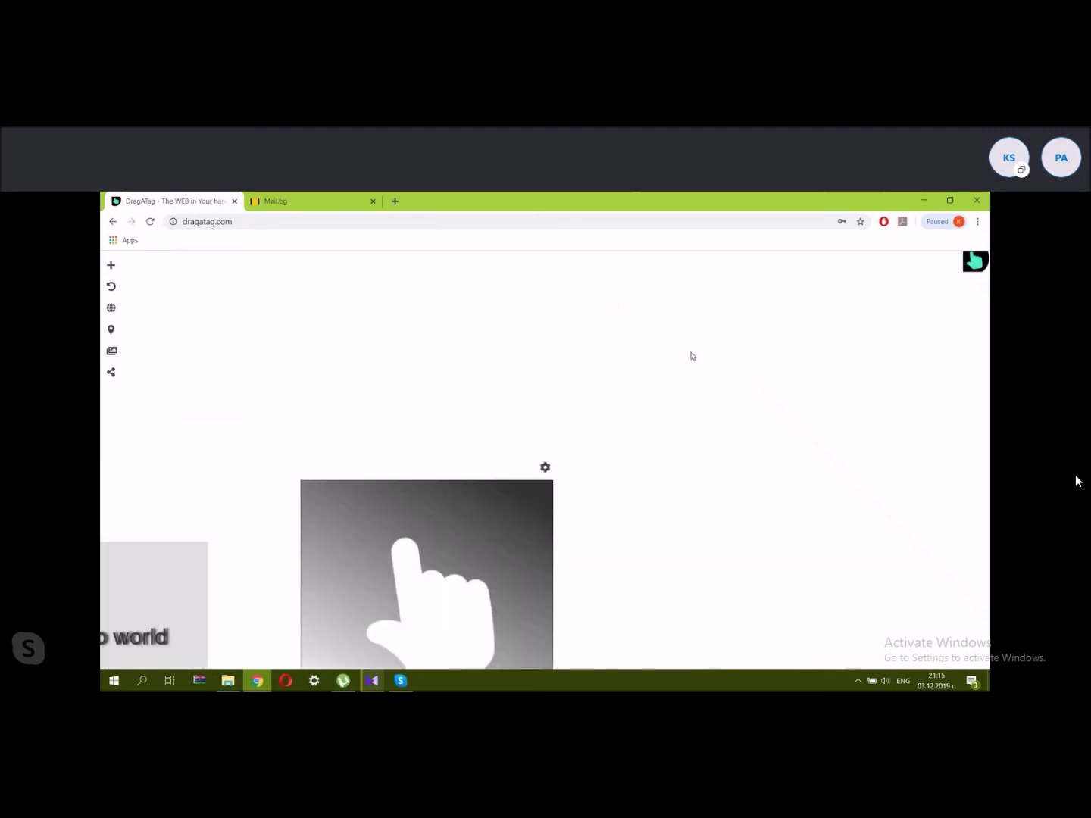
{"action": "left_click", "coordinate": [544, 468]}
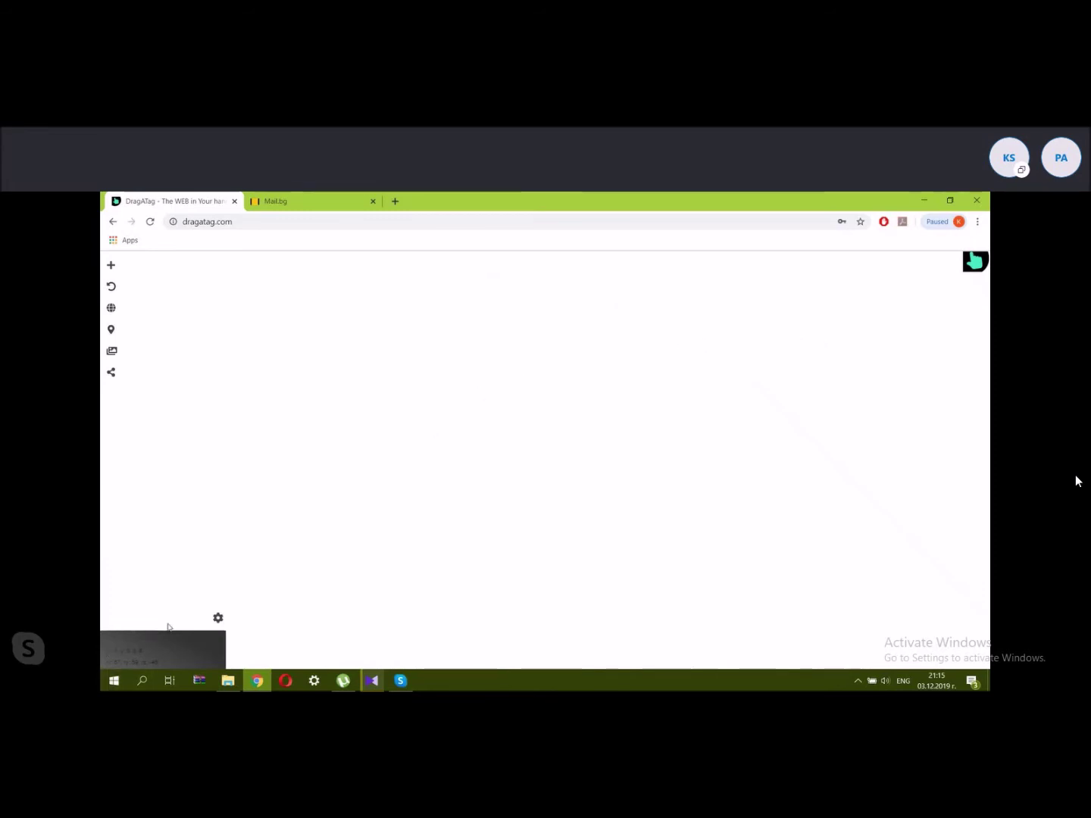
{"action": "left_click", "coordinate": [197, 642]}
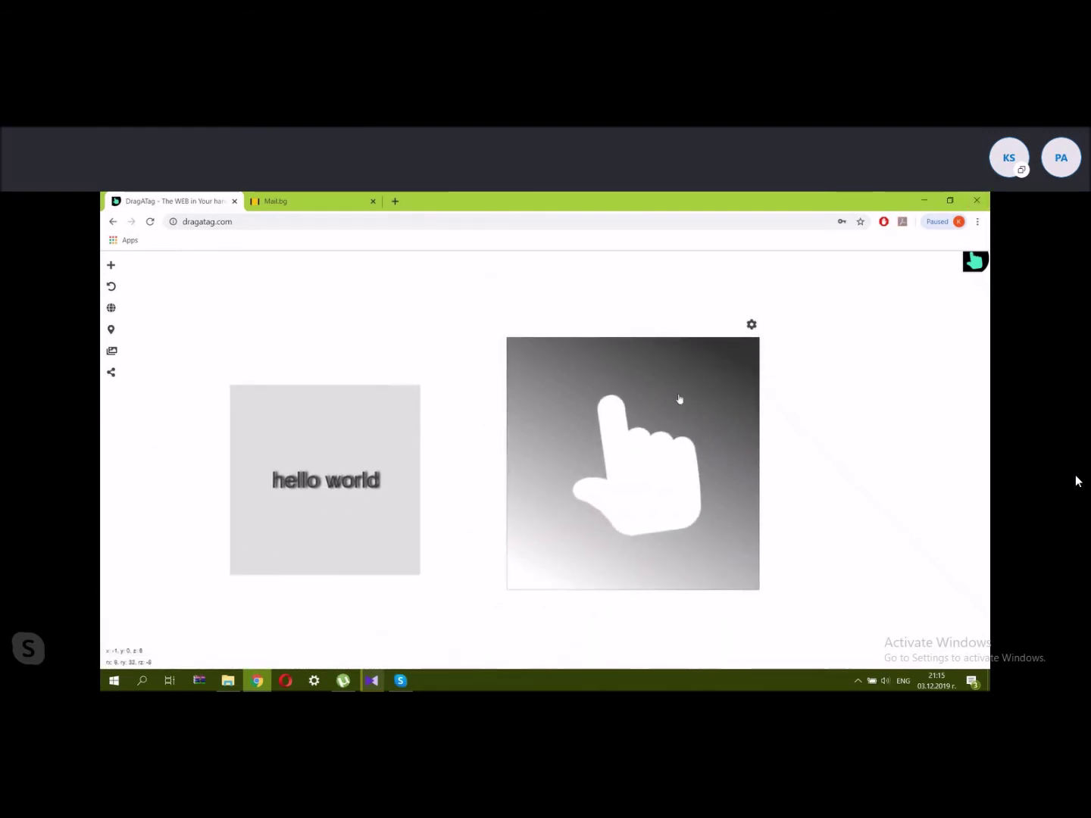
{"action": "left_click", "coordinate": [750, 331]}
{"action": "left_click", "coordinate": [747, 345]}
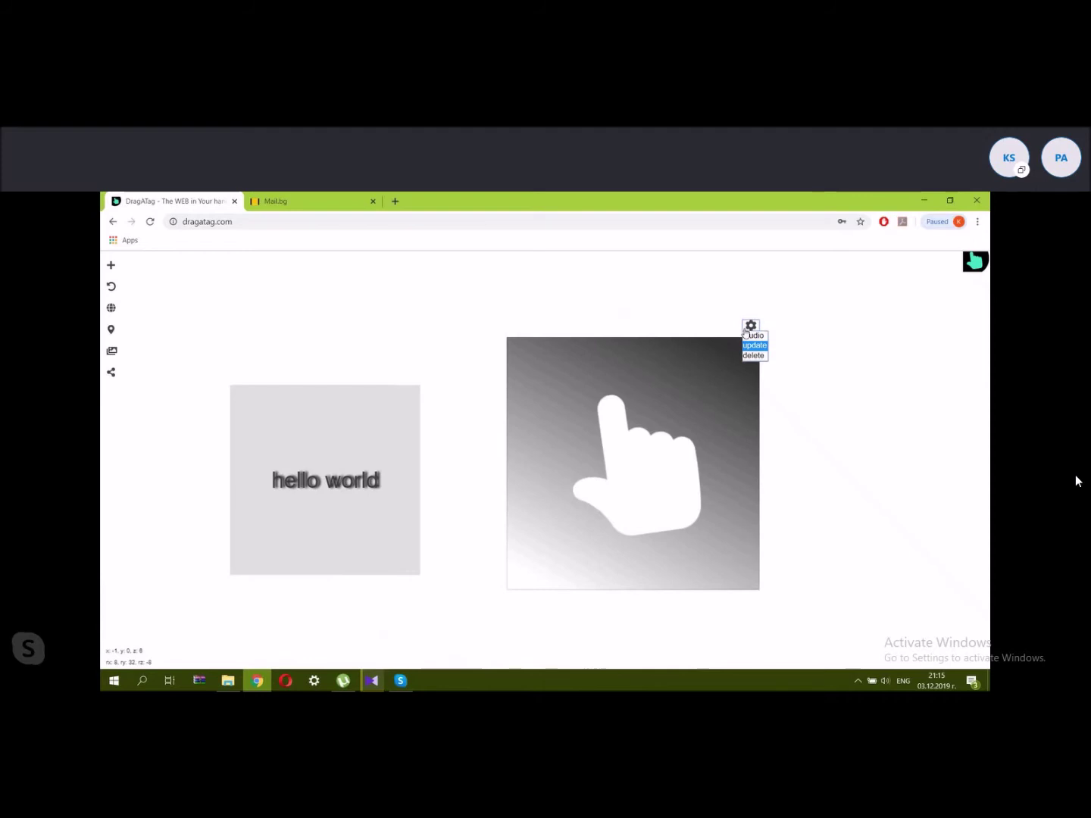
{"action": "left_click", "coordinate": [746, 334]}
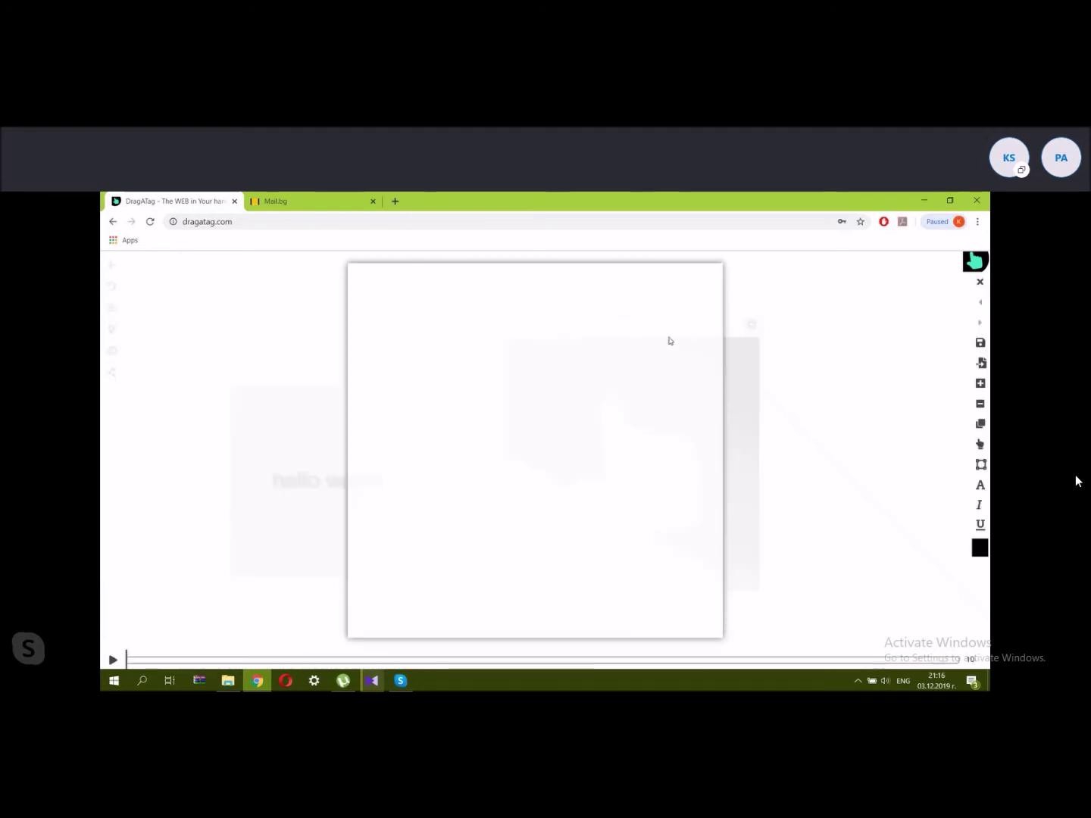
Add the "background element" template to the empty studio canvas.
{"action": "left_click", "coordinate": [981, 385]}
{"action": "left_click", "coordinate": [971, 398]}
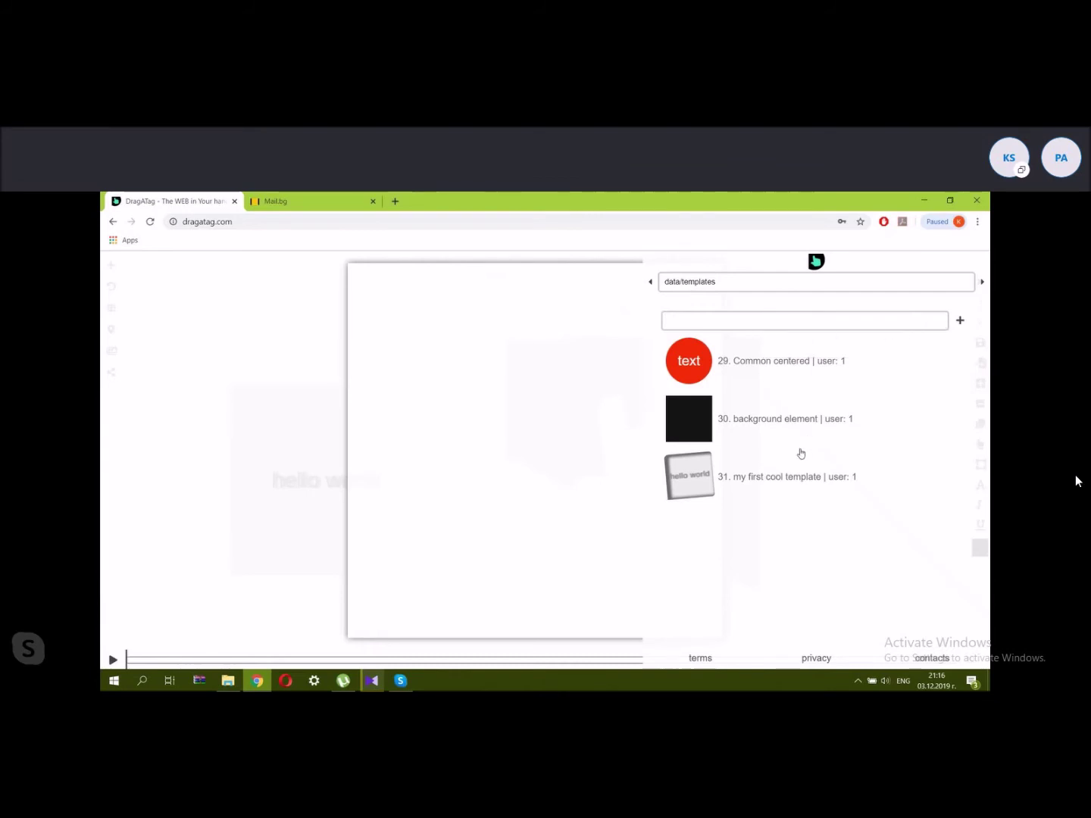
{"action": "left_click", "coordinate": [752, 421]}
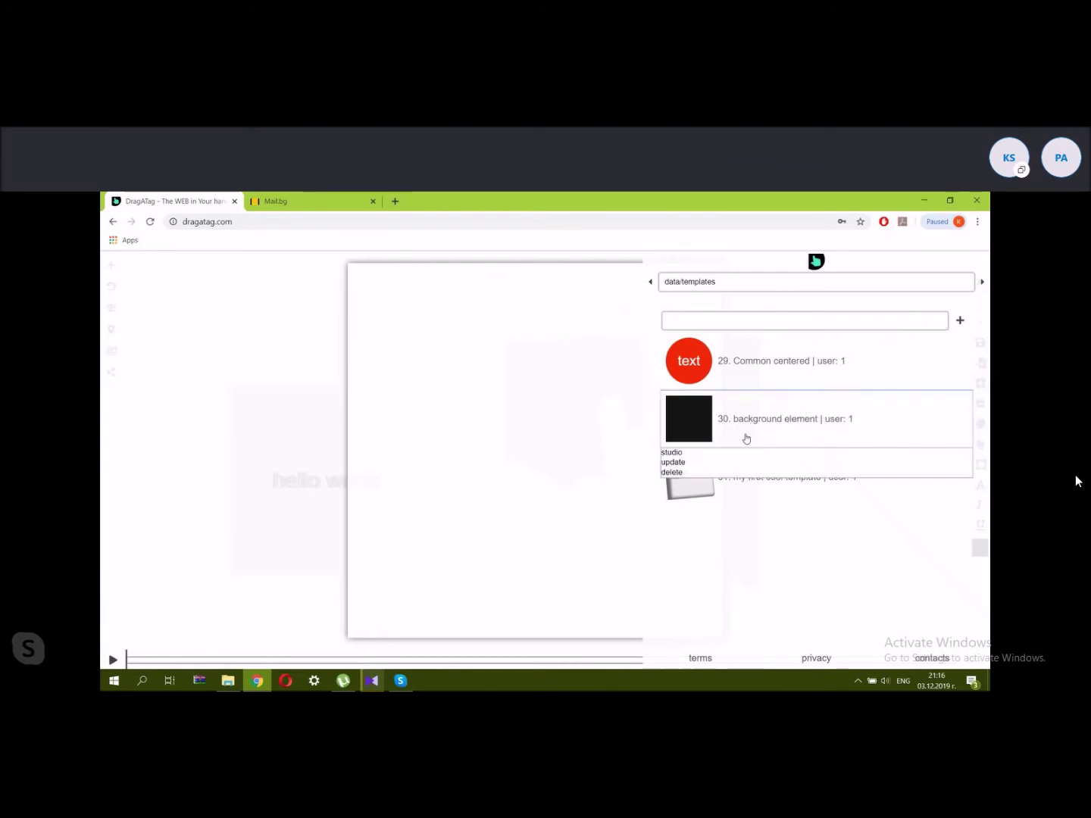
{"action": "left_click", "coordinate": [705, 461]}
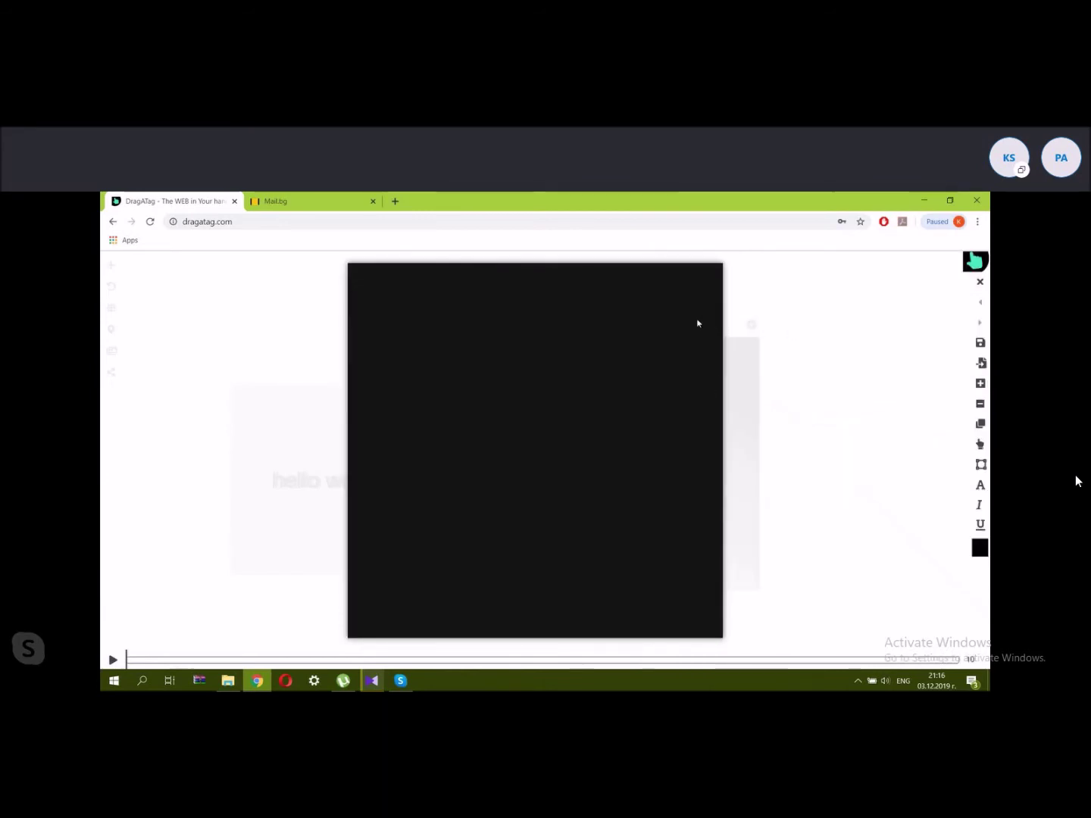
Select the black background and add a second "background element" from the templates.
{"action": "left_click", "coordinate": [586, 361]}
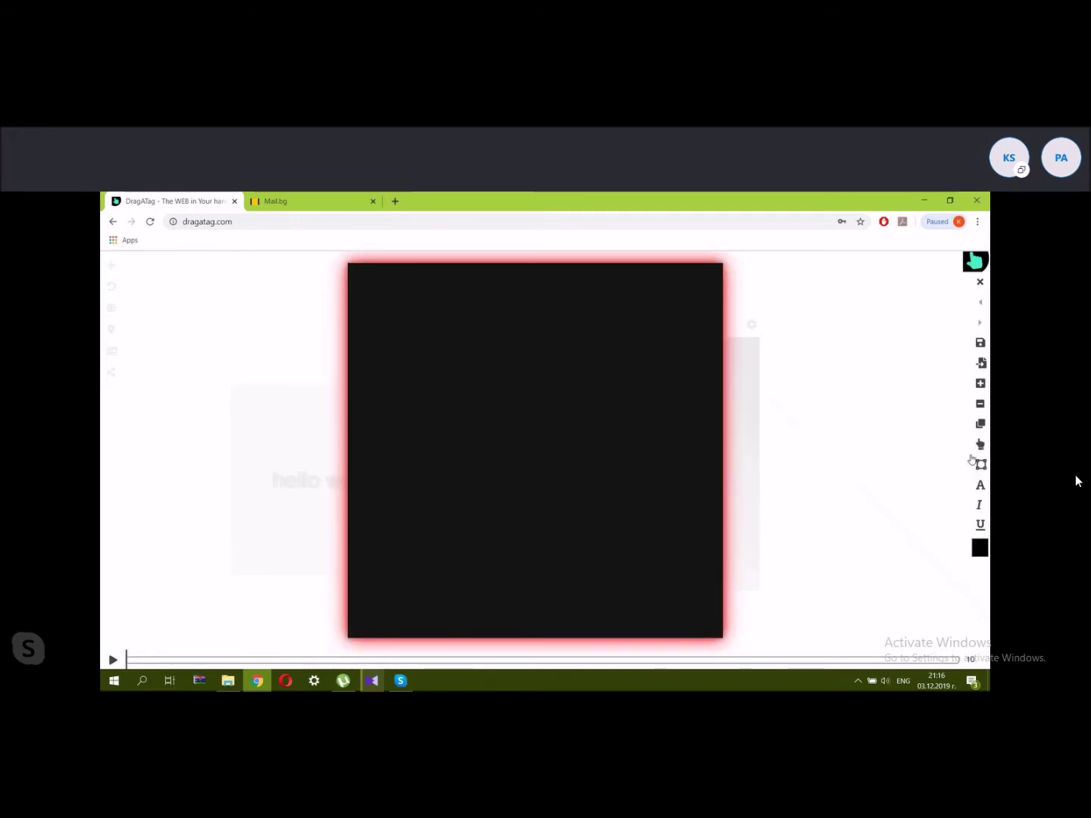
{"action": "left_click", "coordinate": [982, 404]}
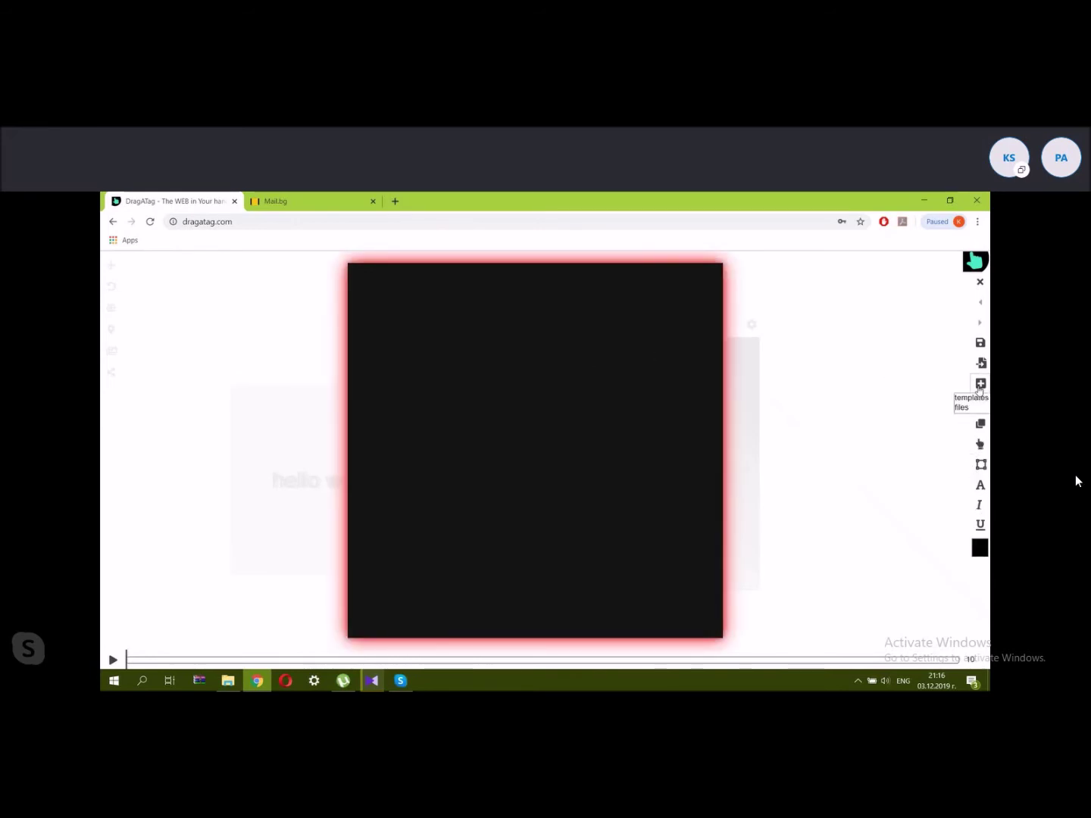
{"action": "left_click", "coordinate": [967, 400]}
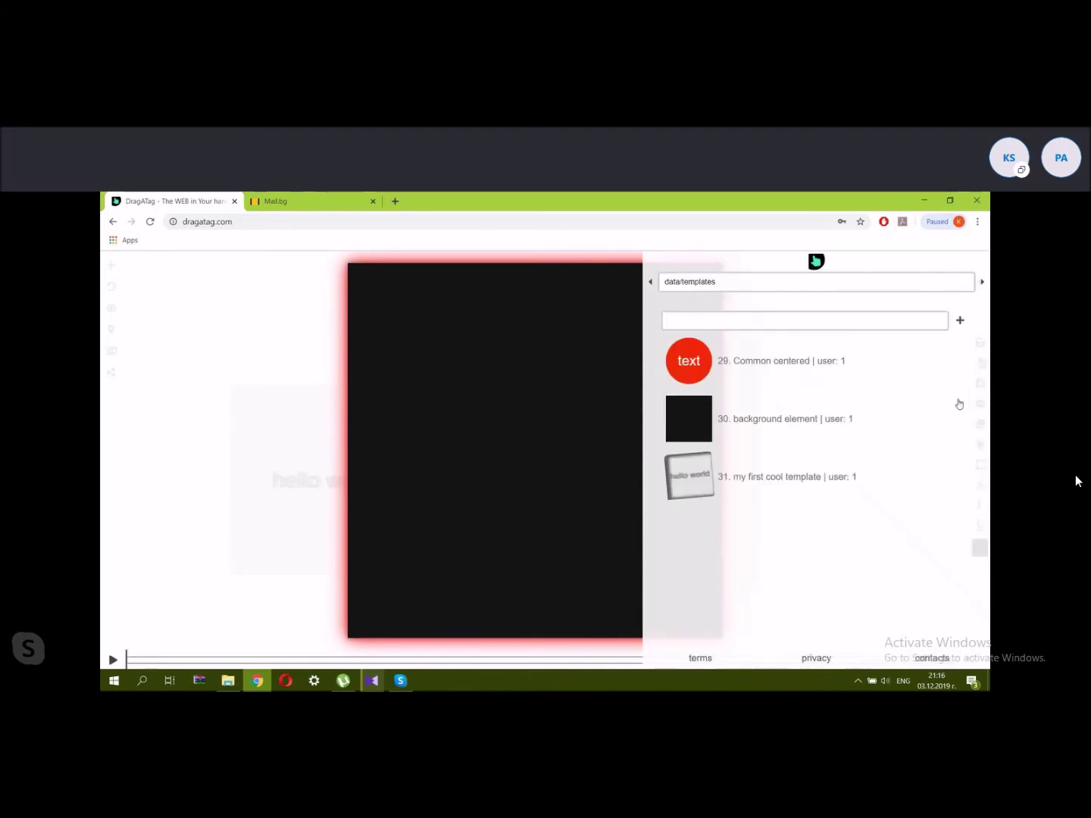
{"action": "left_click", "coordinate": [760, 419]}
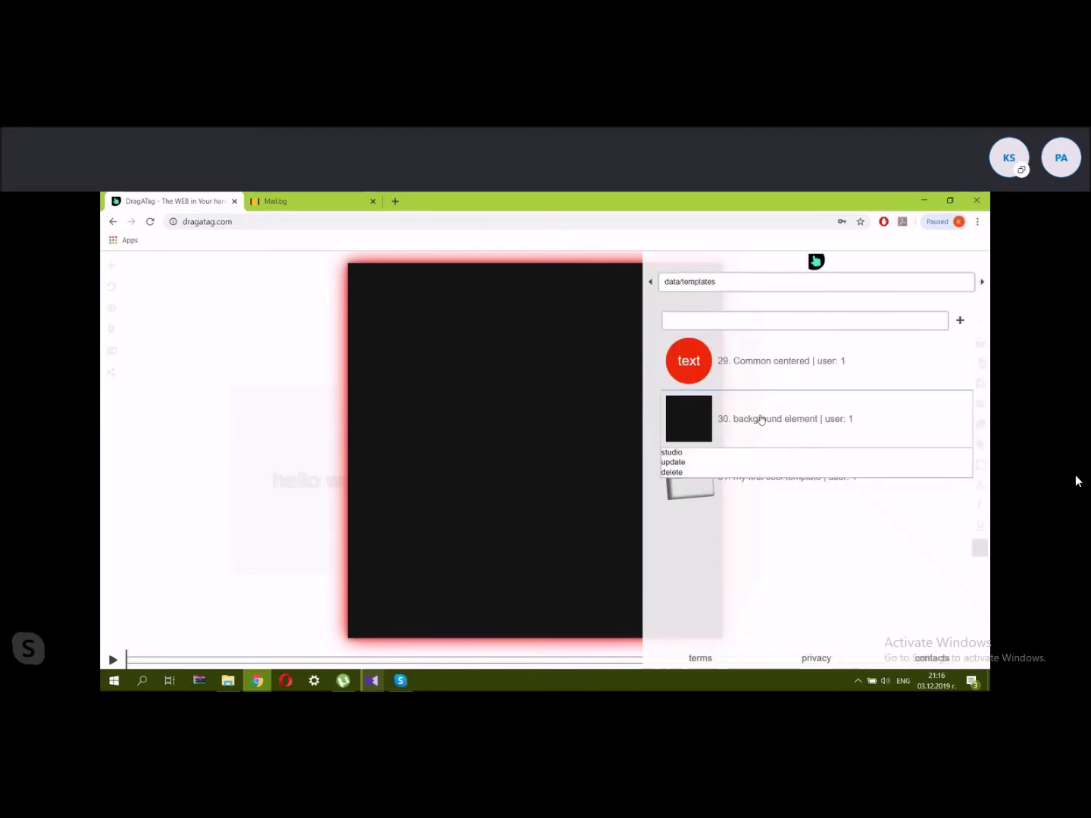
{"action": "left_click", "coordinate": [713, 453]}
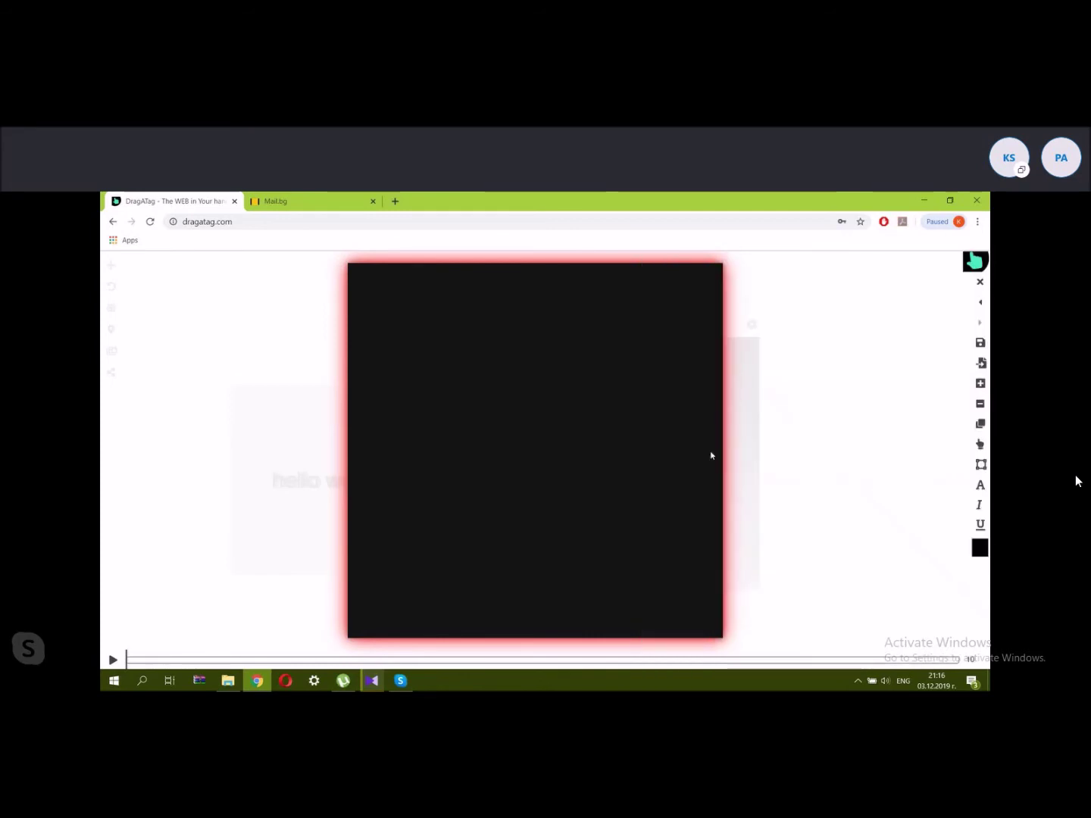
Select the black background element on the canvas and set the editing mode to resize.
{"action": "left_click", "coordinate": [867, 410]}
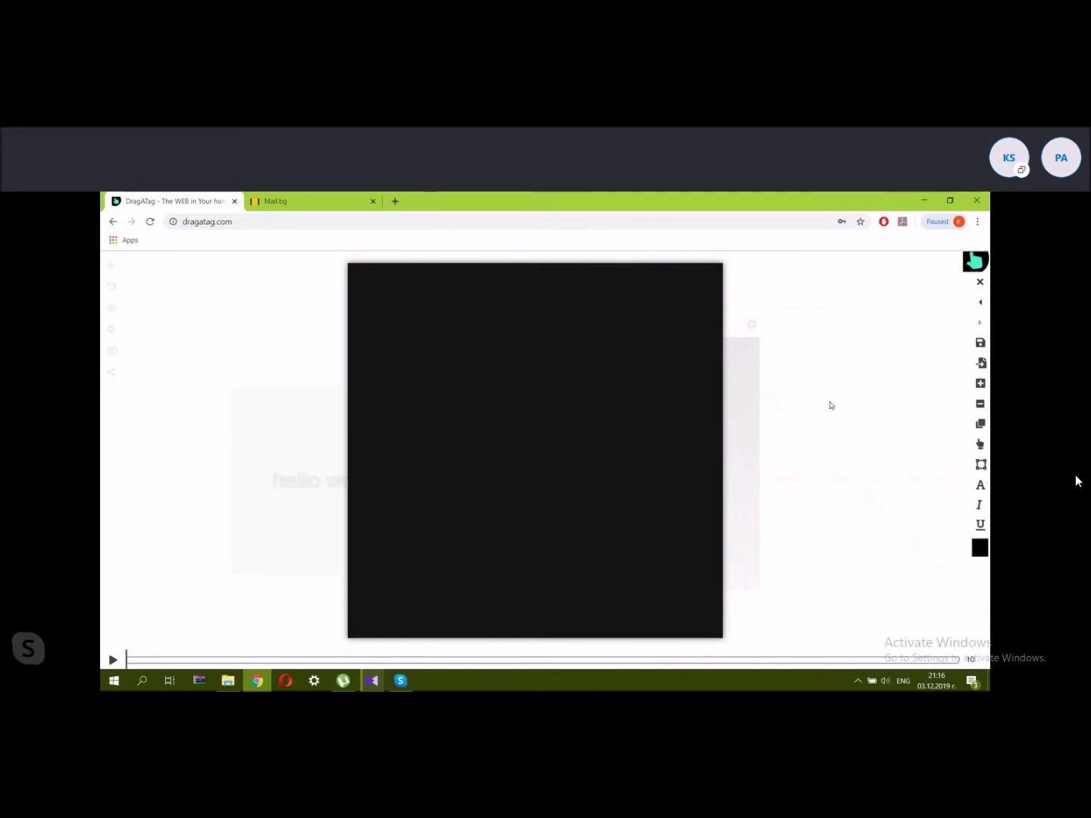
{"action": "left_click", "coordinate": [557, 367]}
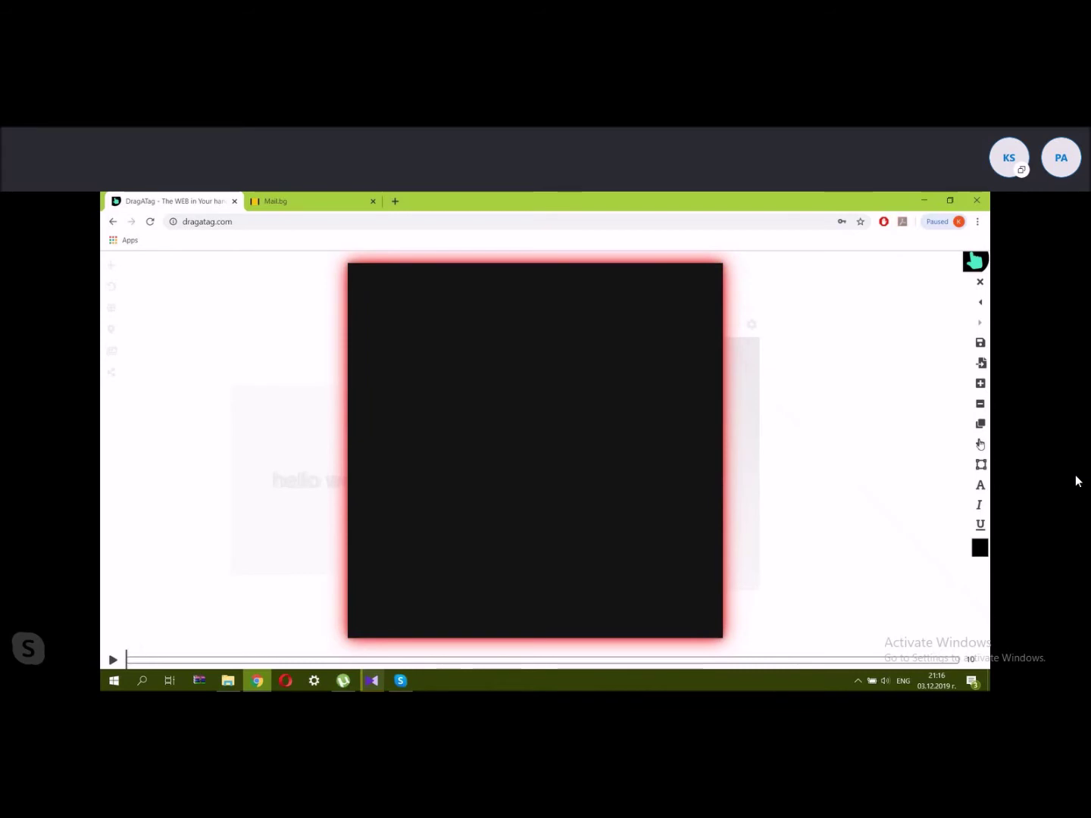
{"action": "left_click", "coordinate": [980, 445]}
{"action": "left_click", "coordinate": [963, 479]}
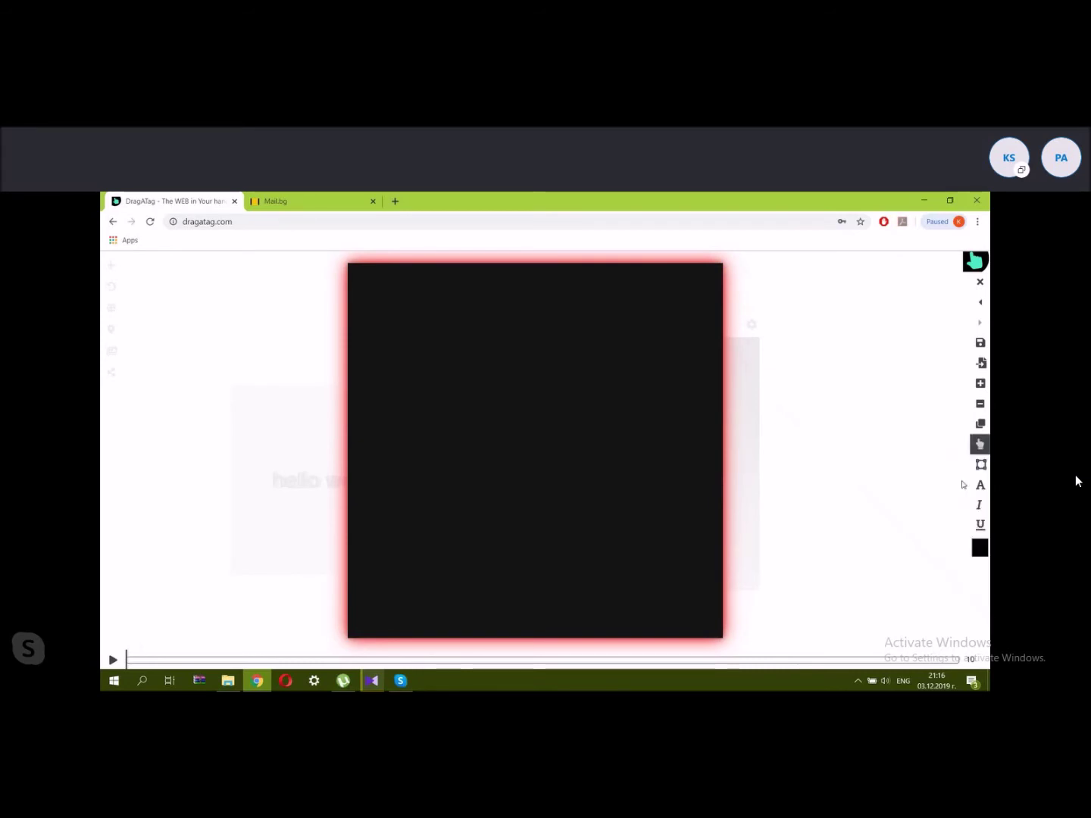
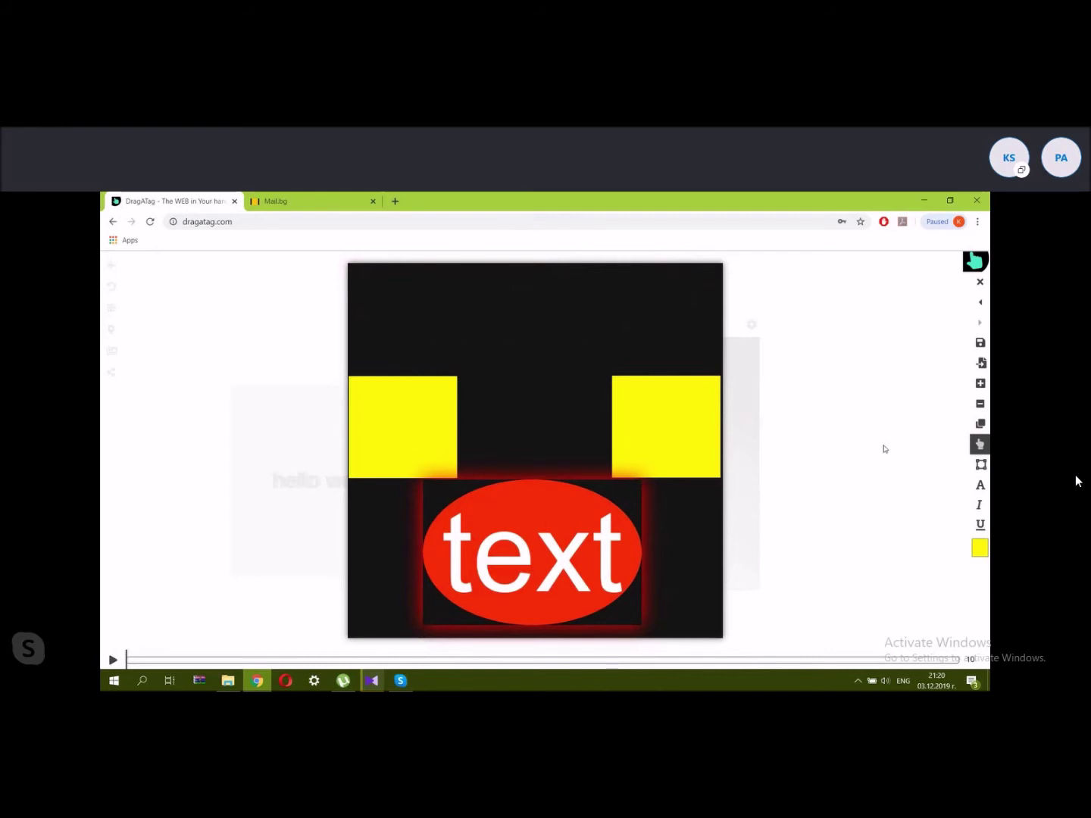
Resize the right yellow square to a larger rectangle, about 55% wide and 49% high relative to the black background.
{"action": "left_click", "coordinate": [845, 453]}
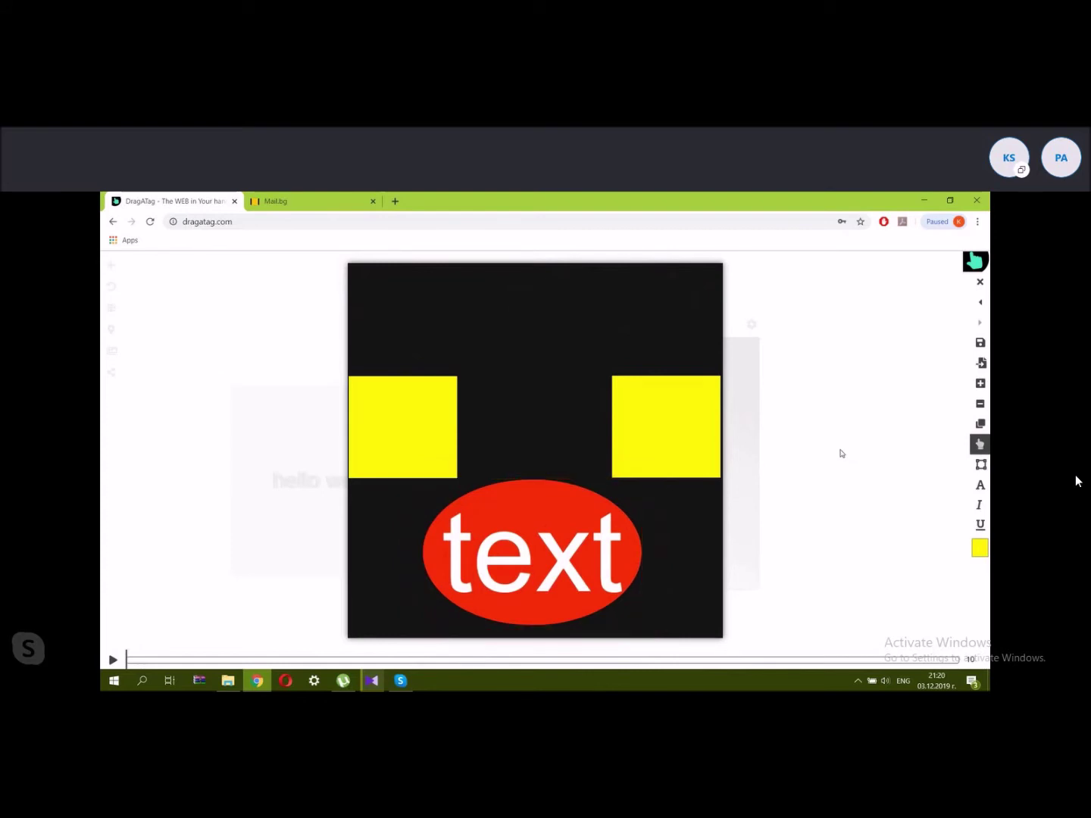
{"action": "left_click", "coordinate": [658, 423]}
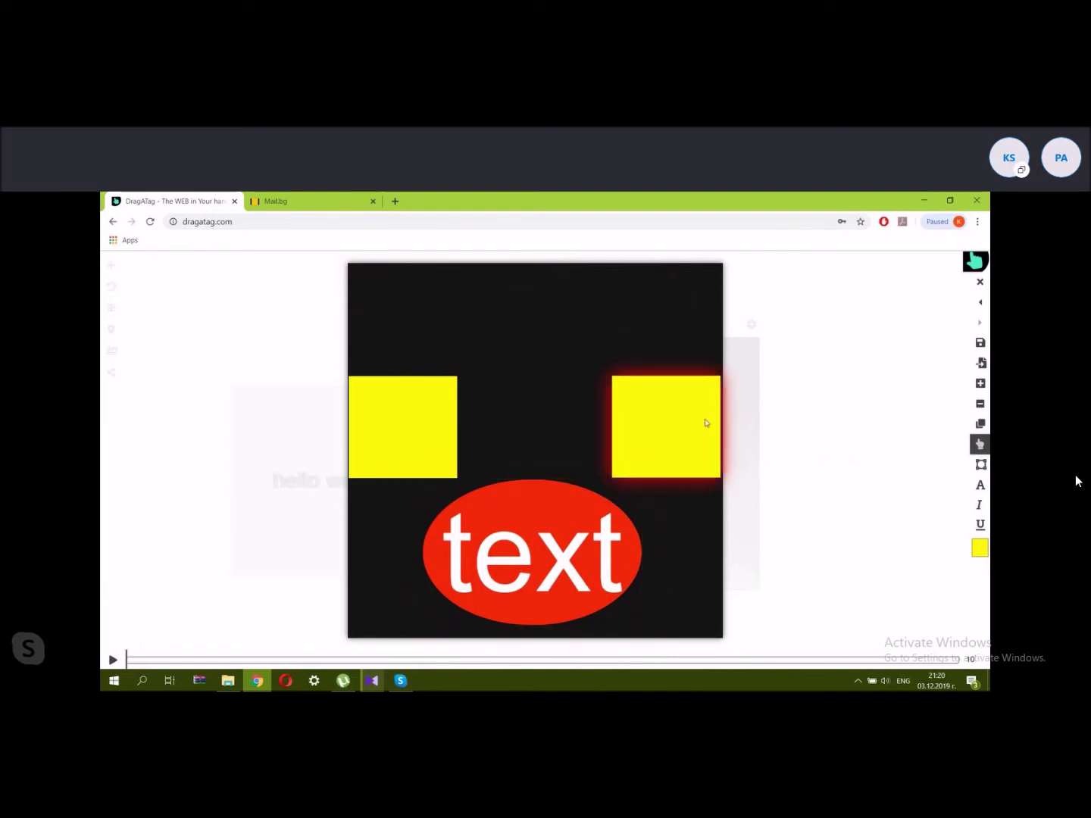
{"action": "left_click", "coordinate": [981, 445]}
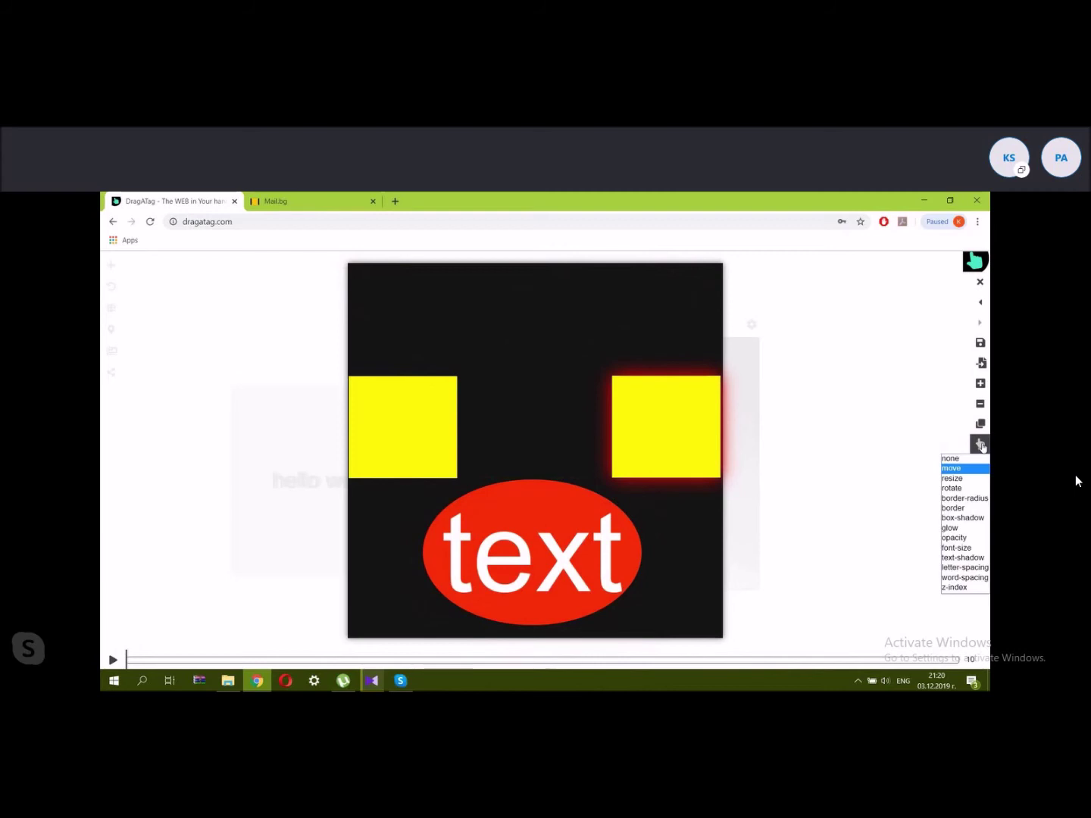
{"action": "left_click", "coordinate": [951, 479]}
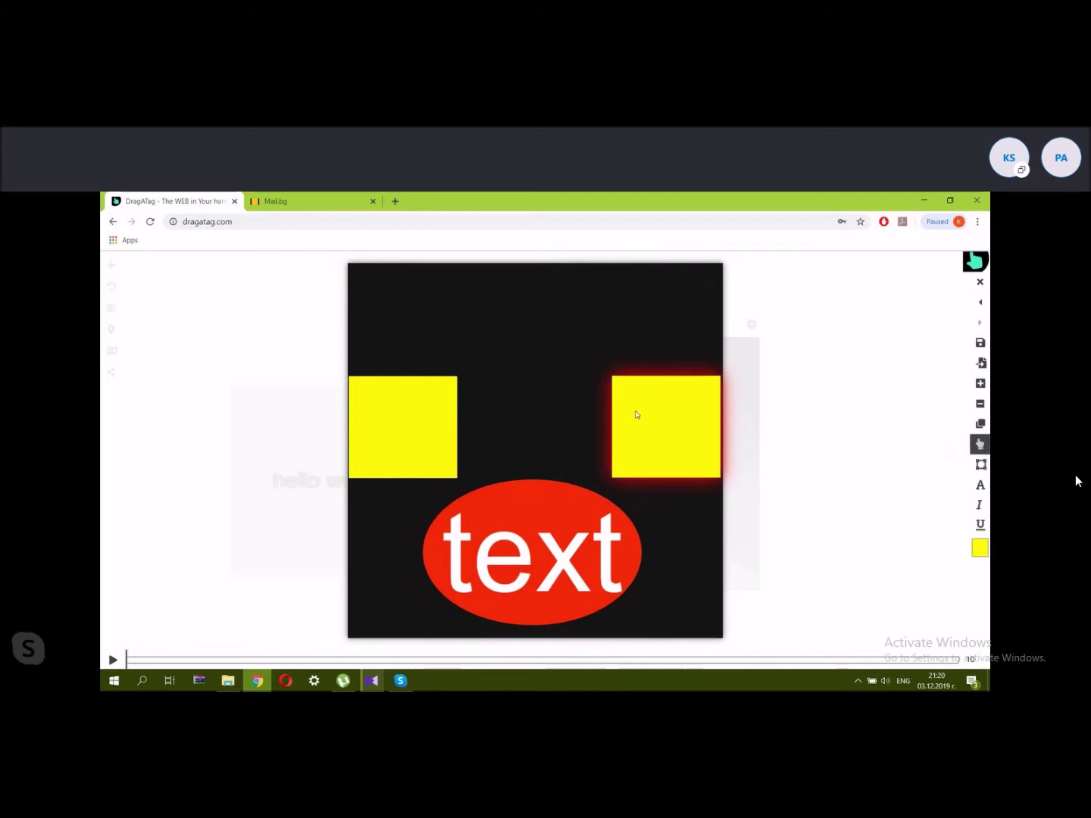
{"action": "scroll", "coordinate": [623, 417], "scroll_direction": "down", "scroll_amount": 3}
{"action": "mouse_move", "coordinate": [590, 392]}
{"action": "left_mouse_down"}
{"action": "mouse_move", "coordinate": [569, 364]}
{"action": "mouse_move", "coordinate": [570, 397]}
{"action": "mouse_move", "coordinate": [572, 377]}
{"action": "left_mouse_up"}
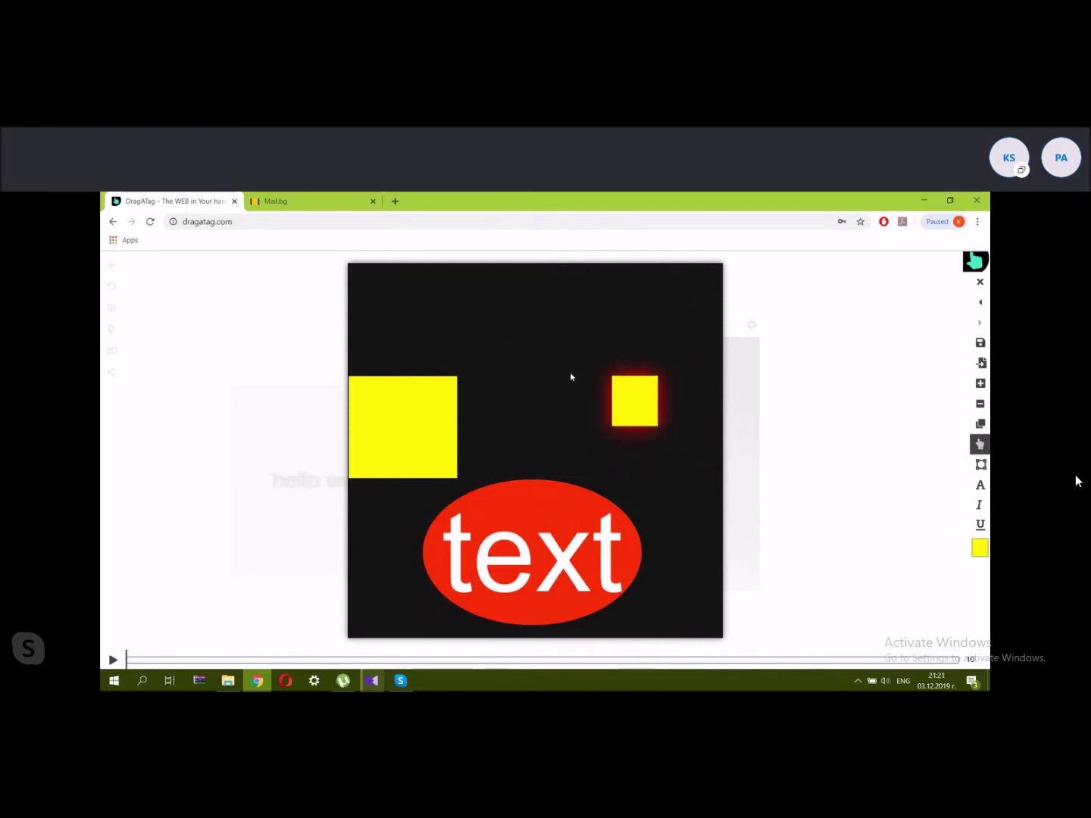
{"action": "left_click_drag", "start_coordinate": [630, 409], "coordinate": [804, 505]}
Move the enlarged yellow rectangle into the upper-right corner of the black background.
{"action": "left_click", "coordinate": [979, 444]}
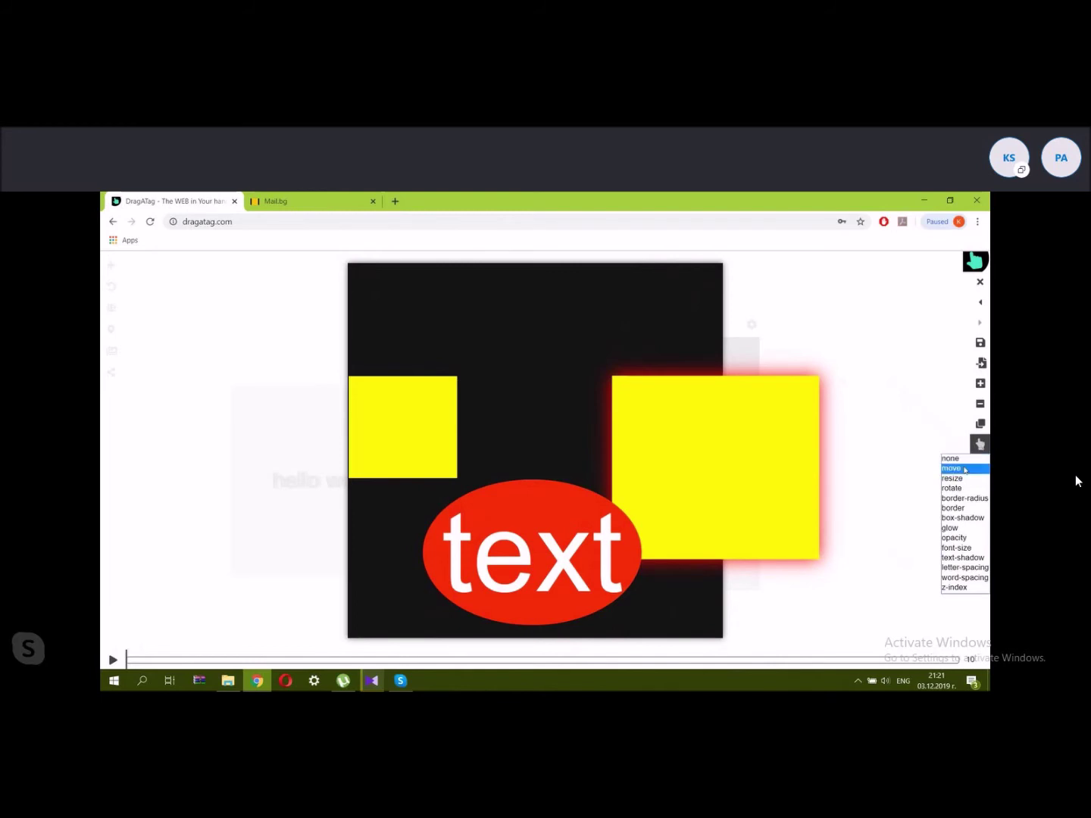
{"action": "left_click", "coordinate": [963, 472]}
{"action": "left_click_drag", "start_coordinate": [719, 439], "coordinate": [621, 327]}
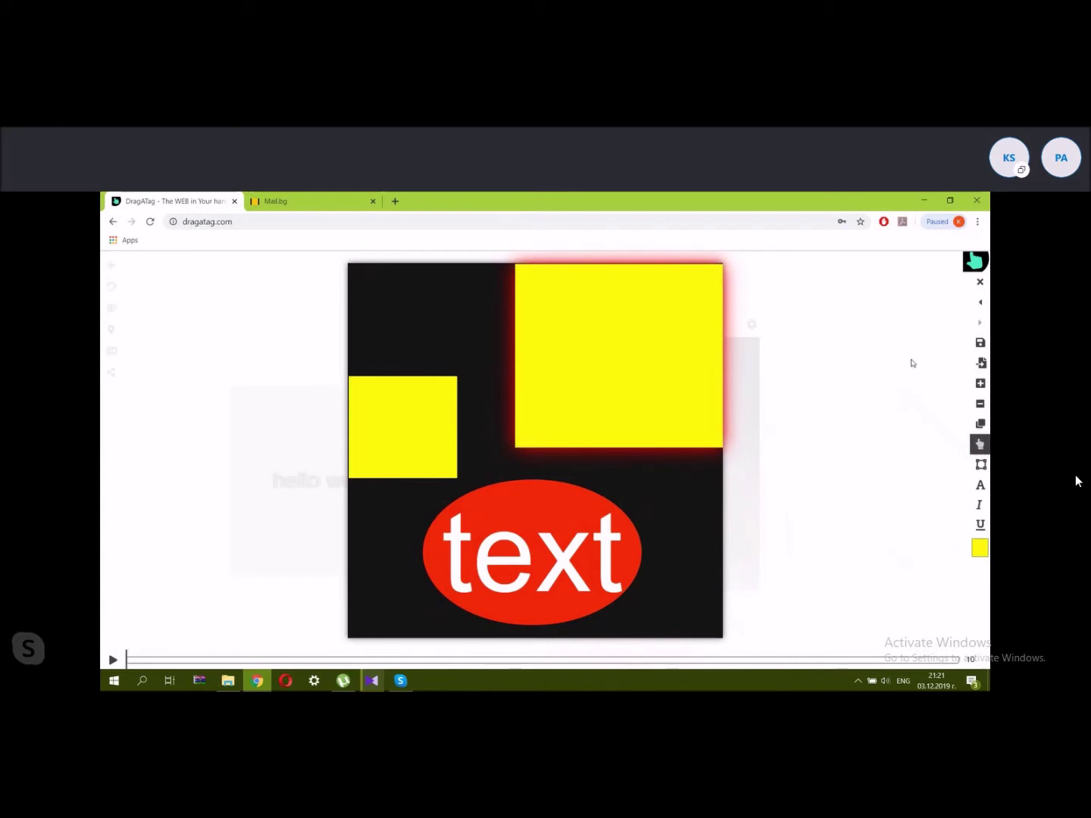
Add the saved template "my first cool template" inside the large yellow rectangle.
{"action": "left_click", "coordinate": [980, 384]}
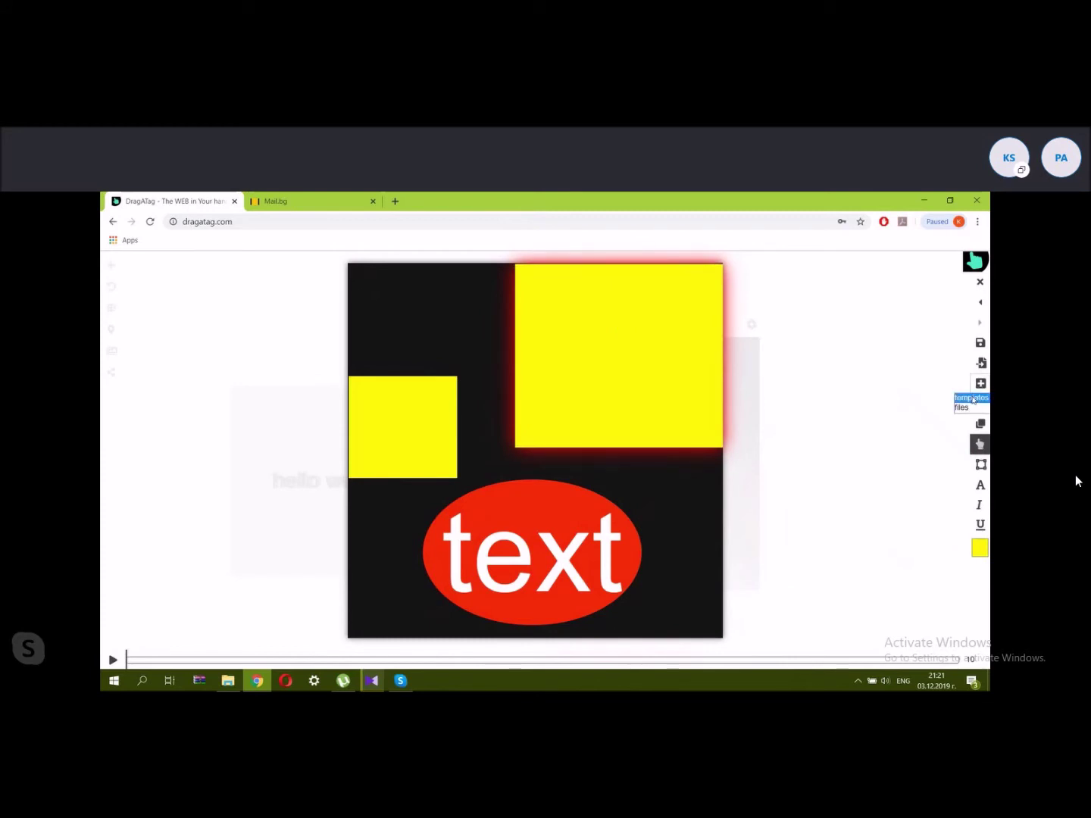
{"action": "left_click", "coordinate": [973, 400]}
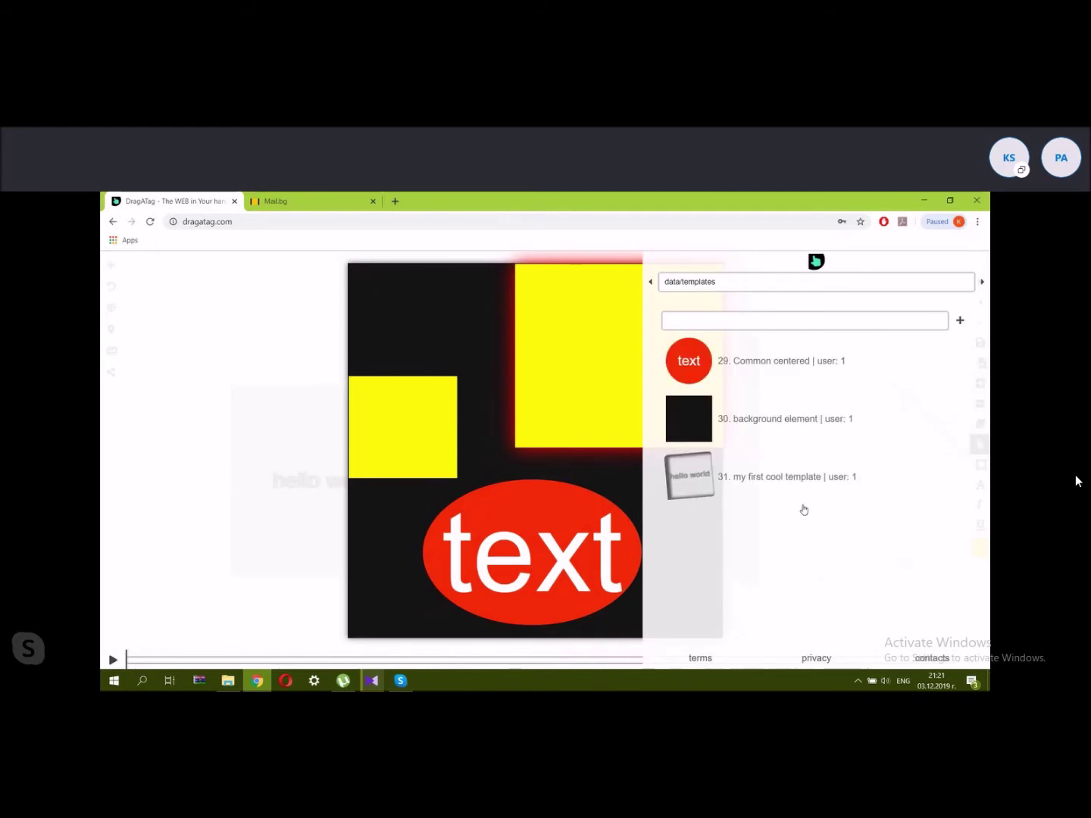
{"action": "left_click", "coordinate": [757, 489]}
{"action": "left_click", "coordinate": [701, 518]}
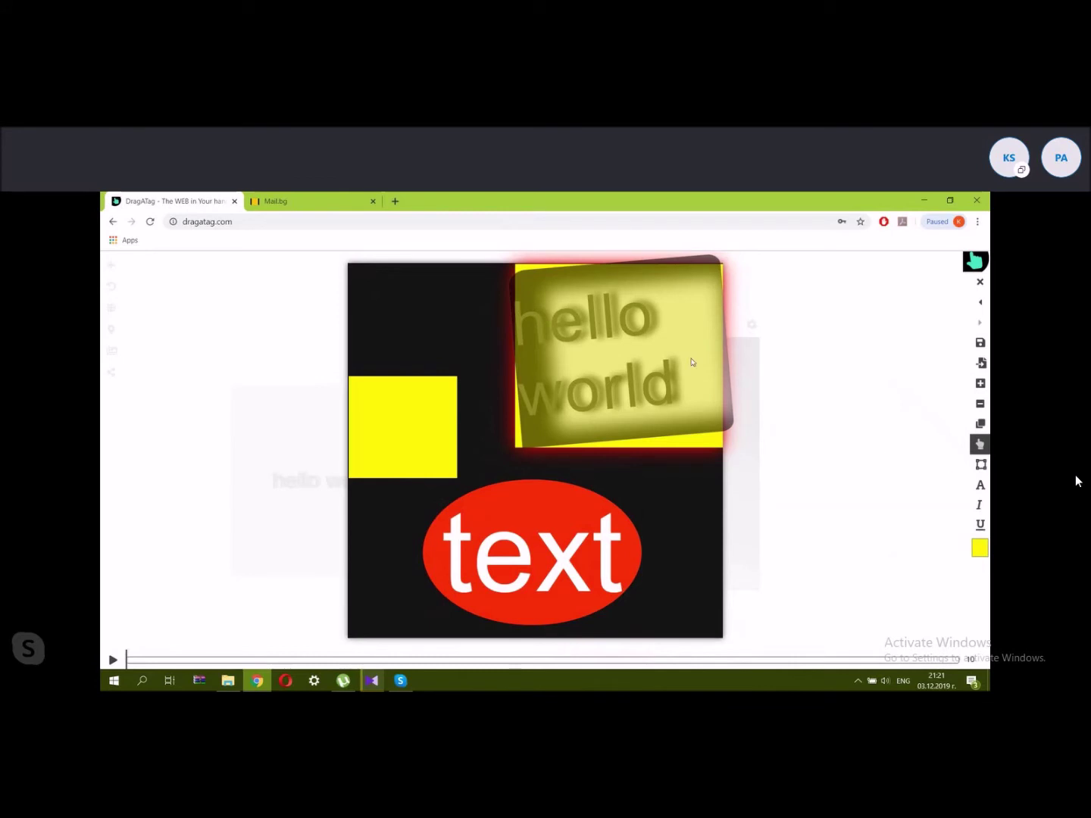
Shrink the "hello world" element toward the upper-left part of the yellow rectangle.
{"action": "left_click", "coordinate": [979, 446]}
{"action": "left_click", "coordinate": [952, 479]}
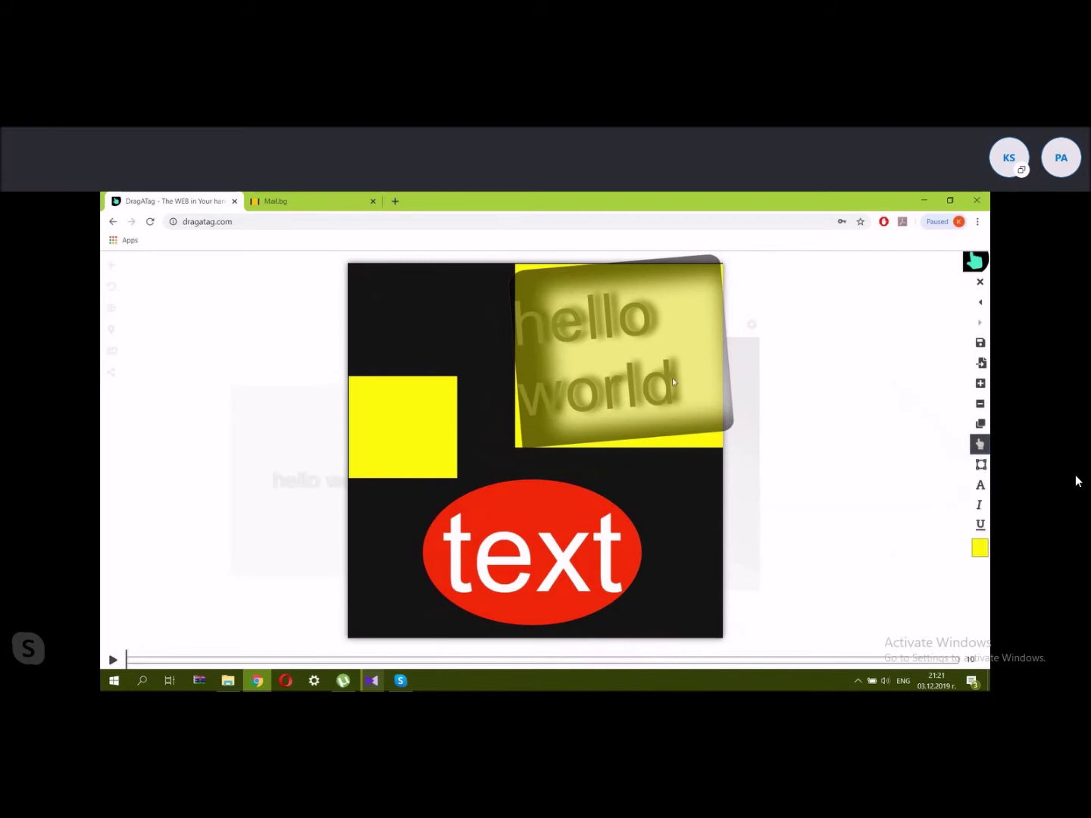
{"action": "left_click_drag", "start_coordinate": [697, 390], "coordinate": [637, 338]}
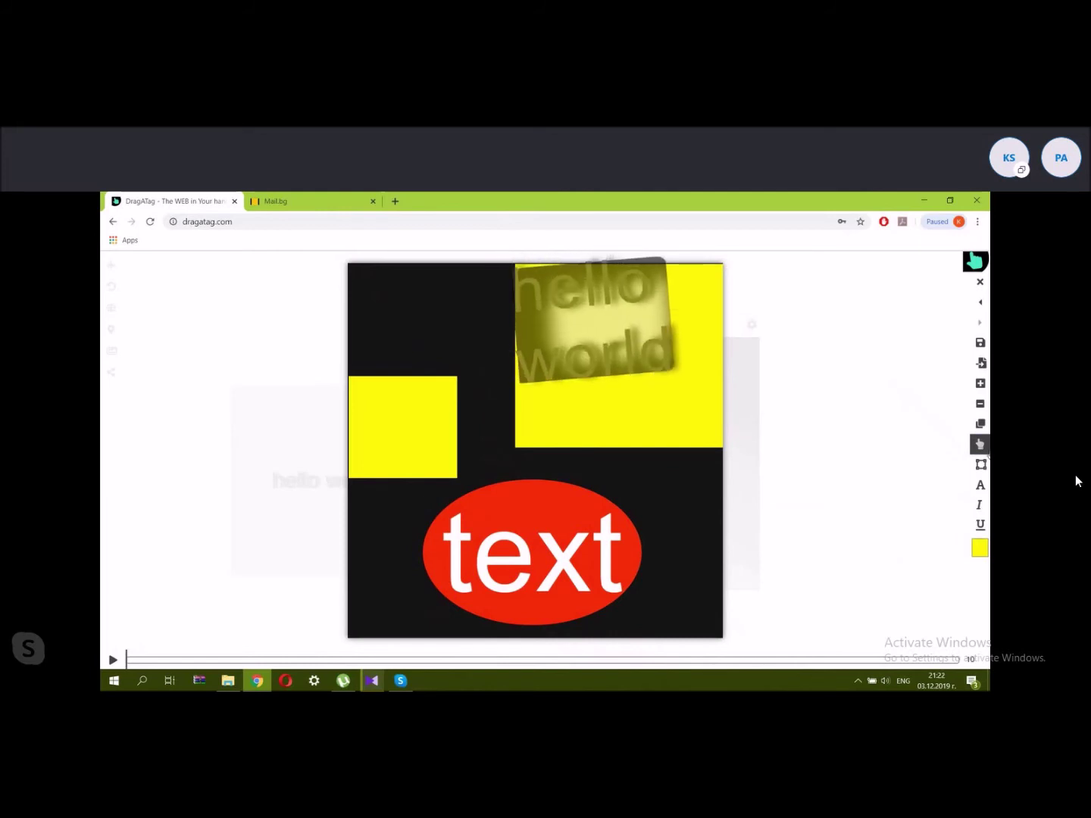
Reduce the font size of the "hello world" text to about 0.025em.
{"action": "left_click", "coordinate": [979, 445]}
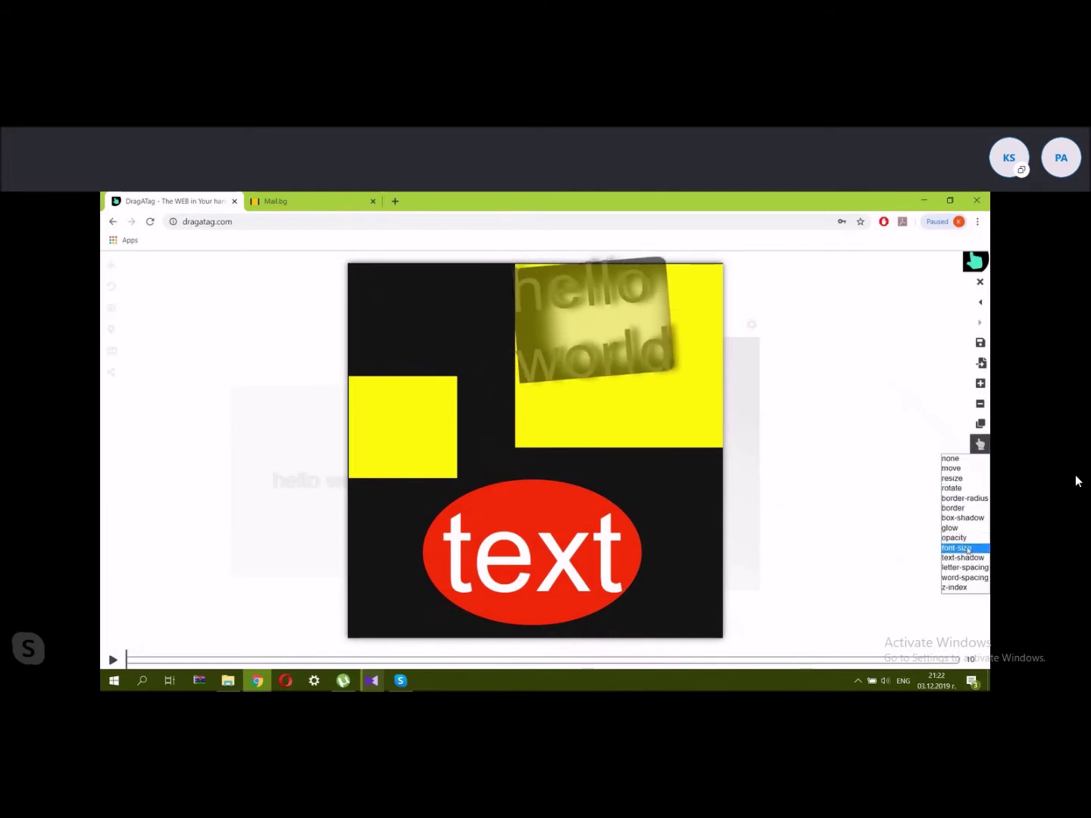
{"action": "left_click", "coordinate": [644, 353]}
{"action": "left_click", "coordinate": [645, 353]}
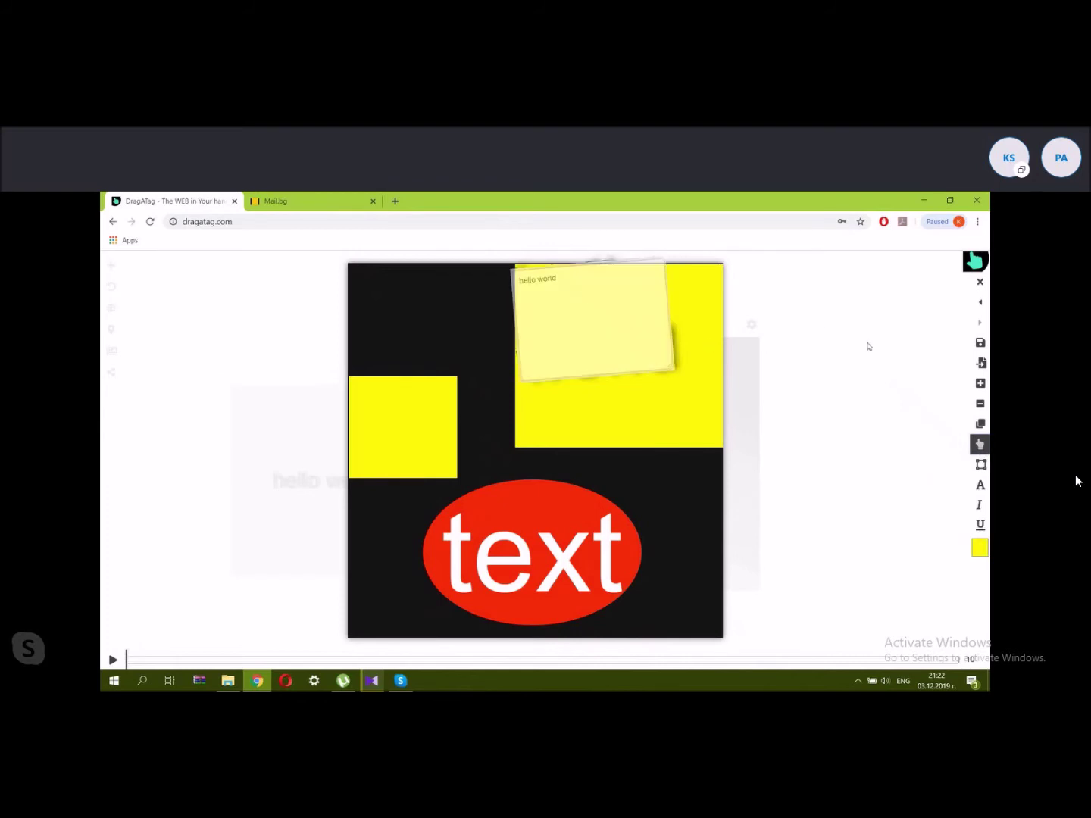
{"action": "left_click", "coordinate": [979, 444]}
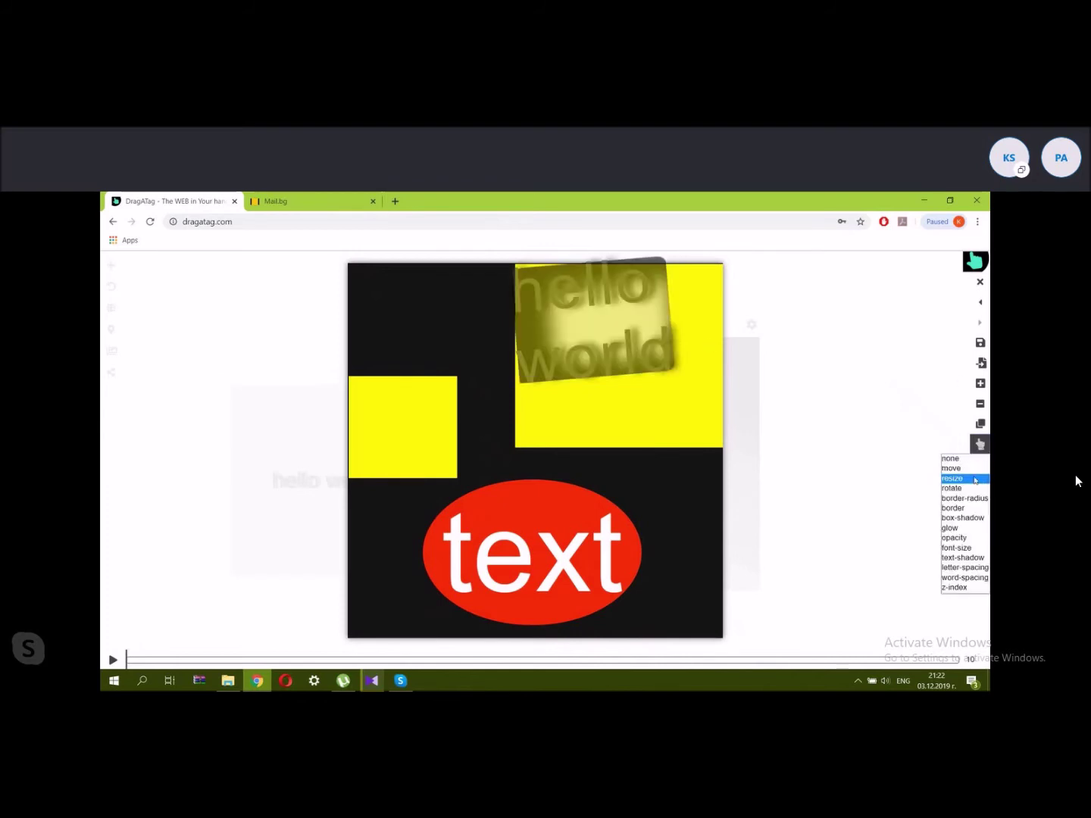
{"action": "left_click", "coordinate": [960, 547]}
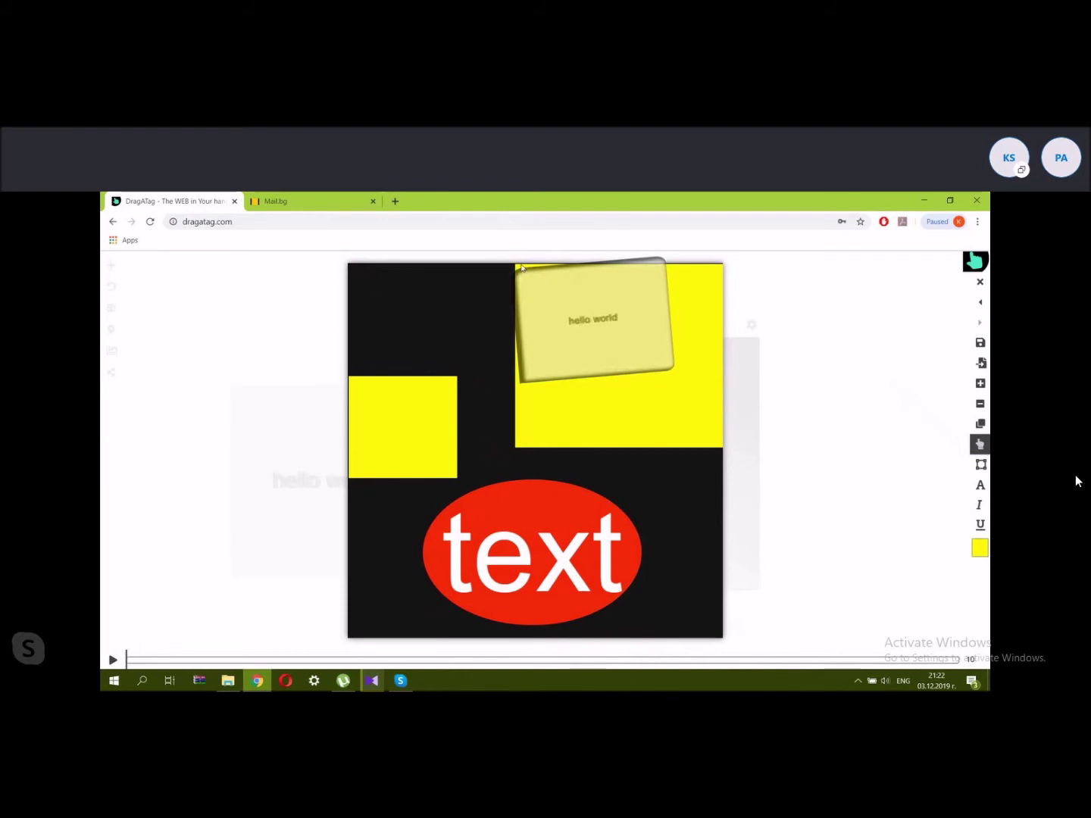
Shrink the "hello world" element to about 47% by 44% of the yellow rectangle and place it near the rectangle's center.
{"action": "left_click", "coordinate": [980, 445]}
{"action": "left_click", "coordinate": [956, 479]}
{"action": "left_click_drag", "start_coordinate": [664, 361], "coordinate": [612, 337]}
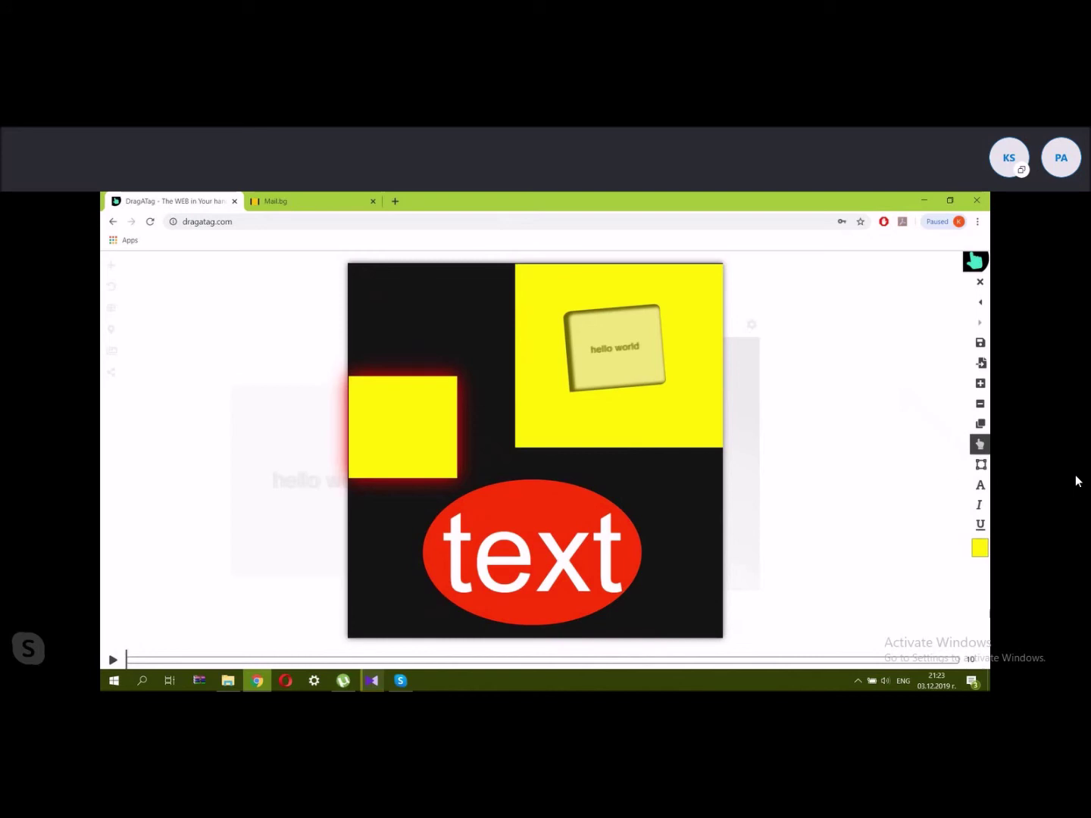
{"action": "left_click", "coordinate": [860, 528]}
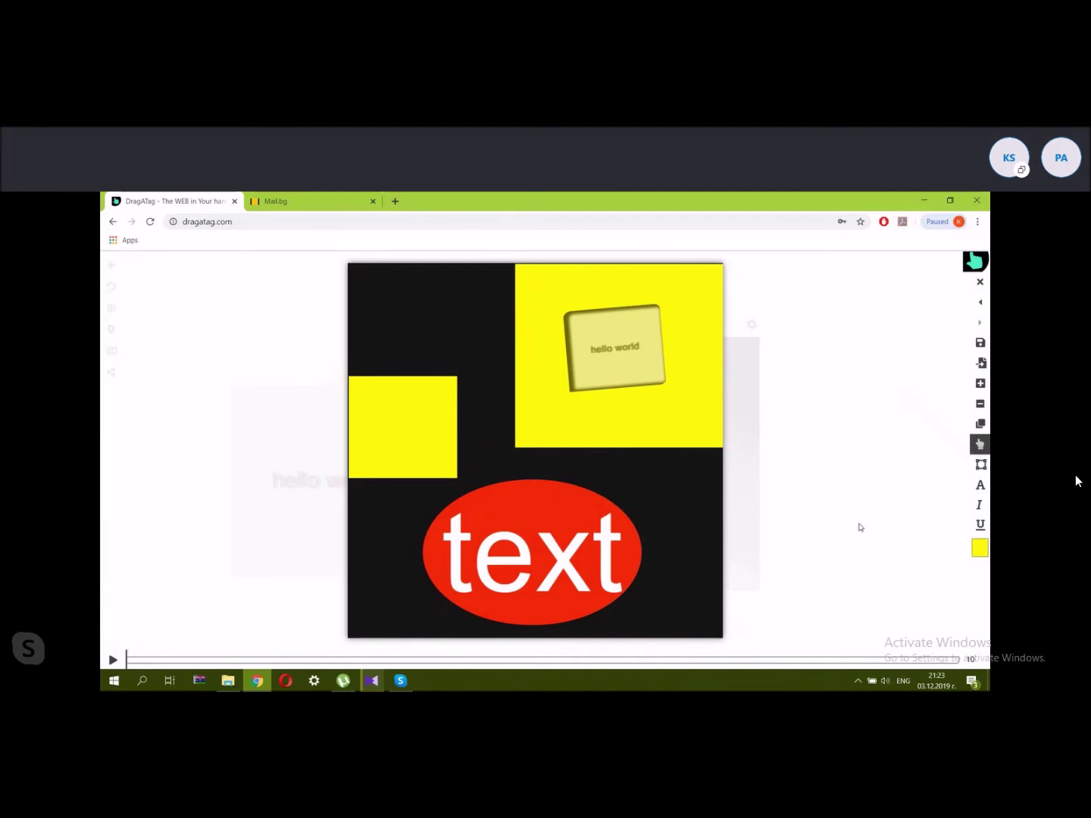
Inspect the HTML and inline styles of the red "text" ellipse and the "hello world" element in the developer tools.
{"action": "key", "text": "F12"}
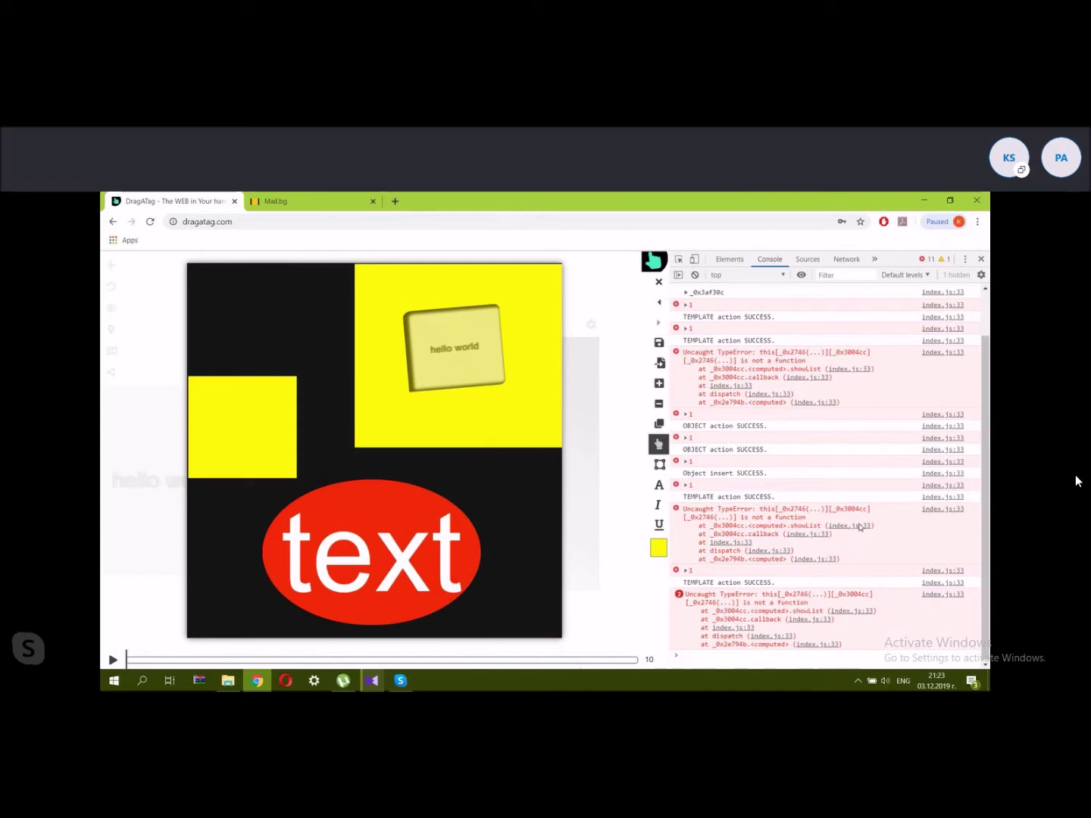
{"action": "left_click", "coordinate": [678, 259]}
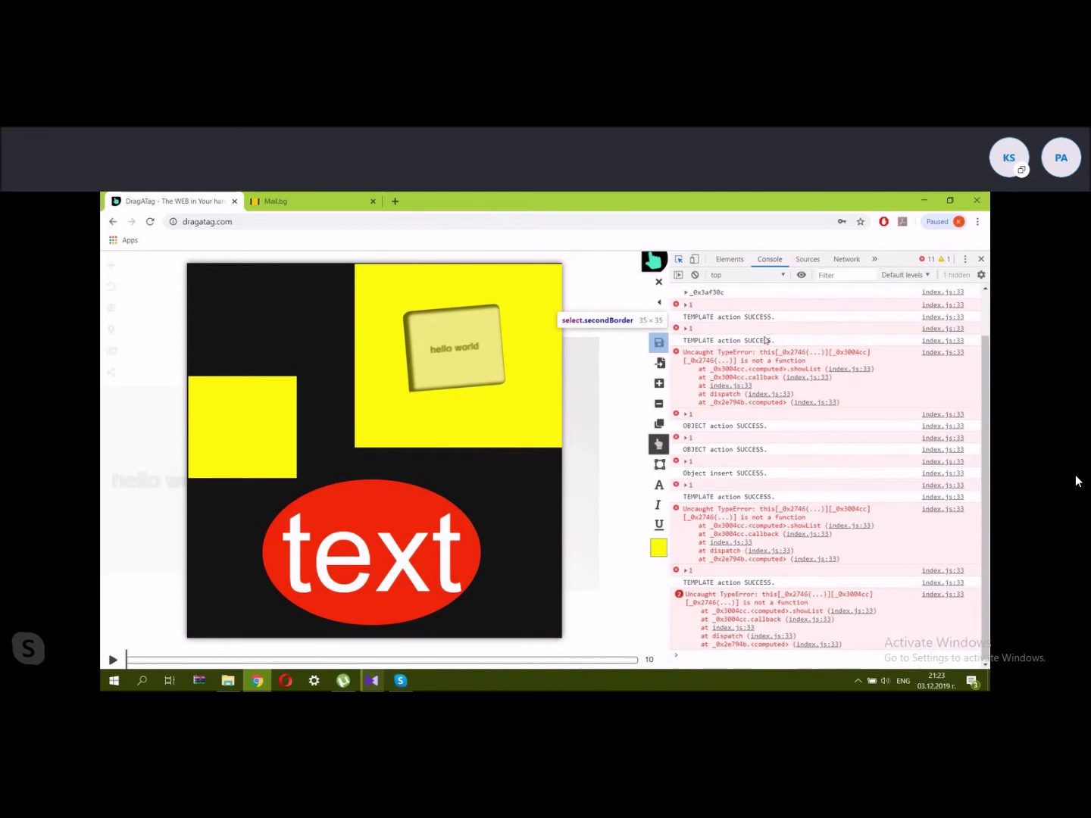
{"action": "left_click", "coordinate": [391, 507]}
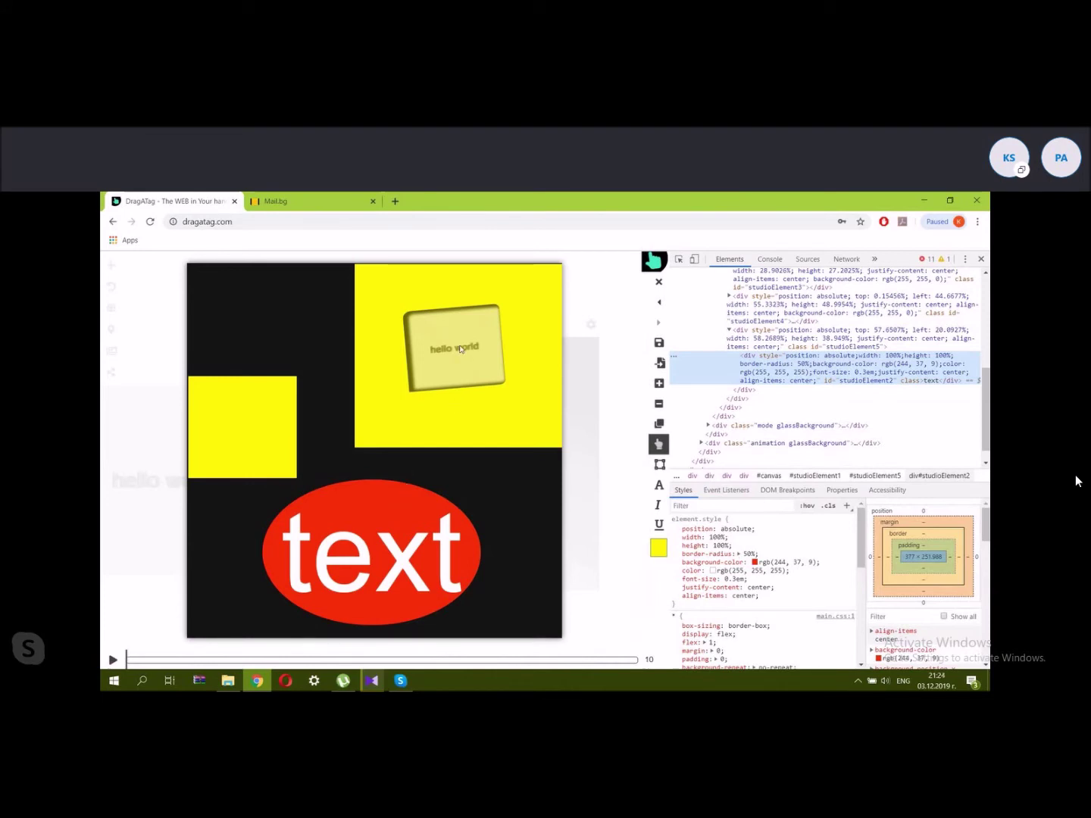
{"action": "left_click", "coordinate": [680, 260]}
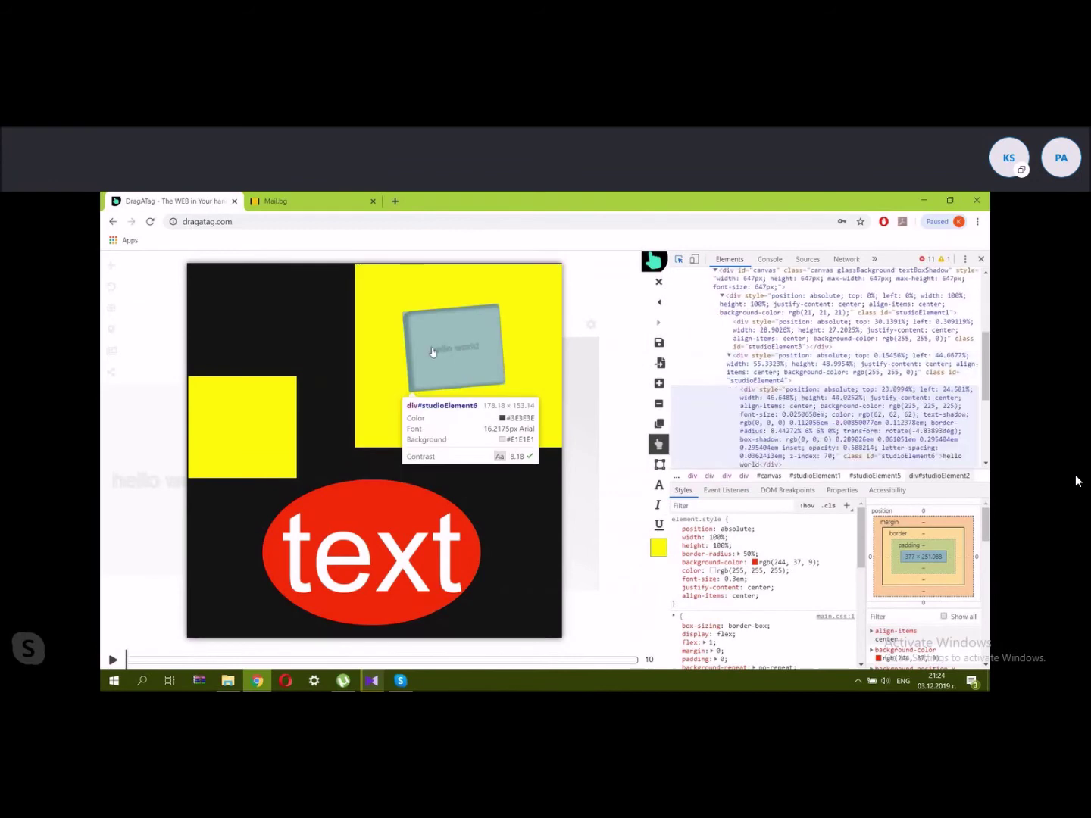
{"action": "left_click", "coordinate": [440, 347]}
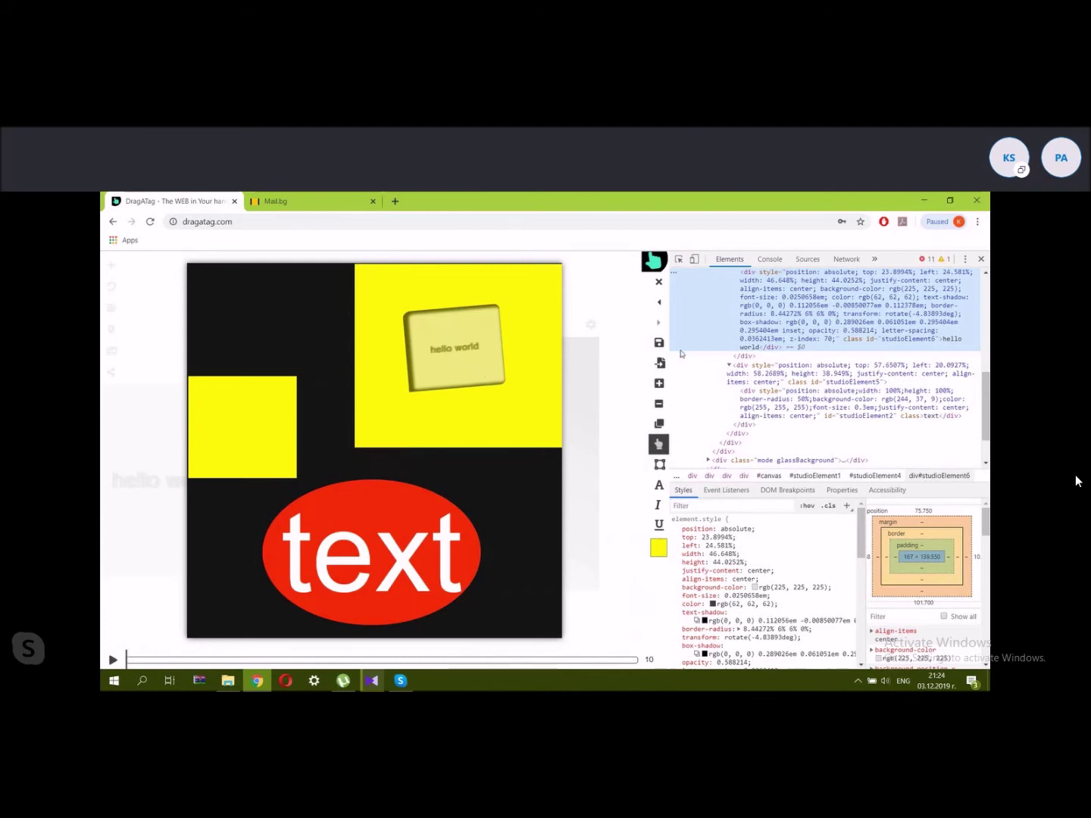
{"action": "scroll", "coordinate": [751, 364], "scroll_direction": "up", "scroll_amount": 2}
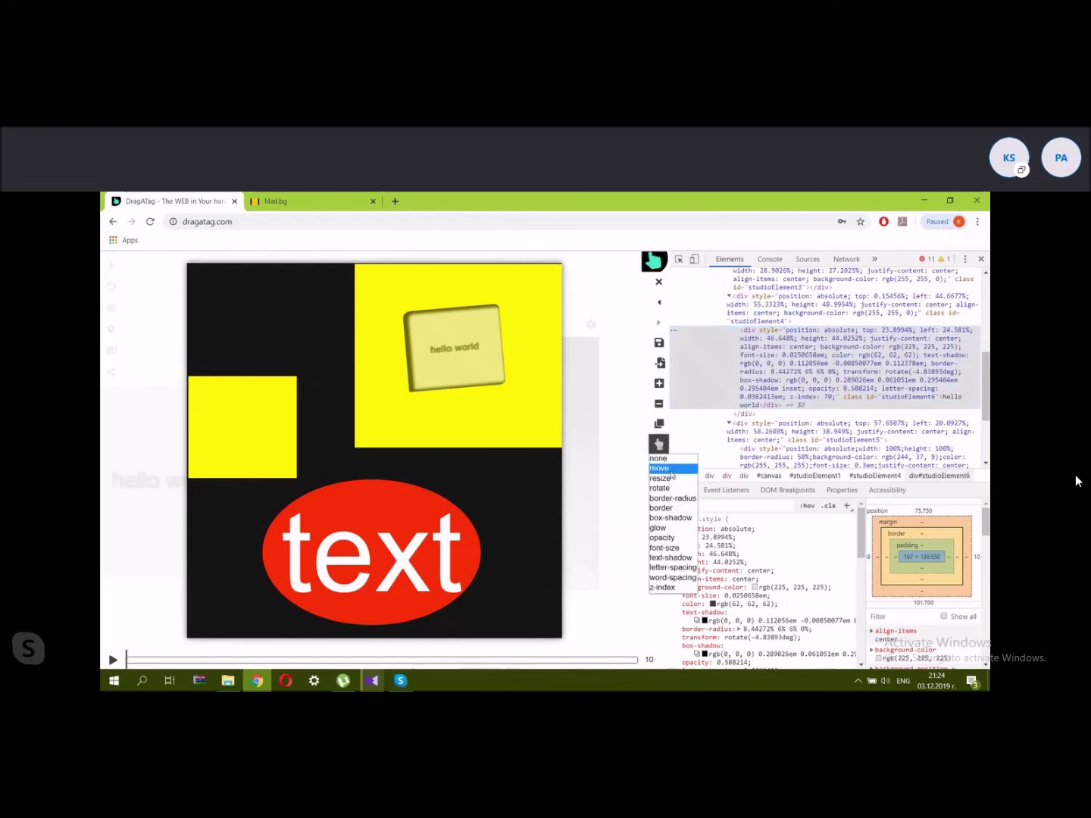
Resize the large yellow rectangle with its nested "hello world" element several times, ending at about 47% wide and 39% high.
{"action": "left_click", "coordinate": [544, 371]}
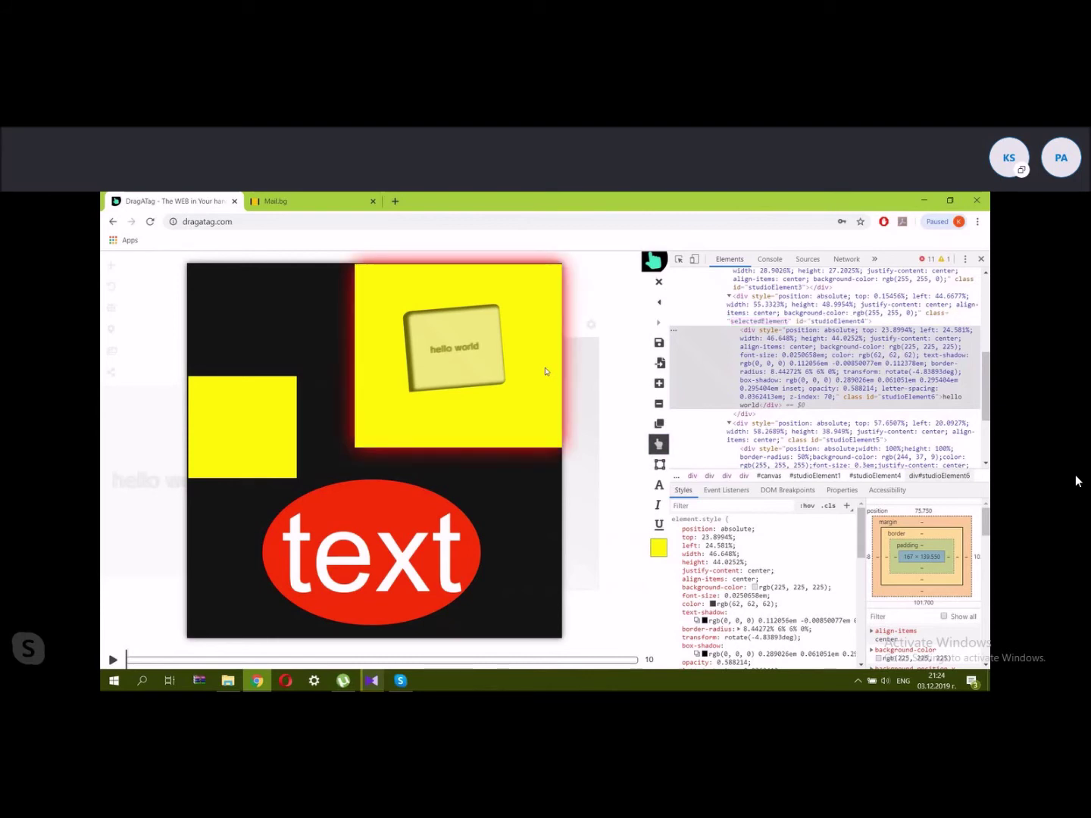
{"action": "left_click_drag", "start_coordinate": [558, 447], "coordinate": [497, 346]}
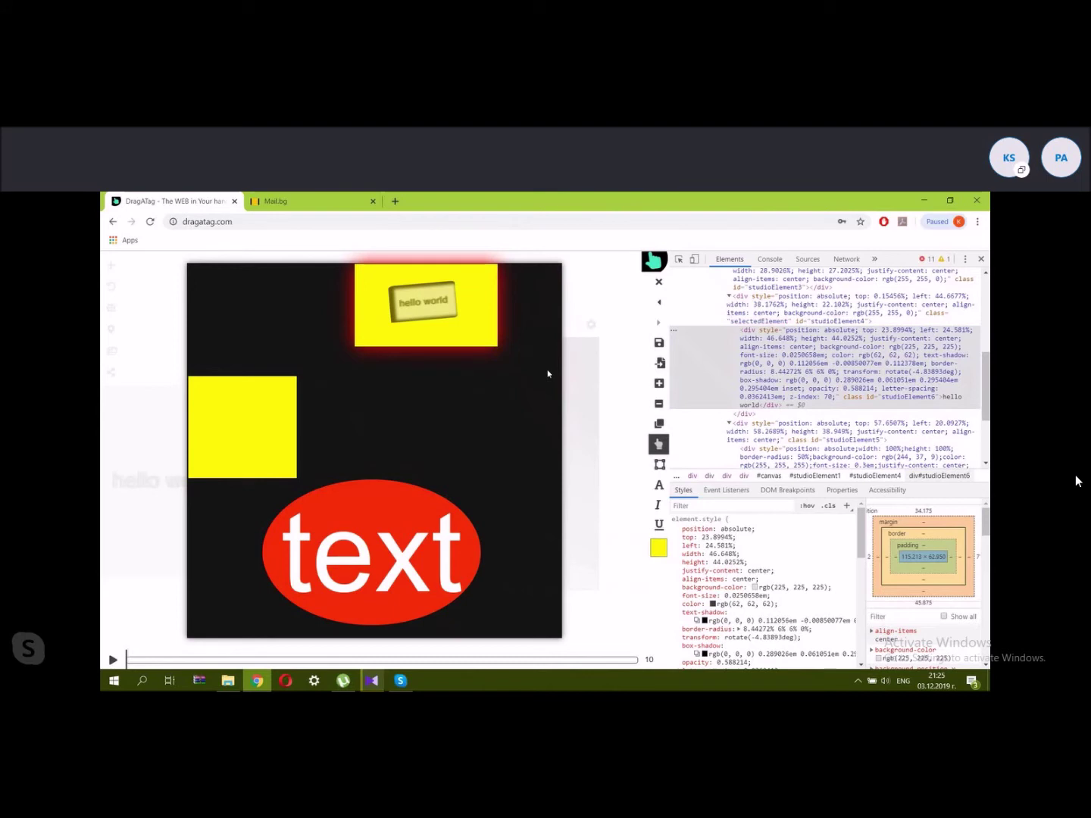
{"action": "left_click_drag", "start_coordinate": [479, 329], "coordinate": [518, 386]}
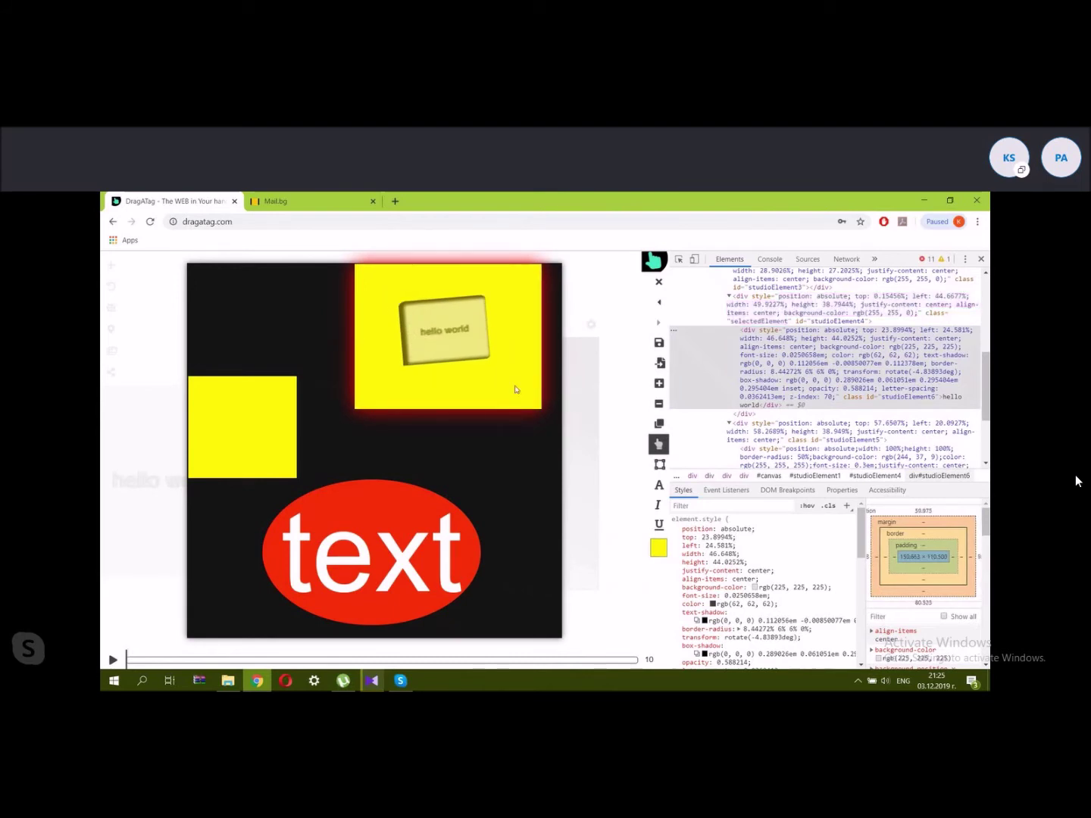
{"action": "left_click_drag", "start_coordinate": [515, 389], "coordinate": [466, 368]}
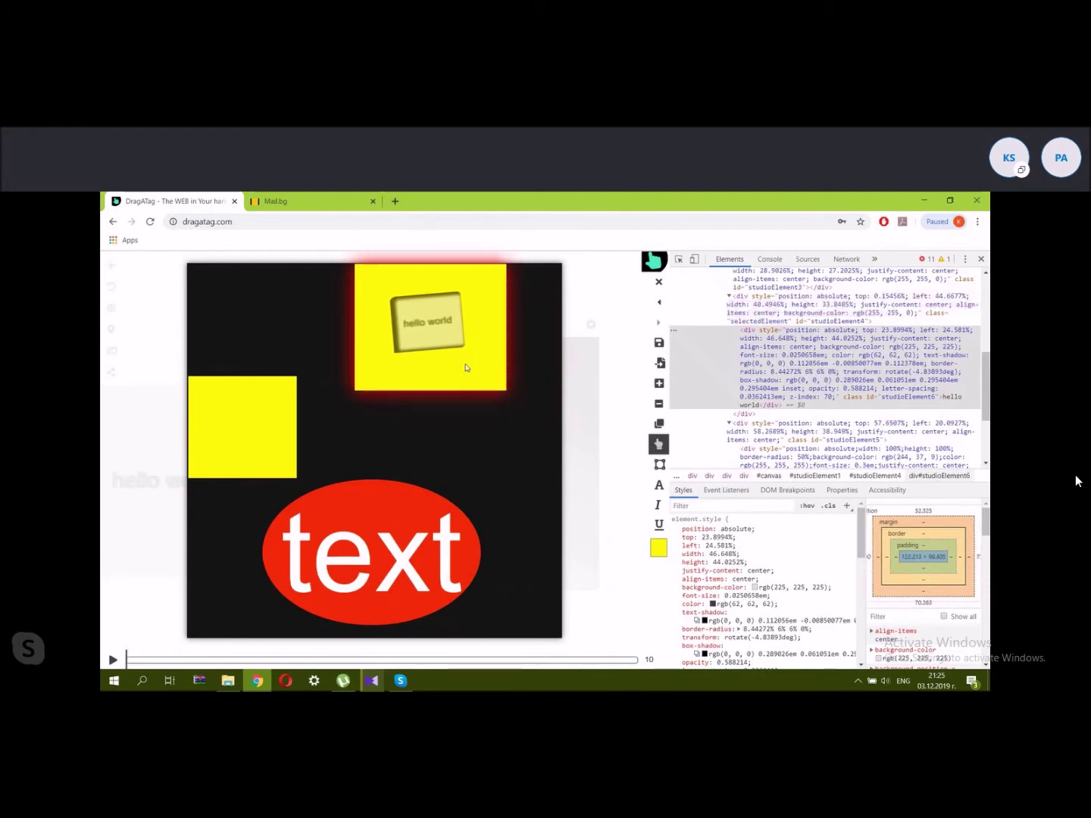
{"action": "left_click_drag", "start_coordinate": [478, 370], "coordinate": [512, 397]}
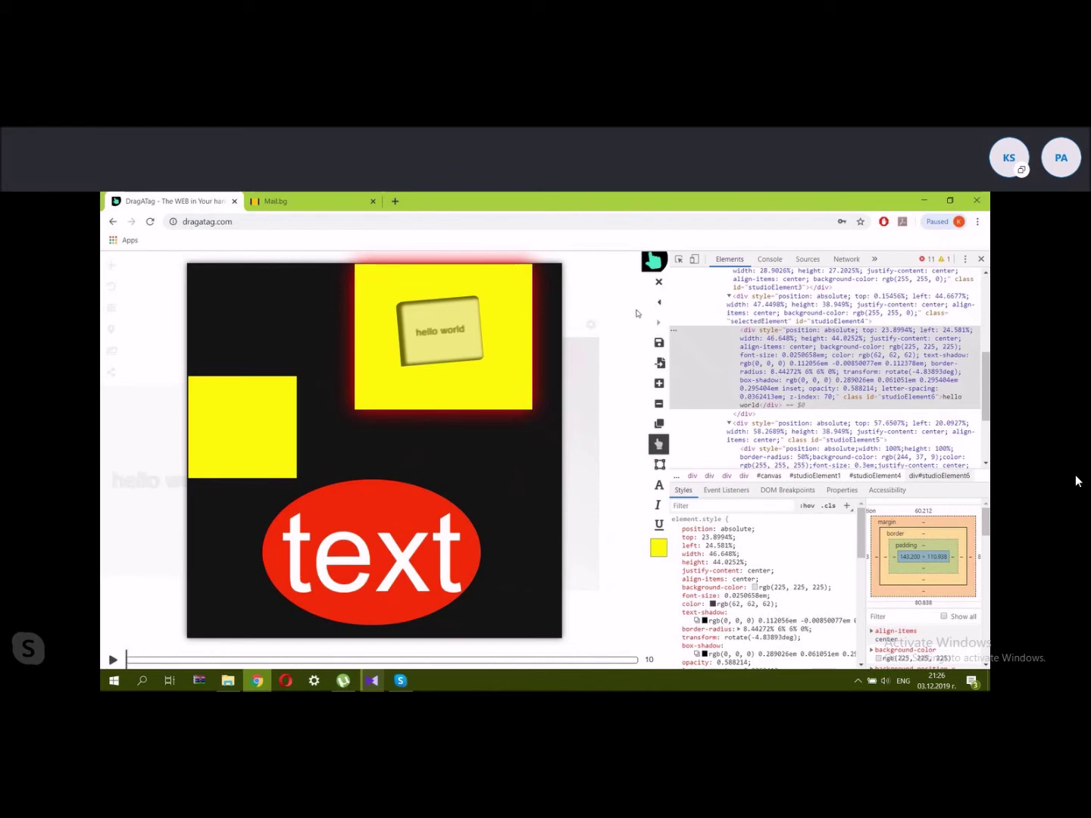
Deselect the yellow rectangle and start saving the studio composition as a new entry in the space's objects.
{"action": "left_click", "coordinate": [628, 288]}
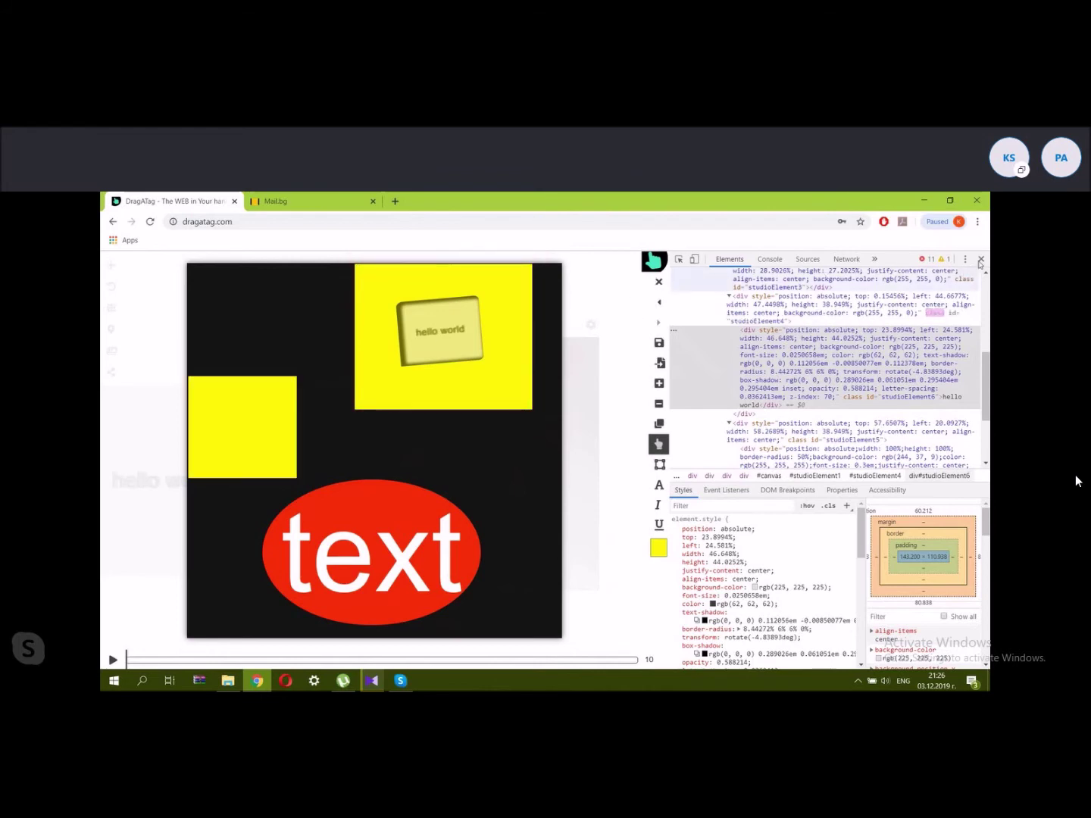
{"action": "left_click", "coordinate": [660, 346]}
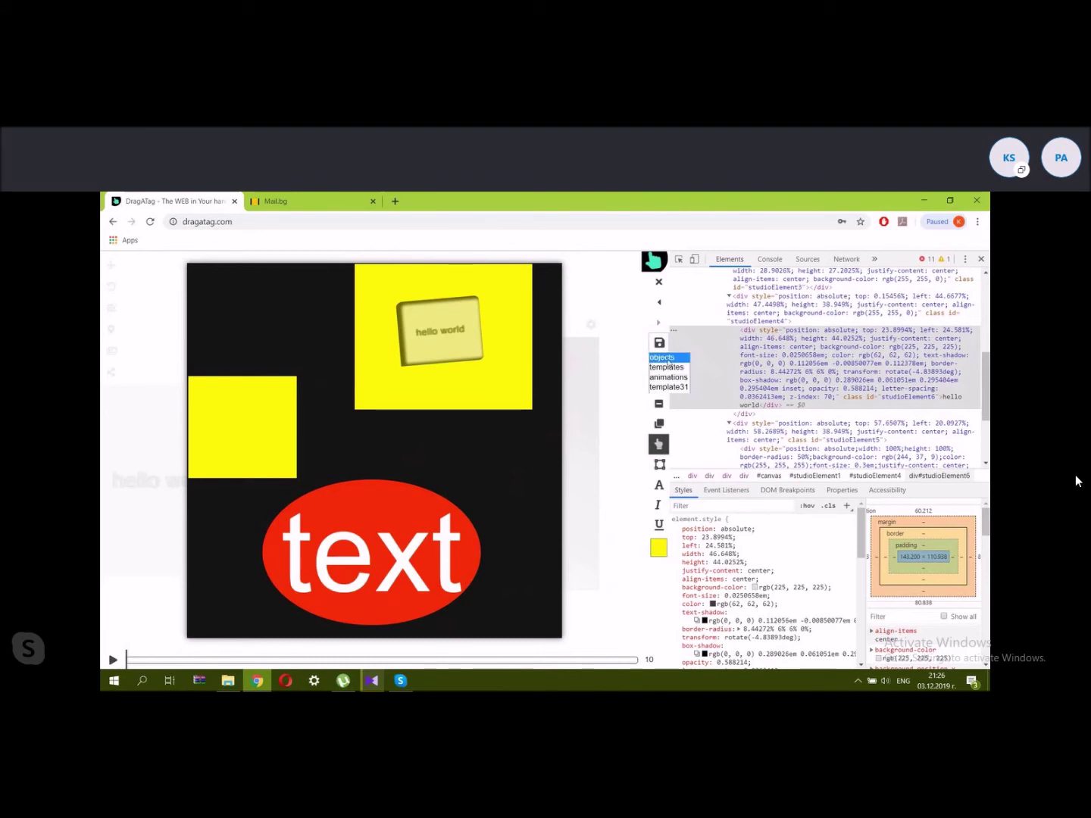
{"action": "left_click", "coordinate": [667, 359]}
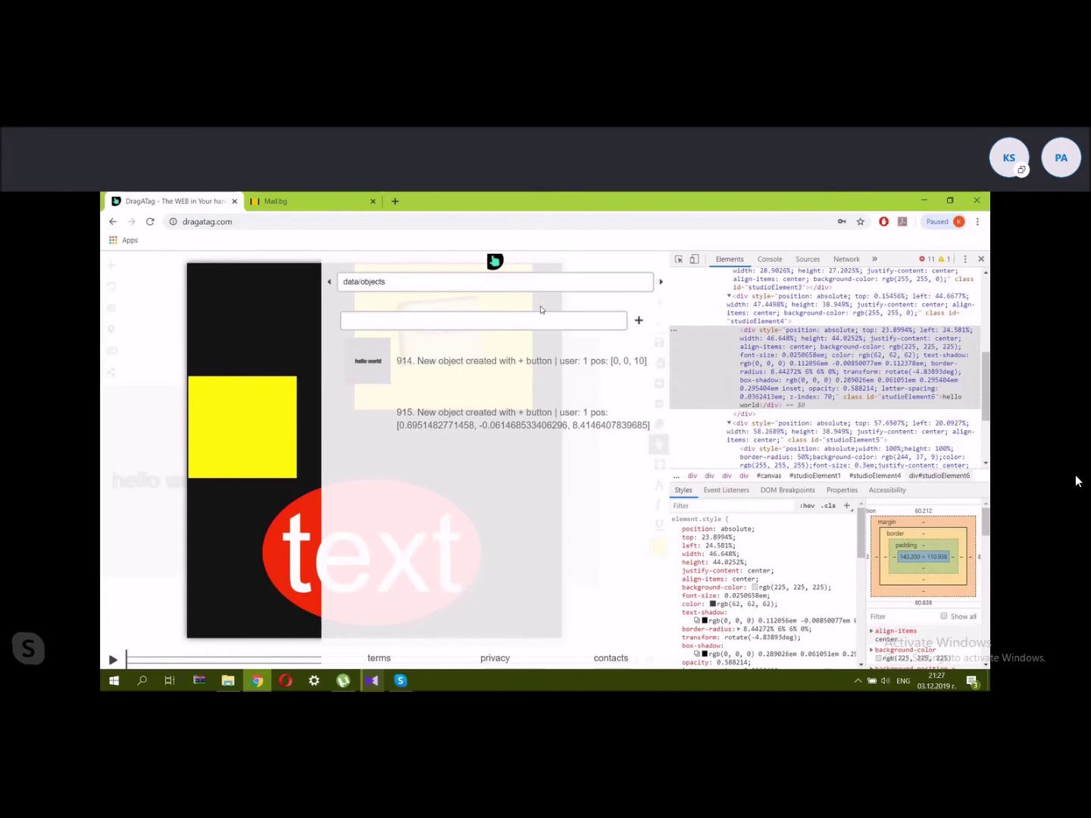
{"action": "left_click", "coordinate": [639, 320]}
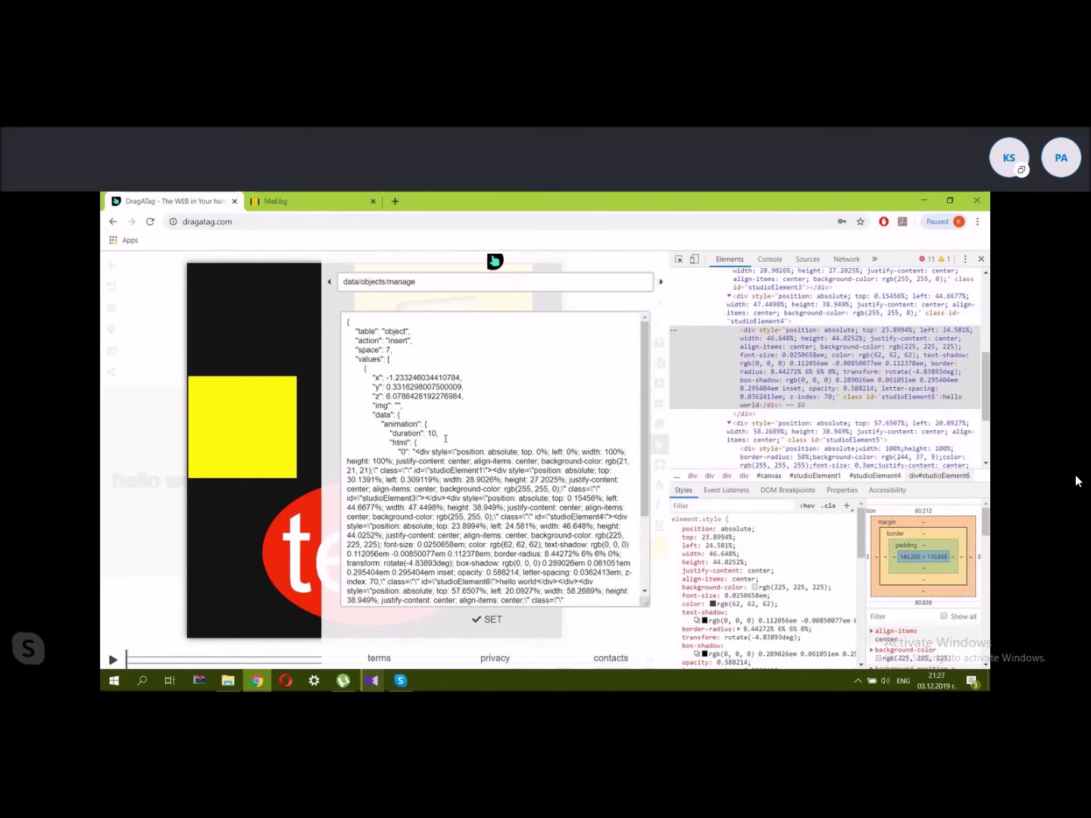
Set the new object's position in the insert request to x -2, y 0 and z 10.
{"action": "left_click_drag", "start_coordinate": [462, 386], "coordinate": [389, 378]}
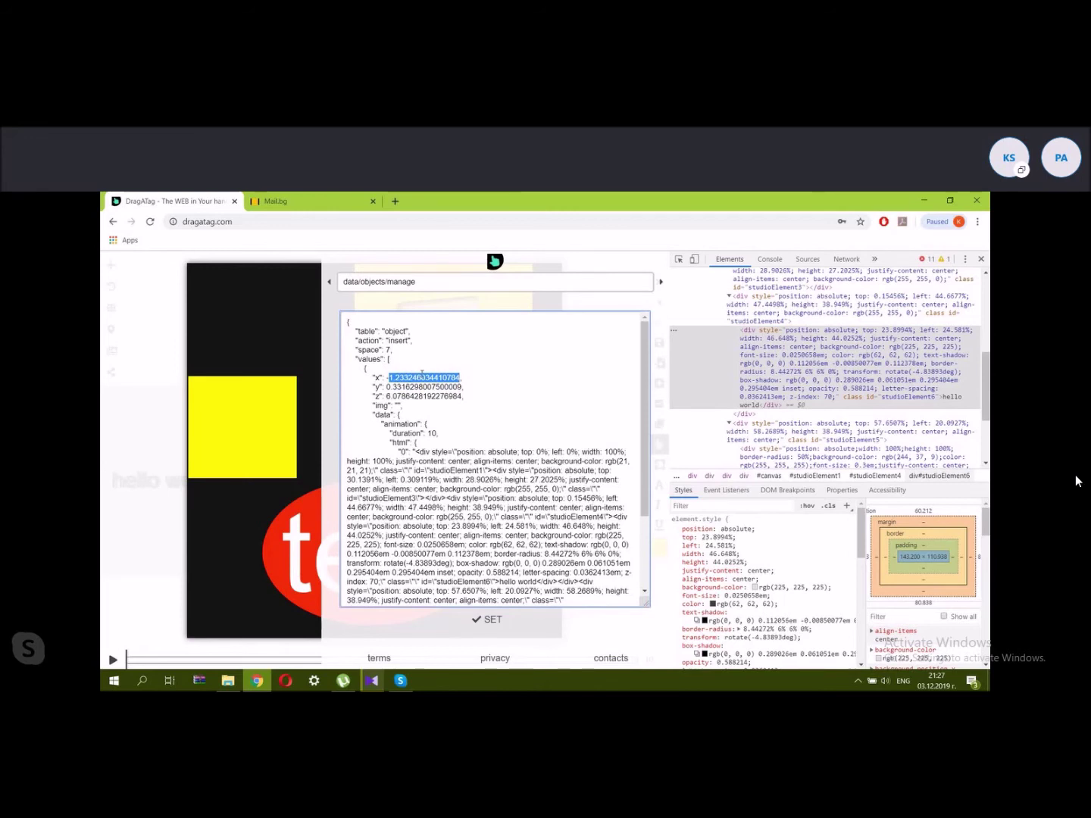
{"action": "key", "text": "BackSpace"}
{"action": "type", "text": "-2,"}
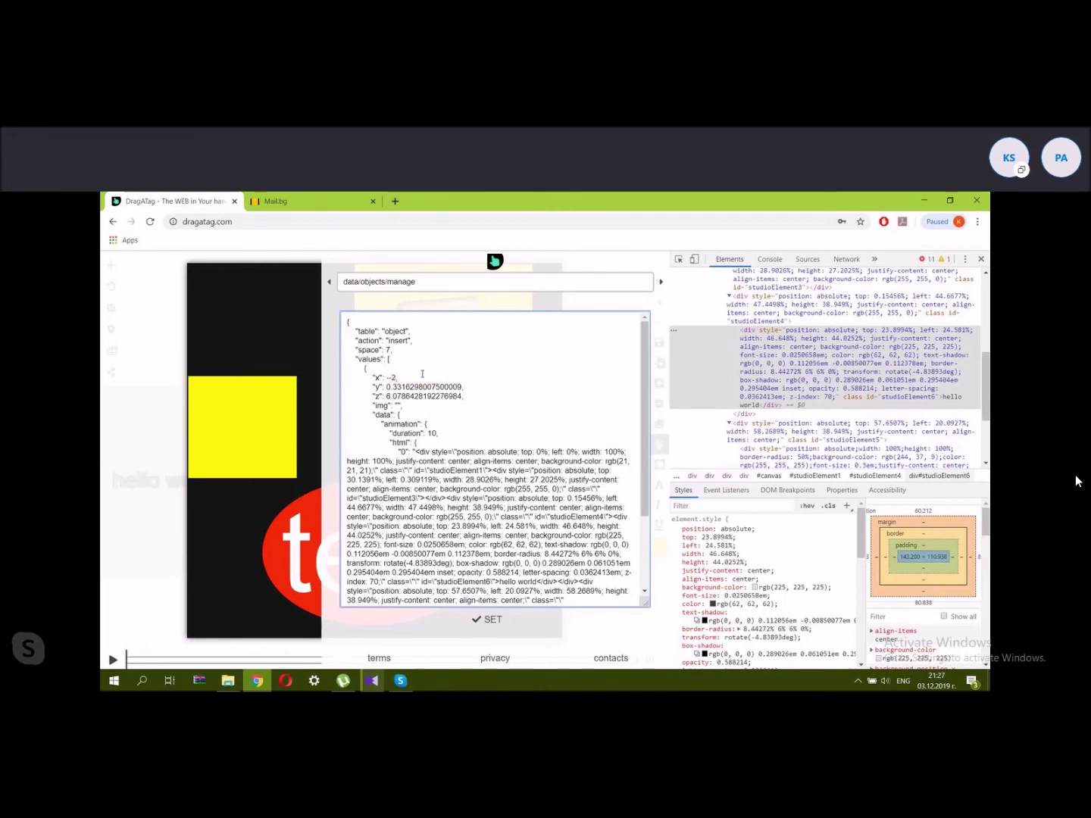
{"action": "type", "text": "2"}
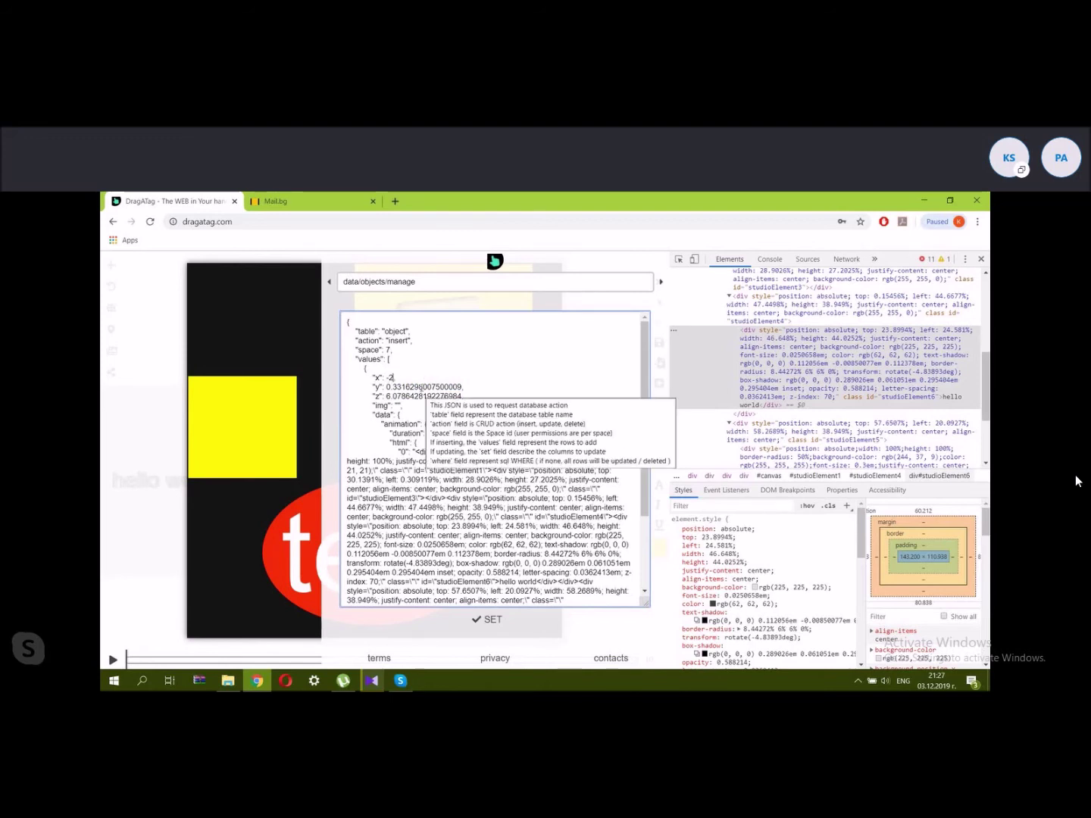
{"action": "triple_click", "coordinate": [422, 384]}
{"action": "left_click", "coordinate": [422, 382]}
{"action": "double_click", "coordinate": [421, 382]}
{"action": "type", "text": "0,"}
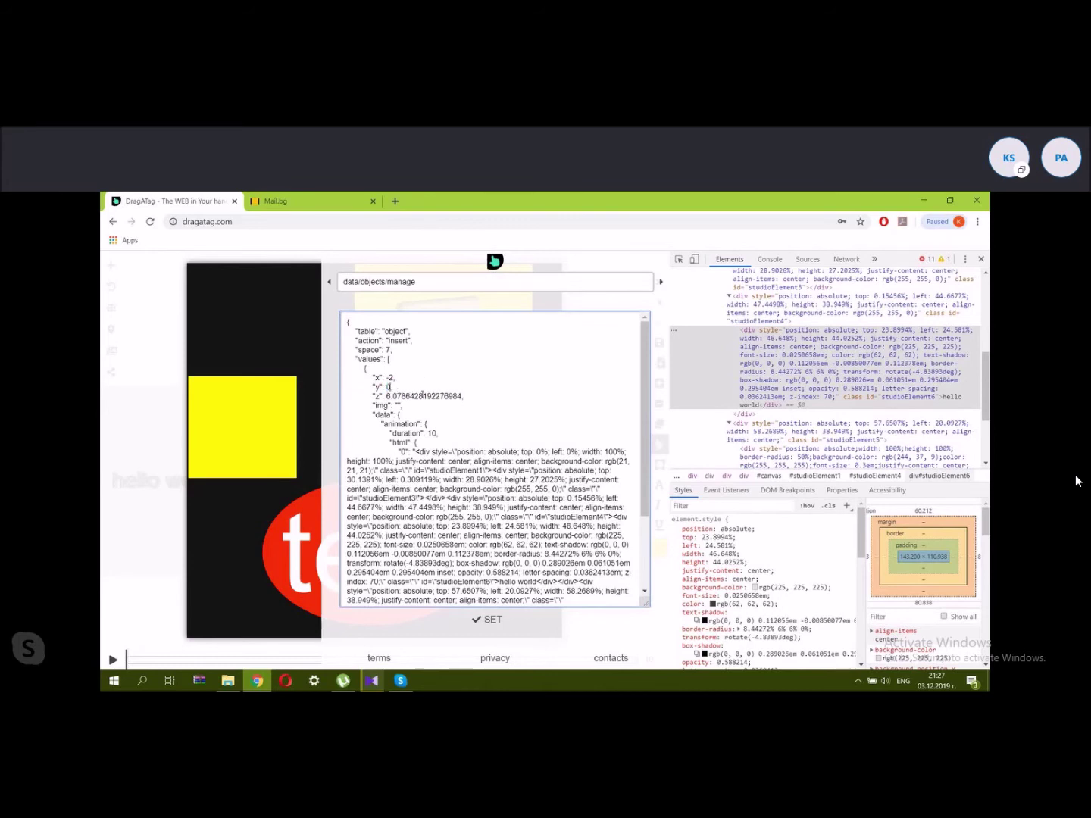
{"action": "double_click", "coordinate": [422, 395]}
{"action": "type", "text": "10,"}
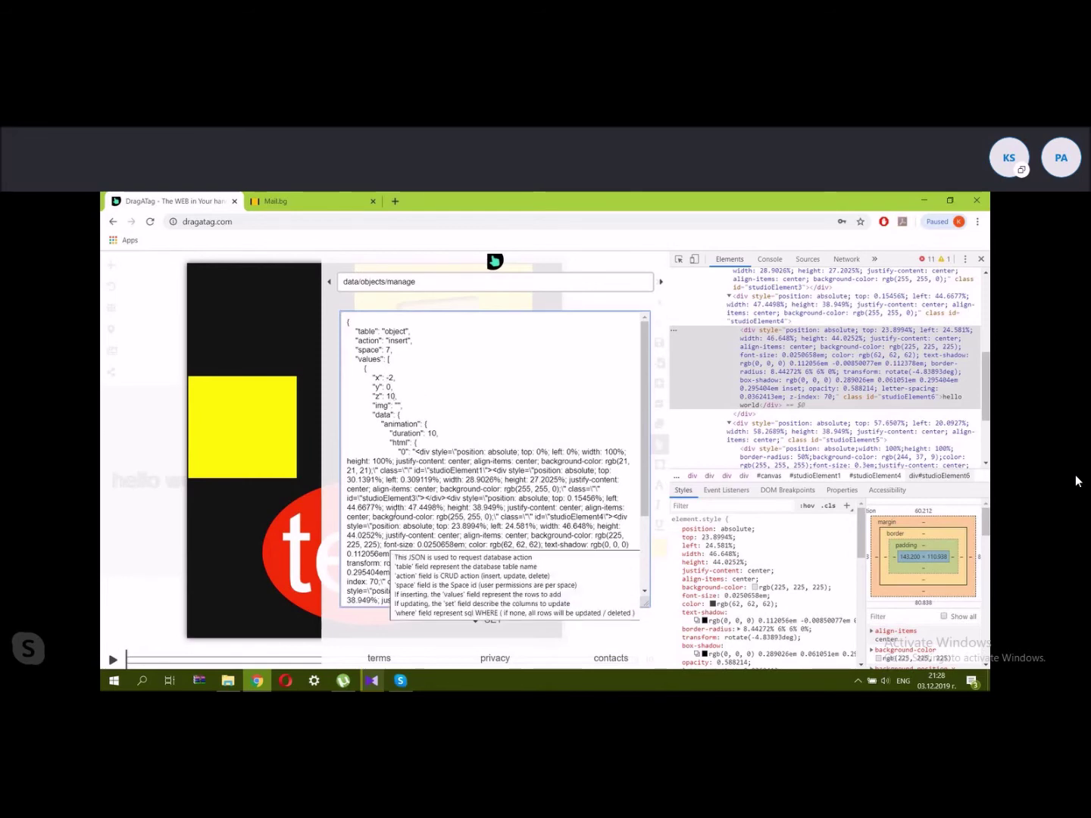
Enter "messy object" as the new object's description and confirm its insertion into the database.
{"action": "scroll", "coordinate": [394, 514], "scroll_direction": "down", "scroll_amount": 3}
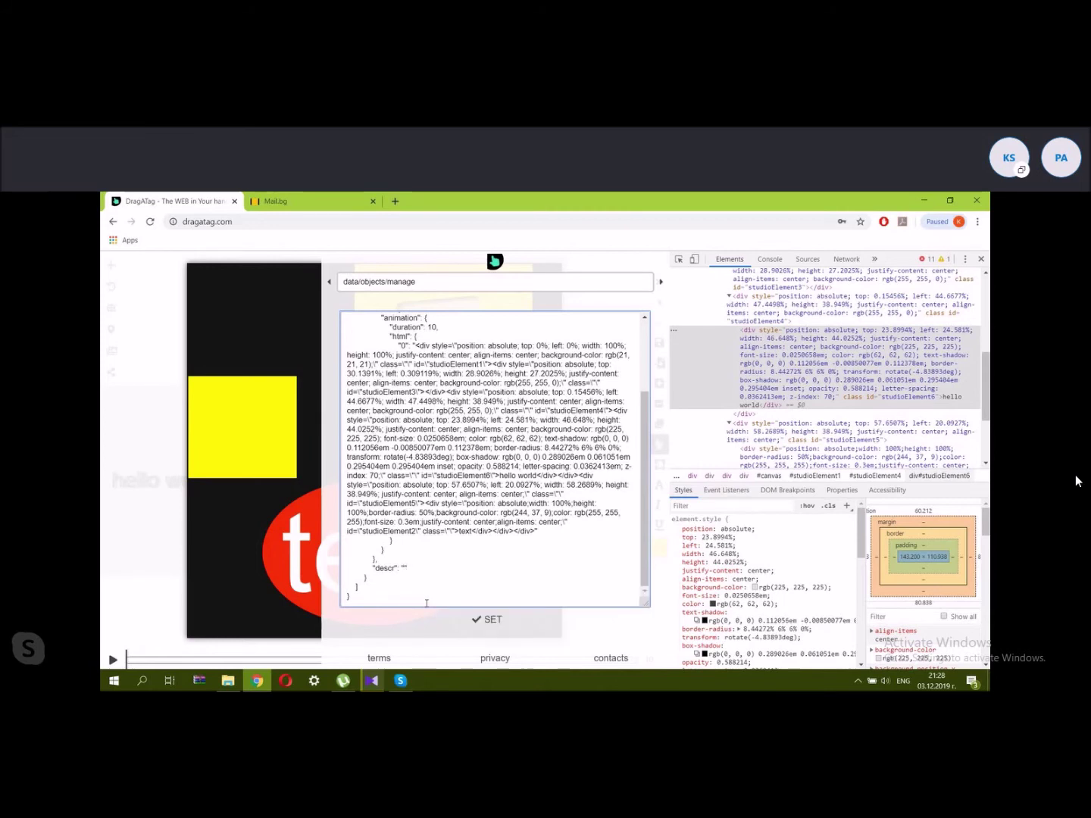
{"action": "type", "text": "mess"}
{"action": "type", "text": "y"}
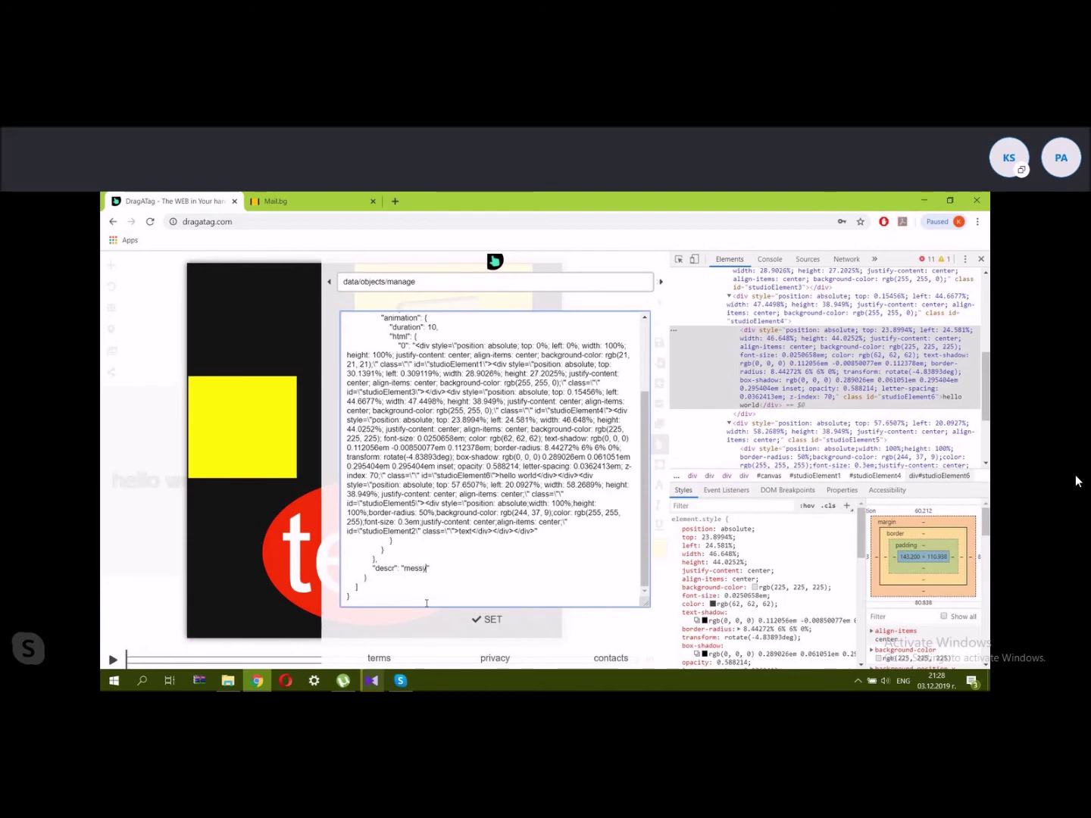
{"action": "type", "text": " cbjek"}
{"action": "key", "text": "BackSpace"}
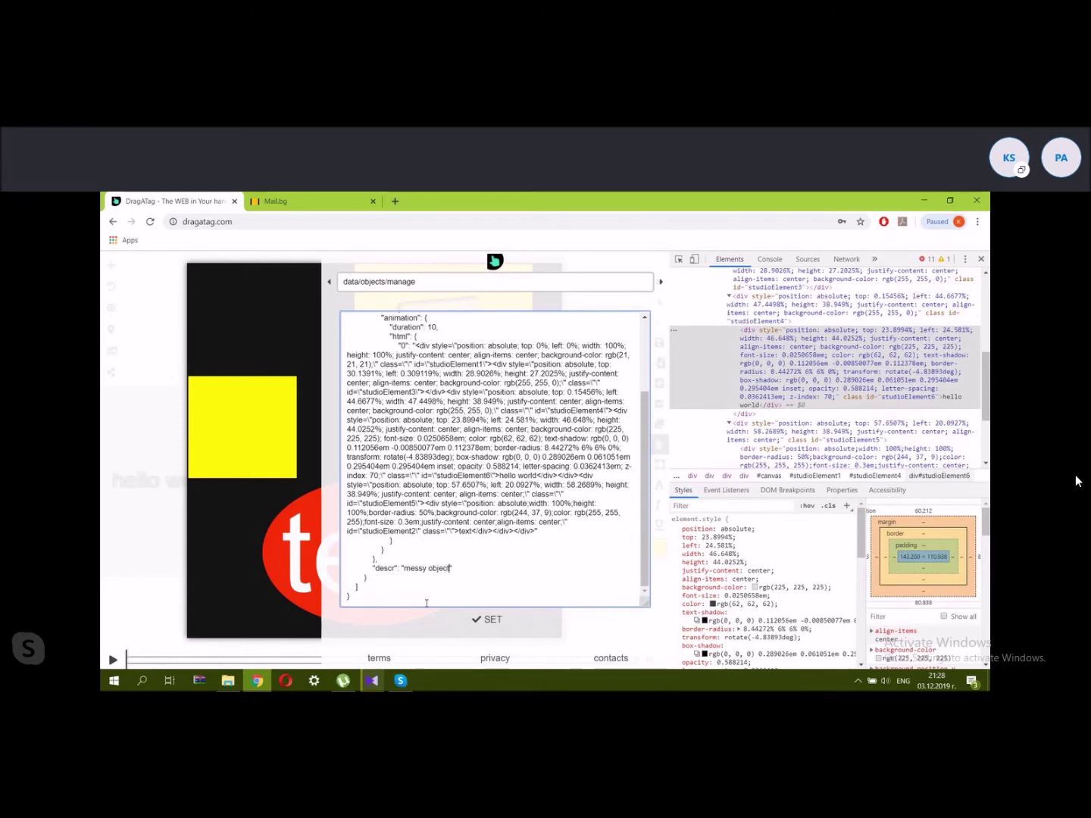
{"action": "left_click", "coordinate": [491, 619]}
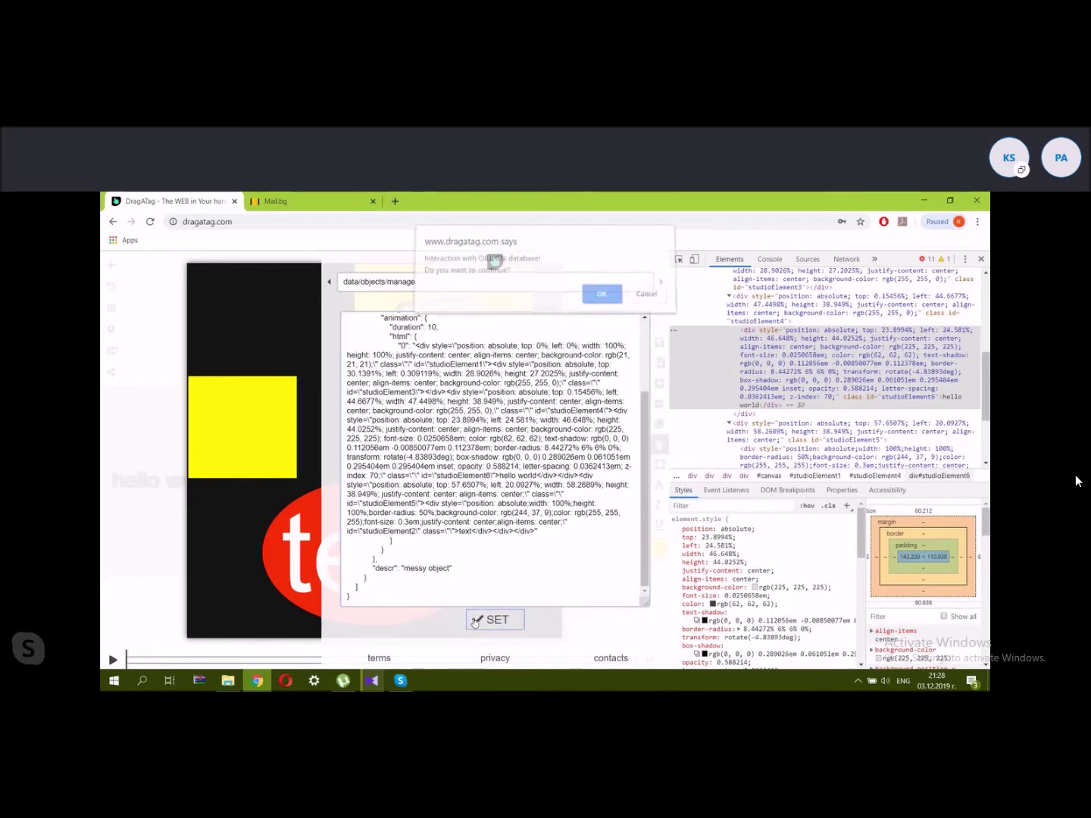
{"action": "left_click", "coordinate": [600, 300]}
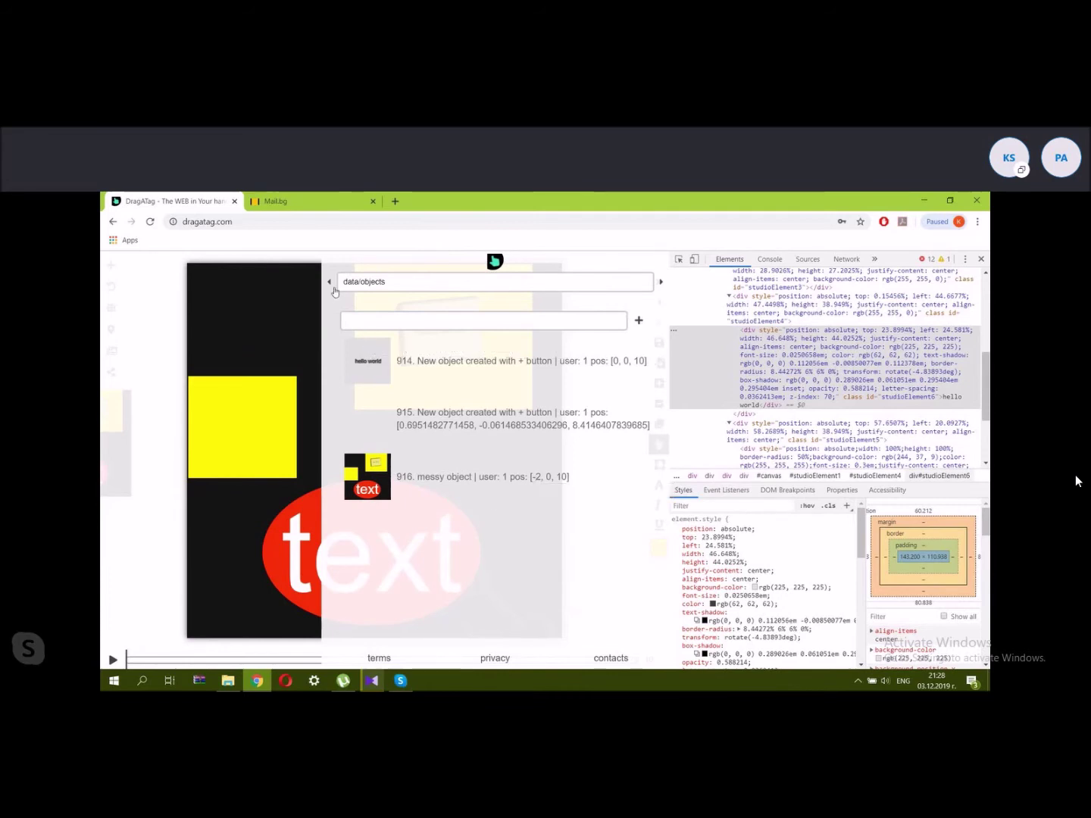
Close the developer tools and the studio to return to the 3D space.
{"action": "left_click", "coordinate": [496, 262]}
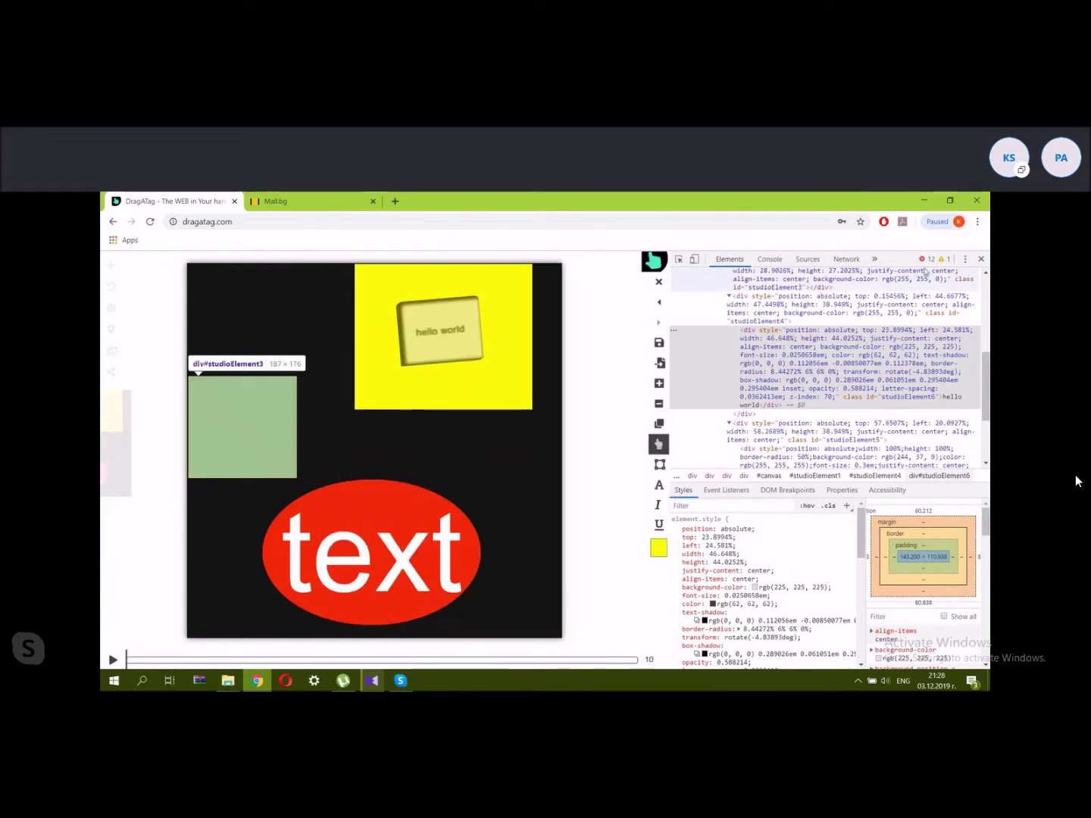
{"action": "left_click", "coordinate": [980, 257]}
{"action": "left_click", "coordinate": [980, 282]}
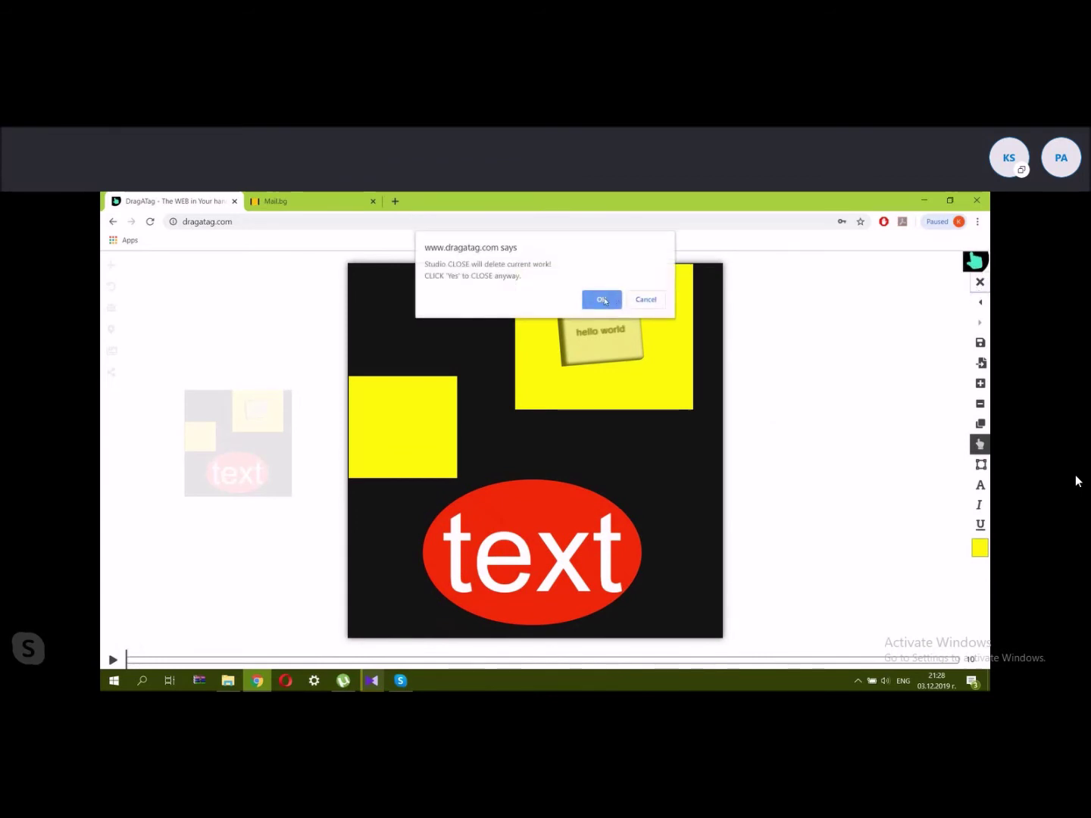
{"action": "left_click", "coordinate": [603, 301]}
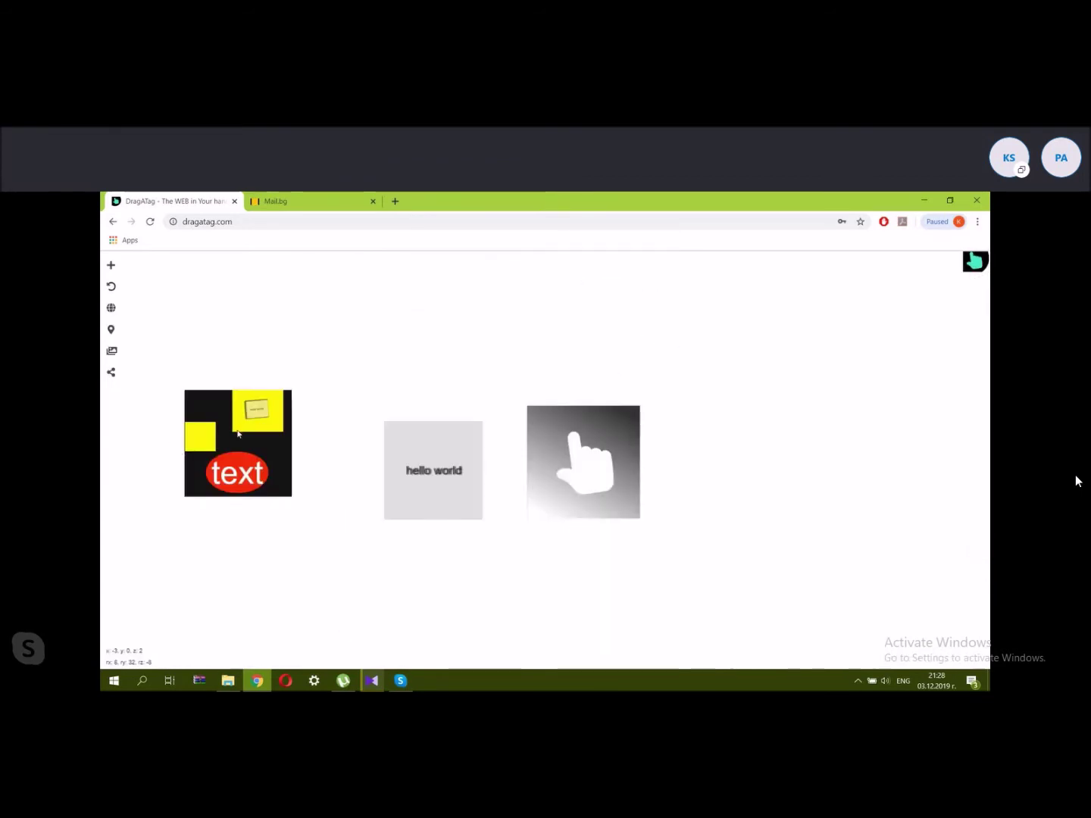
Examine the objects in the 3D space, focusing on the "hello world" and hand-icon objects and returning to the overview.
{"action": "left_click_drag", "start_coordinate": [239, 433], "coordinate": [906, 399]}
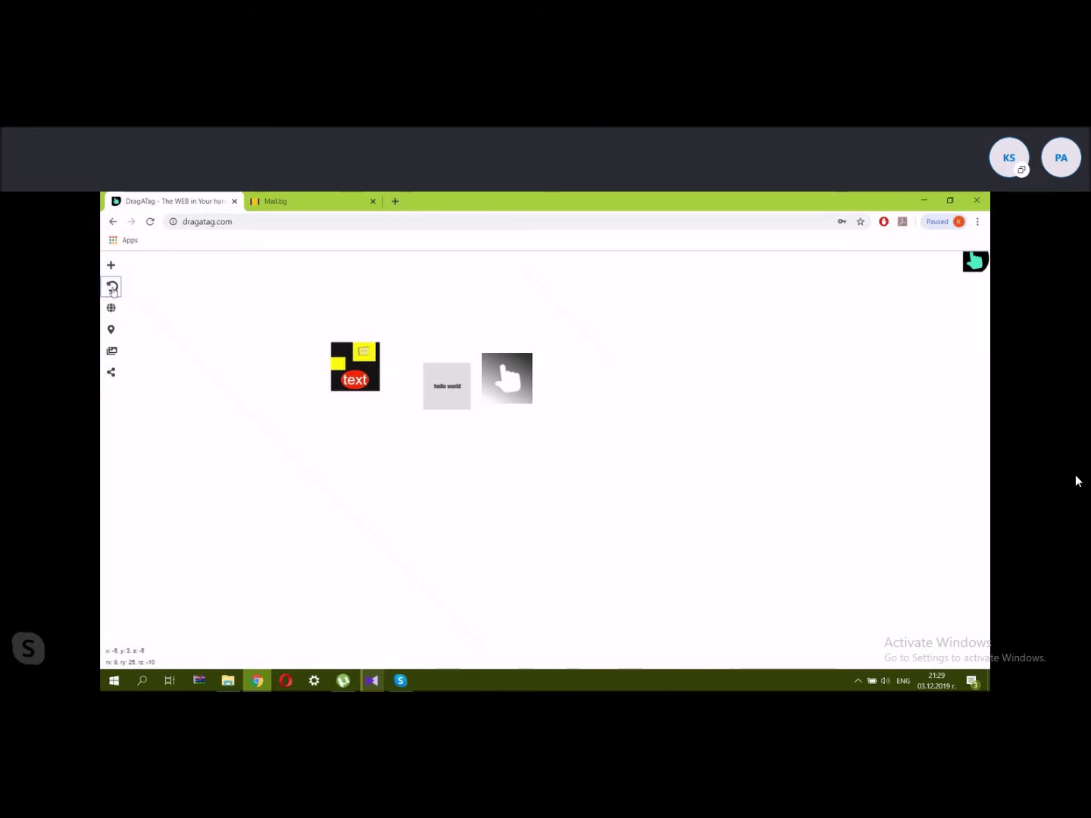
{"action": "left_click", "coordinate": [451, 390]}
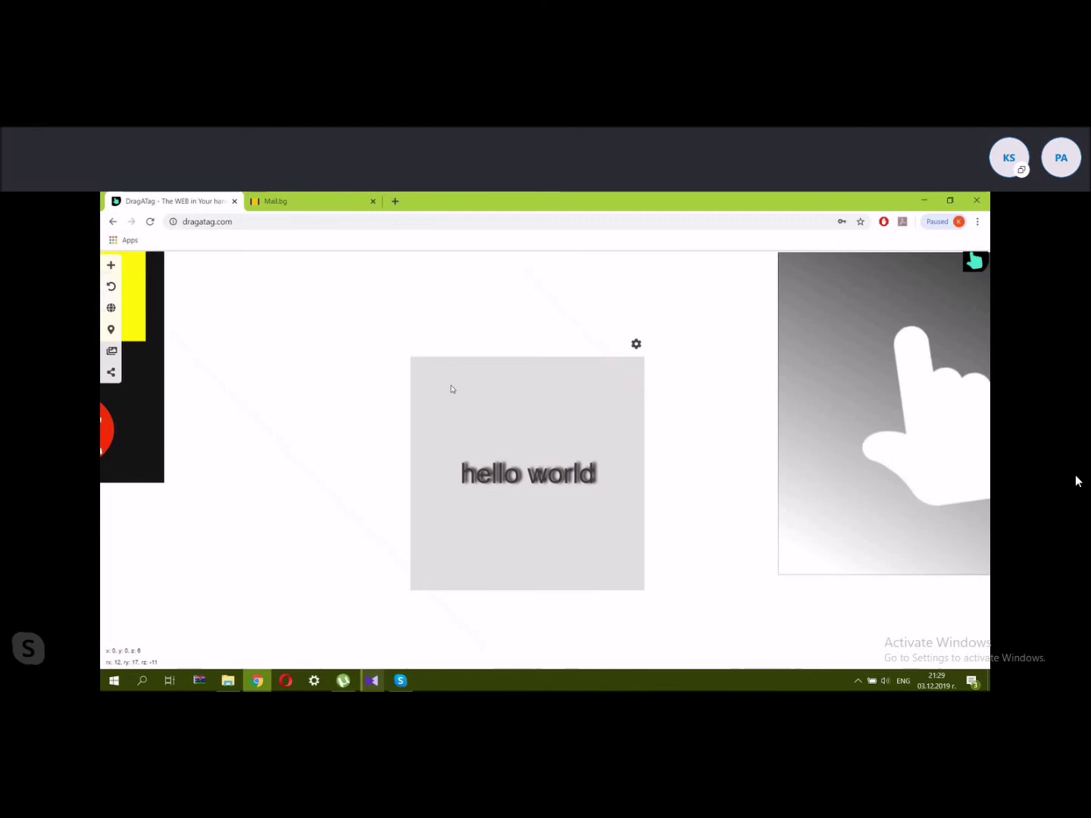
{"action": "left_click", "coordinate": [110, 286]}
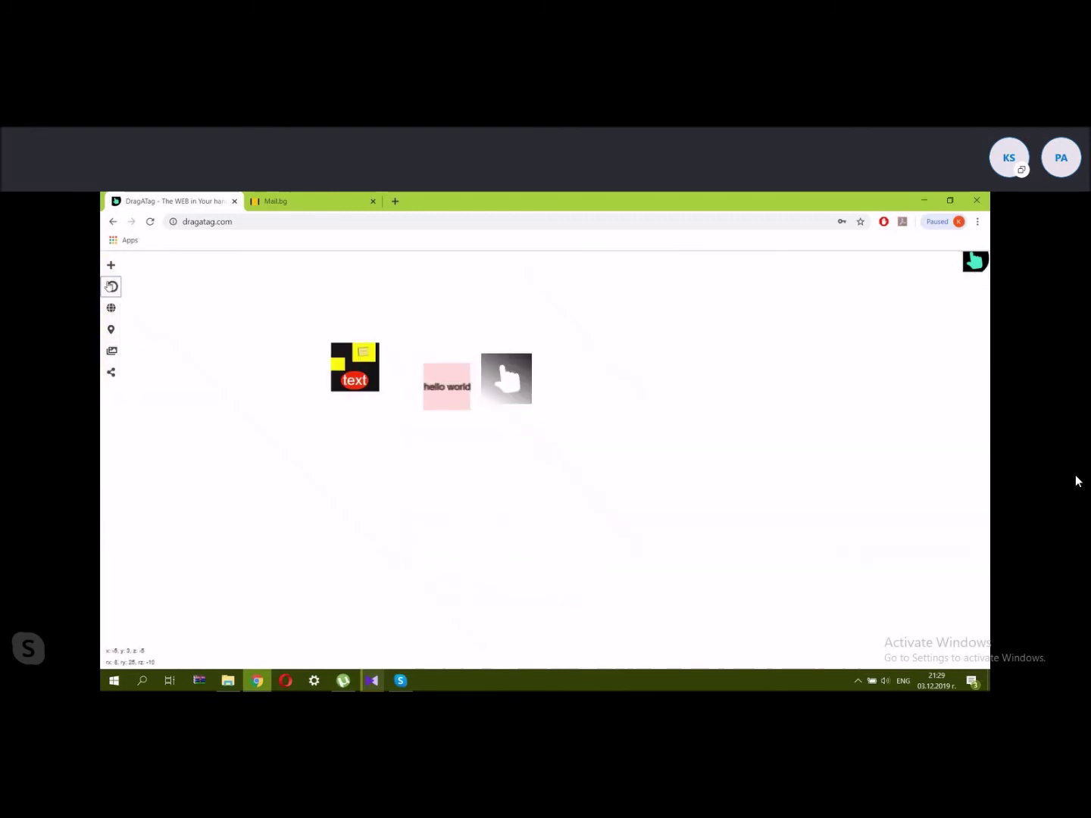
{"action": "left_click", "coordinate": [510, 382]}
{"action": "left_click", "coordinate": [111, 287]}
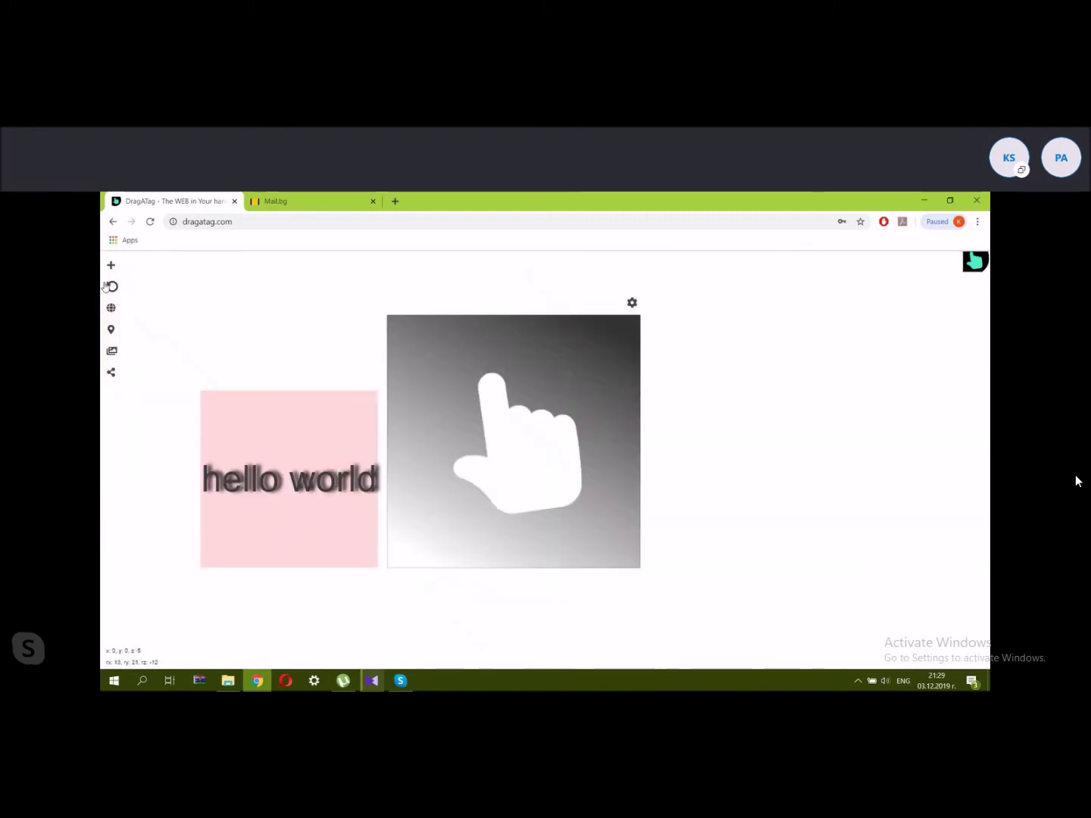
{"action": "left_click", "coordinate": [445, 400]}
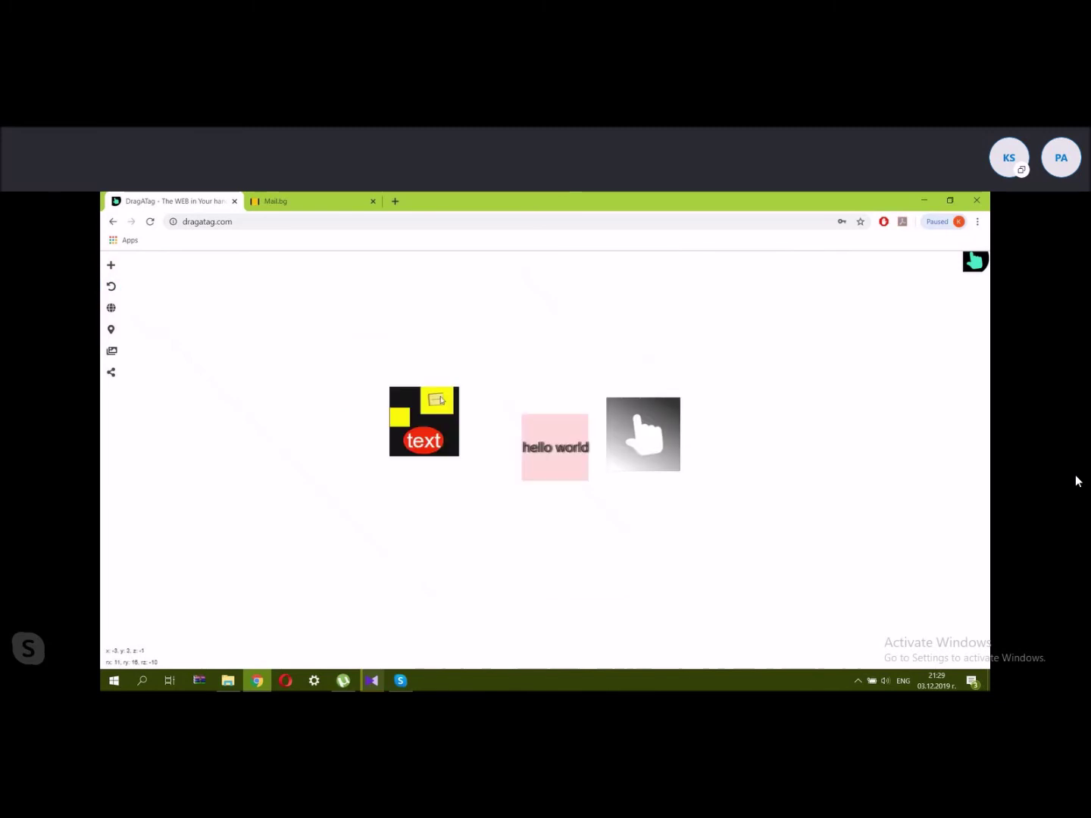
{"action": "left_click", "coordinate": [111, 287]}
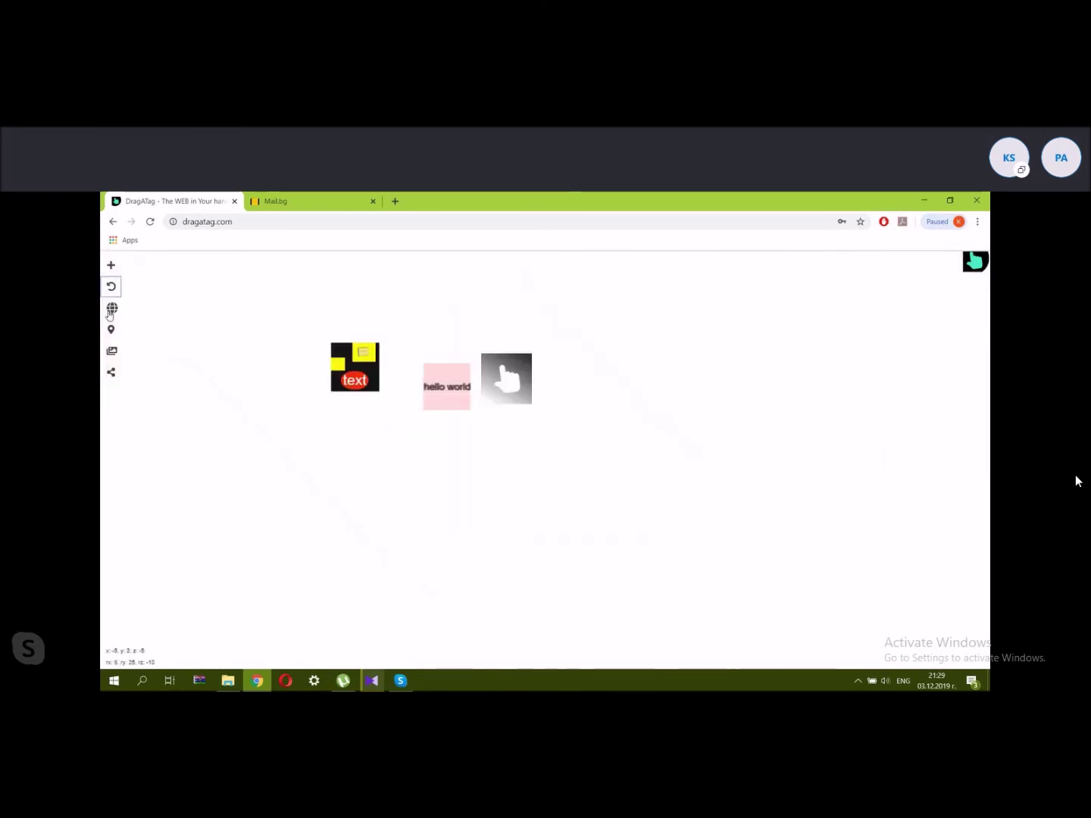
Browse the list of spaces and switch to the main space of the platform.
{"action": "left_click", "coordinate": [111, 308]}
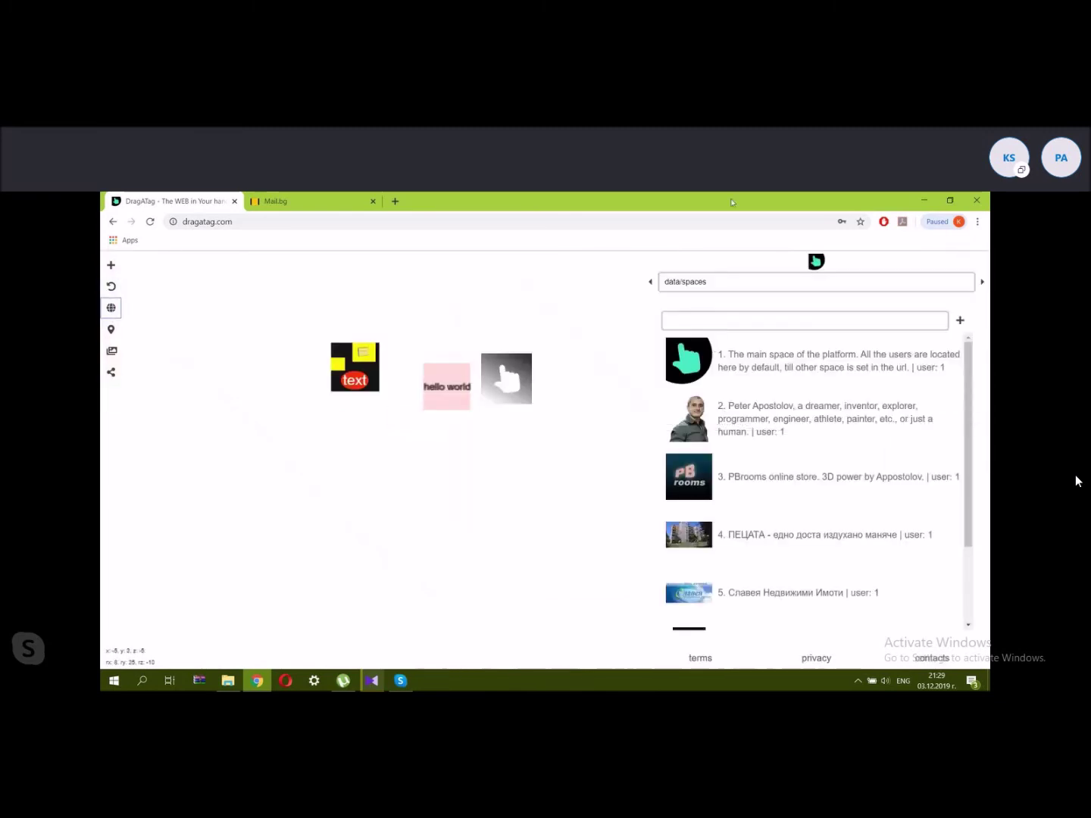
{"action": "scroll", "coordinate": [773, 413], "scroll_direction": "down", "scroll_amount": 2}
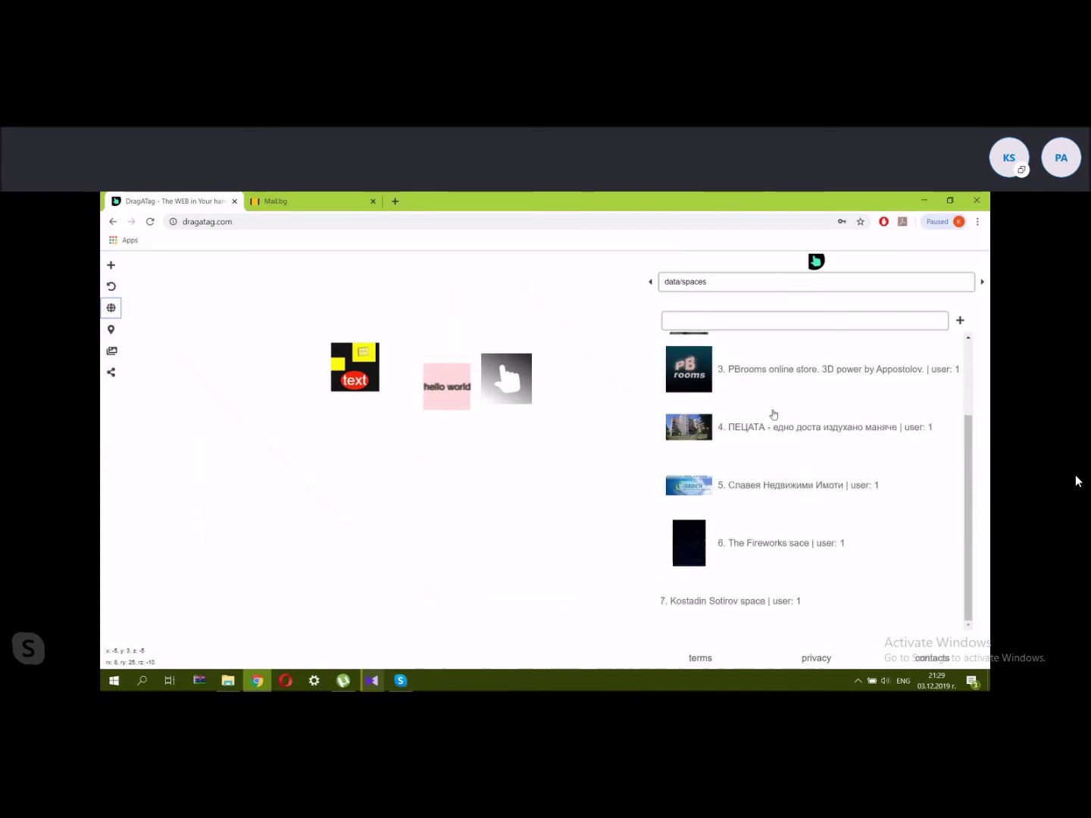
{"action": "left_click", "coordinate": [742, 603]}
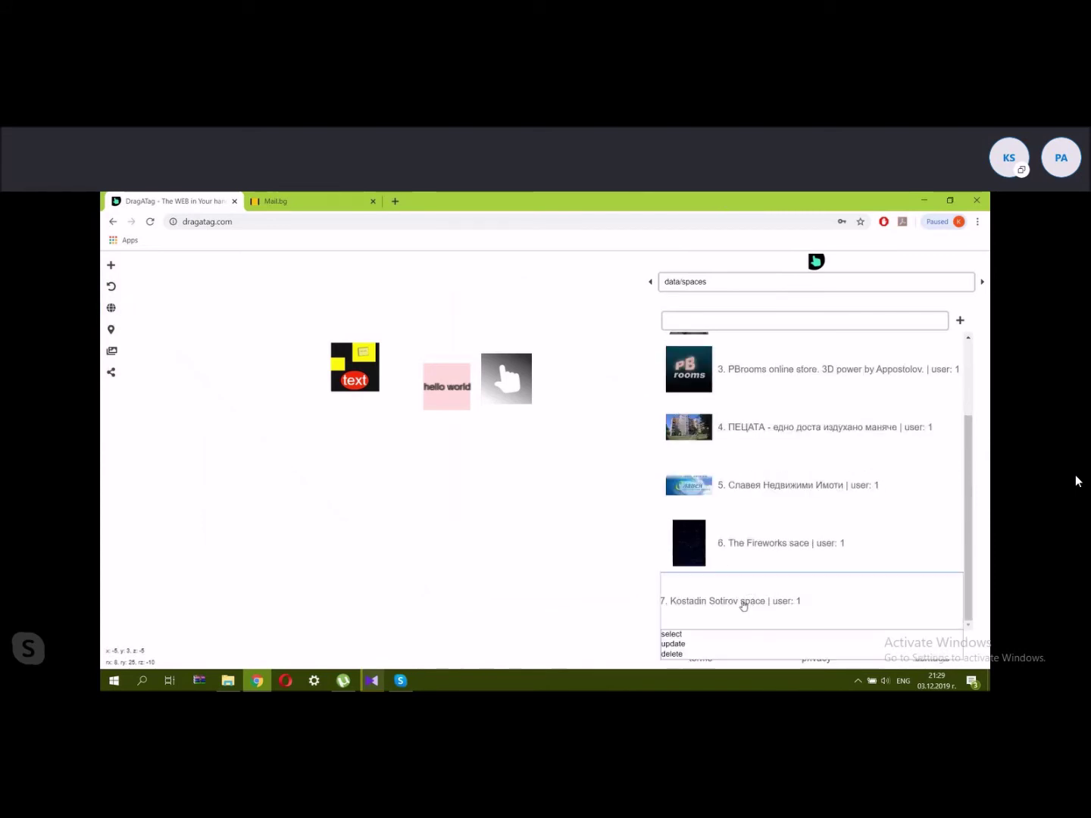
{"action": "left_click", "coordinate": [693, 637]}
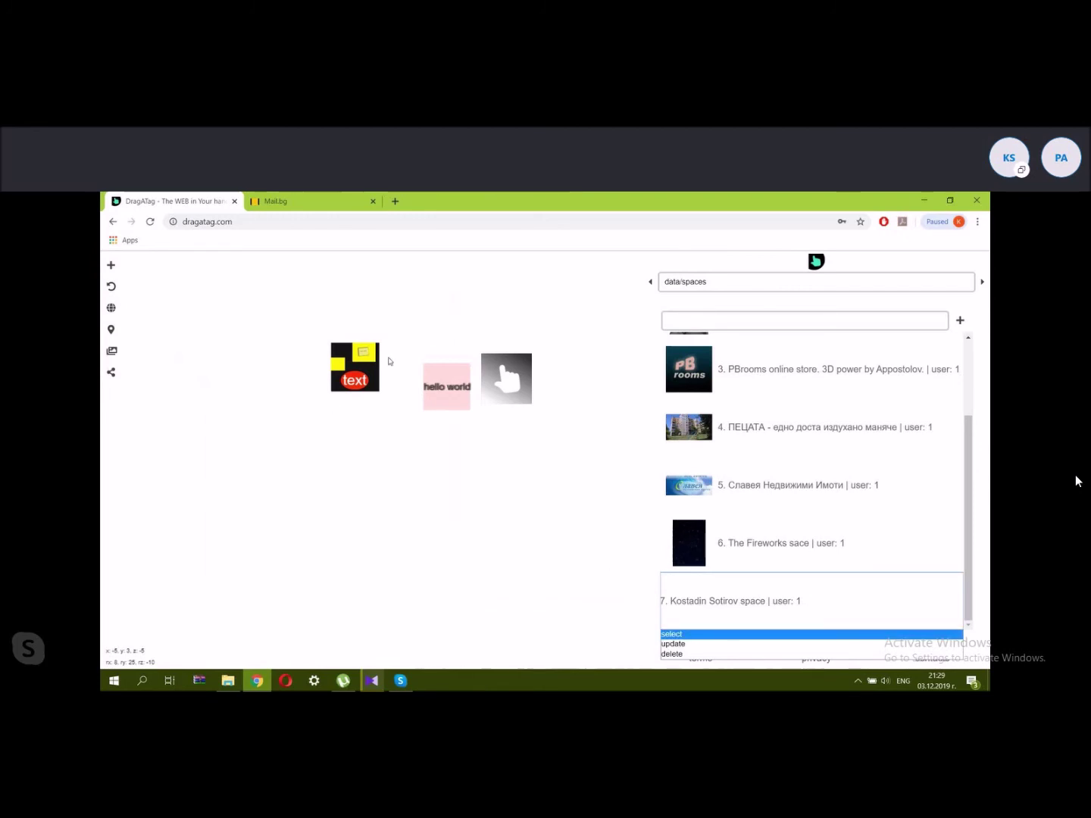
{"action": "scroll", "coordinate": [838, 428], "scroll_direction": "up", "scroll_amount": 1}
{"action": "scroll", "coordinate": [837, 429], "scroll_direction": "up", "scroll_amount": 3}
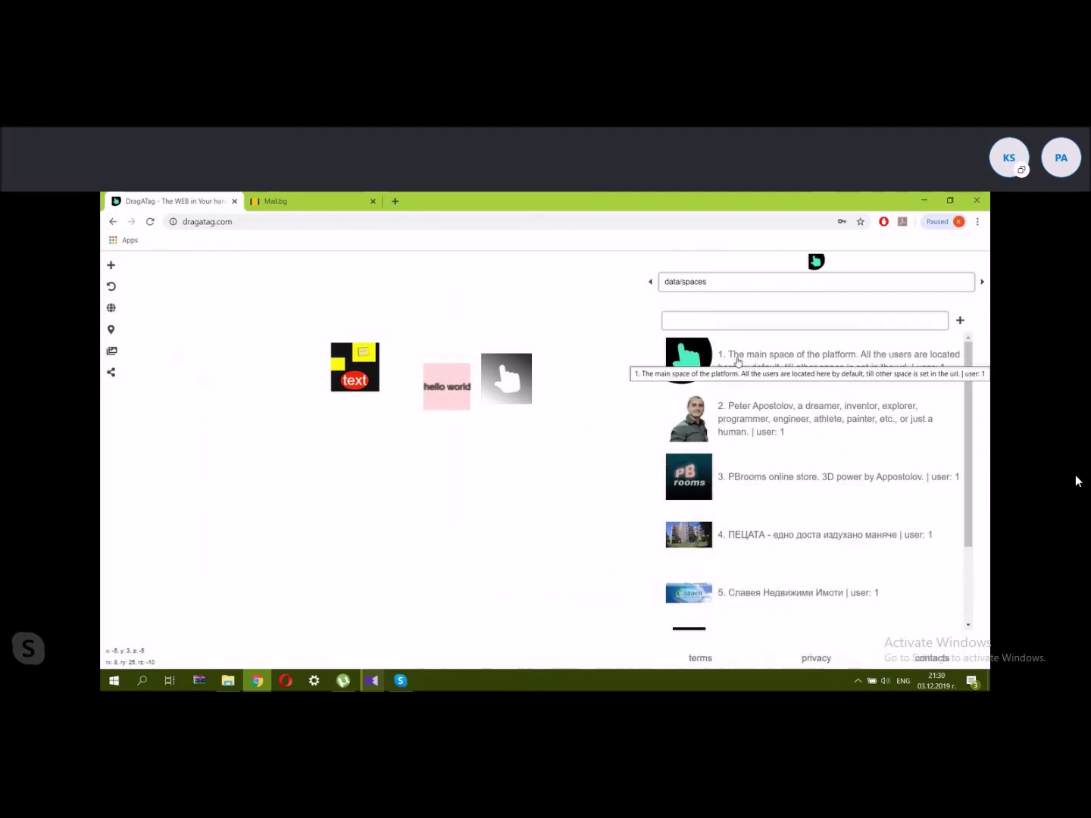
{"action": "left_click", "coordinate": [746, 358]}
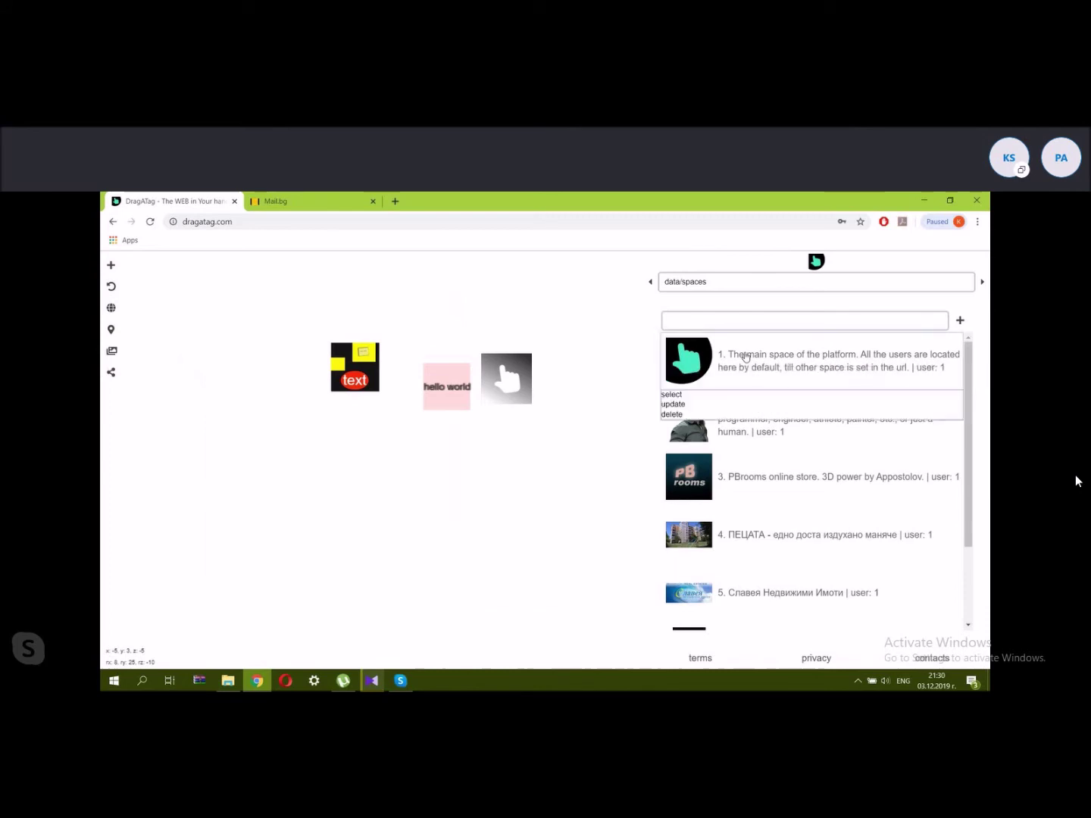
{"action": "left_click", "coordinate": [701, 398]}
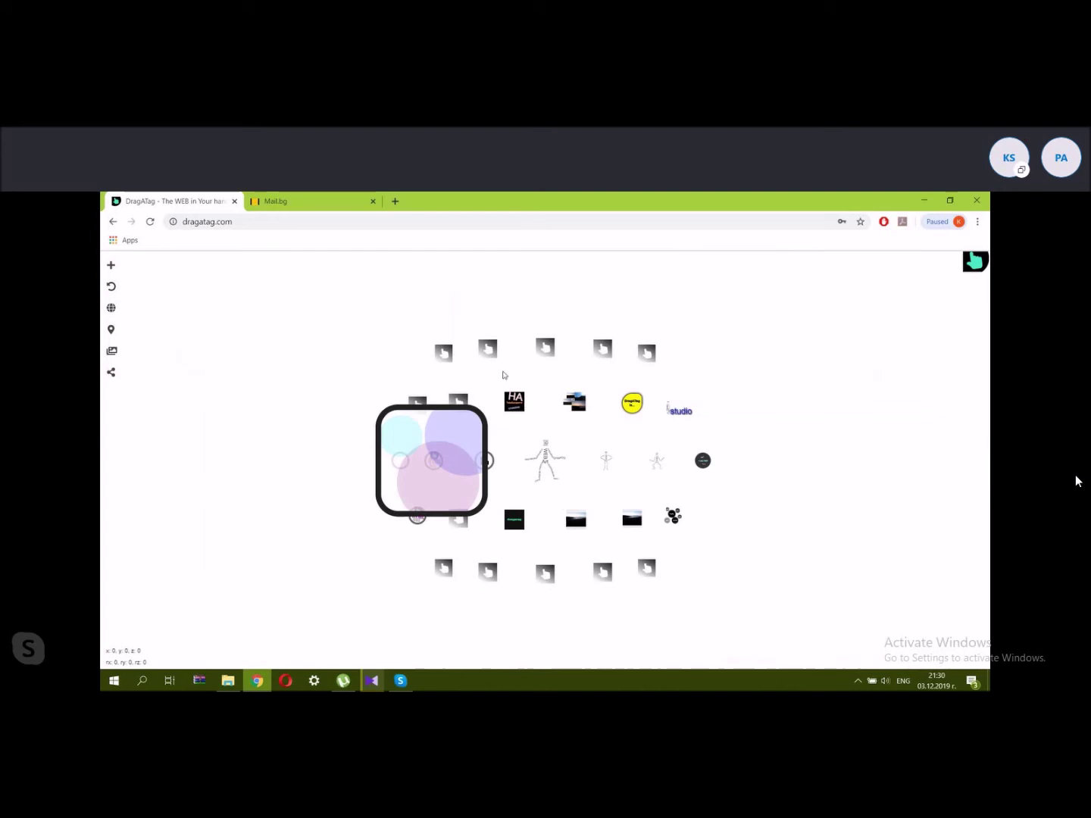
Examine the main space's objects, focusing on the black "HA" tile and the animated photo collage.
{"action": "left_click_drag", "start_coordinate": [598, 454], "coordinate": [564, 413]}
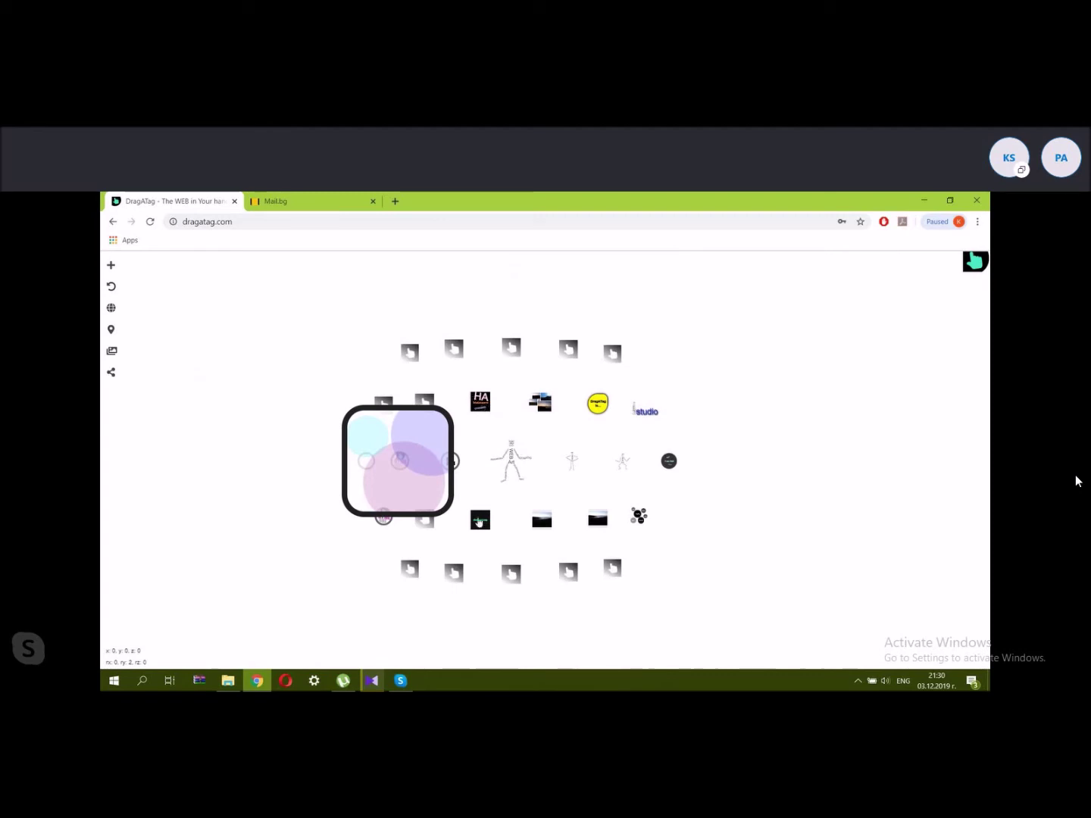
{"action": "left_click", "coordinate": [481, 404]}
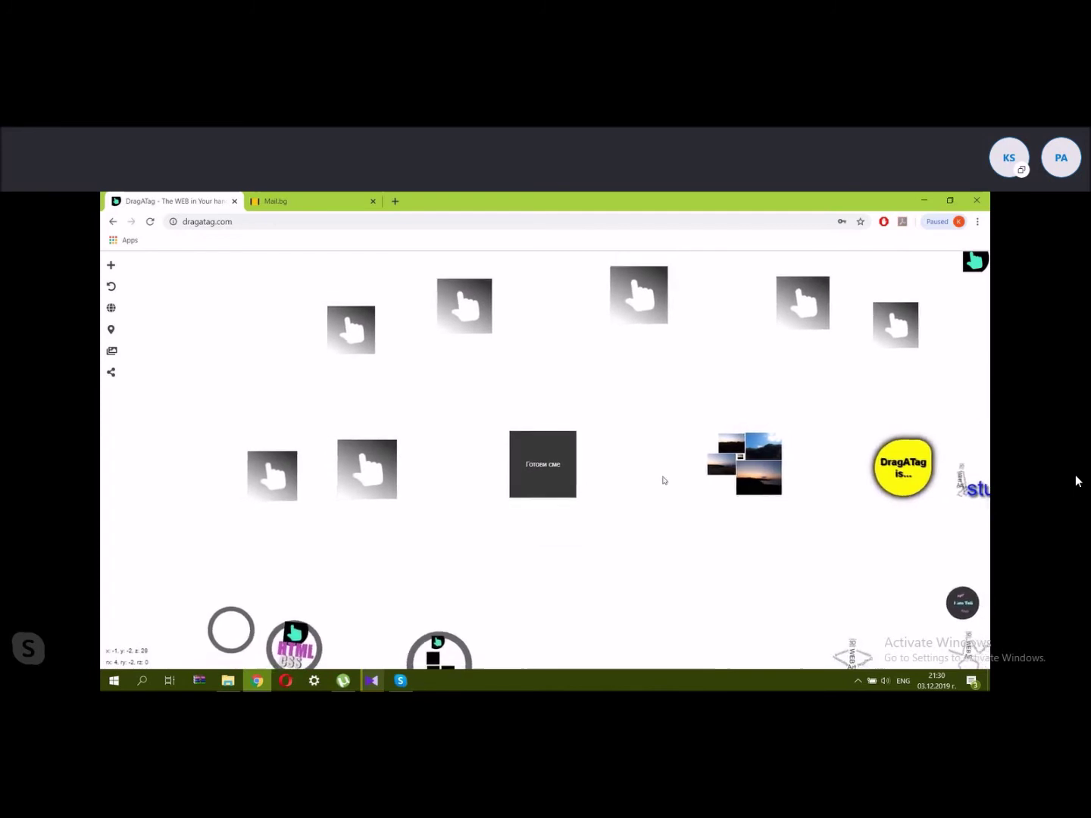
{"action": "left_click", "coordinate": [740, 470]}
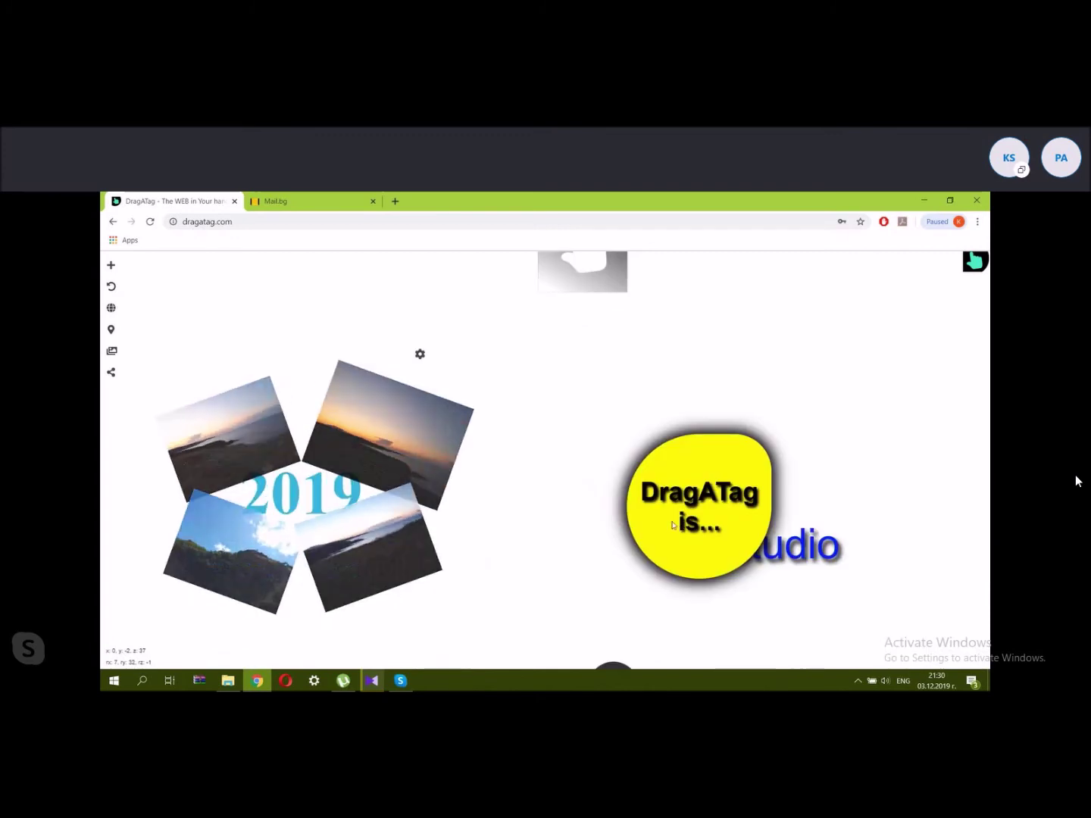
{"action": "left_click", "coordinate": [112, 285]}
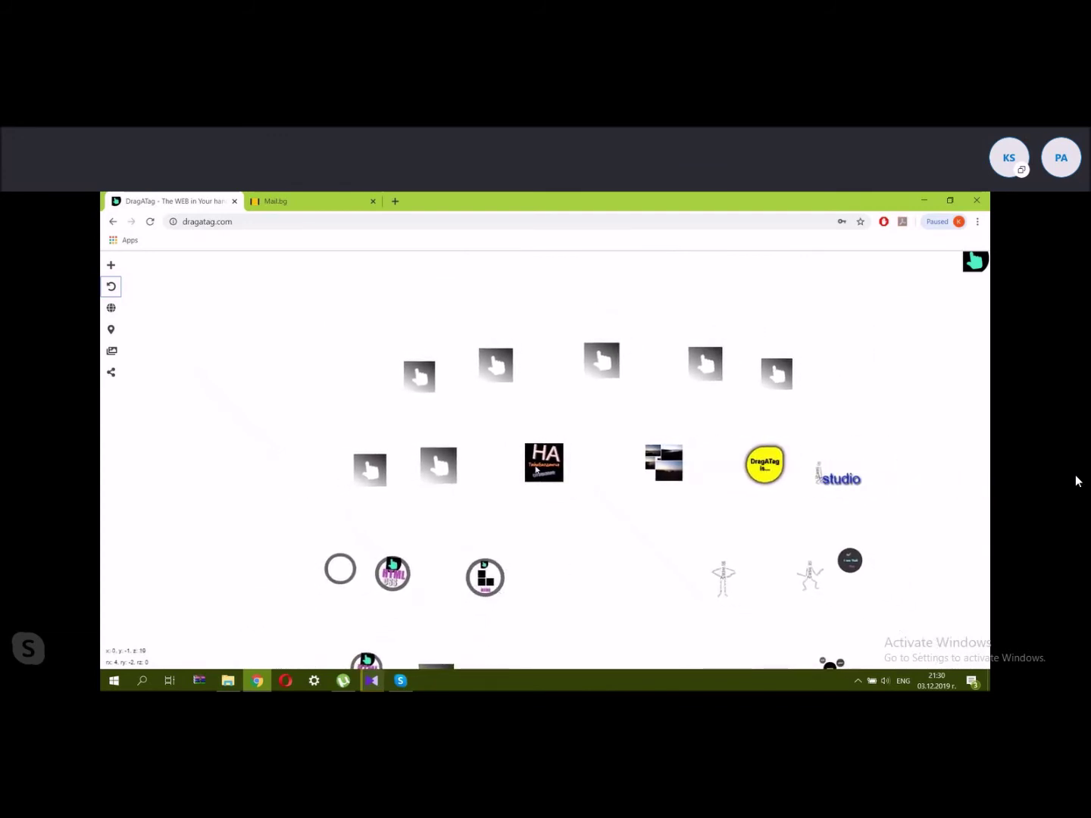
{"action": "left_click", "coordinate": [652, 475]}
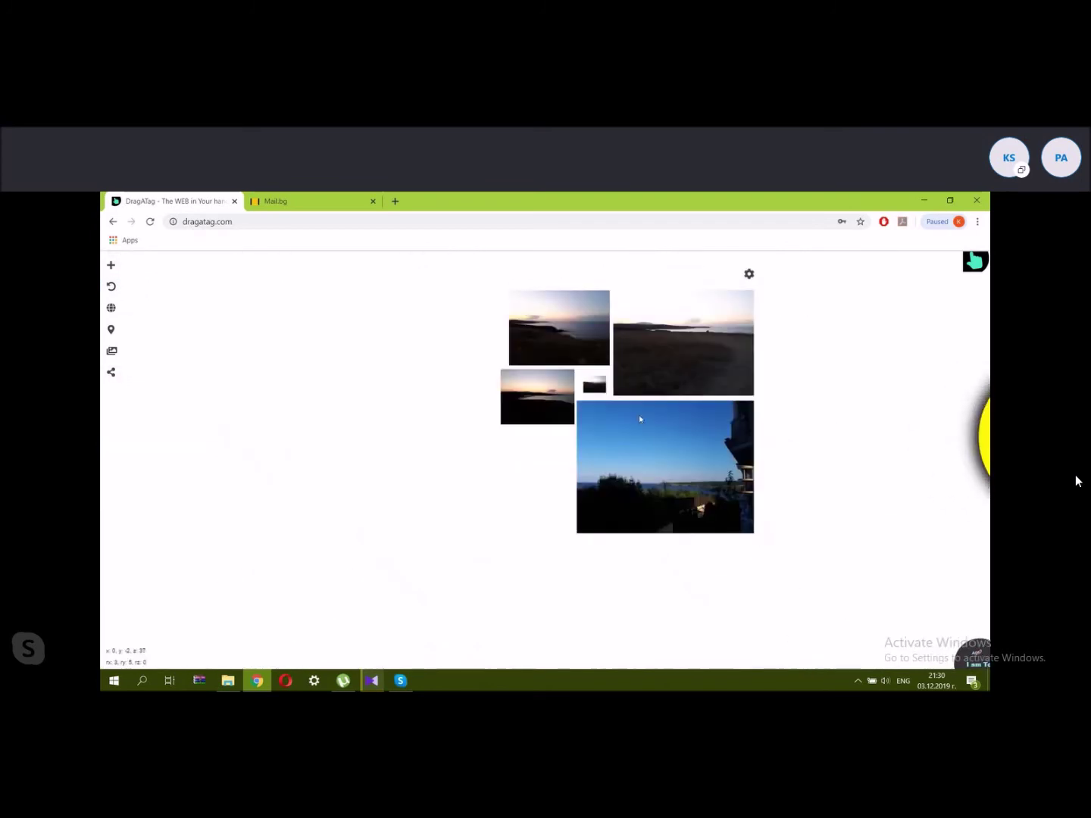
Open the photo collage in the studio and examine the HTML code of its four-photo keyframe near the first third of the timeline.
{"action": "left_click", "coordinate": [747, 275]}
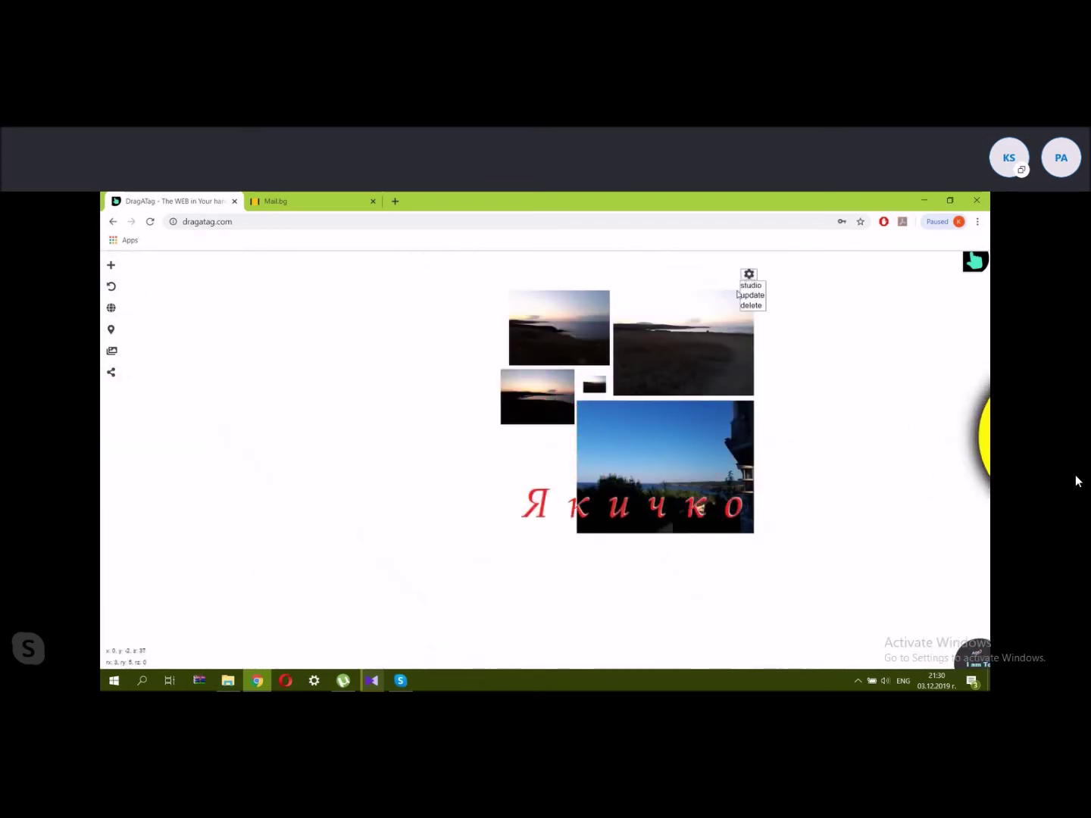
{"action": "left_click", "coordinate": [742, 295]}
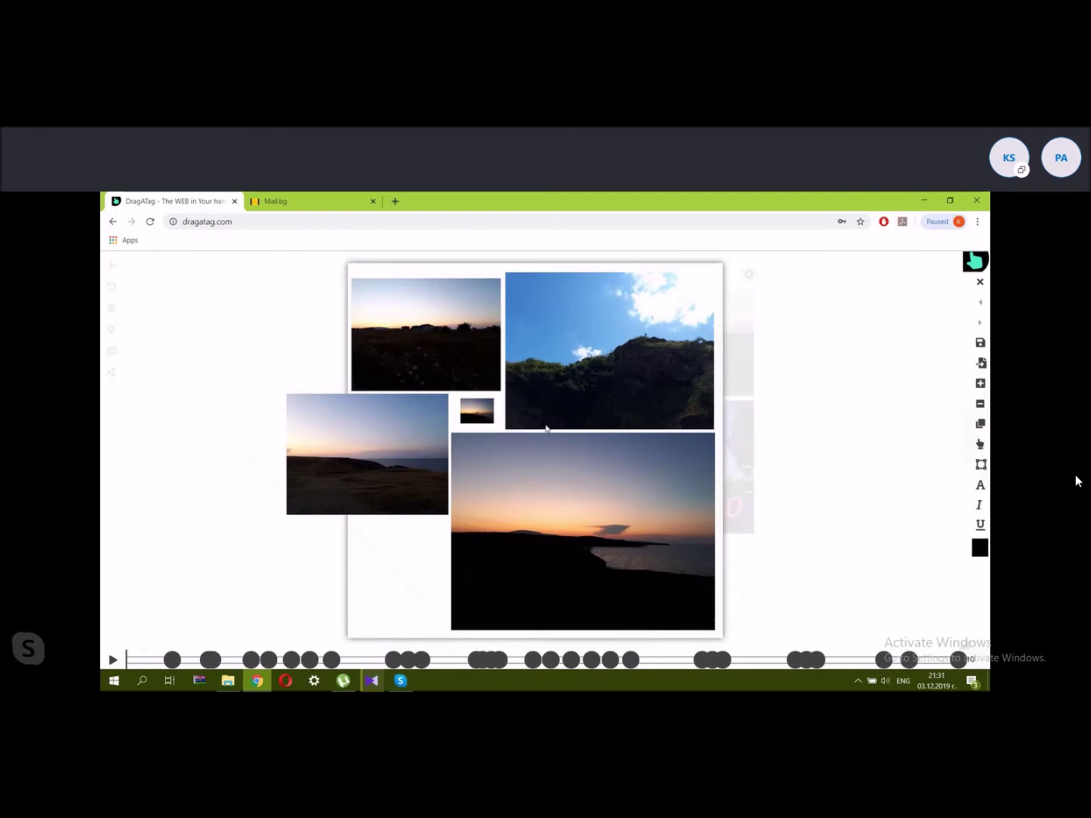
{"action": "left_click", "coordinate": [407, 661]}
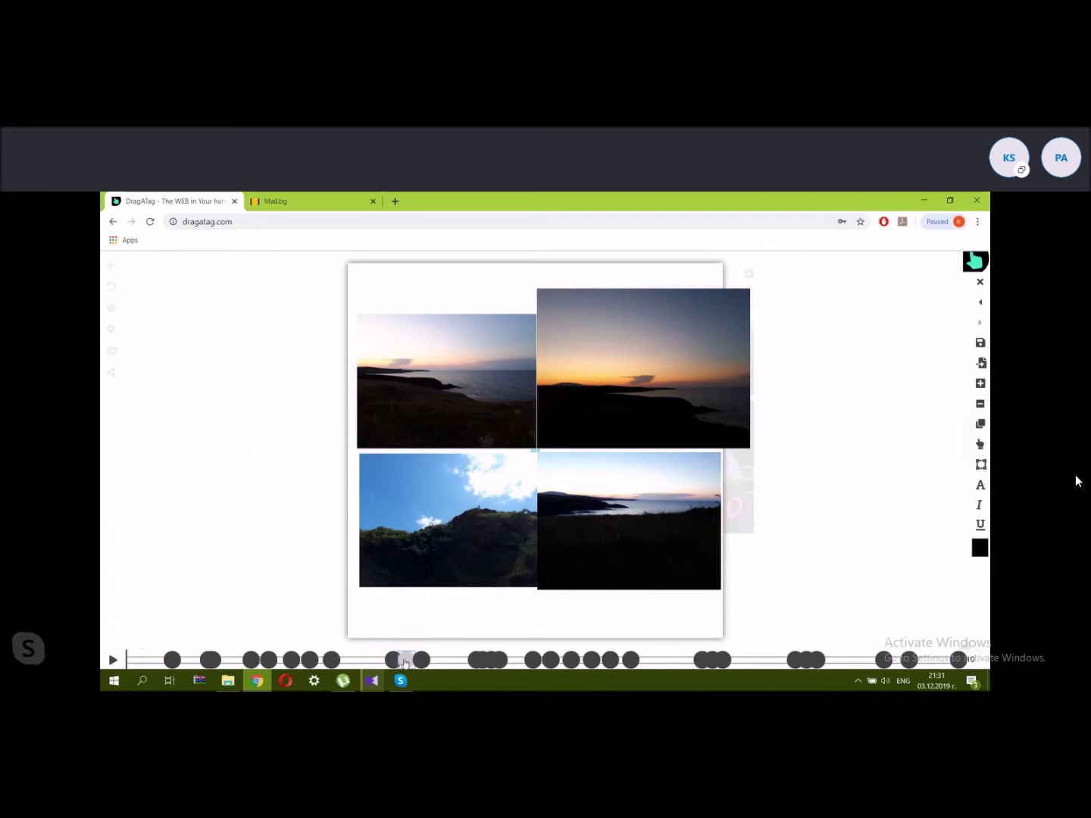
{"action": "left_click", "coordinate": [434, 618]}
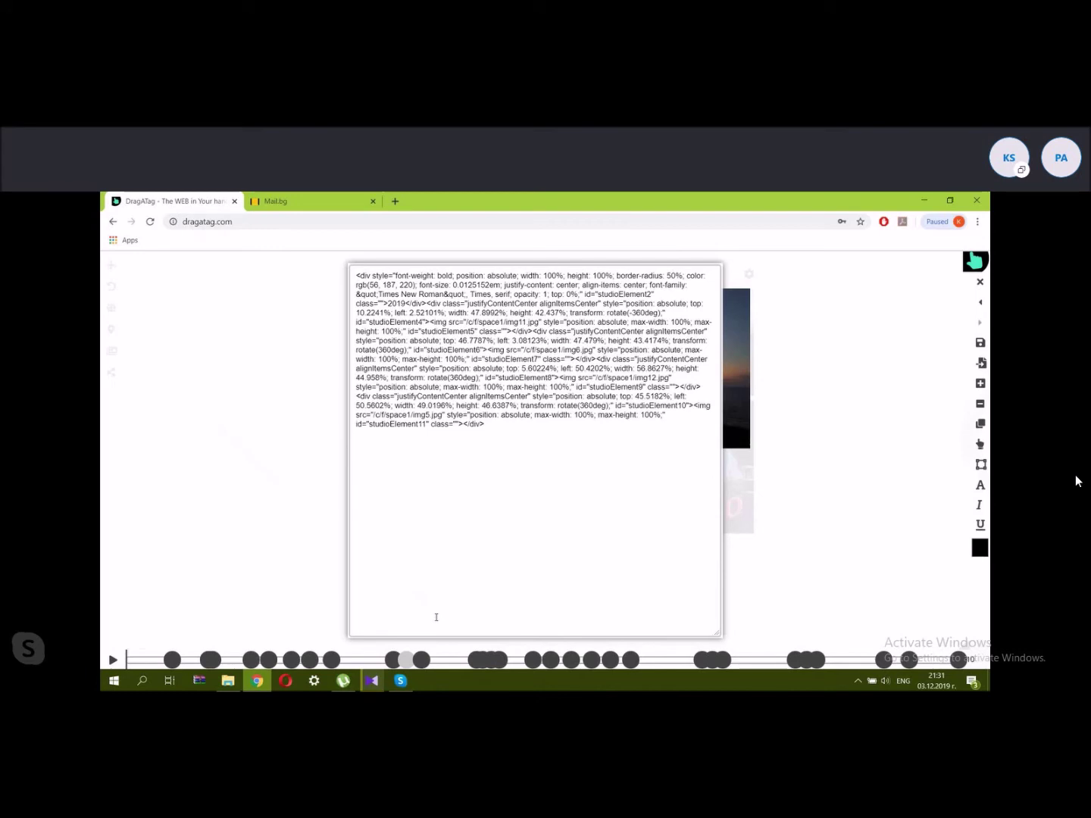
{"action": "left_click", "coordinate": [947, 396]}
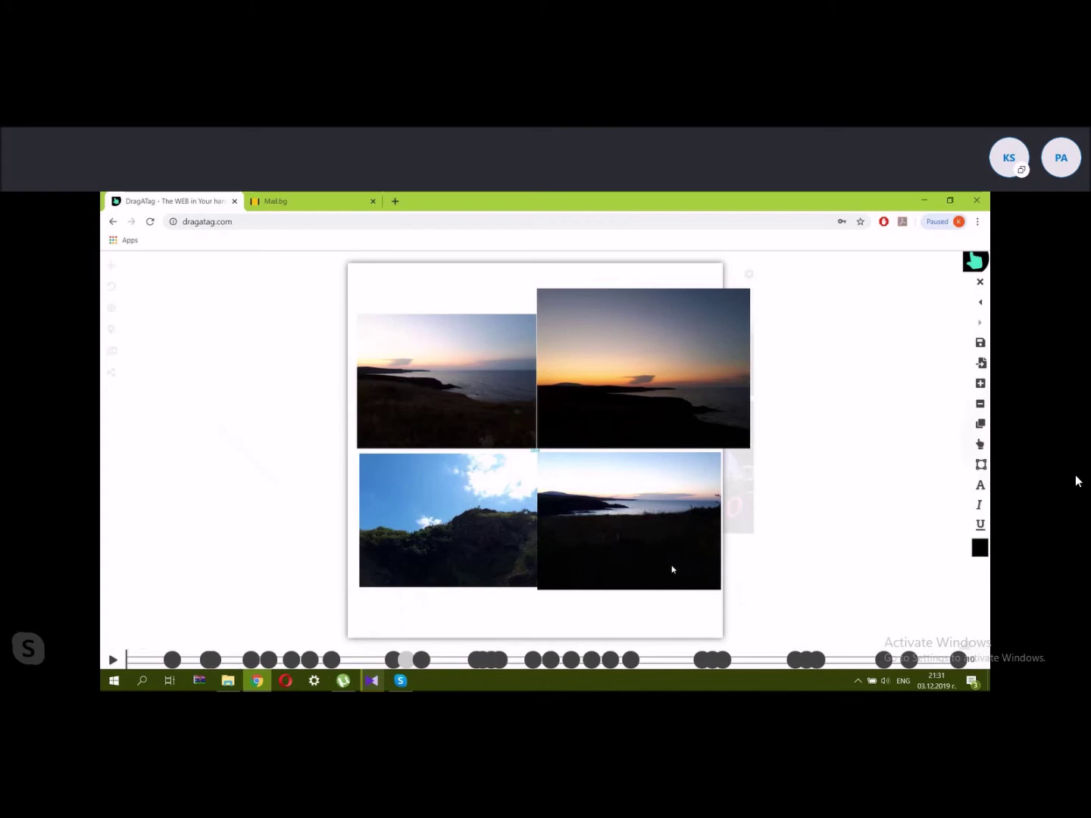
Inspect the large sunset photo in the upper right of the canvas with the browser's developer tools.
{"action": "key", "text": "F12"}
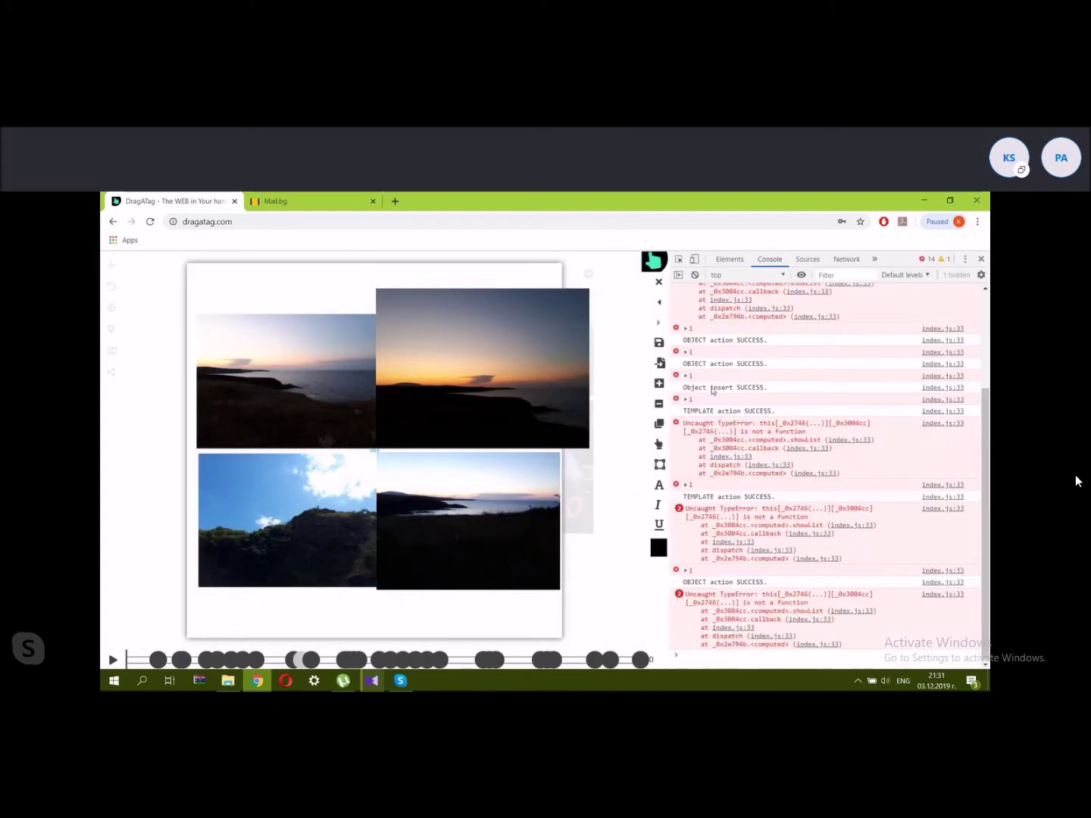
{"action": "left_click", "coordinate": [679, 262]}
{"action": "left_click", "coordinate": [447, 362]}
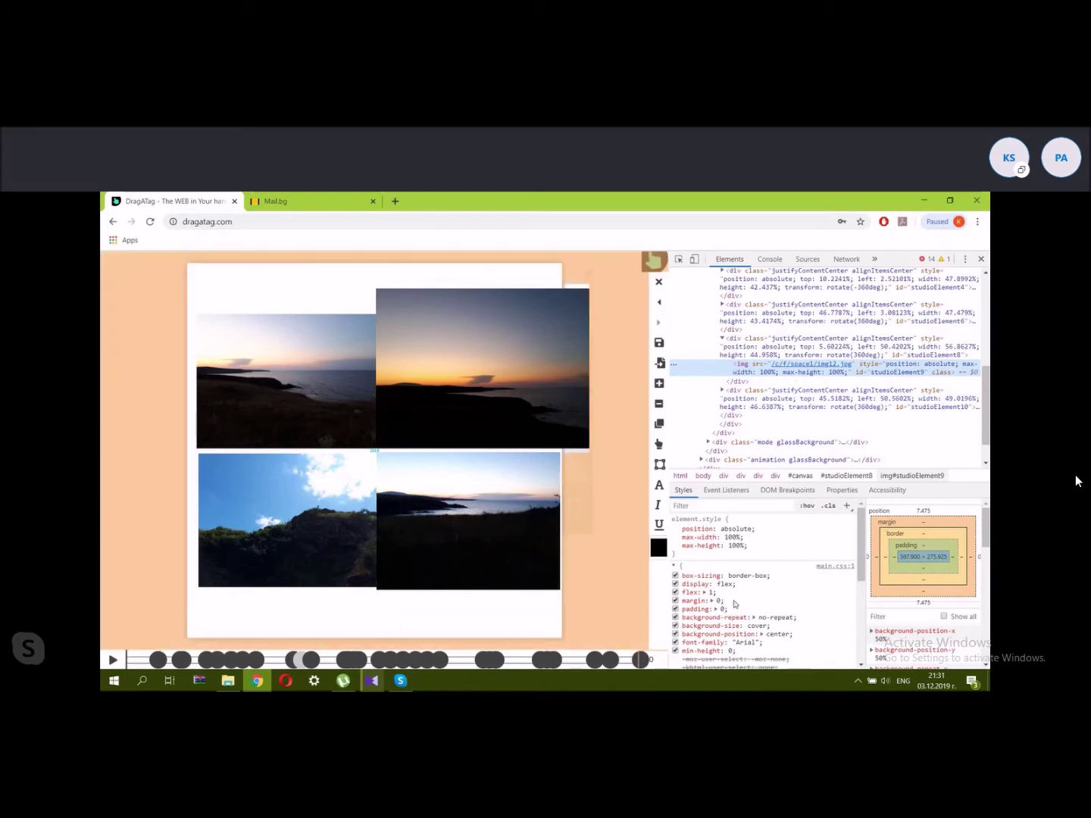
Add a border-radius of 20px to the inline style of the inspected sunset photo.
{"action": "left_click", "coordinate": [759, 548]}
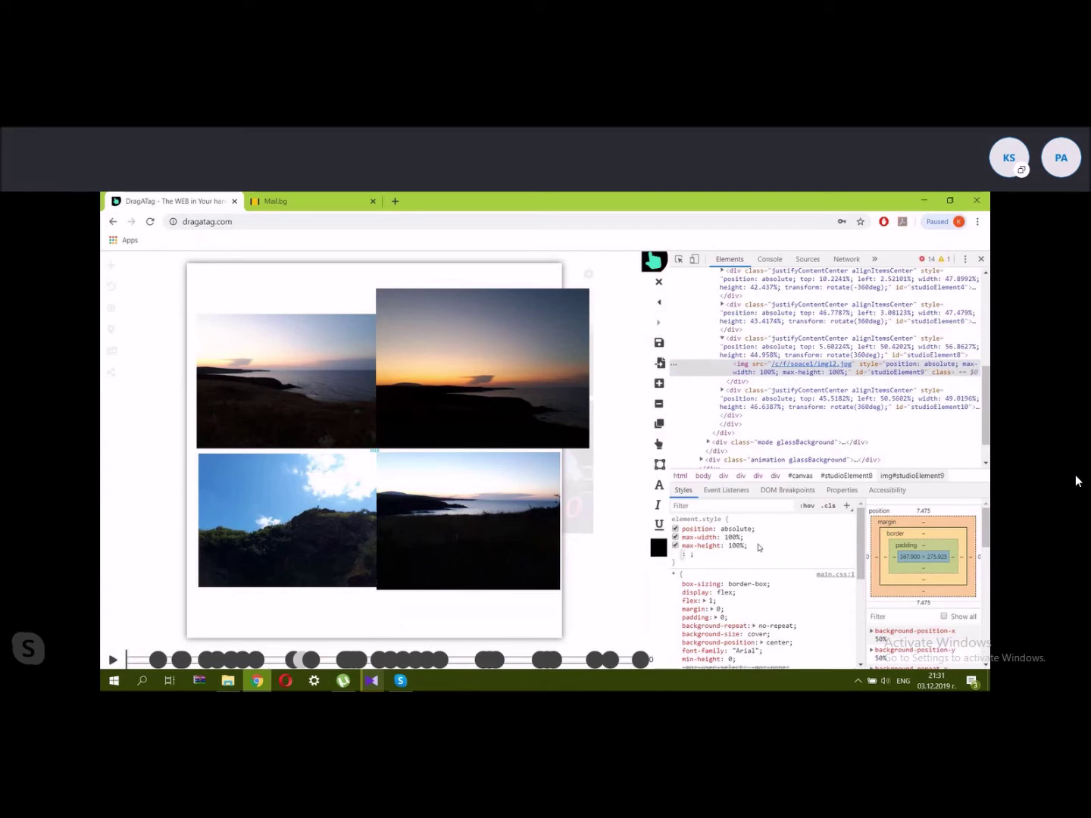
{"action": "type", "text": "botn"}
{"action": "key", "text": "BackSpace"}
{"action": "key", "text": "BackSpace"}
{"action": "type", "text": "rd"}
{"action": "key", "text": "ctrl+space"}
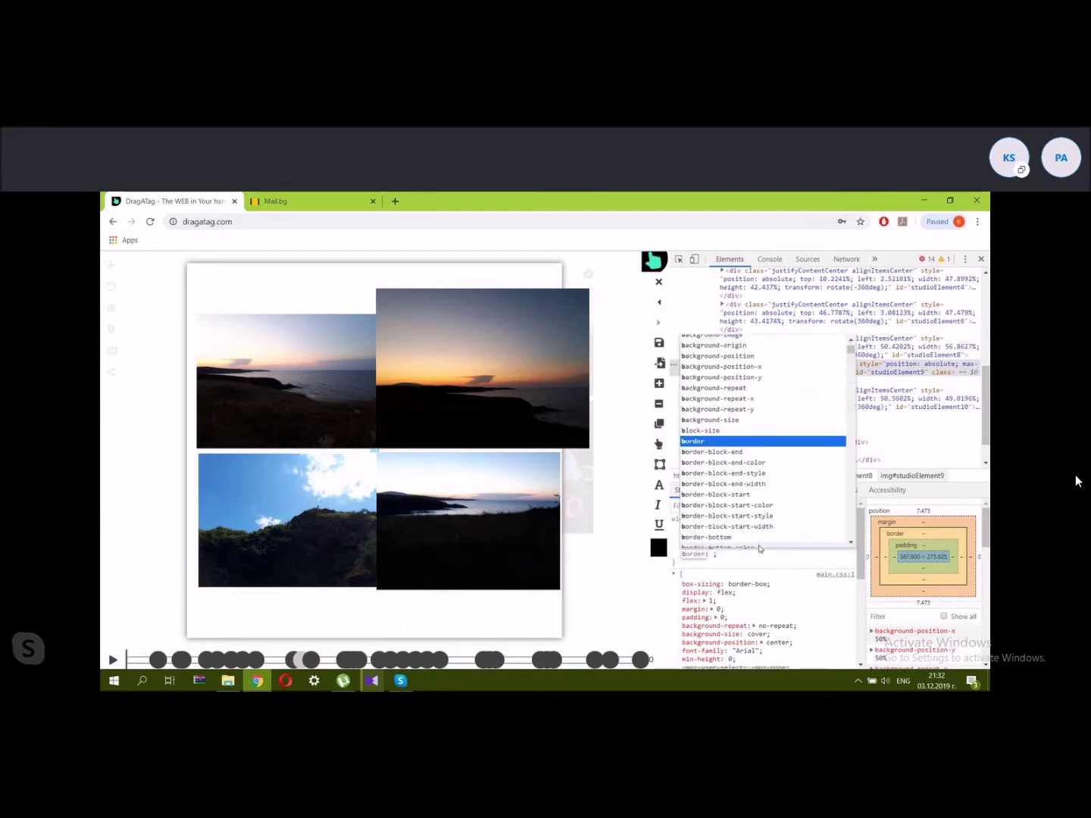
{"action": "key", "text": "BackSpace"}
{"action": "key", "text": "BackSpace"}
{"action": "key", "text": "BackSpace"}
{"action": "key", "text": "BackSpace"}
{"action": "key", "text": "BackSpace"}
{"action": "type", "text": "rd"}
{"action": "key", "text": "ctrl+space"}
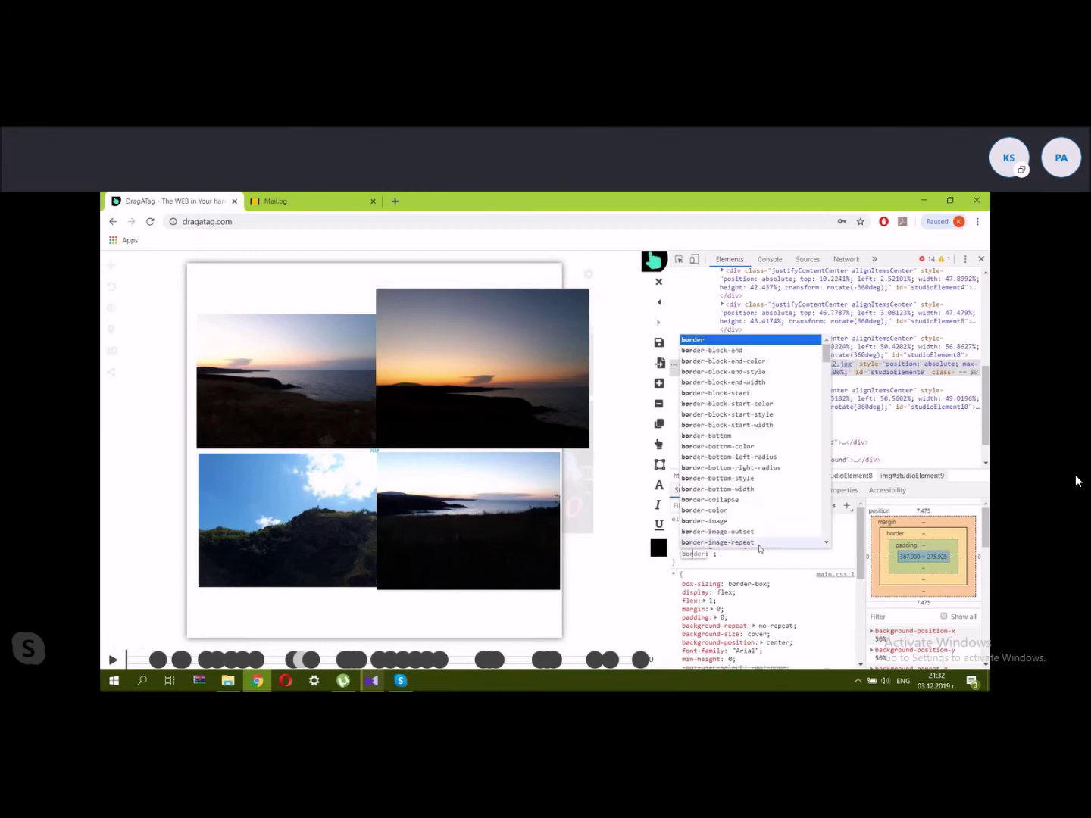
{"action": "type", "text": "-"}
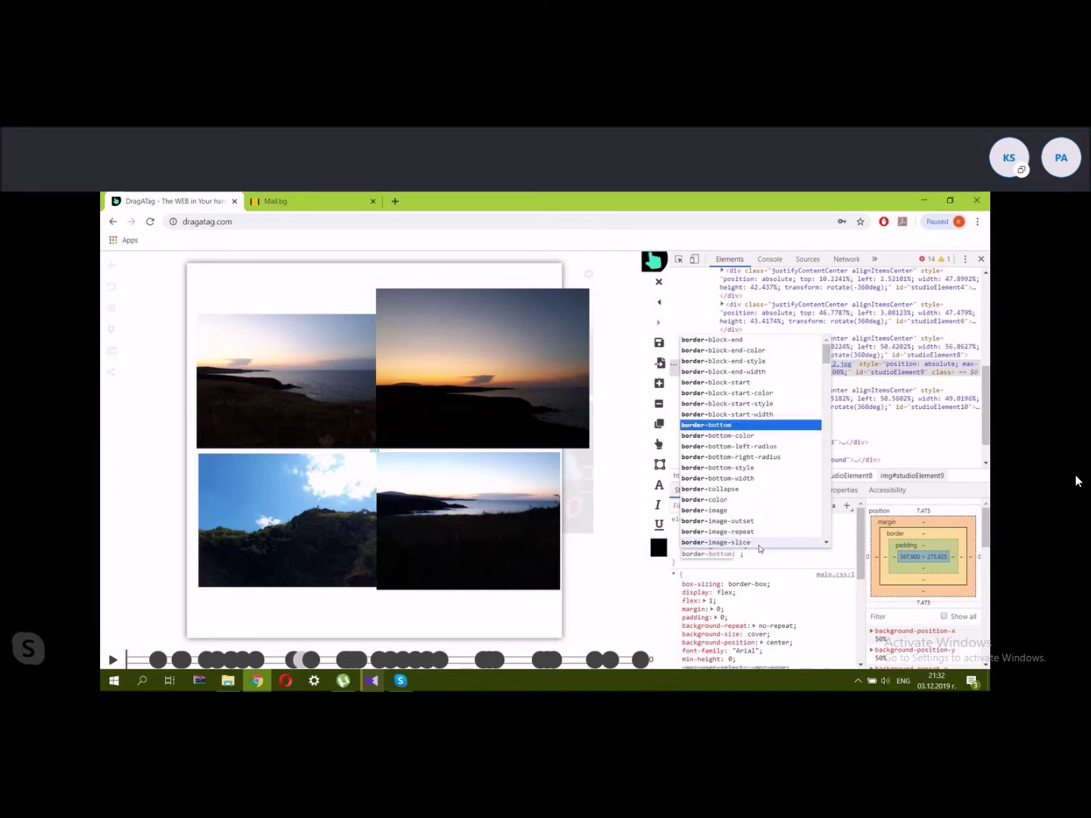
{"action": "type", "text": "ro"}
{"action": "key", "text": "BackSpace"}
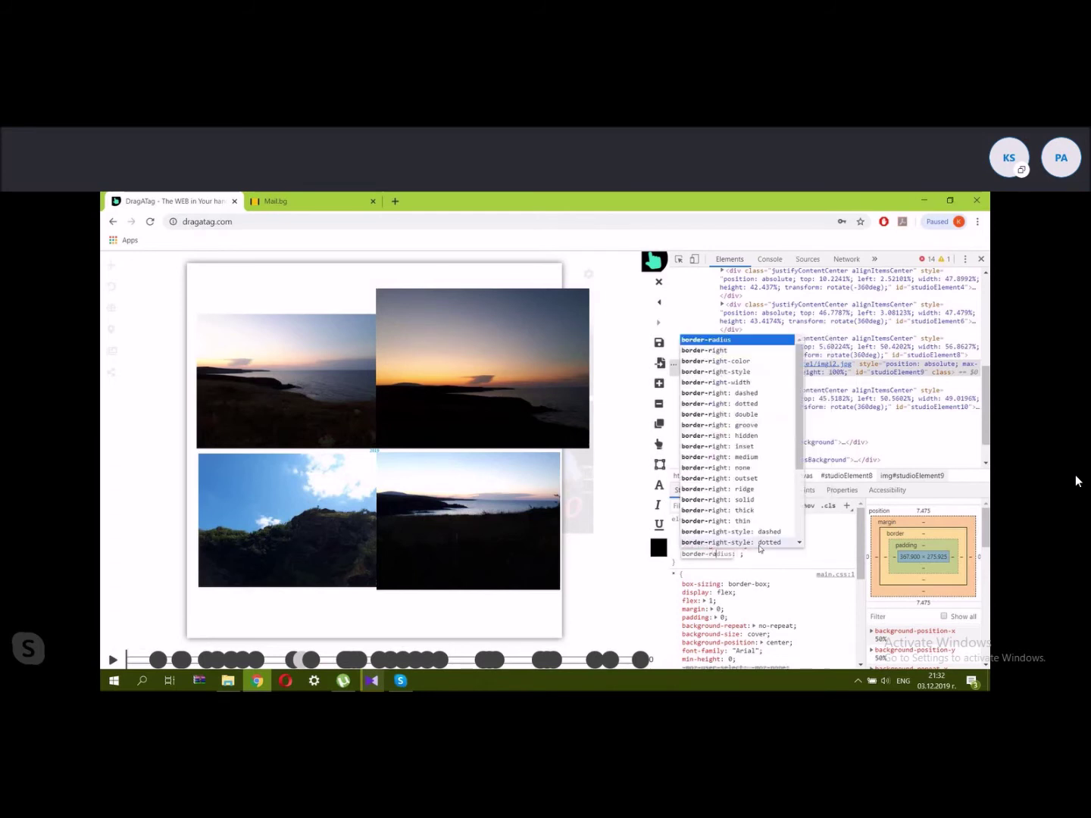
{"action": "type", "text": "adius"}
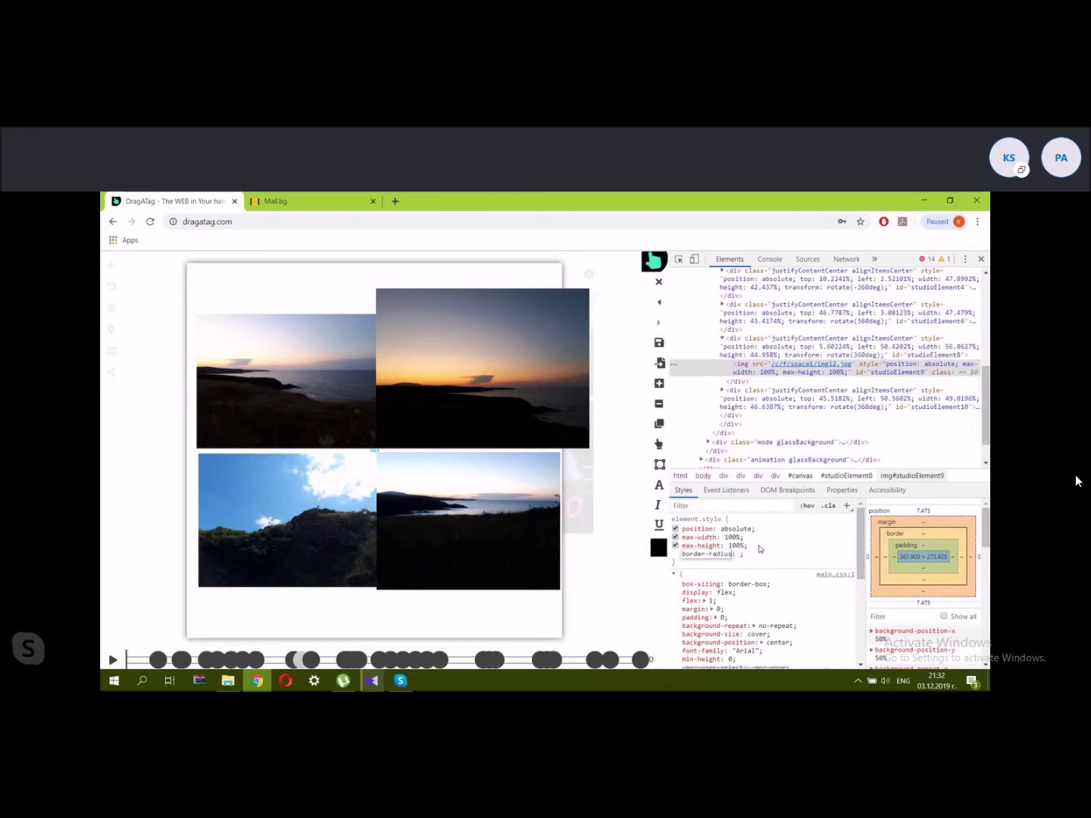
{"action": "key", "text": "Tab"}
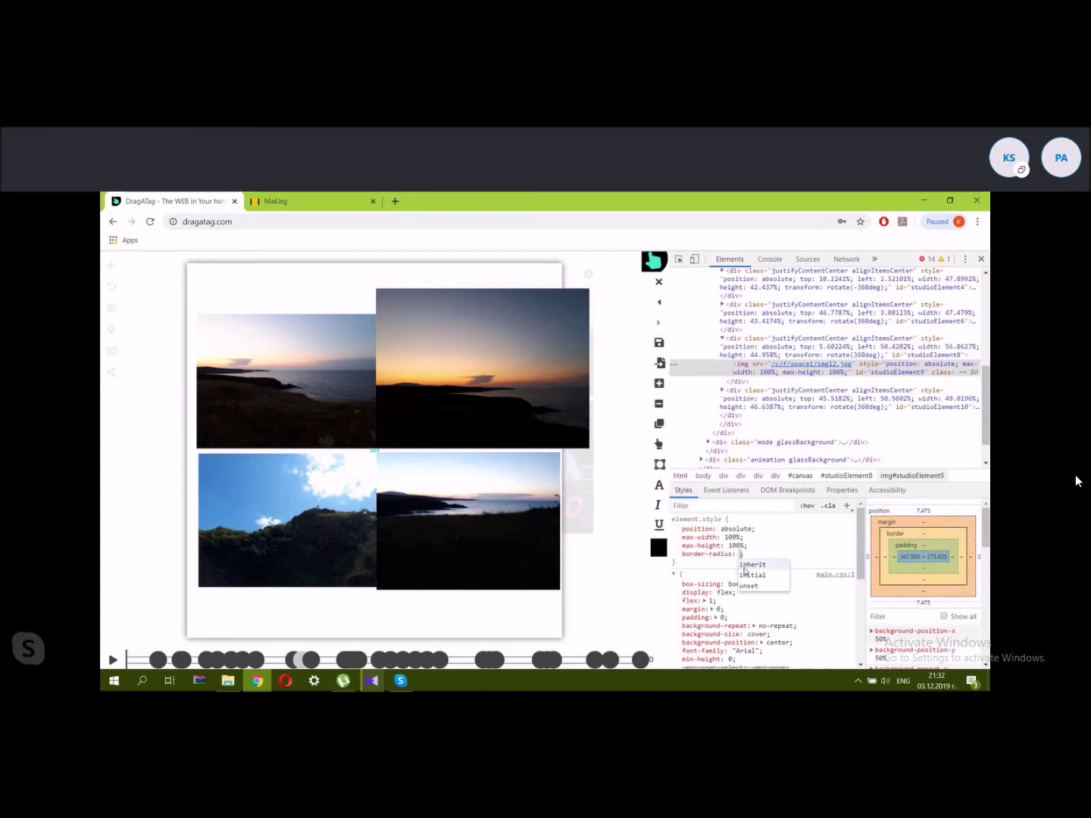
{"action": "type", "text": "20px"}
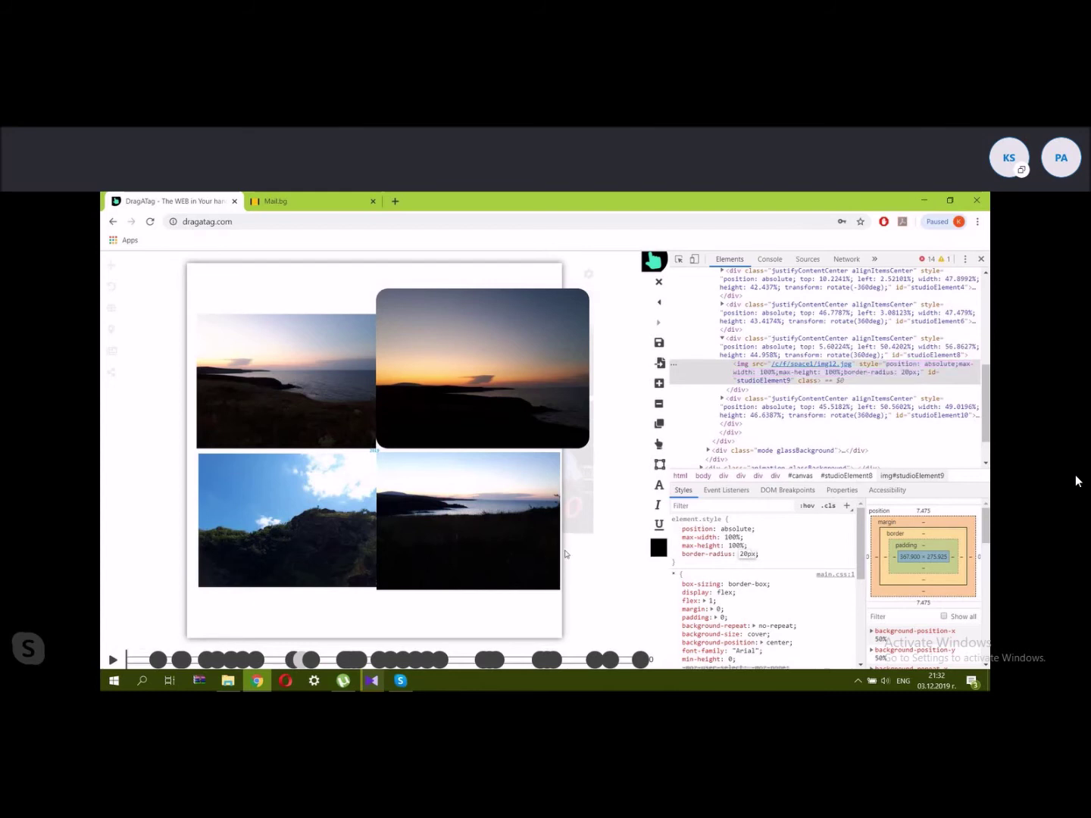
{"action": "left_click", "coordinate": [612, 494]}
Close the developer tools and the studio, and reset the 3D space to its overview.
{"action": "left_click", "coordinate": [981, 260]}
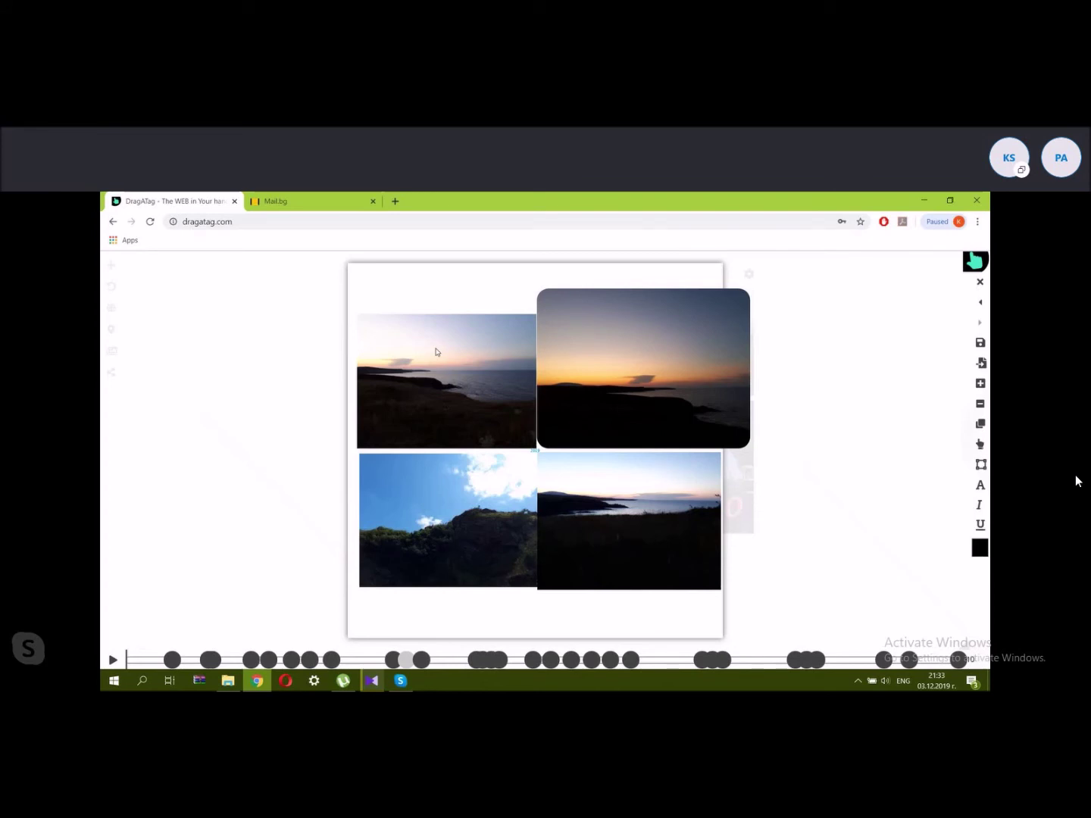
{"action": "left_click", "coordinate": [980, 284]}
{"action": "left_click", "coordinate": [591, 300]}
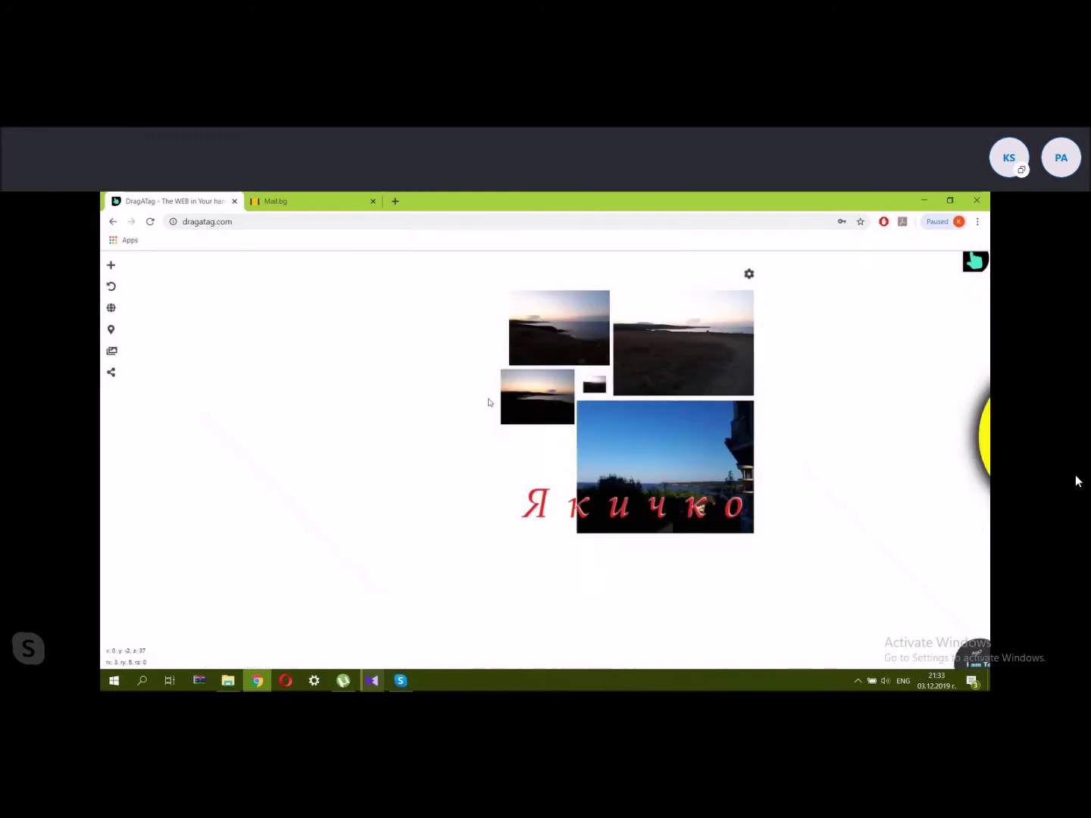
{"action": "left_click", "coordinate": [112, 287]}
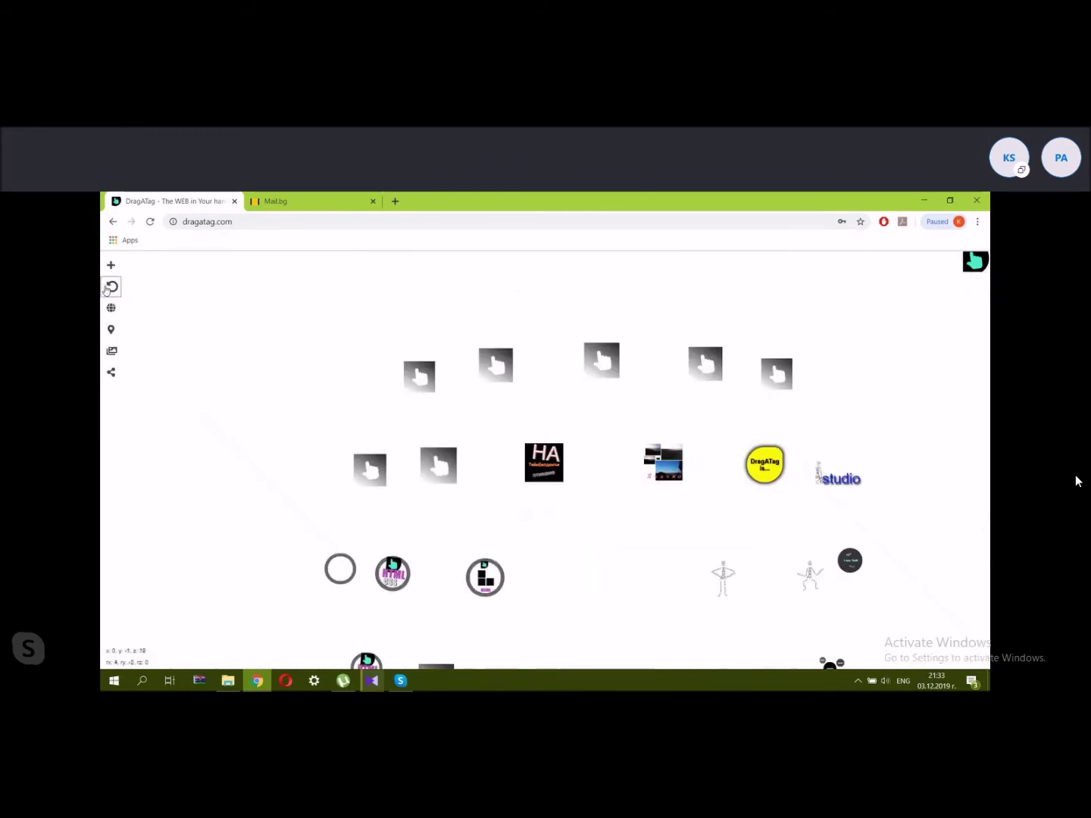
Open the 3D object beside the studio logo, follow its VIDEOS link to the DragATag YouTube channel, and close that page.
{"action": "left_click", "coordinate": [767, 467]}
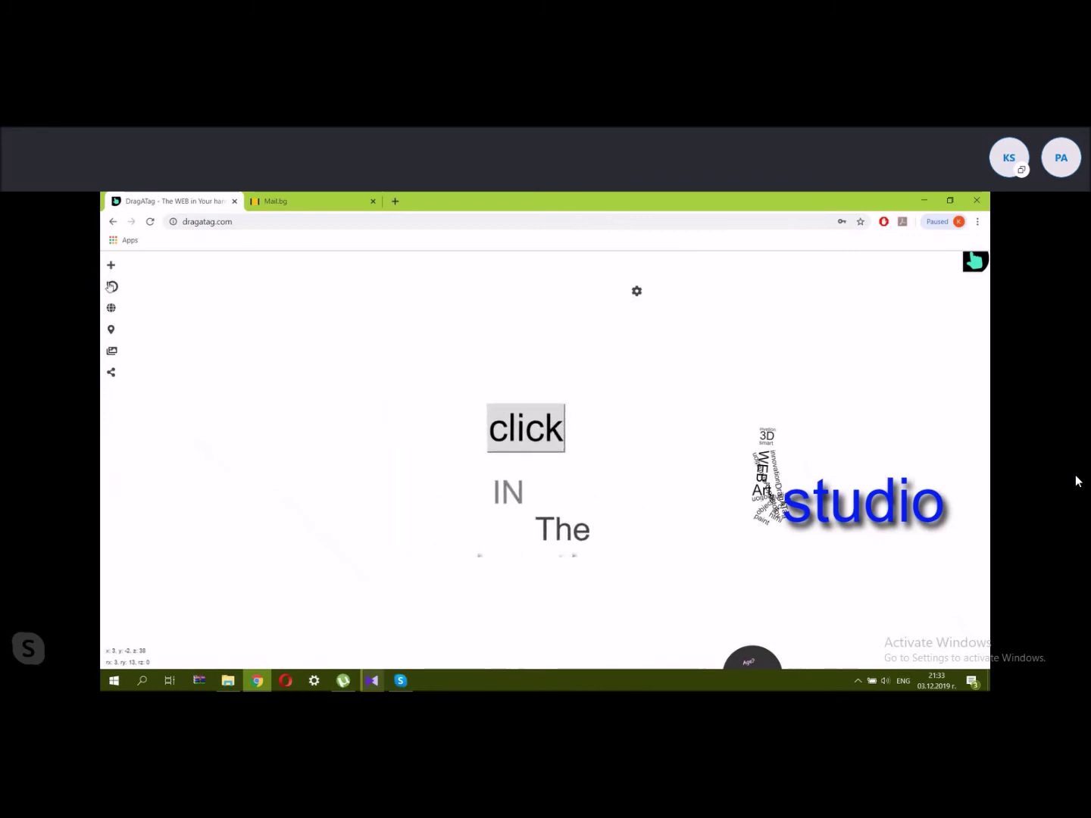
{"action": "left_click", "coordinate": [545, 433]}
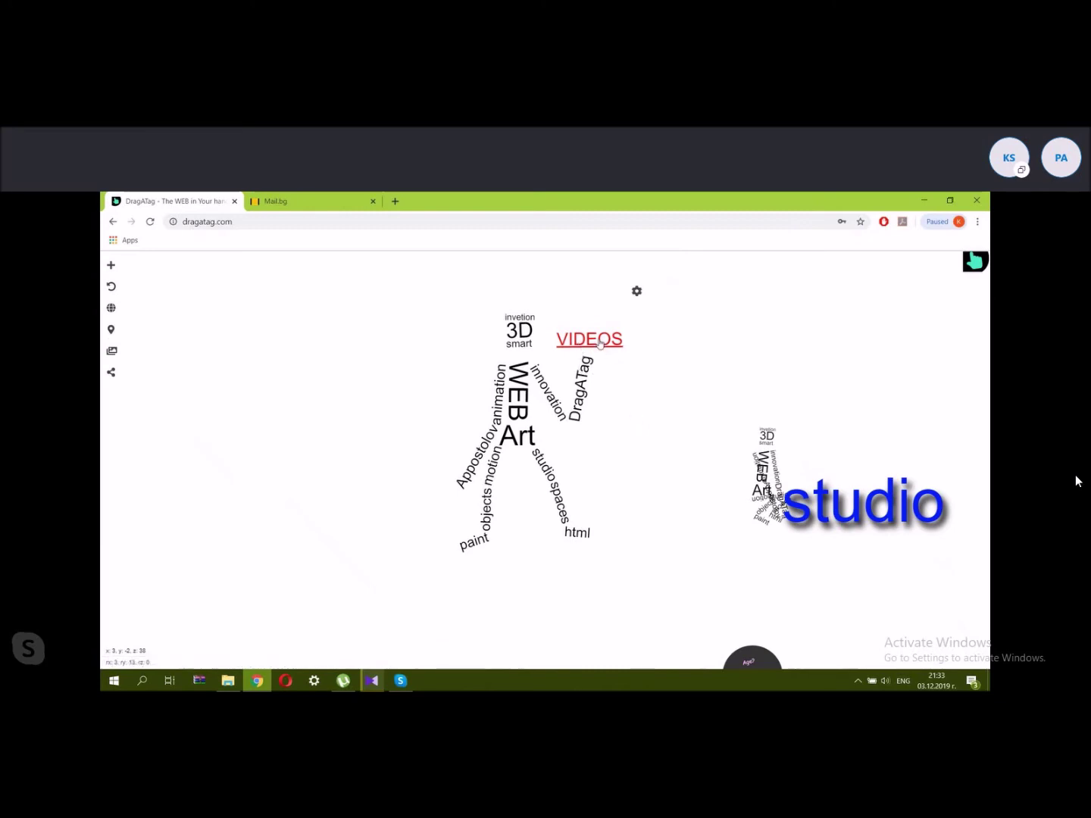
{"action": "left_click", "coordinate": [599, 343]}
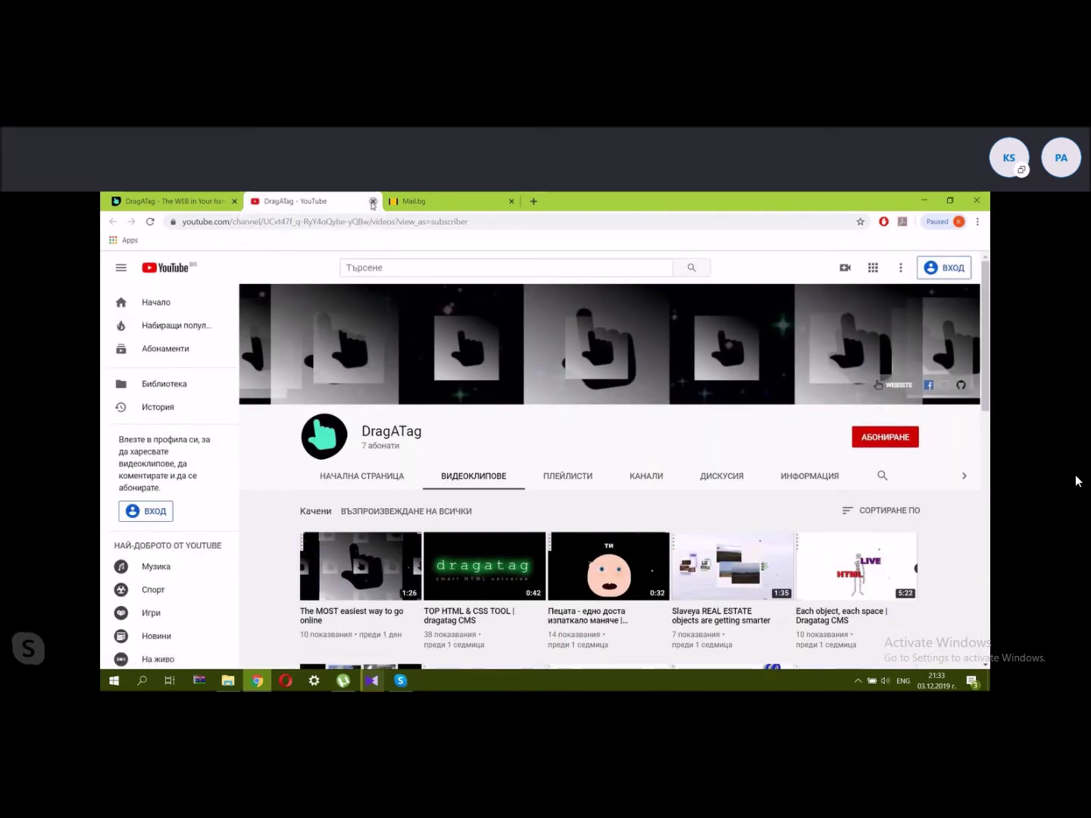
{"action": "left_click", "coordinate": [372, 201]}
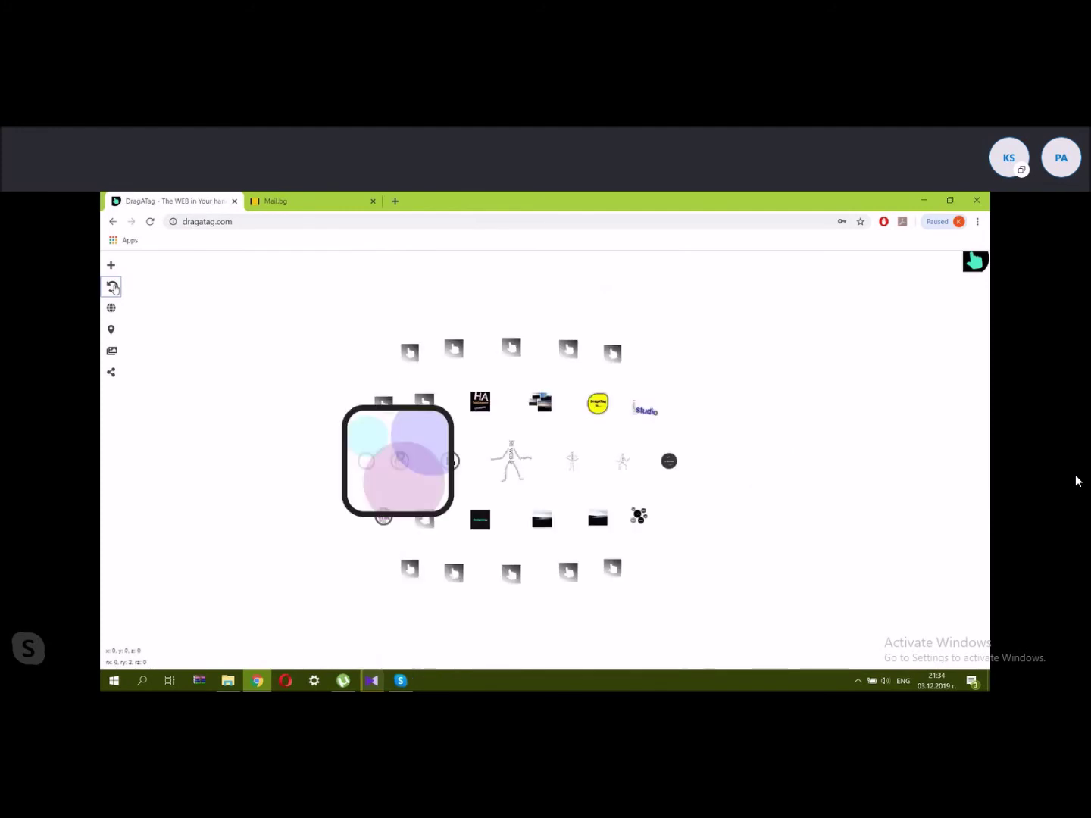
Open the dark round object beside the stick figures and cycle through its Age?, Kind? and Name? faces.
{"action": "left_click", "coordinate": [669, 462]}
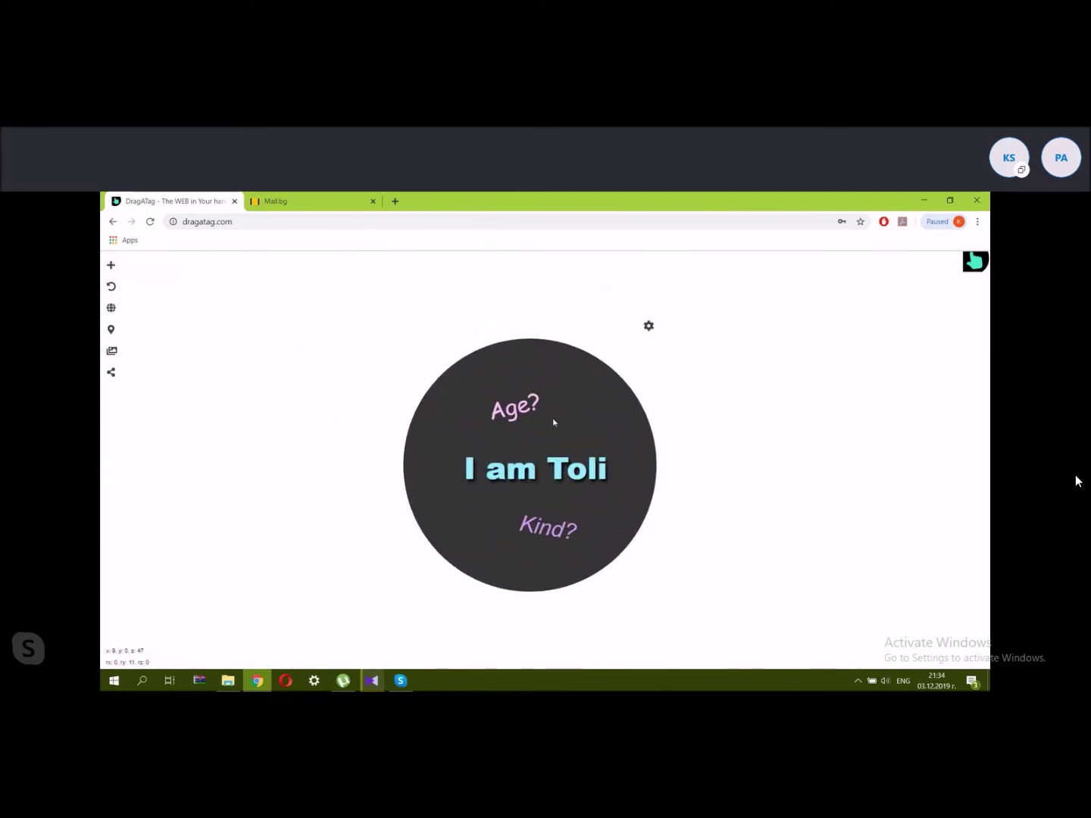
{"action": "left_click", "coordinate": [501, 401]}
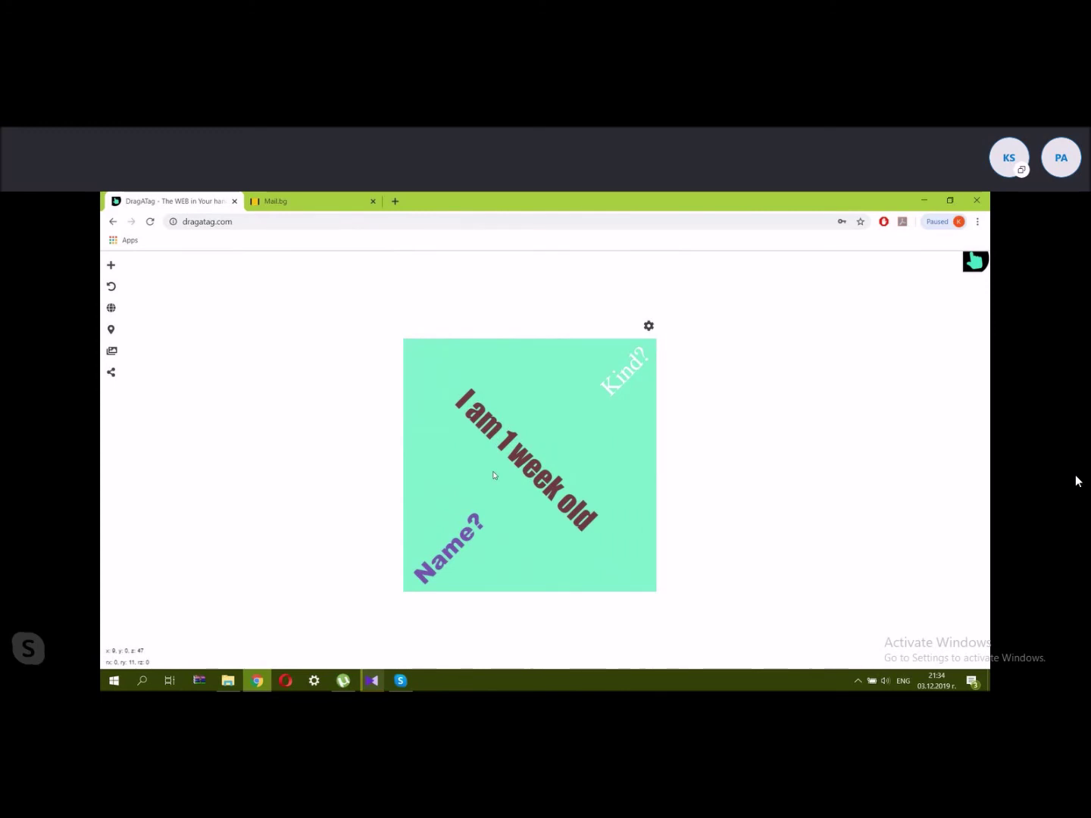
{"action": "left_click", "coordinate": [521, 461]}
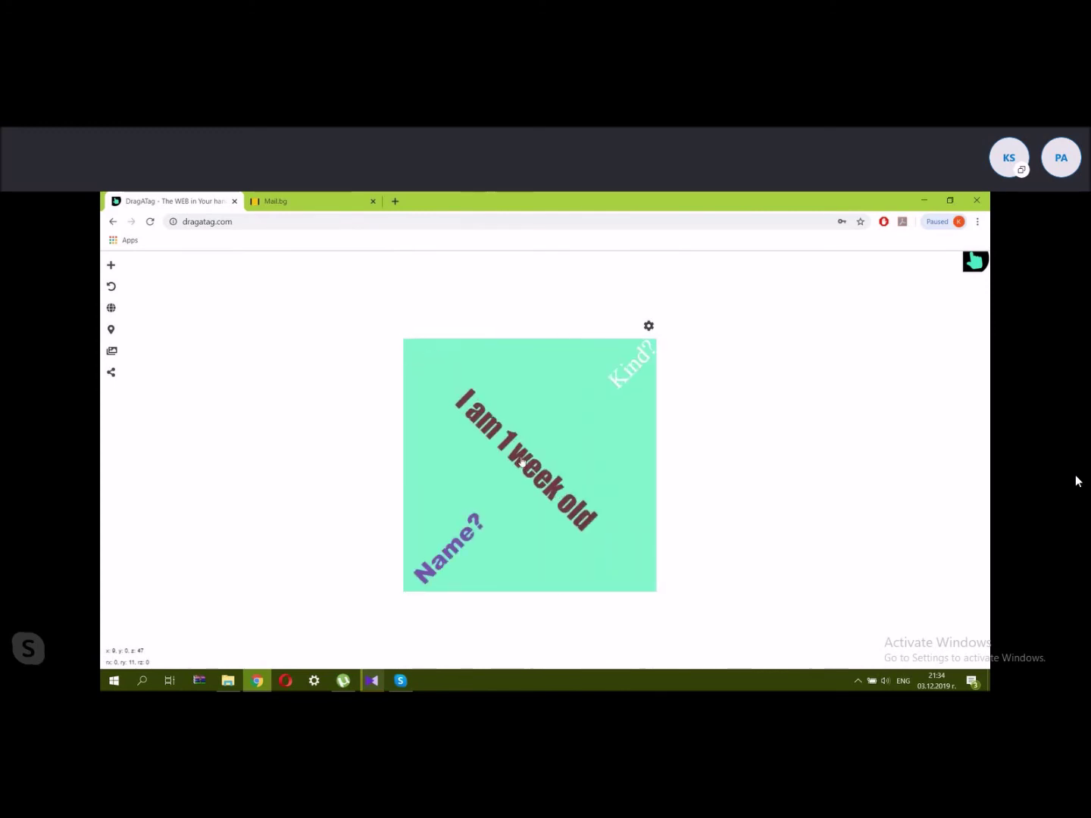
{"action": "left_click", "coordinate": [610, 388]}
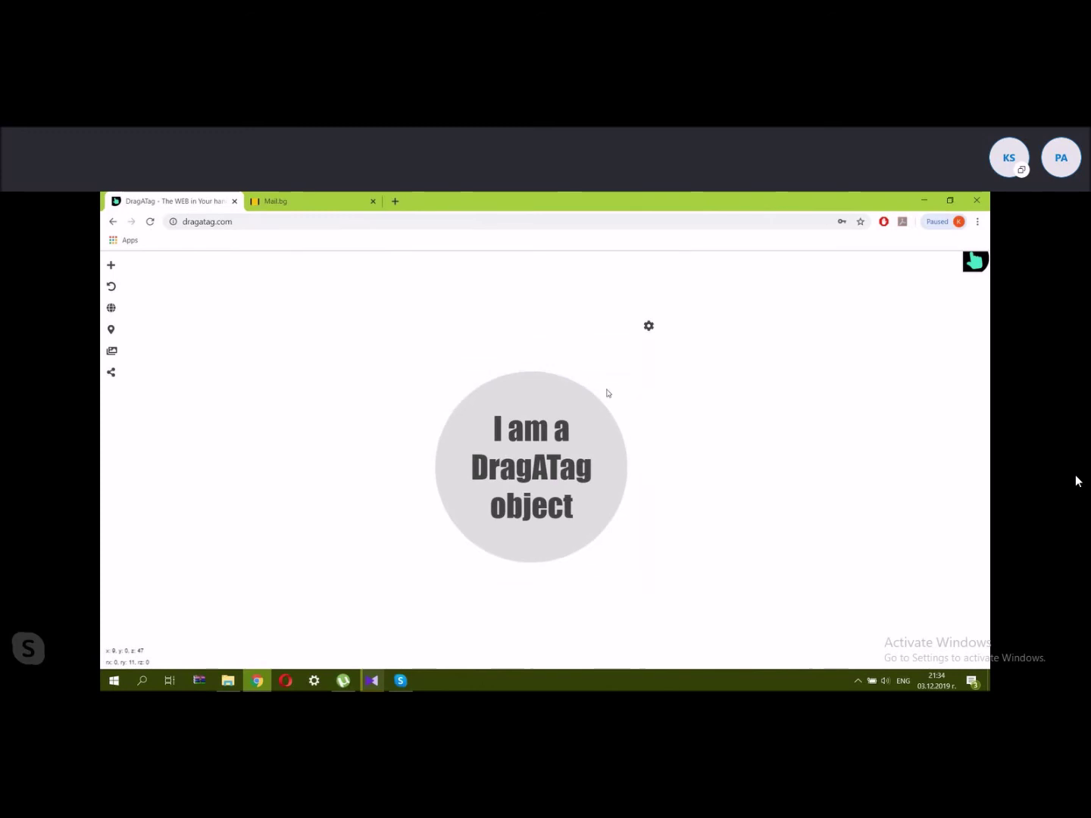
{"action": "left_click", "coordinate": [533, 437]}
{"action": "left_click", "coordinate": [608, 404]}
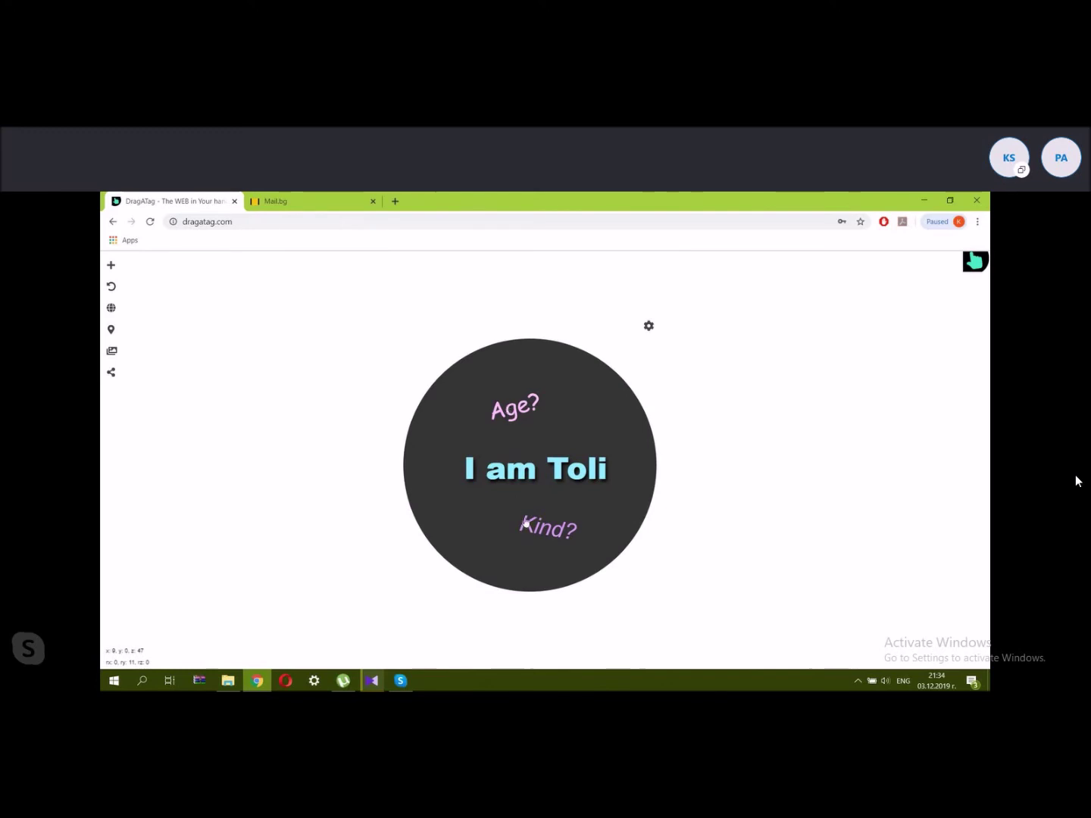
{"action": "left_click", "coordinate": [525, 521]}
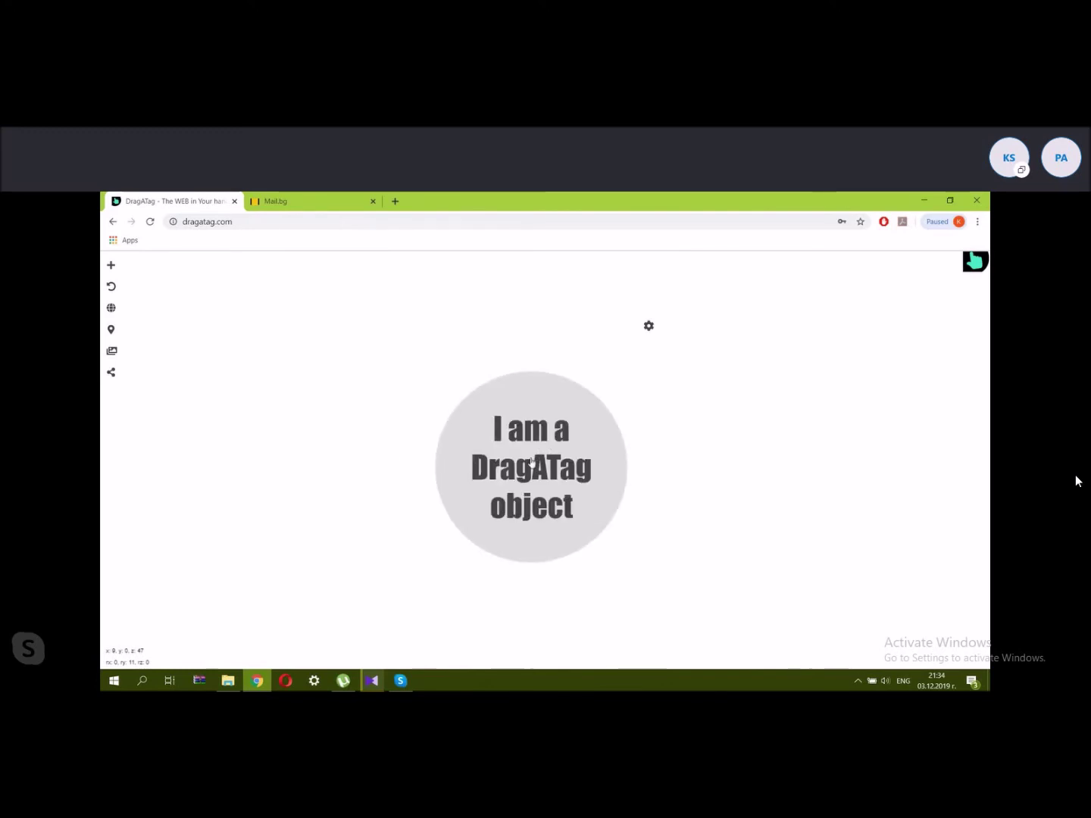
{"action": "left_click", "coordinate": [532, 460]}
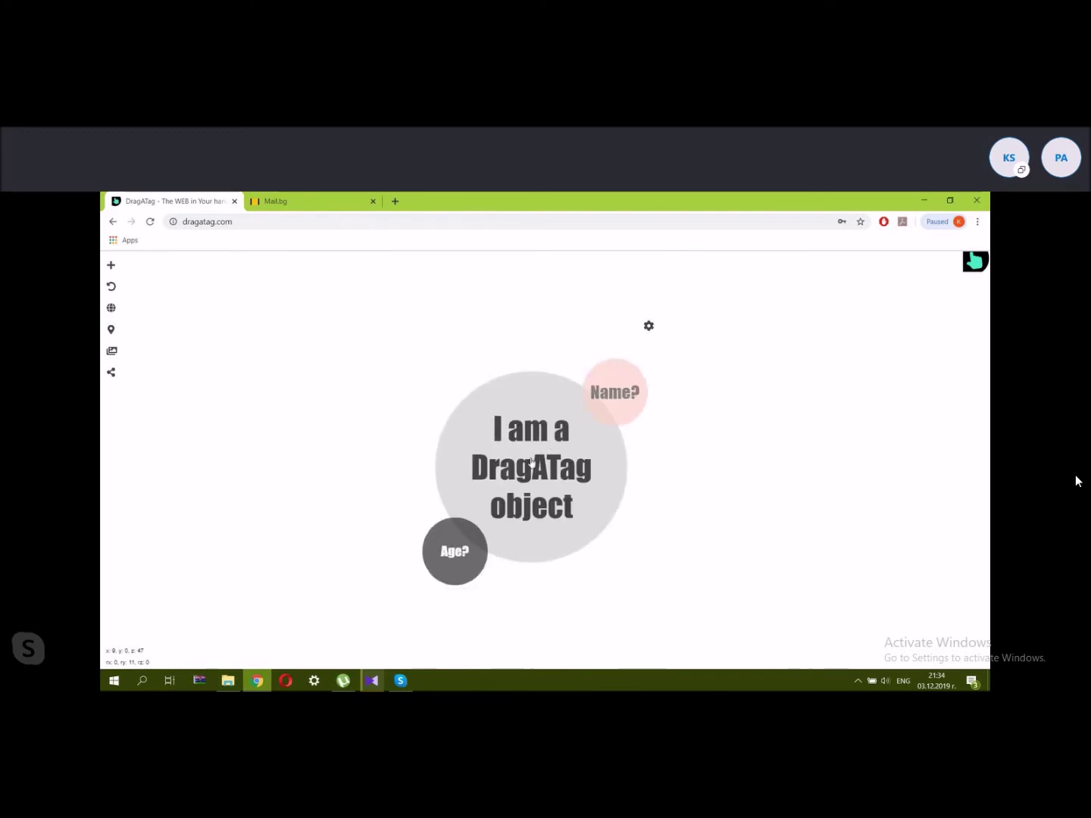
{"action": "left_click", "coordinate": [452, 556]}
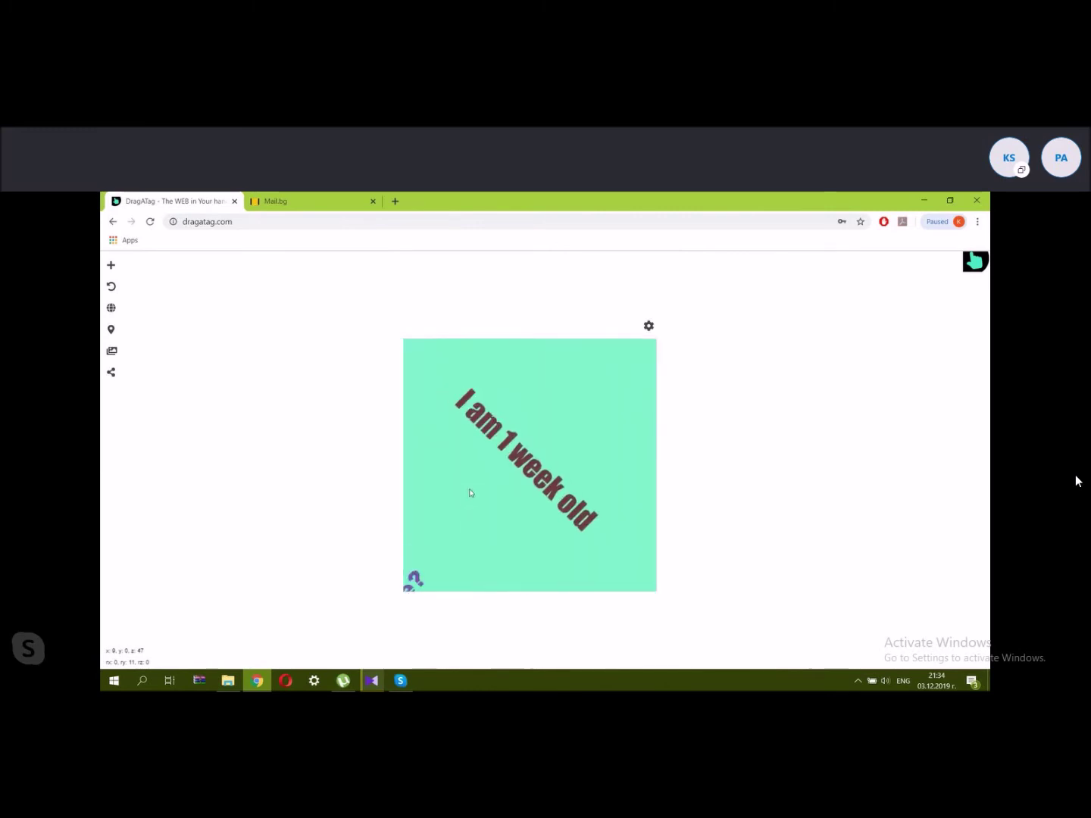
{"action": "left_click", "coordinate": [458, 558]}
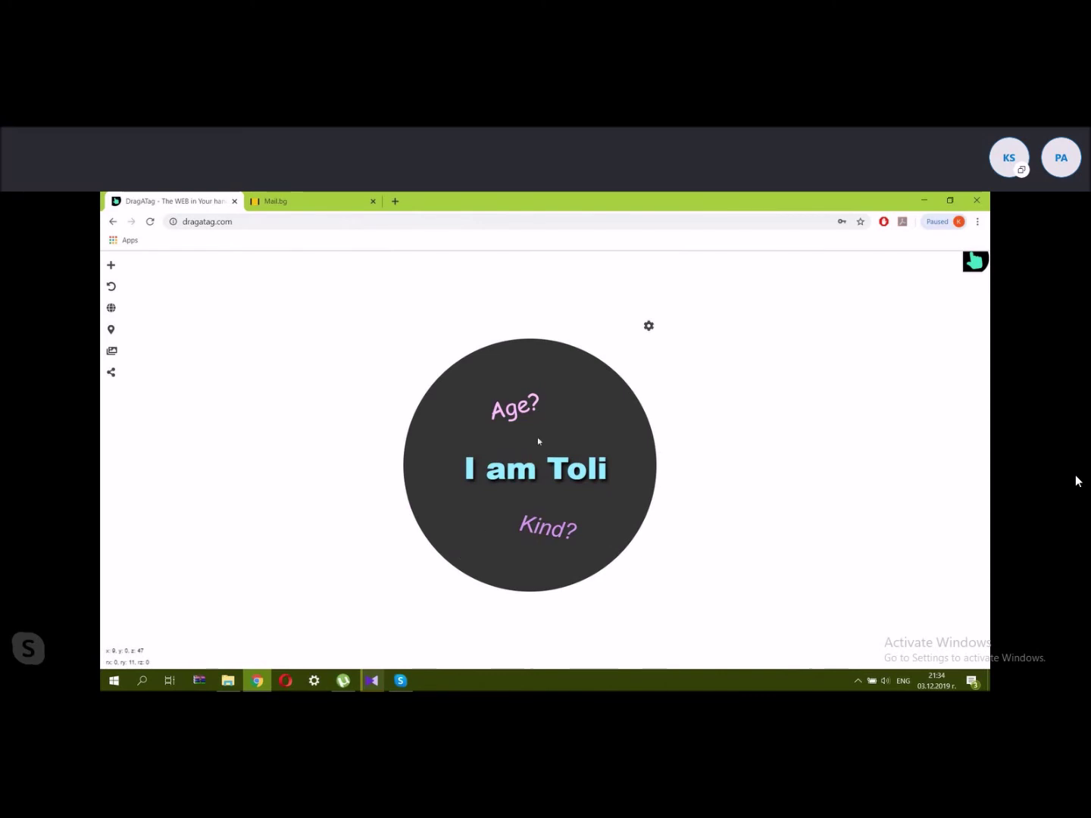
Switch to the second space in the data/spaces list, the platform creator's personal space.
{"action": "left_click", "coordinate": [112, 308]}
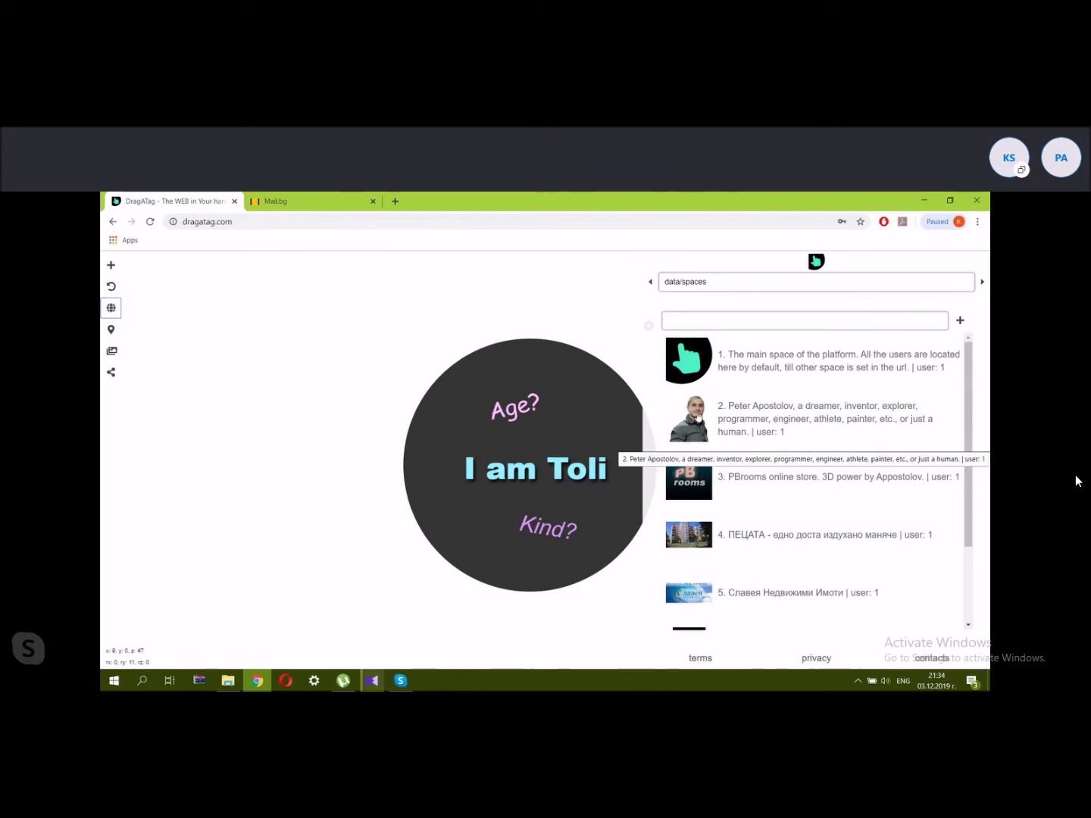
{"action": "left_click", "coordinate": [796, 433]}
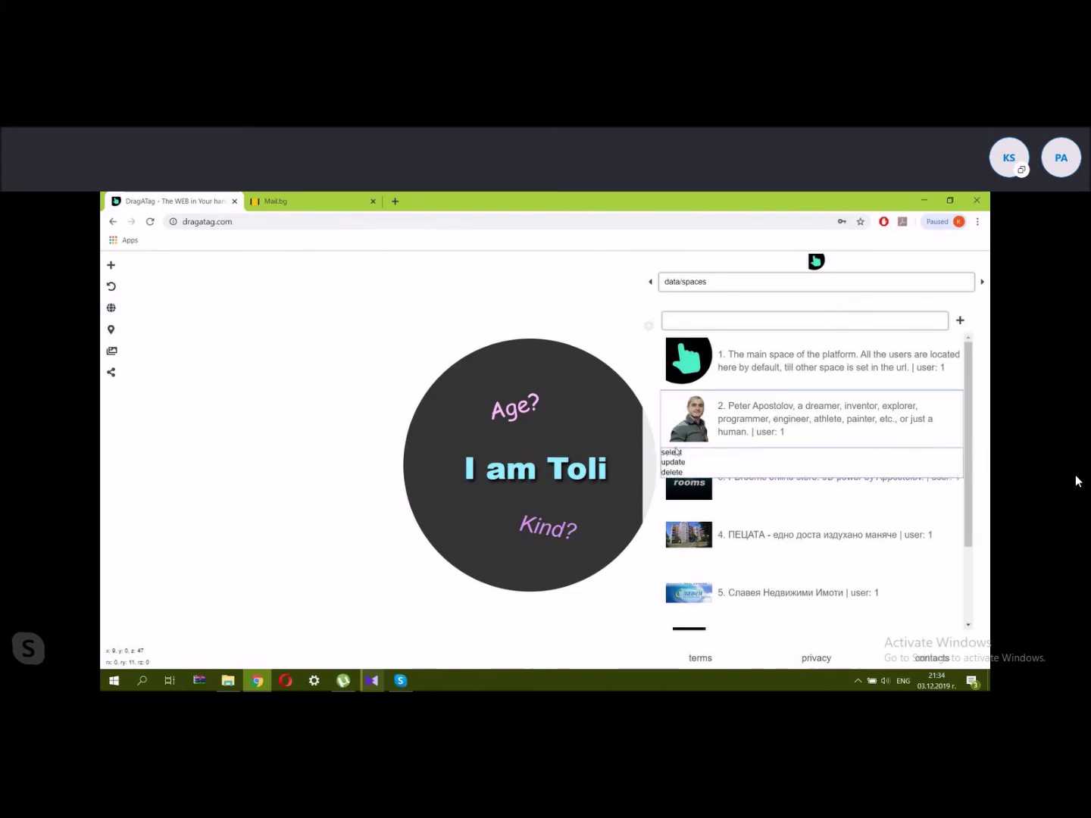
{"action": "left_click", "coordinate": [671, 453]}
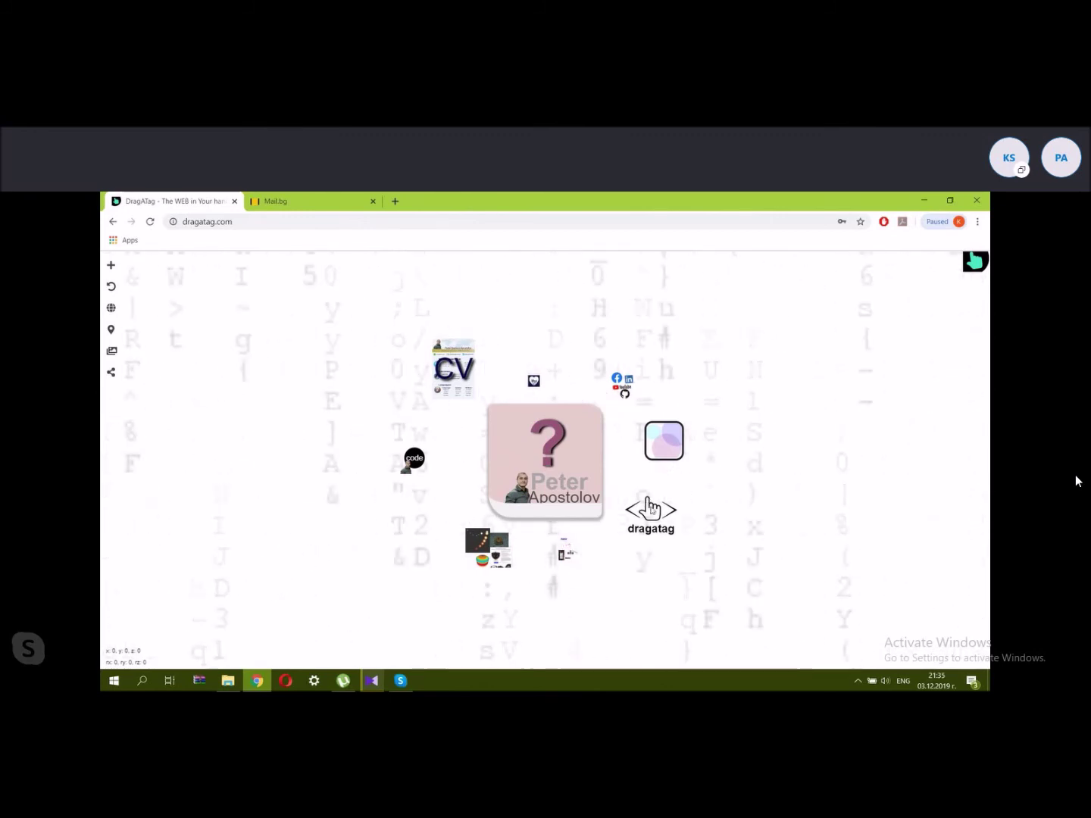
Open the social links object, visit its Facebook page, close that page and reset the view of the space.
{"action": "left_click", "coordinate": [623, 385]}
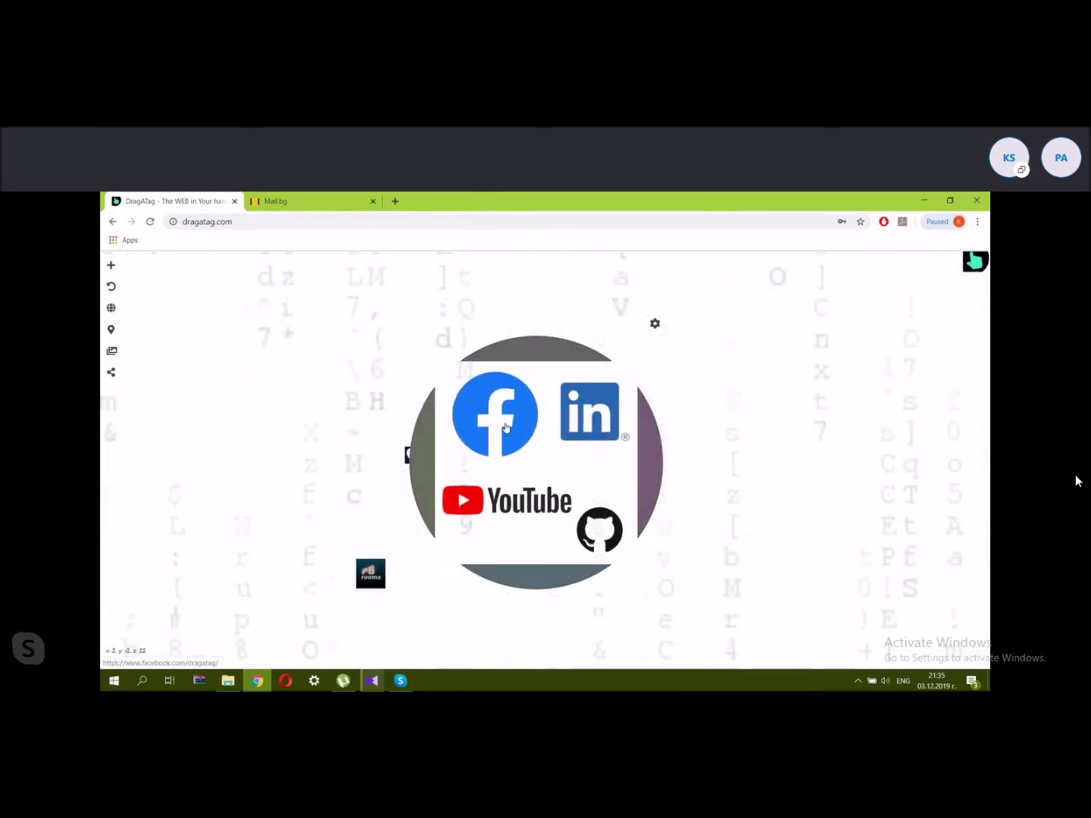
{"action": "left_click", "coordinate": [507, 428]}
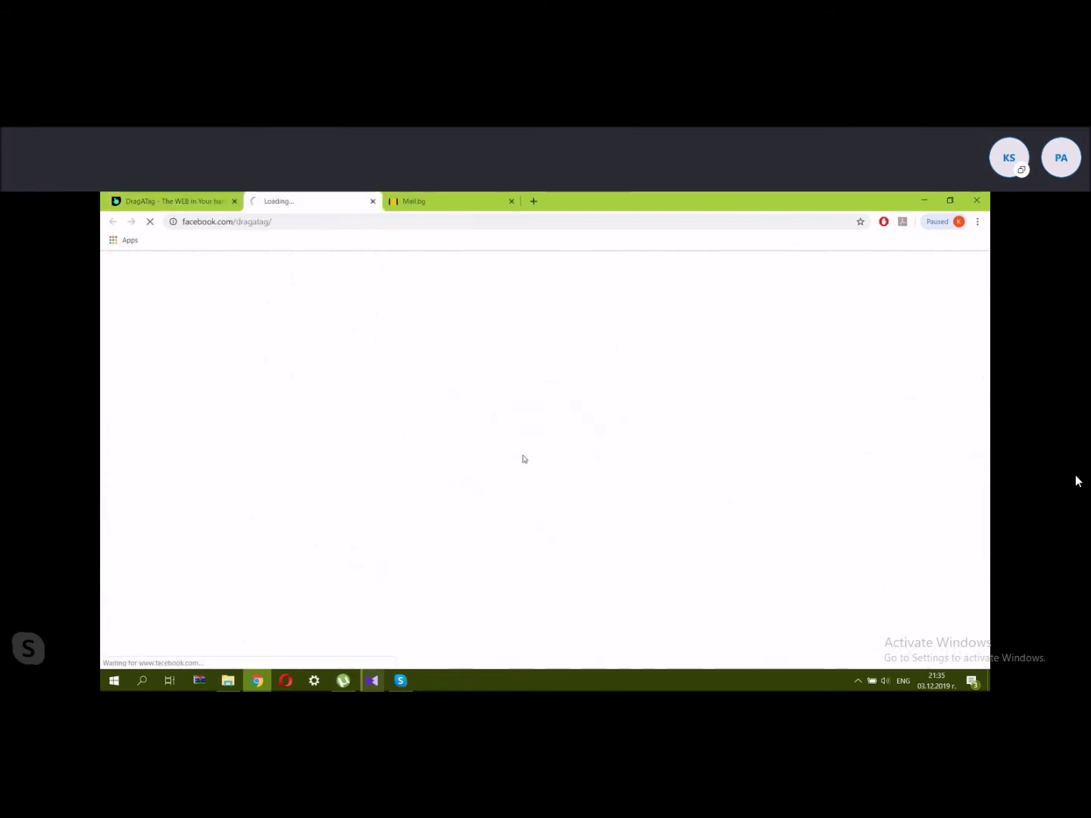
{"action": "left_click", "coordinate": [372, 202]}
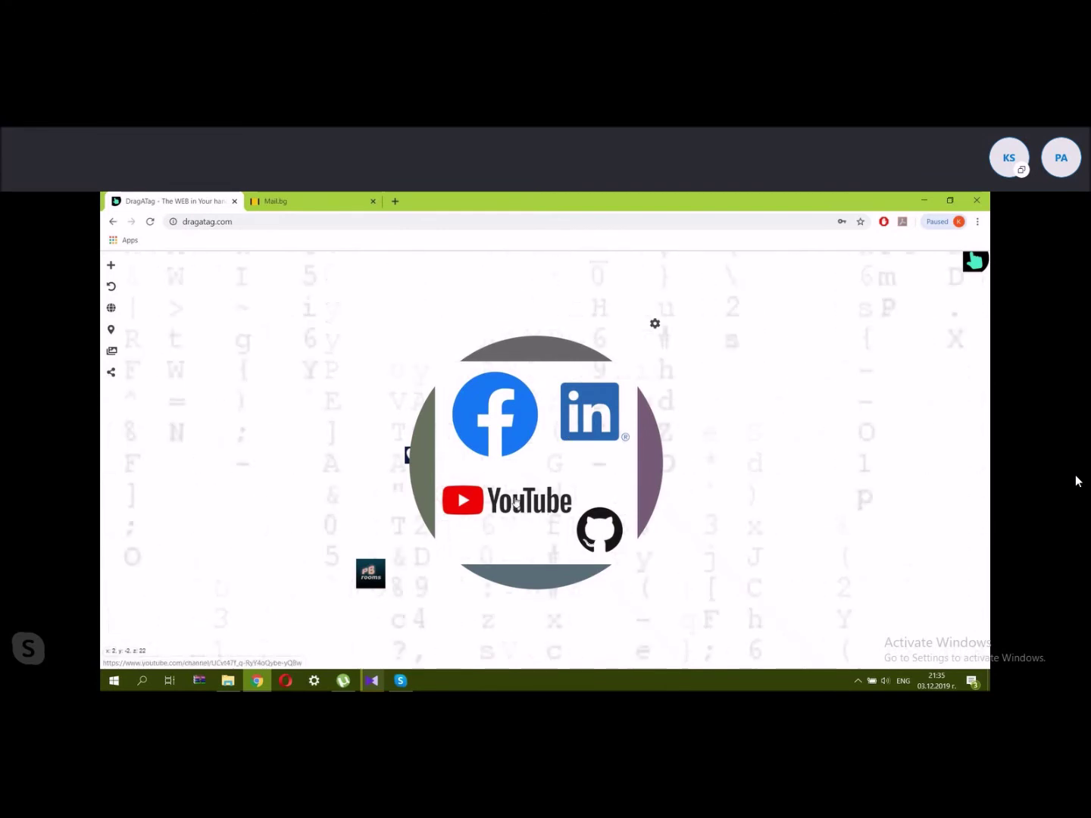
{"action": "left_click", "coordinate": [113, 286]}
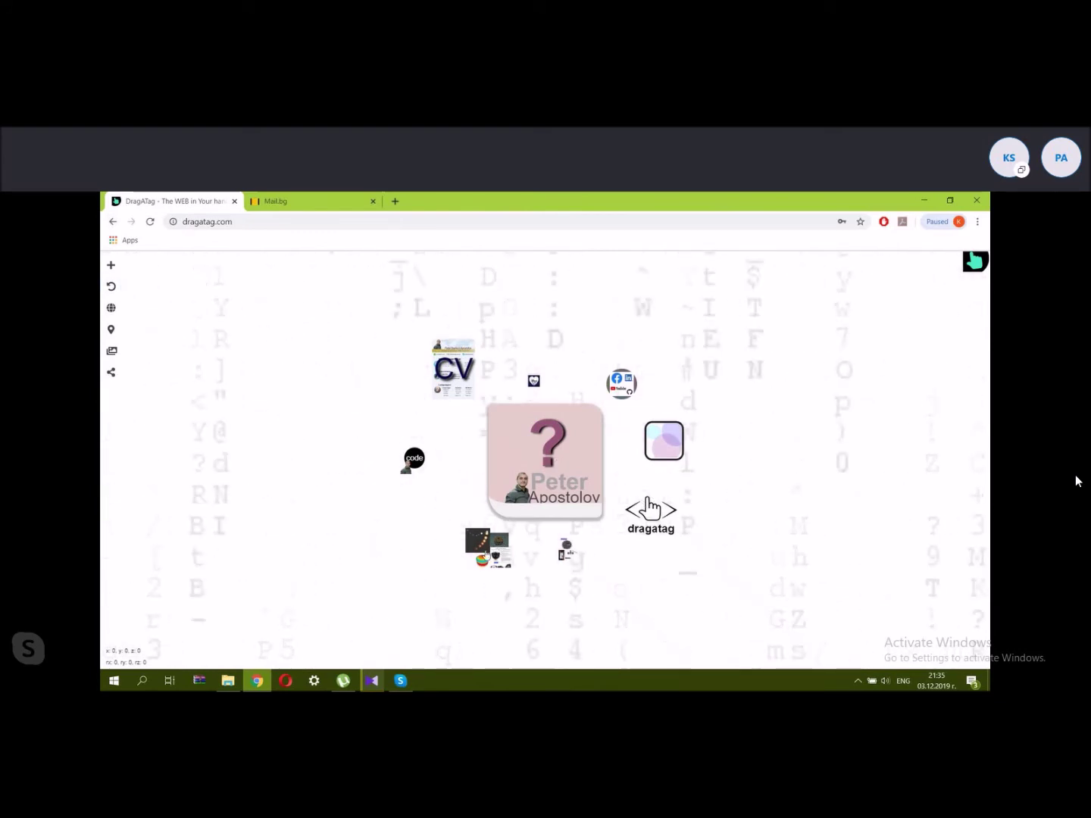
Open the project collage object, look through the AirGuard website from its websites display, and close the page.
{"action": "left_click", "coordinate": [487, 554]}
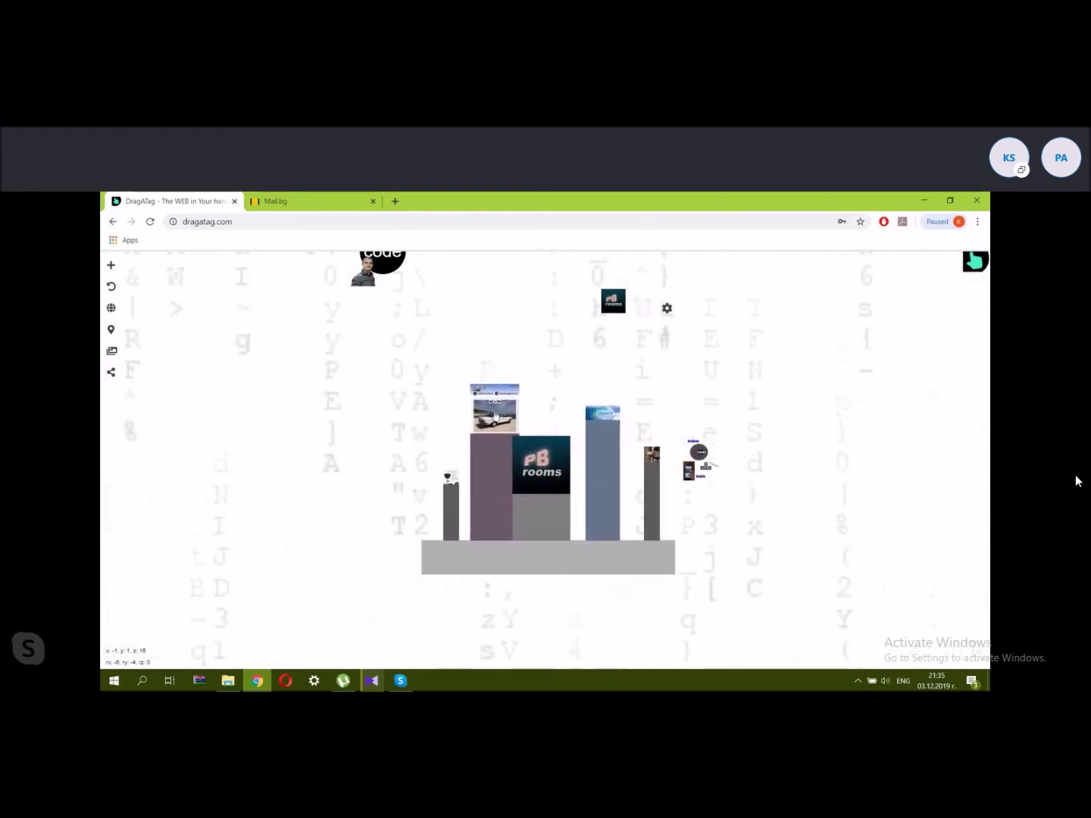
{"action": "left_click", "coordinate": [520, 473]}
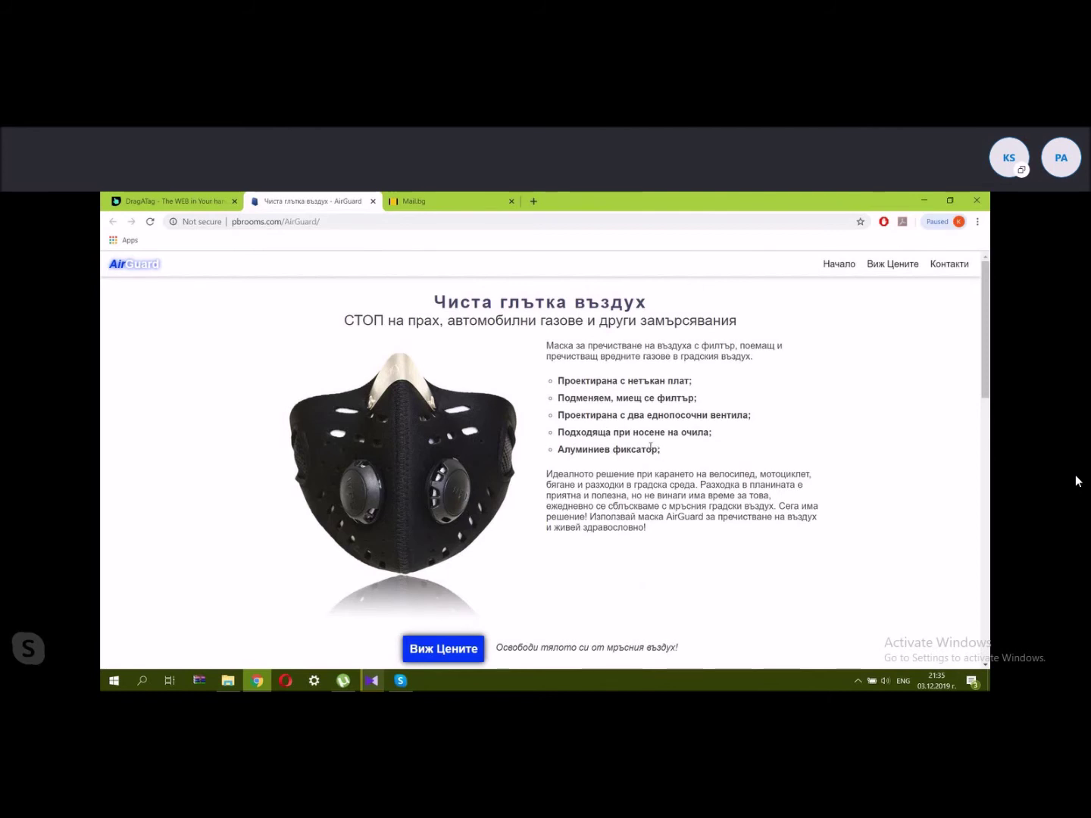
{"action": "scroll", "coordinate": [398, 365], "scroll_direction": "down", "scroll_amount": 8}
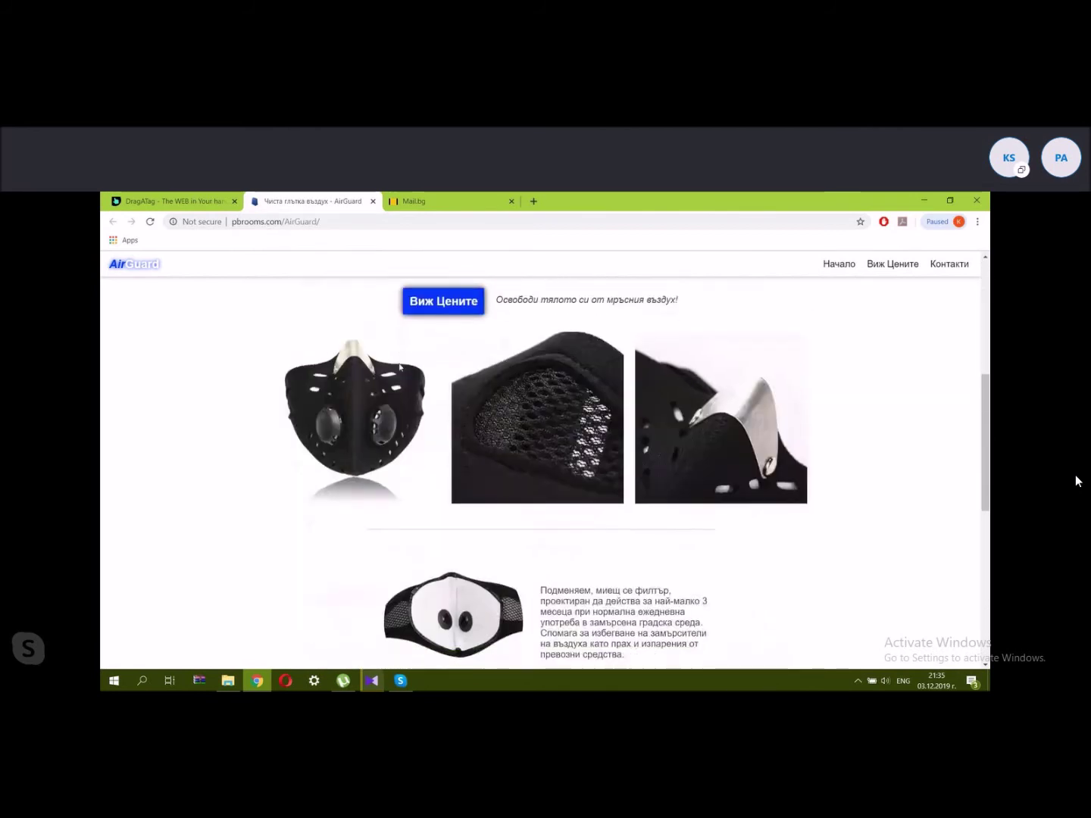
{"action": "scroll", "coordinate": [398, 367], "scroll_direction": "down", "scroll_amount": 5}
{"action": "scroll", "coordinate": [397, 367], "scroll_direction": "up", "scroll_amount": 8}
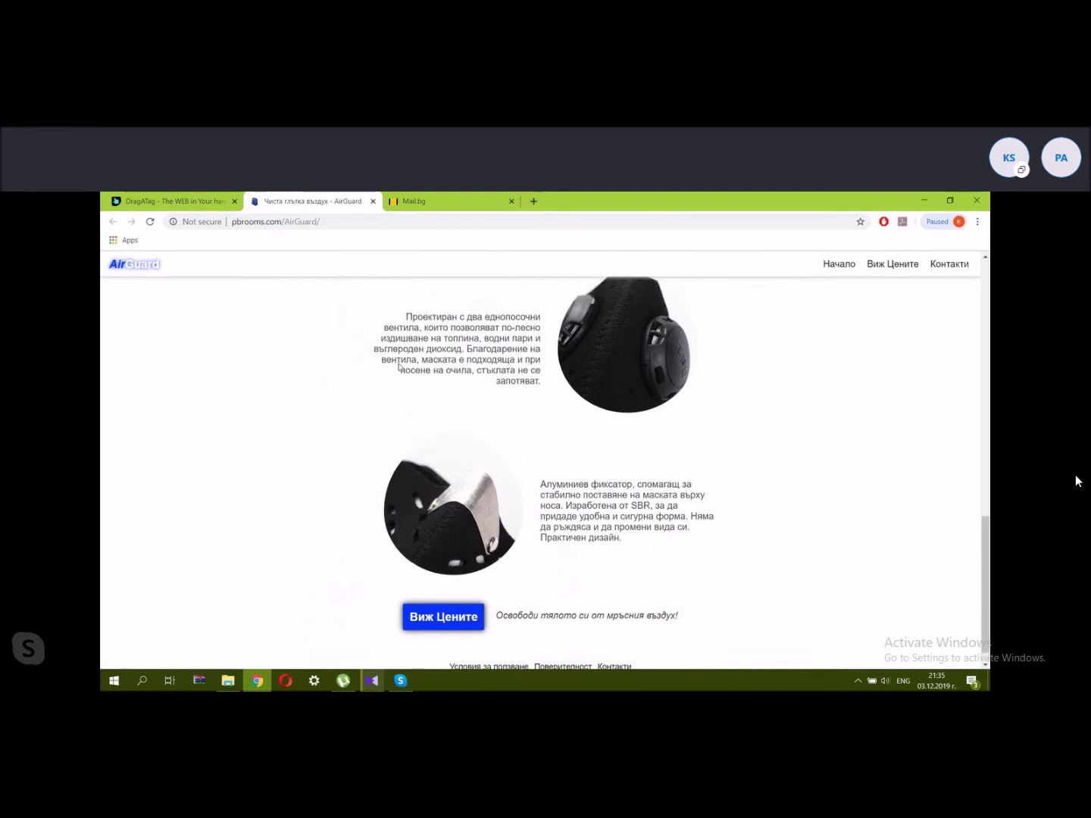
{"action": "scroll", "coordinate": [395, 366], "scroll_direction": "up", "scroll_amount": 2}
{"action": "left_click", "coordinate": [372, 201]}
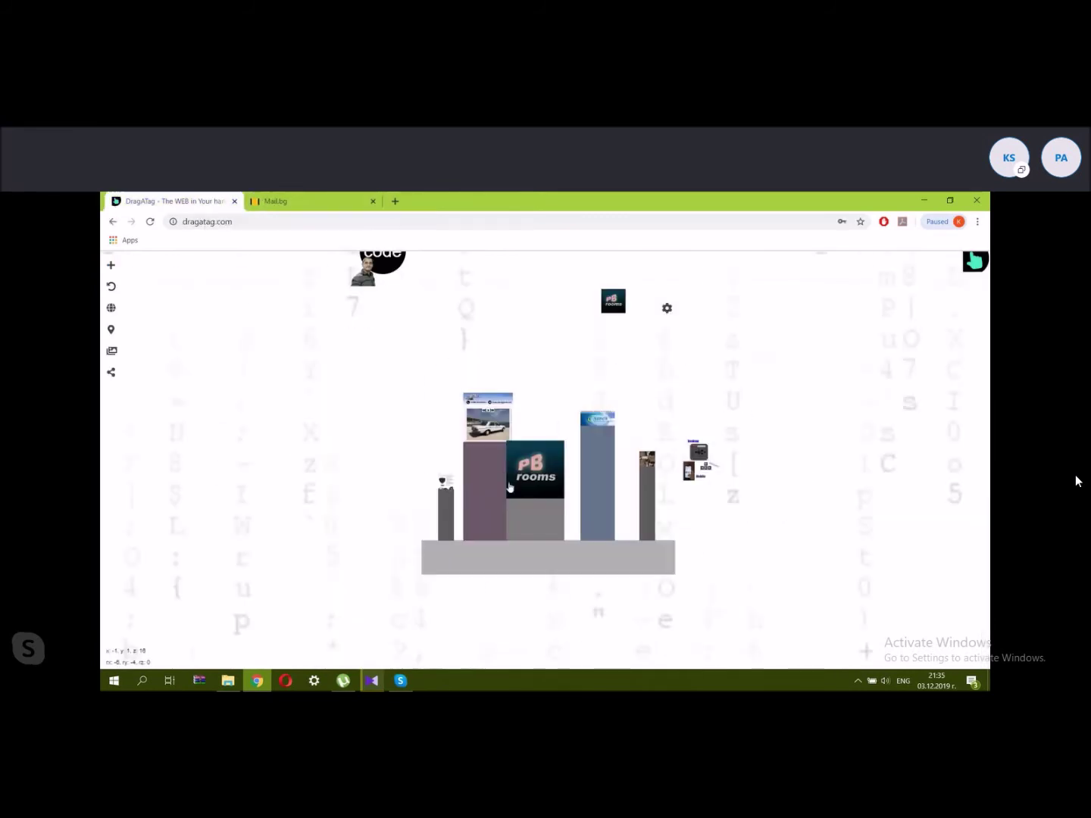
View the RETRO_CARS website down to its price list, and close the page.
{"action": "left_click", "coordinate": [479, 414]}
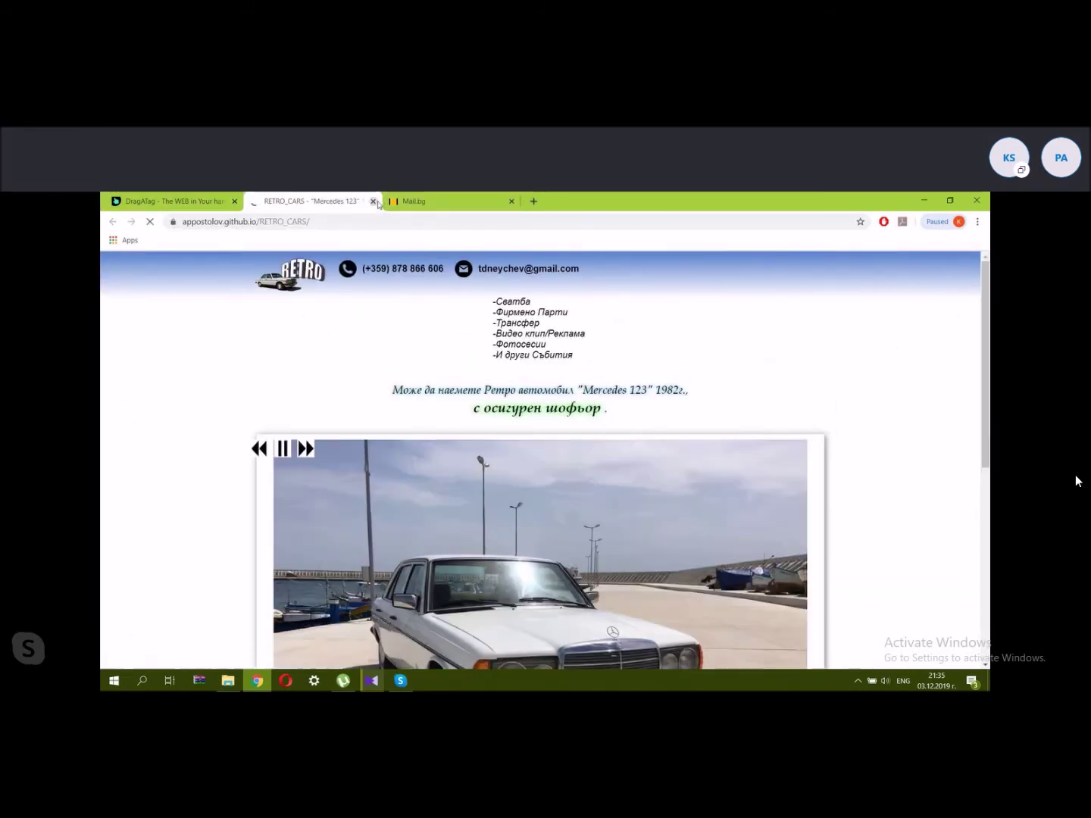
{"action": "scroll", "coordinate": [323, 514], "scroll_direction": "down", "scroll_amount": 5}
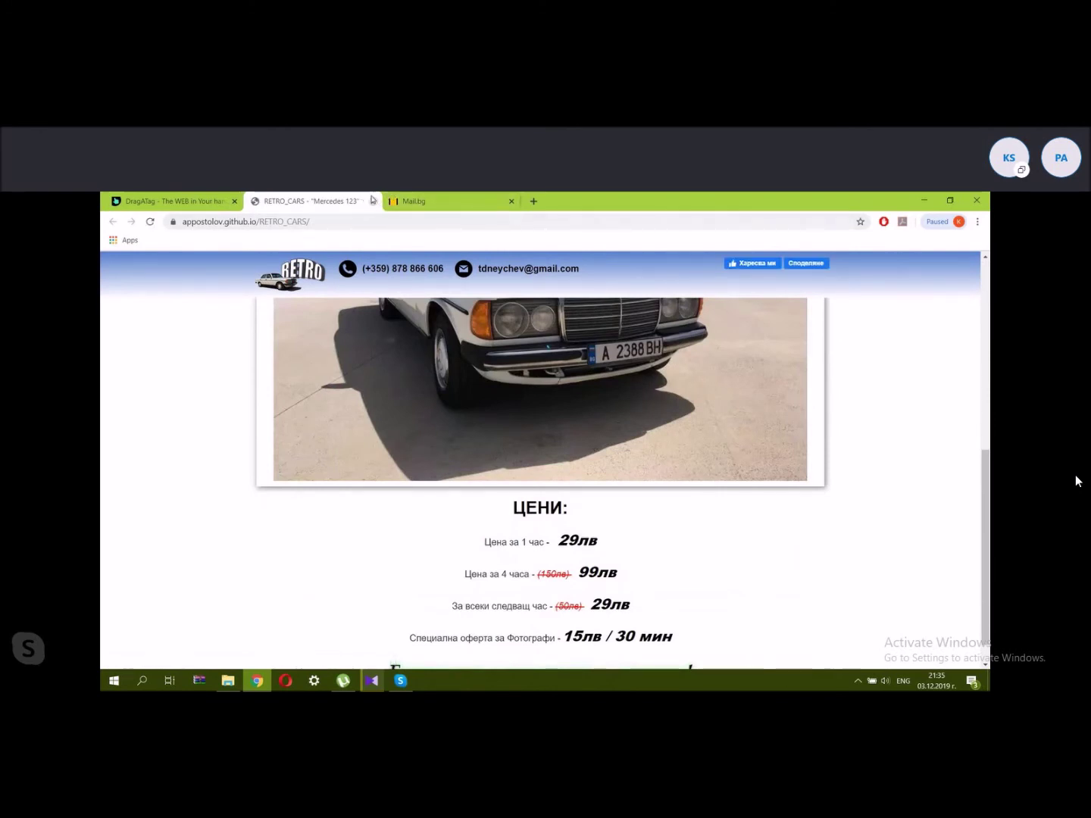
{"action": "left_click", "coordinate": [372, 201]}
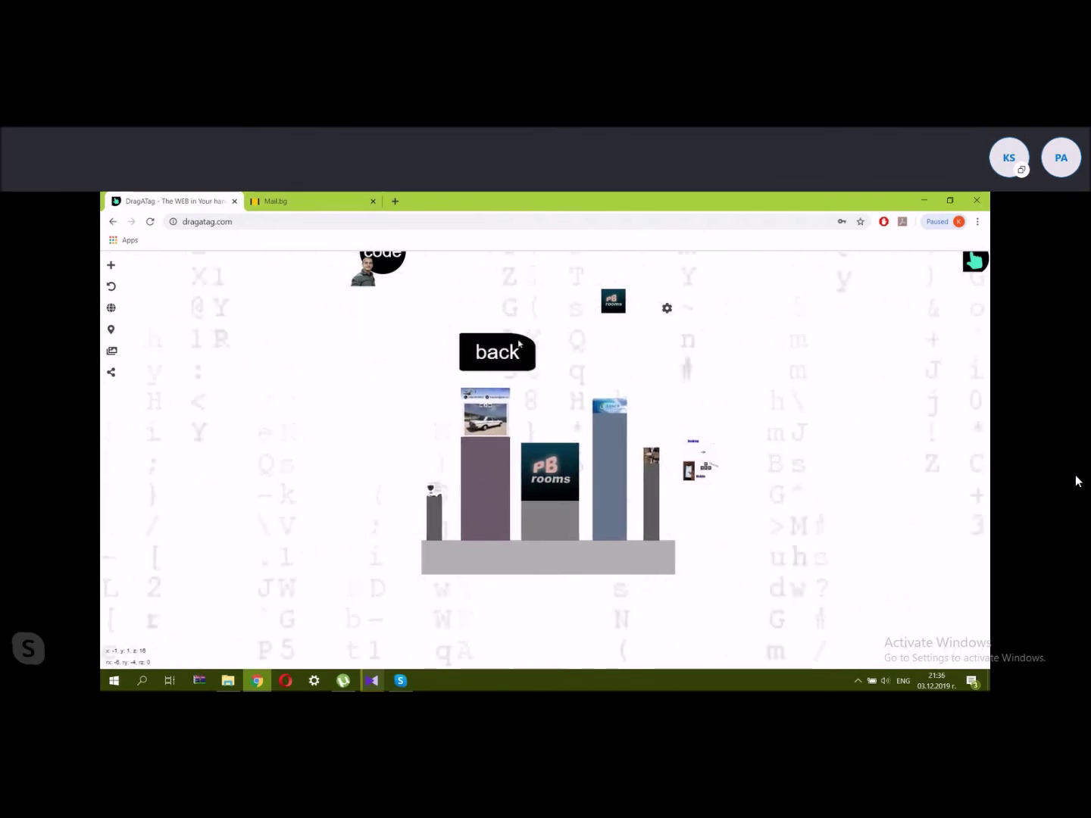
Go back to the project collage and open its games category.
{"action": "left_click", "coordinate": [494, 353]}
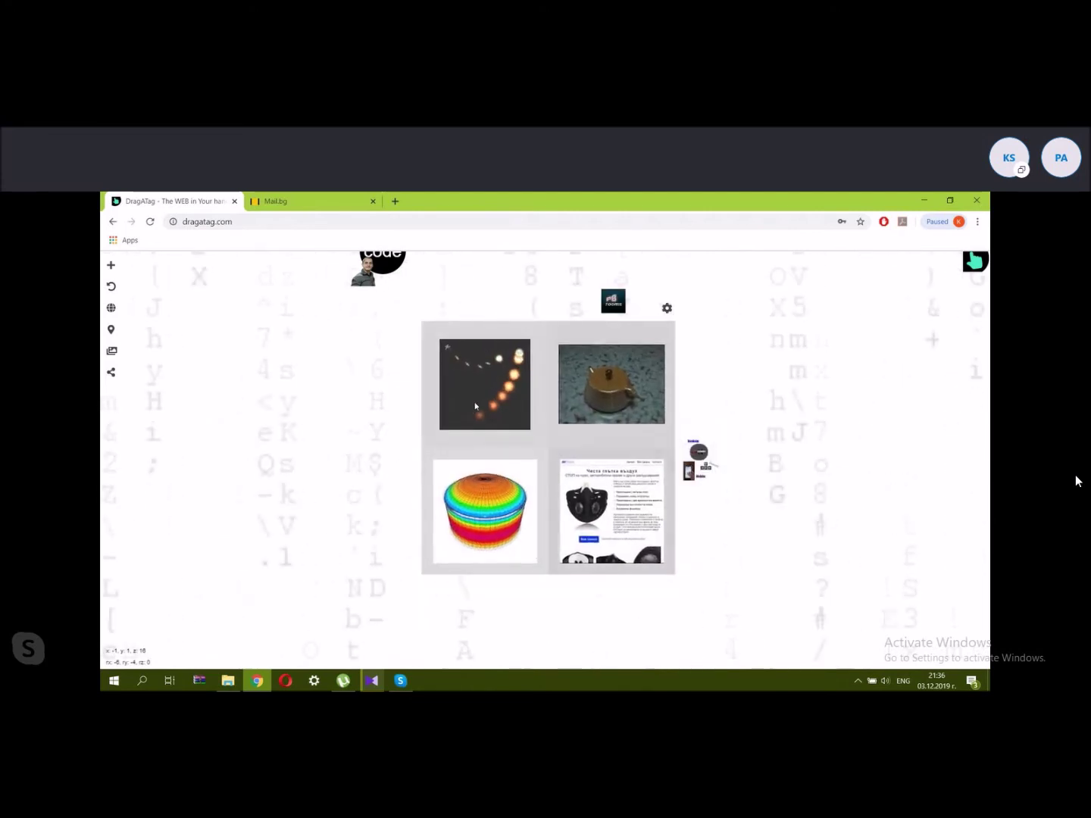
{"action": "left_click", "coordinate": [485, 398]}
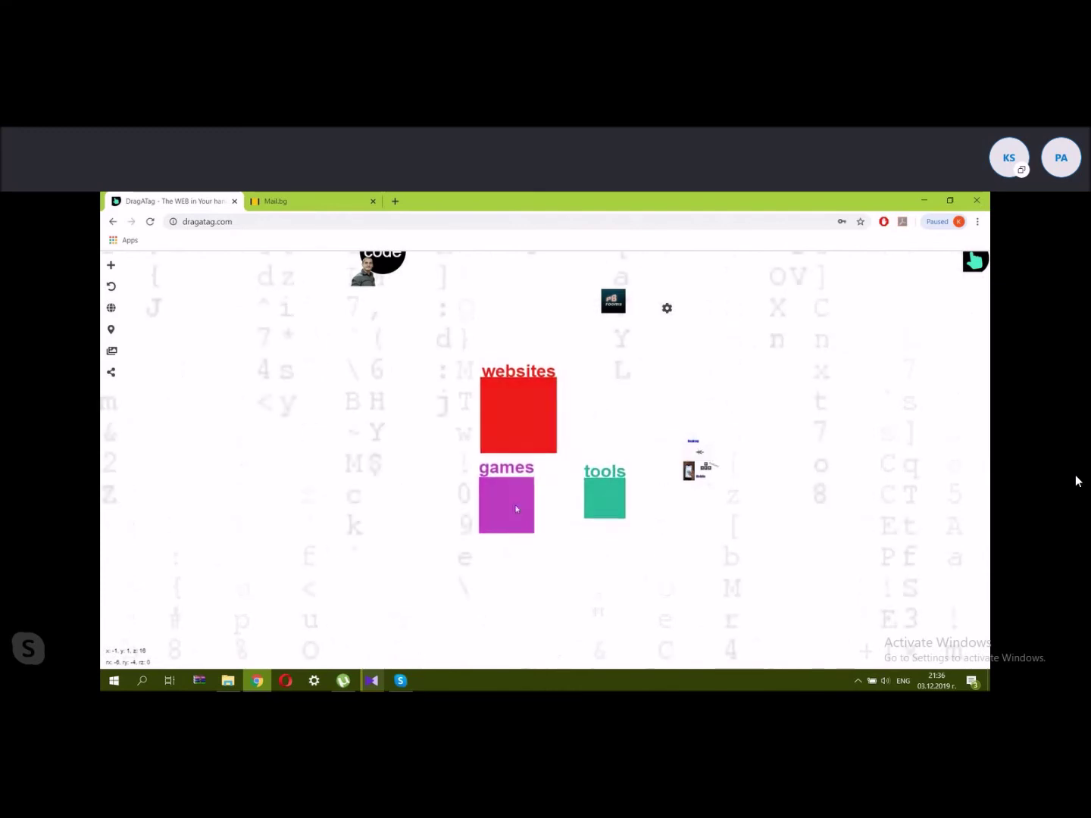
{"action": "left_click", "coordinate": [514, 509]}
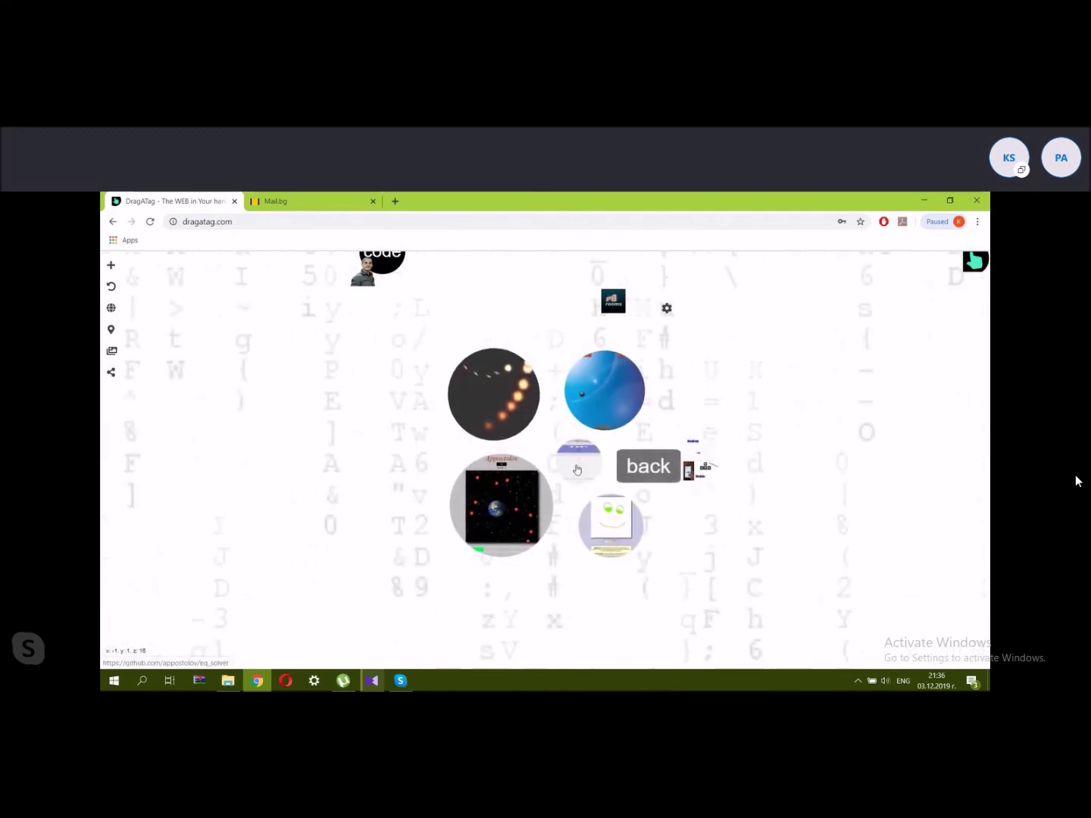
Look through the ball_field repository on GitHub from the games collection, and close the page.
{"action": "left_click", "coordinate": [507, 484]}
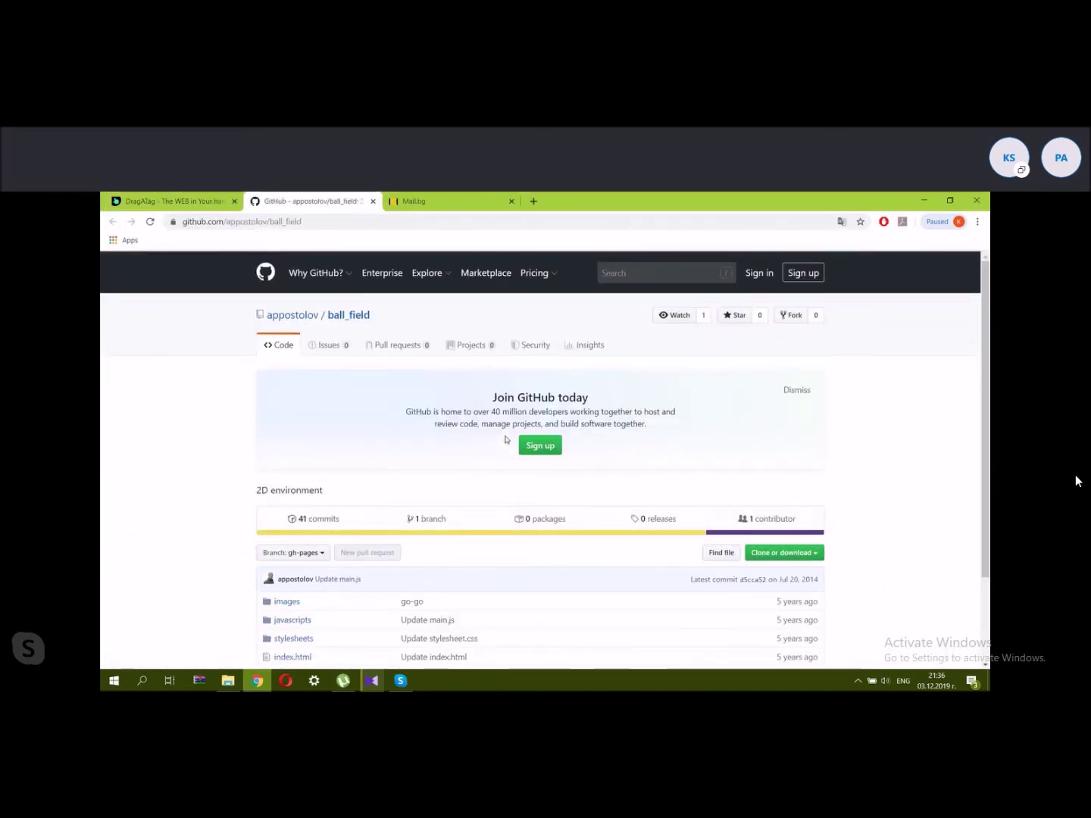
{"action": "scroll", "coordinate": [534, 385], "scroll_direction": "down", "scroll_amount": 3}
{"action": "scroll", "coordinate": [535, 382], "scroll_direction": "up", "scroll_amount": 3}
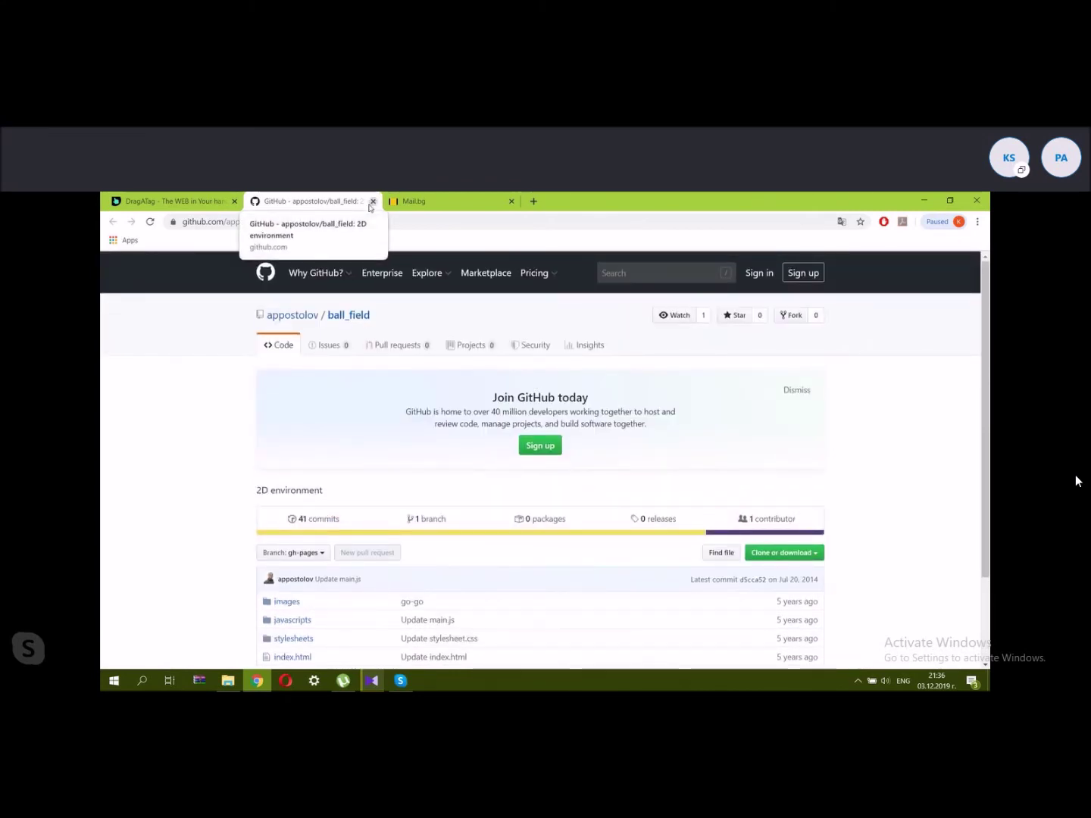
{"action": "scroll", "coordinate": [420, 556], "scroll_direction": "down", "scroll_amount": 3}
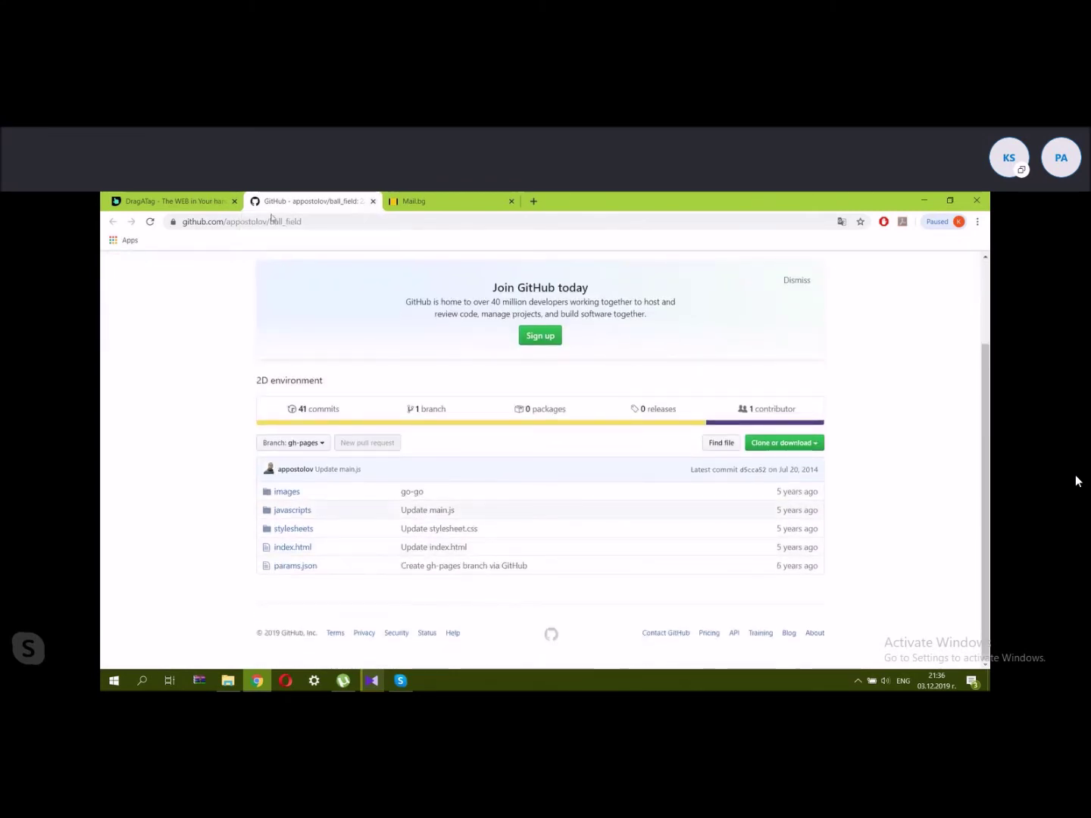
{"action": "left_click", "coordinate": [372, 202]}
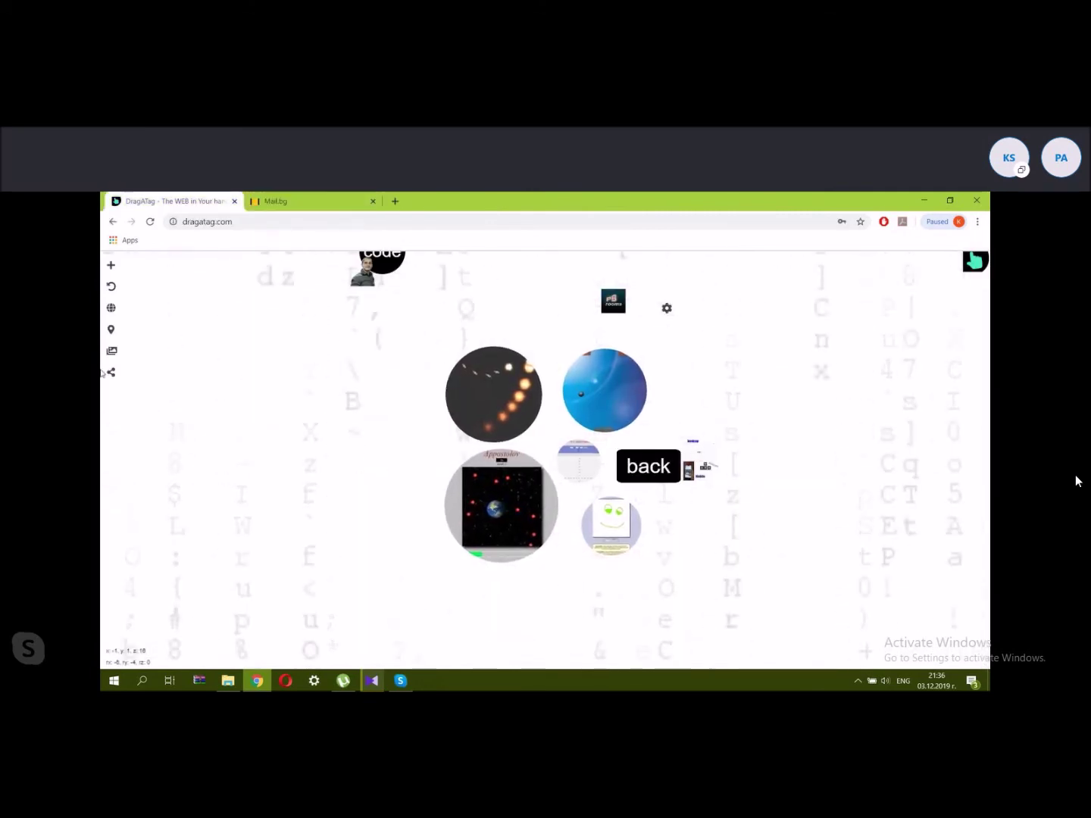
Reset the view of the current space, and switch to space number 7 from the list of spaces.
{"action": "left_click", "coordinate": [113, 287]}
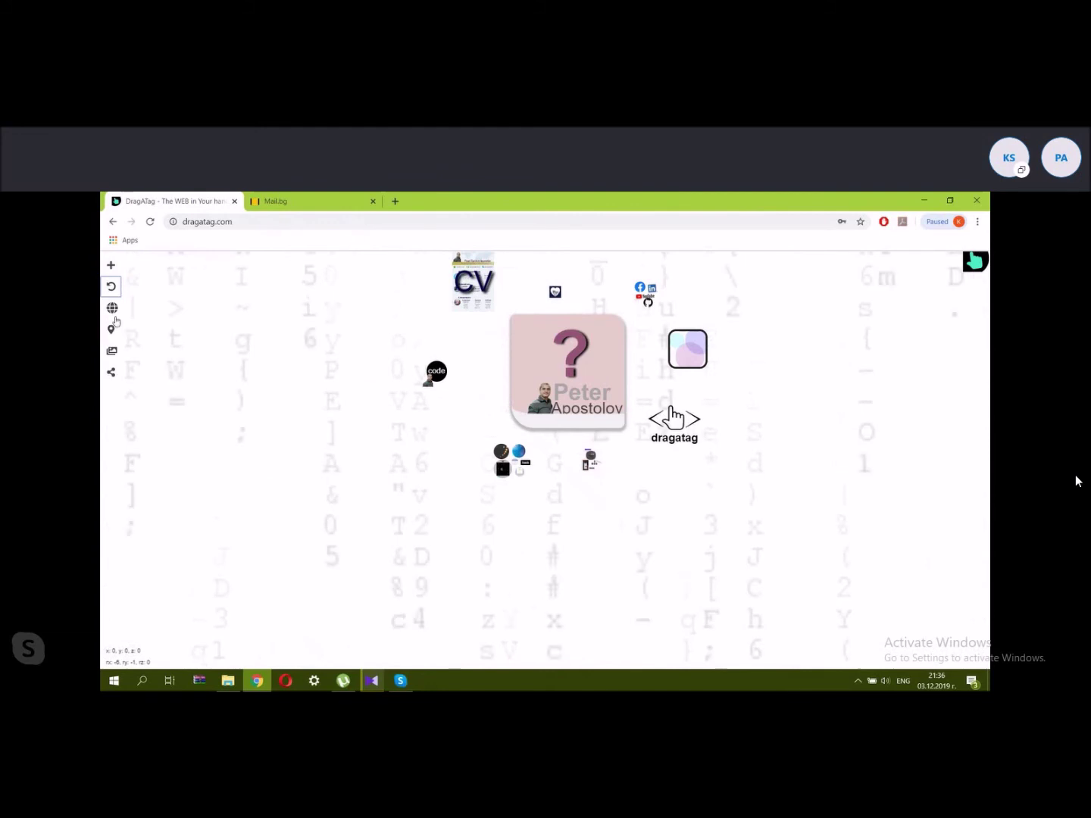
{"action": "left_click", "coordinate": [111, 308]}
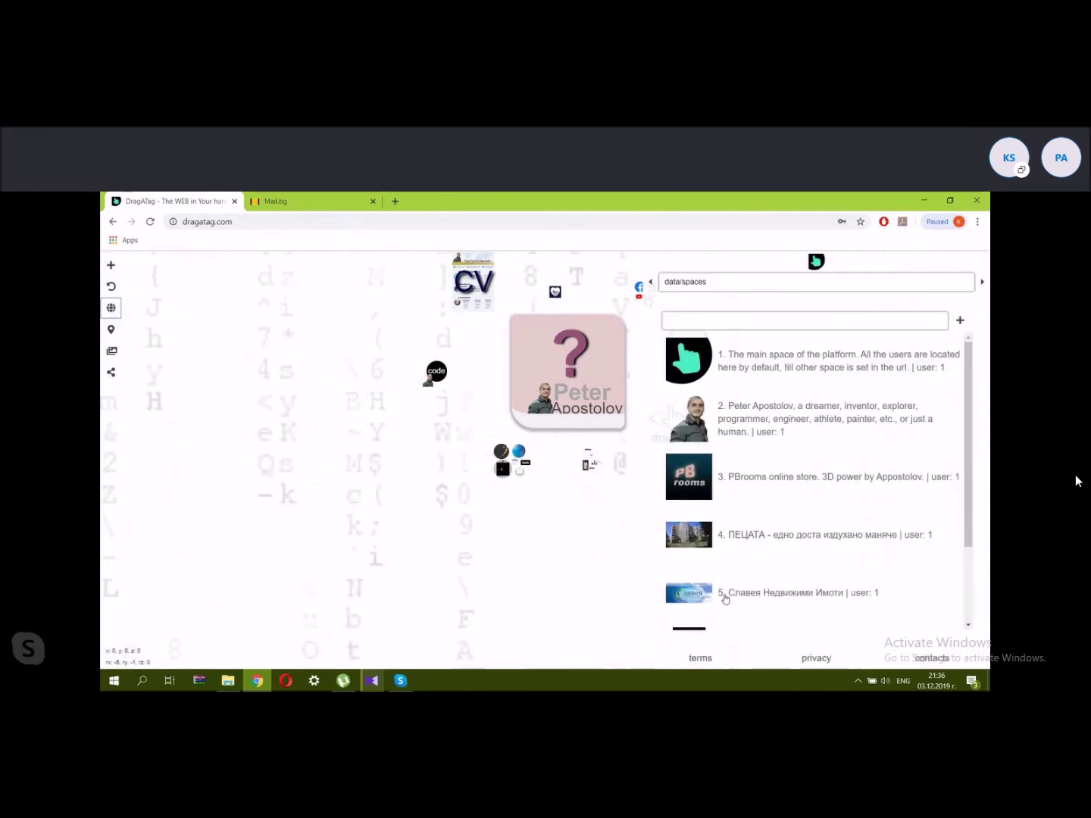
{"action": "scroll", "coordinate": [720, 596], "scroll_direction": "down", "scroll_amount": 2}
{"action": "left_click", "coordinate": [720, 598]}
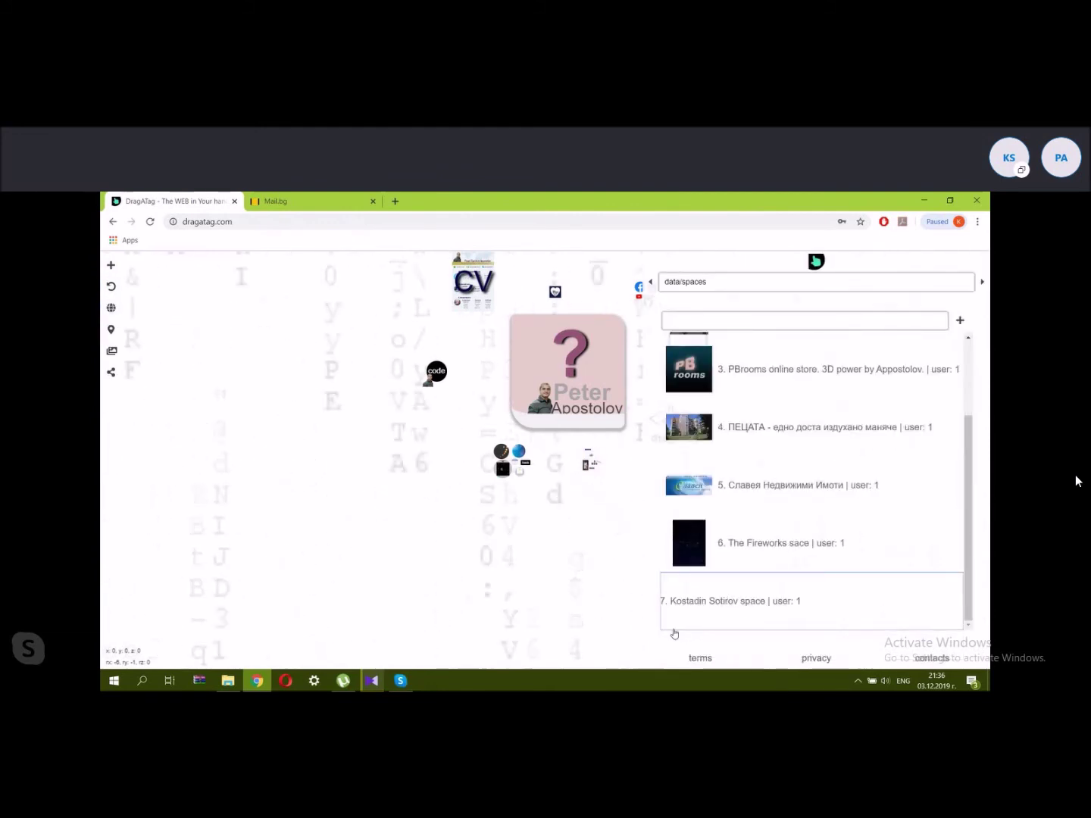
{"action": "left_click", "coordinate": [672, 635]}
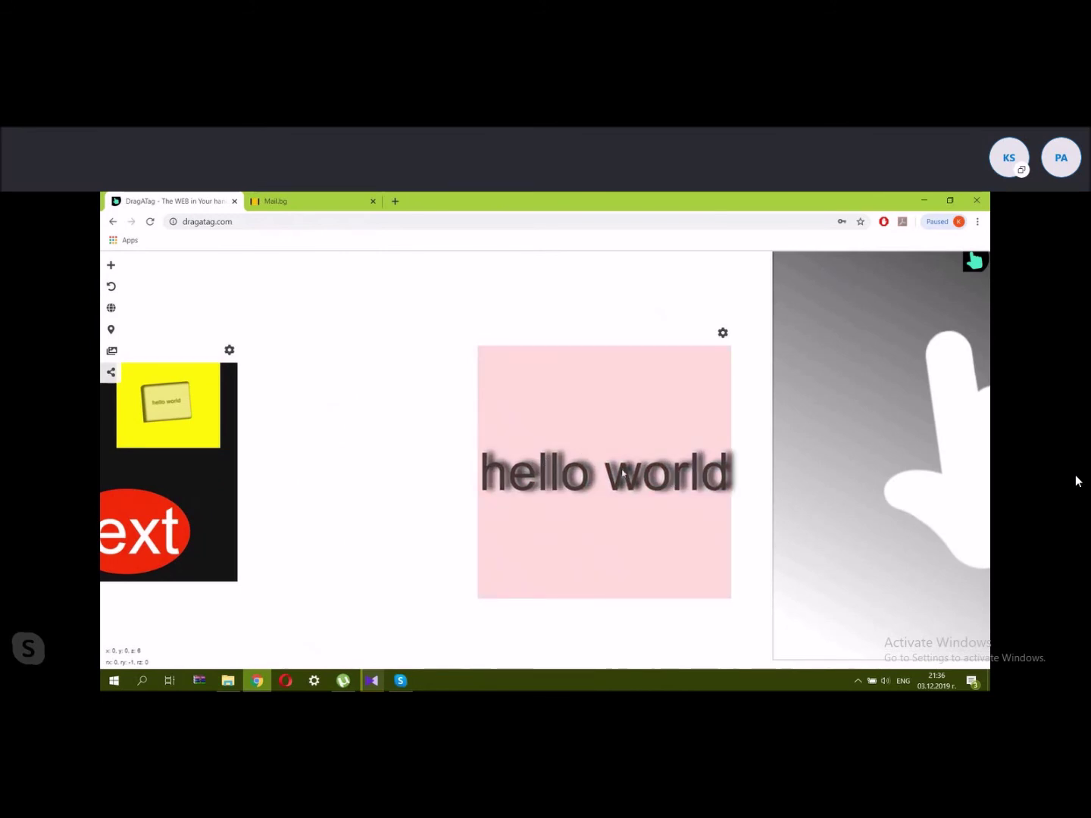
Reset the view in the space and delete the object showing a white hand on a grey gradient.
{"action": "left_click", "coordinate": [113, 289]}
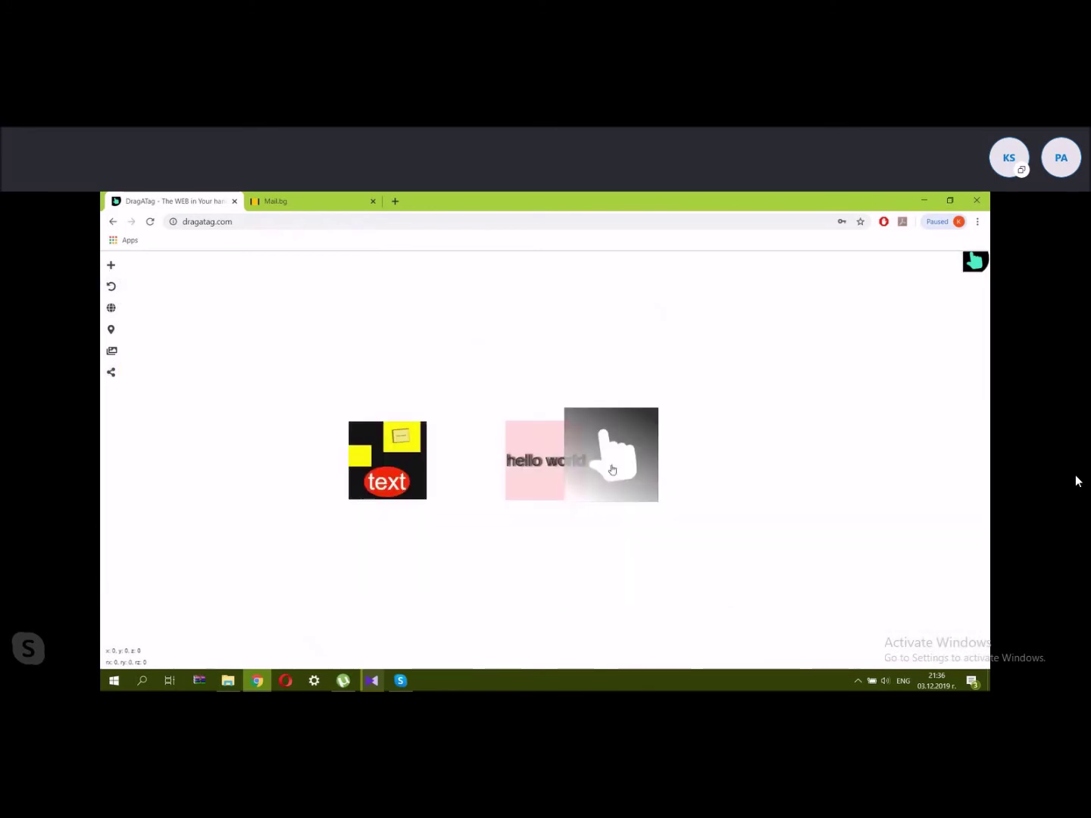
{"action": "scroll", "coordinate": [612, 469], "scroll_direction": "up", "scroll_amount": 6}
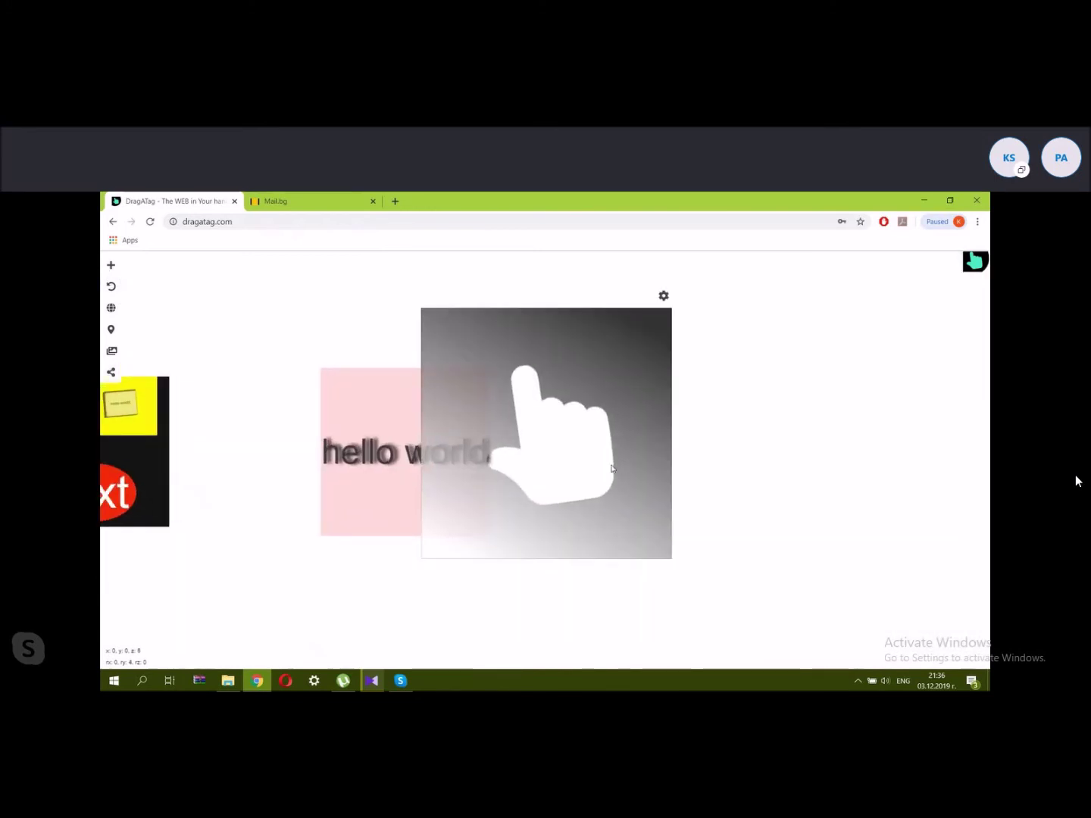
{"action": "left_click", "coordinate": [666, 294]}
{"action": "left_click", "coordinate": [665, 324]}
{"action": "left_click", "coordinate": [600, 302]}
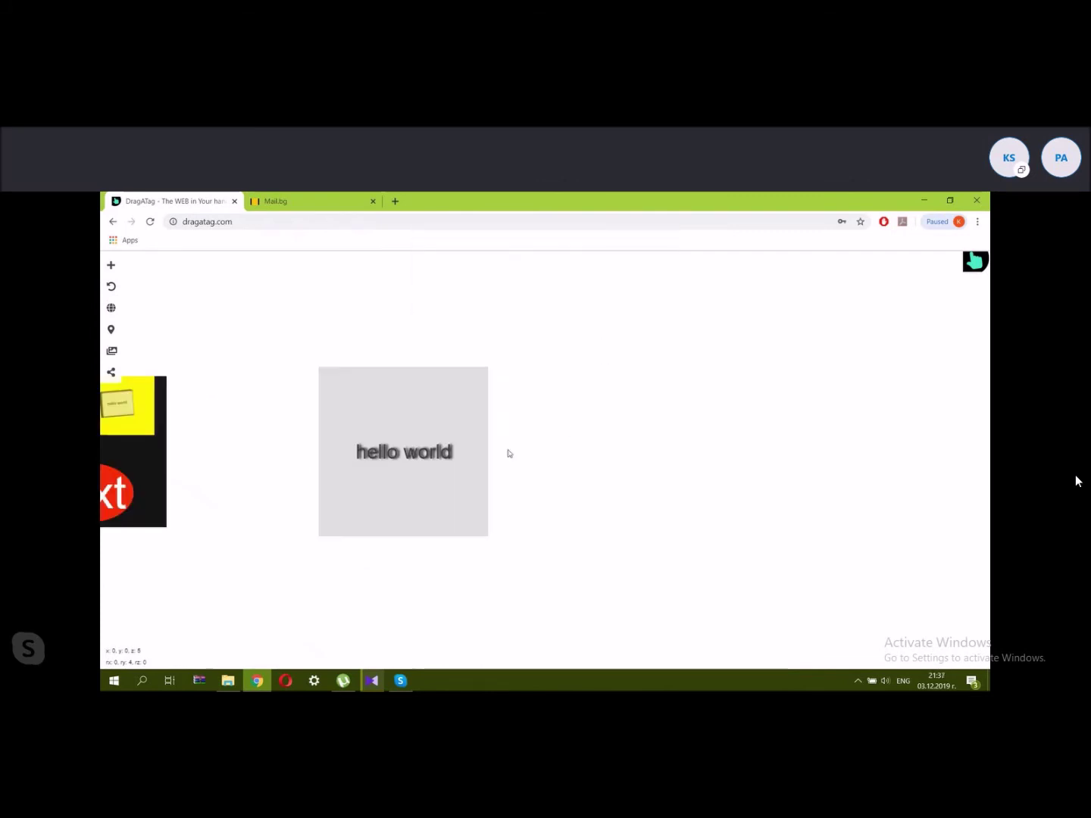
Open the black object with the yellow squares and red text ellipse in the studio, and view its list of manipulation modes.
{"action": "left_click_drag", "start_coordinate": [254, 452], "coordinate": [706, 488]}
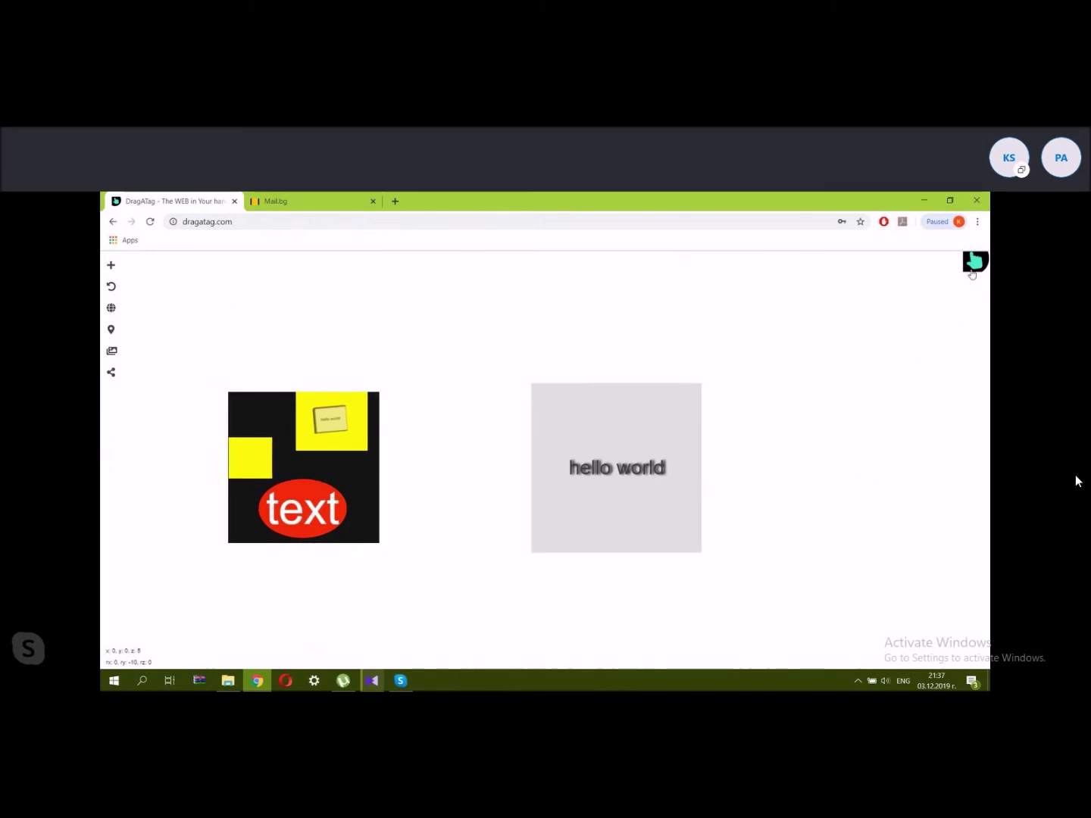
{"action": "scroll", "coordinate": [478, 440], "scroll_direction": "down", "scroll_amount": 8}
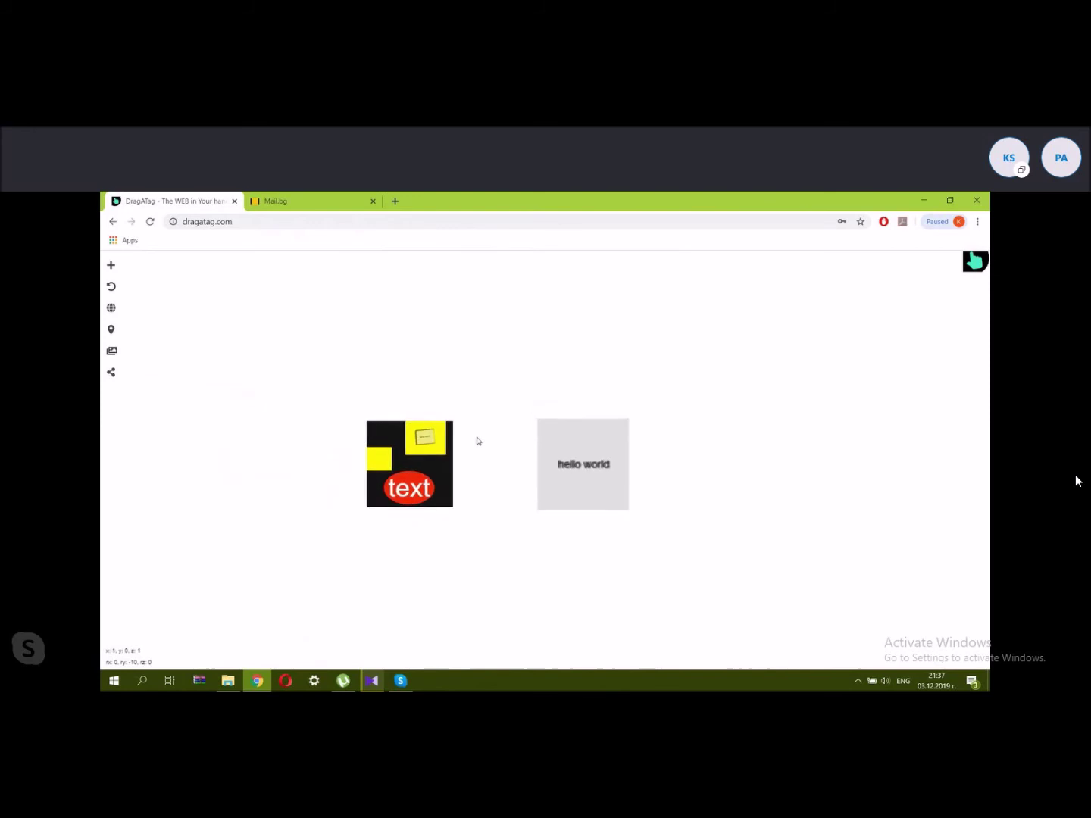
{"action": "scroll", "coordinate": [478, 440], "scroll_direction": "up", "scroll_amount": 8}
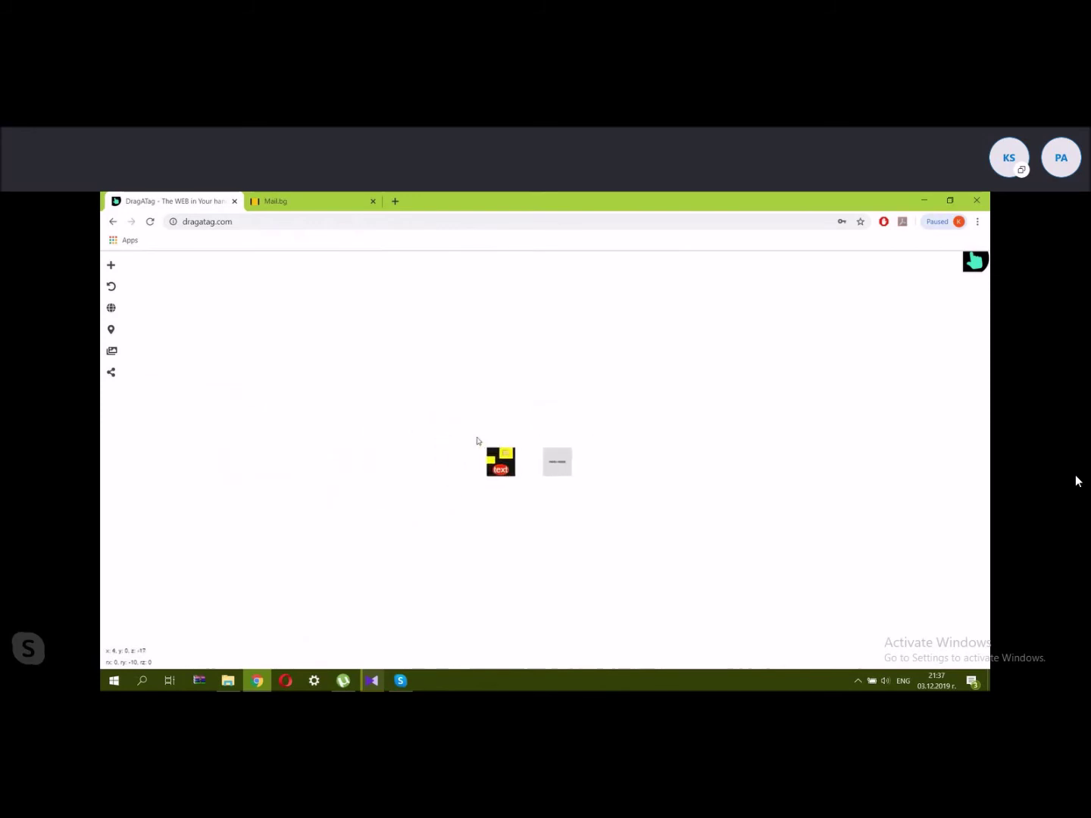
{"action": "scroll", "coordinate": [478, 441], "scroll_direction": "down", "scroll_amount": 4}
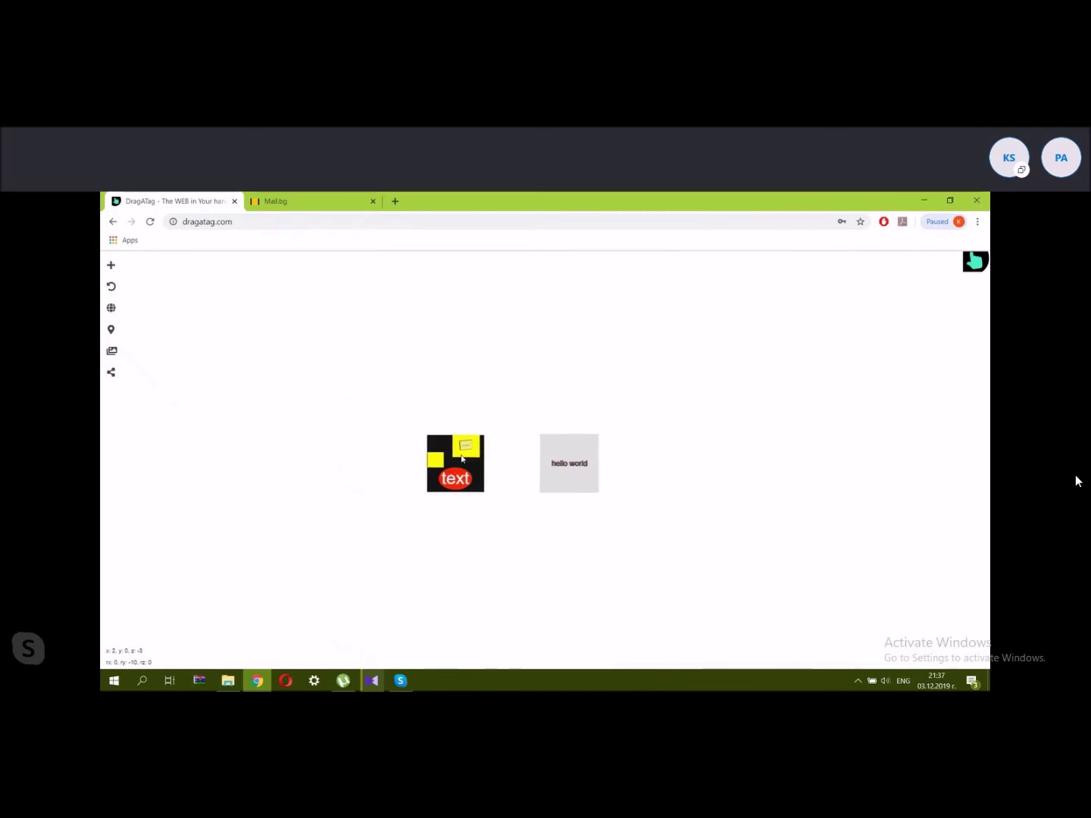
{"action": "left_click", "coordinate": [455, 465]}
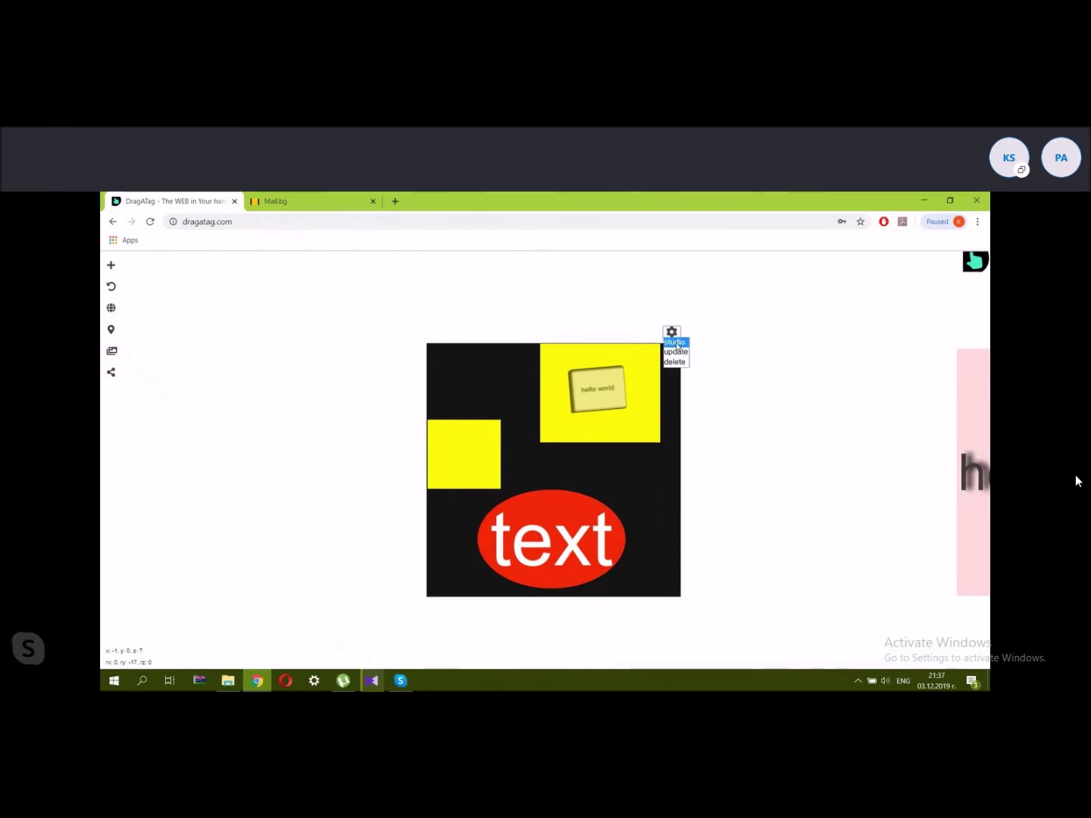
{"action": "left_click", "coordinate": [676, 343]}
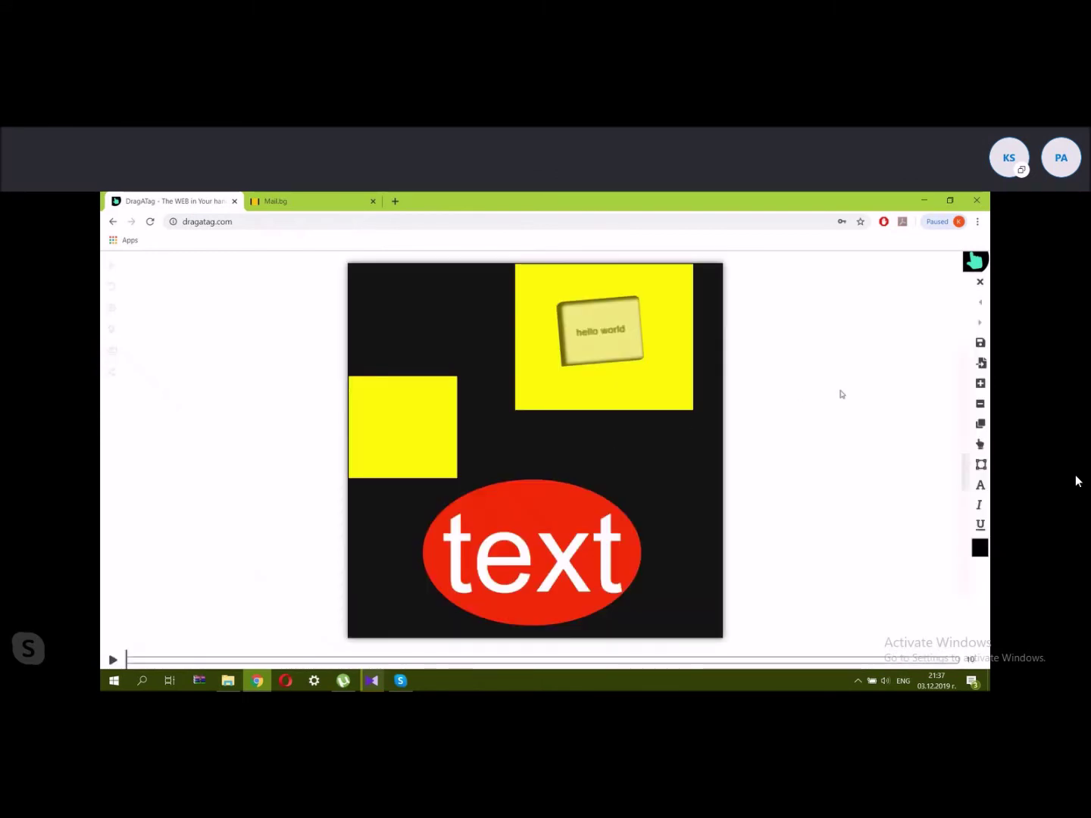
{"action": "left_click", "coordinate": [980, 447]}
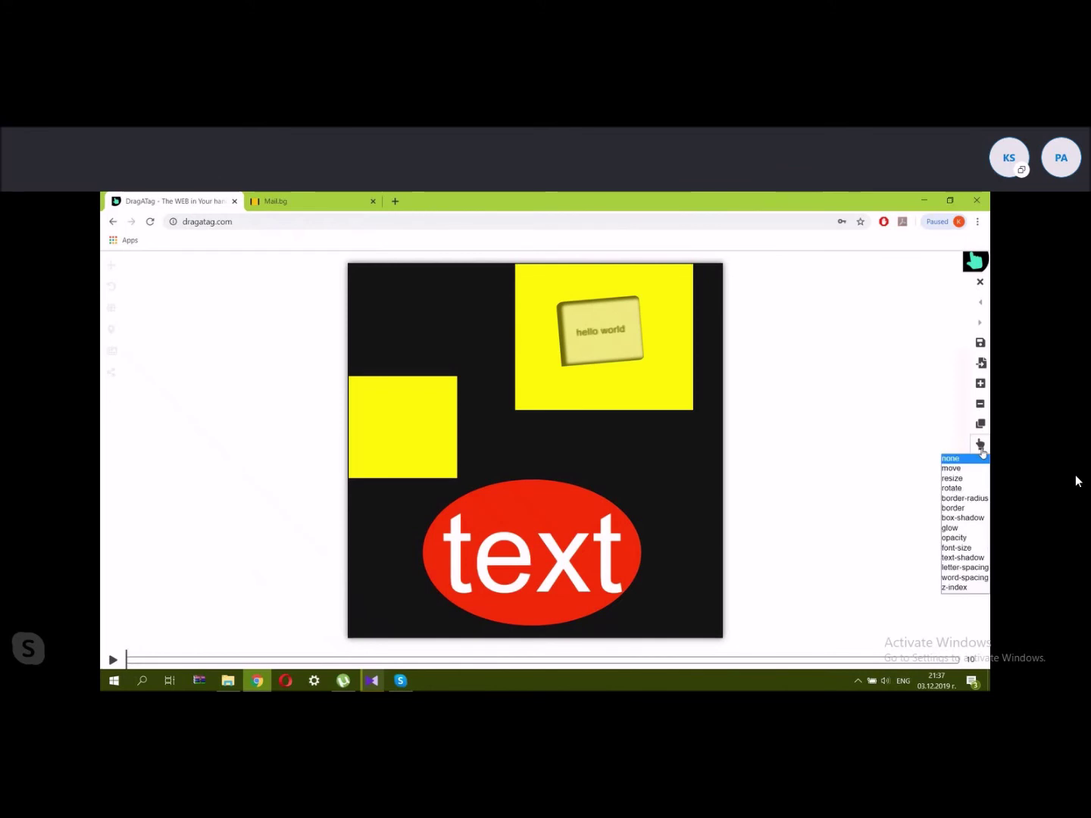
{"action": "key", "text": "Return"}
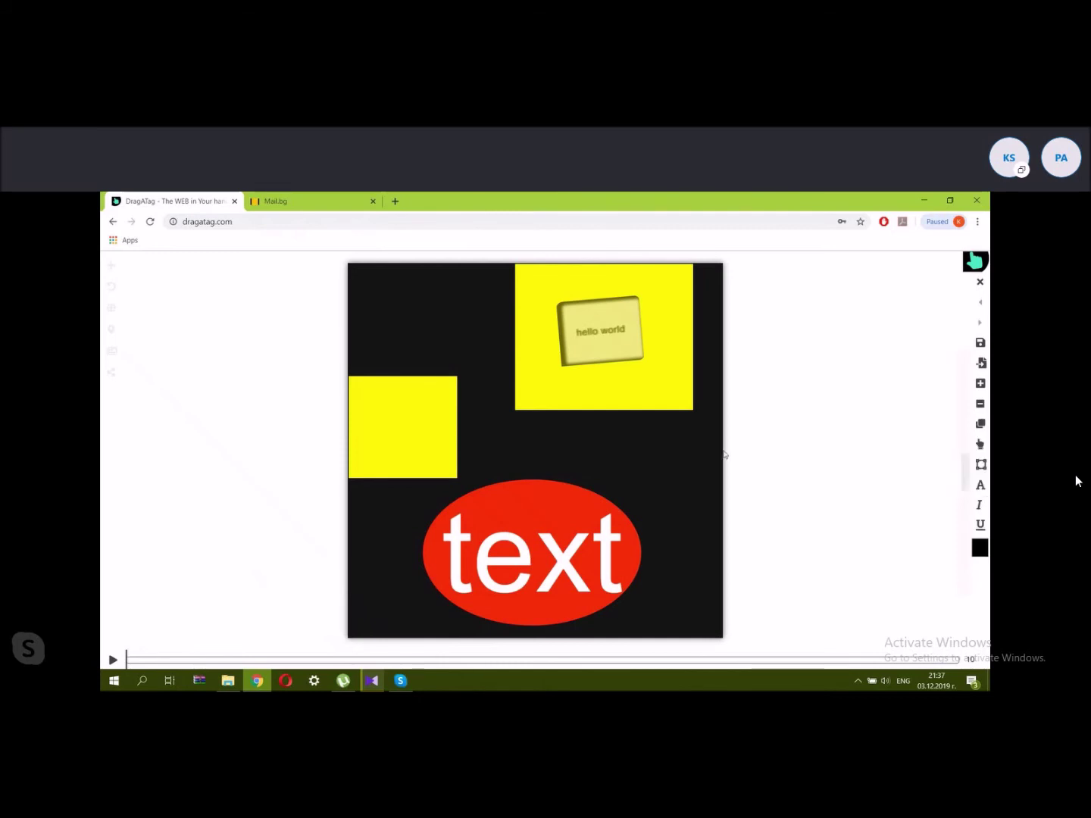
Add a keyframe at about 0.38 of the animation timeline, and add and remove a second one near its end.
{"action": "left_click", "coordinate": [447, 660]}
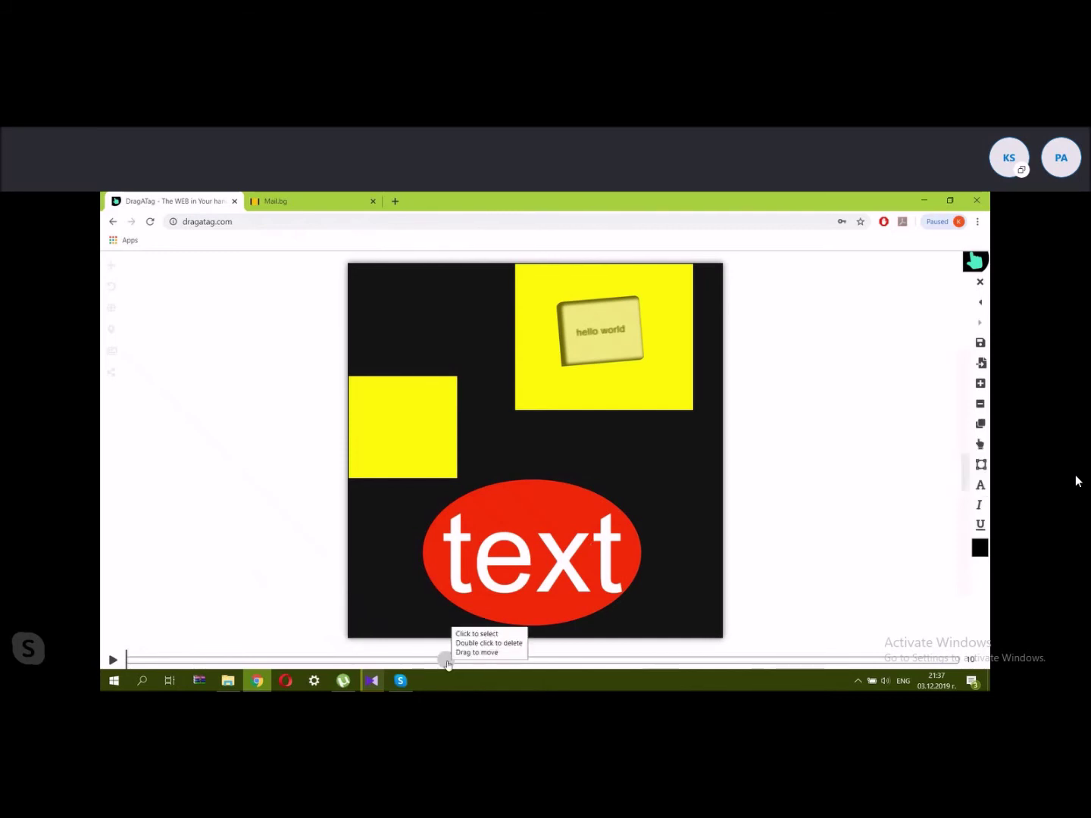
{"action": "left_click", "coordinate": [926, 659]}
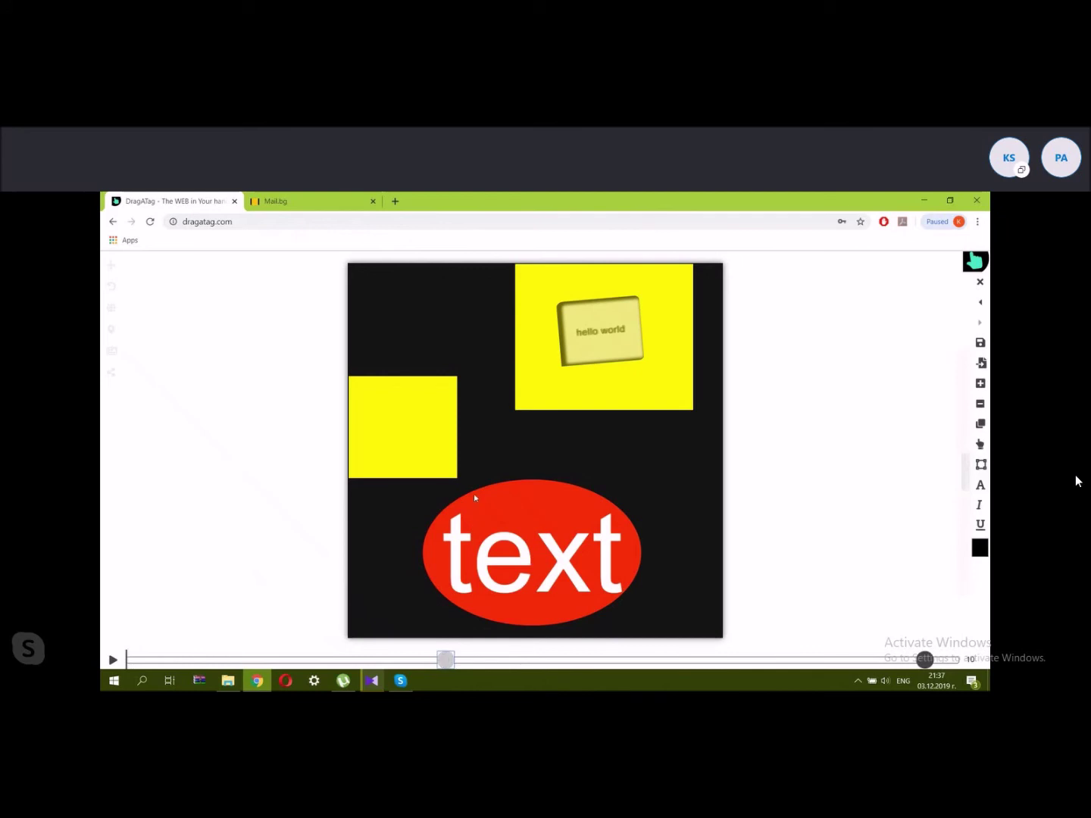
{"action": "right_click", "coordinate": [925, 660]}
{"action": "left_click", "coordinate": [852, 431]}
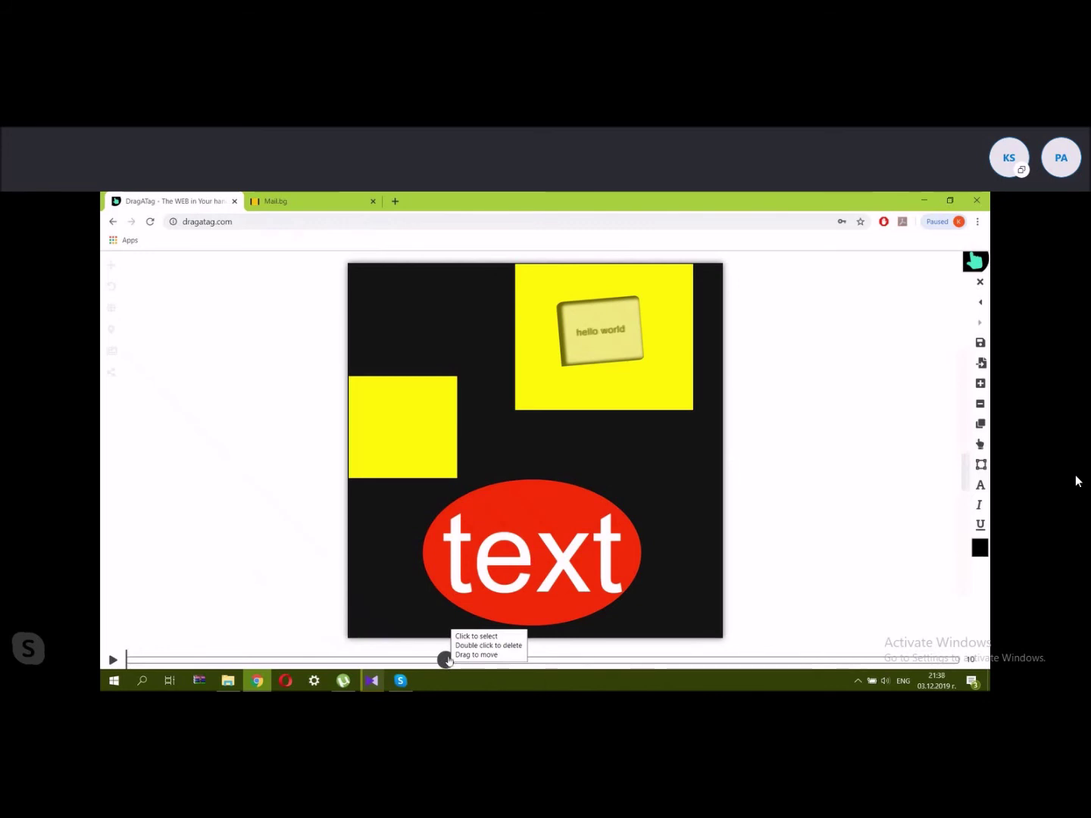
Choose to save the studio design under objects, and open the JSON request for adding it as a new object.
{"action": "left_click", "coordinate": [983, 342]}
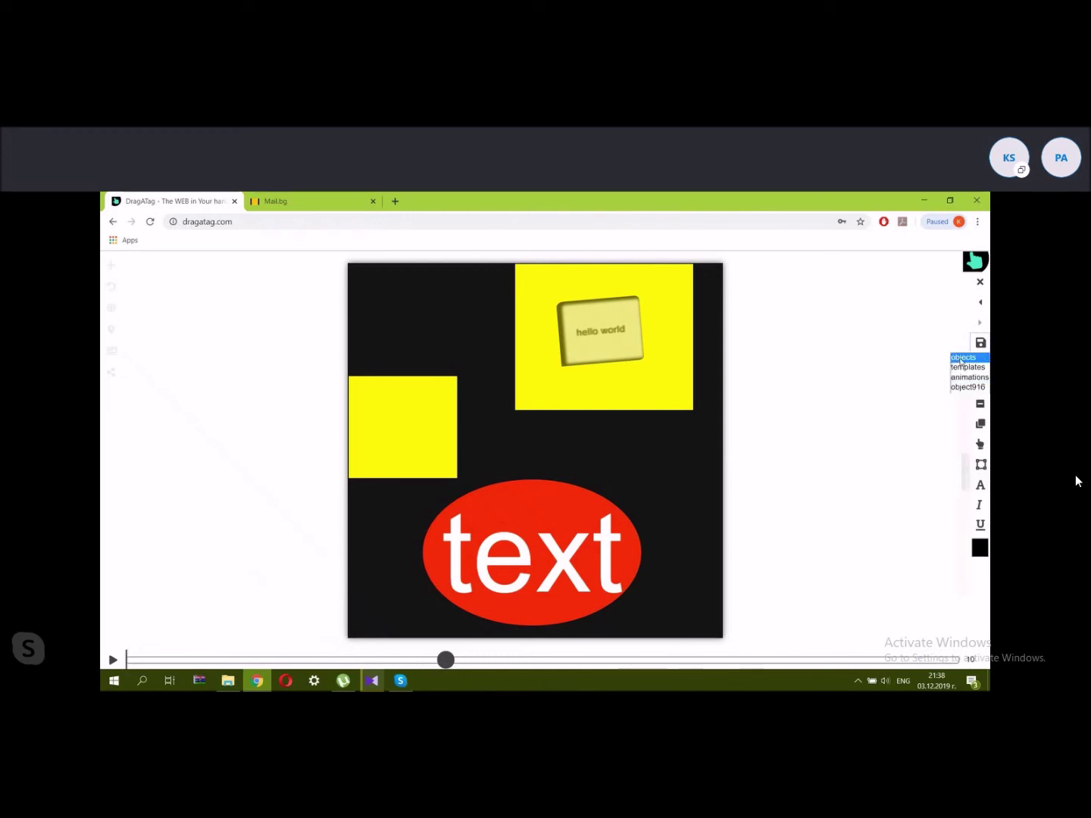
{"action": "left_click", "coordinate": [961, 358]}
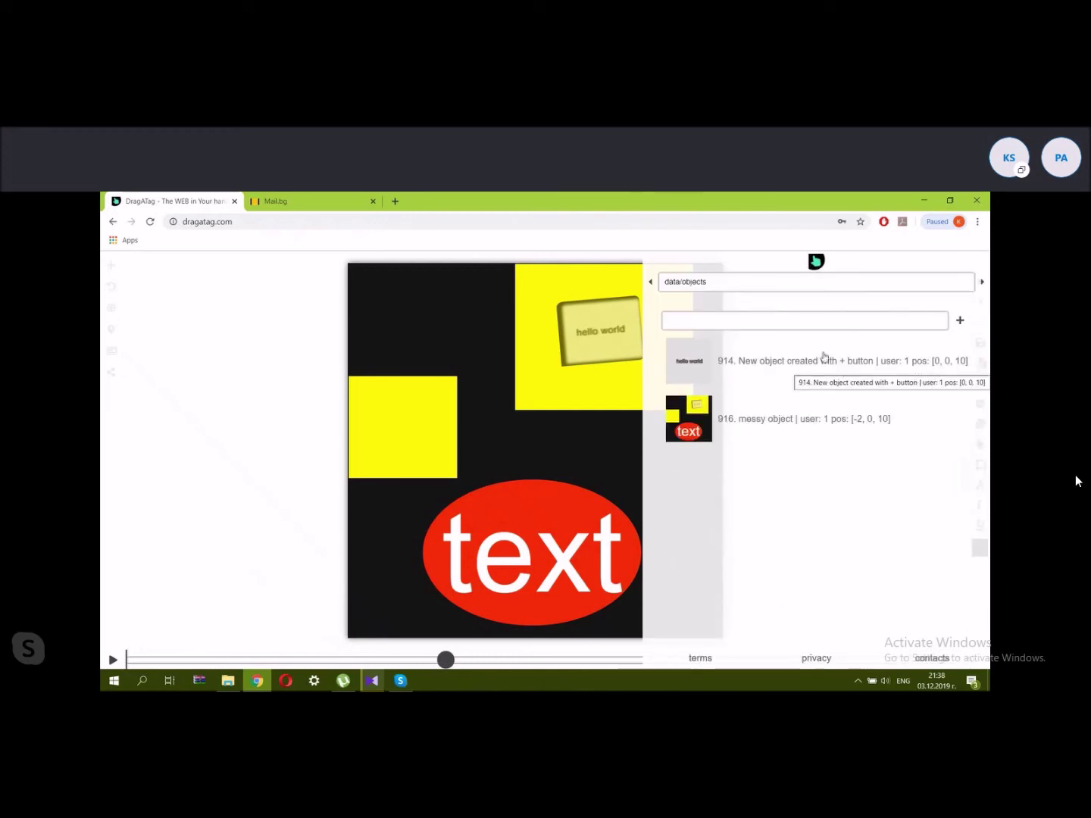
{"action": "left_click", "coordinate": [958, 321]}
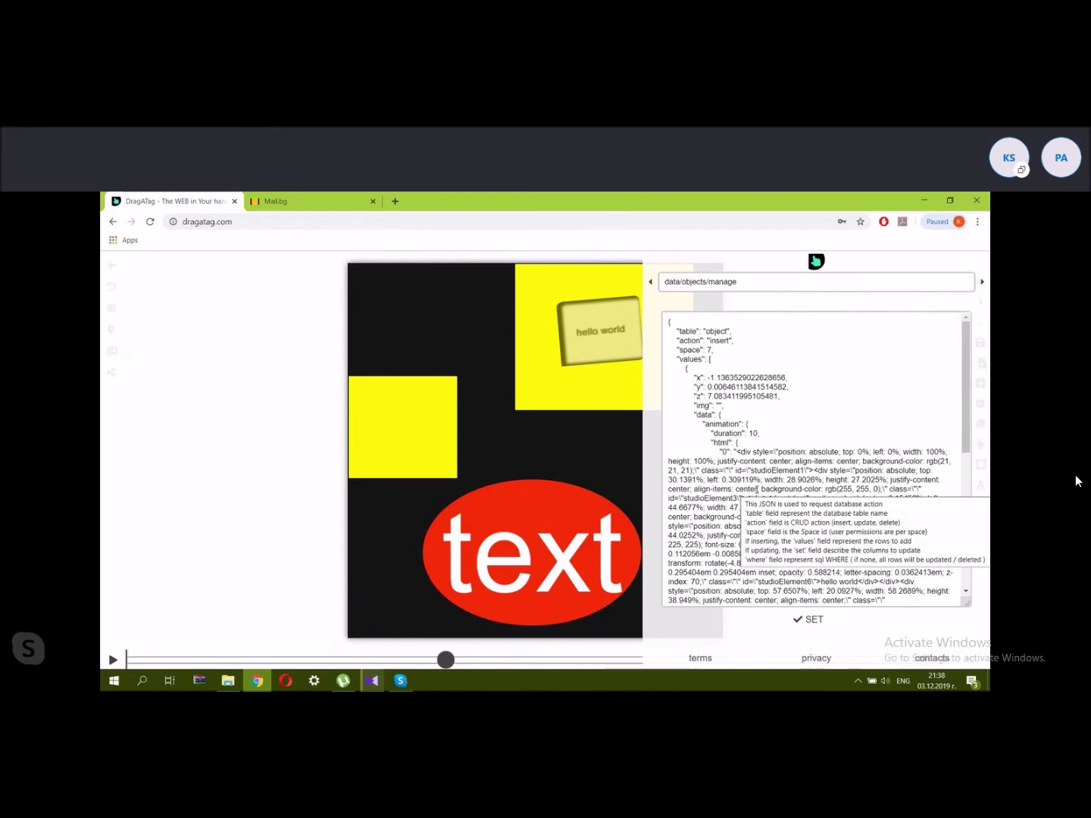
Examine the insert request's JSON, including the position, duration and HTML stored for each keyframe, and close the panel without submitting it.
{"action": "scroll", "coordinate": [755, 491], "scroll_direction": "down", "scroll_amount": 5}
{"action": "scroll", "coordinate": [755, 491], "scroll_direction": "up", "scroll_amount": 5}
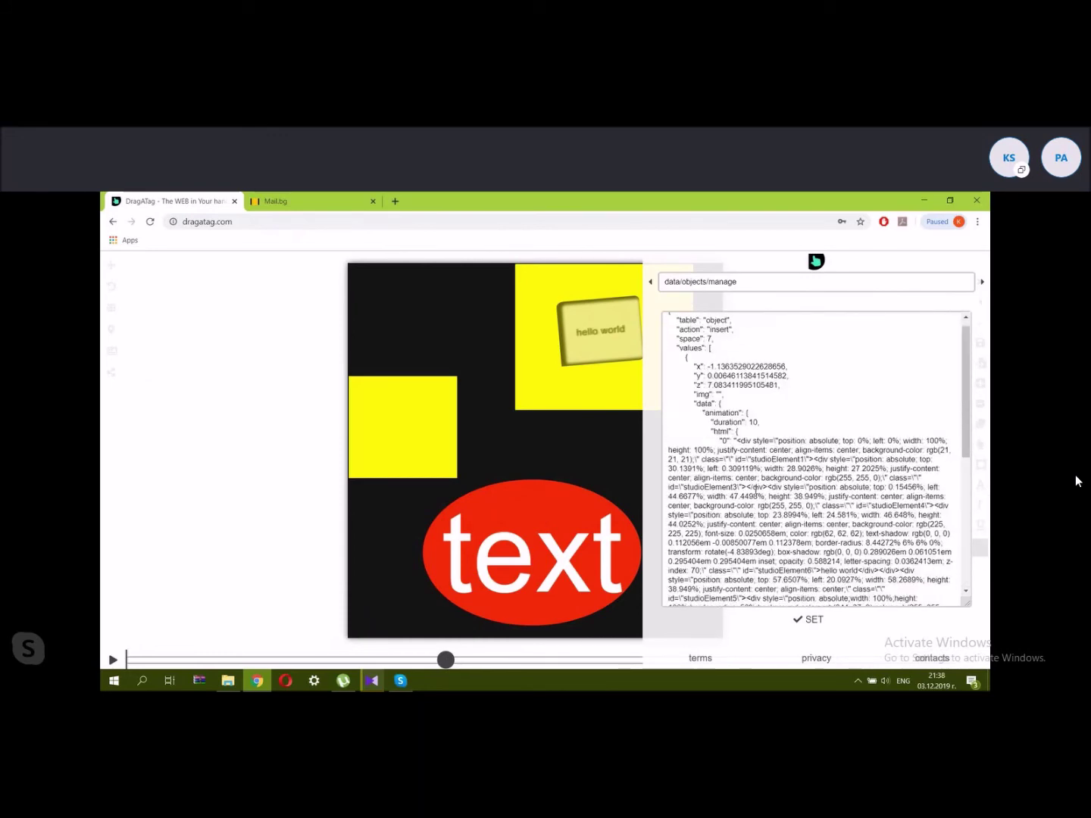
{"action": "mouse_move", "coordinate": [739, 422]}
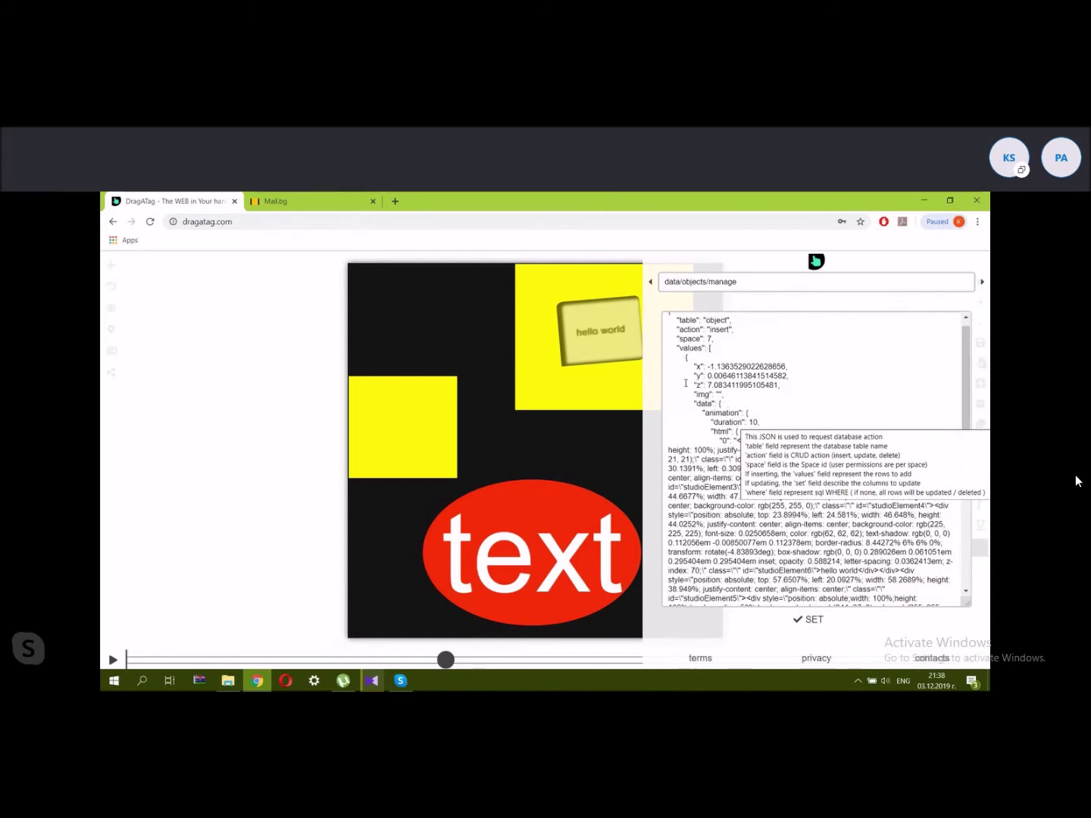
{"action": "scroll", "coordinate": [682, 426], "scroll_direction": "down", "scroll_amount": 3}
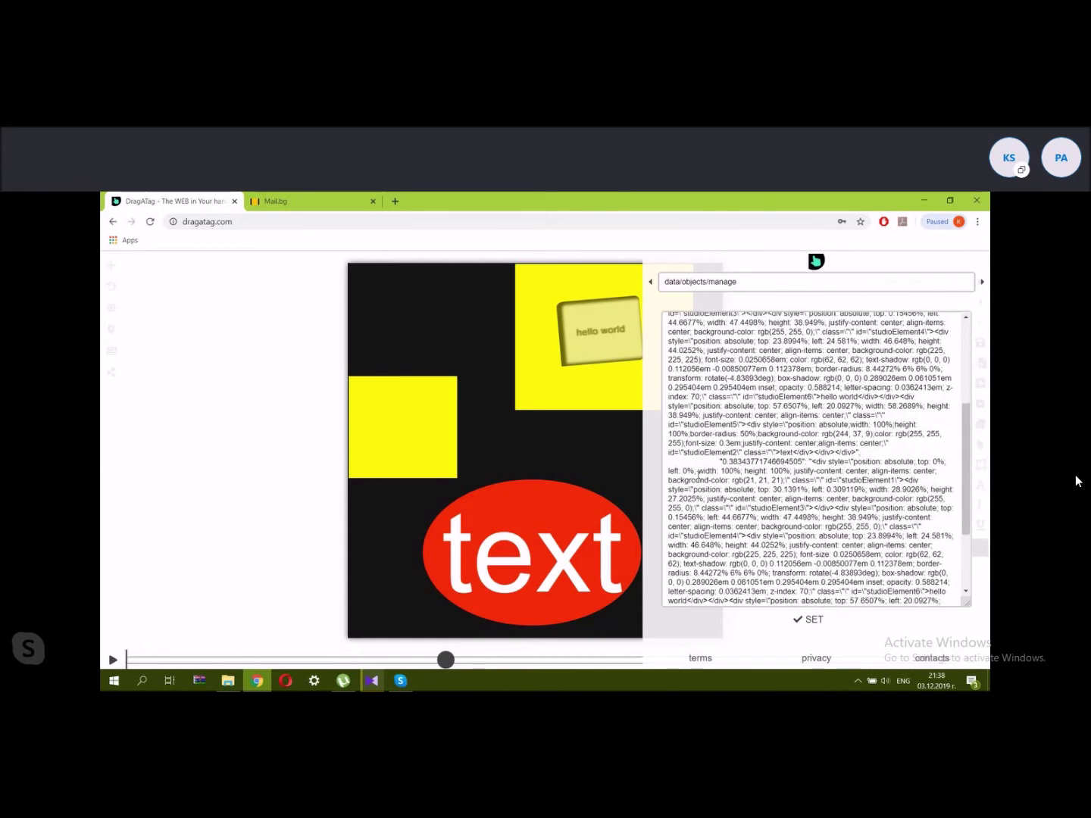
{"action": "mouse_move", "coordinate": [751, 546]}
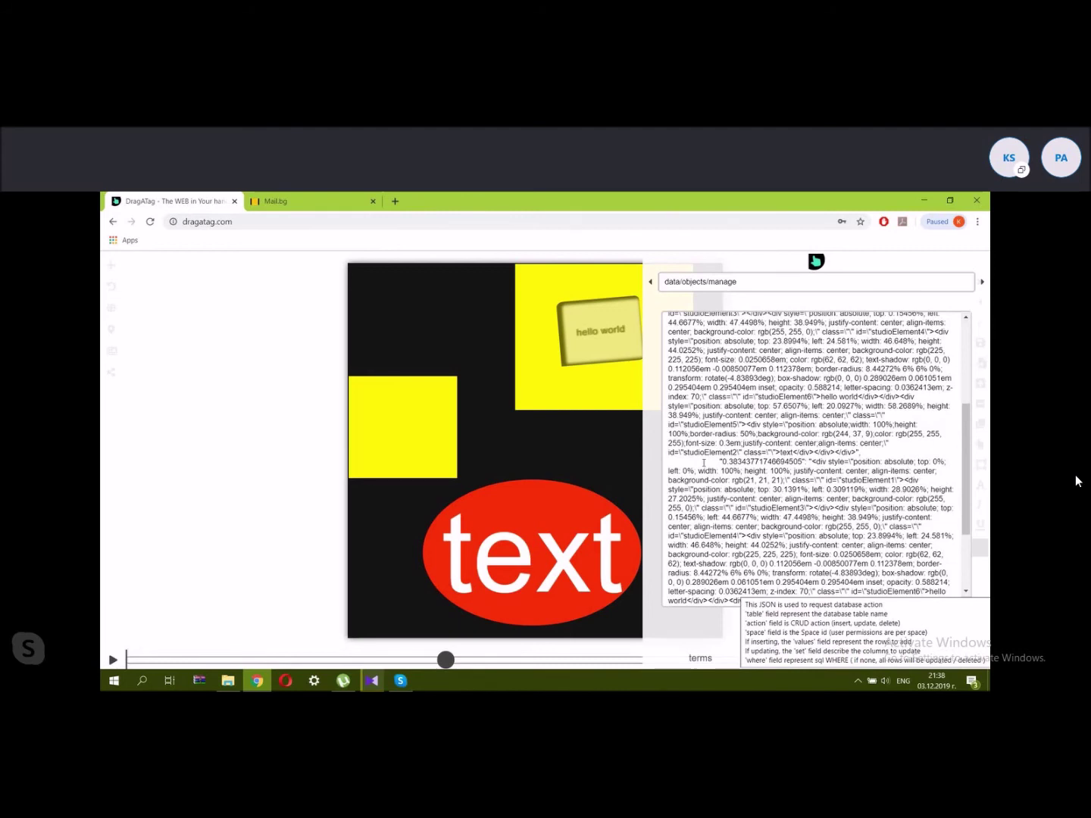
{"action": "left_click", "coordinate": [725, 399]}
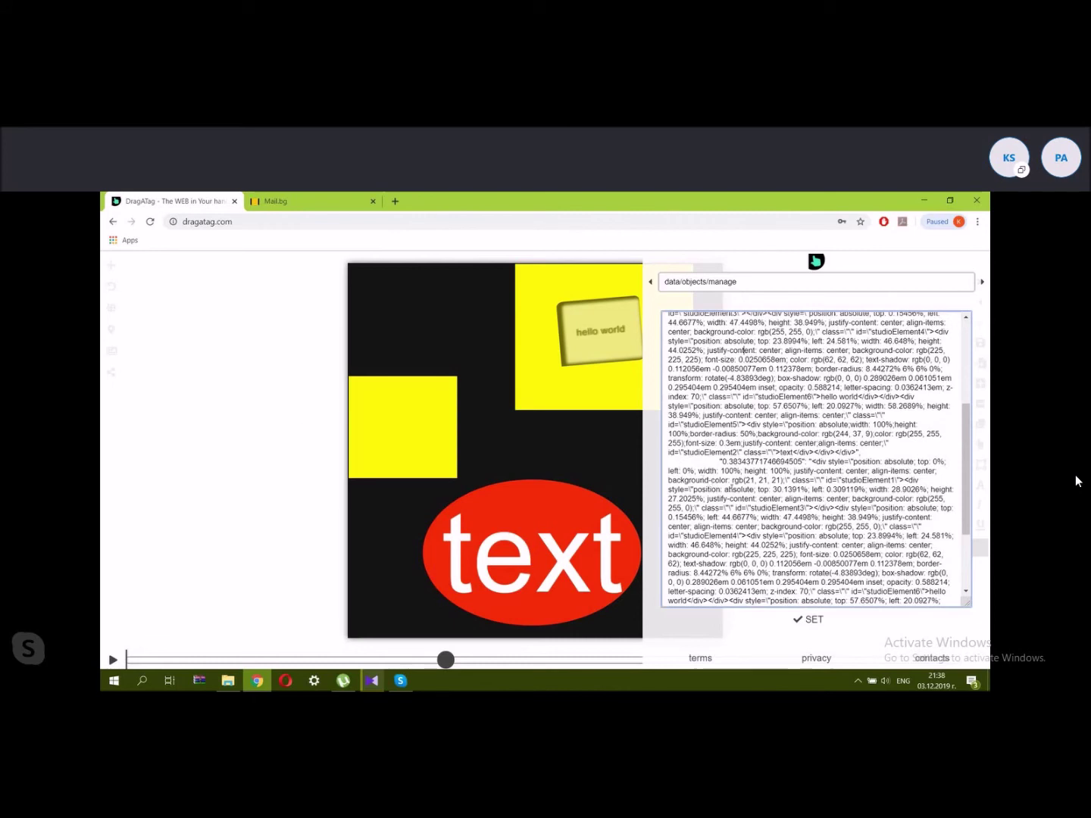
{"action": "mouse_move", "coordinate": [730, 490]}
{"action": "scroll", "coordinate": [730, 490], "scroll_direction": "up", "scroll_amount": 5}
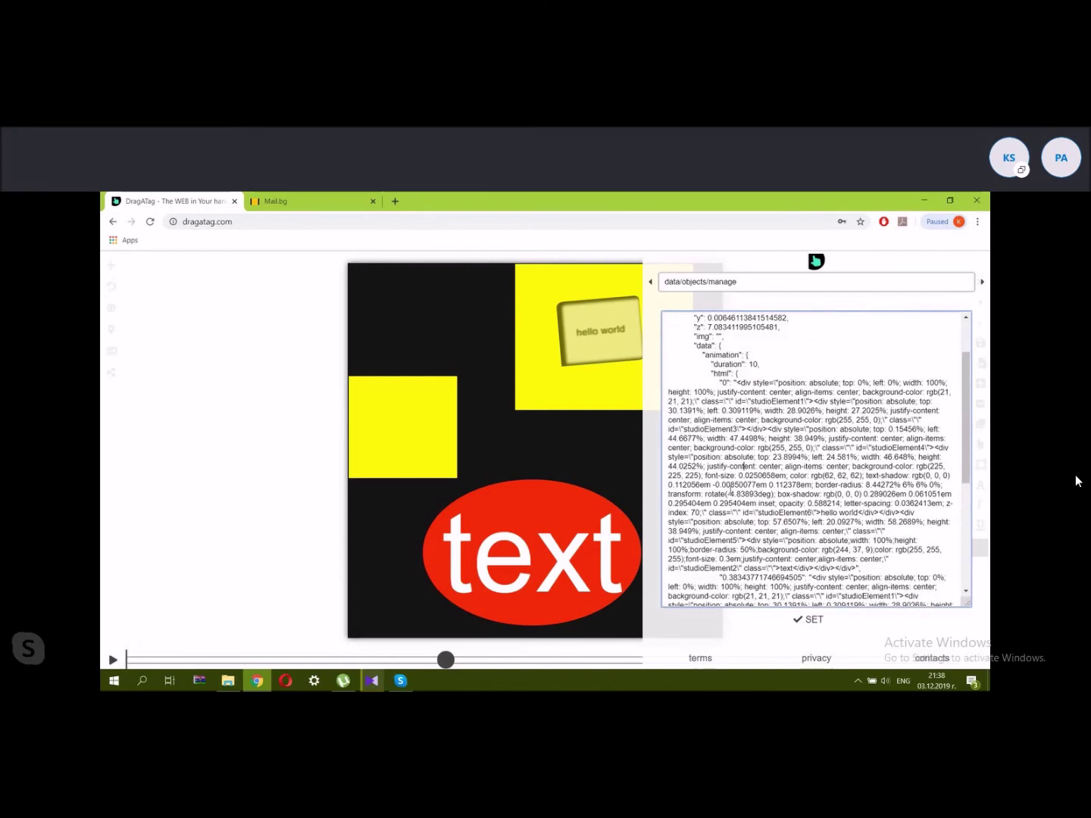
{"action": "scroll", "coordinate": [729, 491], "scroll_direction": "down", "scroll_amount": 10}
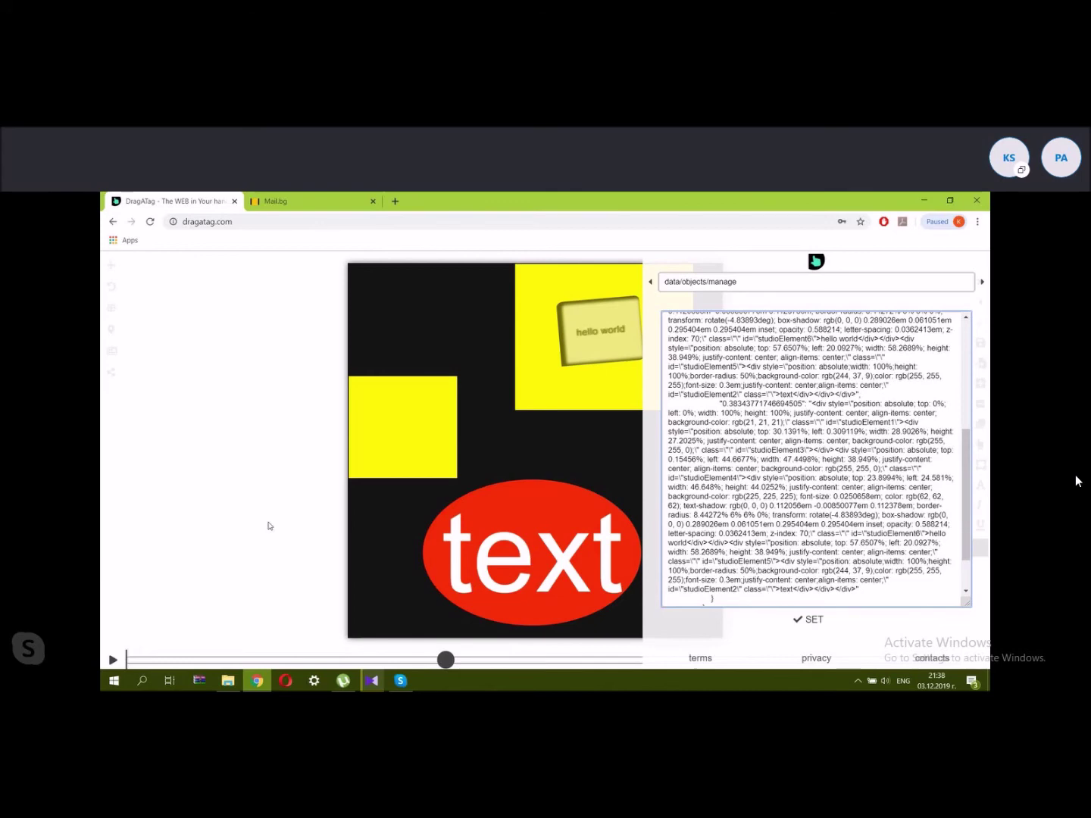
{"action": "scroll", "coordinate": [723, 531], "scroll_direction": "up", "scroll_amount": 3}
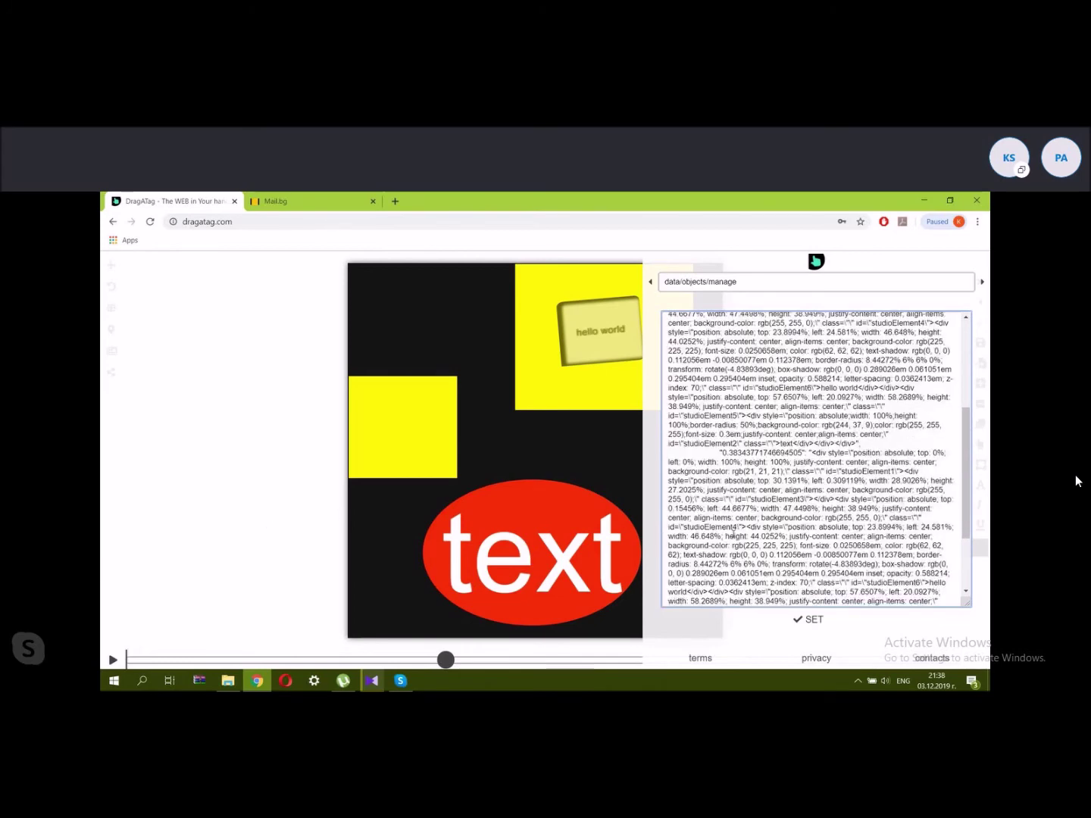
{"action": "scroll", "coordinate": [733, 532], "scroll_direction": "up", "scroll_amount": 2}
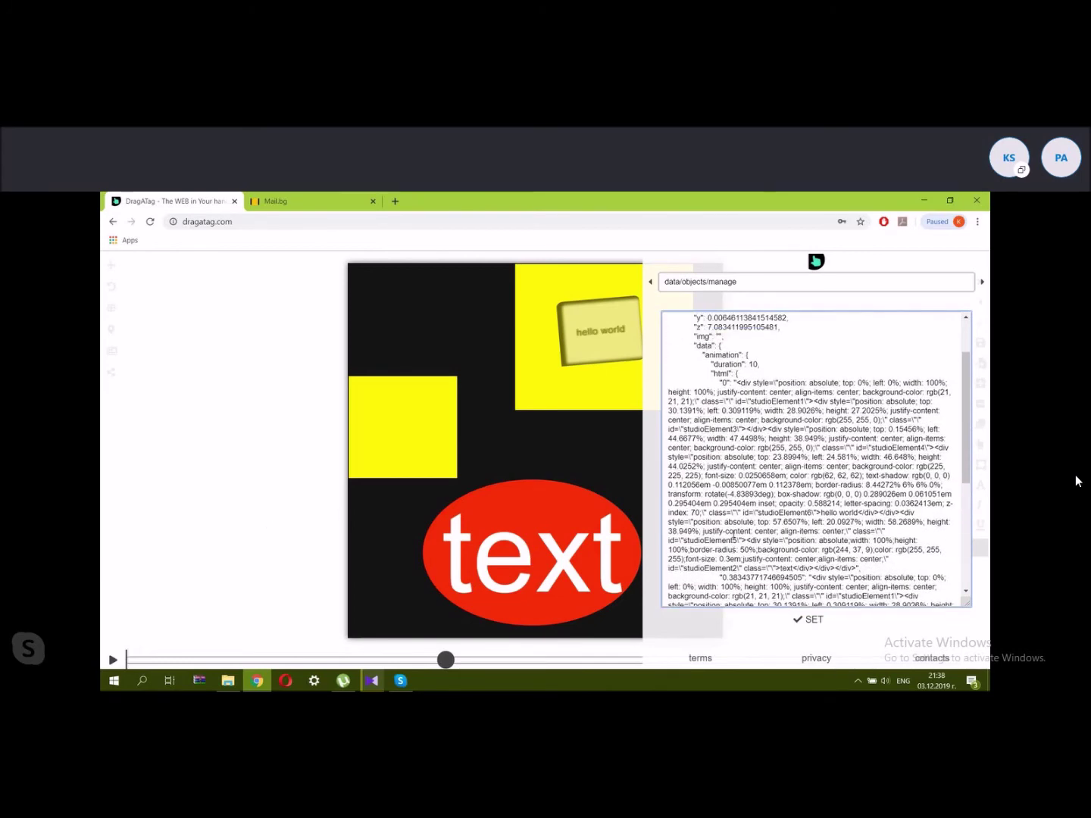
{"action": "scroll", "coordinate": [733, 533], "scroll_direction": "down", "scroll_amount": 2}
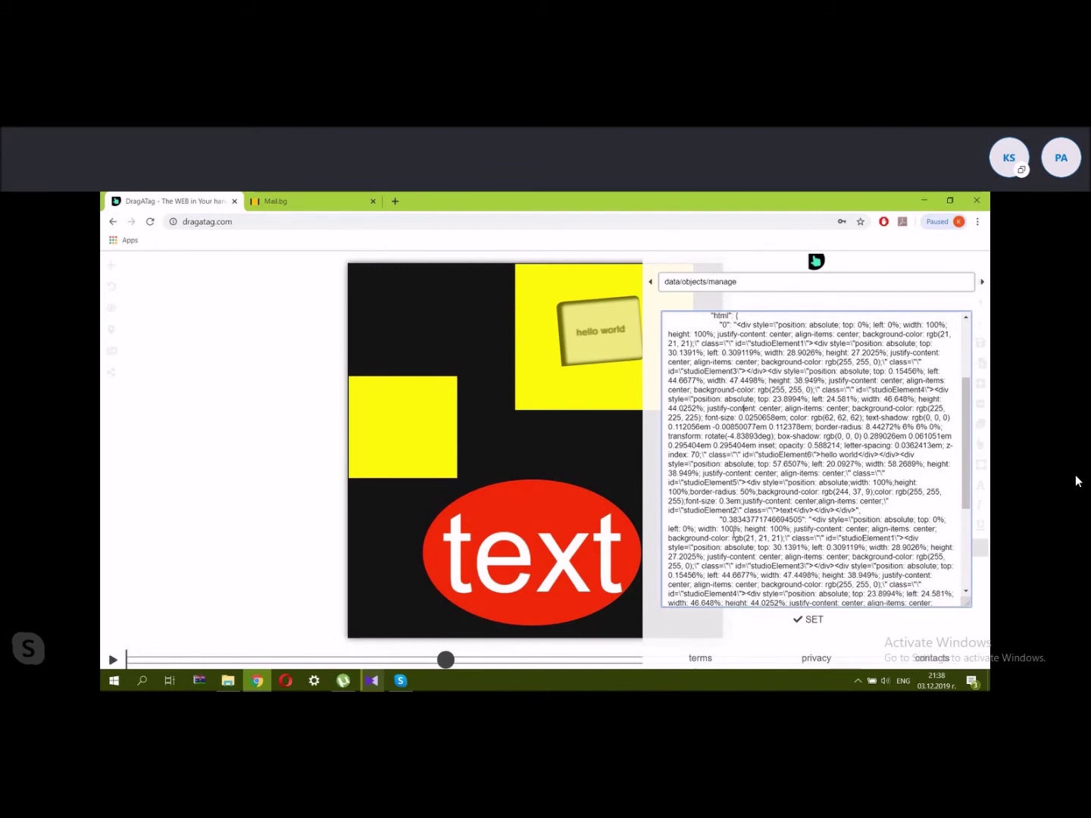
{"action": "scroll", "coordinate": [734, 533], "scroll_direction": "up", "scroll_amount": 5}
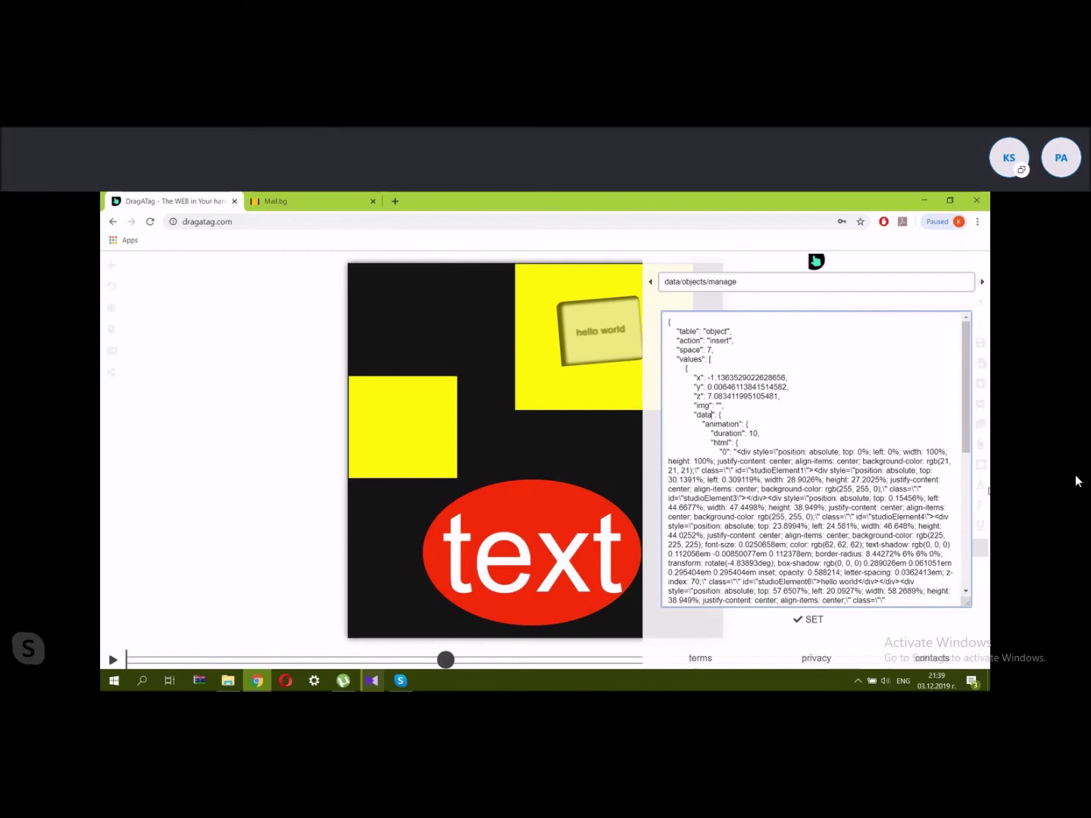
{"action": "left_click", "coordinate": [816, 263]}
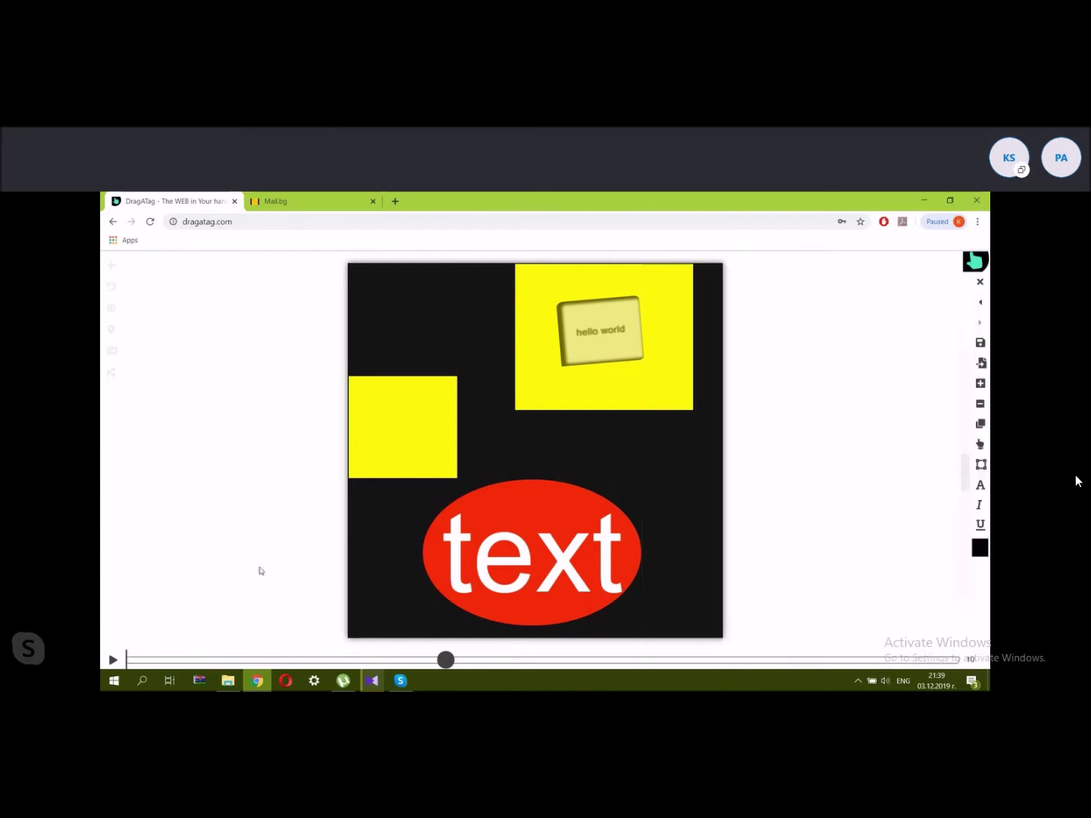
Deselect the timeline keyframe and round the small yellow square's lower-right corner with a border-radius of about 40%.
{"action": "left_click", "coordinate": [446, 662]}
{"action": "left_click", "coordinate": [981, 445]}
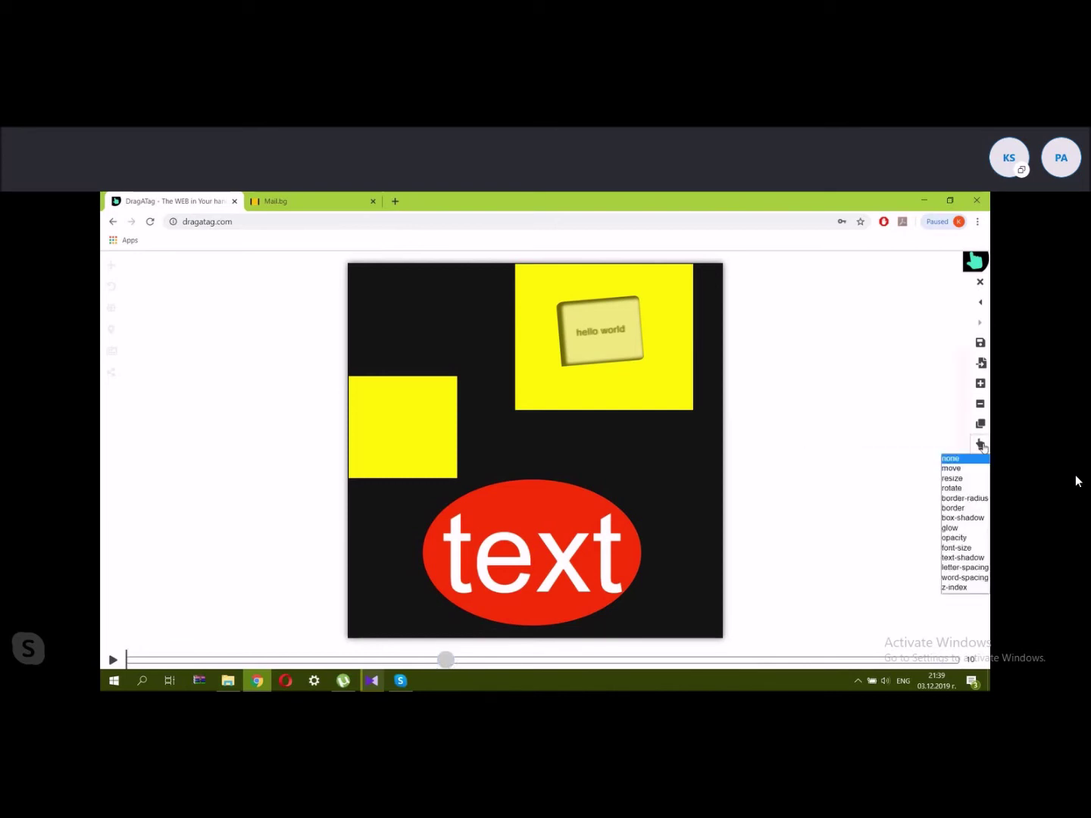
{"action": "left_click", "coordinate": [963, 518]}
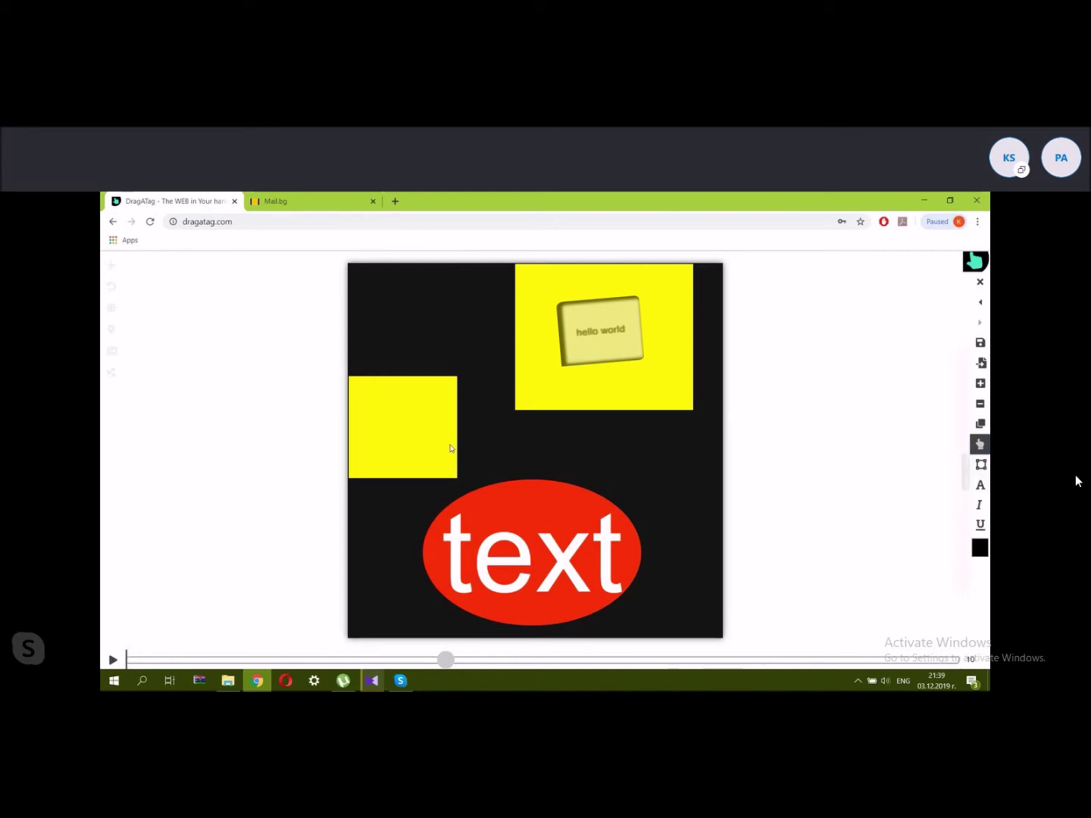
{"action": "left_click", "coordinate": [525, 506]}
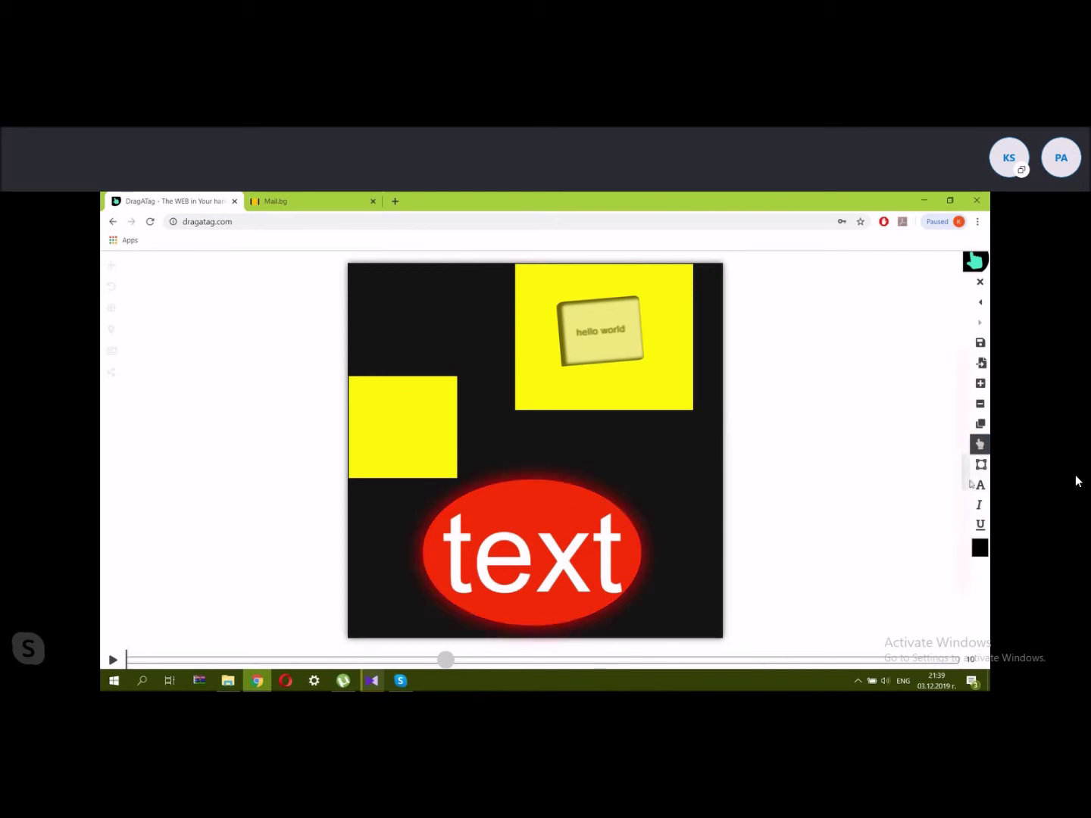
{"action": "left_click", "coordinate": [980, 445]}
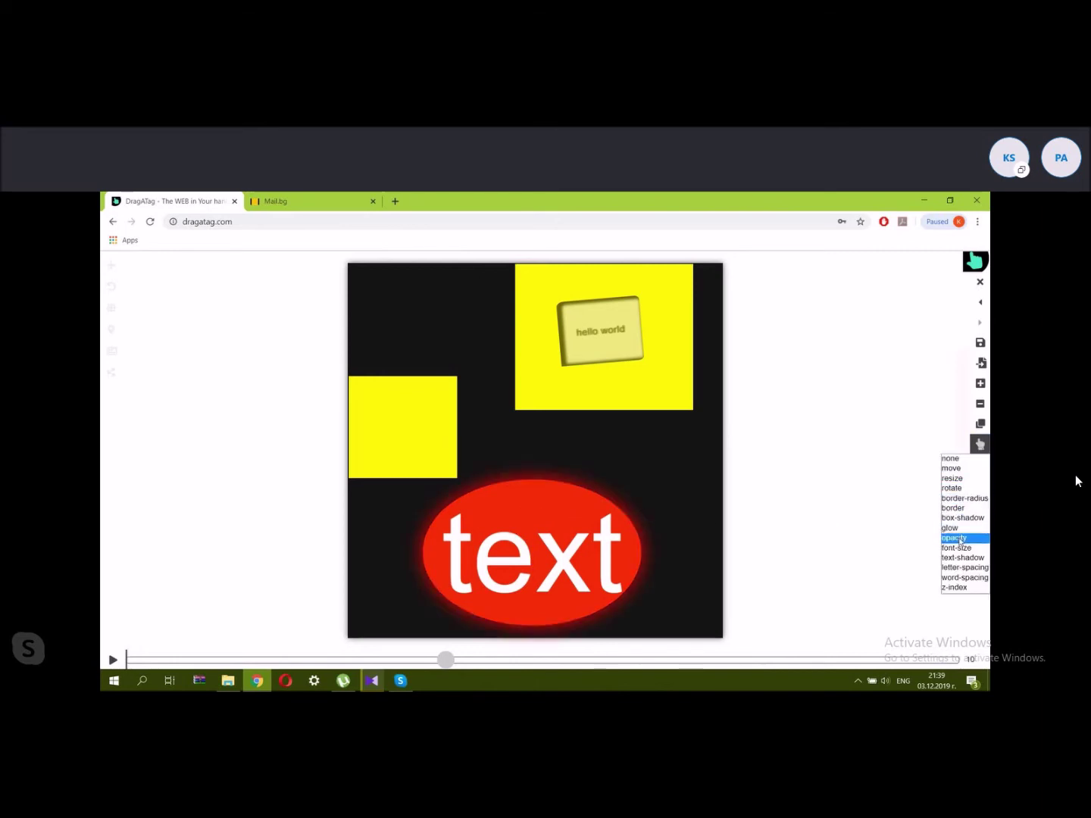
{"action": "left_click", "coordinate": [973, 499]}
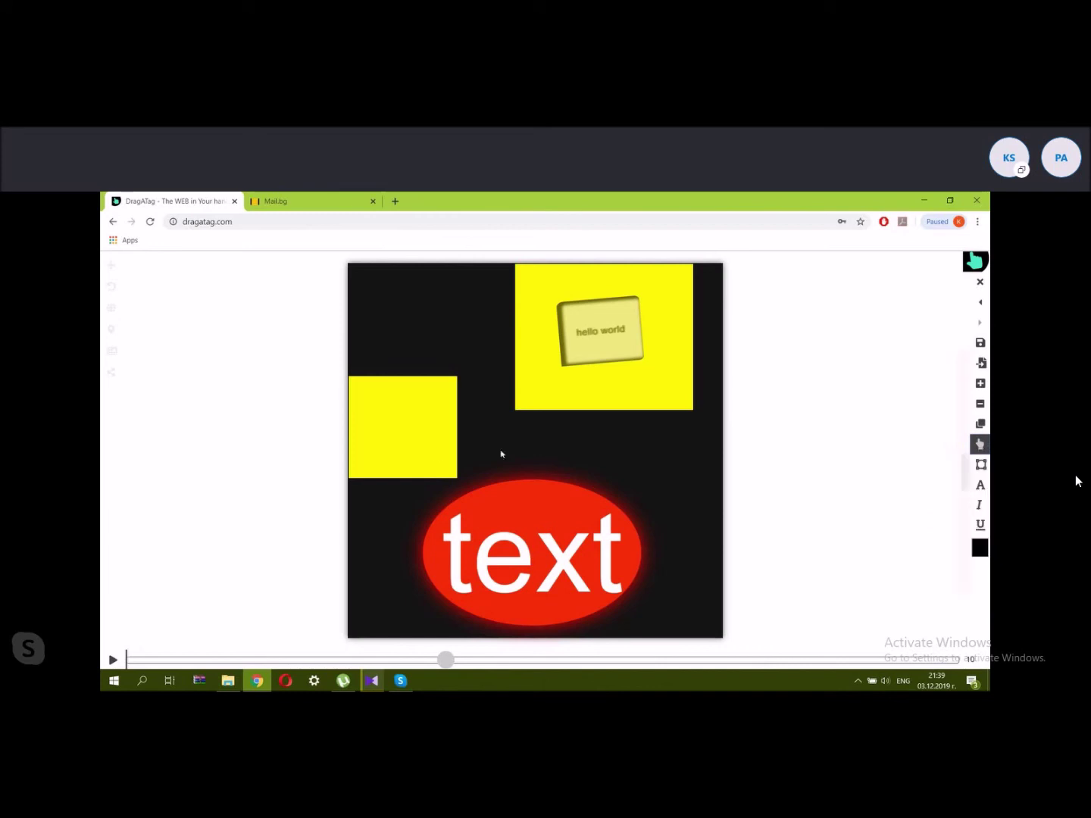
{"action": "left_click_drag", "start_coordinate": [433, 444], "coordinate": [397, 420]}
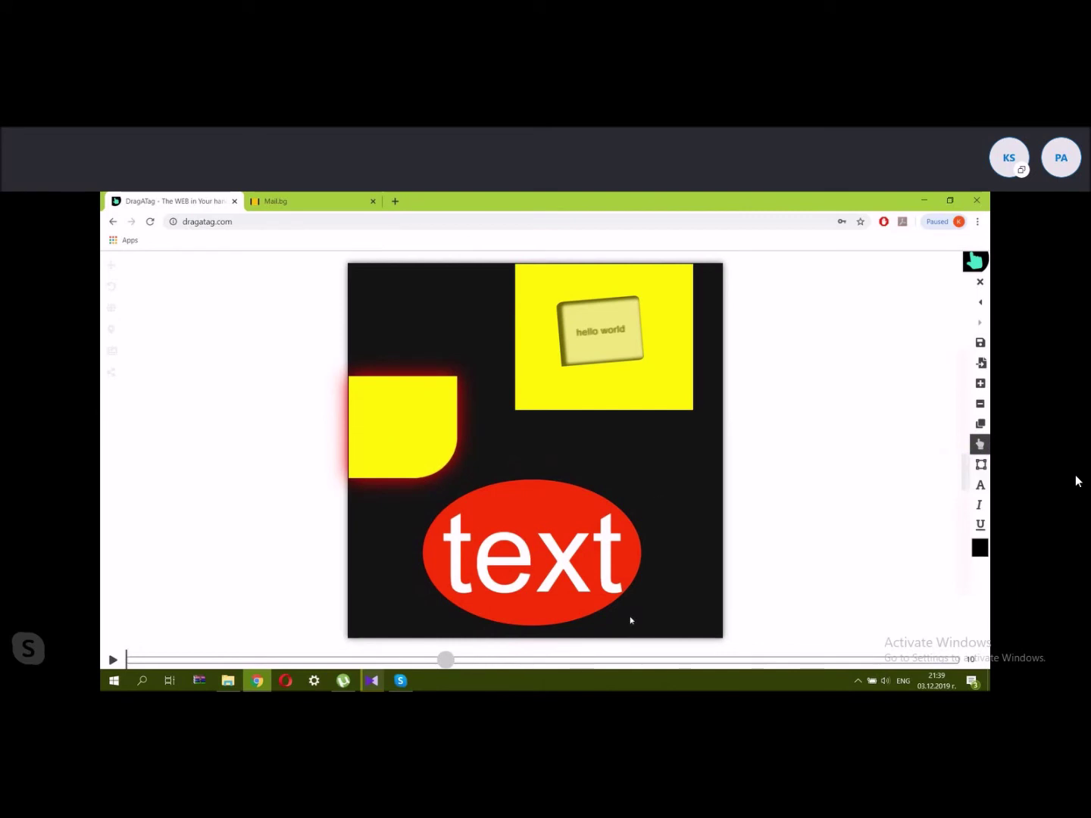
Lower the opacity of the large yellow rectangle behind "hello world", and restore it to 1.
{"action": "left_click", "coordinate": [979, 448]}
{"action": "left_click", "coordinate": [965, 539]}
{"action": "left_click", "coordinate": [644, 368]}
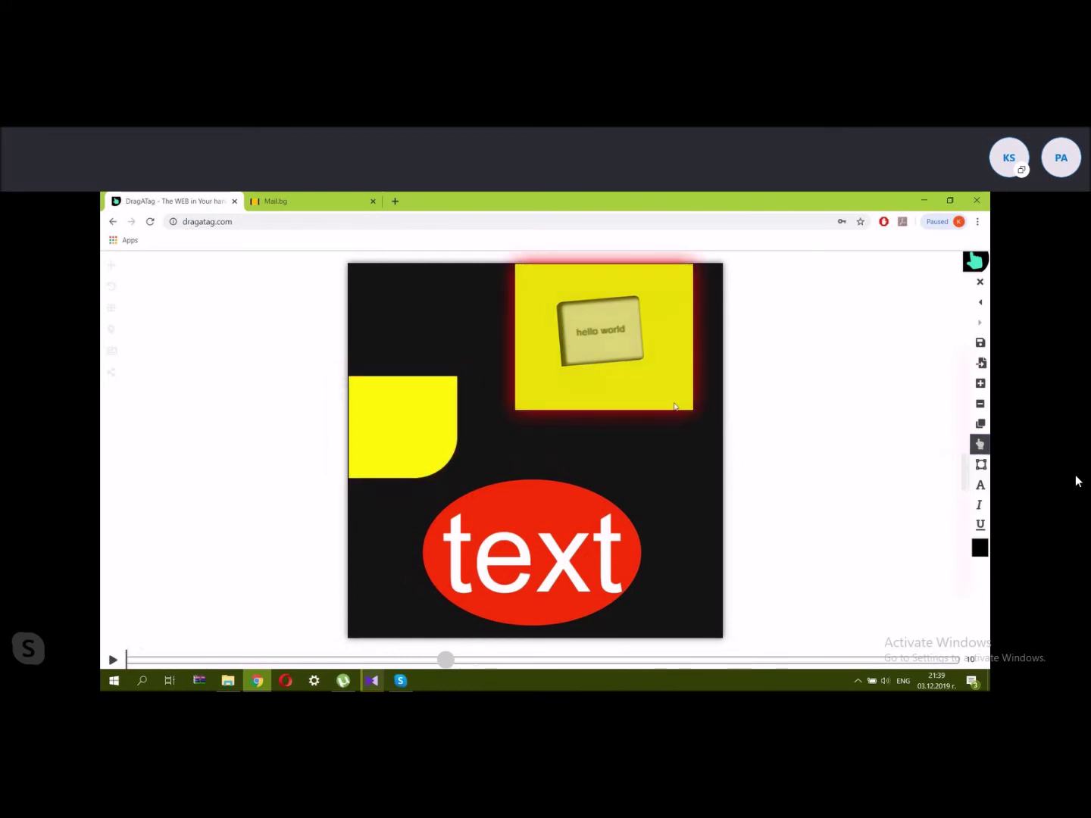
{"action": "left_click_drag", "start_coordinate": [693, 406], "coordinate": [636, 383]}
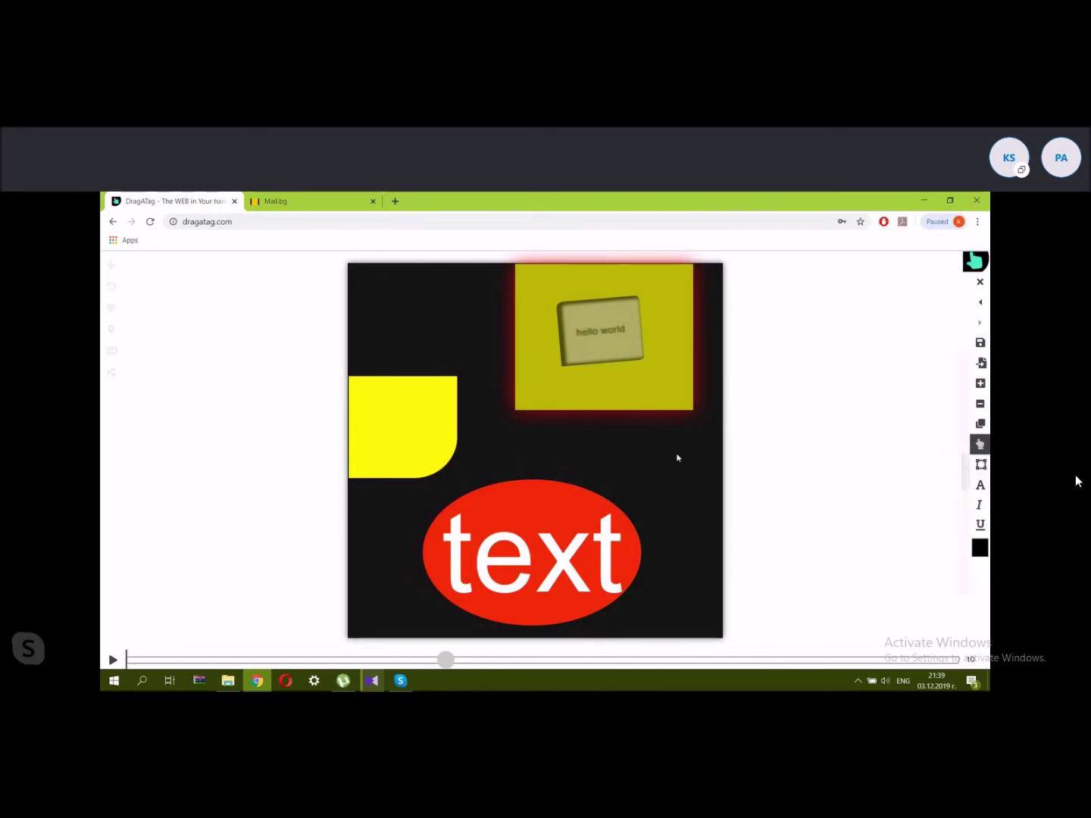
{"action": "left_click_drag", "start_coordinate": [618, 374], "coordinate": [711, 408]}
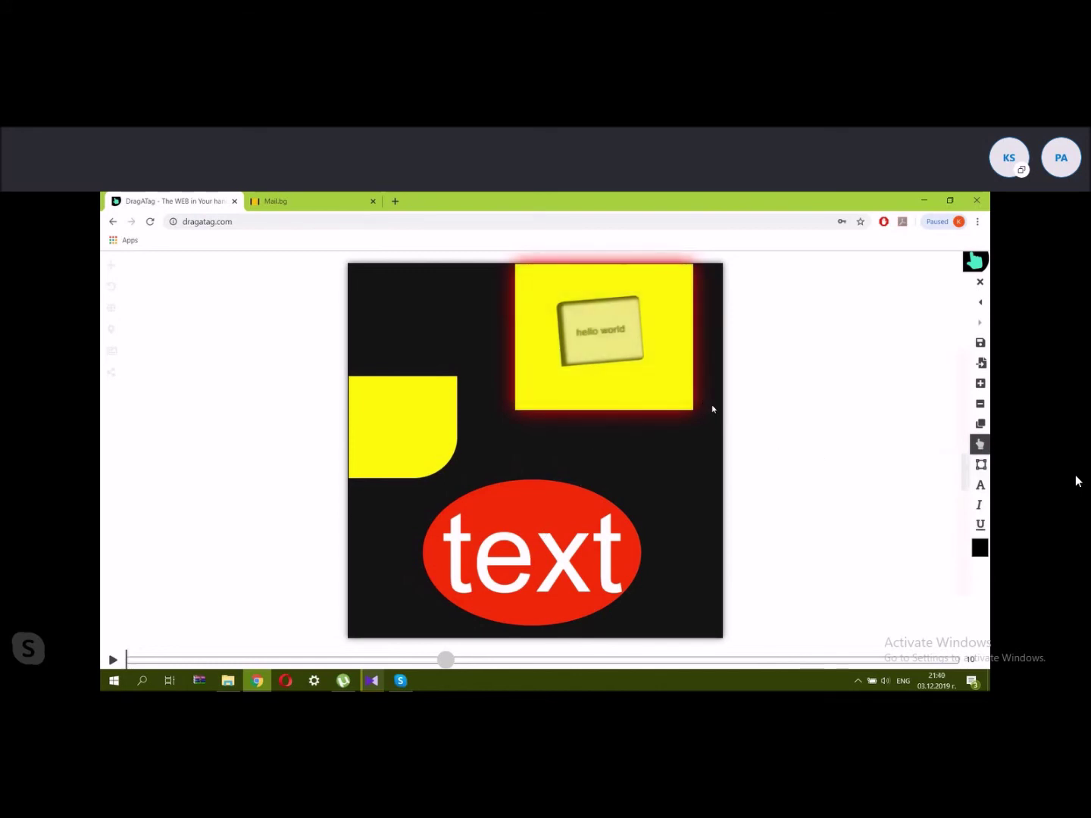
Rotate the large yellow rectangle by about 56 degrees and the small yellow shape by about -45 degrees.
{"action": "left_click", "coordinate": [979, 445]}
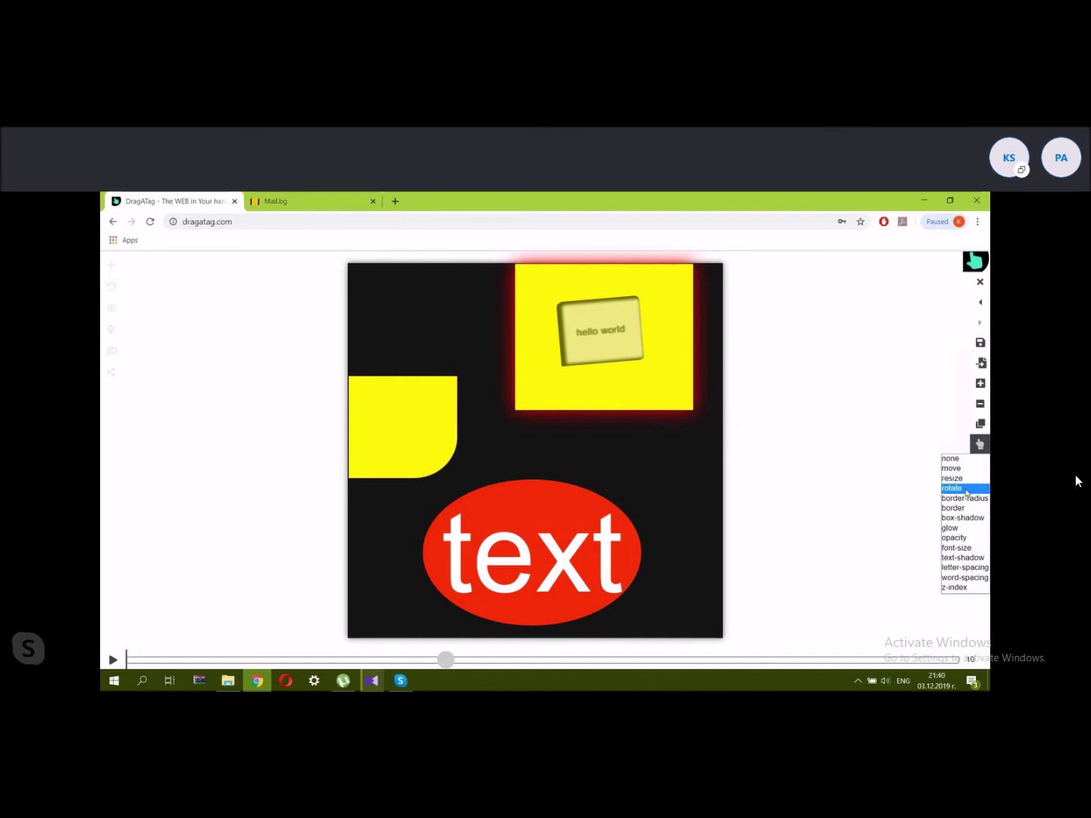
{"action": "left_click", "coordinate": [966, 490]}
{"action": "double_click", "coordinate": [670, 377]}
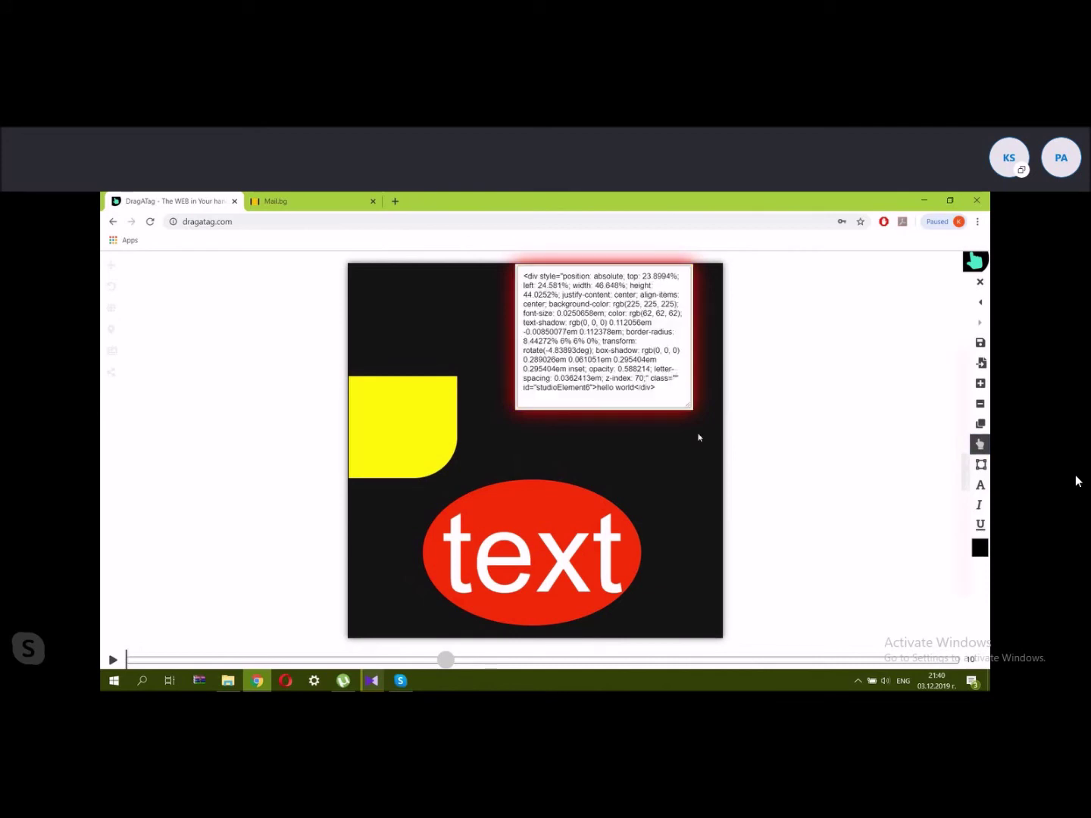
{"action": "left_click", "coordinate": [772, 429]}
{"action": "left_click_drag", "start_coordinate": [684, 390], "coordinate": [613, 420]}
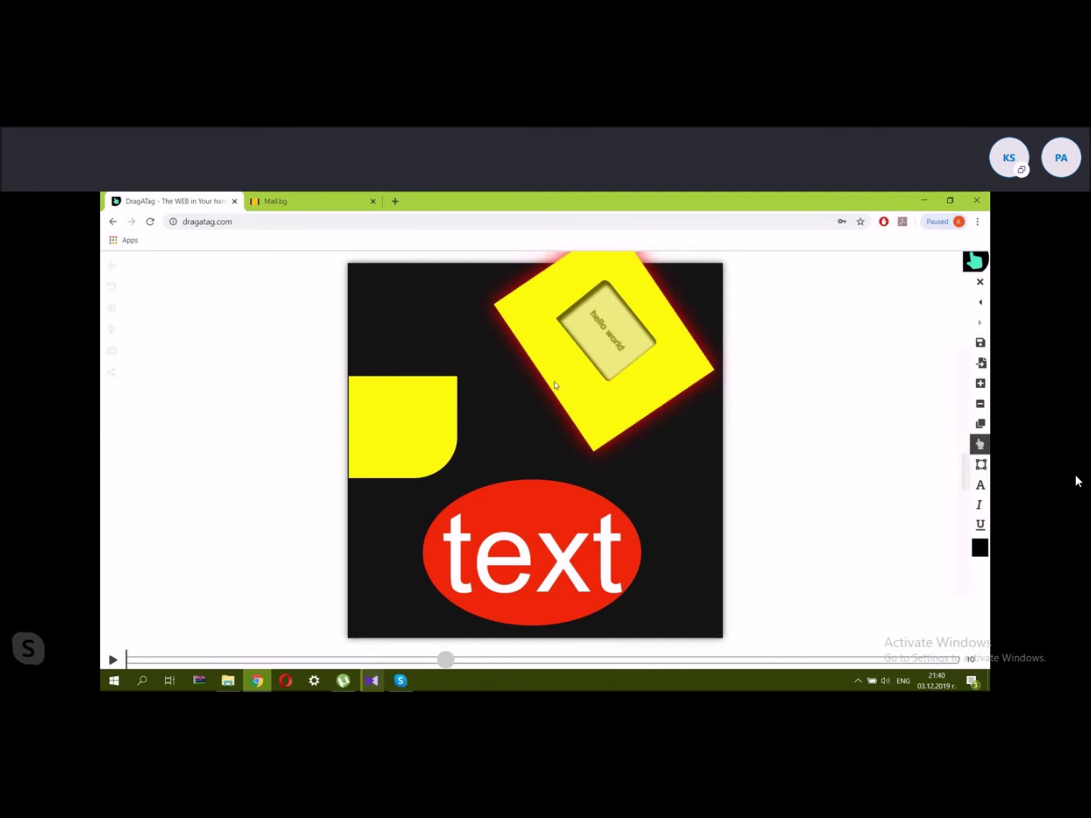
{"action": "mouse_move", "coordinate": [436, 427]}
{"action": "left_mouse_down"}
{"action": "mouse_move", "coordinate": [431, 414]}
{"action": "mouse_move", "coordinate": [446, 416]}
{"action": "left_mouse_up"}
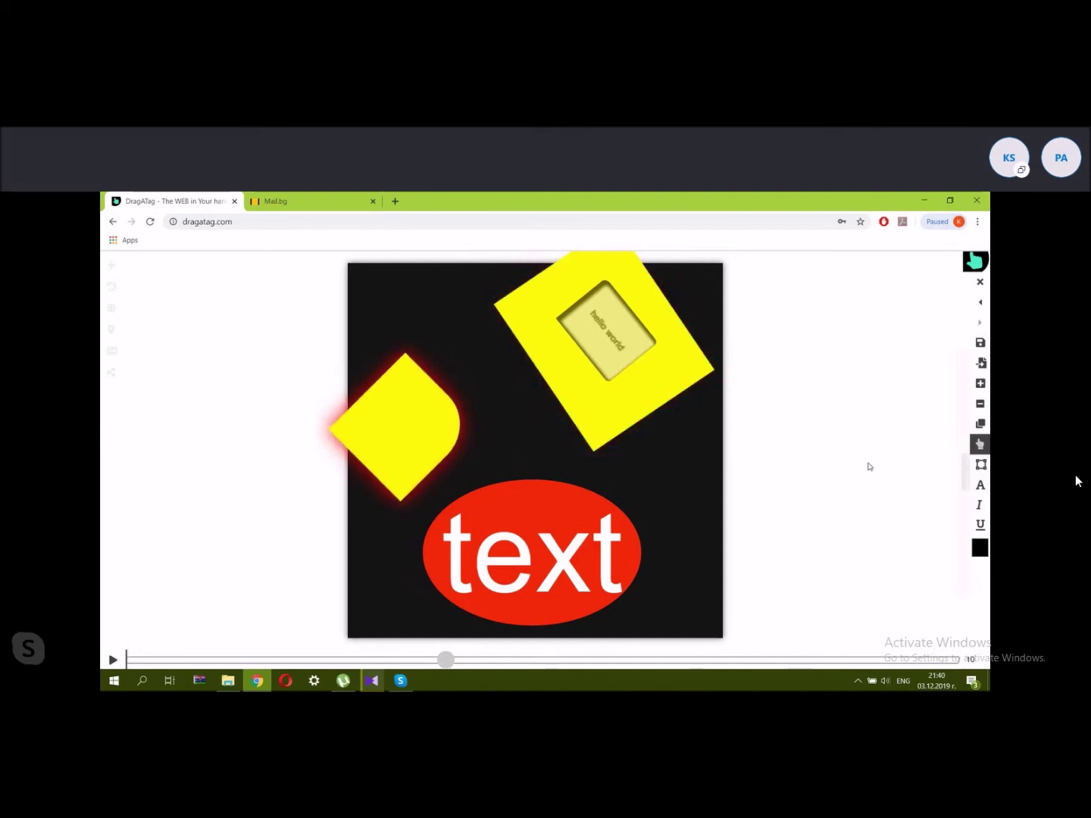
Switch to move mode and shift the red text ellipse slightly right, to about 9.5% from its container's left edge.
{"action": "left_click", "coordinate": [979, 446]}
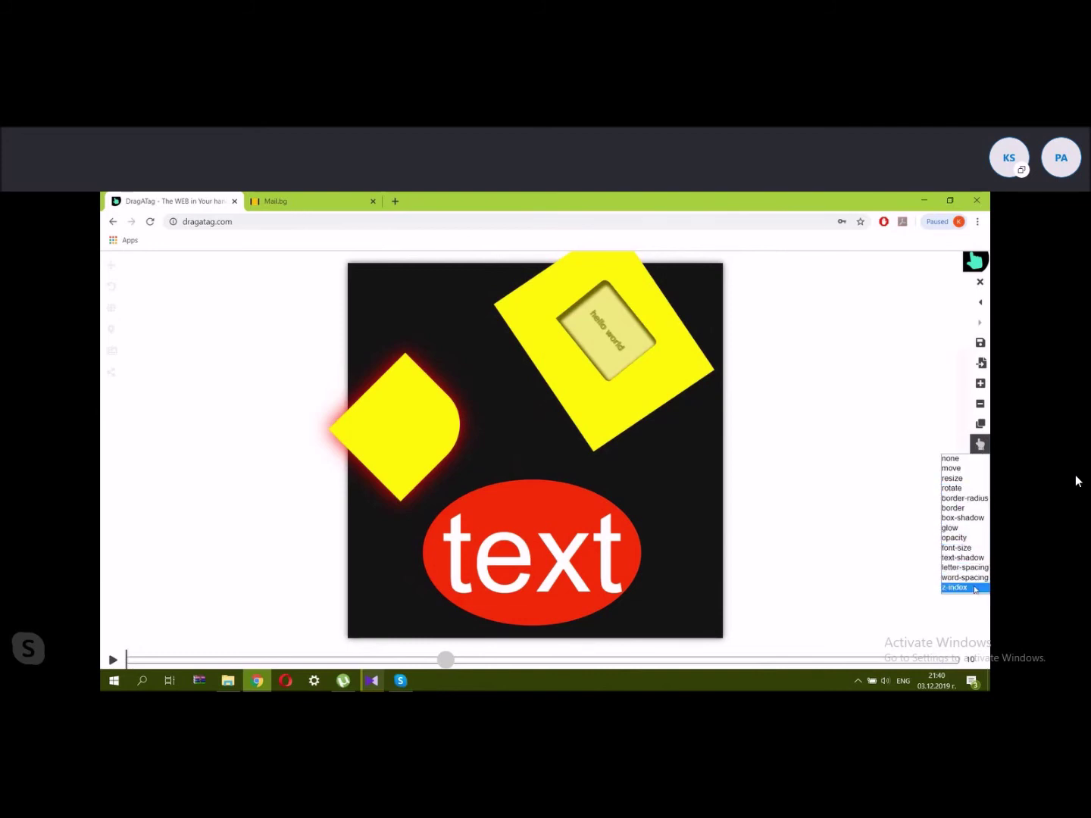
{"action": "left_click", "coordinate": [973, 459]}
{"action": "left_click", "coordinate": [979, 450]}
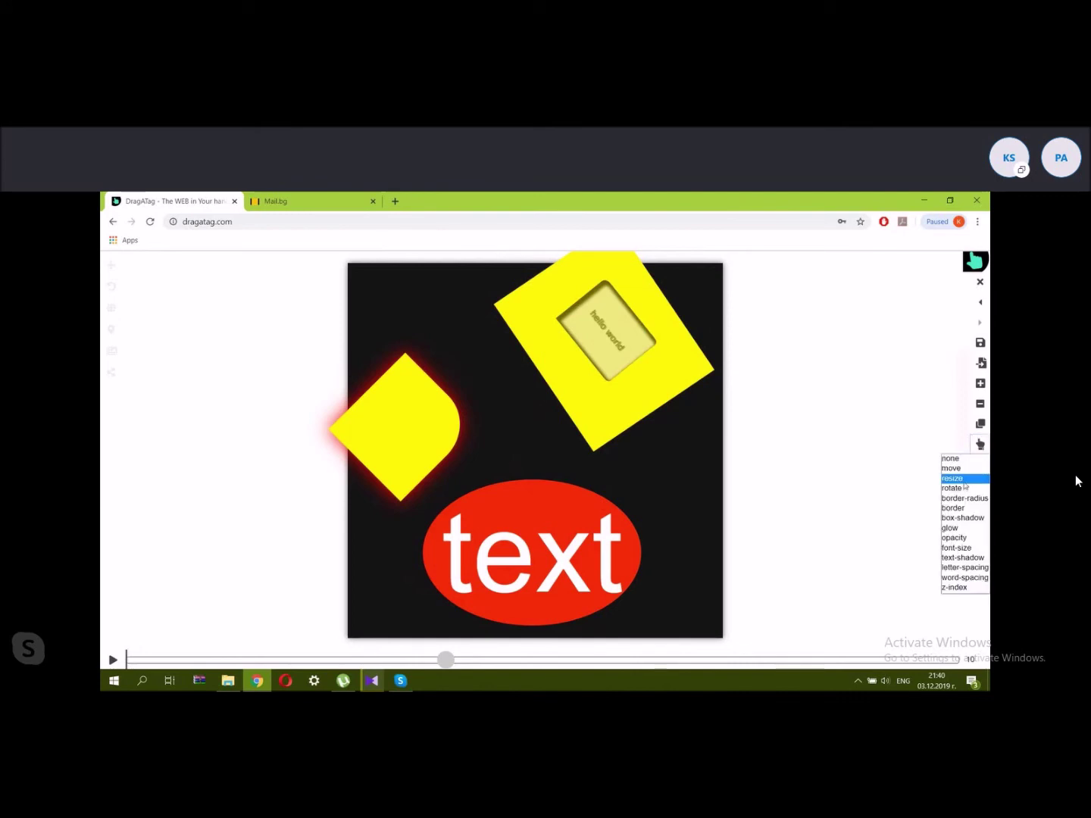
{"action": "left_click", "coordinate": [950, 467]}
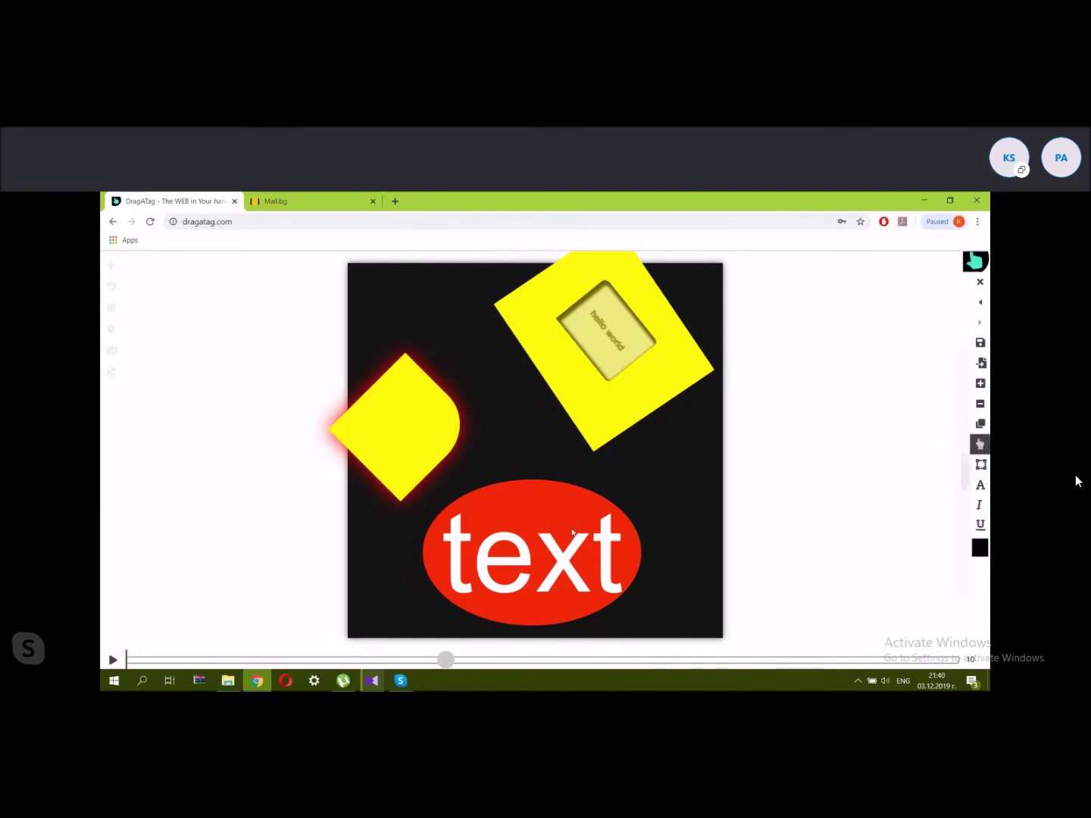
{"action": "left_click_drag", "start_coordinate": [557, 522], "coordinate": [601, 520]}
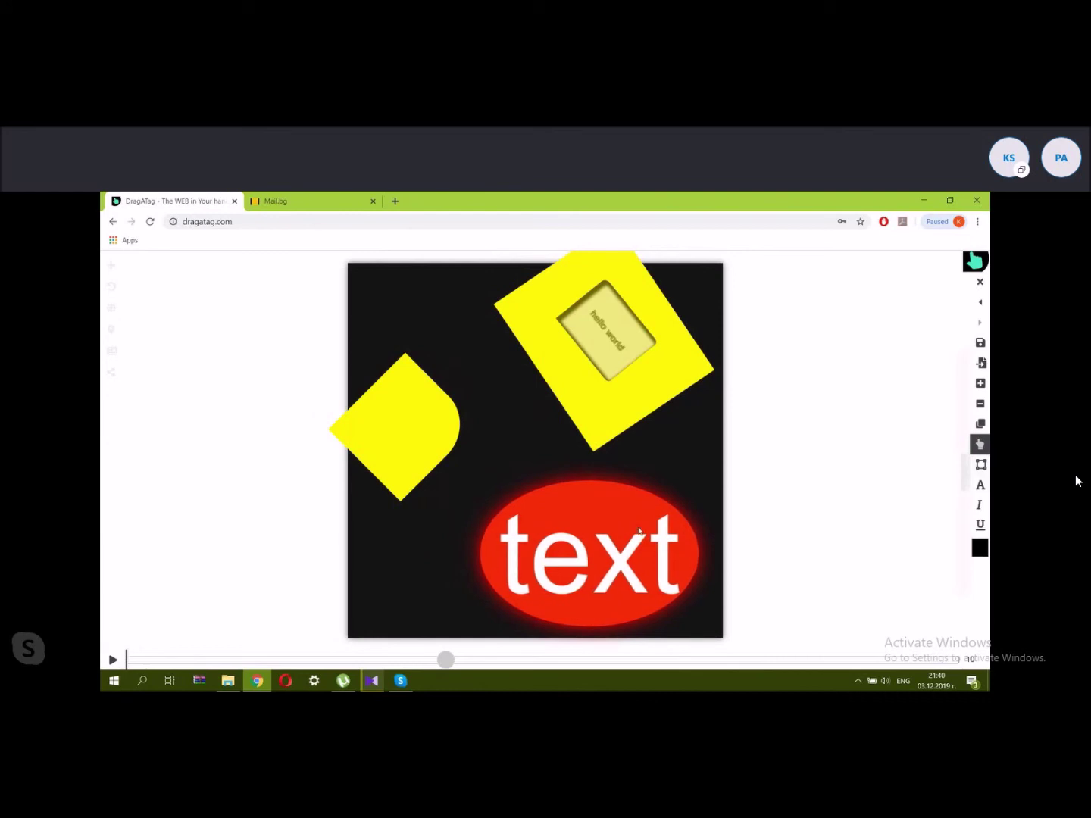
{"action": "left_click", "coordinate": [507, 486]}
{"action": "left_click_drag", "start_coordinate": [577, 513], "coordinate": [541, 512]}
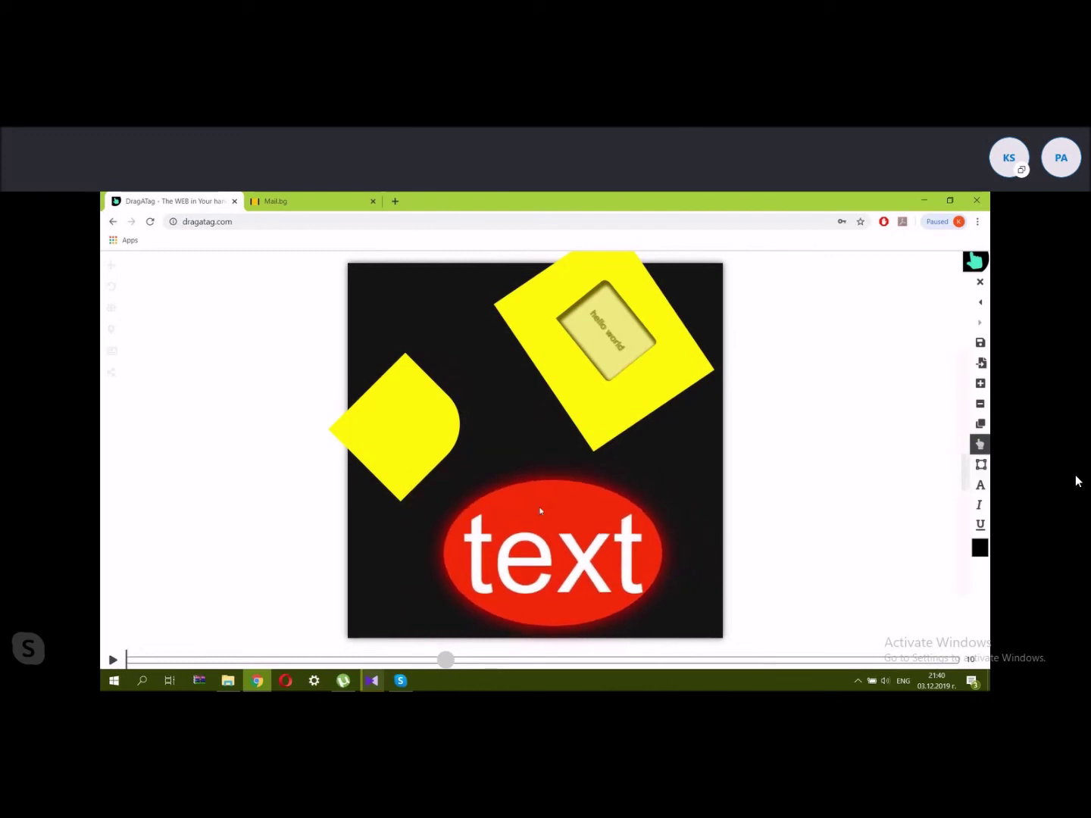
{"action": "left_click", "coordinate": [469, 479]}
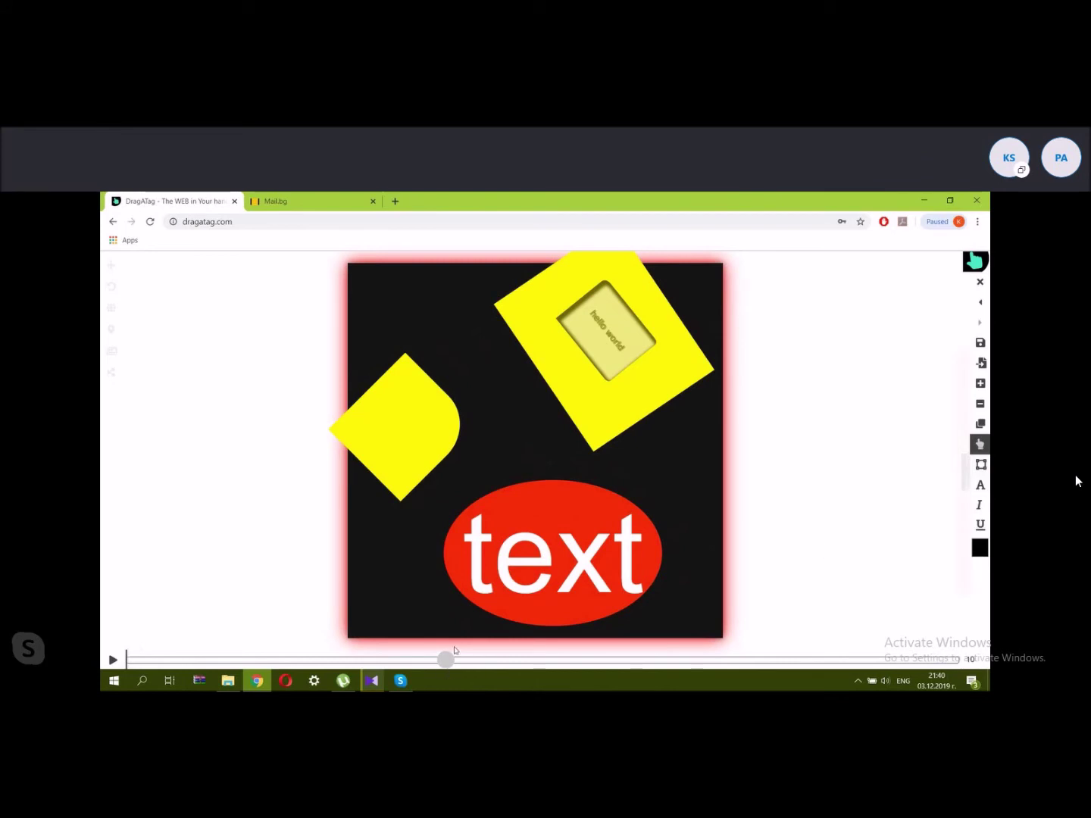
{"action": "left_click", "coordinate": [155, 498]}
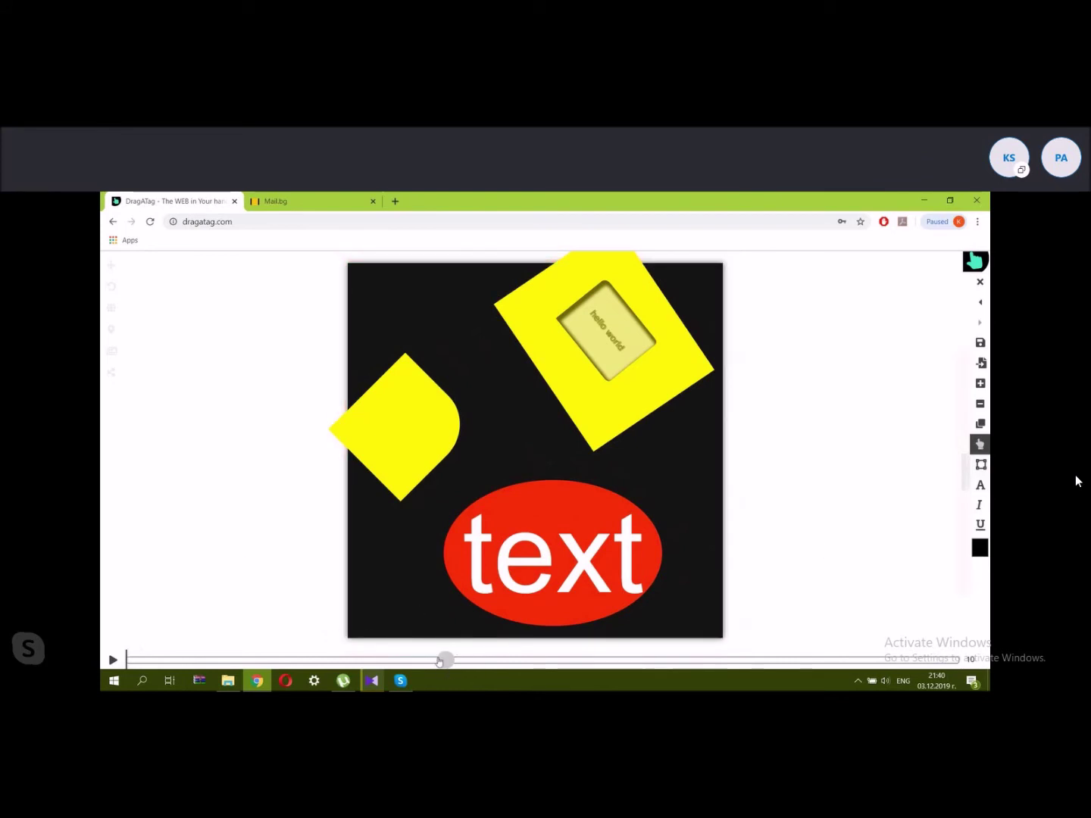
Preview the animation, and copy the complete HTML of the edited black object from its code editor.
{"action": "left_click", "coordinate": [111, 661]}
{"action": "left_click", "coordinate": [113, 660]}
{"action": "left_click", "coordinate": [420, 492]}
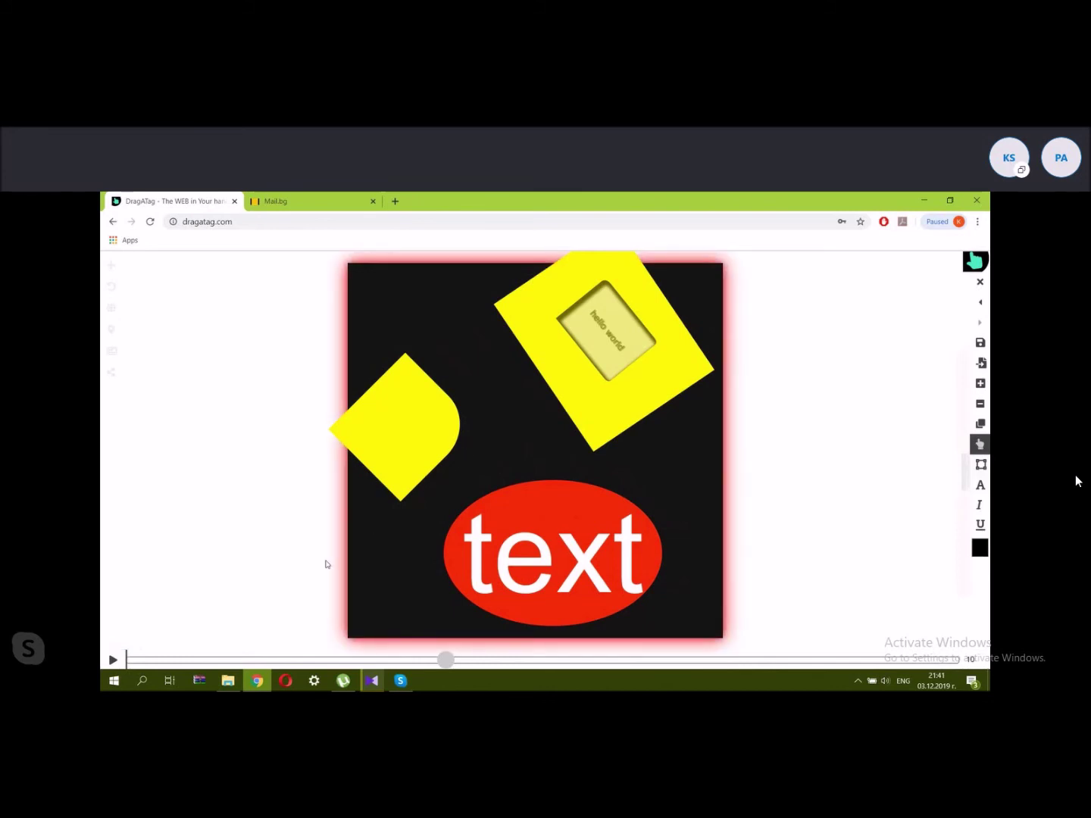
{"action": "double_click", "coordinate": [384, 534]}
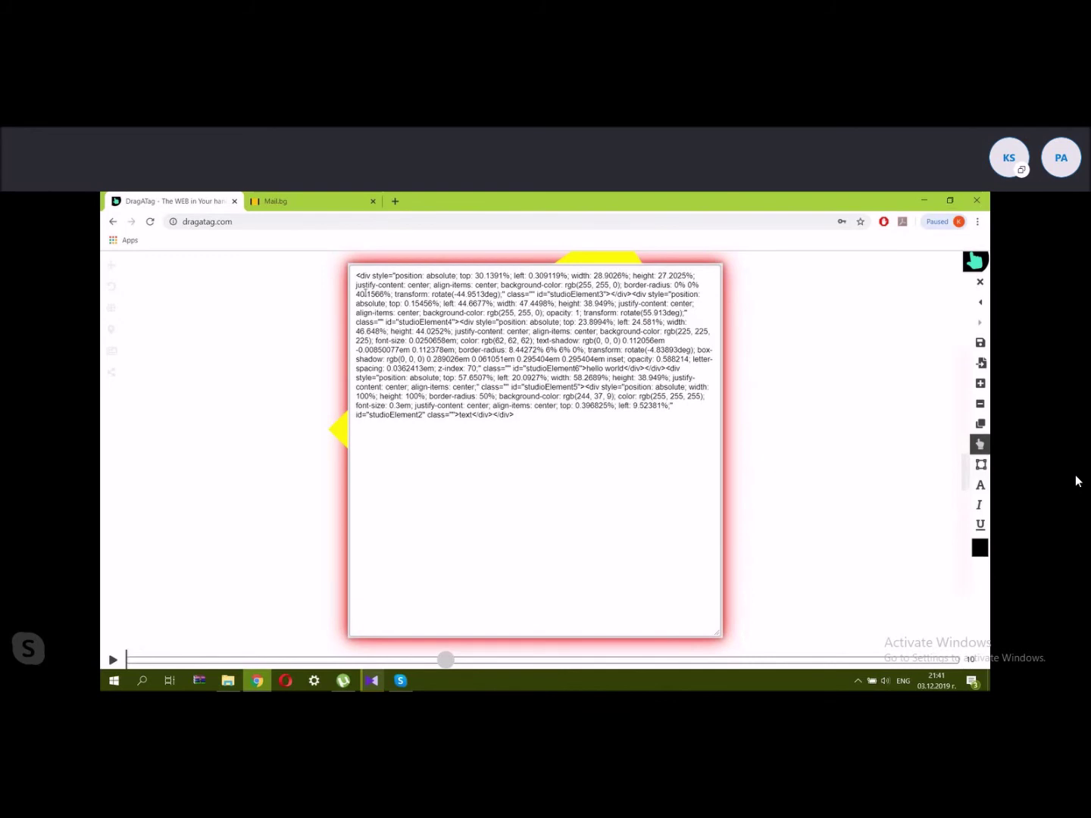
{"action": "left_click_drag", "start_coordinate": [351, 279], "coordinate": [520, 422]}
{"action": "right_click", "coordinate": [487, 367]}
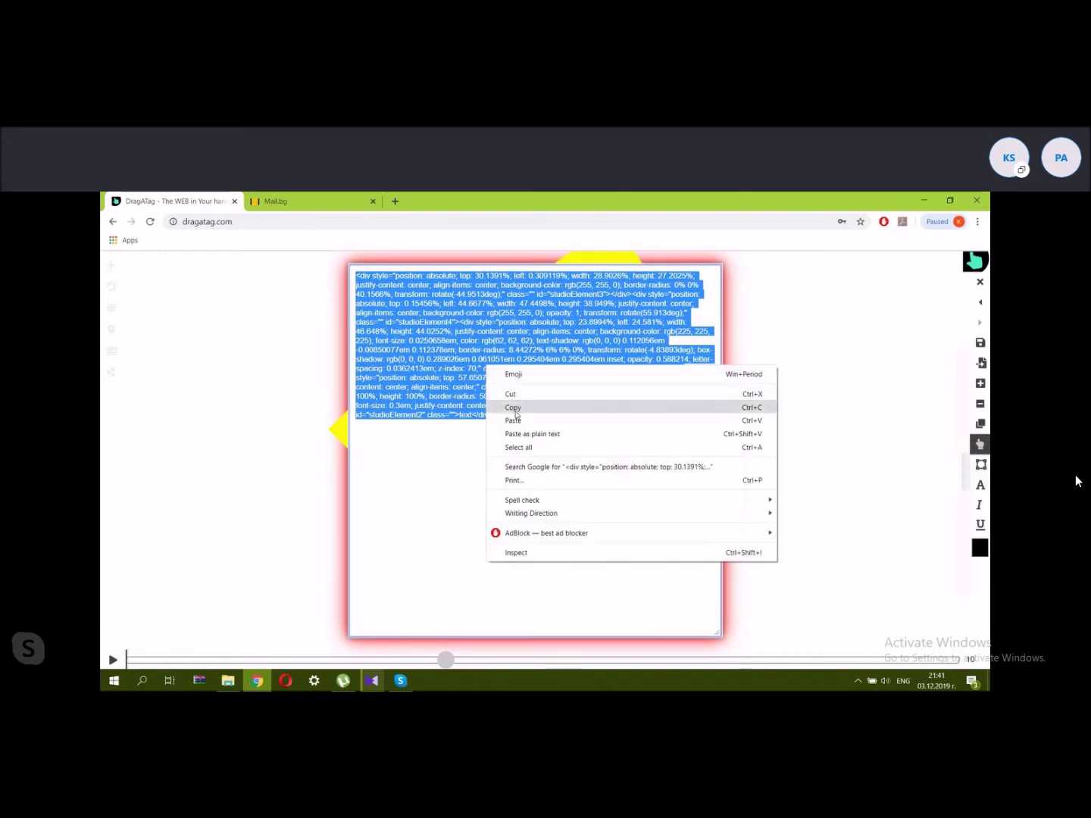
{"action": "left_click", "coordinate": [516, 409]}
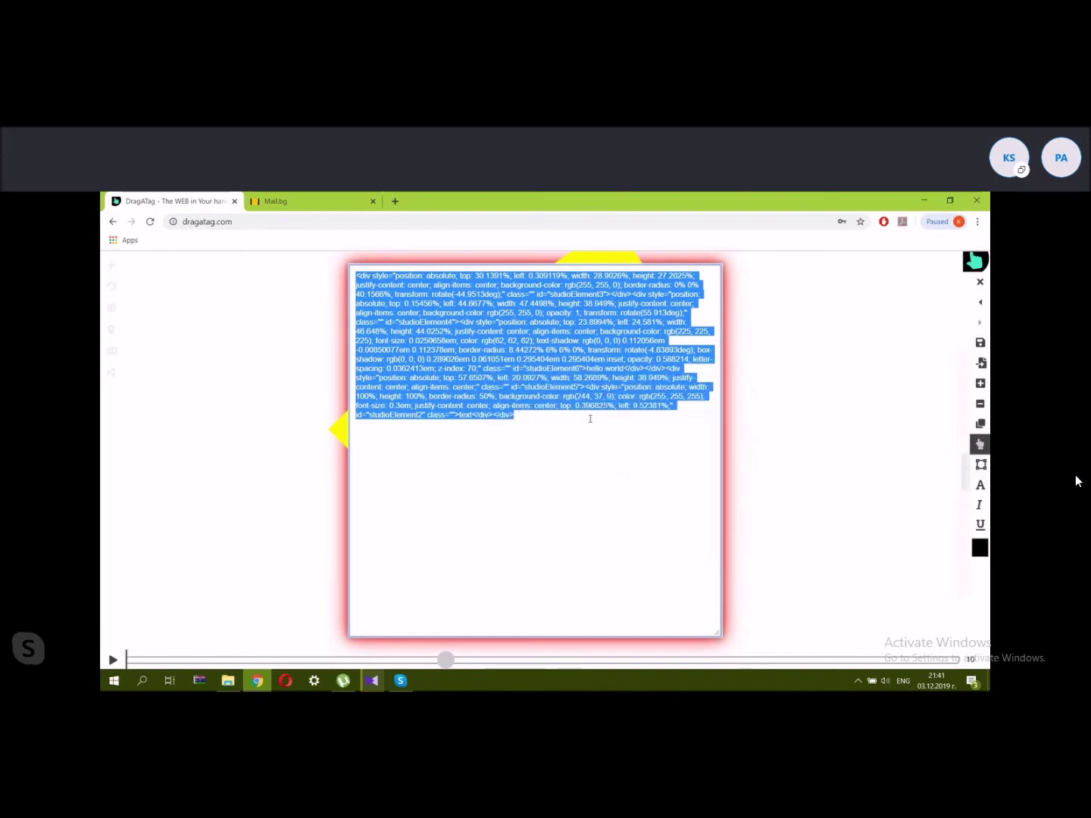
{"action": "left_click", "coordinate": [799, 395]}
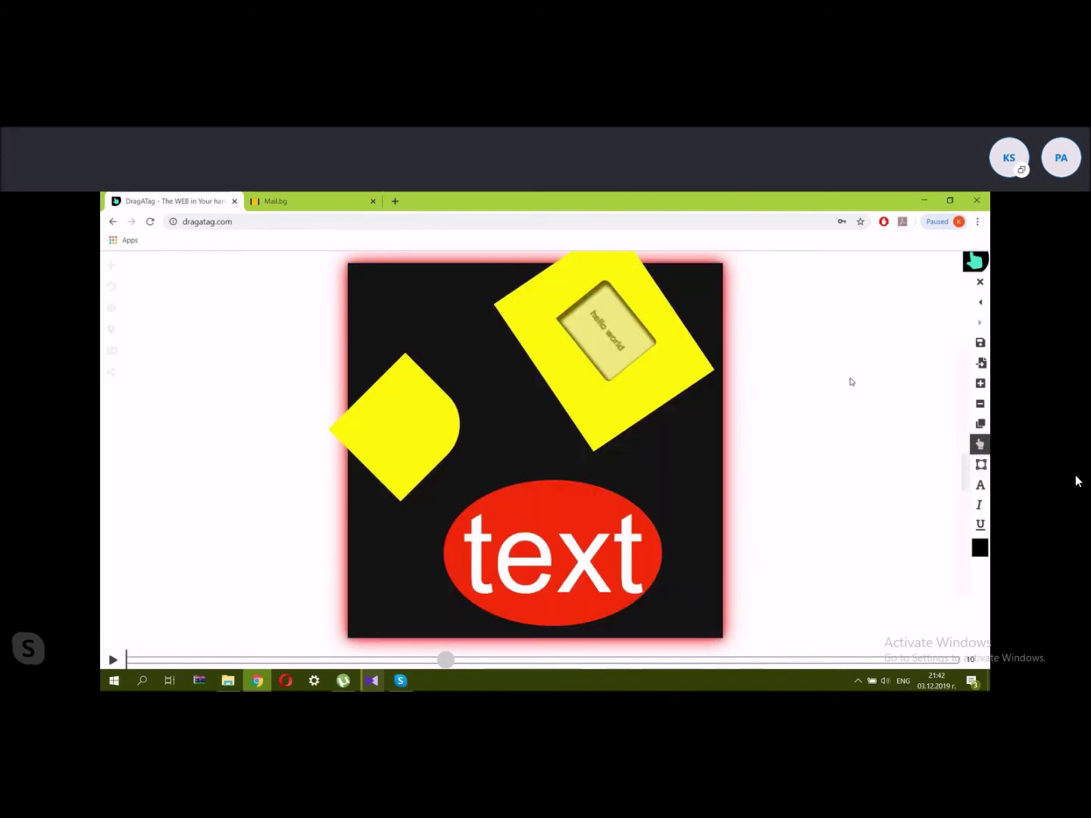
{"action": "left_click", "coordinate": [795, 355]}
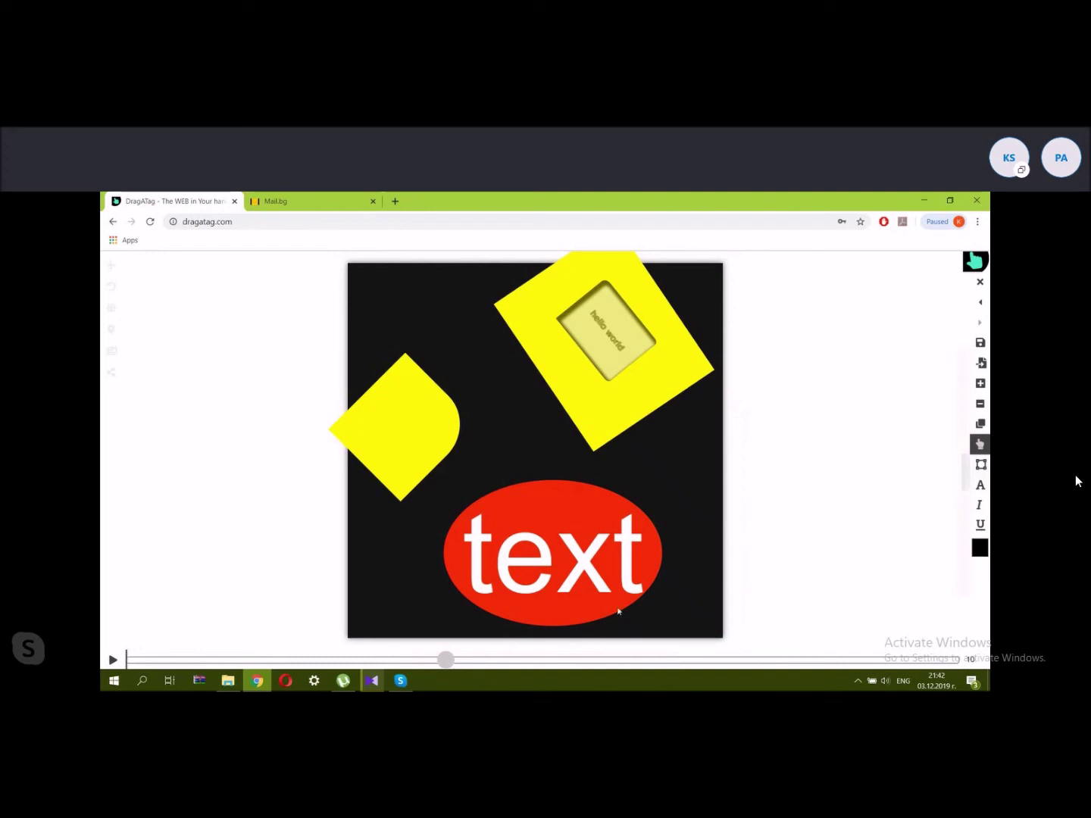
Select the keyframe on the timeline and open the HTML of its black object for editing.
{"action": "left_click", "coordinate": [446, 660]}
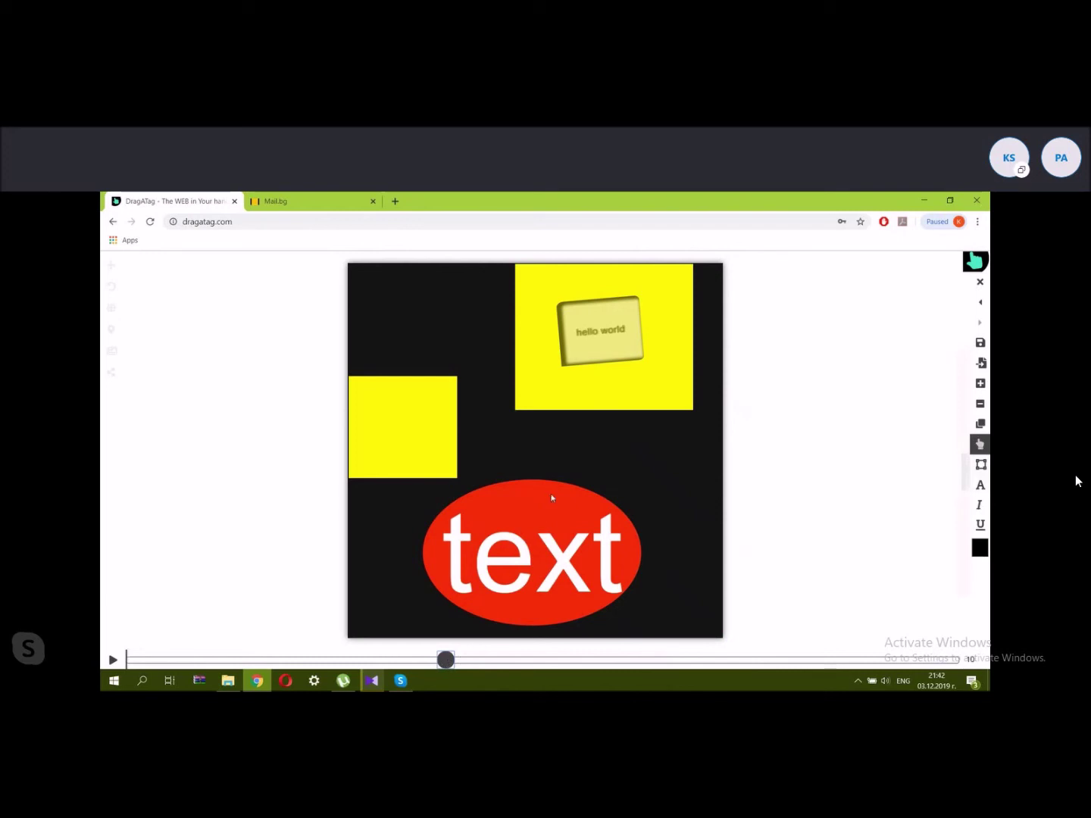
{"action": "left_click", "coordinate": [677, 463]}
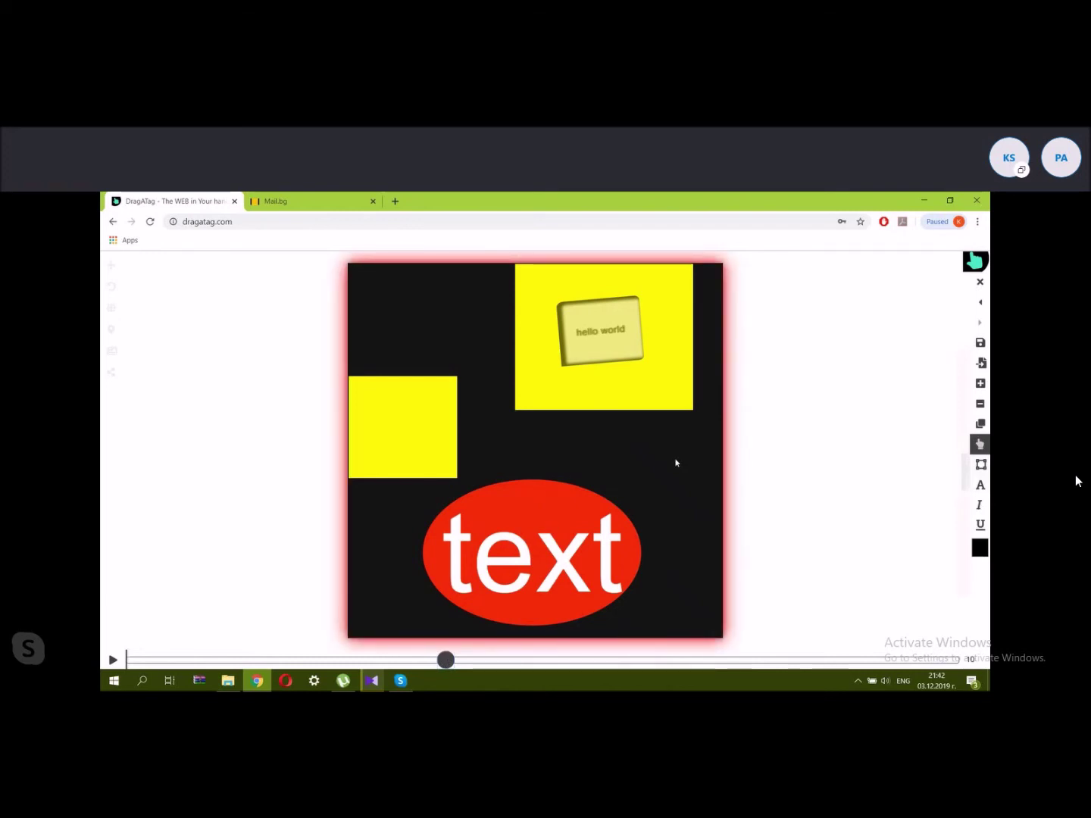
{"action": "double_click", "coordinate": [676, 458]}
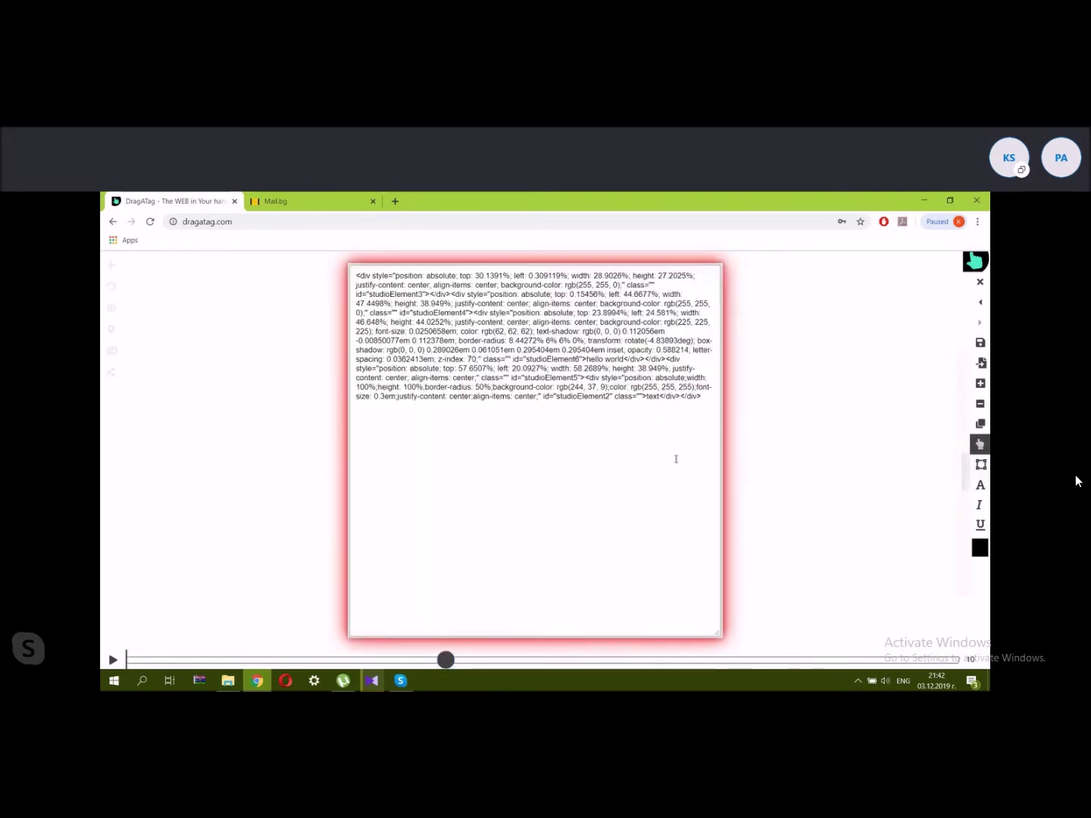
{"action": "left_click_drag", "start_coordinate": [699, 407], "coordinate": [325, 255]}
{"action": "left_click", "coordinate": [325, 255]}
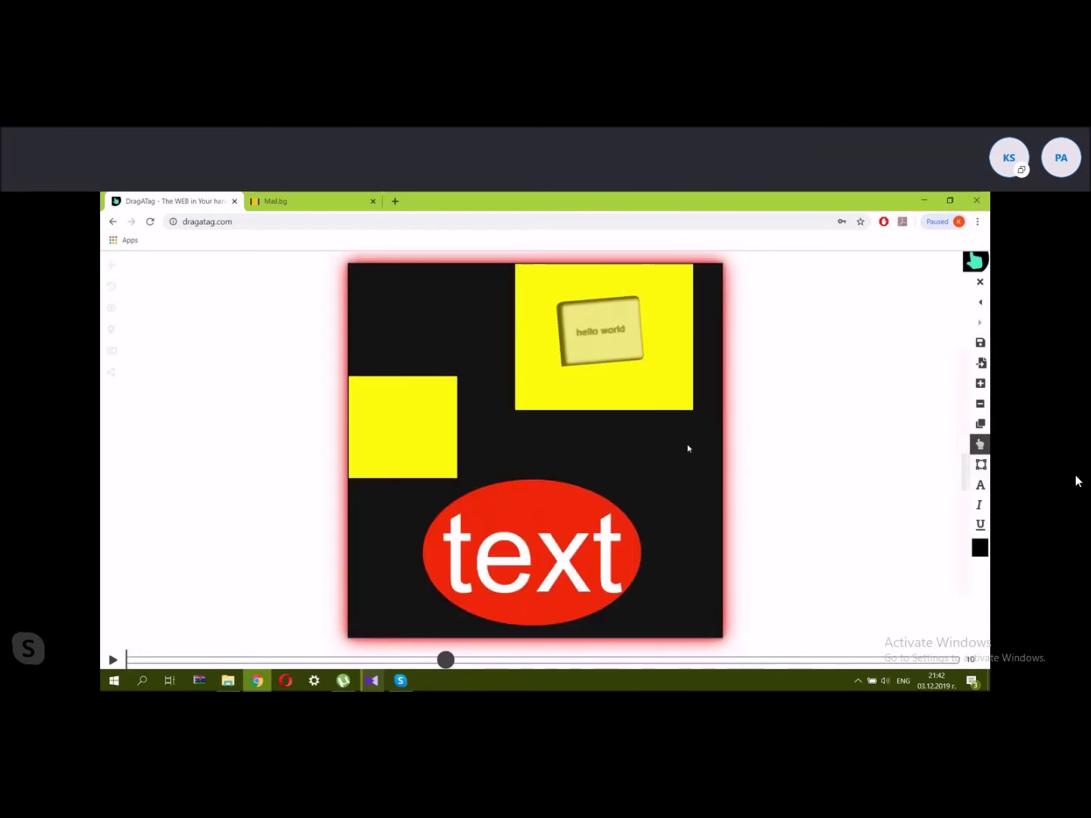
{"action": "double_click", "coordinate": [705, 446]}
{"action": "left_click_drag", "start_coordinate": [701, 397], "coordinate": [326, 271]}
{"action": "left_click", "coordinate": [338, 267]}
Replace all of the HTML in the keyframe's black object with the copied code of the edited design.
{"action": "double_click", "coordinate": [713, 467]}
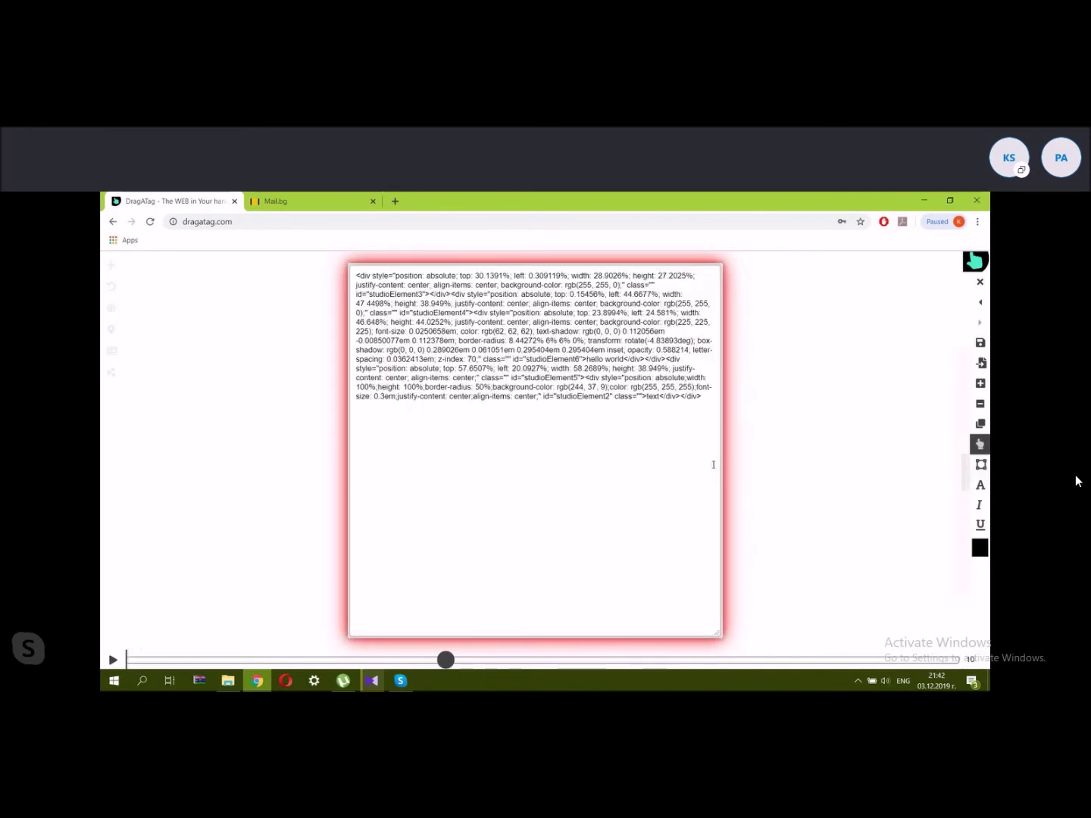
{"action": "left_click", "coordinate": [680, 397]}
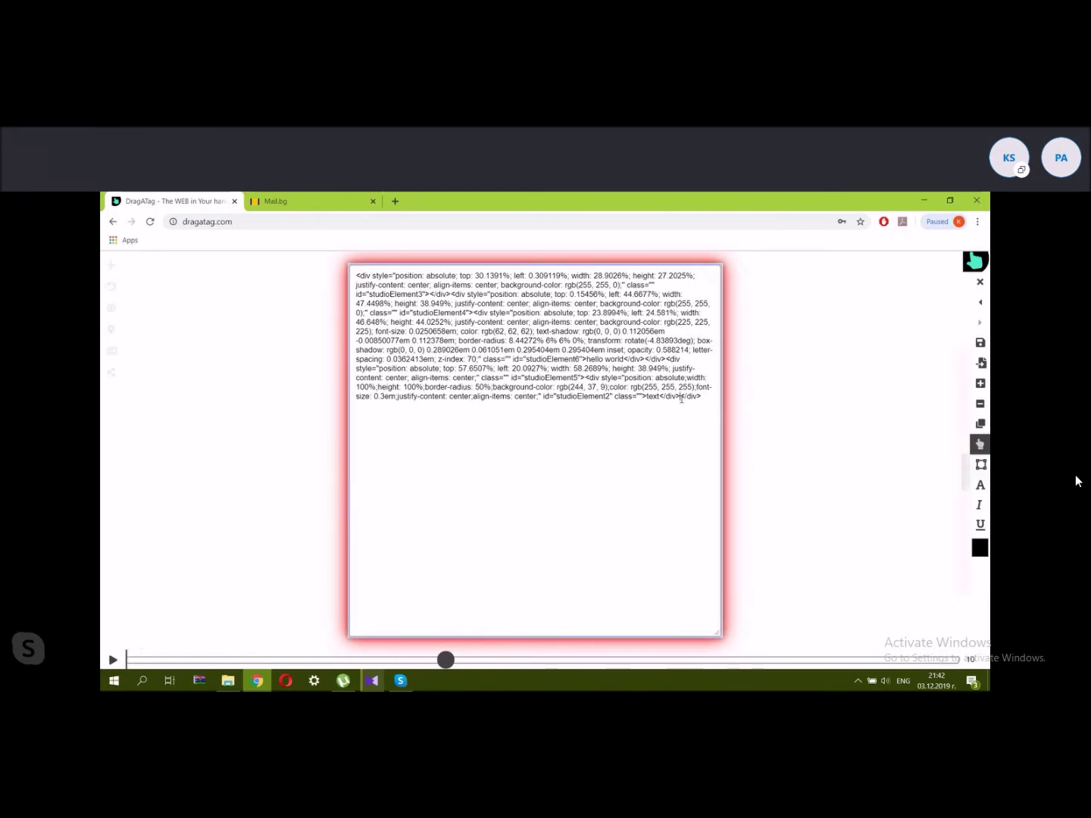
{"action": "key", "text": "ctrl+a"}
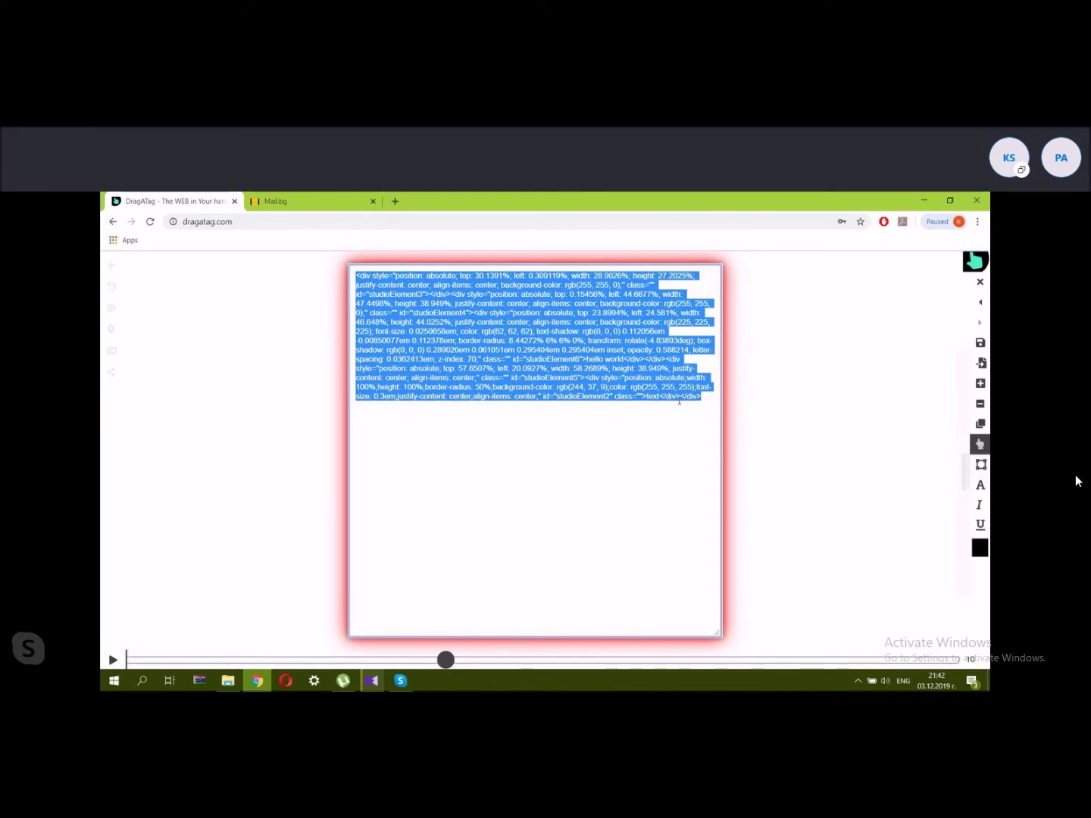
{"action": "key", "text": "BackSpace"}
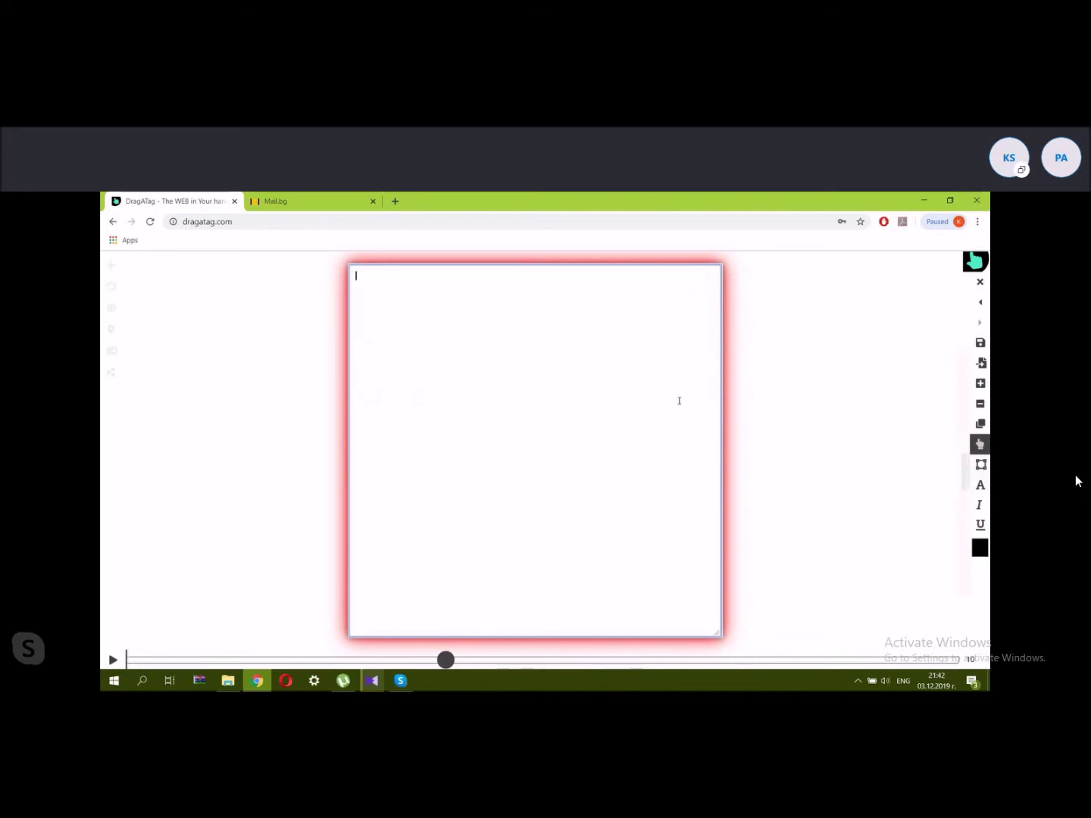
{"action": "key", "text": "ctrl+v"}
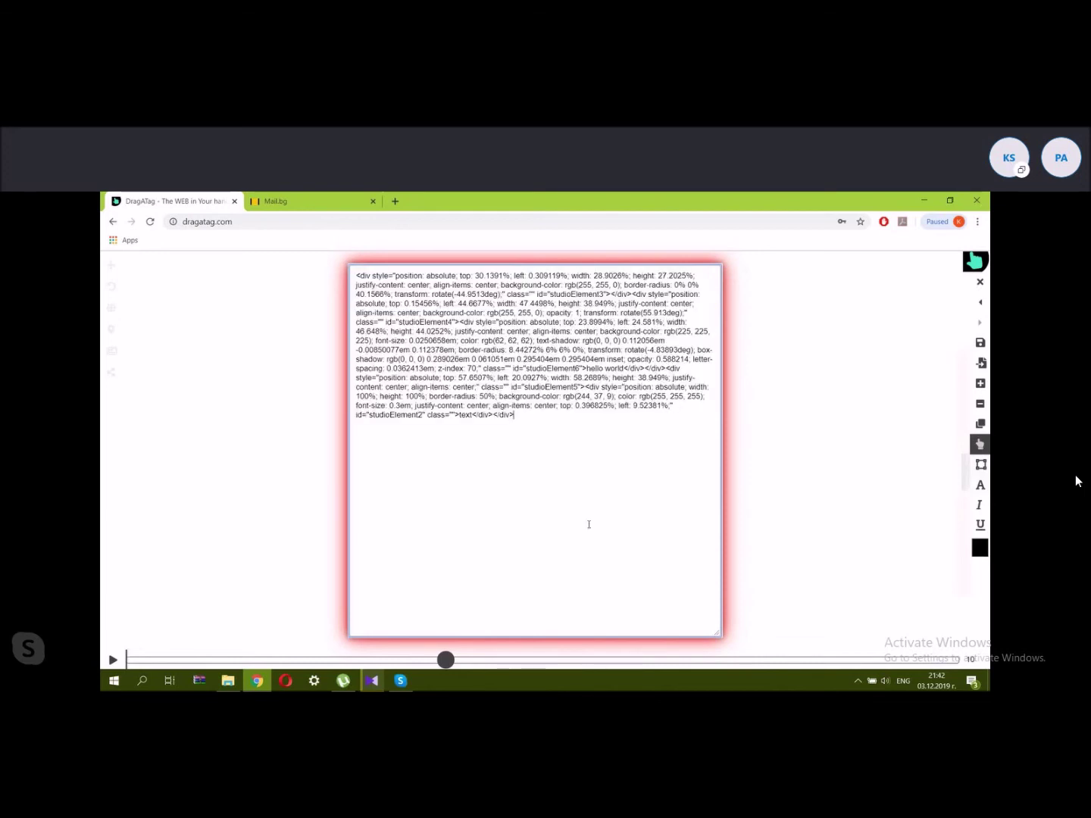
Apply the pasted HTML, and in the keyframe rotate the large yellow rectangle behind "hello world" to about 36 degrees.
{"action": "left_click", "coordinate": [845, 468]}
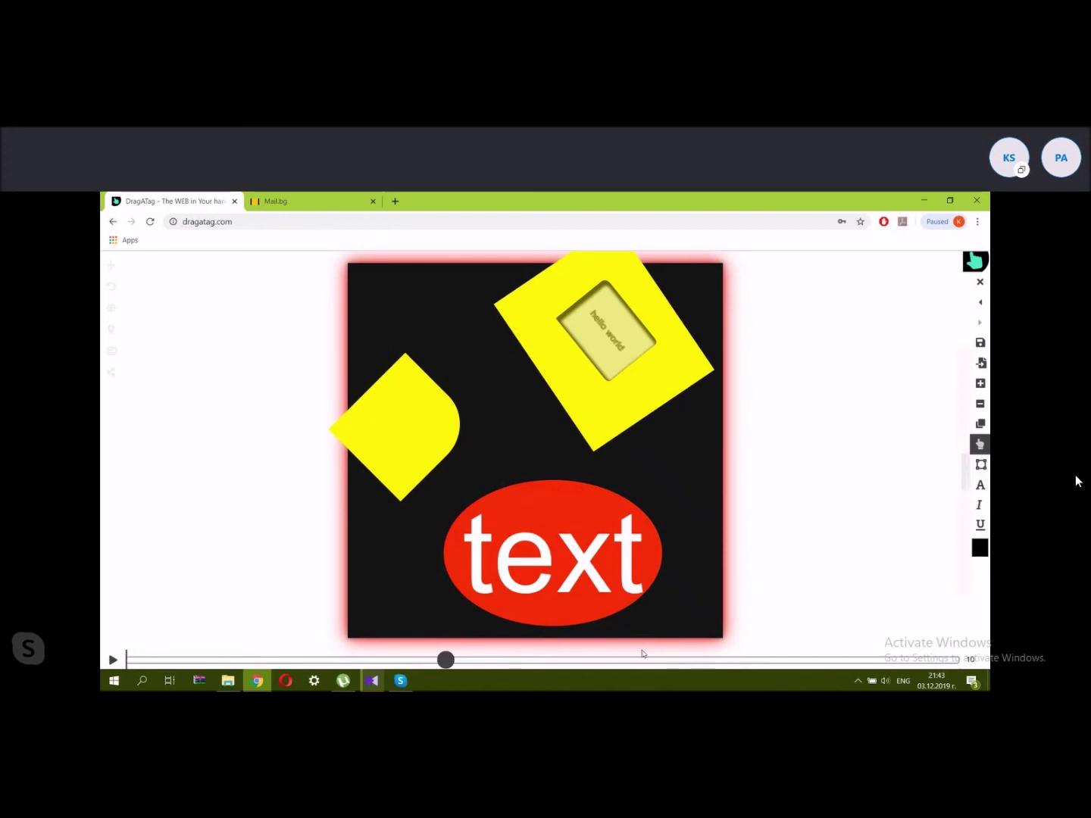
{"action": "left_click", "coordinate": [443, 658]}
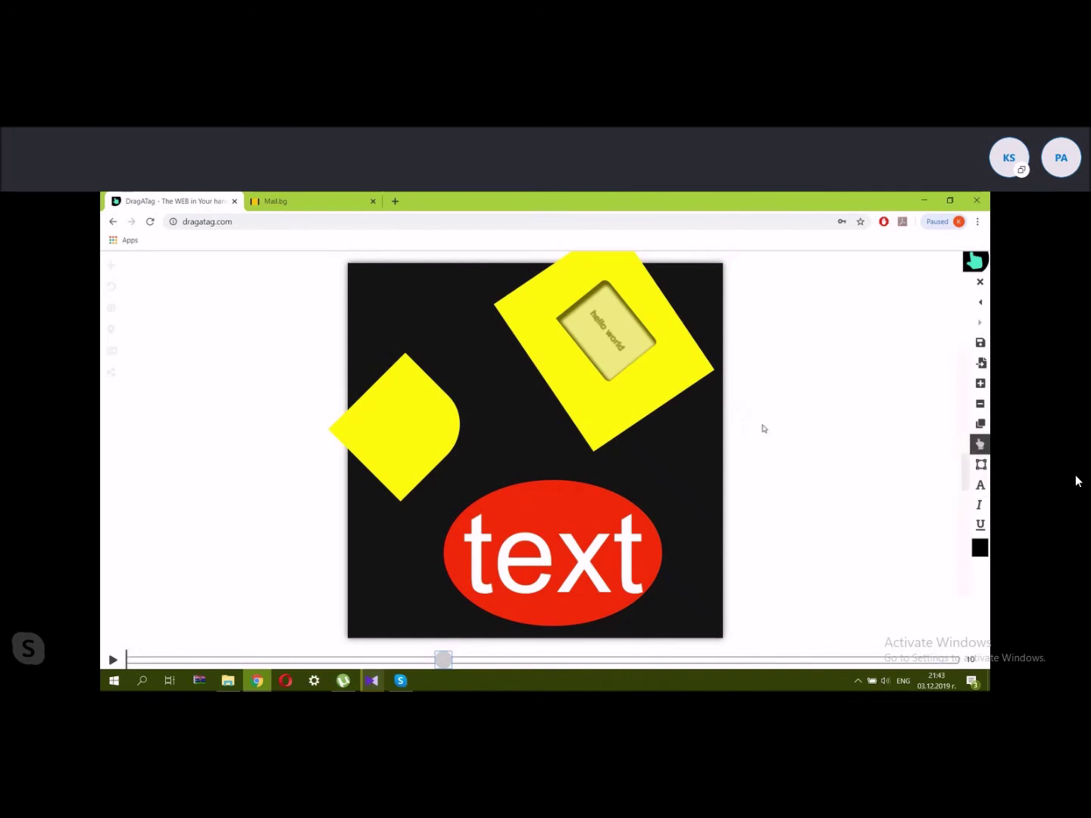
{"action": "left_click", "coordinate": [672, 385]}
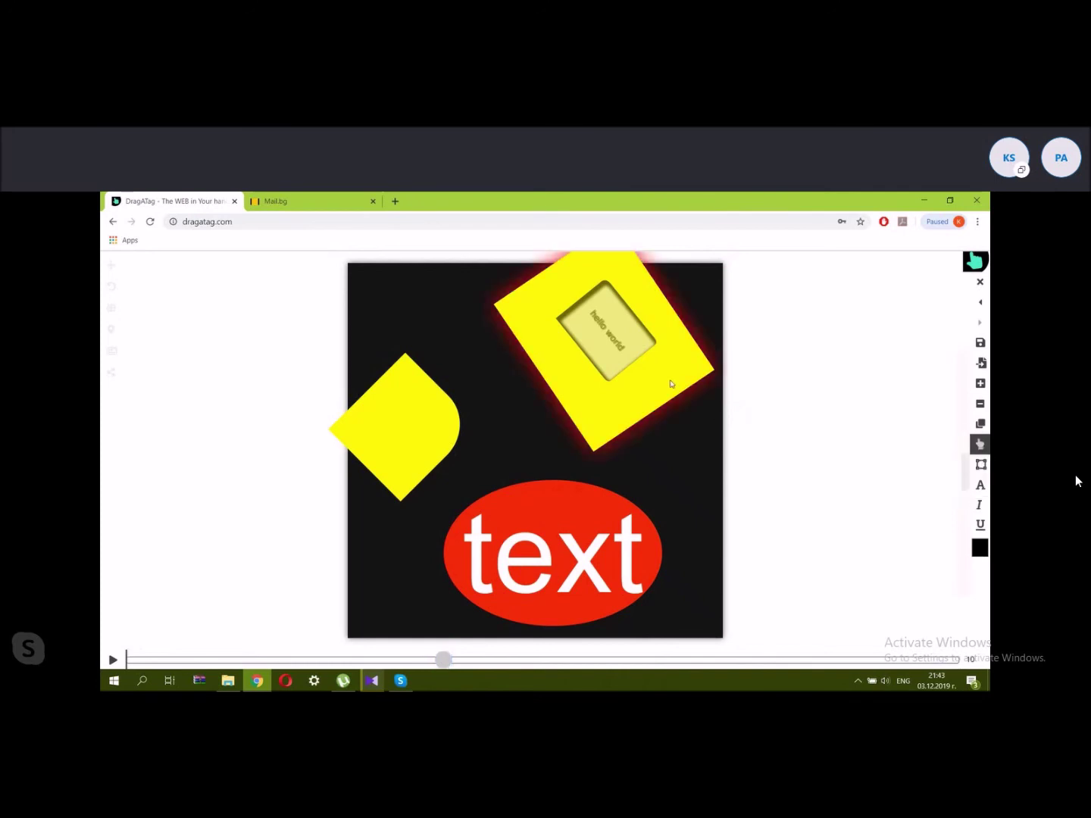
{"action": "left_click", "coordinate": [982, 447]}
{"action": "left_click", "coordinate": [948, 486]}
{"action": "left_click_drag", "start_coordinate": [678, 378], "coordinate": [633, 391]}
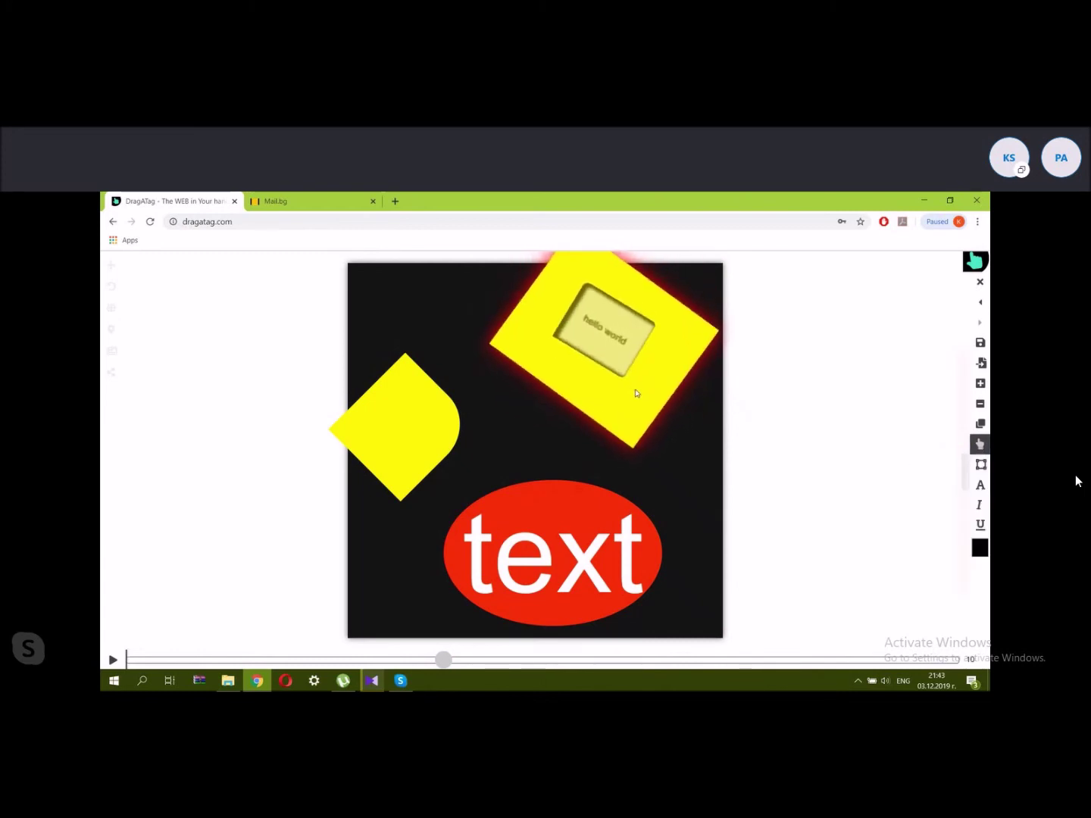
Rotate the small yellow shape with the one rounded corner to about 41 degrees.
{"action": "left_click", "coordinate": [375, 438]}
{"action": "left_click", "coordinate": [978, 445]}
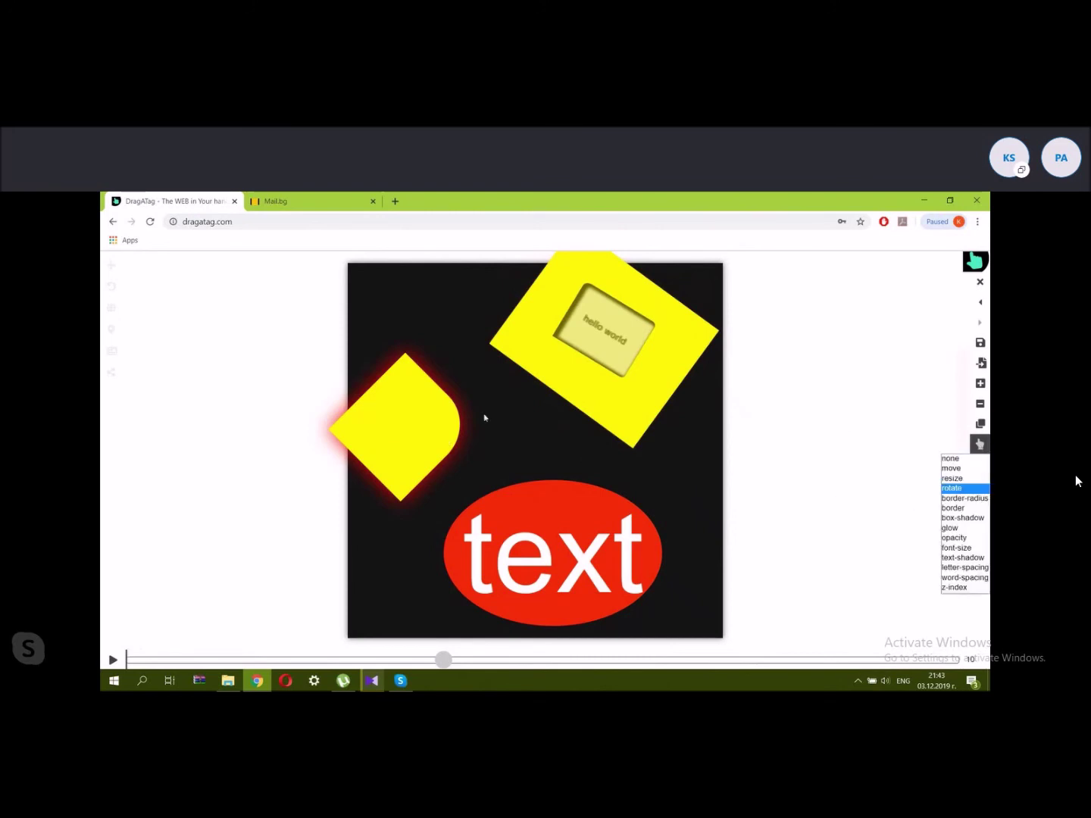
{"action": "left_click_drag", "start_coordinate": [453, 419], "coordinate": [520, 532]}
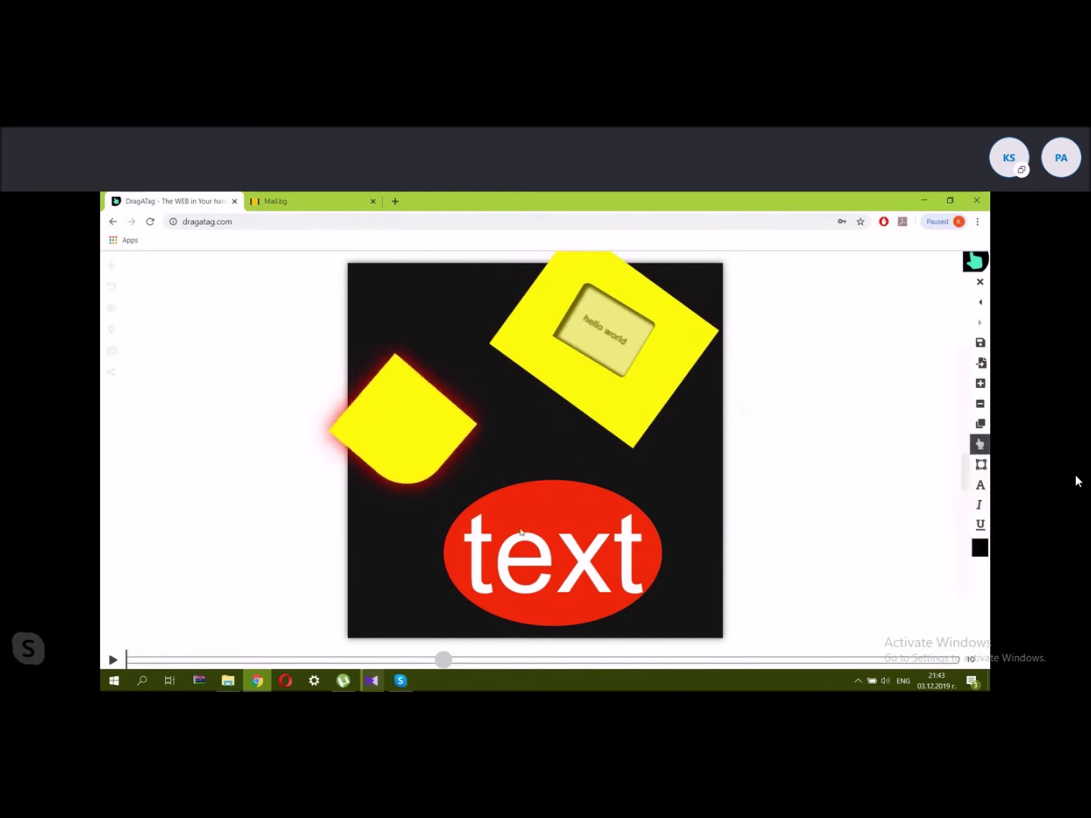
Set the style mode to none and change the red text ellipse's background color to white.
{"action": "left_click", "coordinate": [546, 561]}
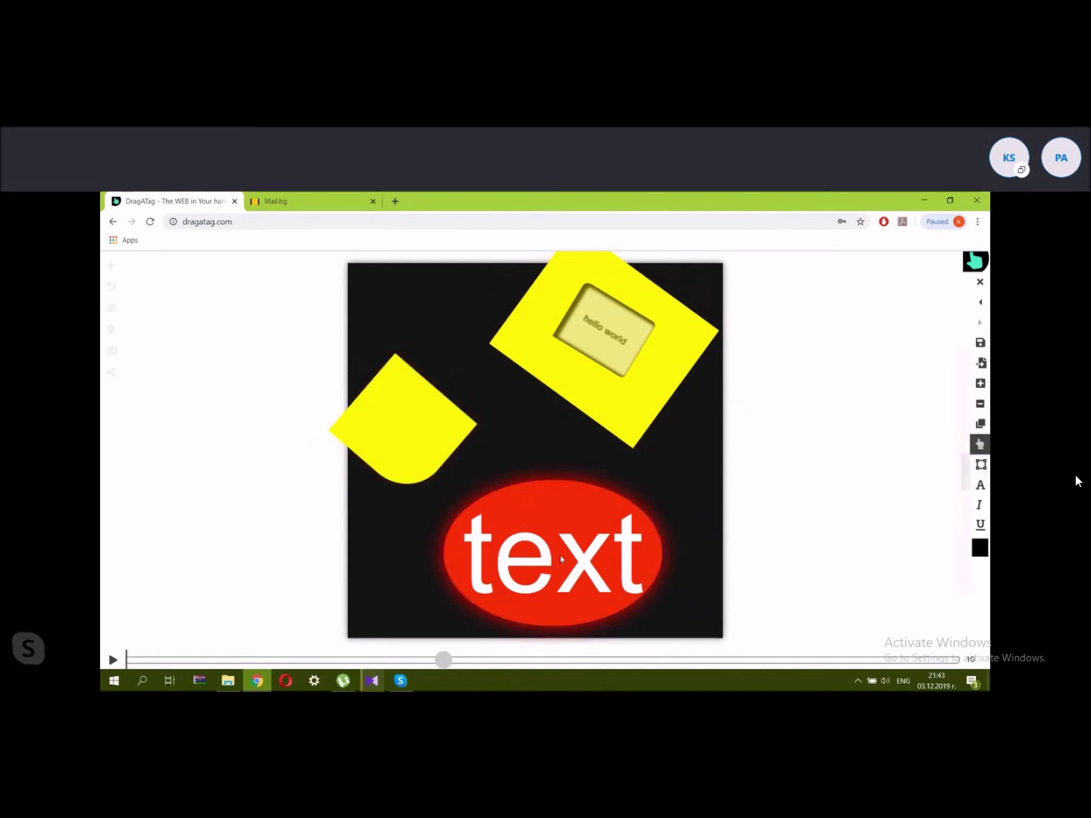
{"action": "left_click", "coordinate": [981, 446]}
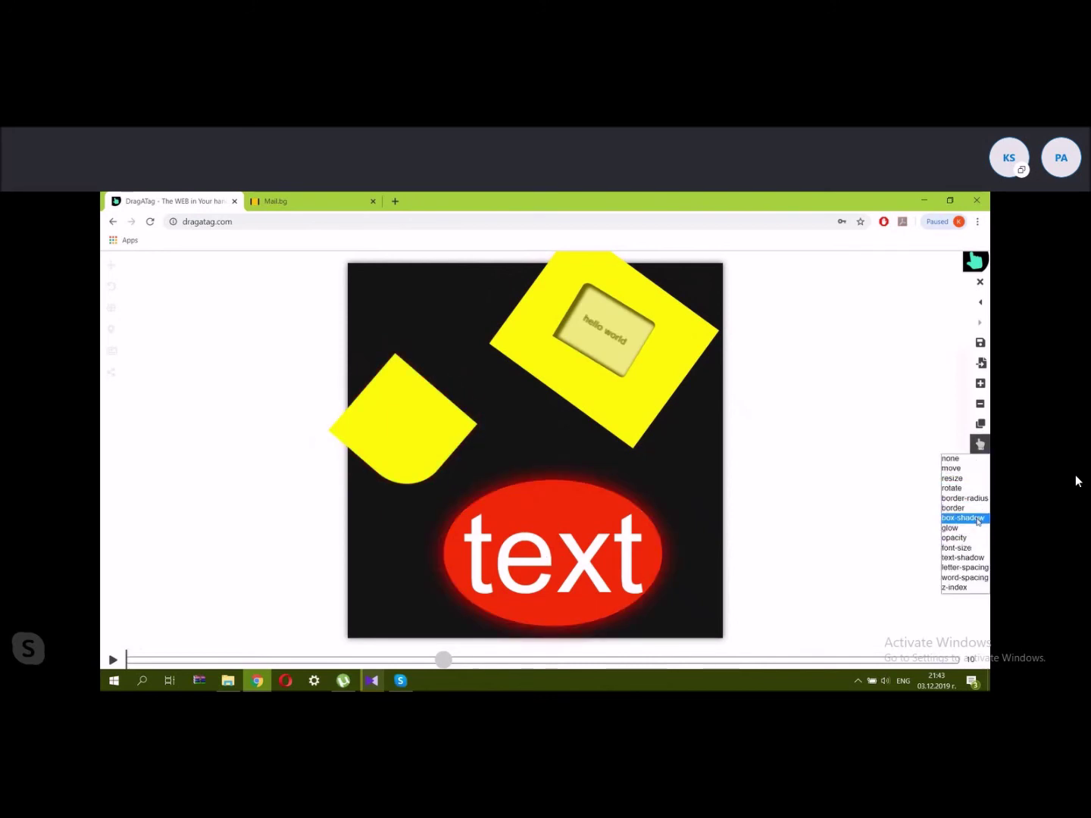
{"action": "left_click", "coordinate": [572, 545]}
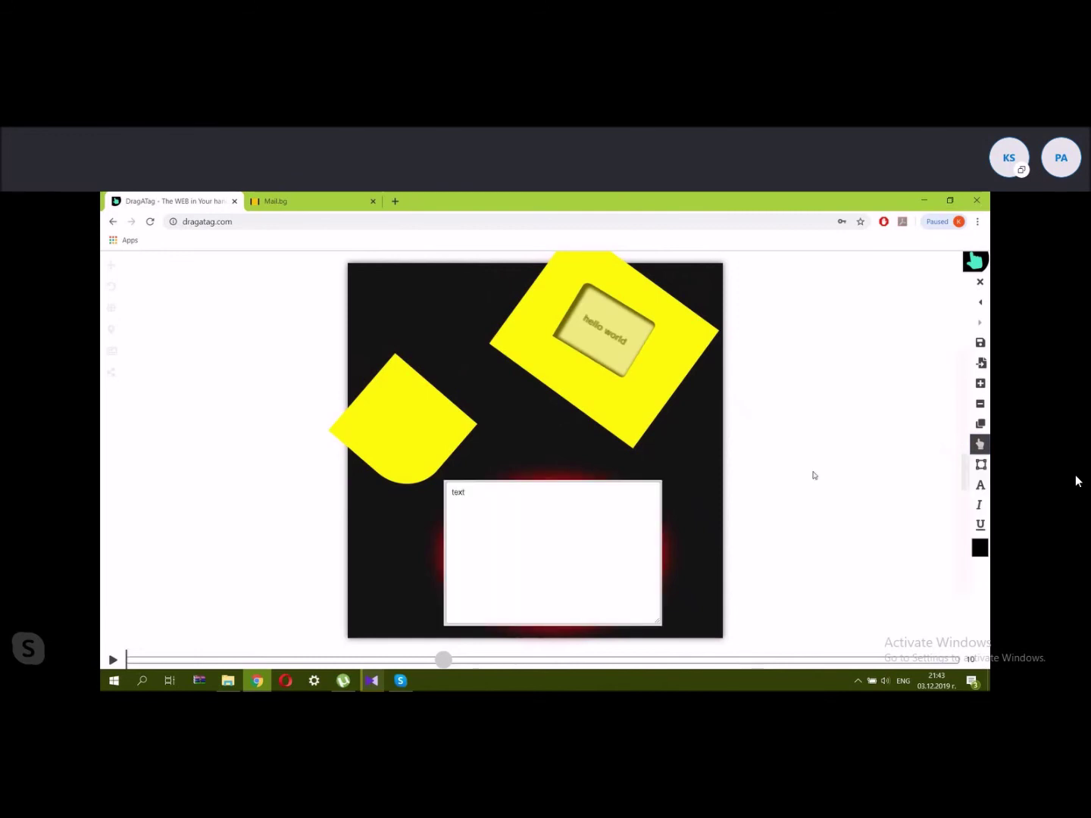
{"action": "left_click", "coordinate": [980, 445]}
{"action": "left_click", "coordinate": [952, 462]}
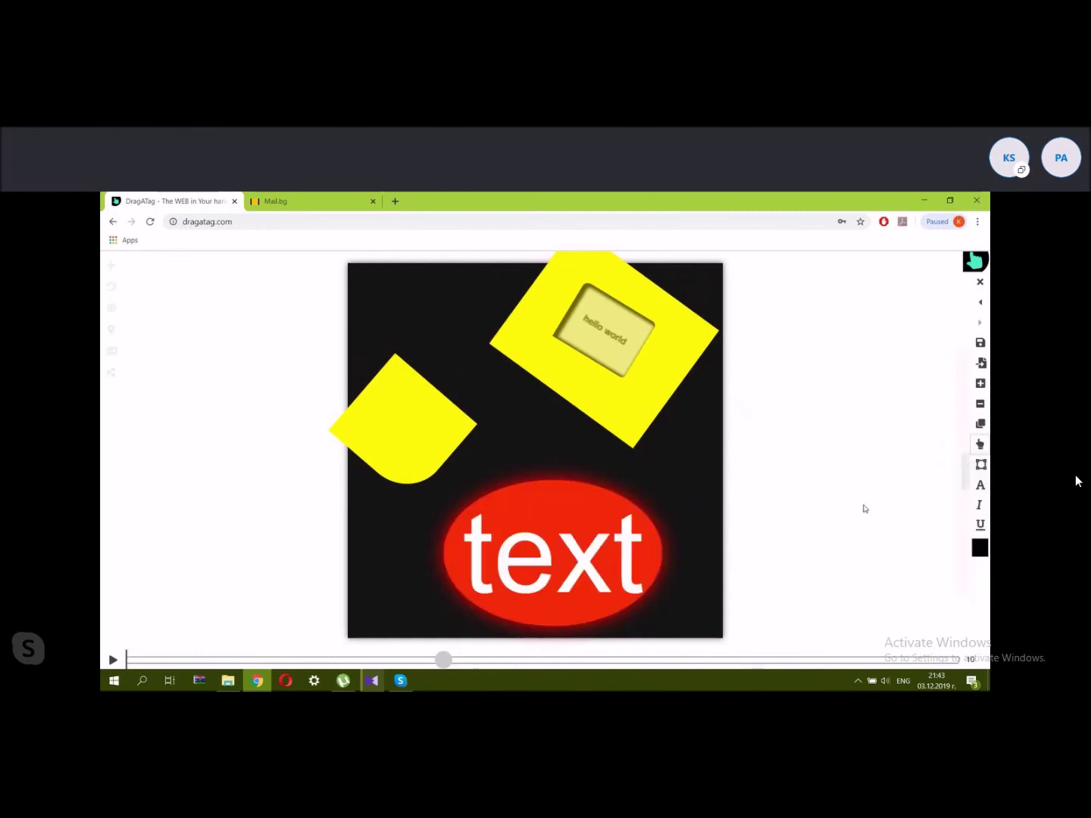
{"action": "double_click", "coordinate": [574, 552]}
{"action": "left_click", "coordinate": [772, 536]}
{"action": "left_click", "coordinate": [979, 547]}
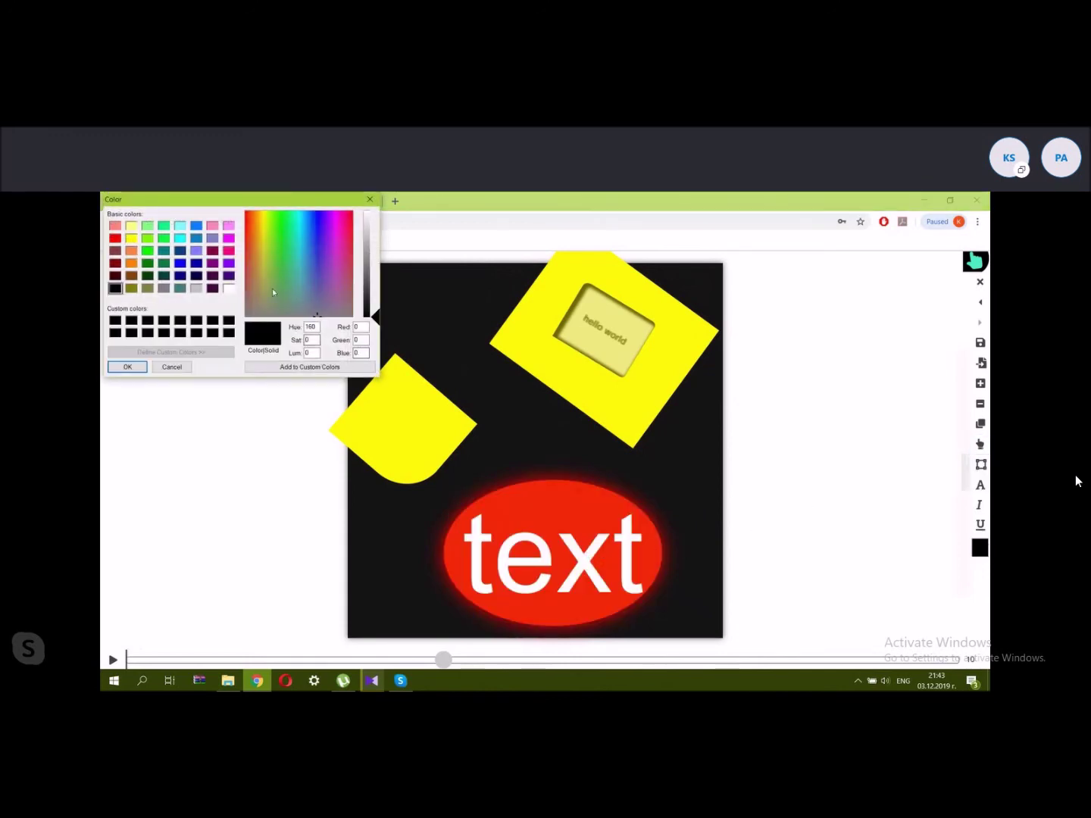
{"action": "left_click", "coordinate": [229, 288]}
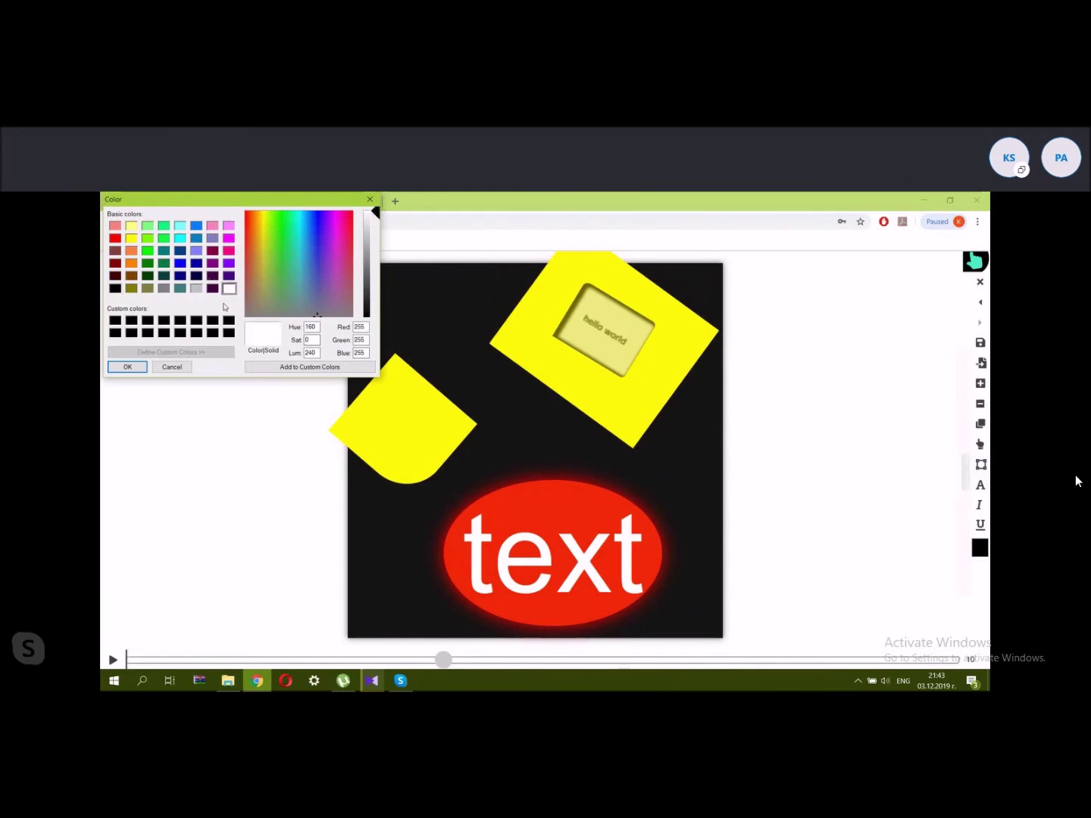
{"action": "left_click", "coordinate": [128, 367]}
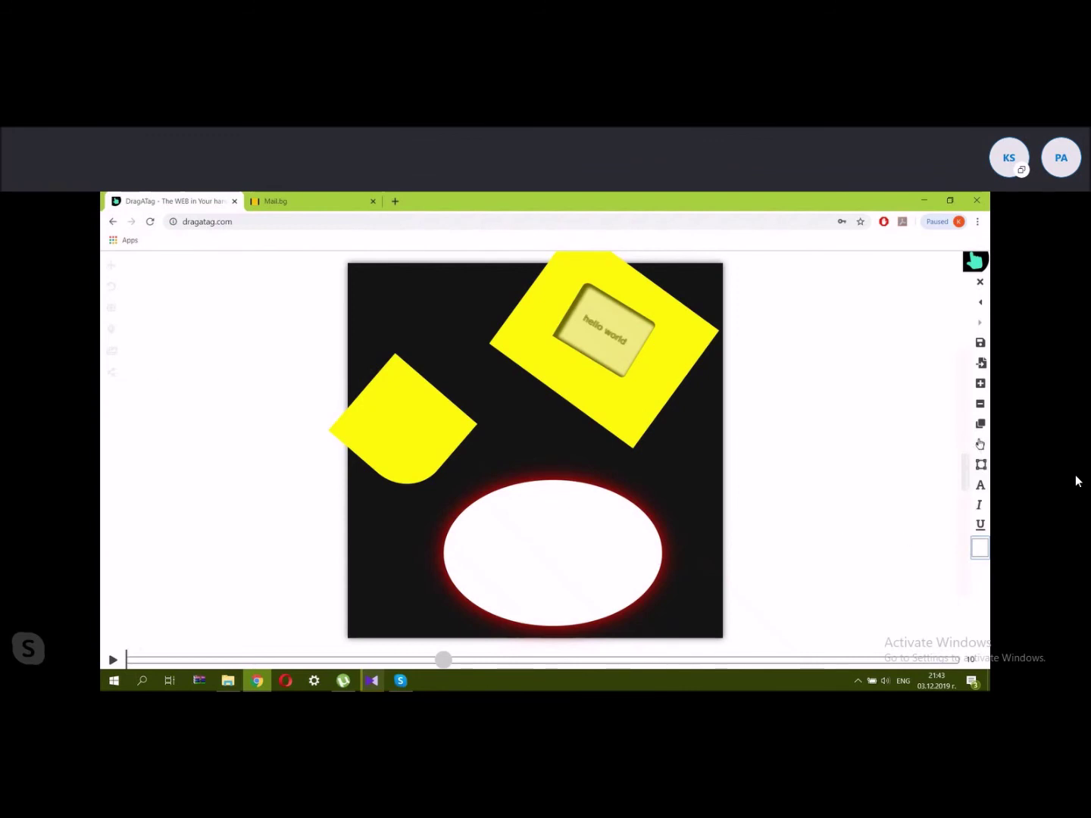
Switch the style mode to font-size and set the ellipse's text color to black.
{"action": "left_click", "coordinate": [980, 444]}
{"action": "left_click", "coordinate": [967, 551]}
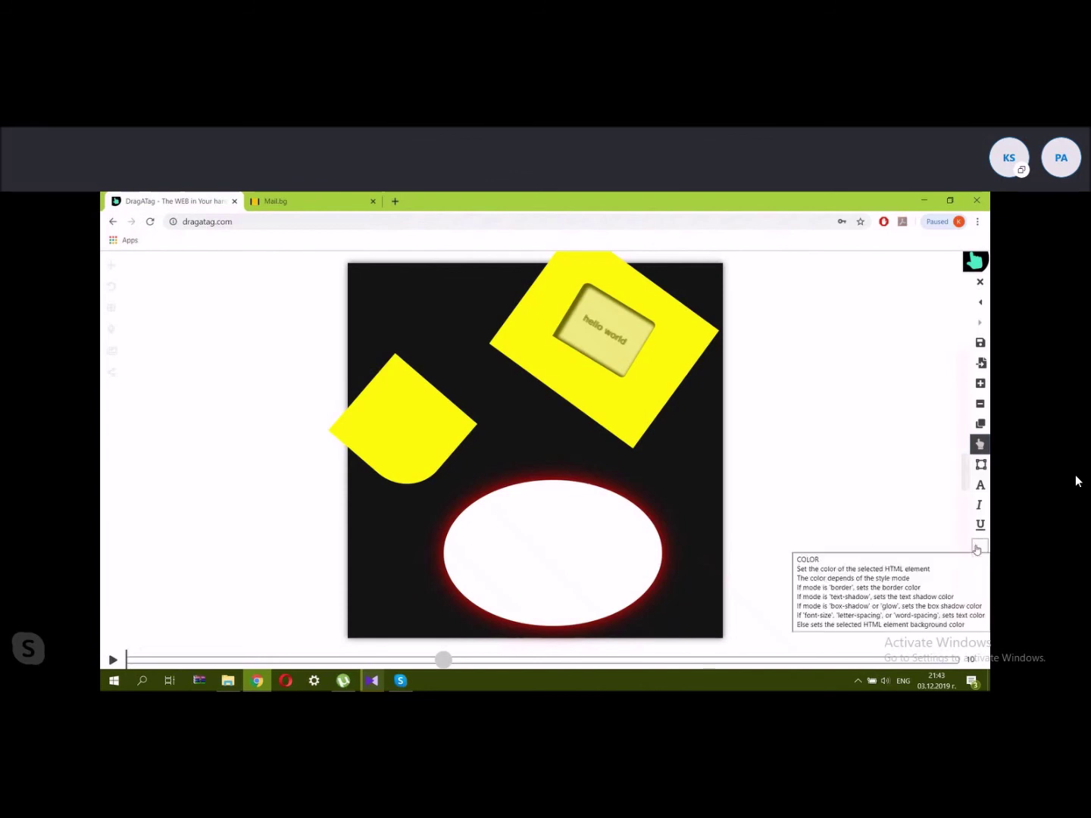
{"action": "left_click", "coordinate": [978, 547]}
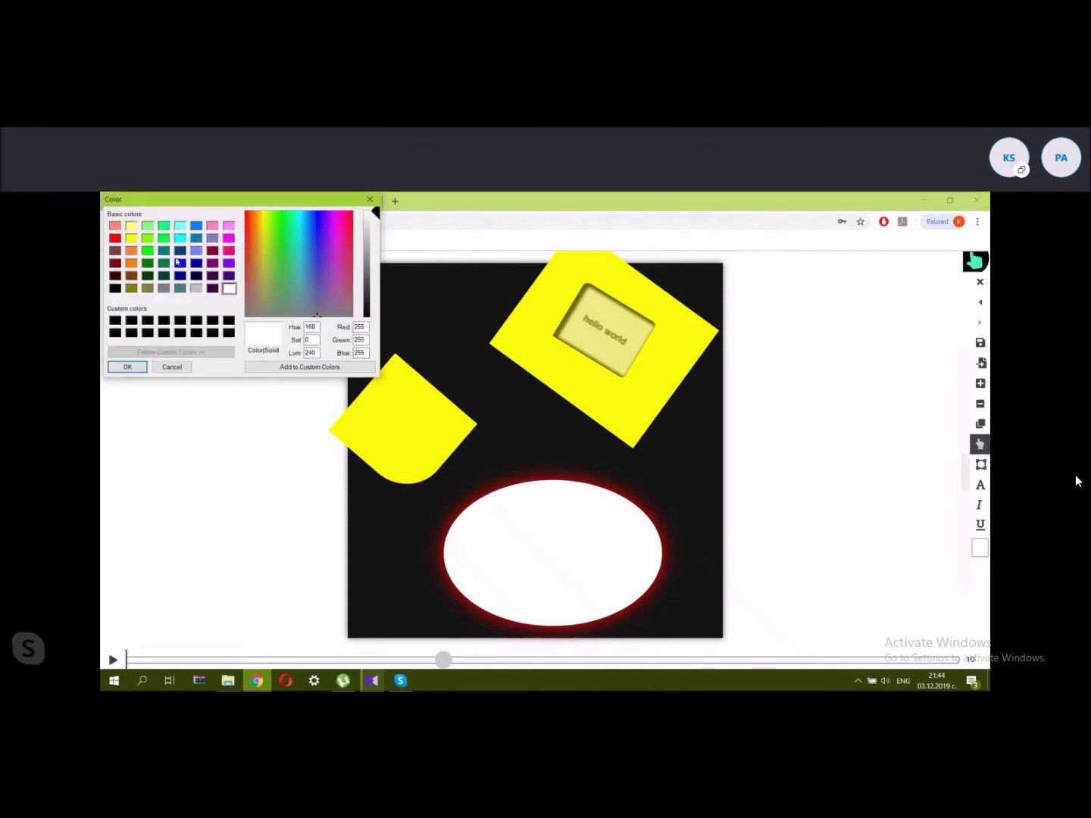
{"action": "left_click", "coordinate": [115, 288]}
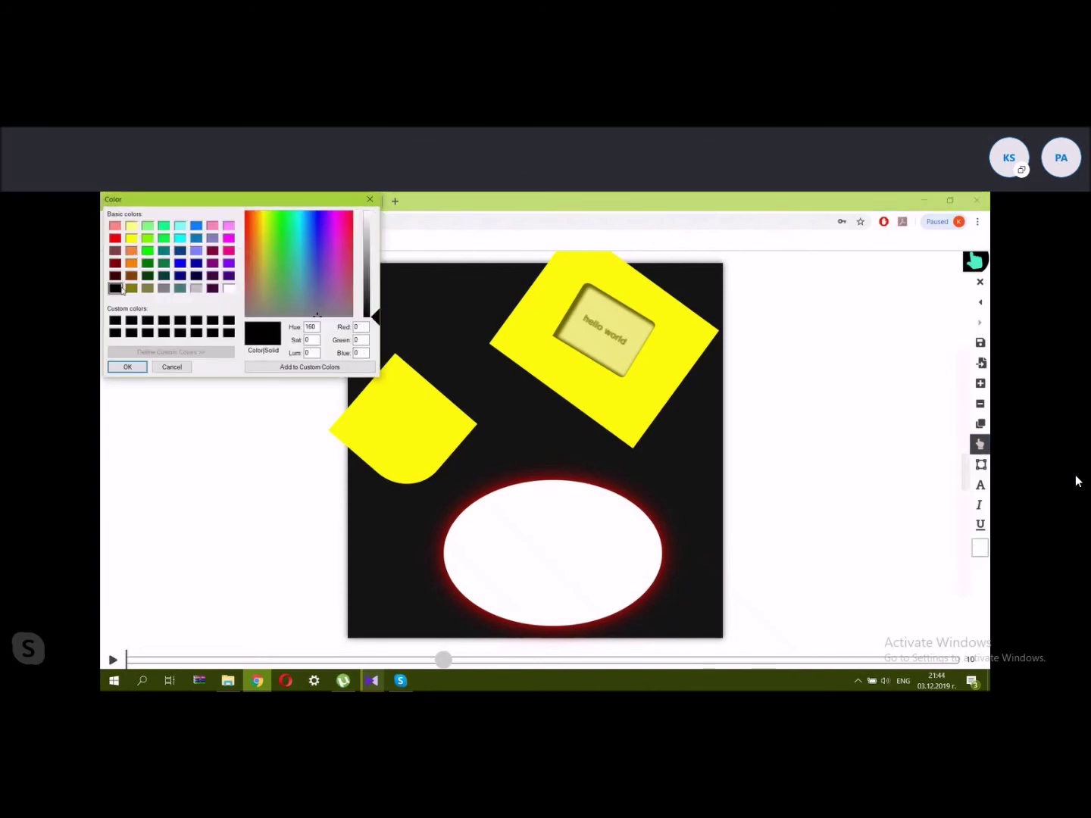
{"action": "left_click", "coordinate": [120, 369]}
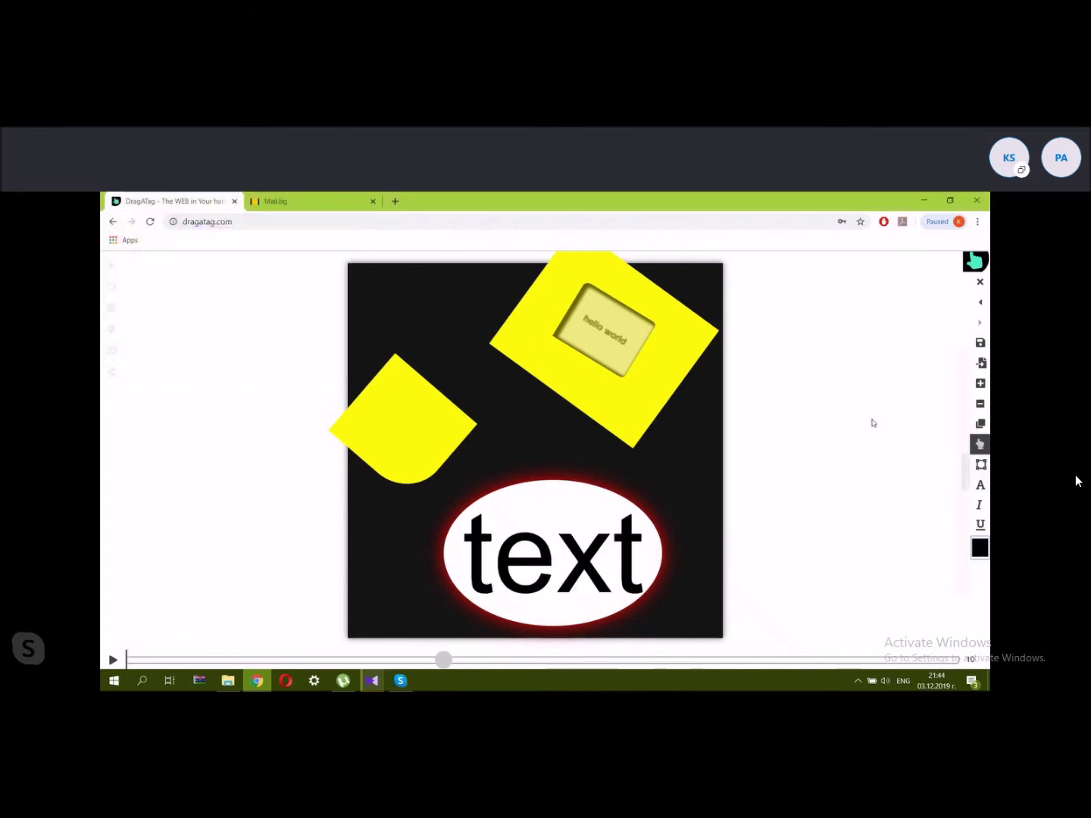
Deselect the ellipse and play the animation to check the changes between the keyframes.
{"action": "left_click", "coordinate": [831, 407]}
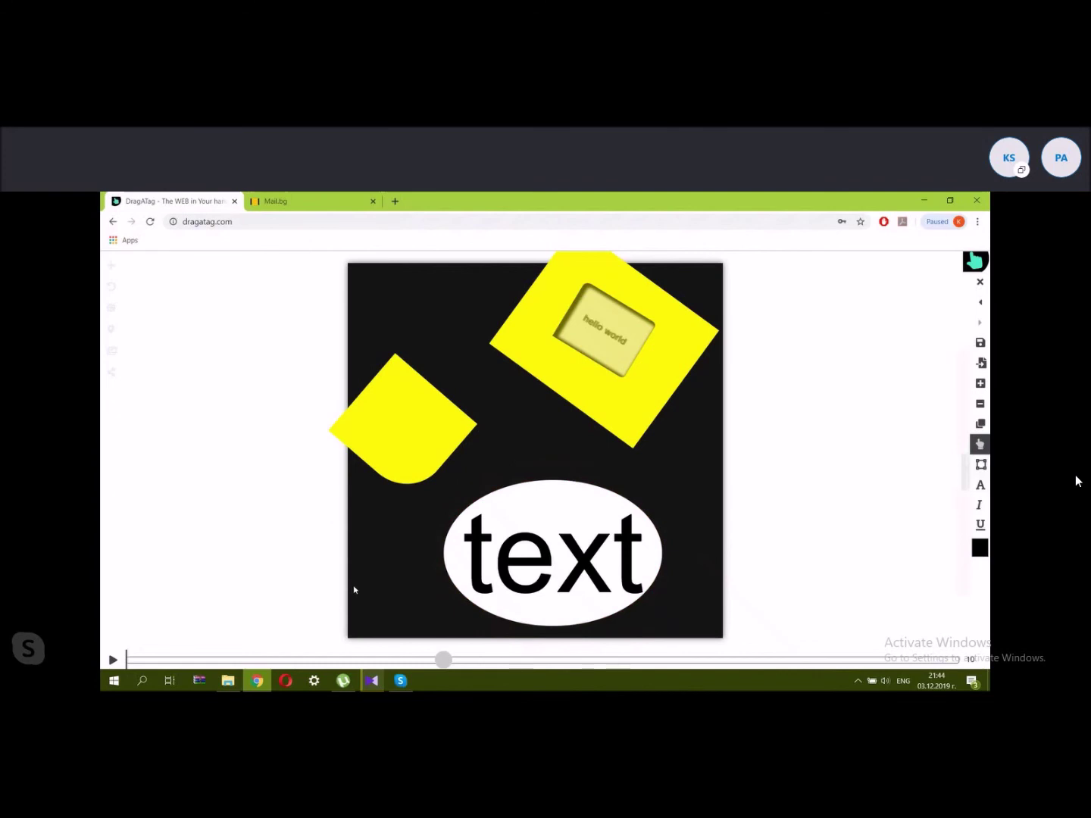
{"action": "left_click", "coordinate": [113, 660]}
{"action": "left_click", "coordinate": [113, 659]}
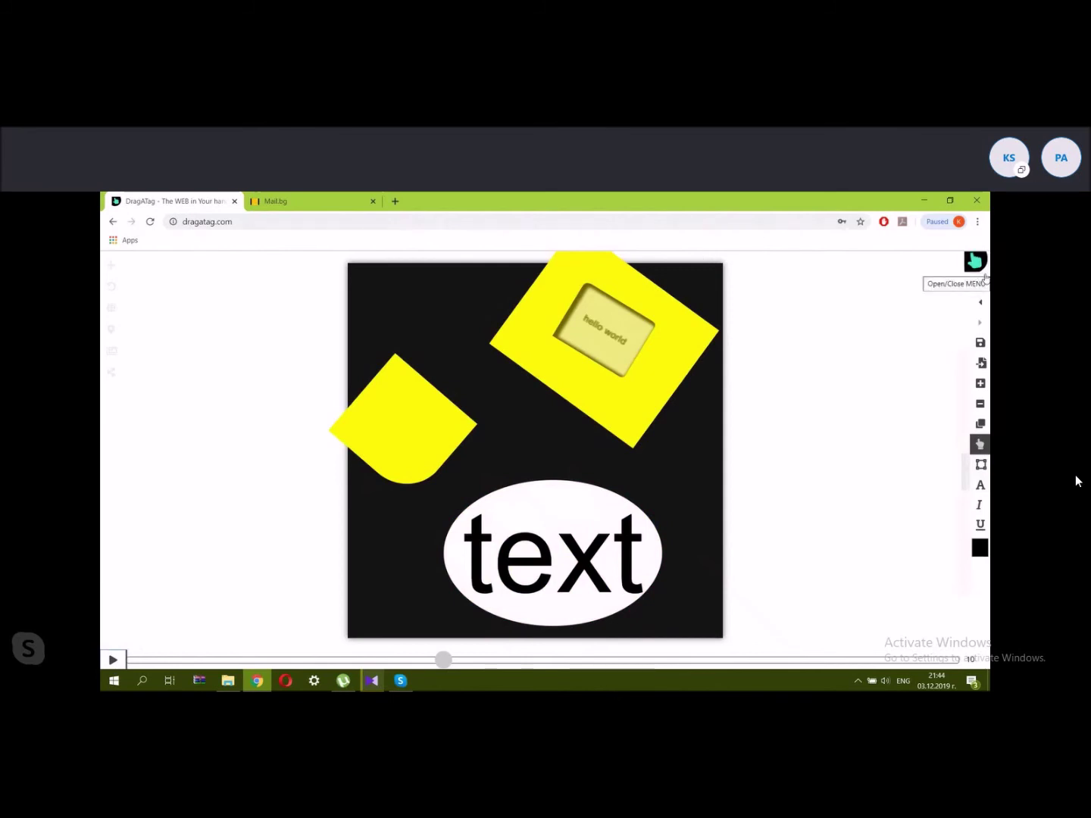
Save the work as a new entry under animations with the description "my first animation".
{"action": "left_click", "coordinate": [979, 363]}
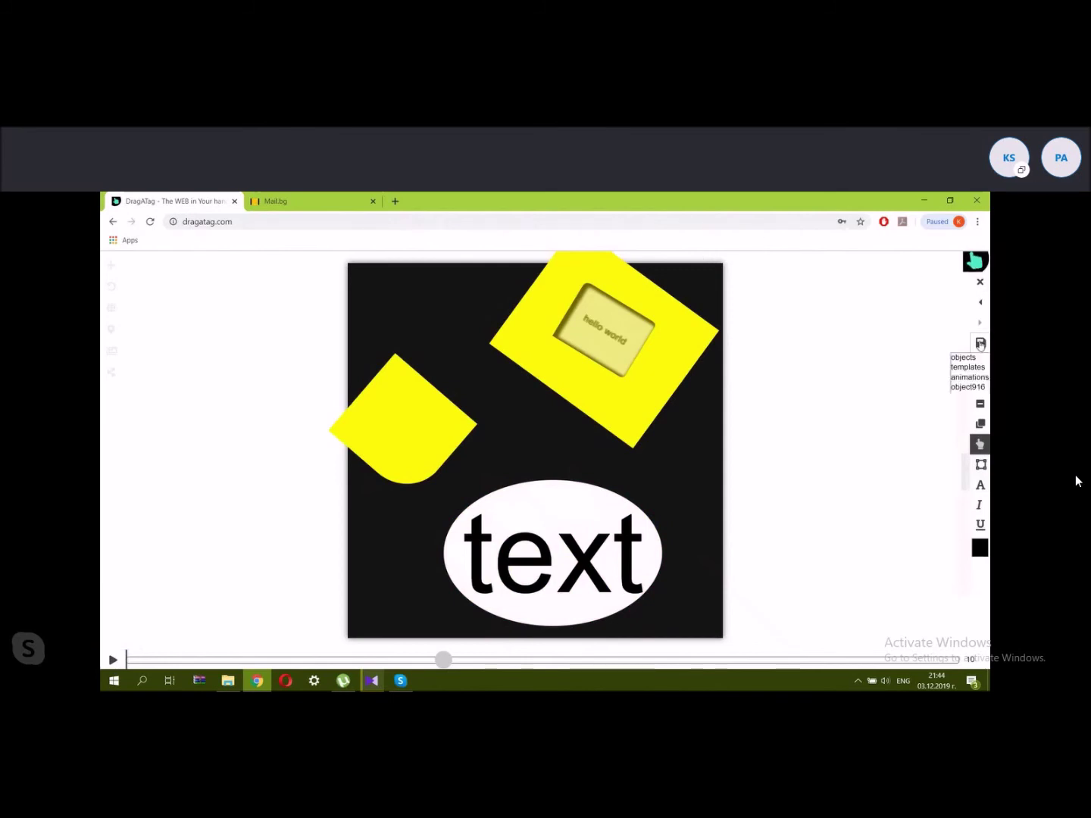
{"action": "left_click", "coordinate": [961, 376]}
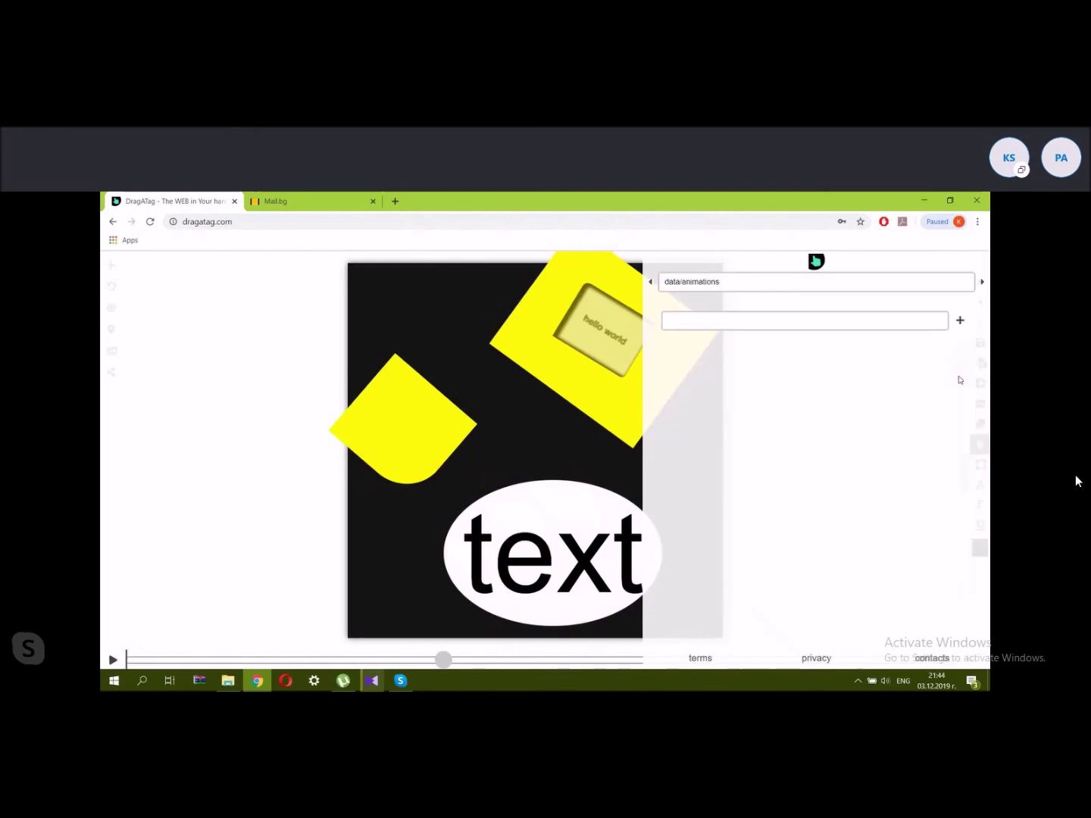
{"action": "left_click", "coordinate": [960, 320]}
{"action": "scroll", "coordinate": [772, 542], "scroll_direction": "down", "scroll_amount": 6}
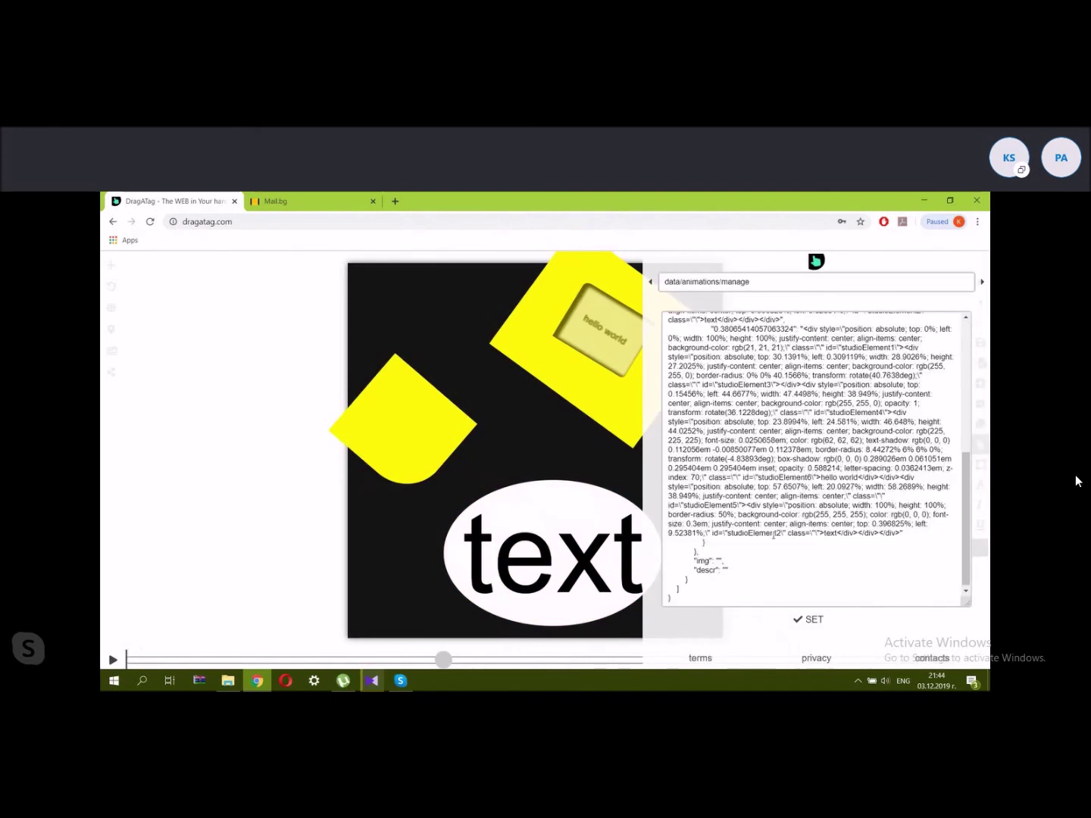
{"action": "left_click", "coordinate": [726, 568]}
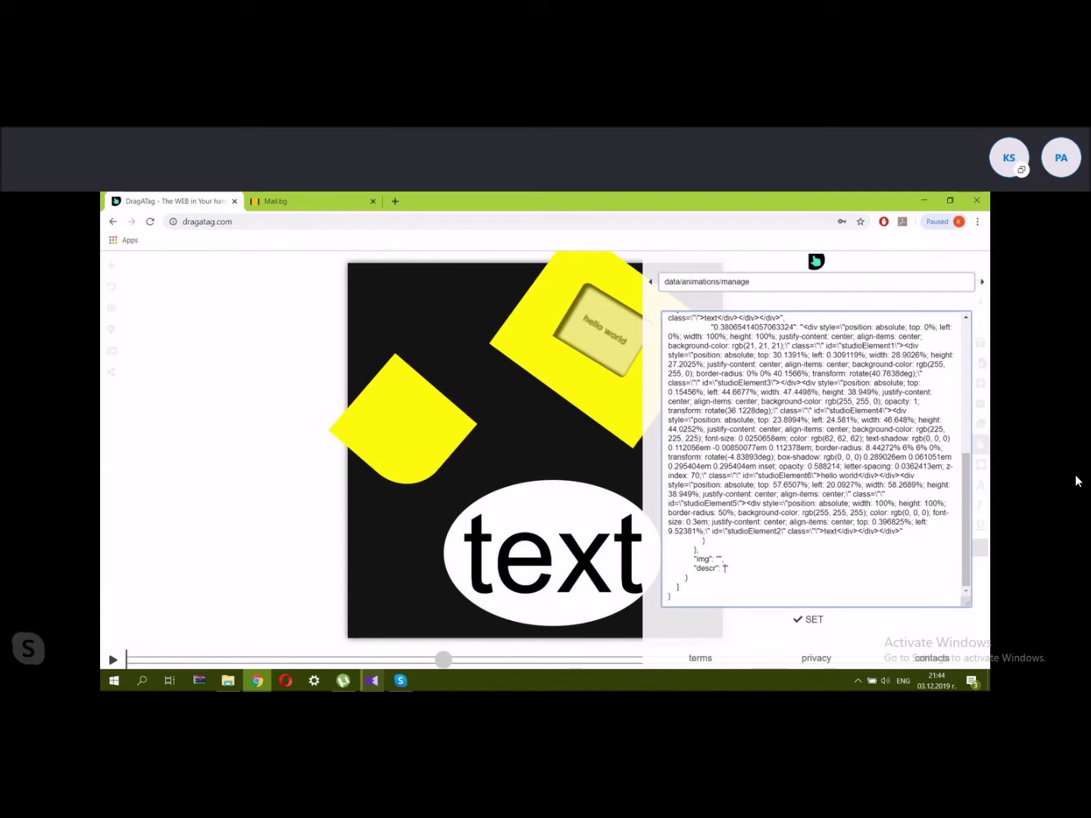
{"action": "type", "text": "y fir"}
{"action": "type", "text": "st an"}
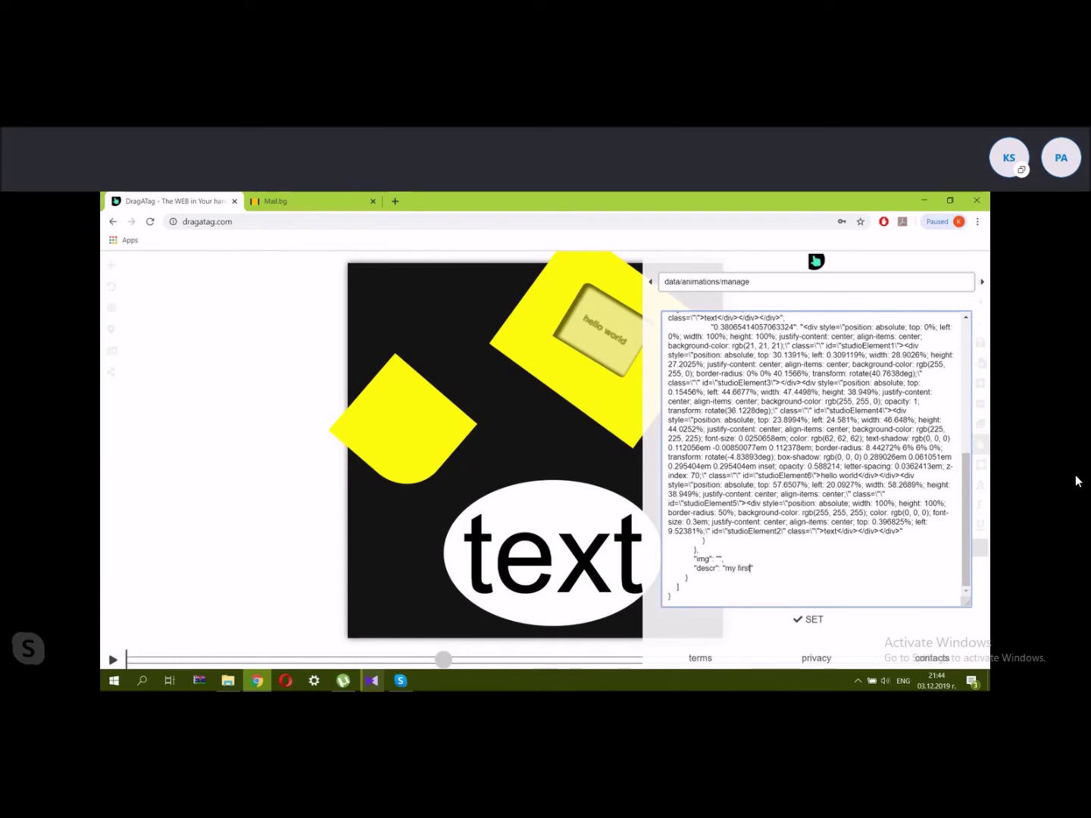
{"action": "type", "text": "imation"}
{"action": "left_click", "coordinate": [800, 622]}
{"action": "left_click", "coordinate": [603, 302]}
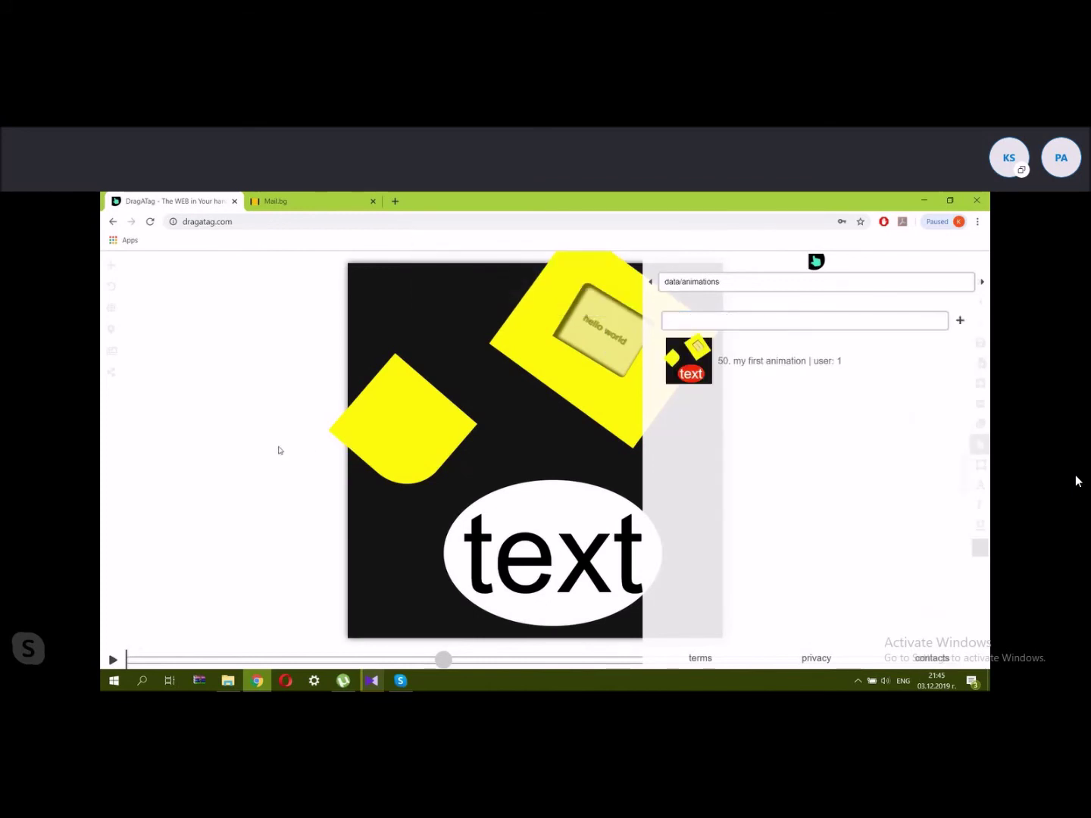
Close the side menu and exit the studio to return to the 3D space, confirming that current work is discarded.
{"action": "left_click", "coordinate": [815, 263]}
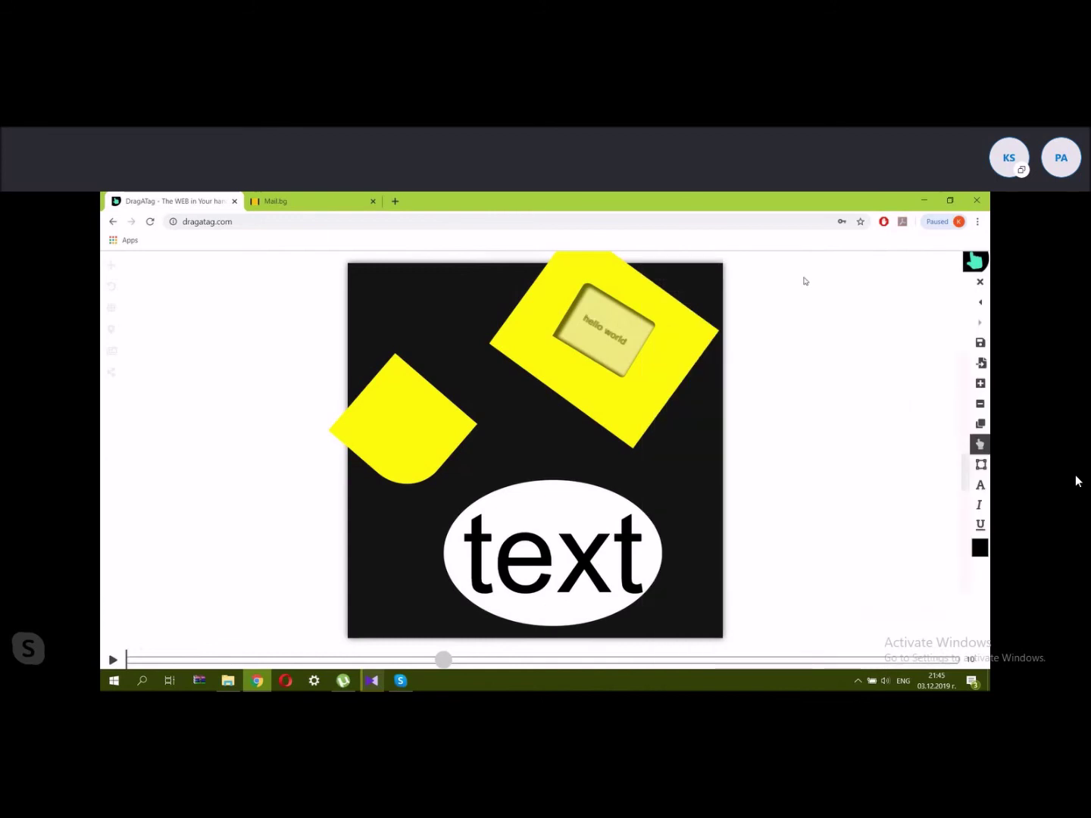
{"action": "left_click", "coordinate": [980, 282]}
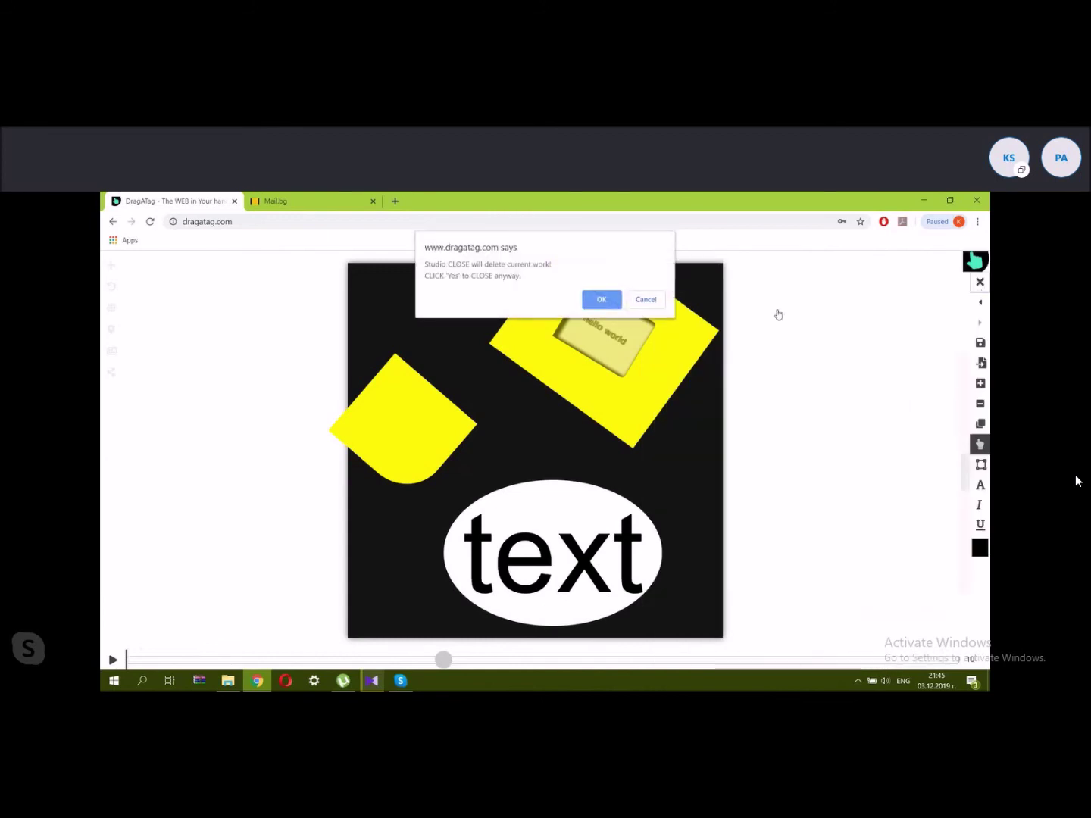
{"action": "left_click", "coordinate": [600, 304]}
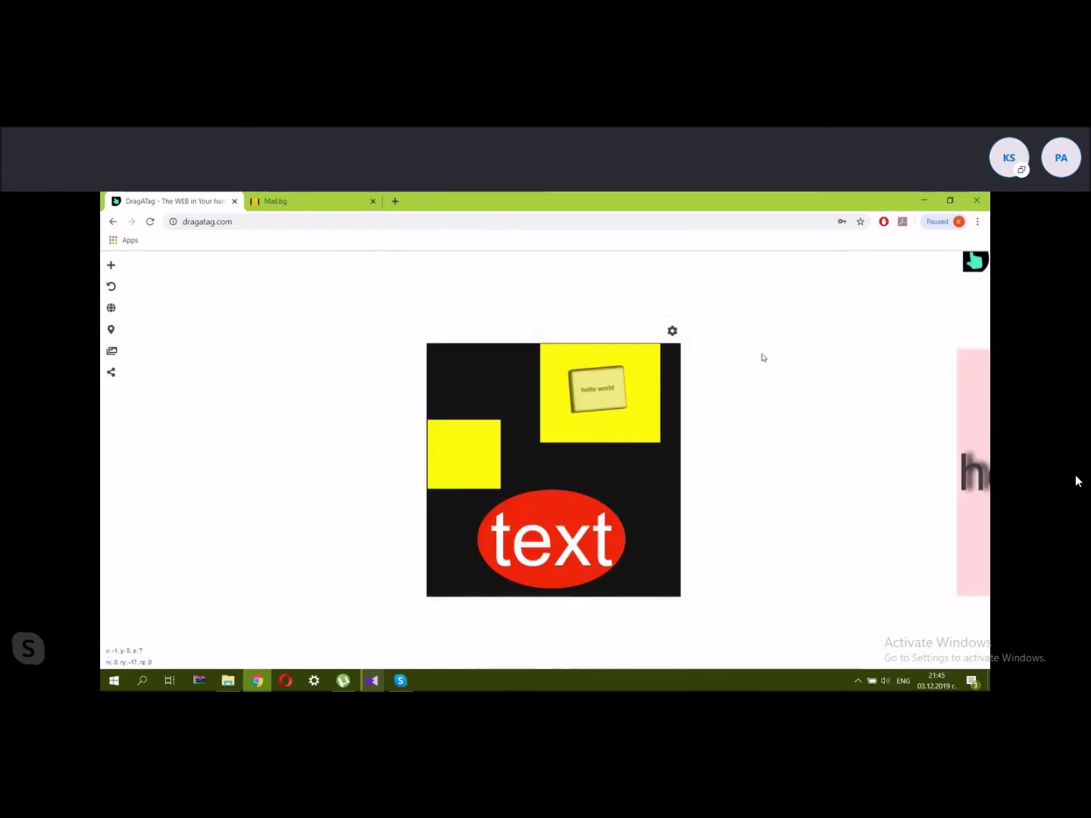
{"action": "scroll", "coordinate": [787, 399], "scroll_direction": "down", "scroll_amount": 5}
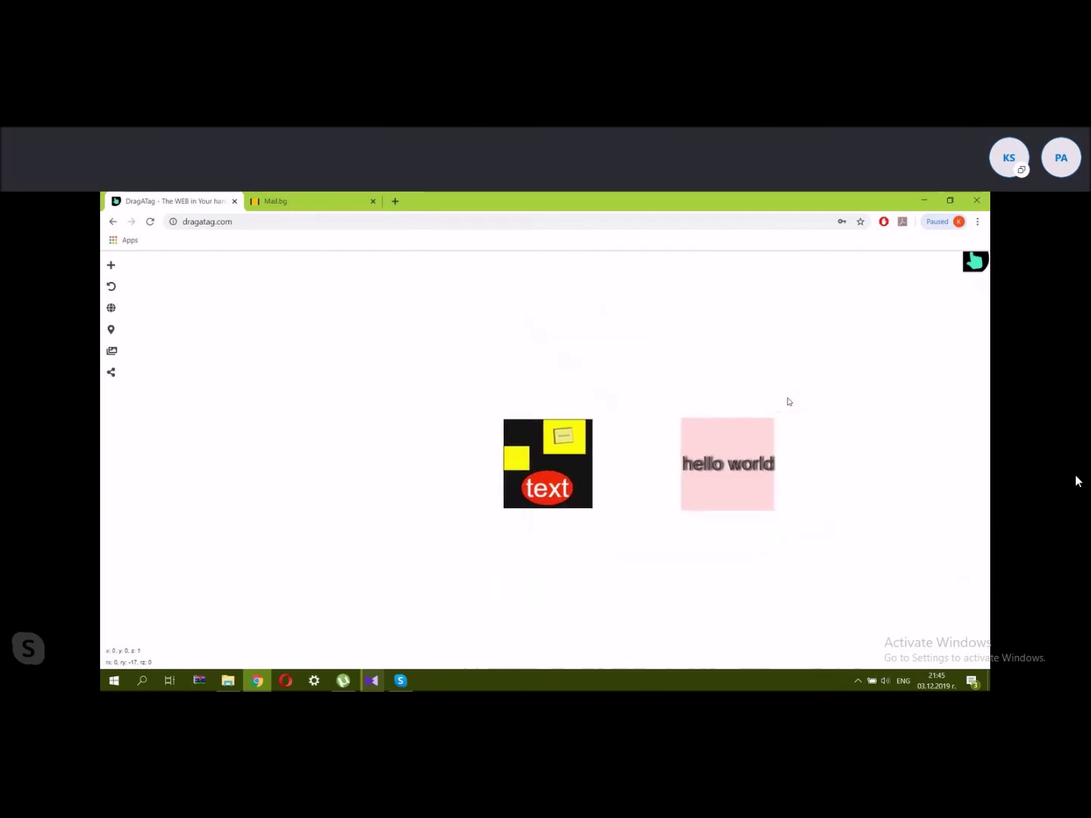
{"action": "scroll", "coordinate": [788, 402], "scroll_direction": "up", "scroll_amount": 6}
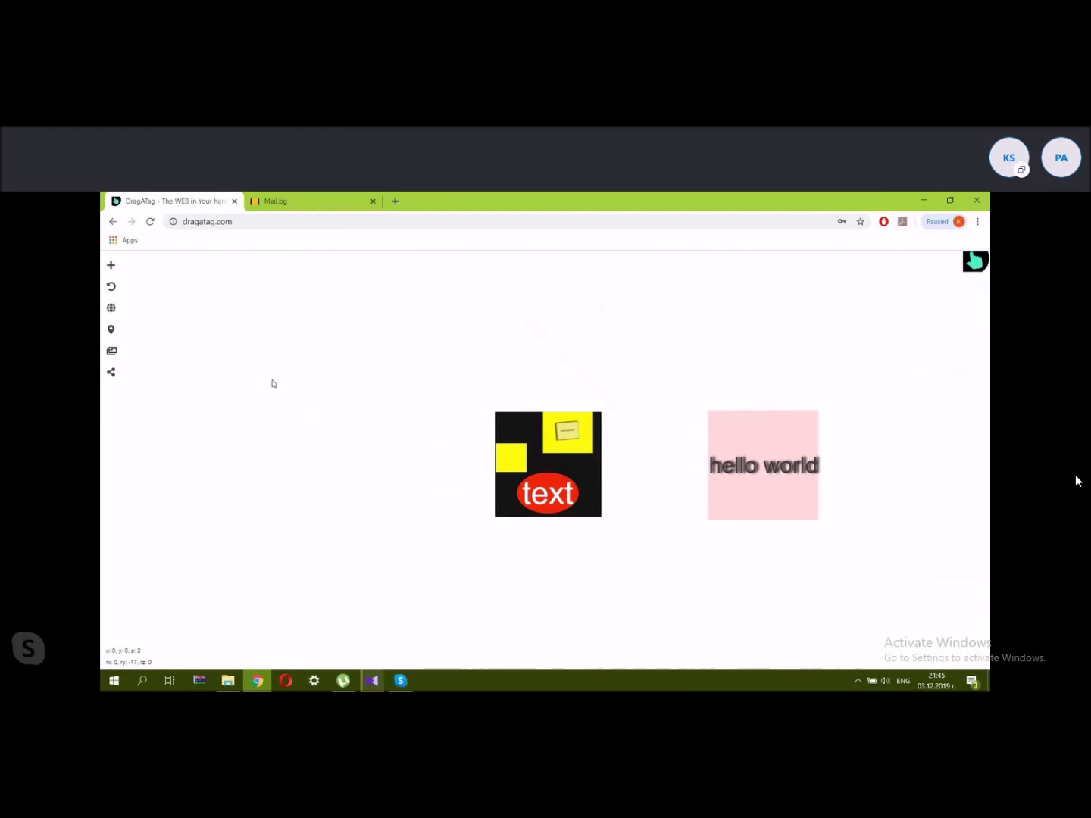
Open the list of spaces and load the PBrooms online store space.
{"action": "left_click", "coordinate": [111, 308]}
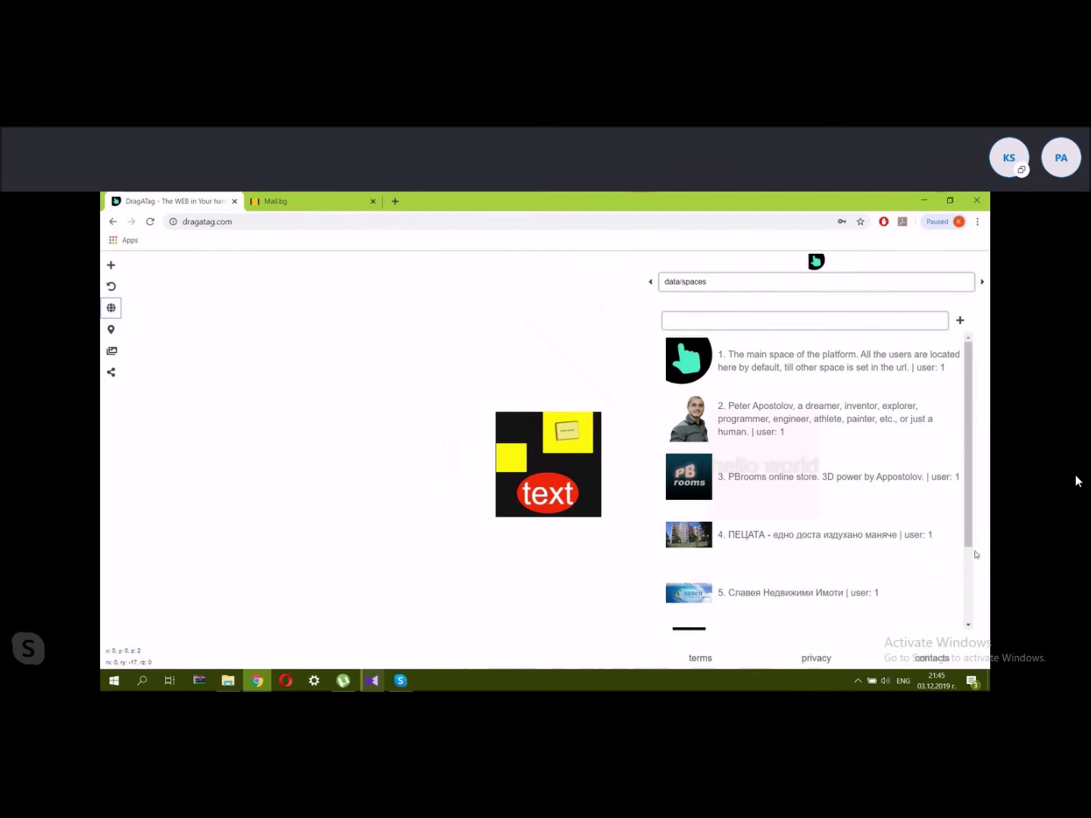
{"action": "scroll", "coordinate": [847, 539], "scroll_direction": "down", "scroll_amount": 2}
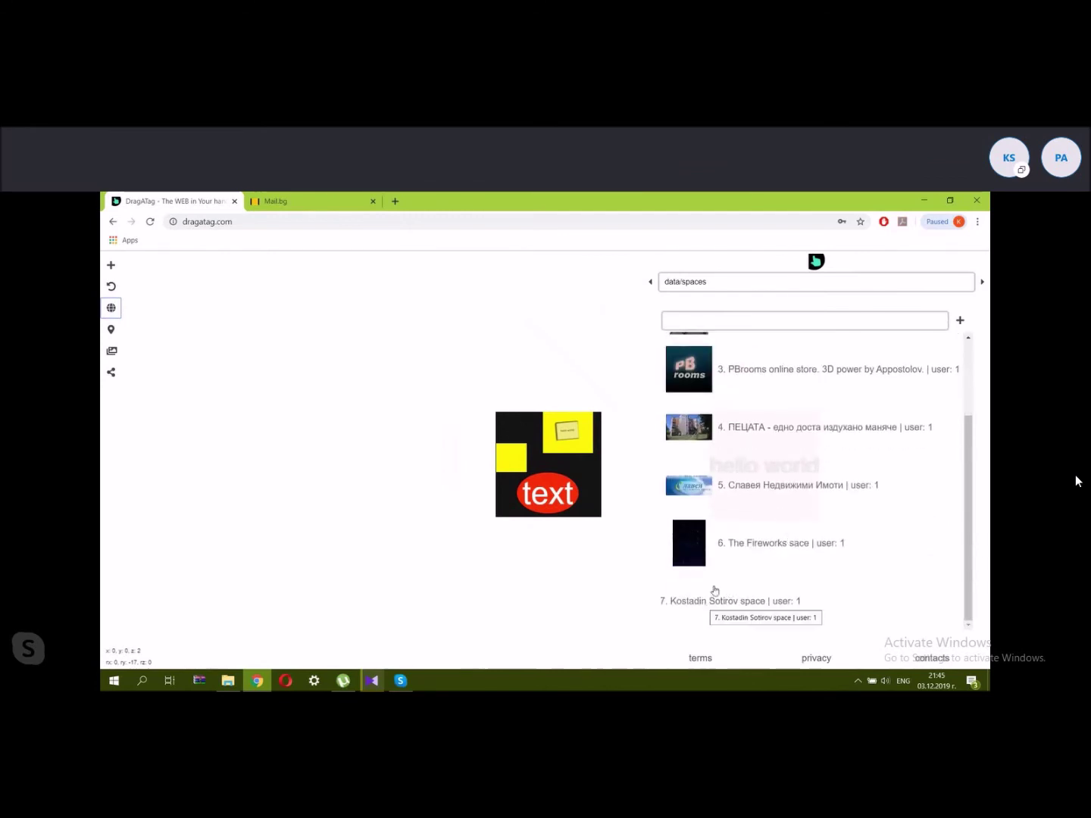
{"action": "left_click", "coordinate": [748, 371]}
{"action": "left_click", "coordinate": [681, 421]}
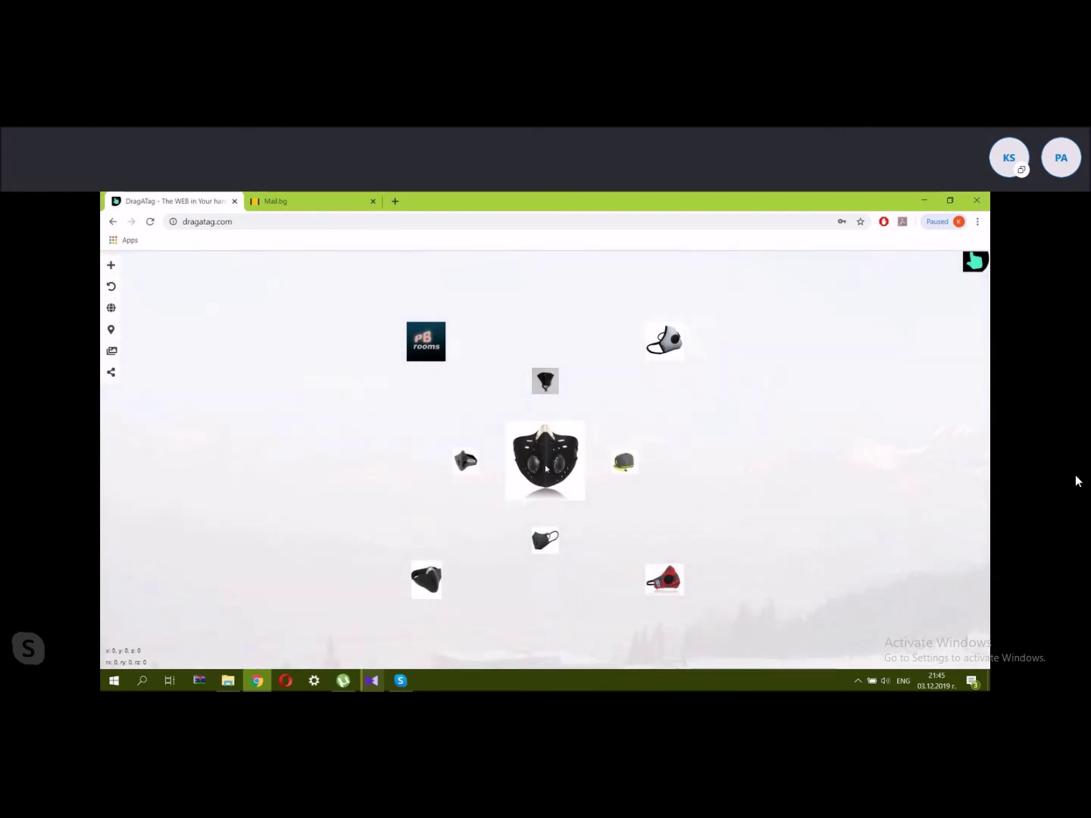
Bring the PB rooms logo object into close view, and reset the camera to the origin.
{"action": "left_click", "coordinate": [426, 350]}
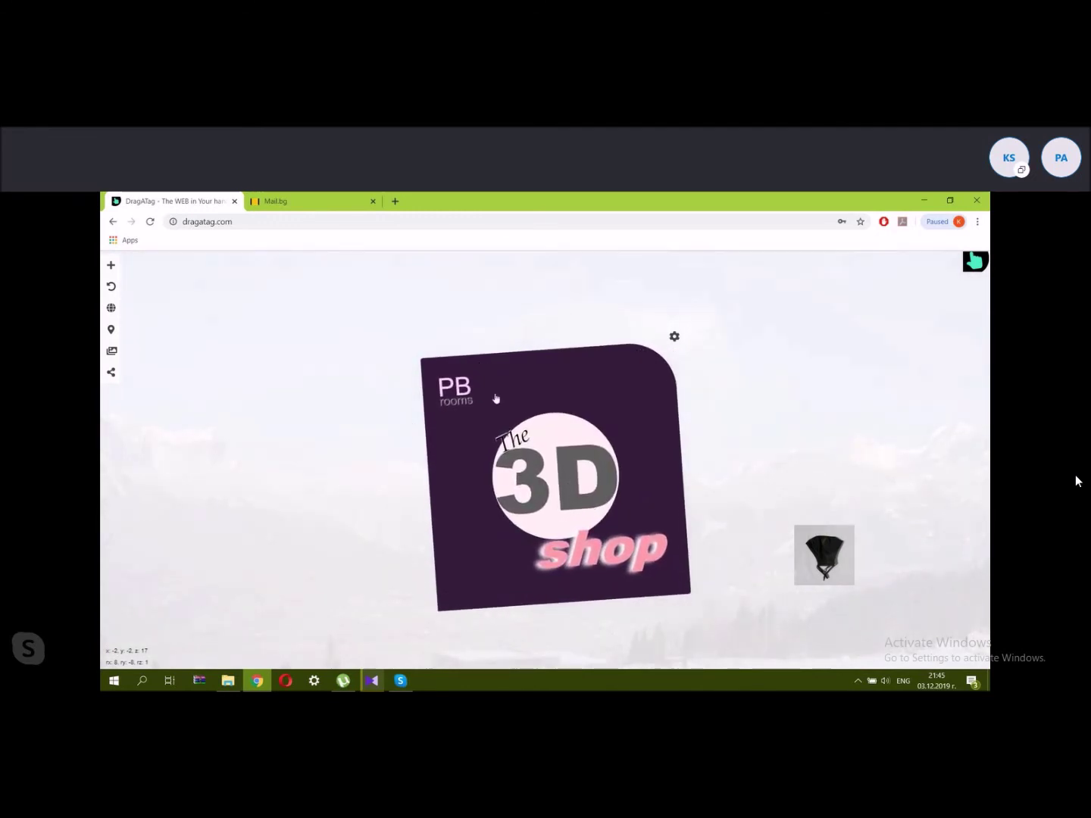
{"action": "left_click", "coordinate": [111, 286]}
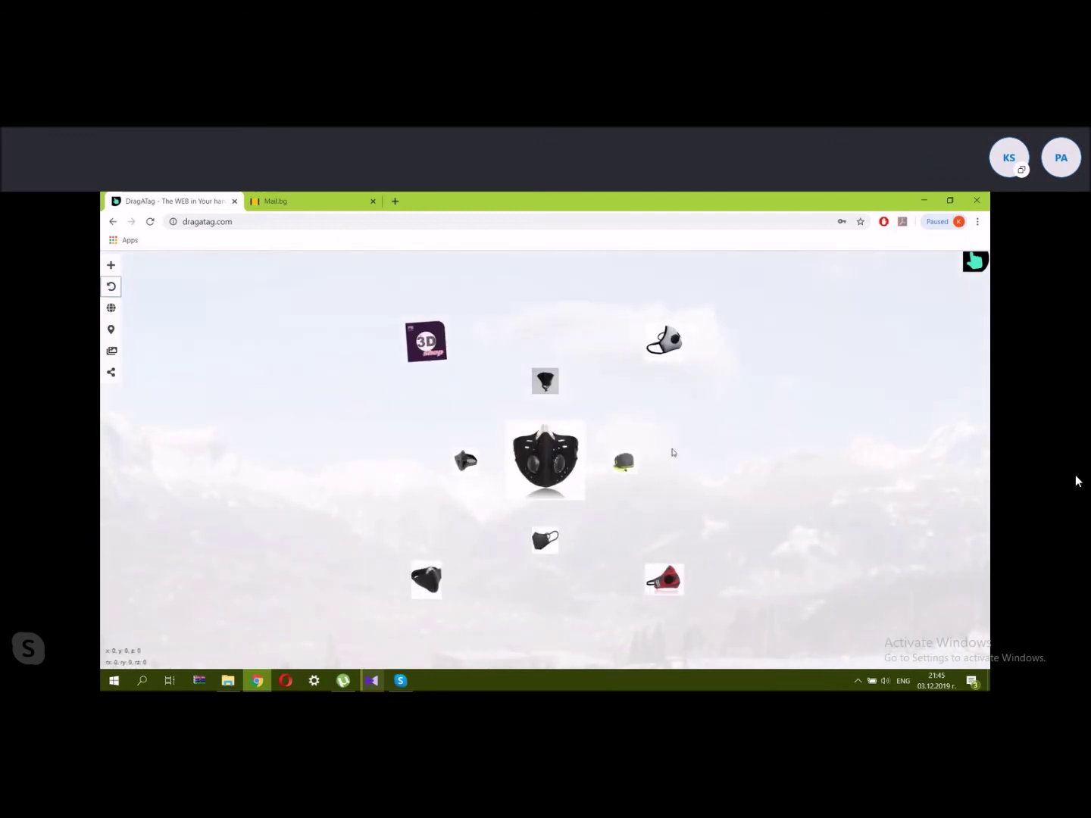
Bring the AirGuard mask into close view, look at its linked product page, close that page, and reset the camera to the origin.
{"action": "left_click", "coordinate": [576, 472]}
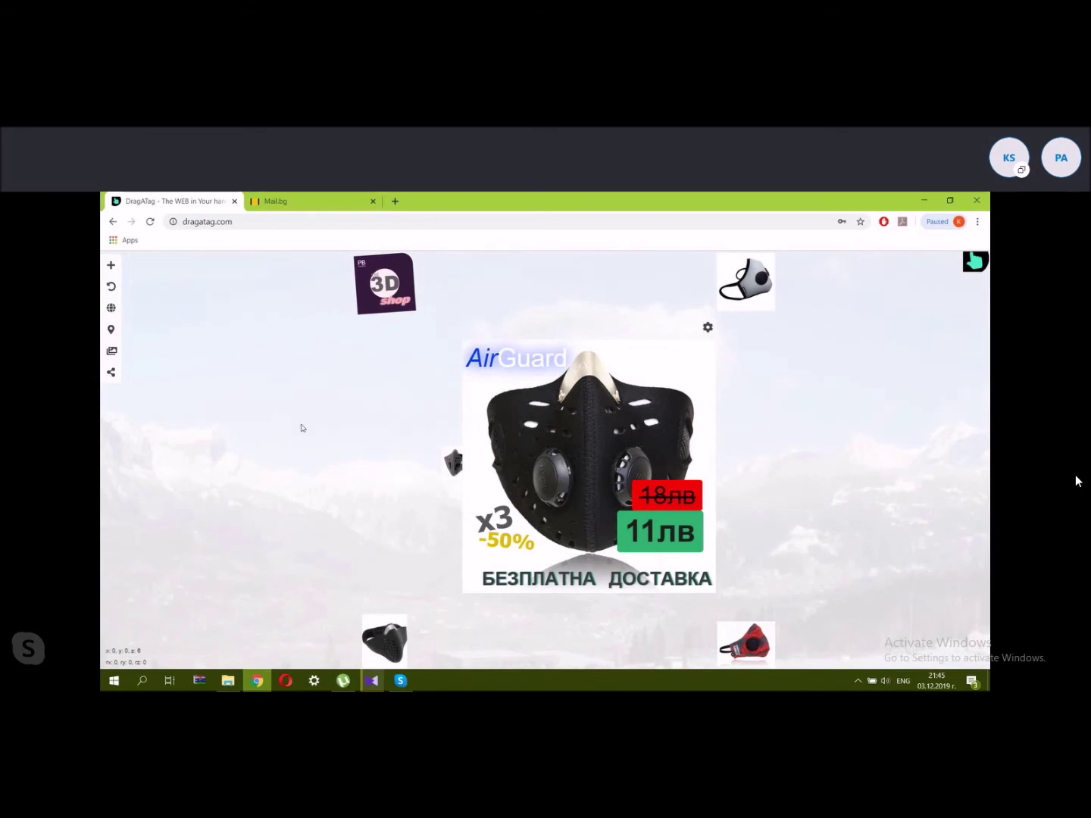
{"action": "left_click", "coordinate": [661, 510]}
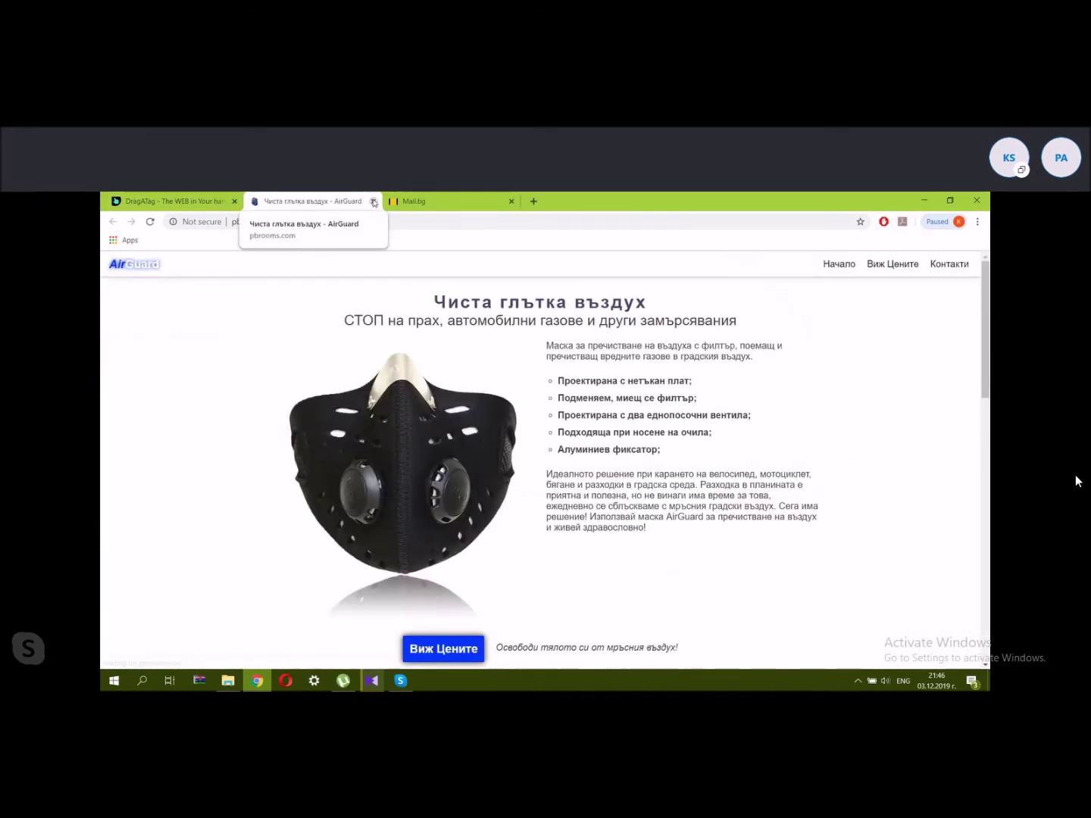
{"action": "left_click", "coordinate": [373, 201]}
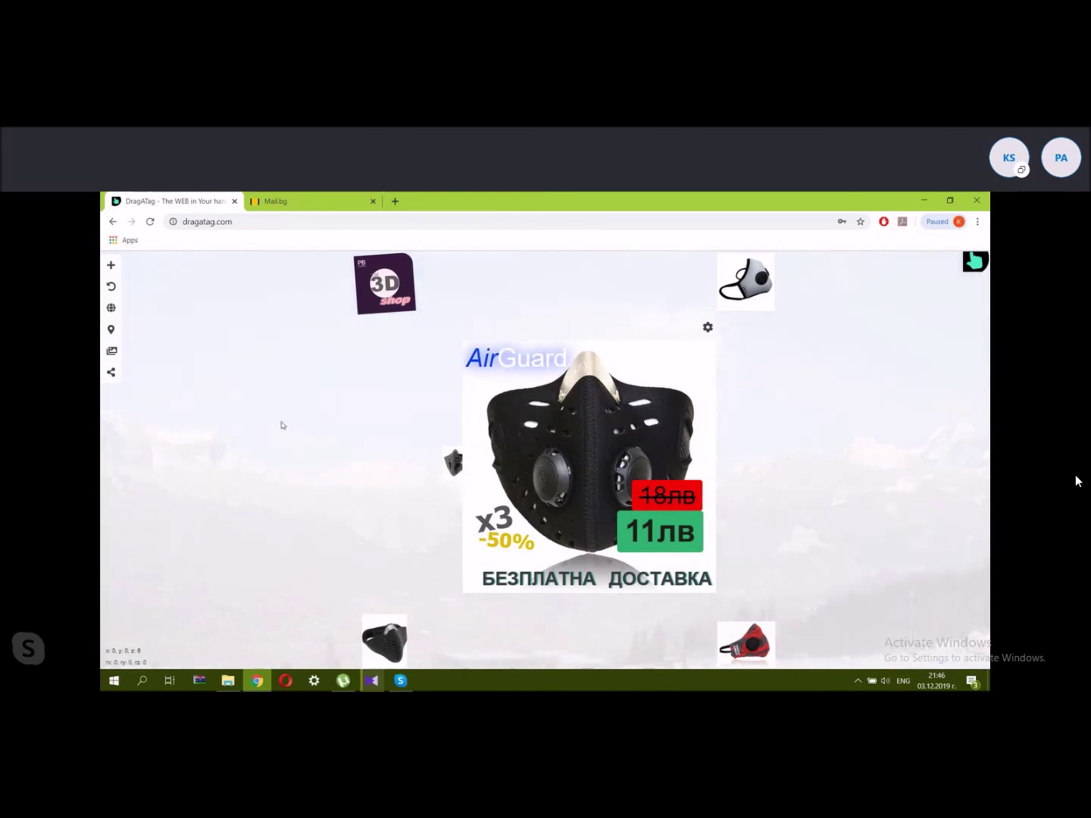
{"action": "left_click_drag", "start_coordinate": [292, 435], "coordinate": [486, 453]}
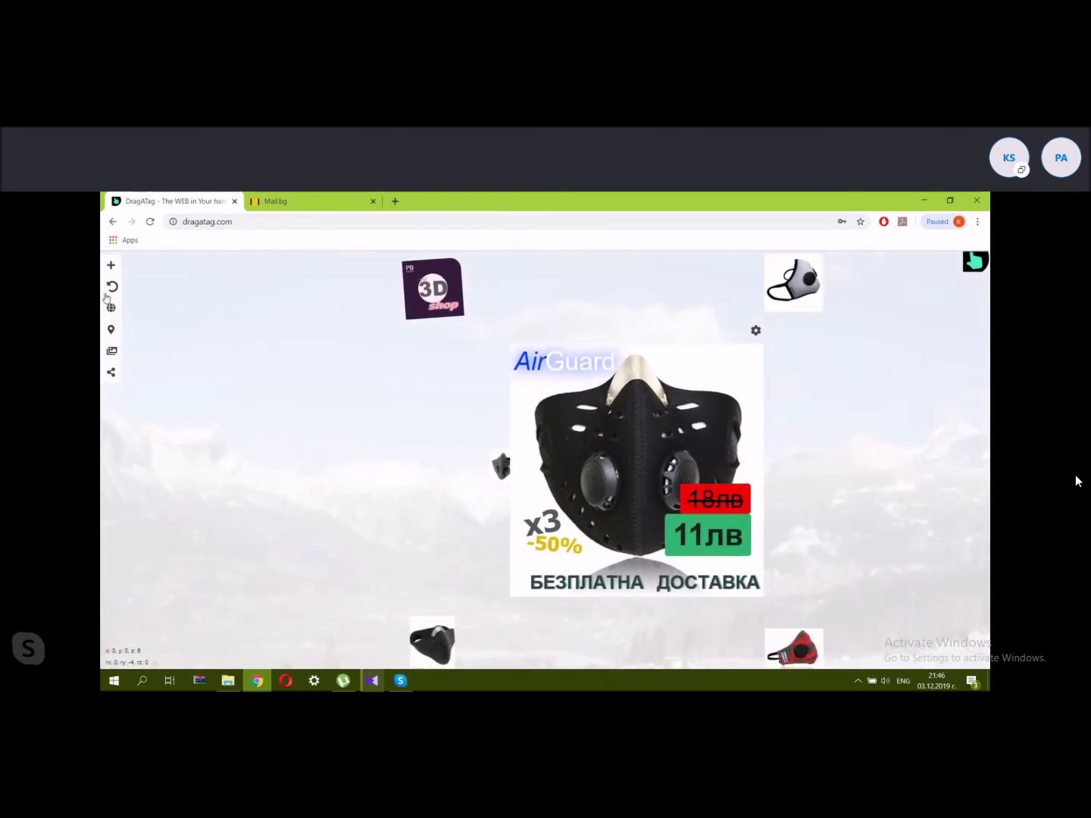
{"action": "left_click", "coordinate": [110, 286]}
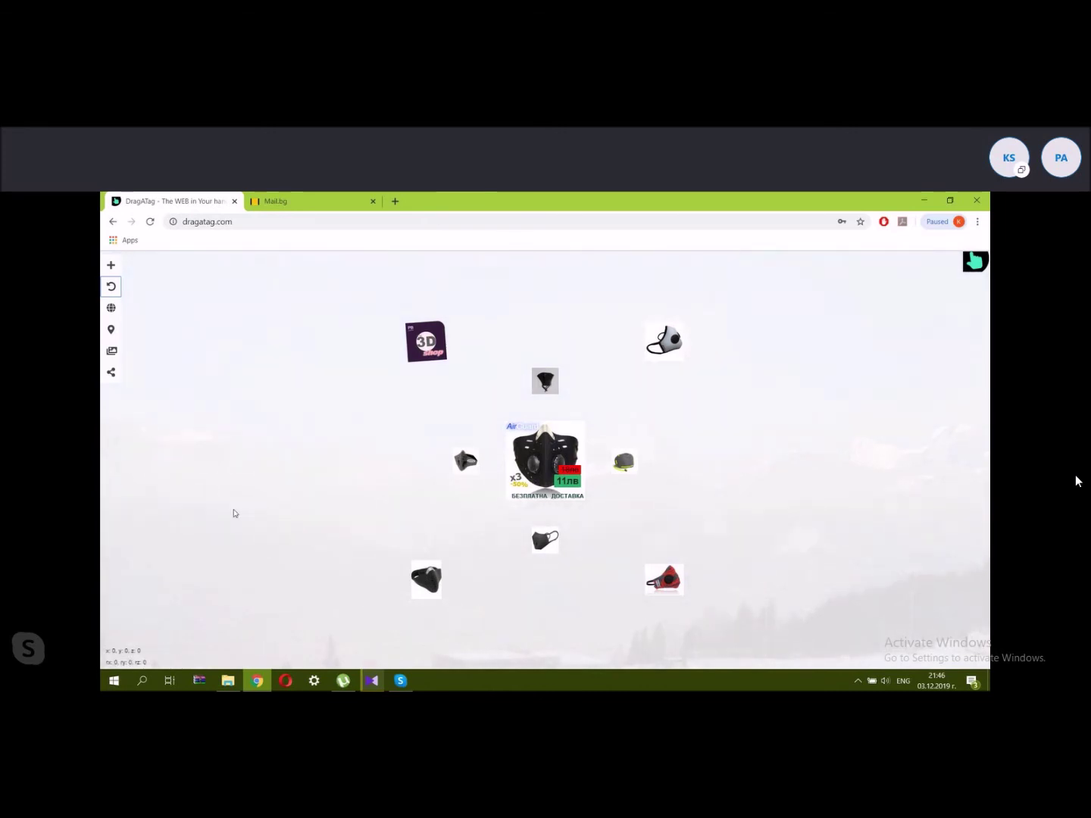
{"action": "left_click", "coordinate": [118, 294]}
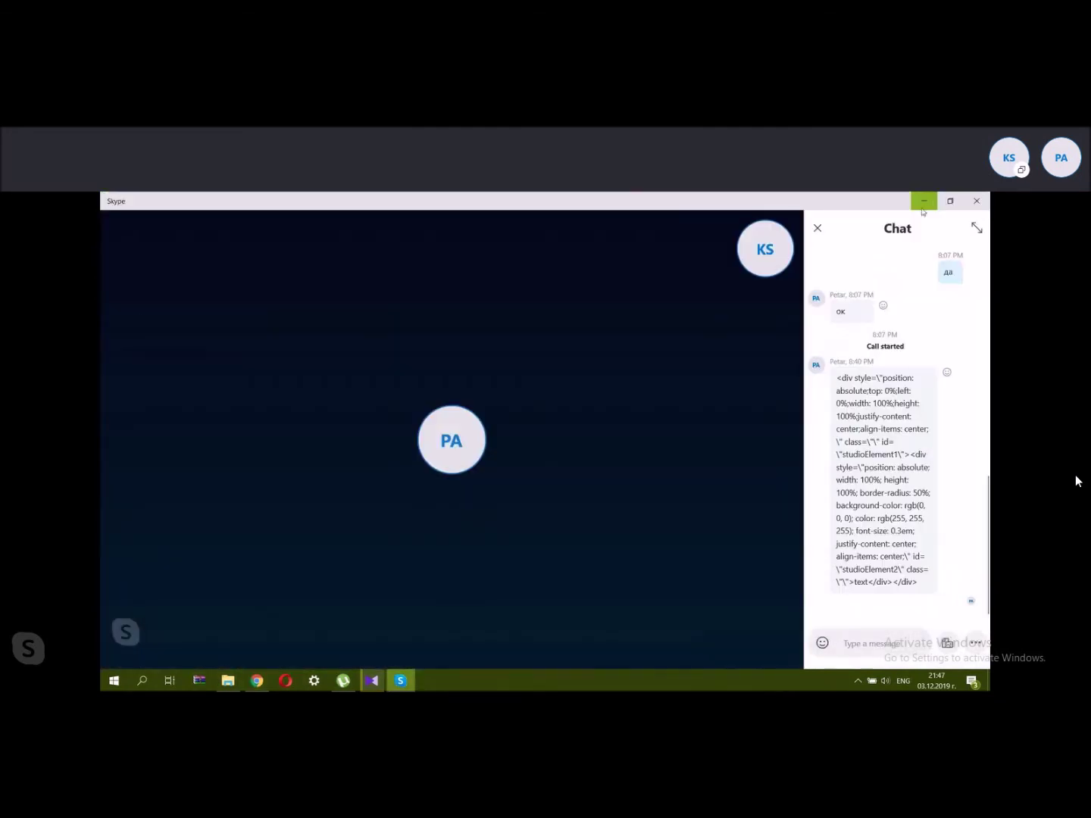
Minimise the Skype window and close the floating call window.
{"action": "left_click", "coordinate": [925, 200]}
{"action": "left_click", "coordinate": [924, 201]}
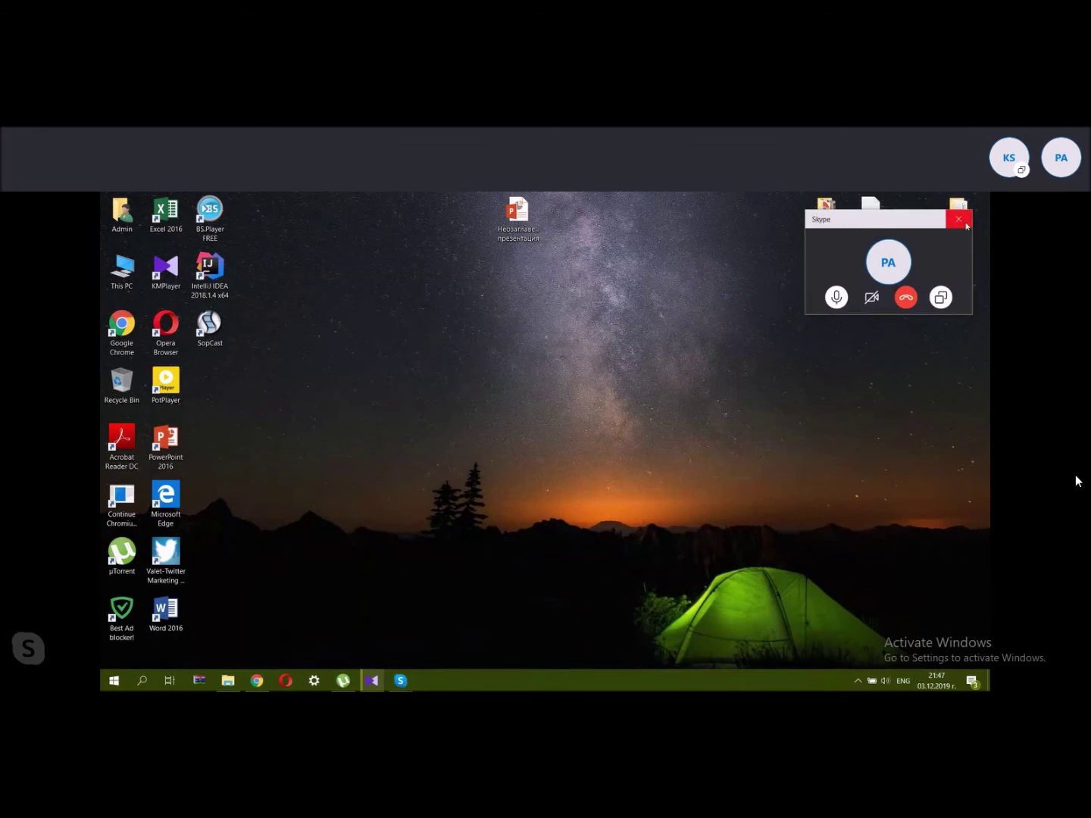
{"action": "left_click", "coordinate": [959, 219]}
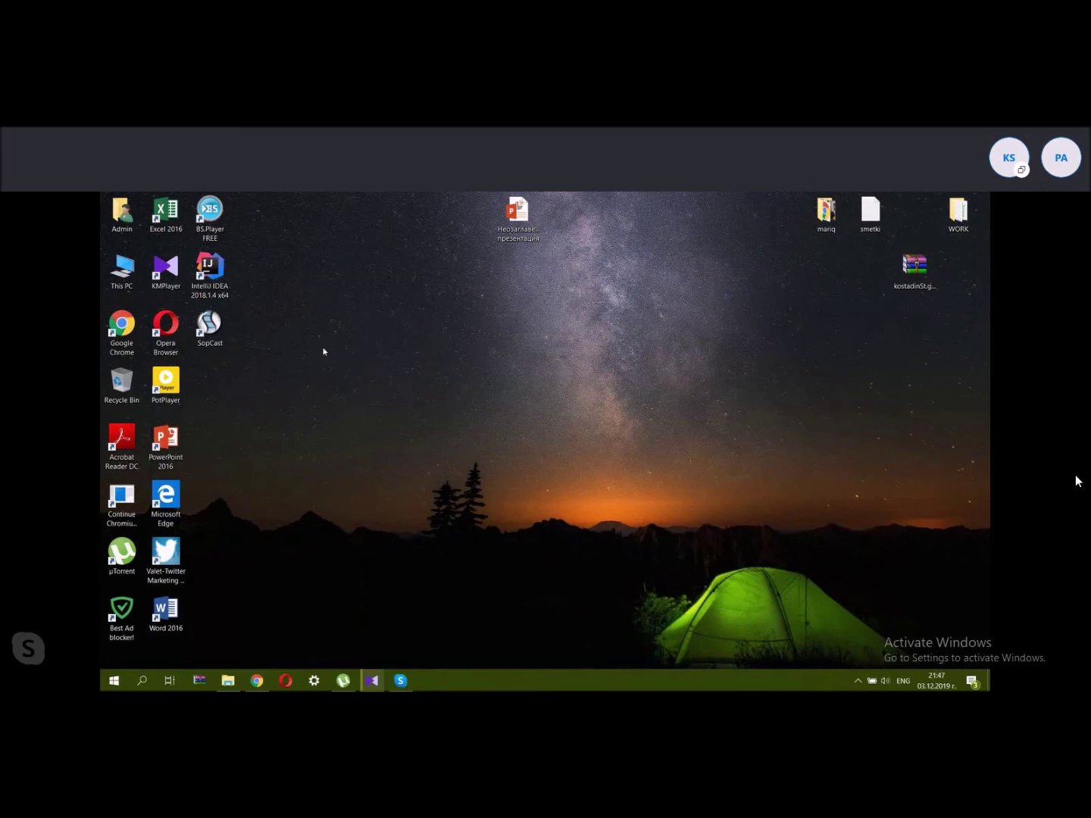
{"action": "mouse_move", "coordinate": [263, 681]}
{"action": "left_click", "coordinate": [257, 681]}
{"action": "left_click", "coordinate": [395, 200]}
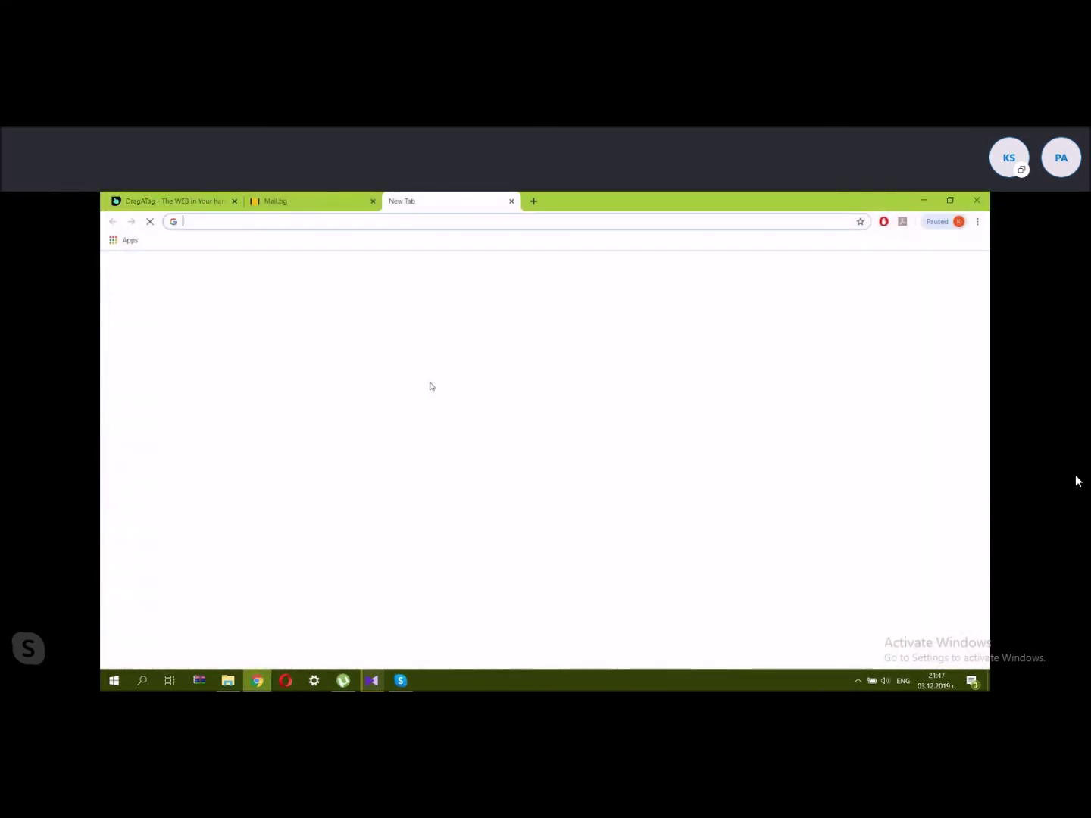
{"action": "left_click", "coordinate": [464, 429]}
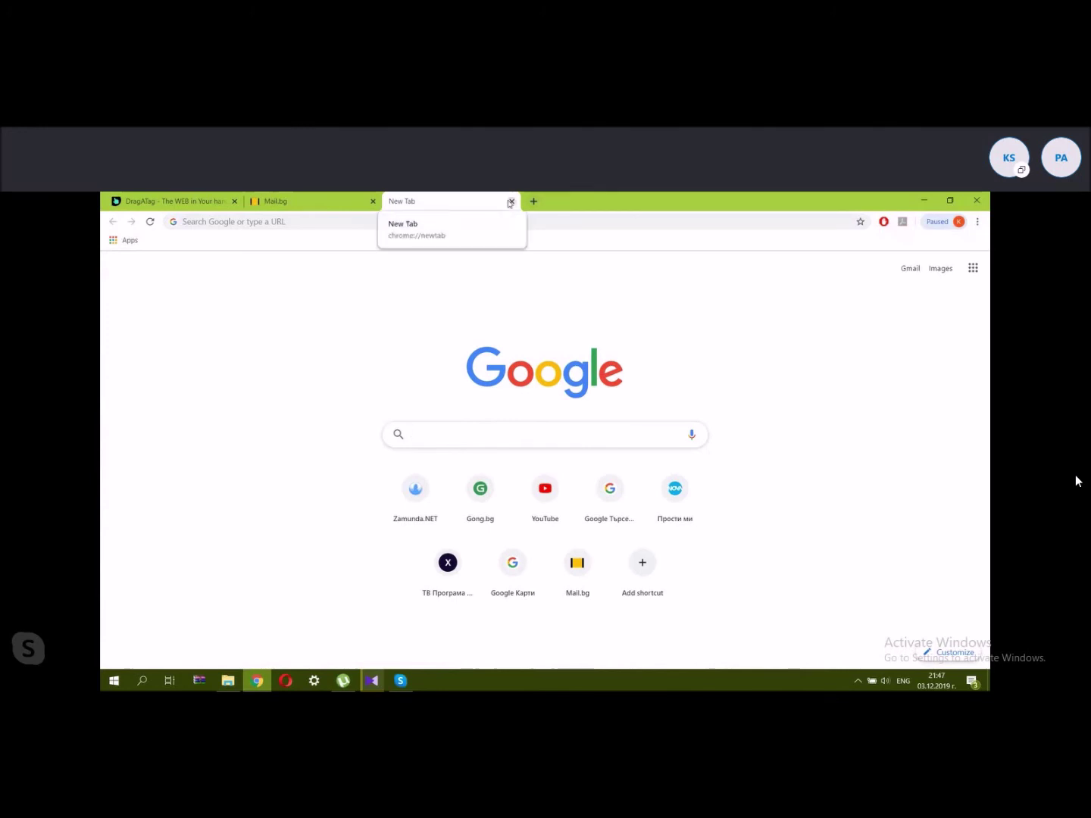
{"action": "left_click", "coordinate": [434, 426]}
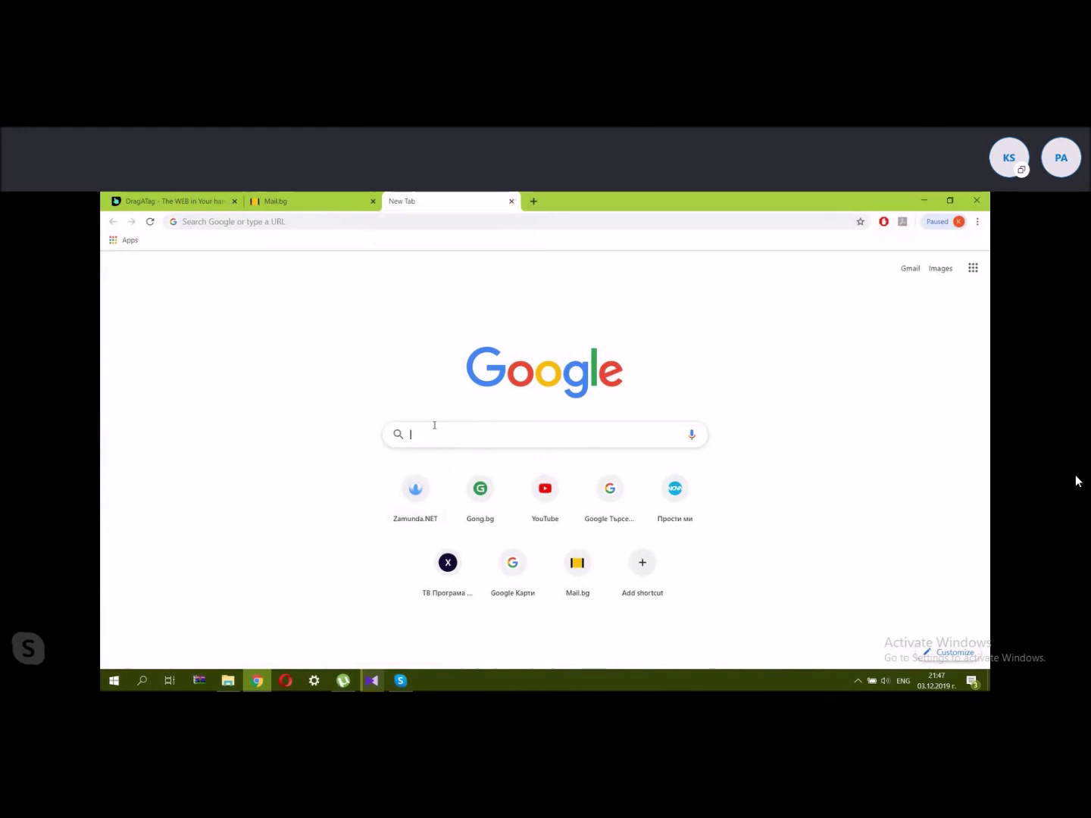
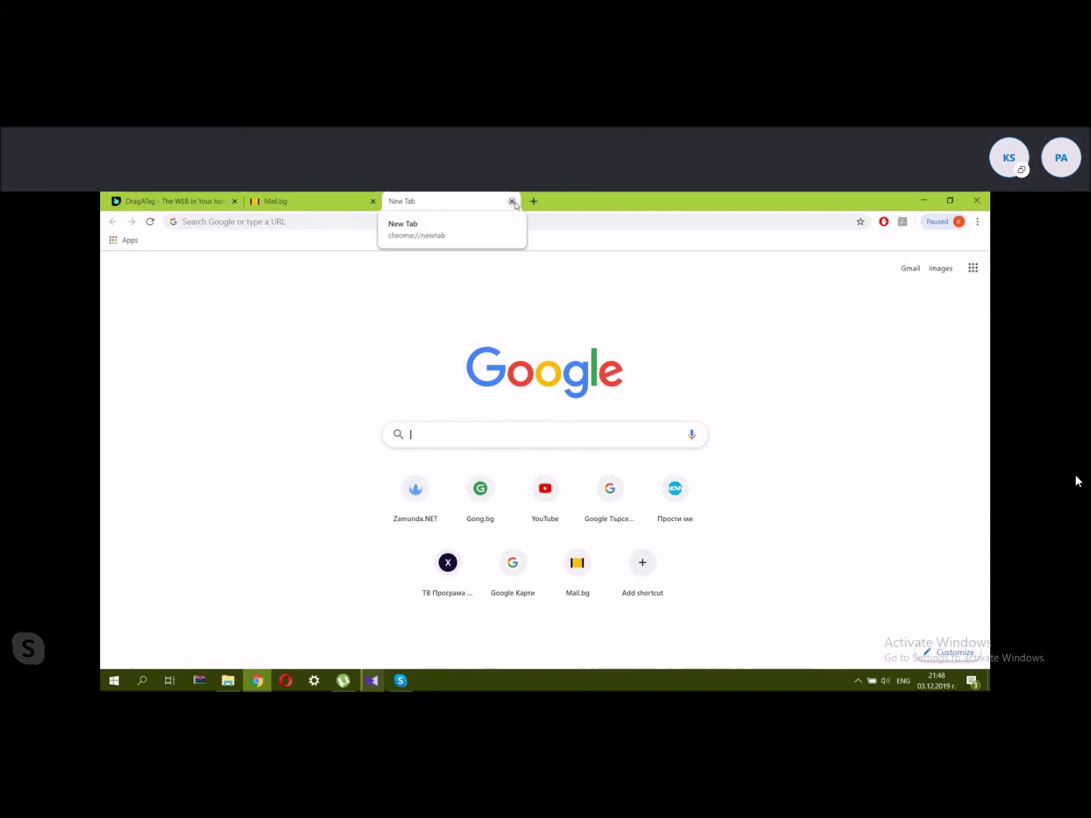
{"action": "left_click", "coordinate": [512, 201]}
{"action": "left_click", "coordinate": [922, 201]}
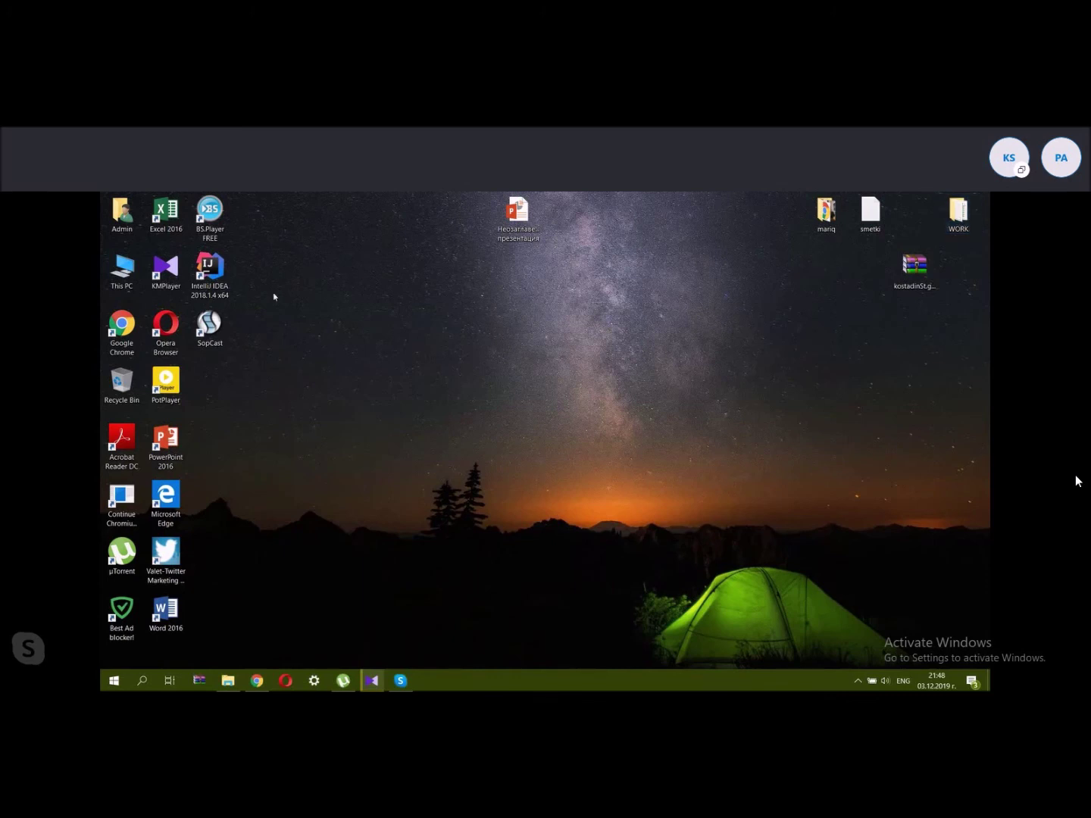
Look through the Pictures folder on This PC for an image file, and close the file window.
{"action": "double_click", "coordinate": [121, 269]}
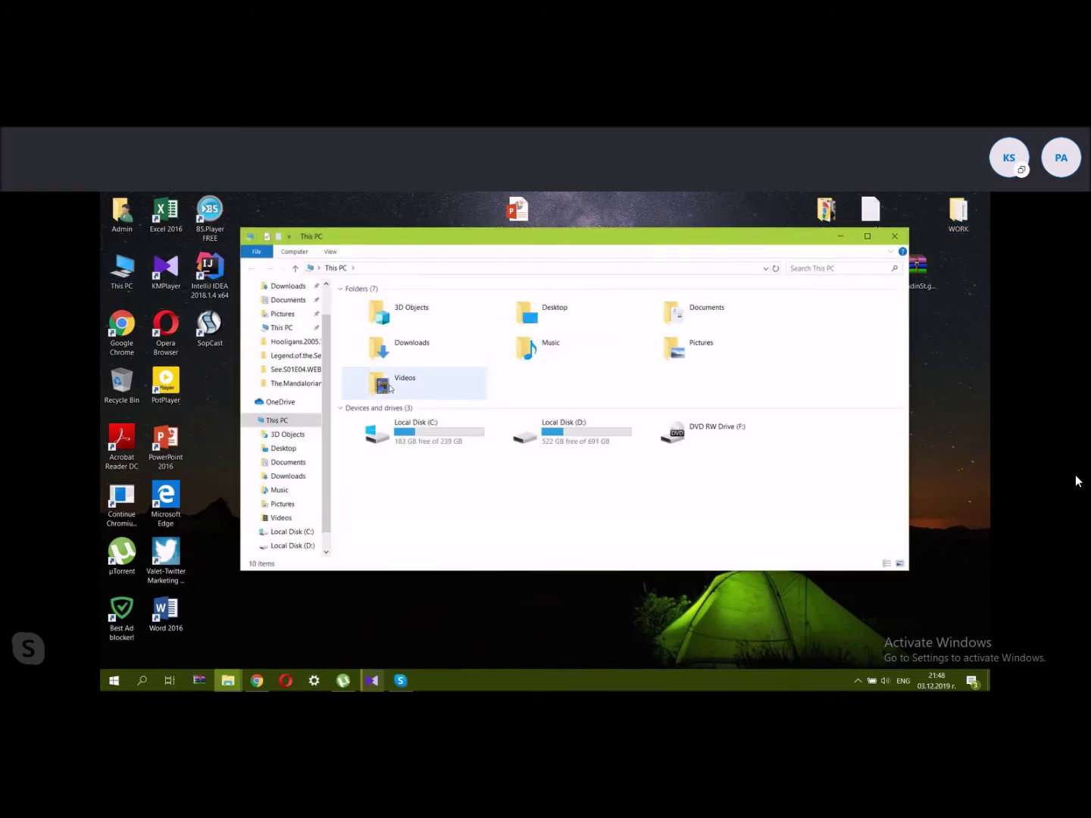
{"action": "double_click", "coordinate": [716, 354]}
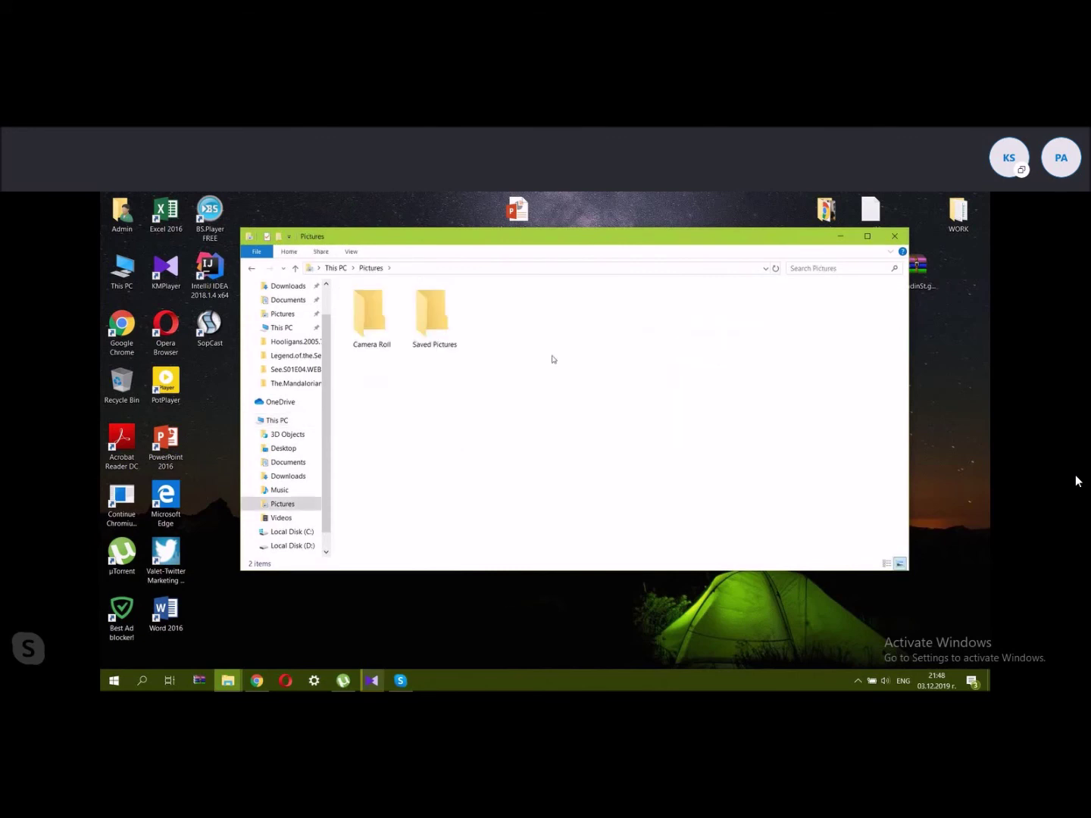
{"action": "key", "text": "alt+Left"}
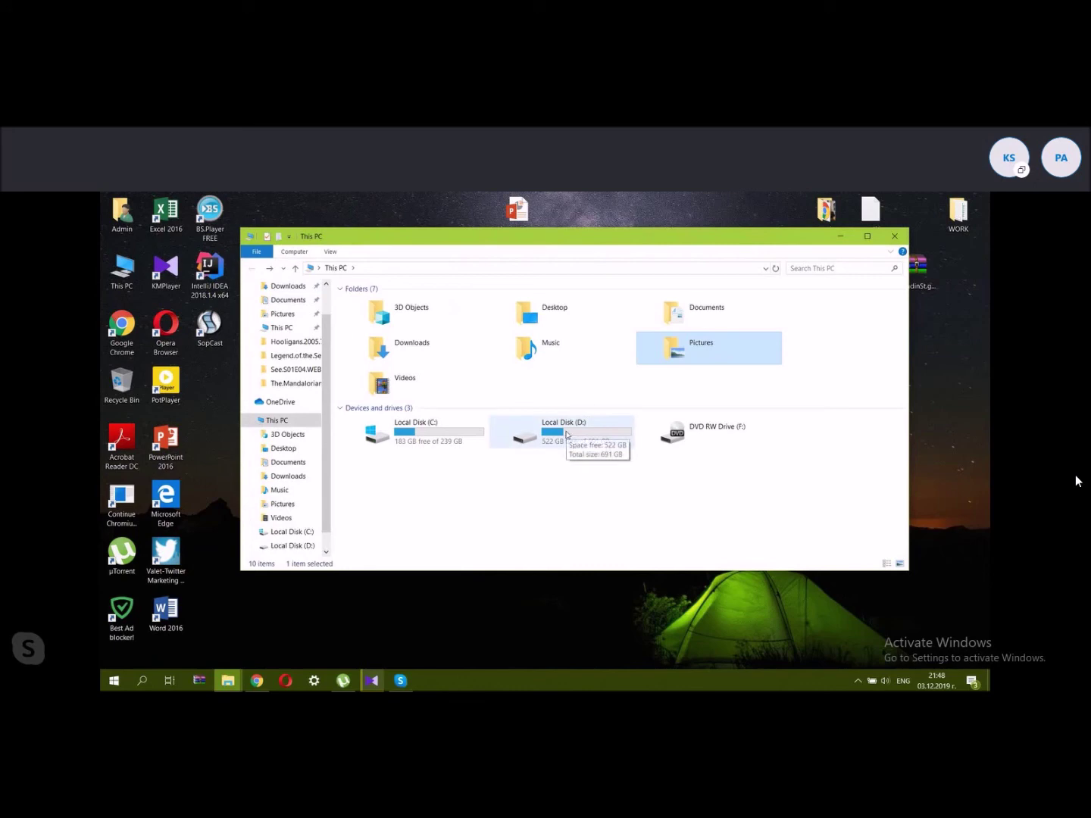
{"action": "left_click", "coordinate": [896, 234]}
Switch to Chrome, search Google for "people" in a new tab, and show the image results.
{"action": "left_click", "coordinate": [271, 681]}
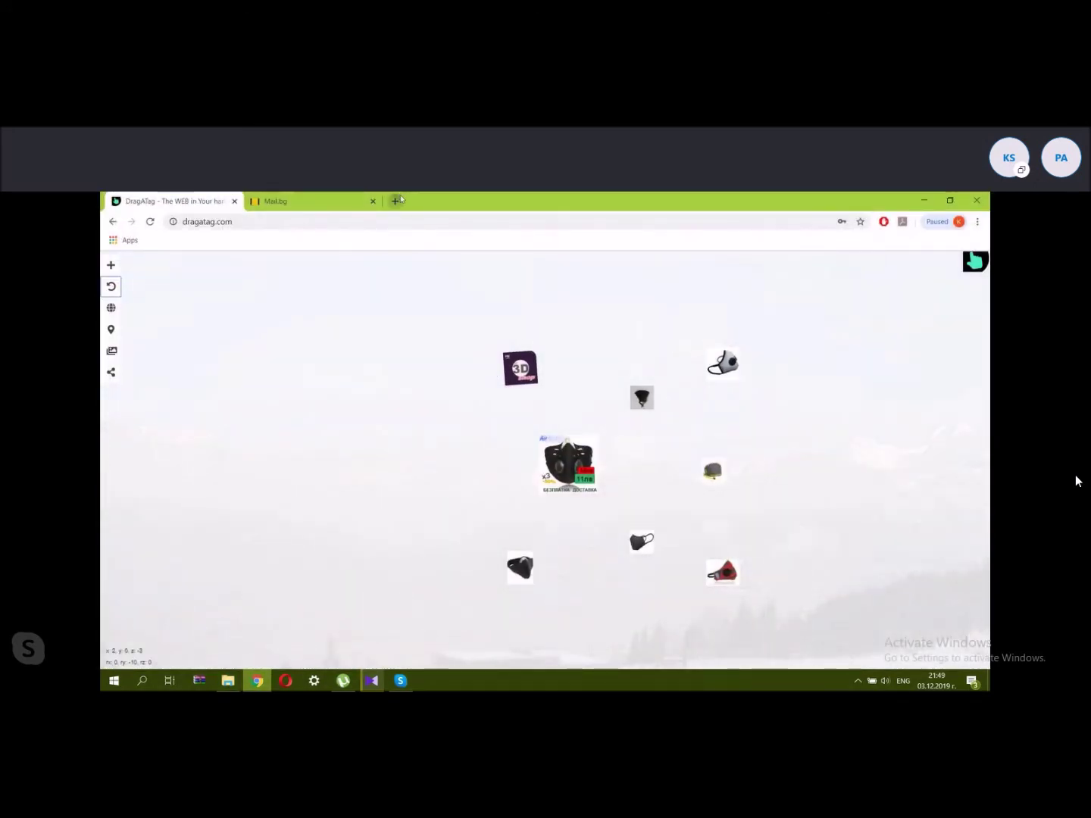
{"action": "left_click", "coordinate": [391, 201]}
{"action": "left_click", "coordinate": [441, 438]}
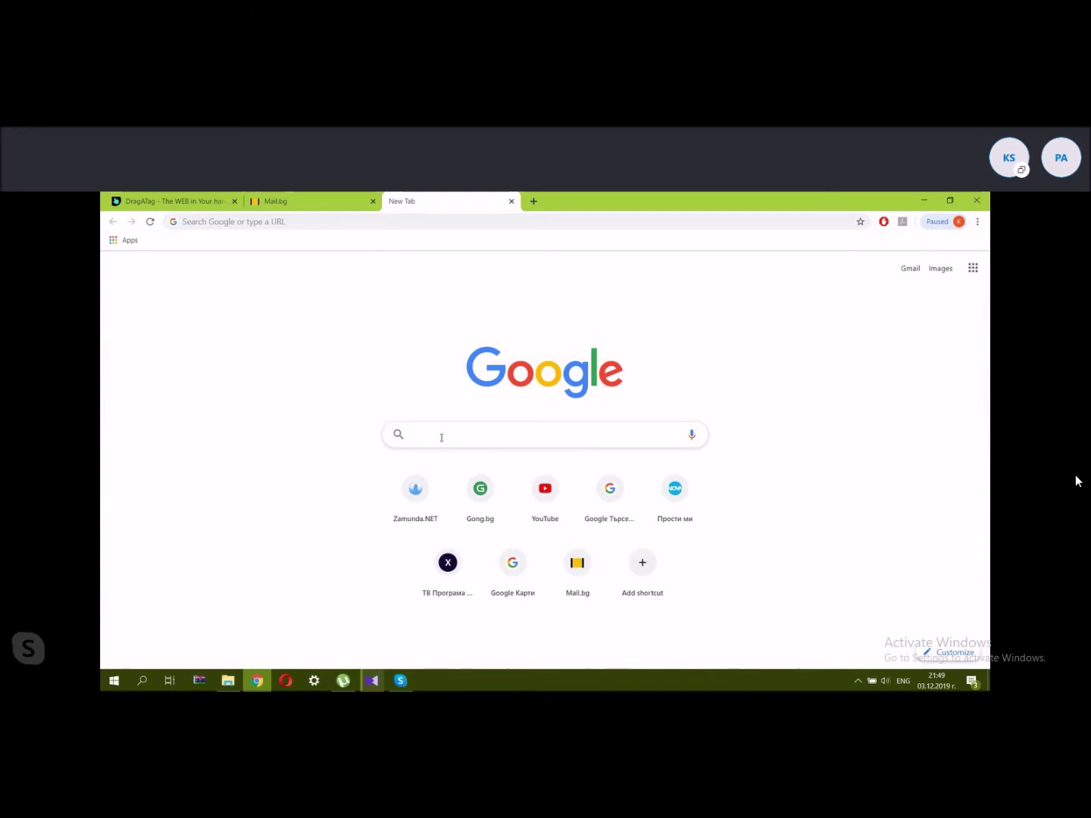
{"action": "type", "text": "p"}
{"action": "key", "text": "BackSpace"}
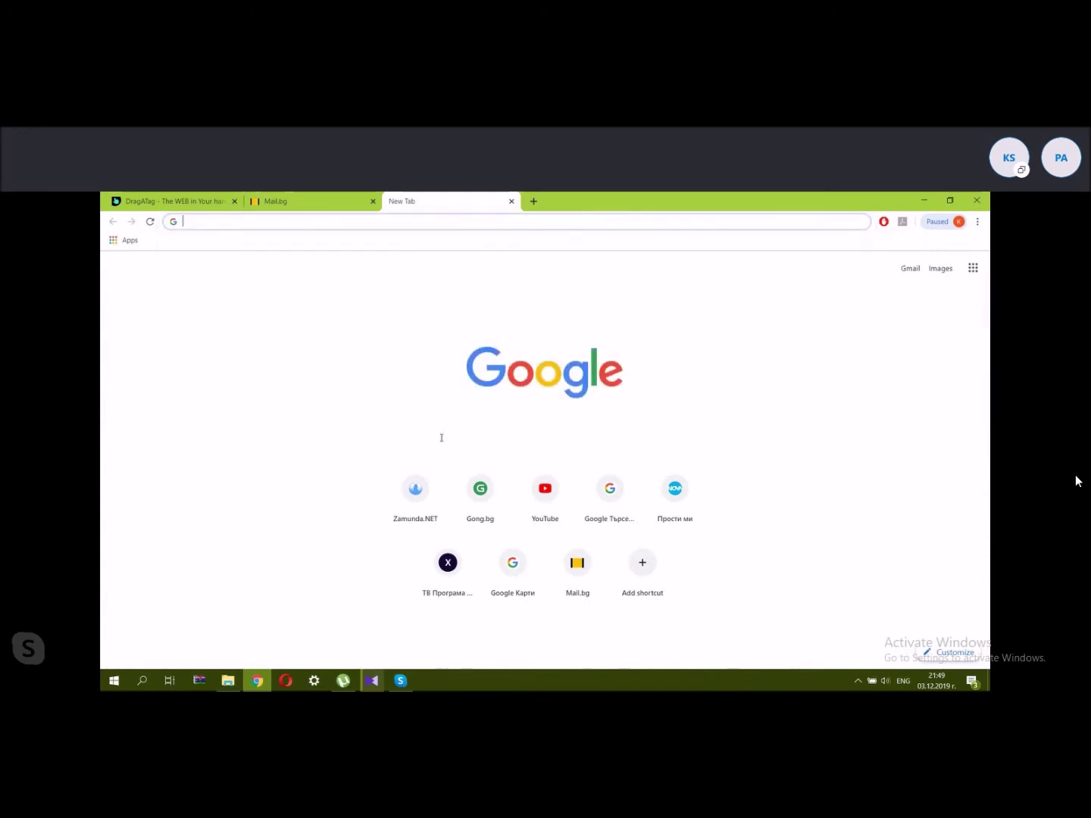
{"action": "type", "text": "peo"}
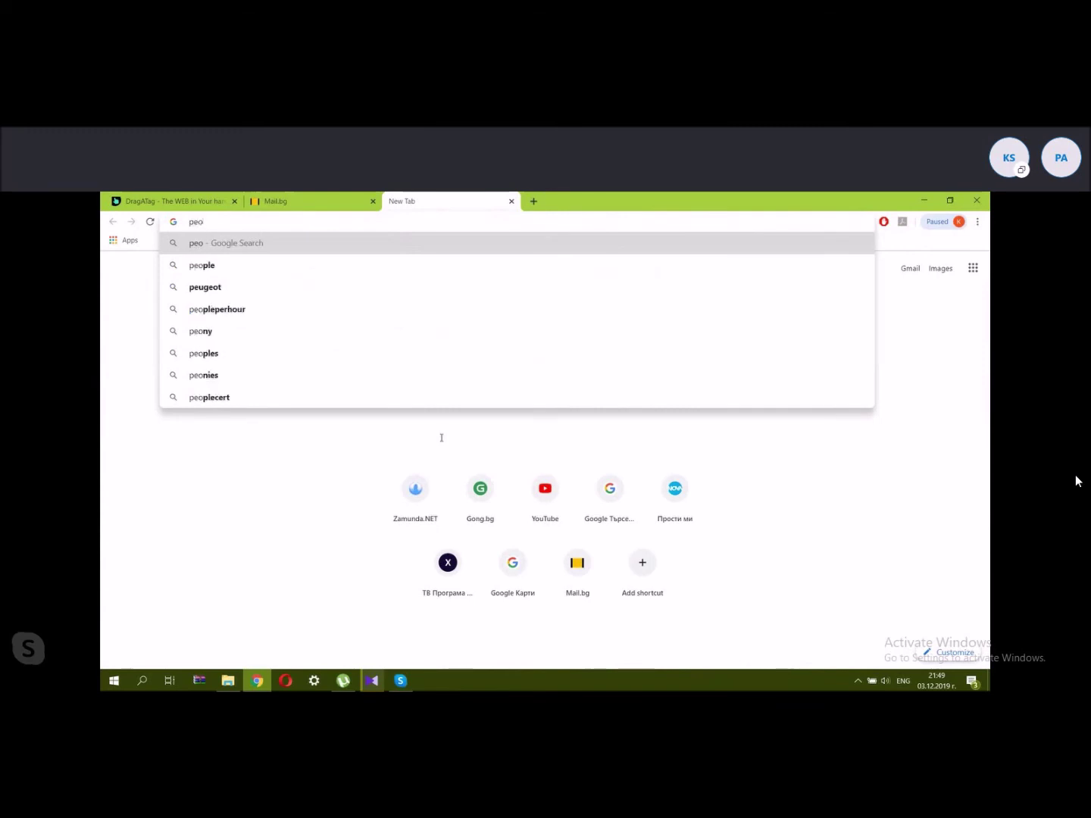
{"action": "key", "text": "Down"}
{"action": "key", "text": "Return"}
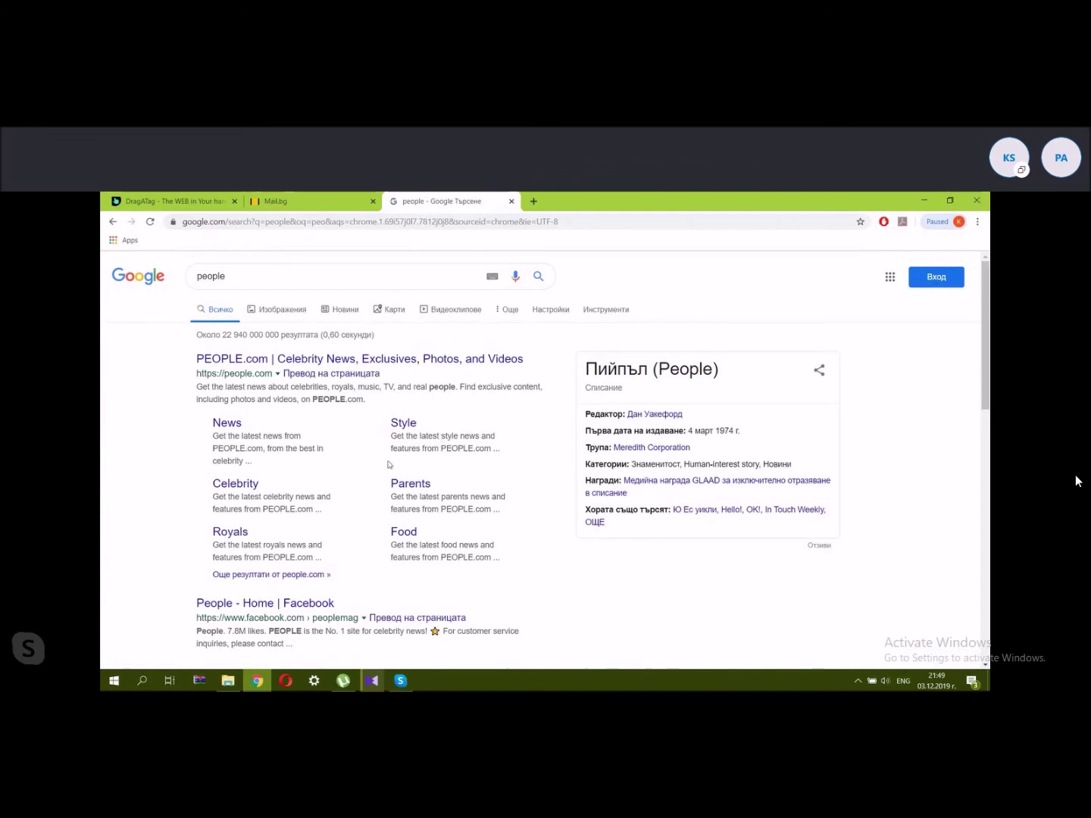
{"action": "left_click", "coordinate": [281, 310]}
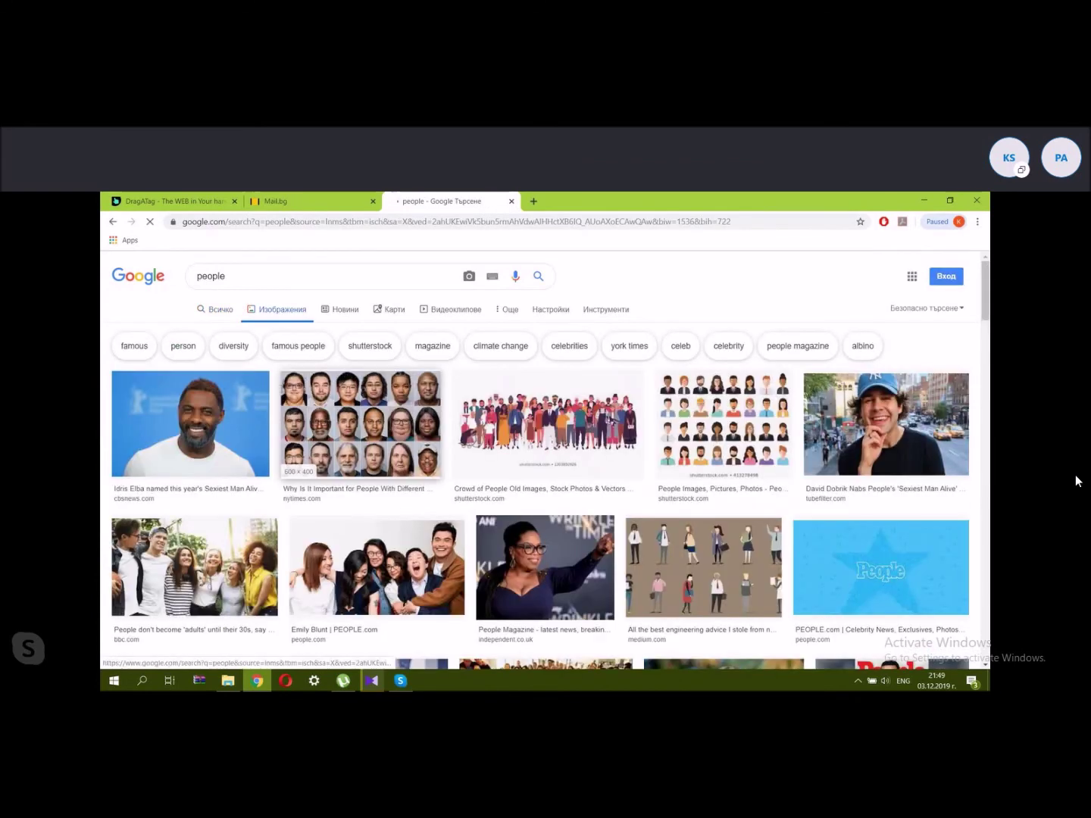
Open the first portrait in the image results and save it to the Desktop as a JPEG image named "download".
{"action": "left_click", "coordinate": [212, 477]}
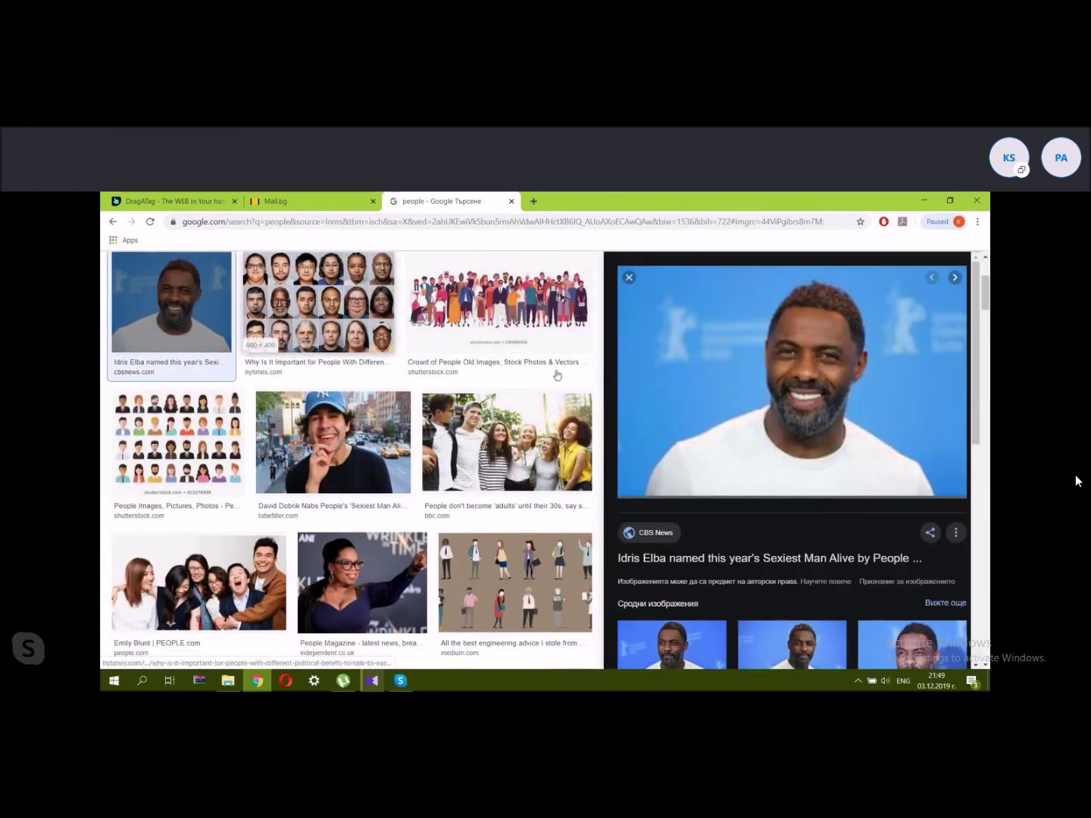
{"action": "right_click", "coordinate": [778, 379]}
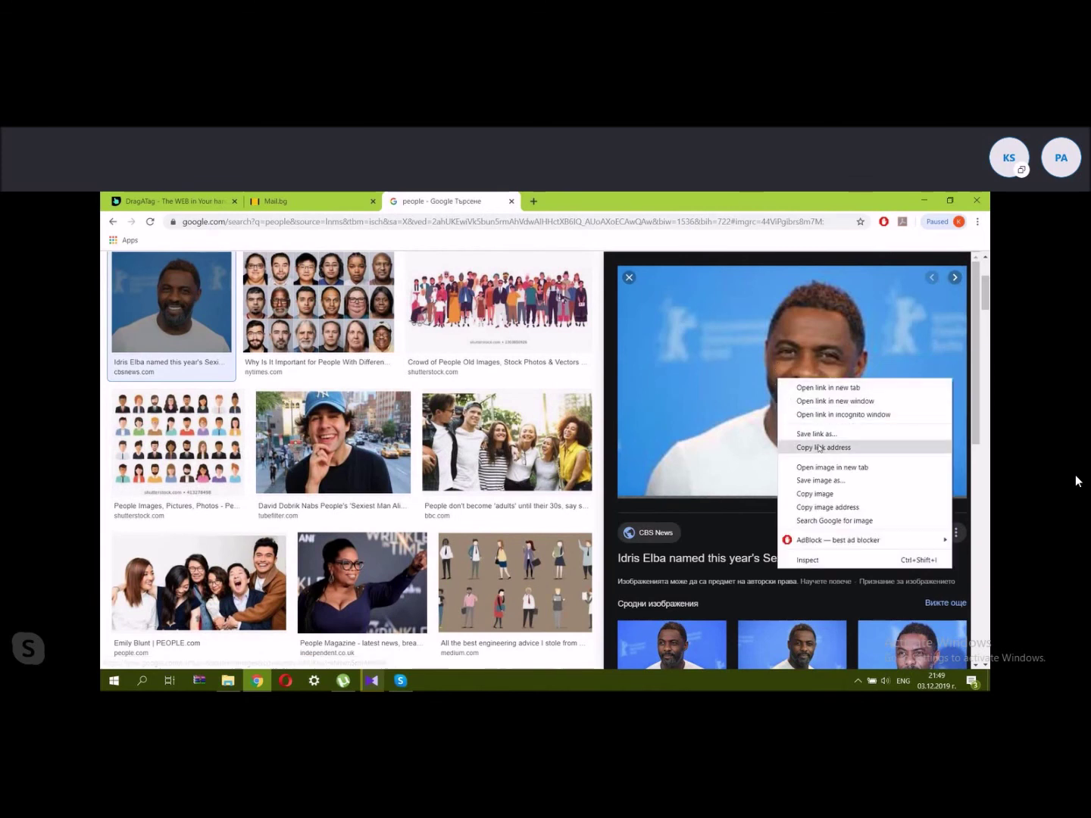
{"action": "left_click", "coordinate": [833, 438]}
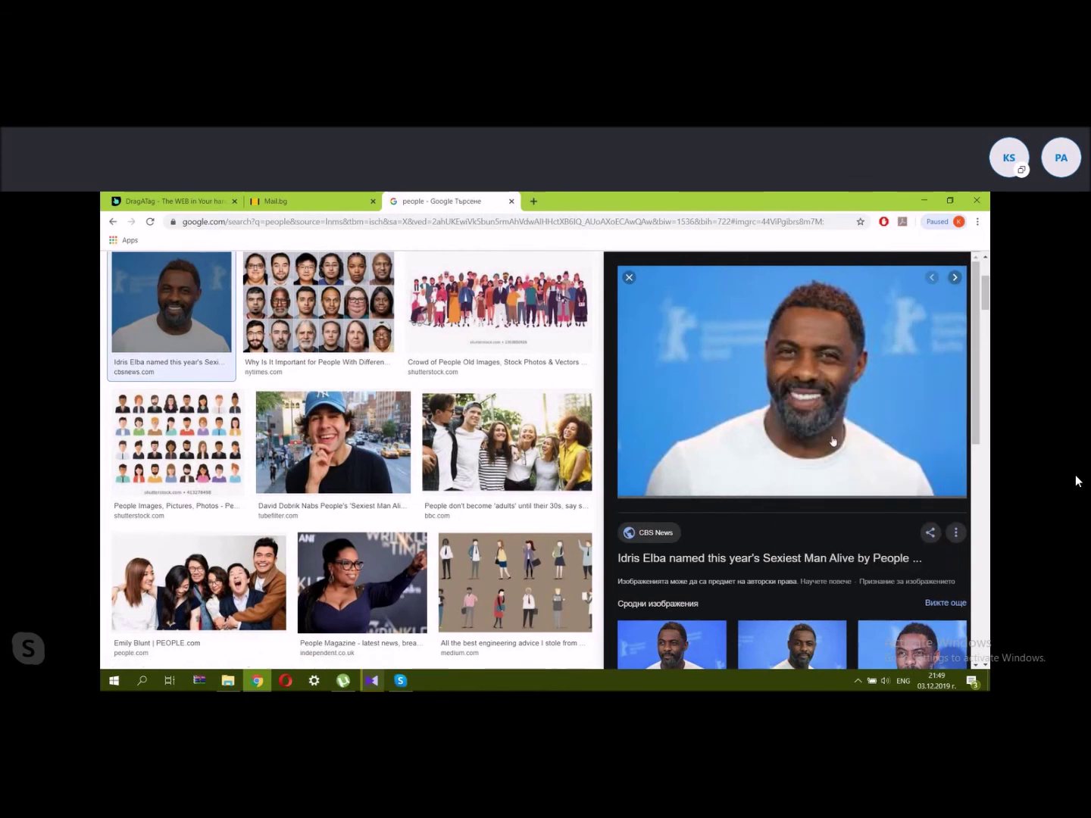
{"action": "right_click", "coordinate": [801, 380]}
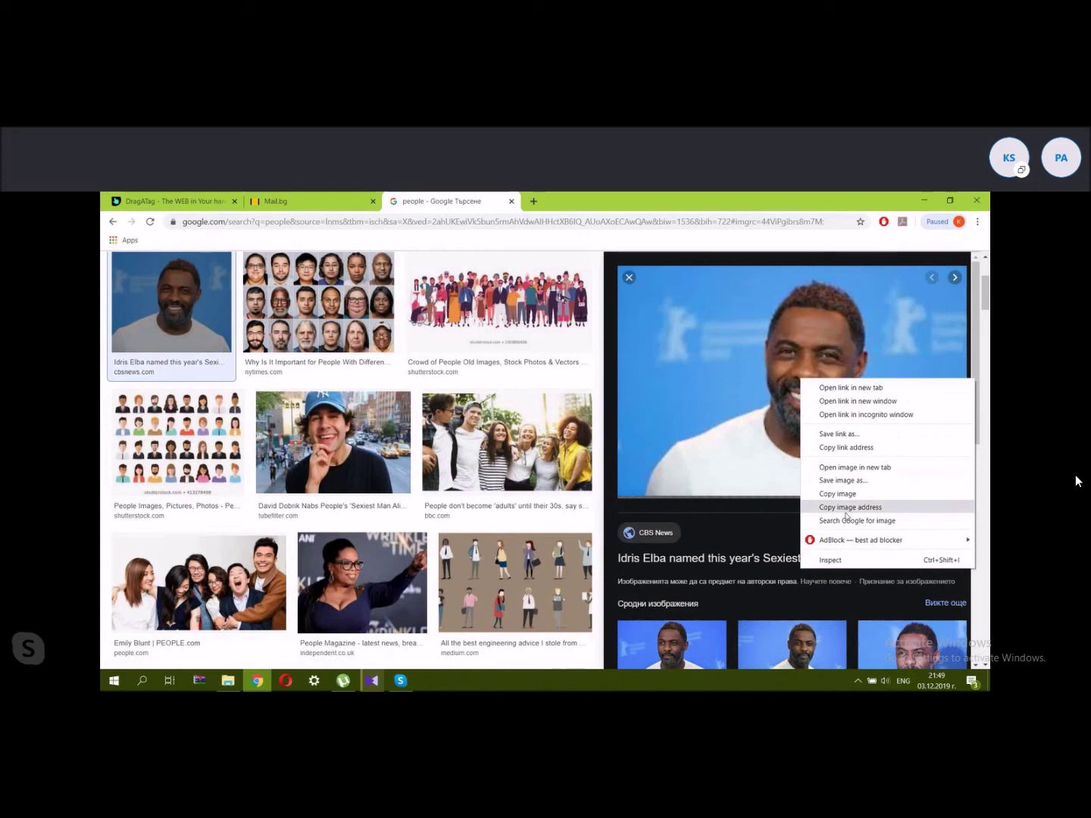
{"action": "left_click", "coordinate": [843, 481]}
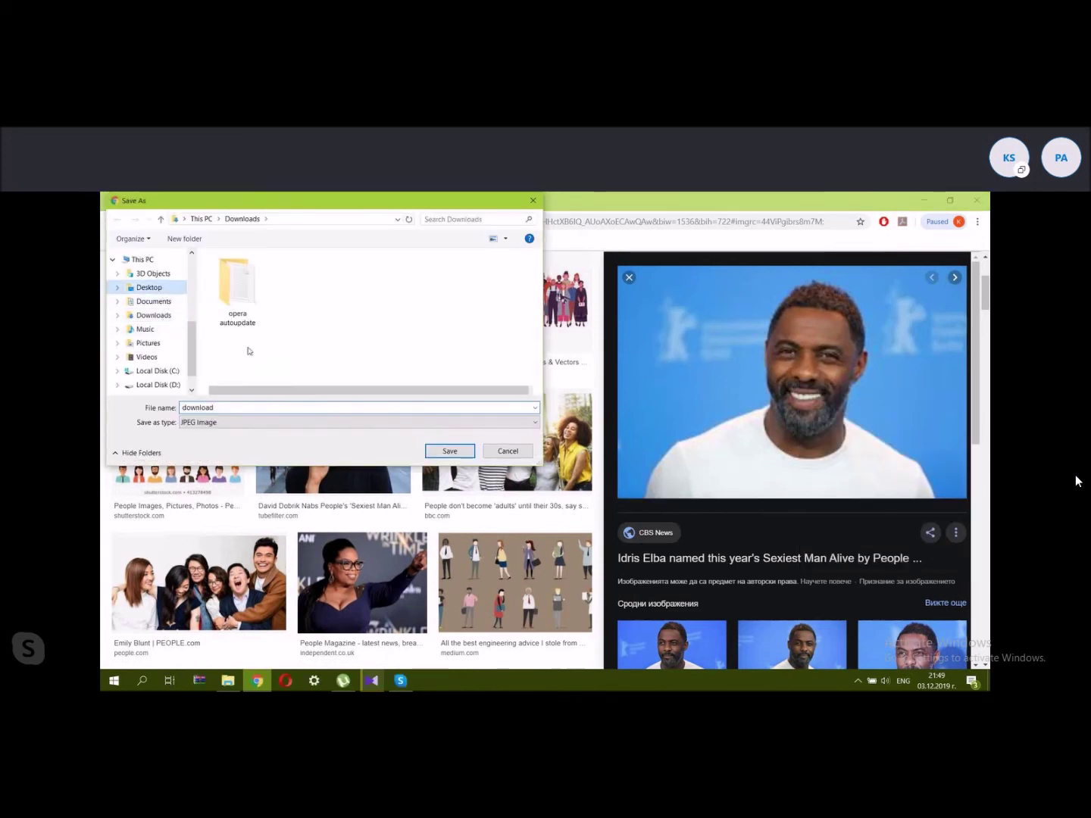
{"action": "left_click", "coordinate": [450, 453]}
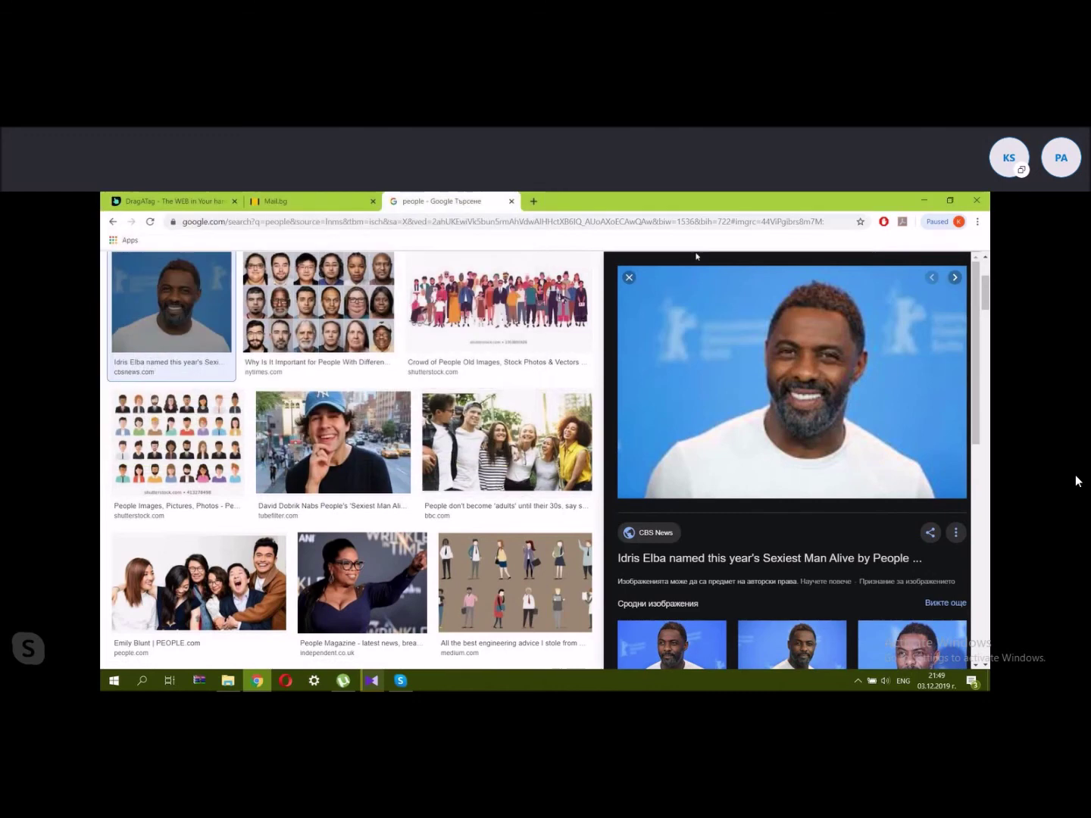
Save an HTML document named "download" to the Desktop.
{"action": "key", "text": "ctrl+s"}
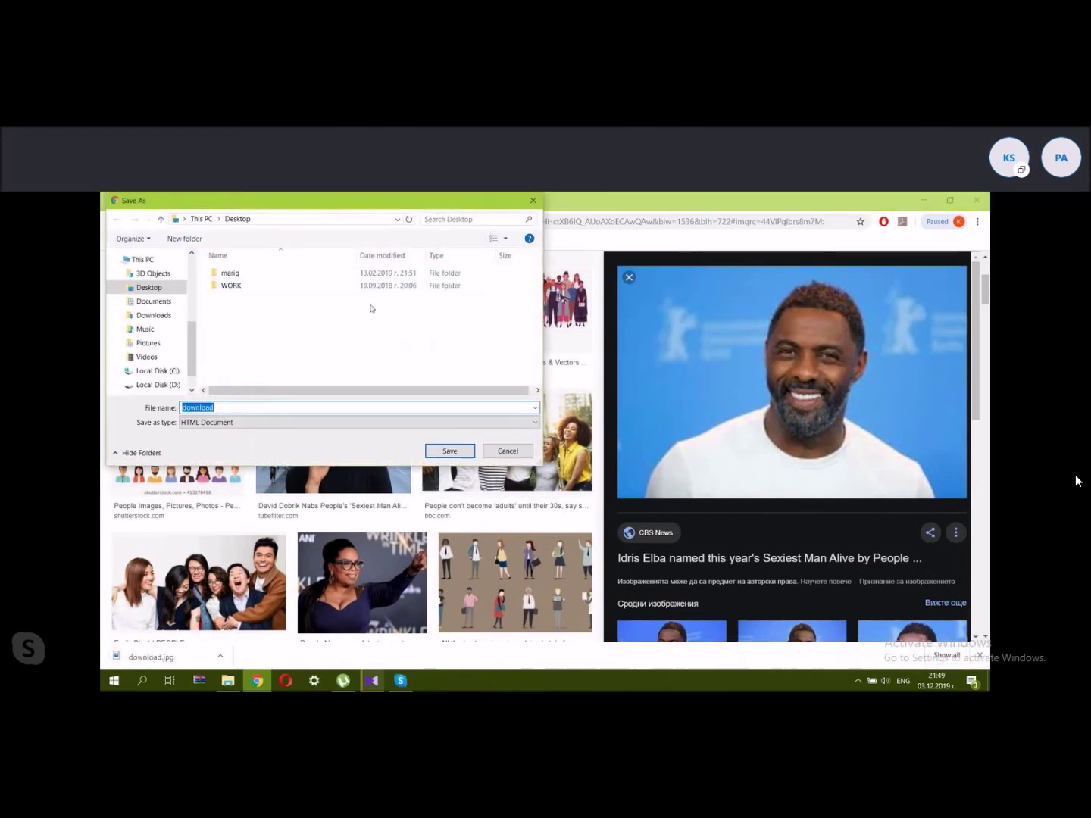
{"action": "left_click", "coordinate": [158, 292]}
{"action": "left_click", "coordinate": [448, 451]}
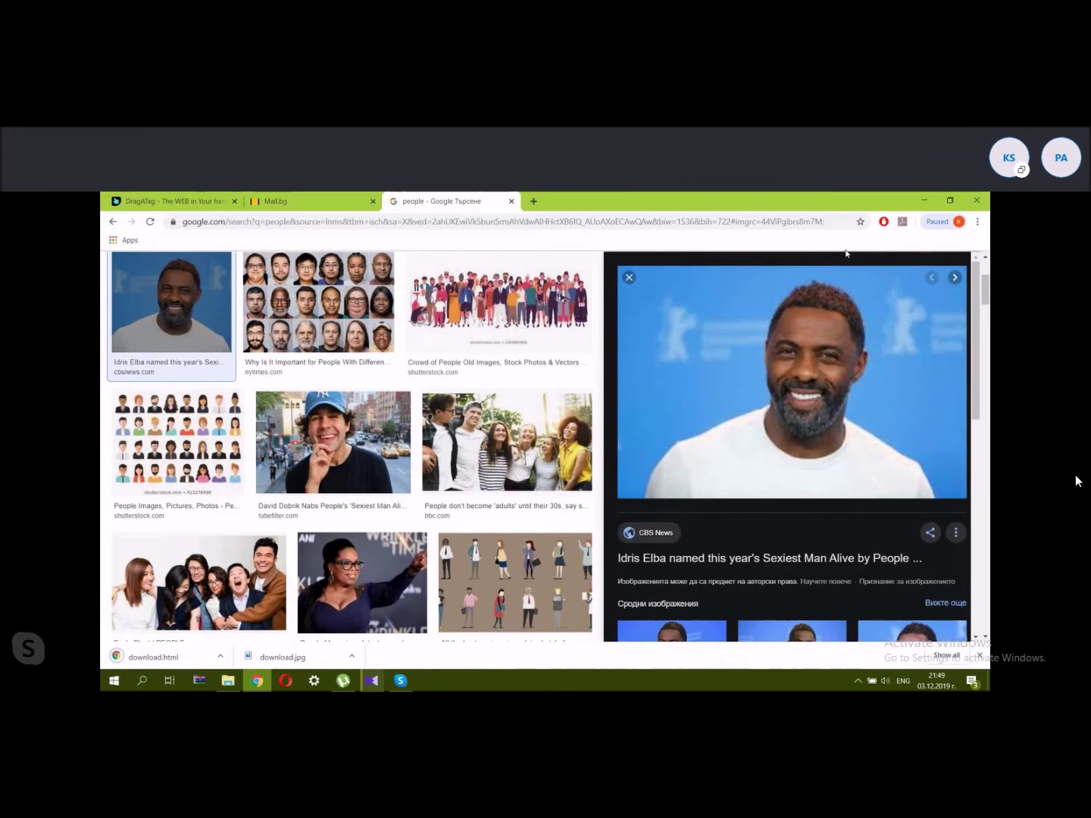
Minimise the browser, move the downloaded HTML file to the Recycle Bin, and close the Photos window.
{"action": "left_click", "coordinate": [924, 202]}
{"action": "left_click_drag", "start_coordinate": [212, 439], "coordinate": [122, 395]}
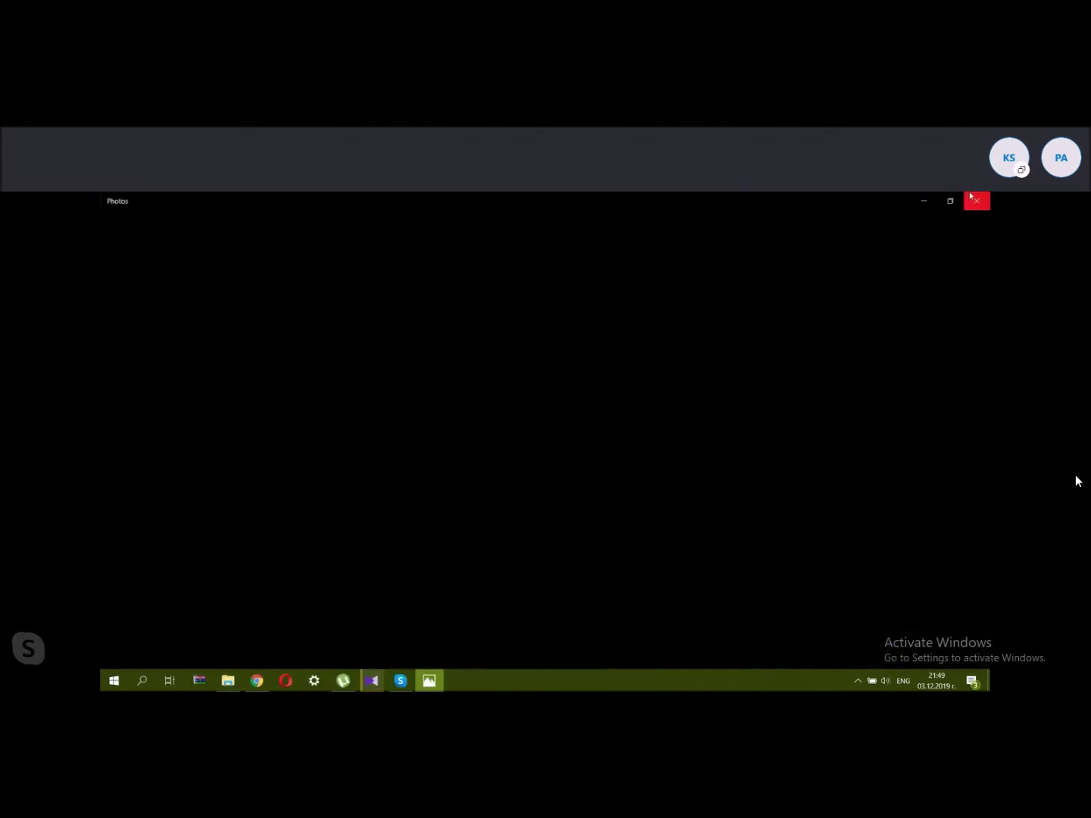
{"action": "left_click", "coordinate": [977, 201]}
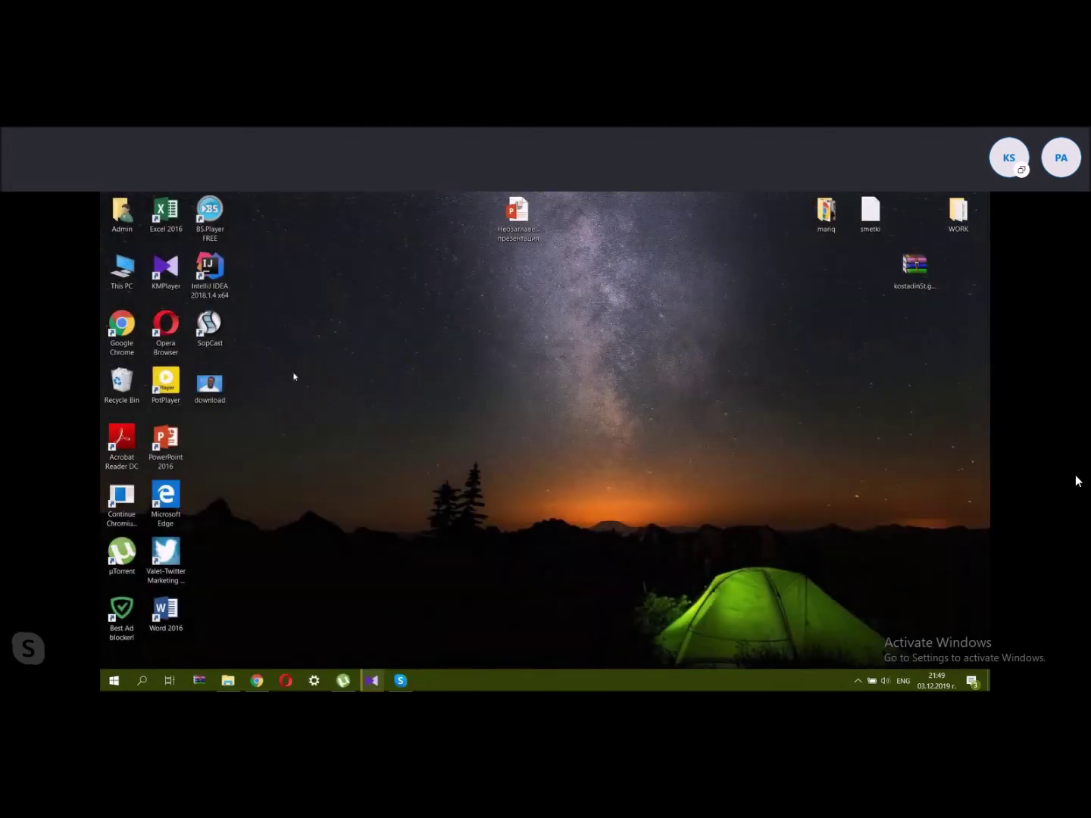
Open the properties of the download image on the desktop to check its file type and size.
{"action": "right_click", "coordinate": [213, 403]}
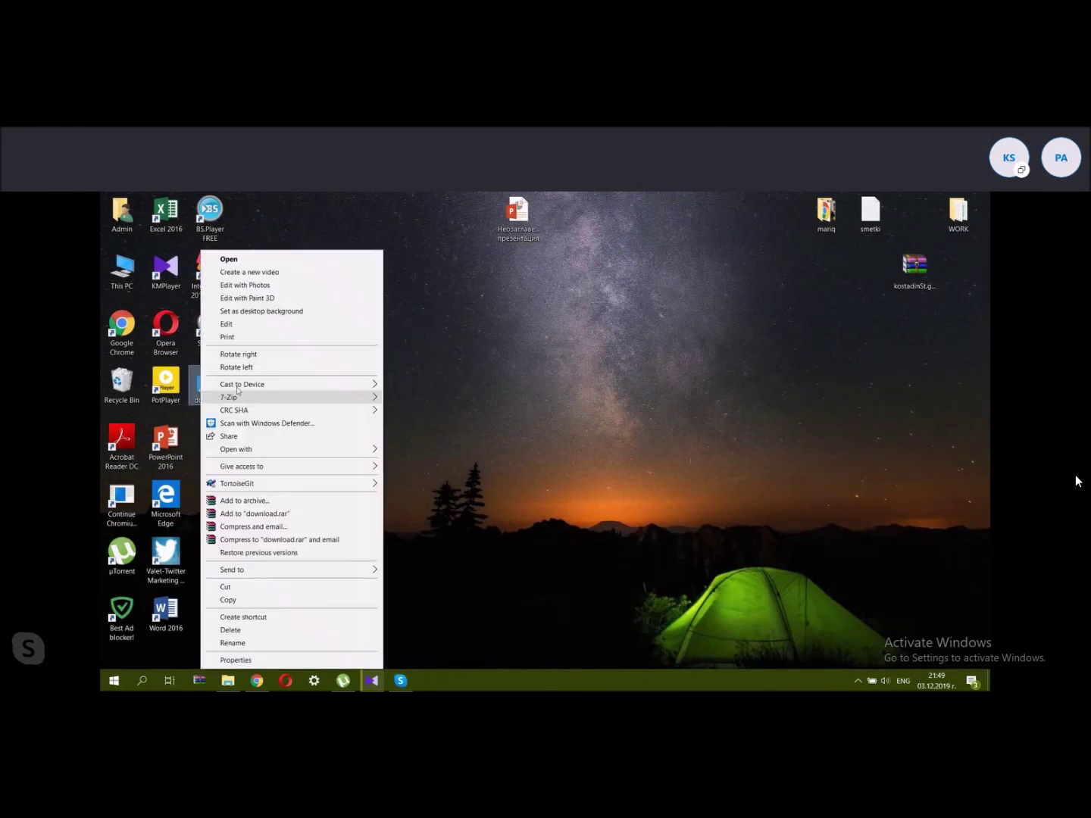
{"action": "left_click", "coordinate": [498, 408]}
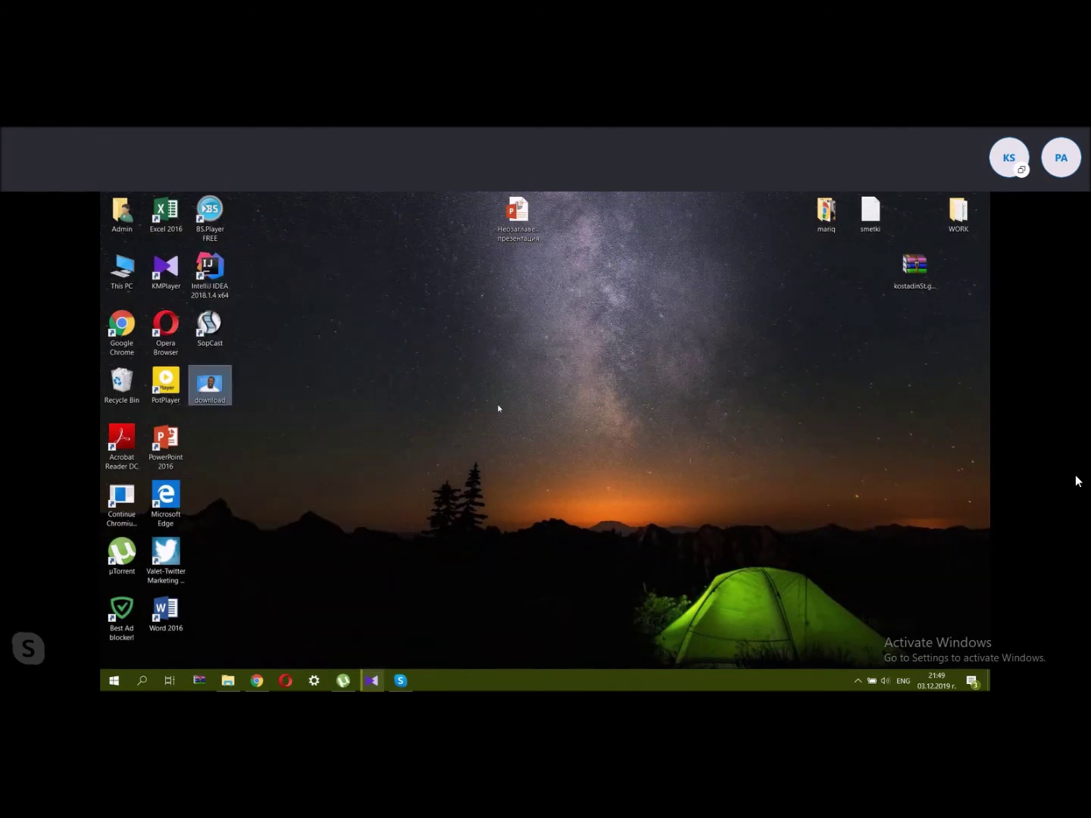
{"action": "right_click", "coordinate": [216, 388]}
{"action": "left_click", "coordinate": [267, 661]}
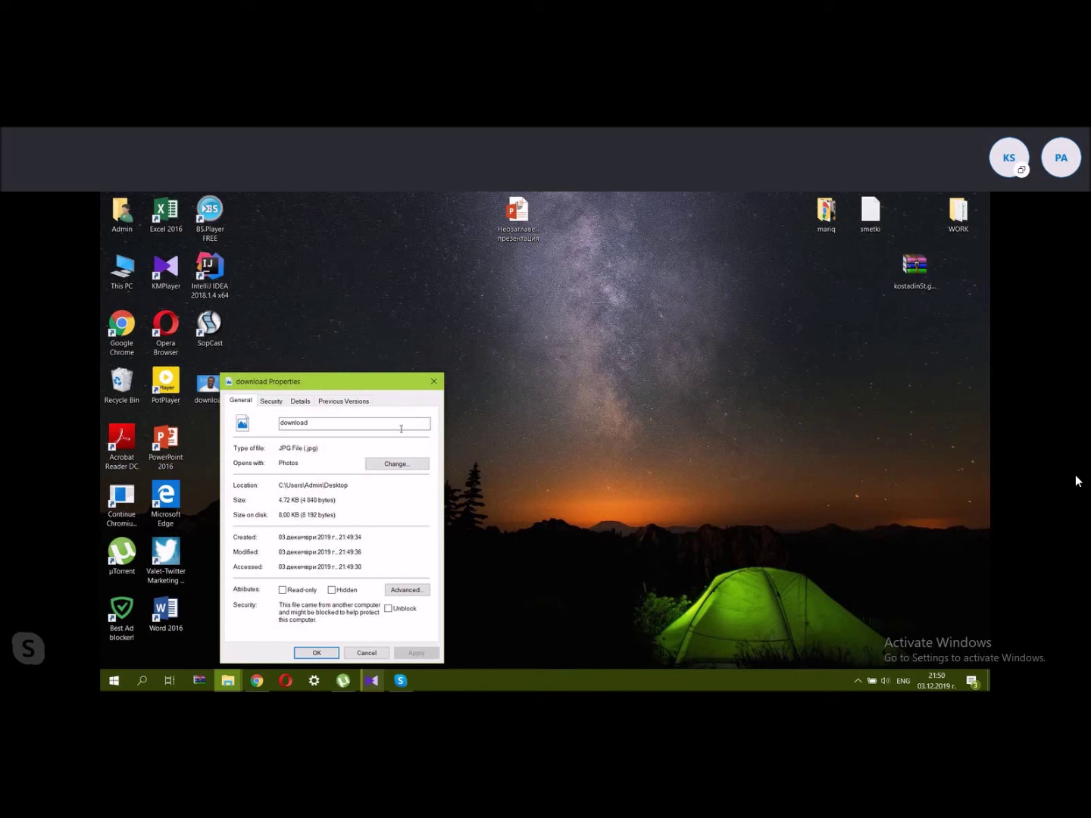
Close the image's properties and view the download image briefly in Photos.
{"action": "left_click", "coordinate": [434, 381]}
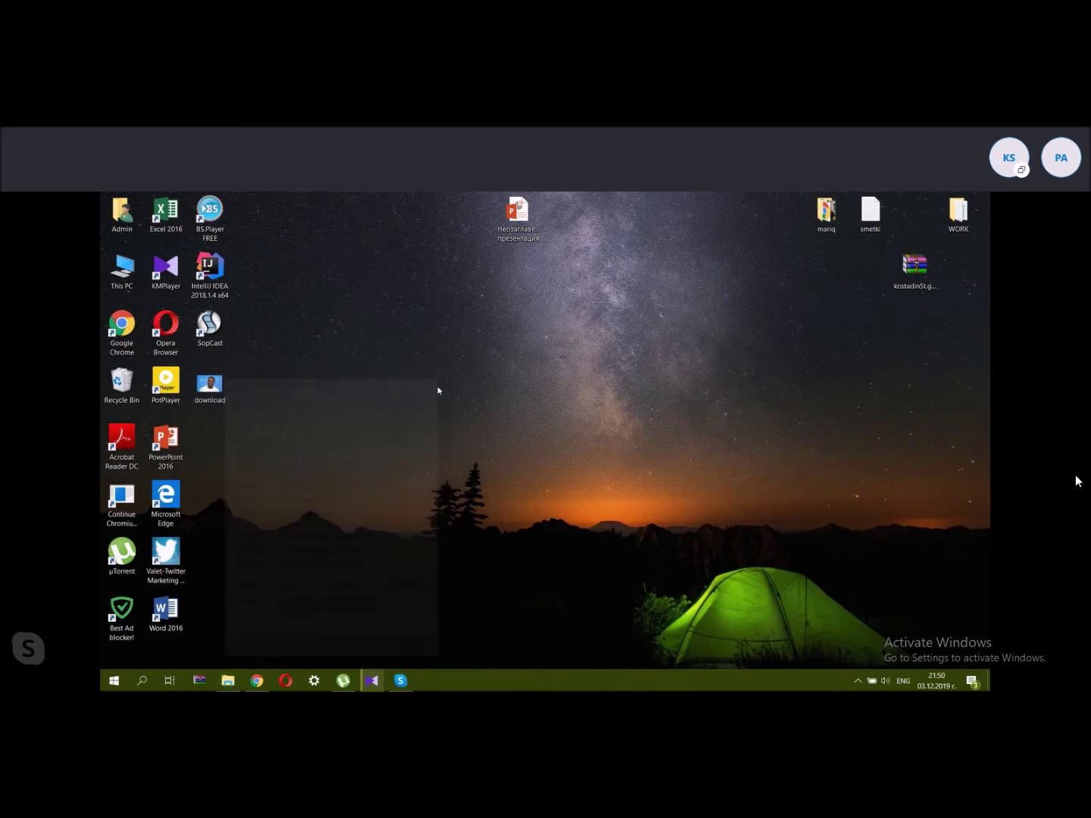
{"action": "right_click", "coordinate": [201, 397]}
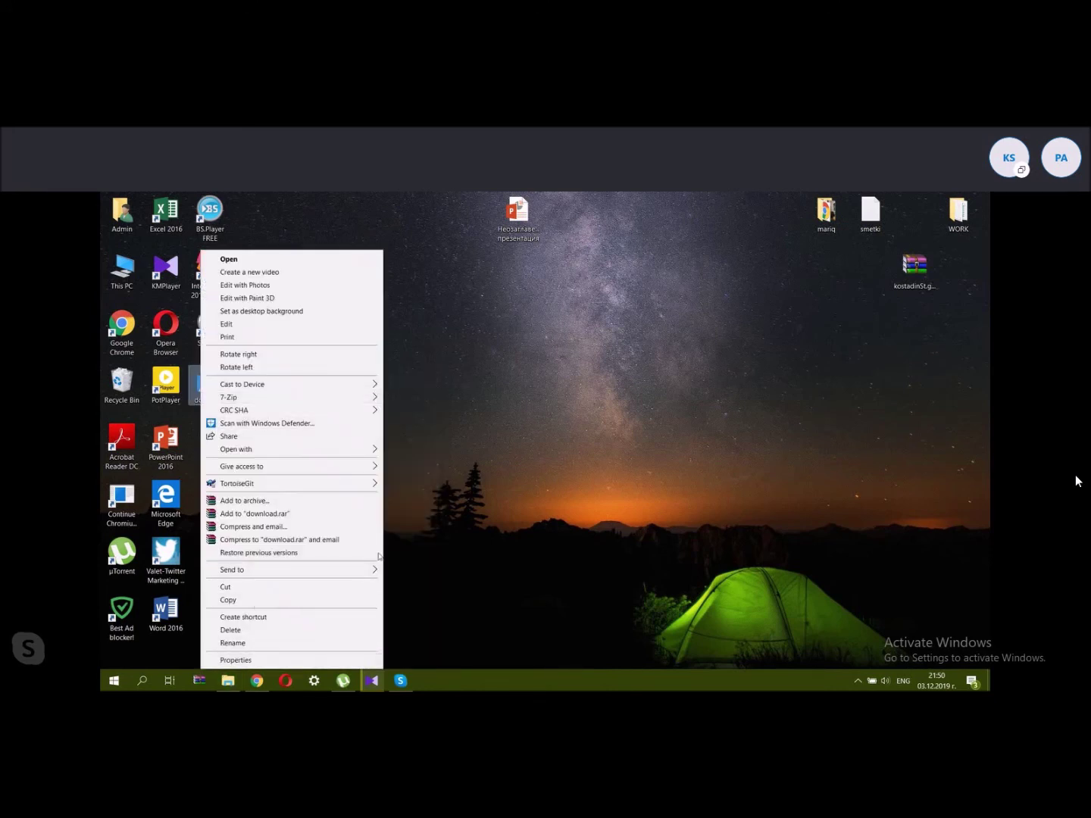
{"action": "left_click", "coordinate": [505, 425]}
{"action": "double_click", "coordinate": [210, 383]}
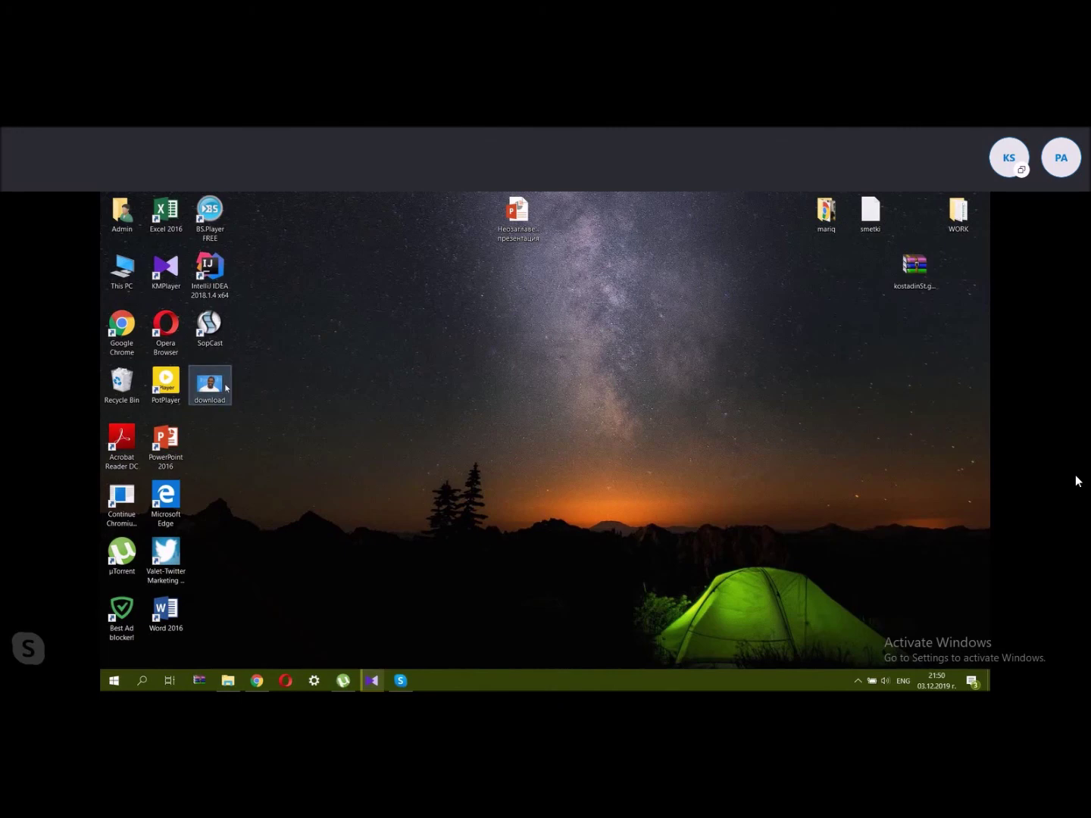
{"action": "left_click", "coordinate": [977, 202]}
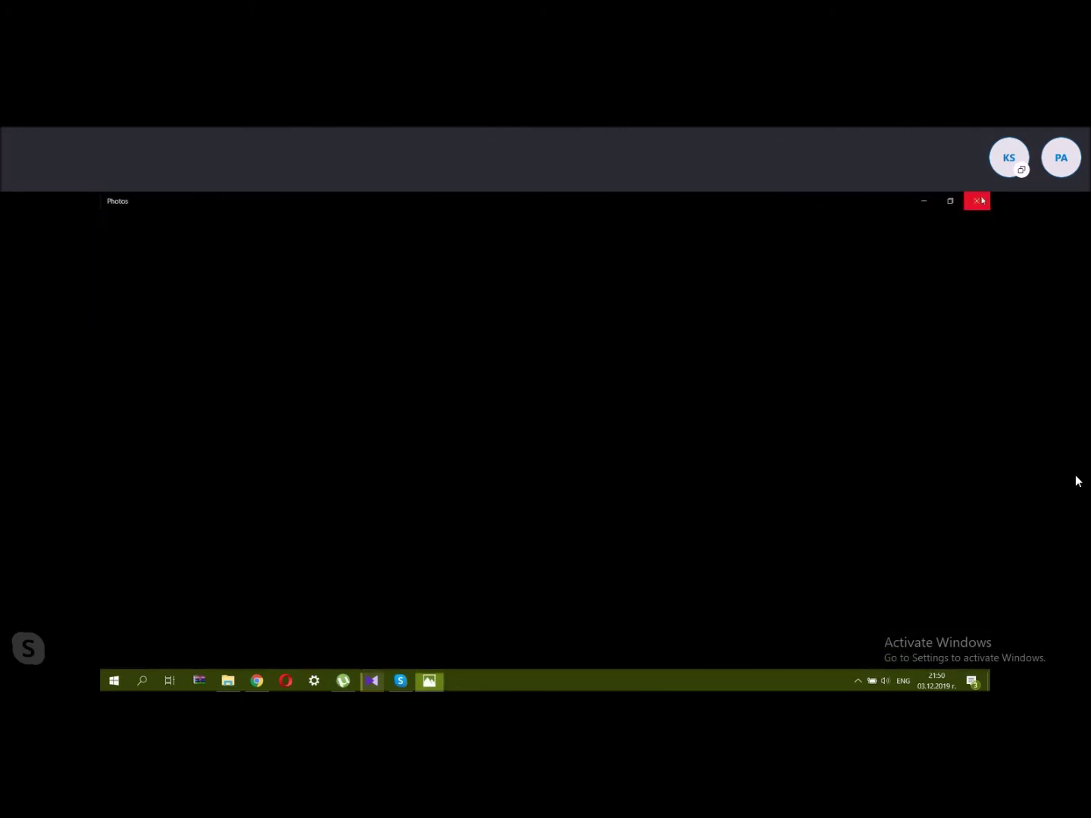
Move the download image to the middle of the desktop and open it in Photos.
{"action": "left_click_drag", "start_coordinate": [210, 383], "coordinate": [617, 395]}
{"action": "double_click", "coordinate": [616, 394]}
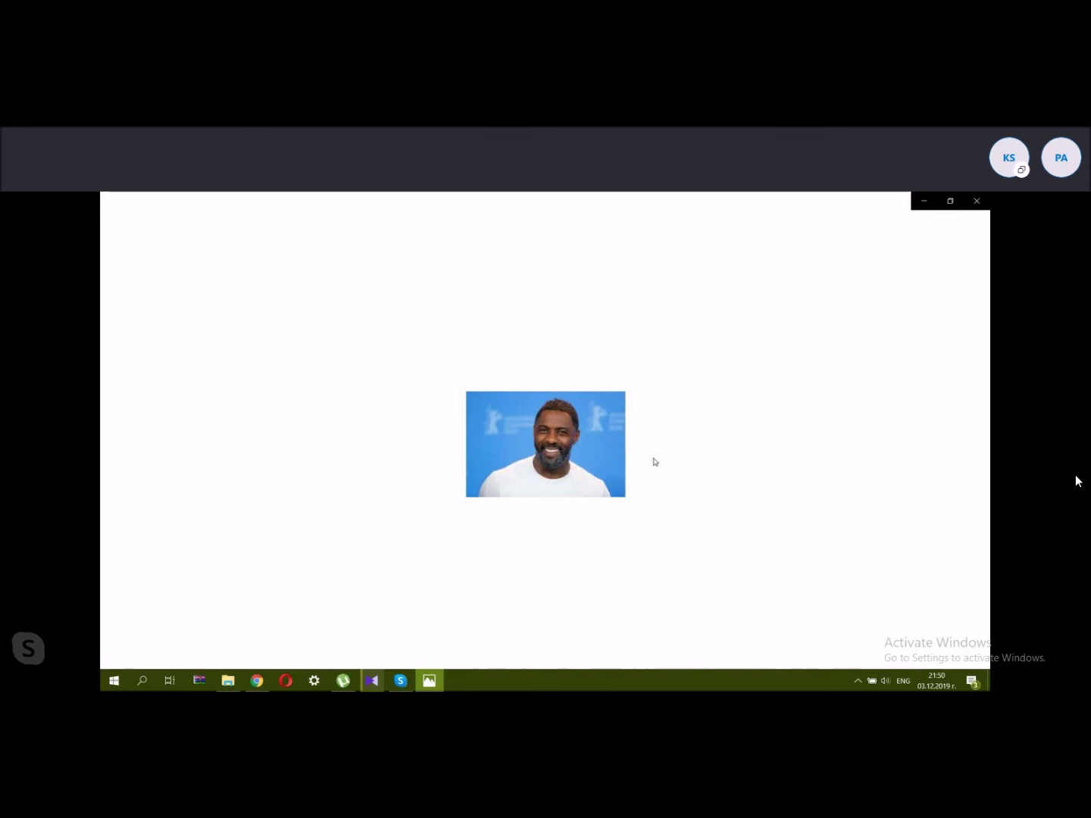
{"action": "mouse_move", "coordinate": [528, 480]}
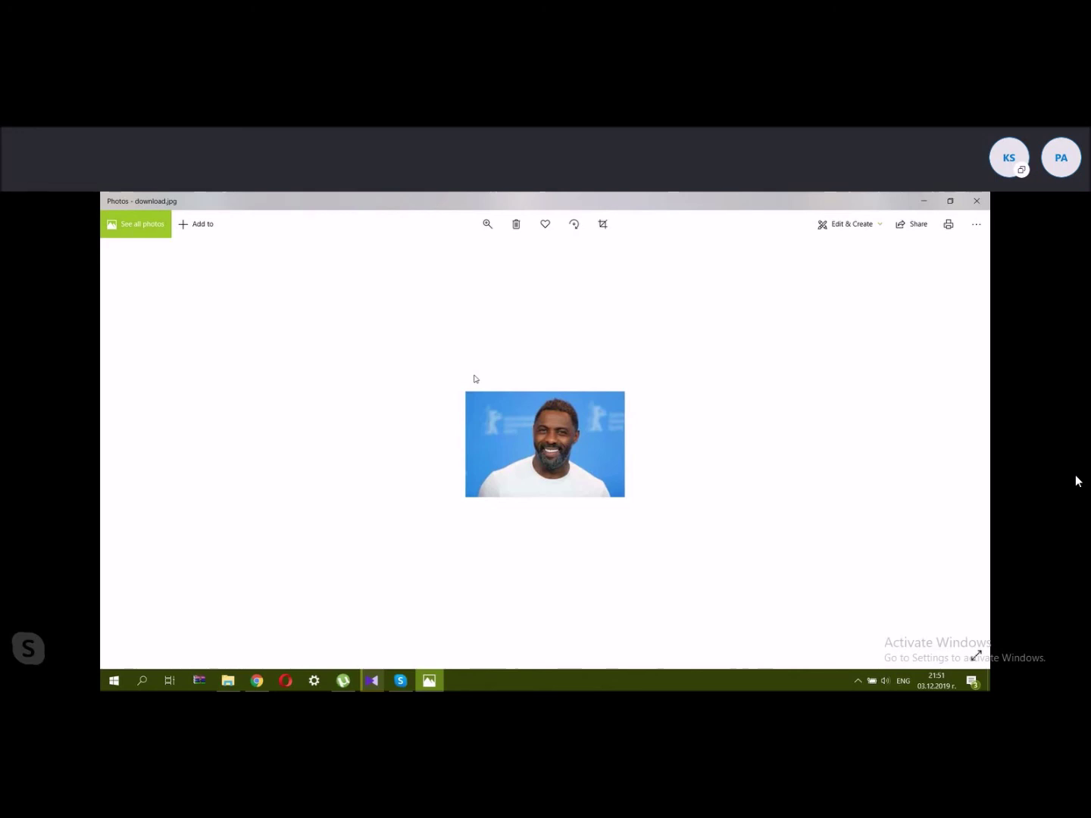
Minimise Photos, switch to Paint, and paste the captured screenshot onto the blank canvas.
{"action": "left_click", "coordinate": [915, 202]}
{"action": "left_click", "coordinate": [138, 682]}
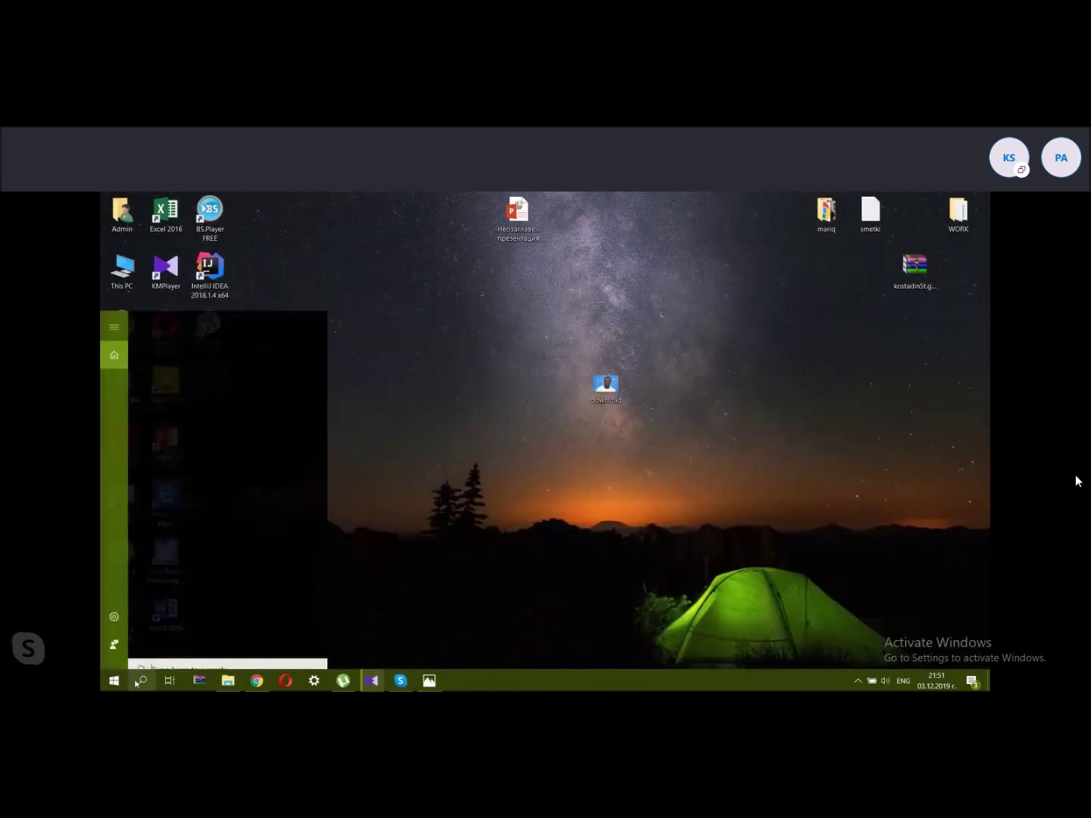
{"action": "type", "text": "pai"}
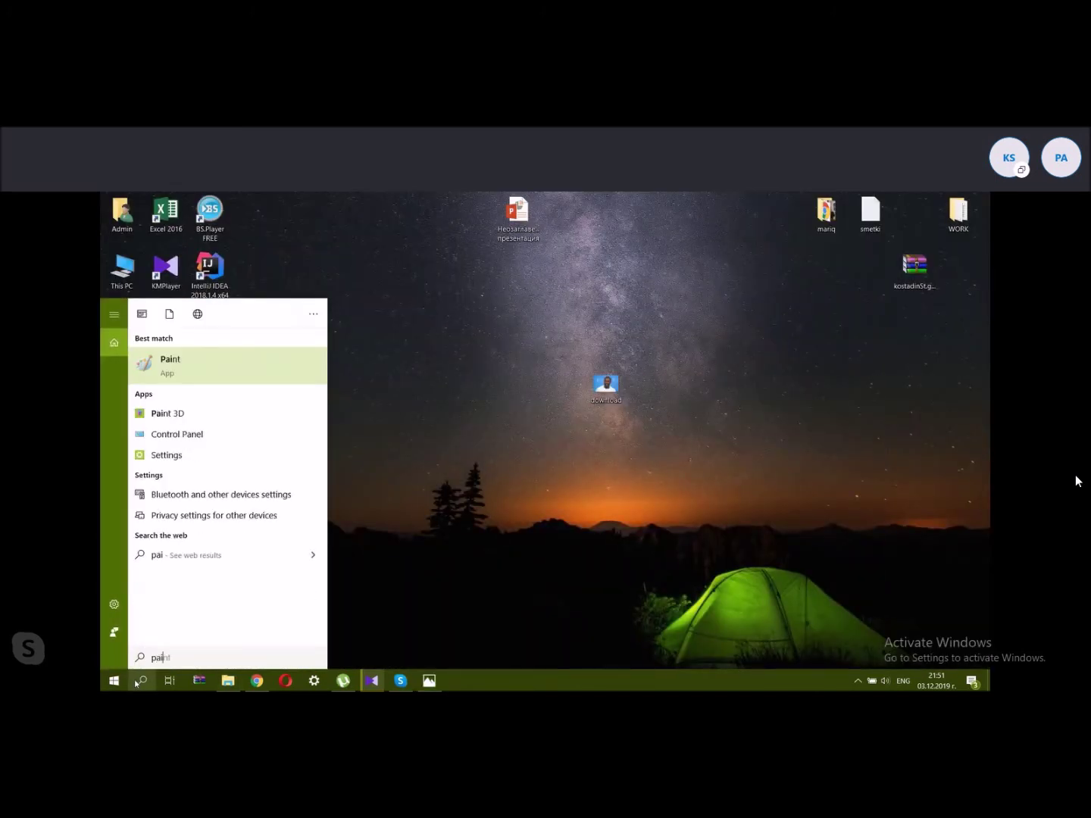
{"action": "left_click", "coordinate": [220, 362]}
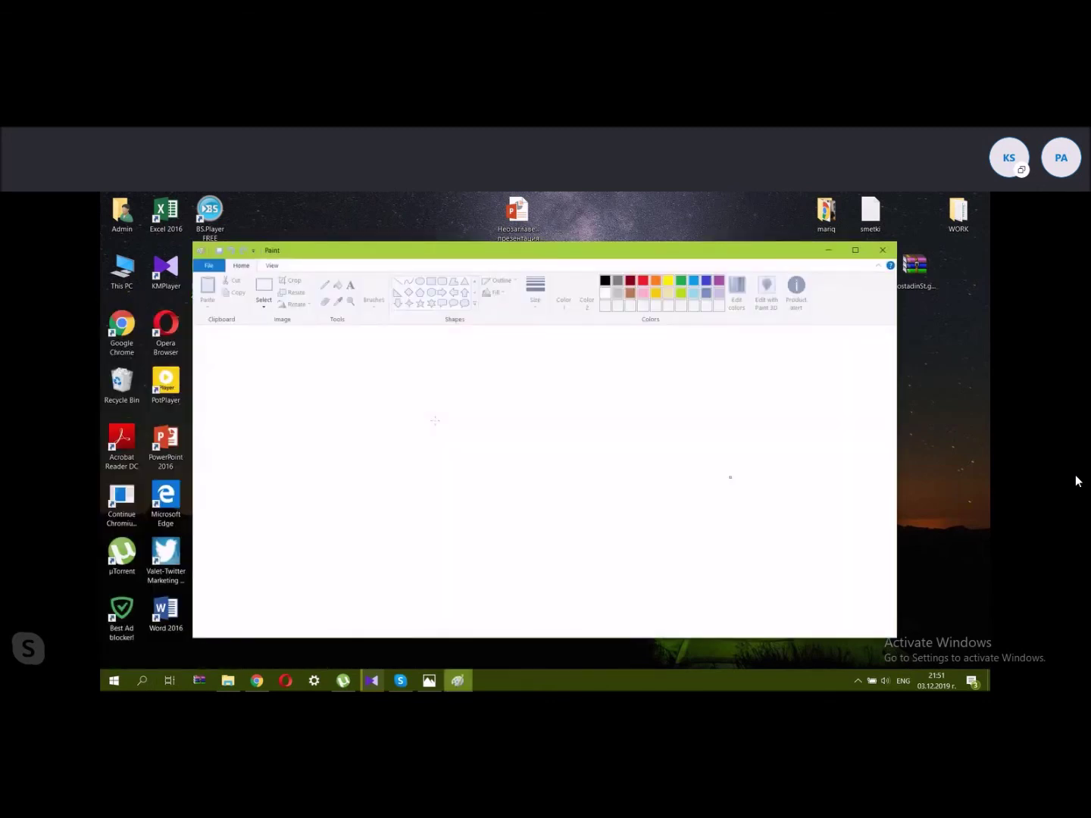
{"action": "key", "text": "ctrl+v"}
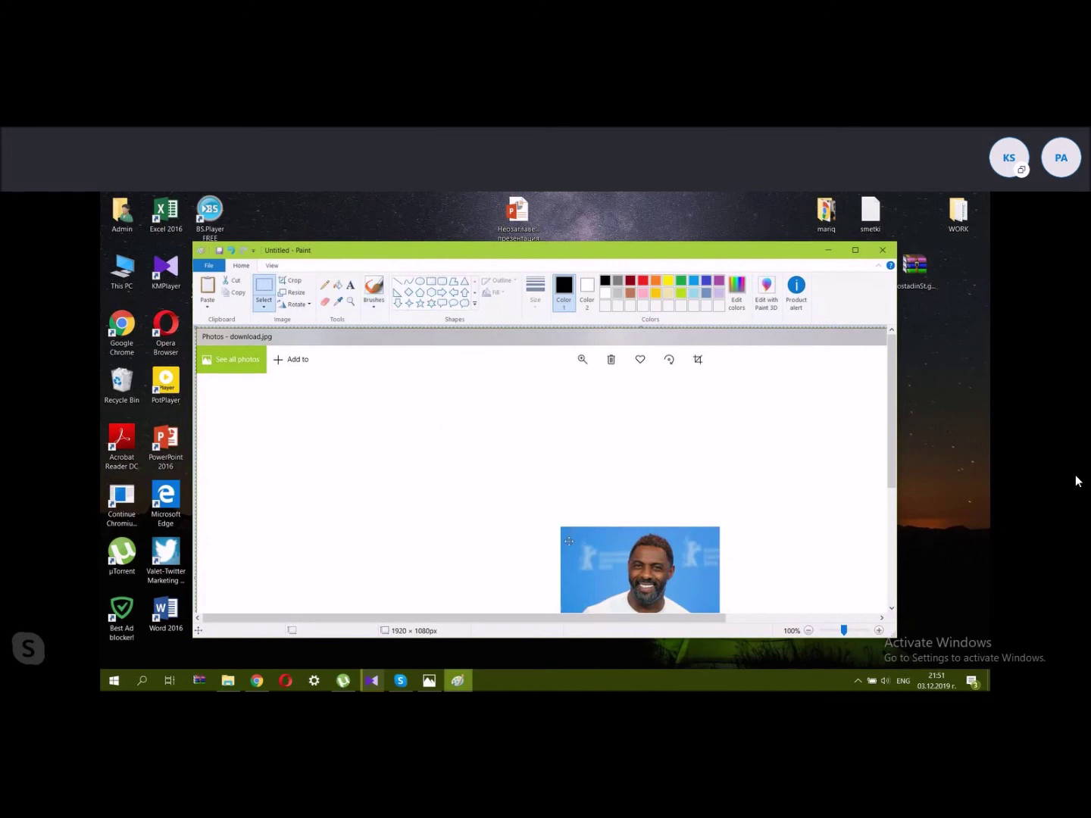
Undo the move of the pasted screenshot and try to select only the portrait within it.
{"action": "left_click_drag", "start_coordinate": [580, 548], "coordinate": [441, 410]}
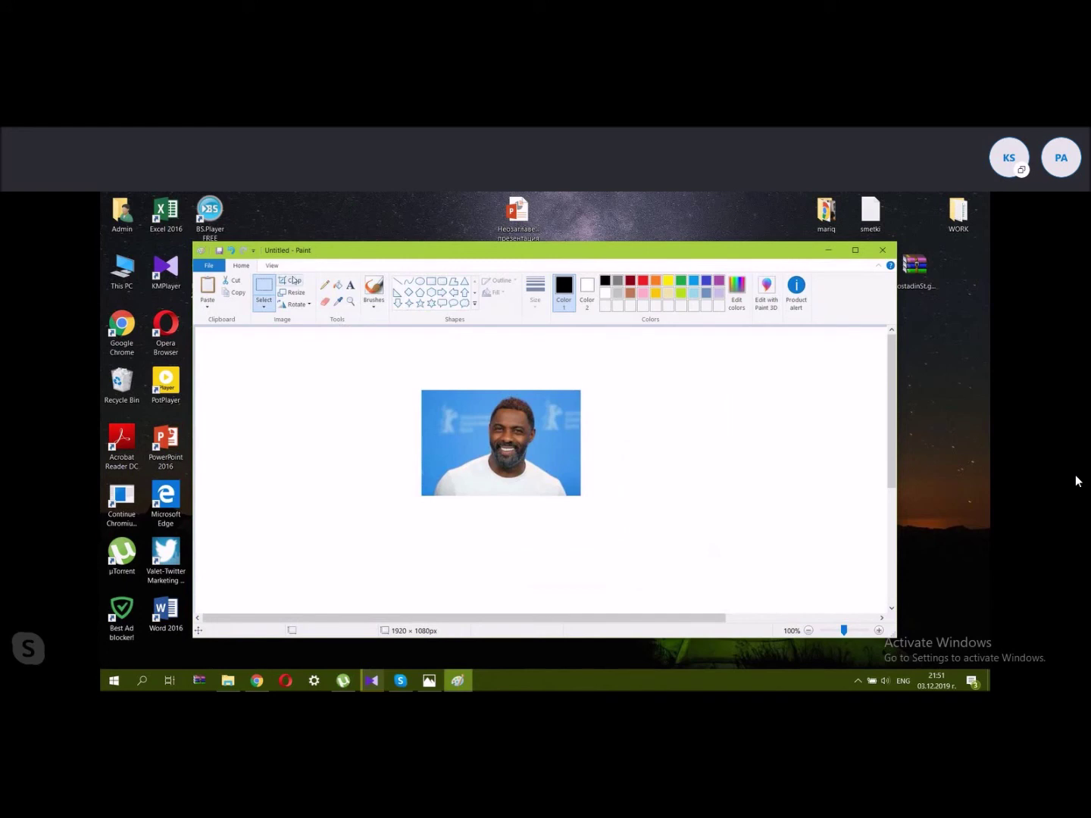
{"action": "key", "text": "ctrl+z"}
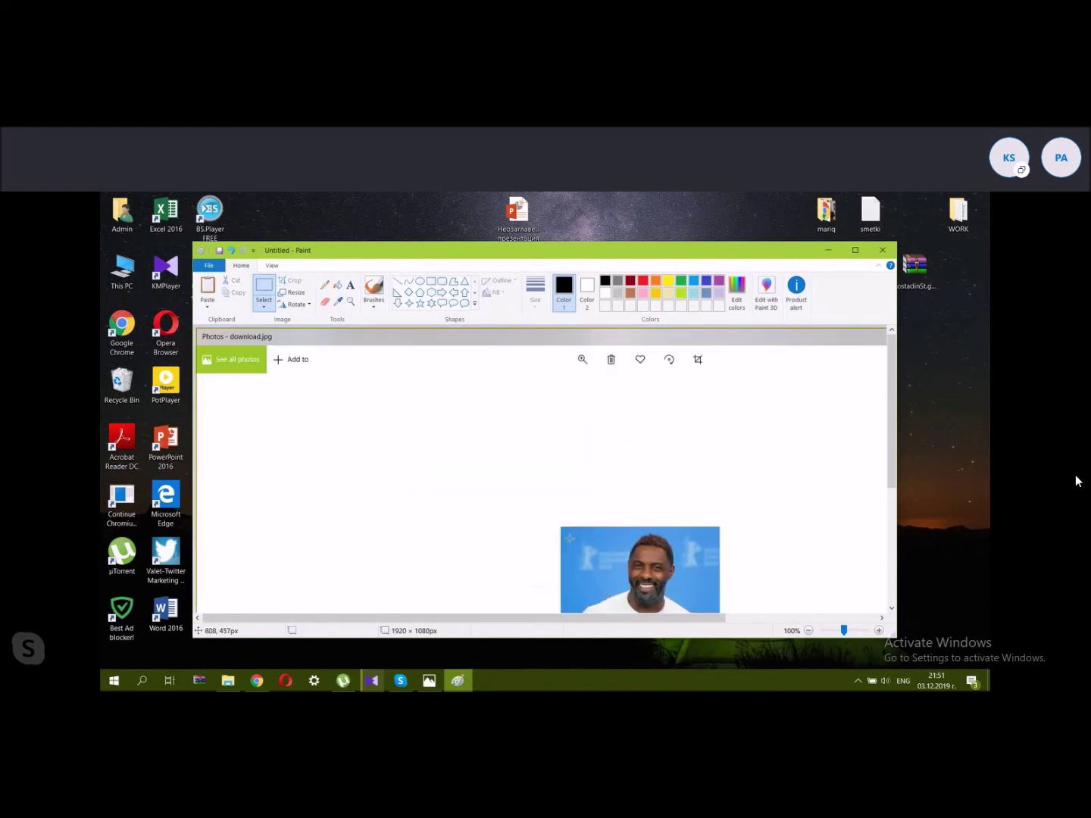
{"action": "mouse_move", "coordinate": [597, 567]}
{"action": "left_mouse_down"}
{"action": "mouse_move", "coordinate": [611, 604]}
{"action": "mouse_move", "coordinate": [726, 638]}
{"action": "mouse_move", "coordinate": [720, 627]}
{"action": "left_mouse_up"}
{"action": "scroll", "coordinate": [828, 503], "scroll_direction": "down", "scroll_amount": 2}
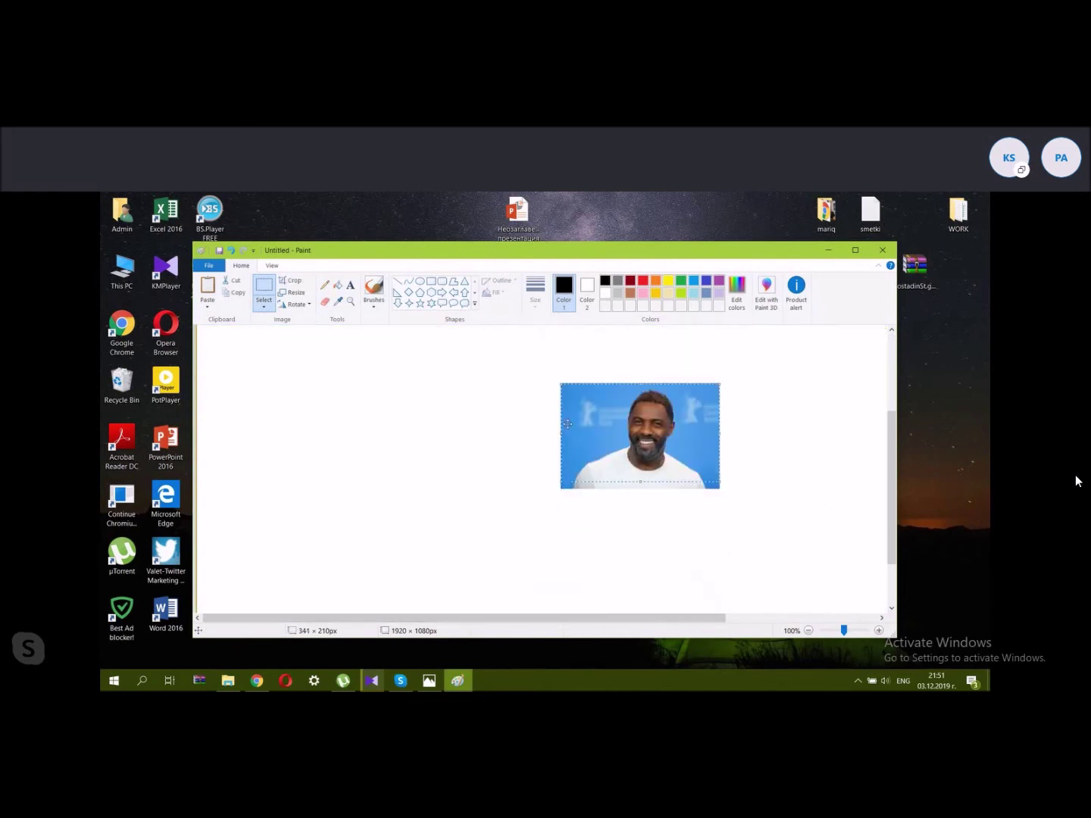
{"action": "left_click", "coordinate": [548, 381]}
{"action": "left_click_drag", "start_coordinate": [560, 384], "coordinate": [720, 490]}
Save the picture to the Desktop as a PNG file named "Untitled" and close Paint.
{"action": "left_click", "coordinate": [220, 250]}
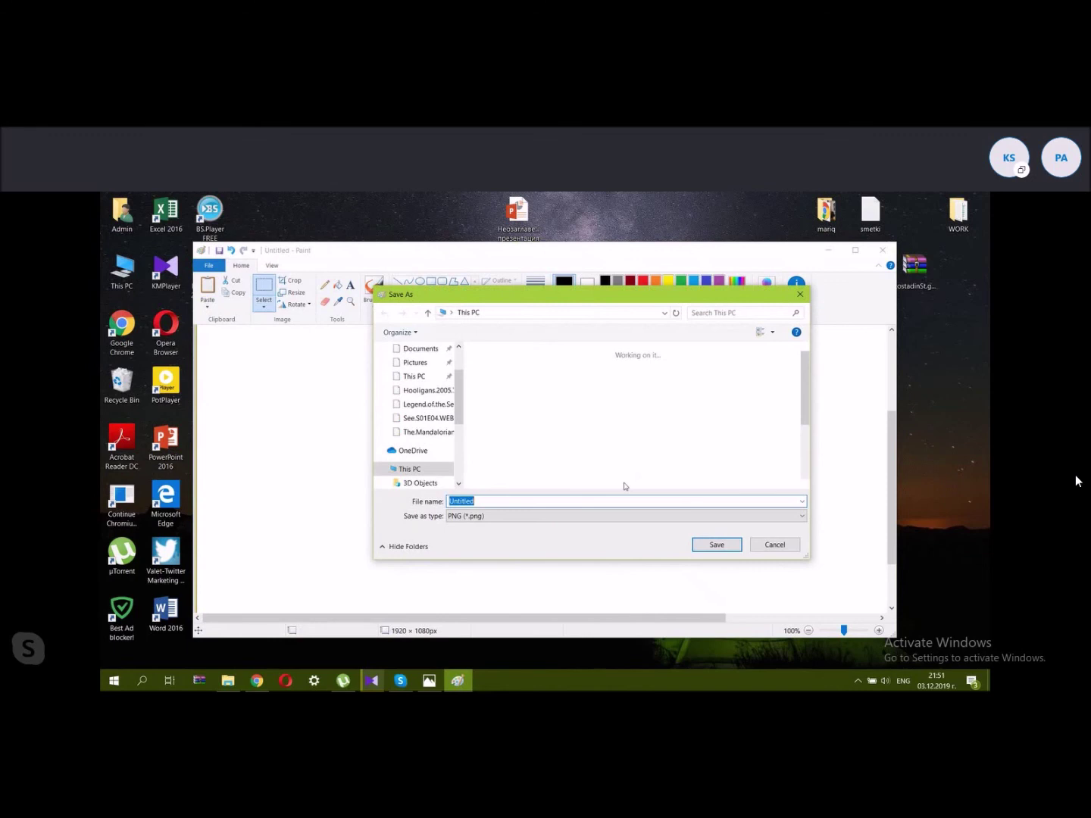
{"action": "left_click", "coordinate": [414, 371]}
{"action": "left_click", "coordinate": [705, 546]}
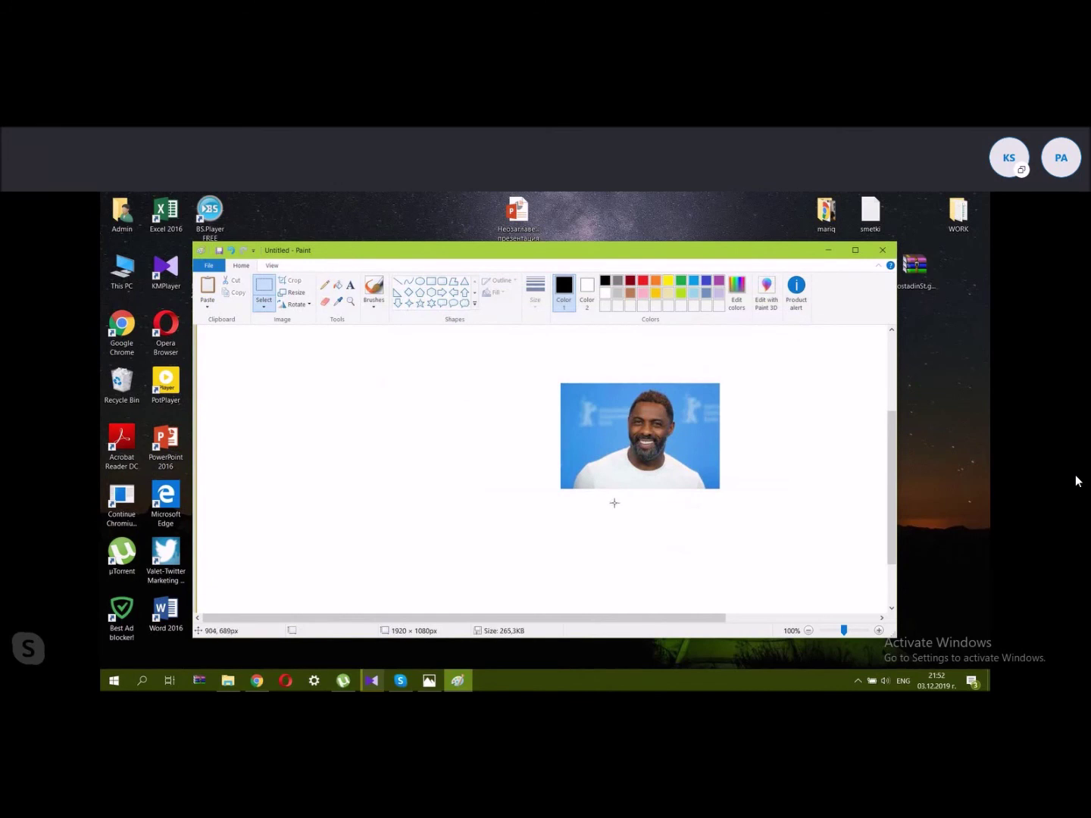
{"action": "left_click", "coordinate": [887, 252]}
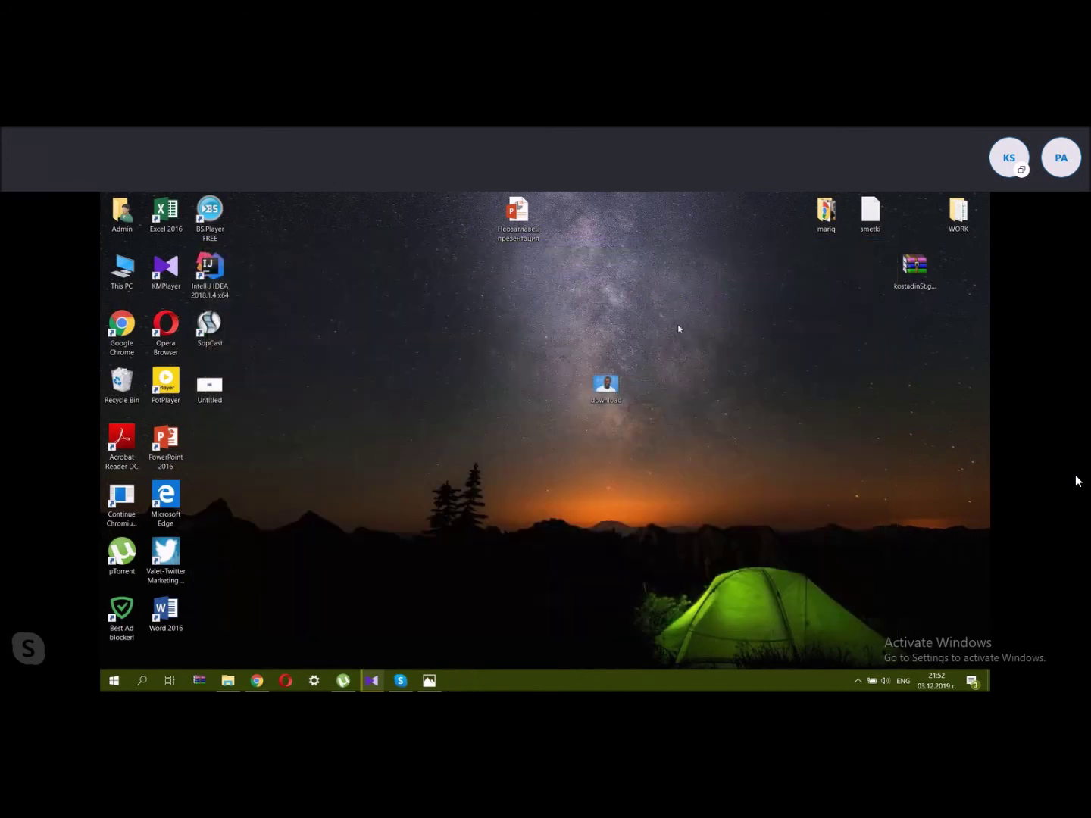
View the saved Untitled image in Photos and look through its available commands before closing it.
{"action": "double_click", "coordinate": [217, 390]}
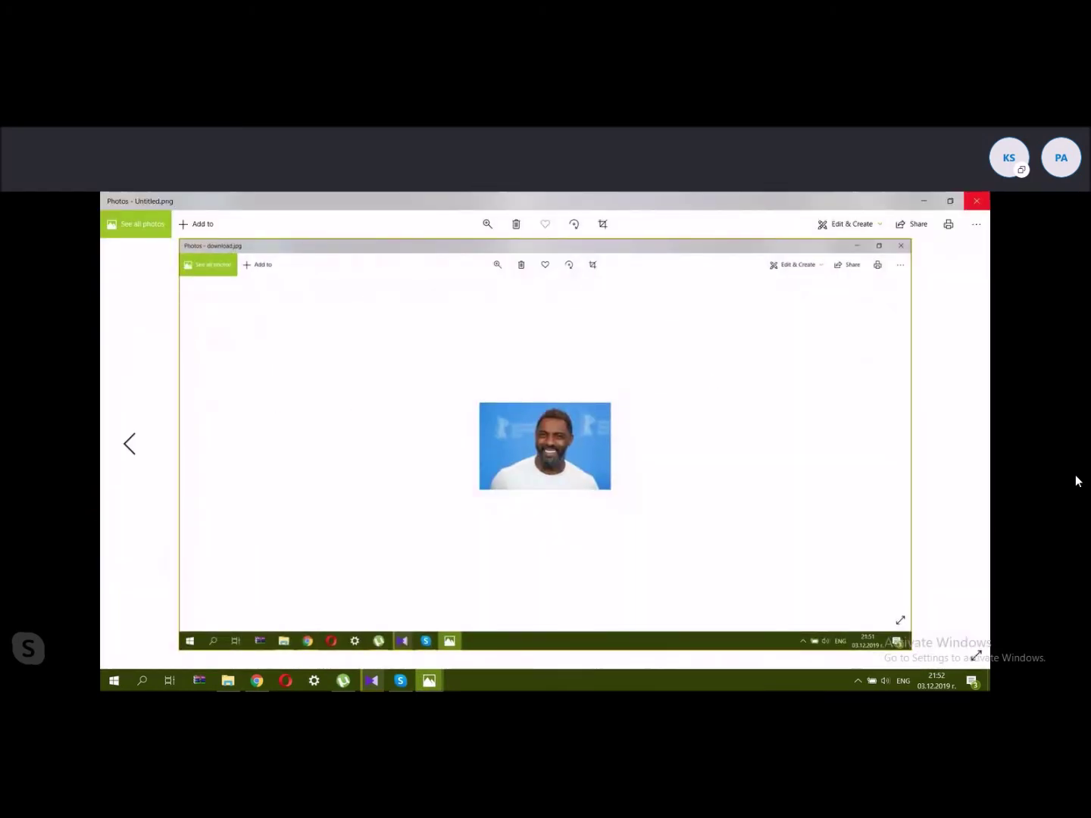
{"action": "left_click", "coordinate": [976, 202]}
{"action": "double_click", "coordinate": [210, 386]}
{"action": "right_click", "coordinate": [478, 367]}
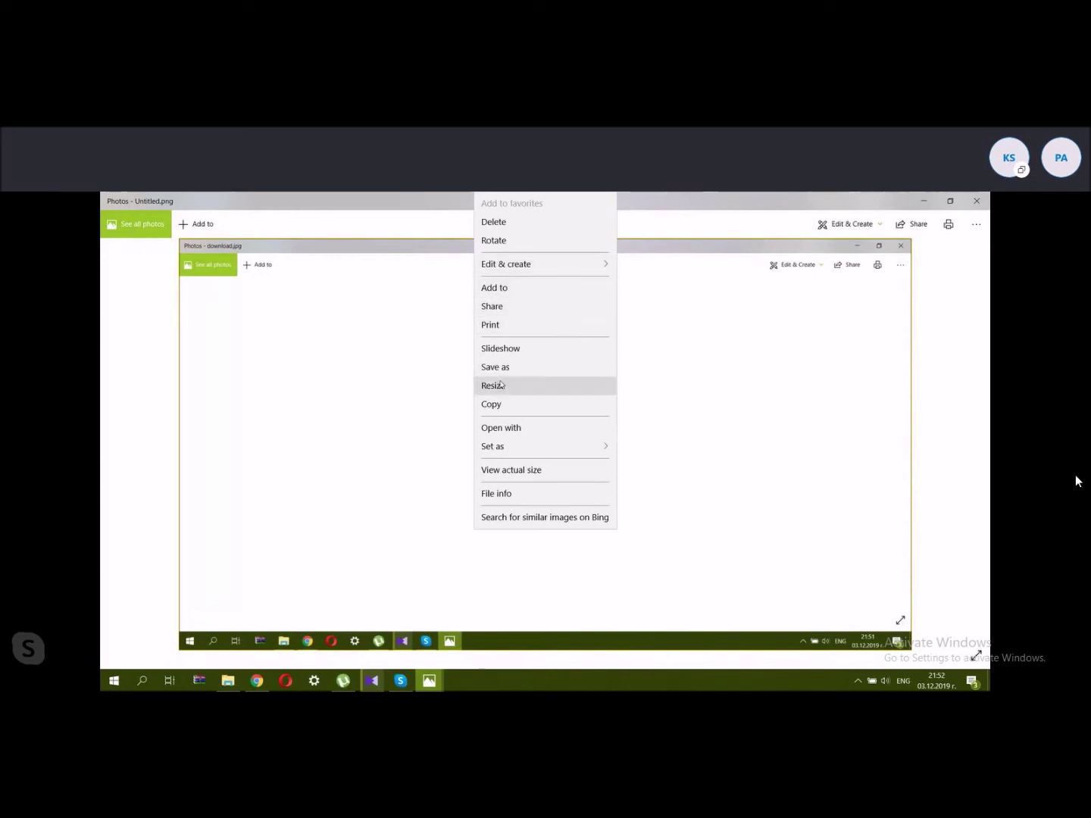
{"action": "left_click", "coordinate": [835, 421]}
{"action": "left_click", "coordinate": [976, 200]}
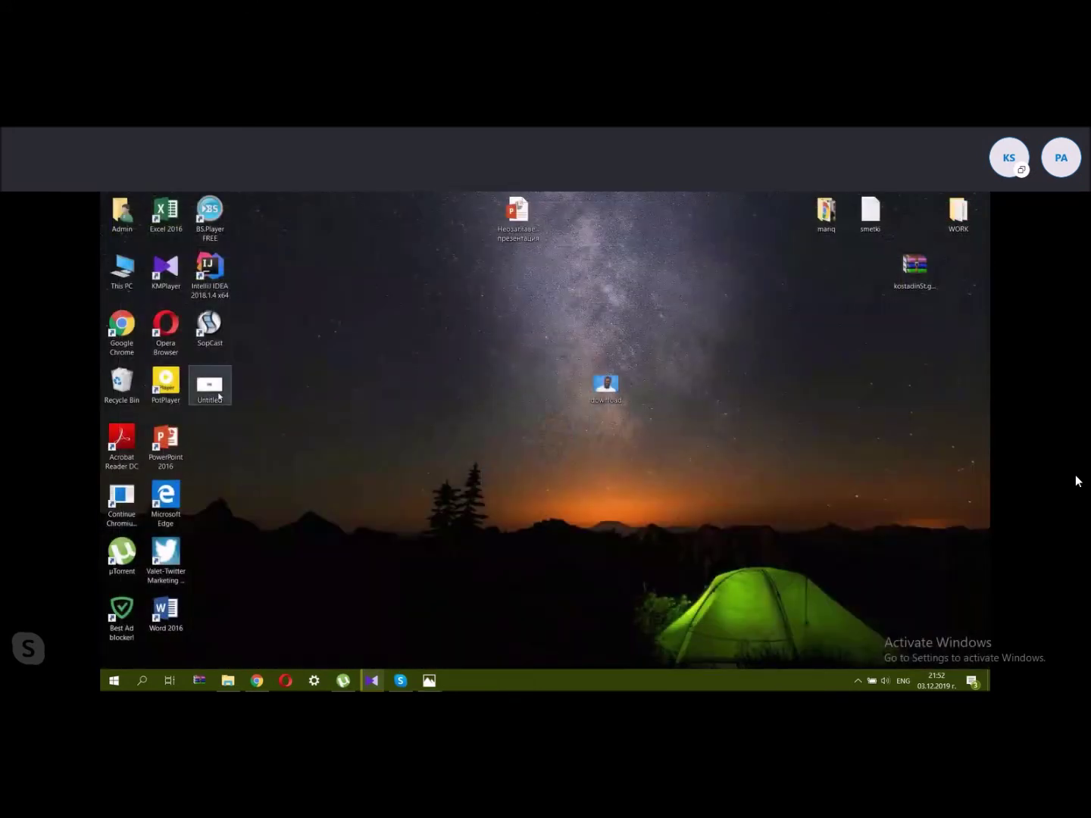
Open the Untitled image from the desktop in Paint for editing.
{"action": "right_click", "coordinate": [218, 395]}
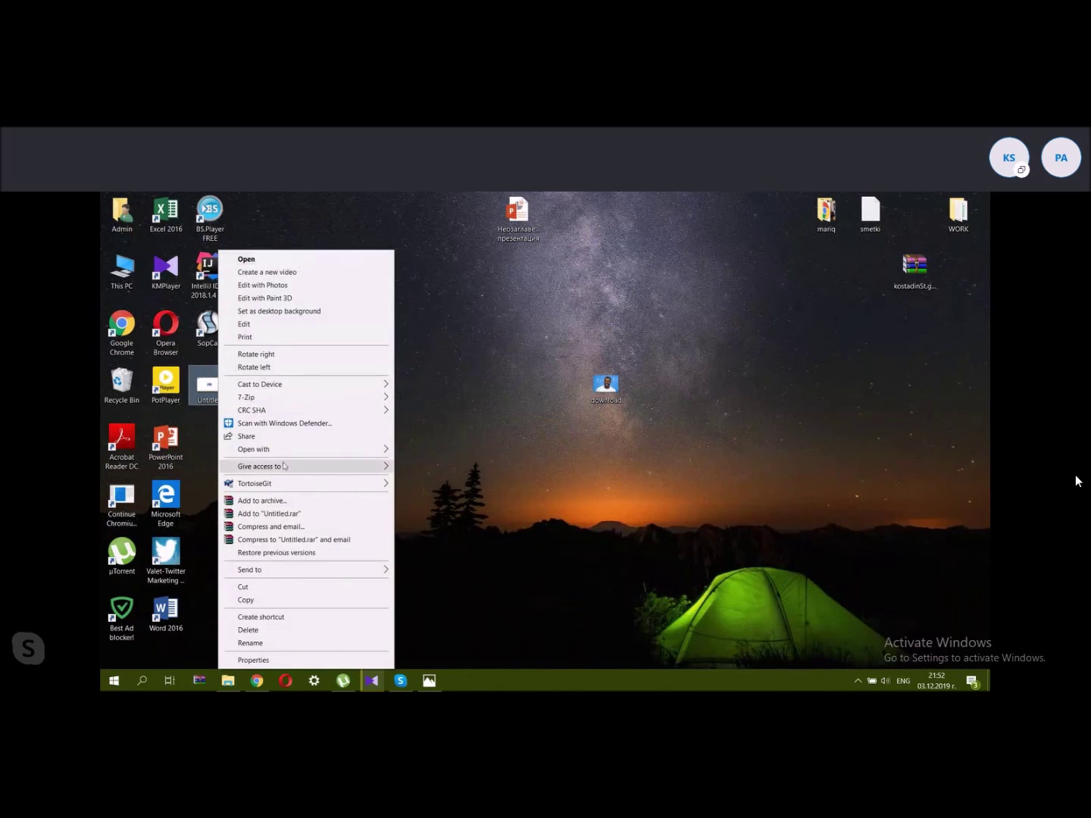
{"action": "mouse_move", "coordinate": [323, 459]}
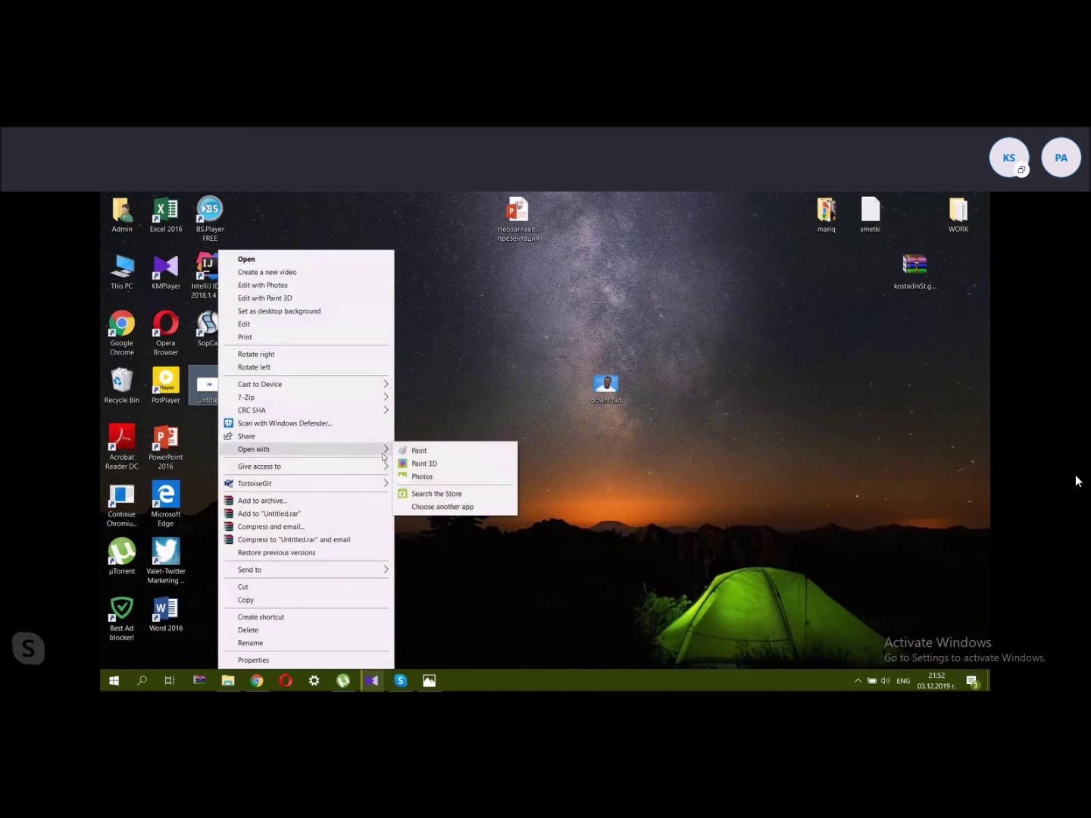
{"action": "left_click", "coordinate": [442, 451]}
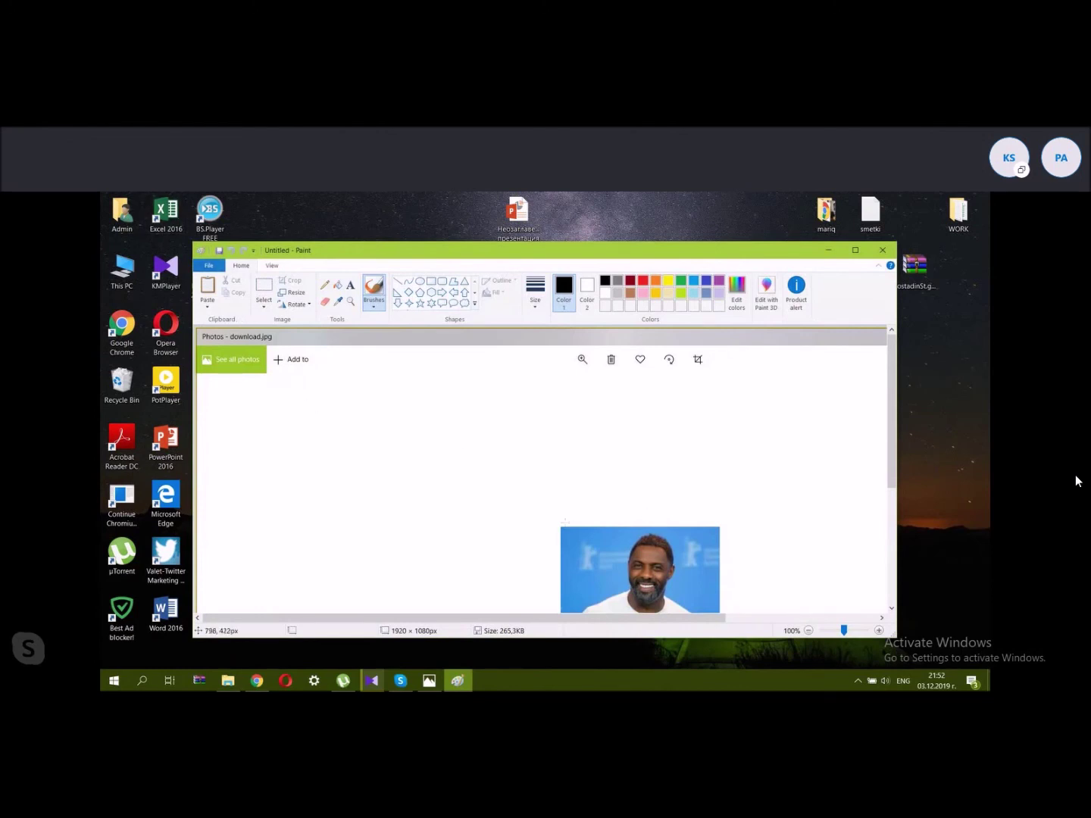
{"action": "scroll", "coordinate": [542, 470], "scroll_direction": "down", "scroll_amount": 2}
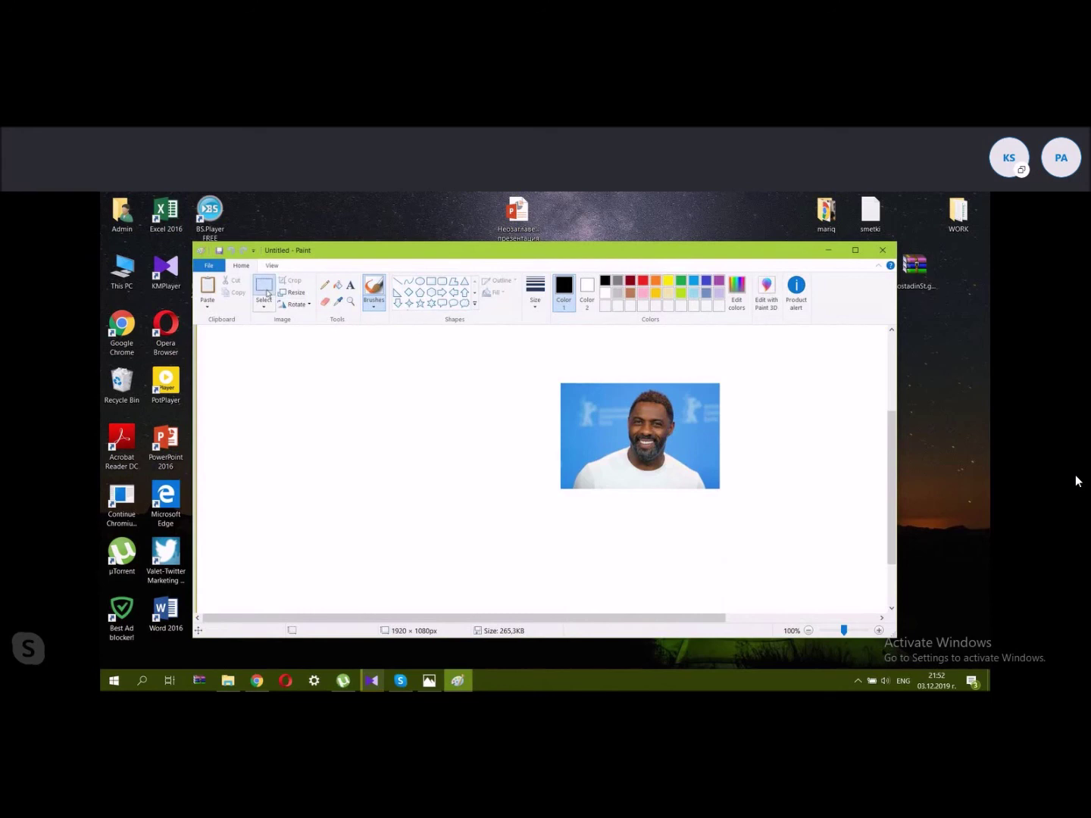
Select the portrait area, about 346 × 229 px, and paste a copy of it into the canvas's upper-left corner.
{"action": "left_click", "coordinate": [266, 292]}
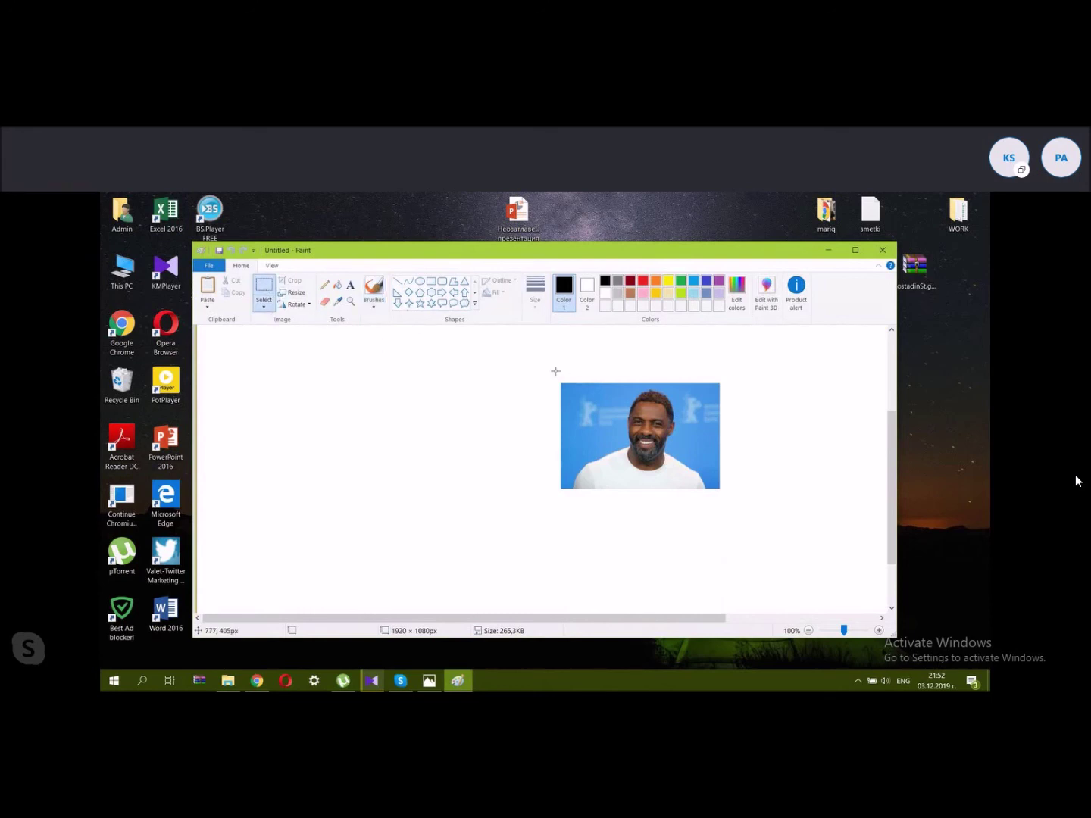
{"action": "left_click_drag", "start_coordinate": [560, 384], "coordinate": [721, 489]}
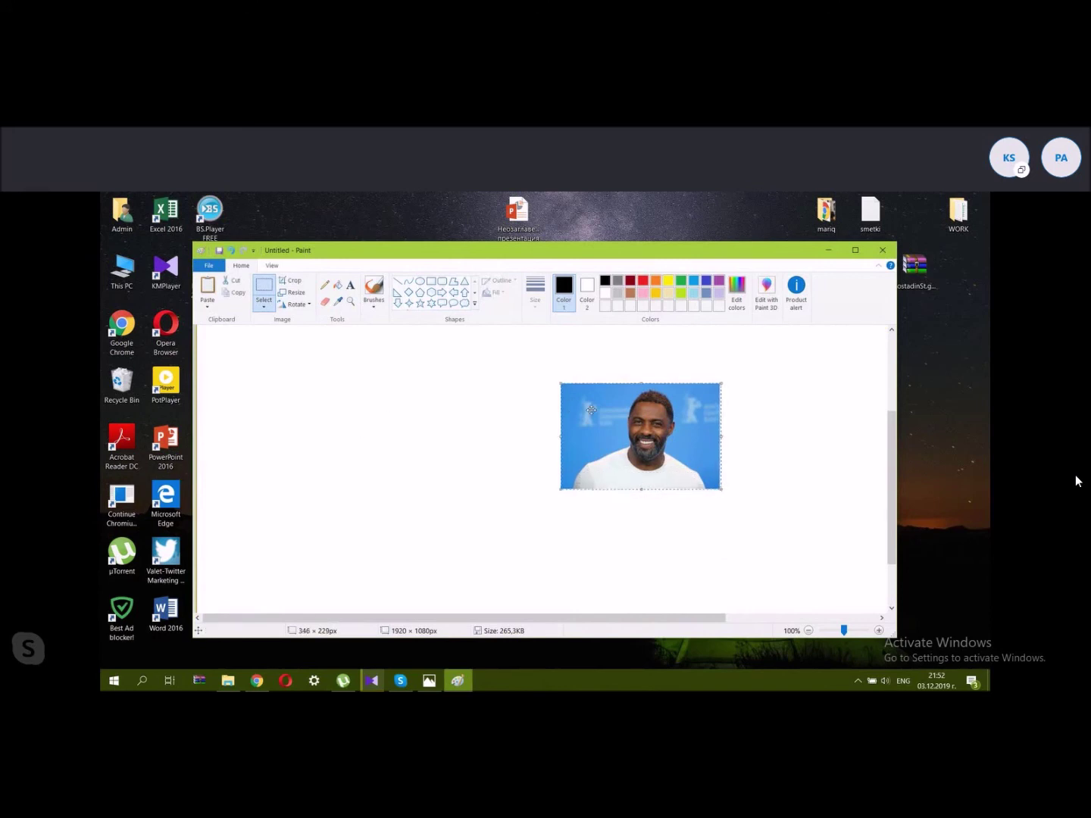
{"action": "scroll", "coordinate": [585, 398], "scroll_direction": "up", "scroll_amount": 3}
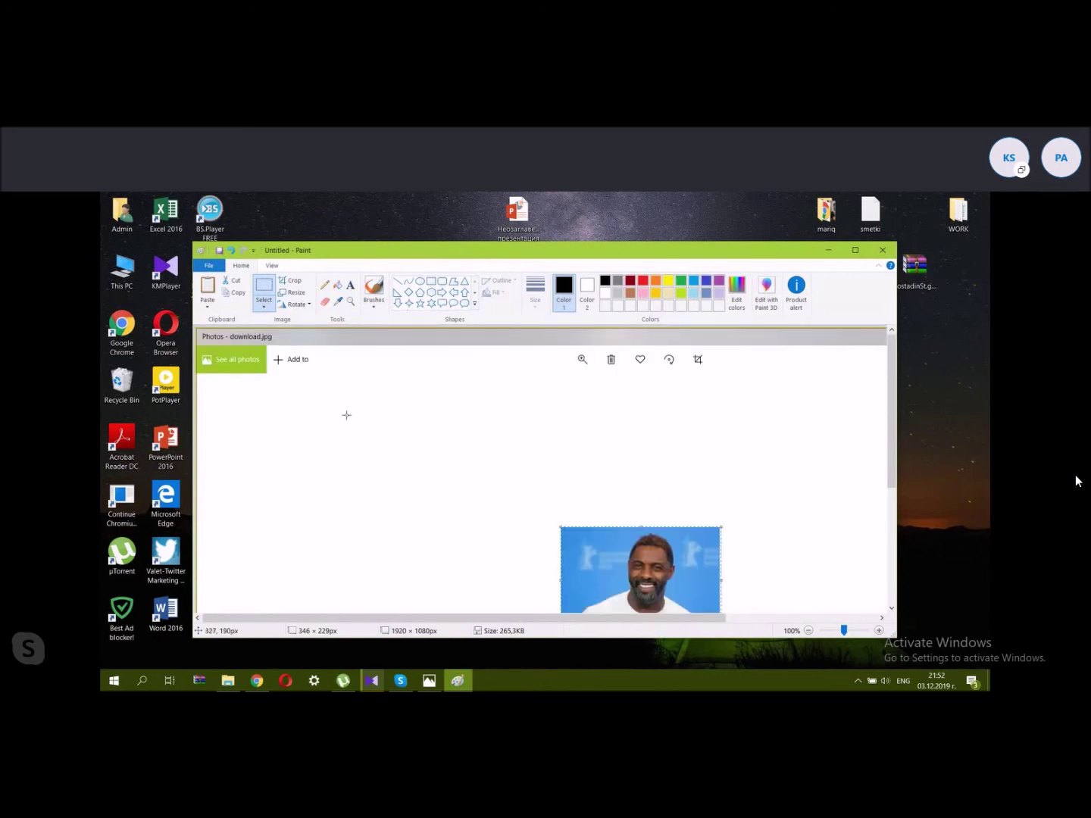
{"action": "key", "text": "ctrl+v"}
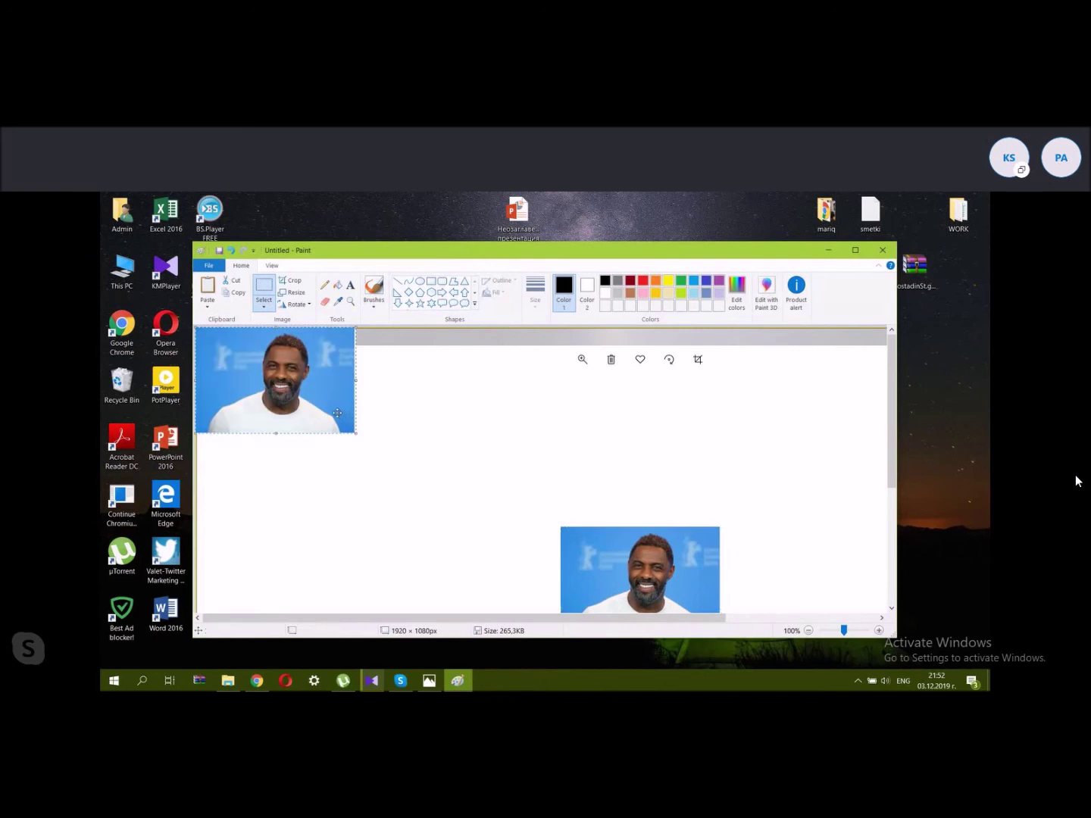
{"action": "left_click", "coordinate": [463, 428]}
{"action": "left_click", "coordinate": [489, 428]}
Shorten the canvas to a height of about 236 px, ending just below the pasted portrait.
{"action": "scroll", "coordinate": [839, 386], "scroll_direction": "down", "scroll_amount": 3}
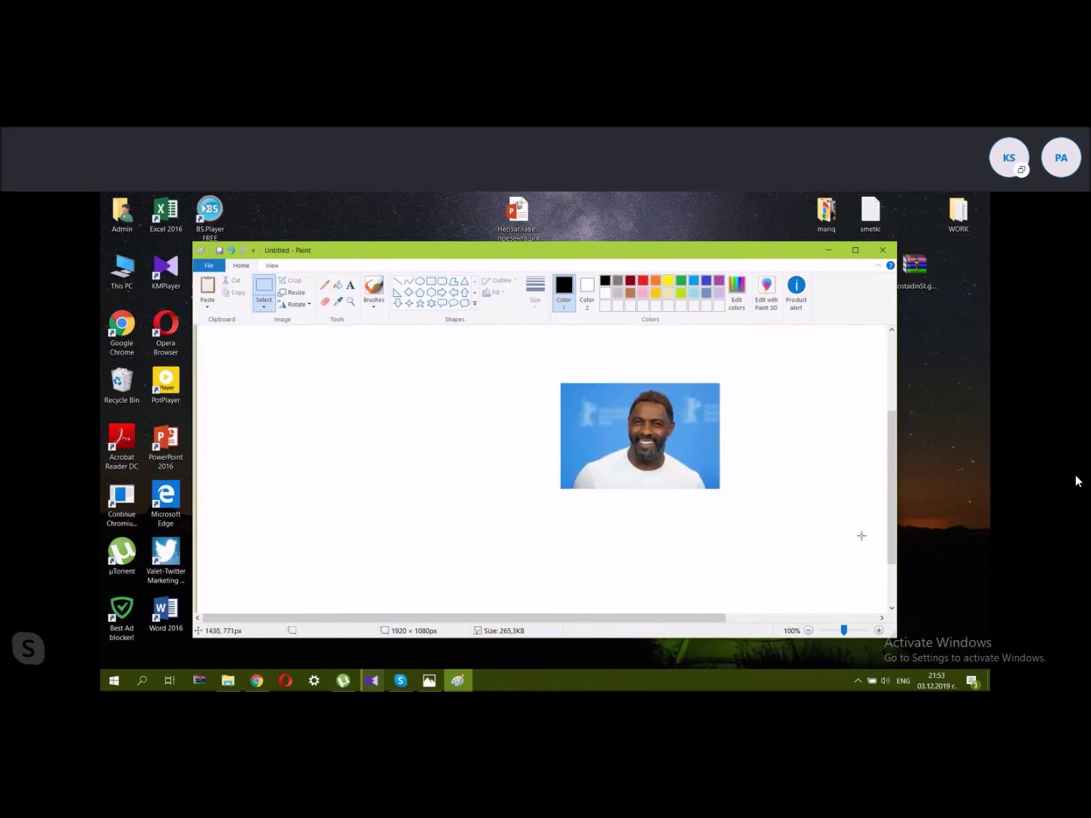
{"action": "scroll", "coordinate": [584, 441], "scroll_direction": "up", "scroll_amount": 2}
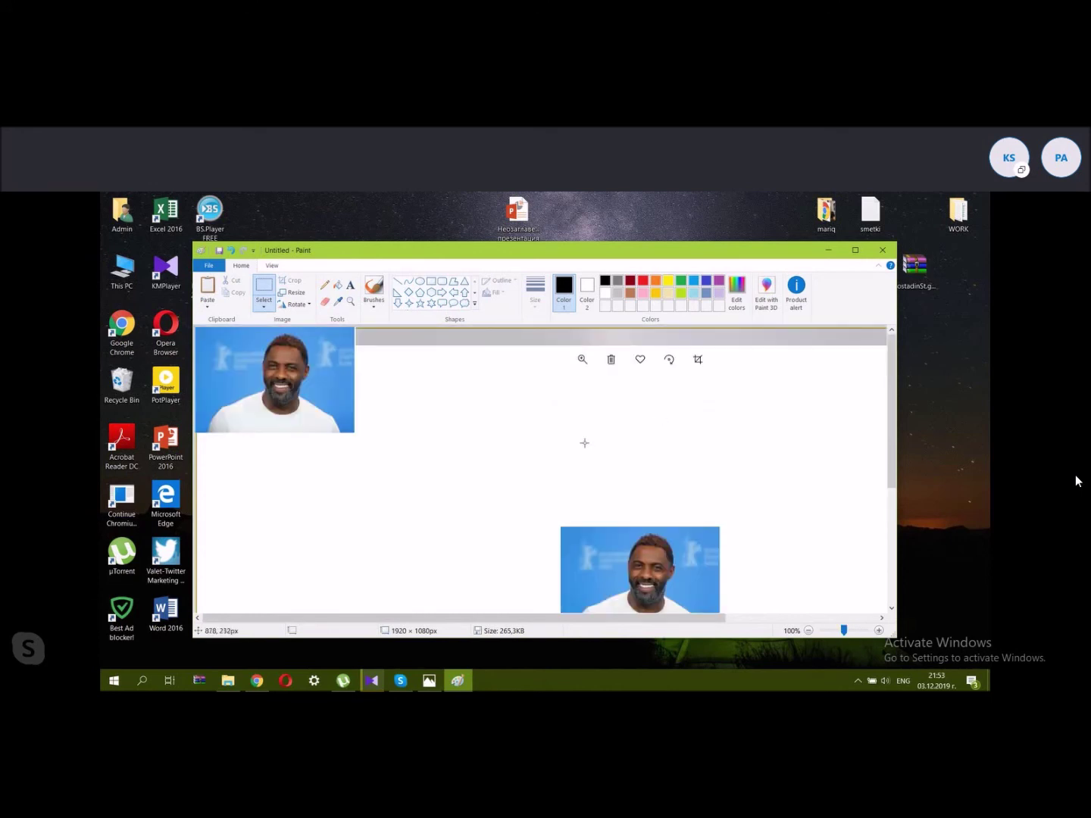
{"action": "scroll", "coordinate": [546, 467], "scroll_direction": "down", "scroll_amount": 3}
{"action": "left_click_drag", "start_coordinate": [197, 587], "coordinate": [277, 432]}
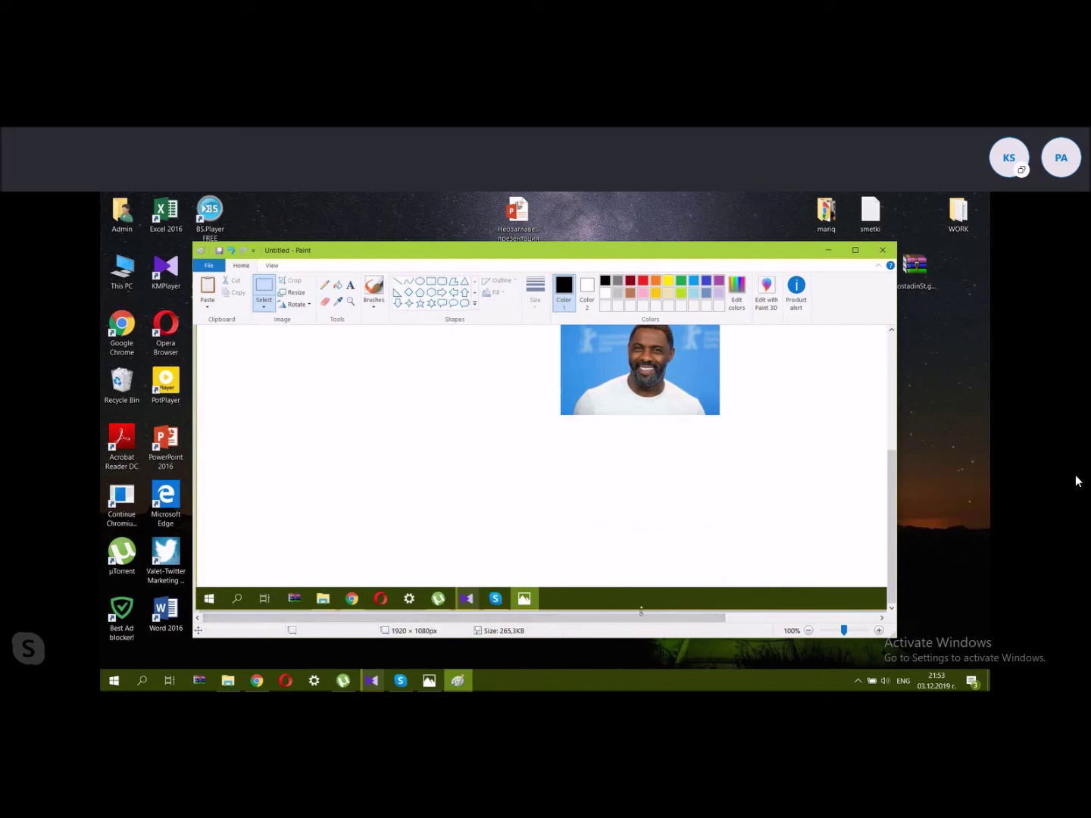
{"action": "key", "text": "ctrl+z"}
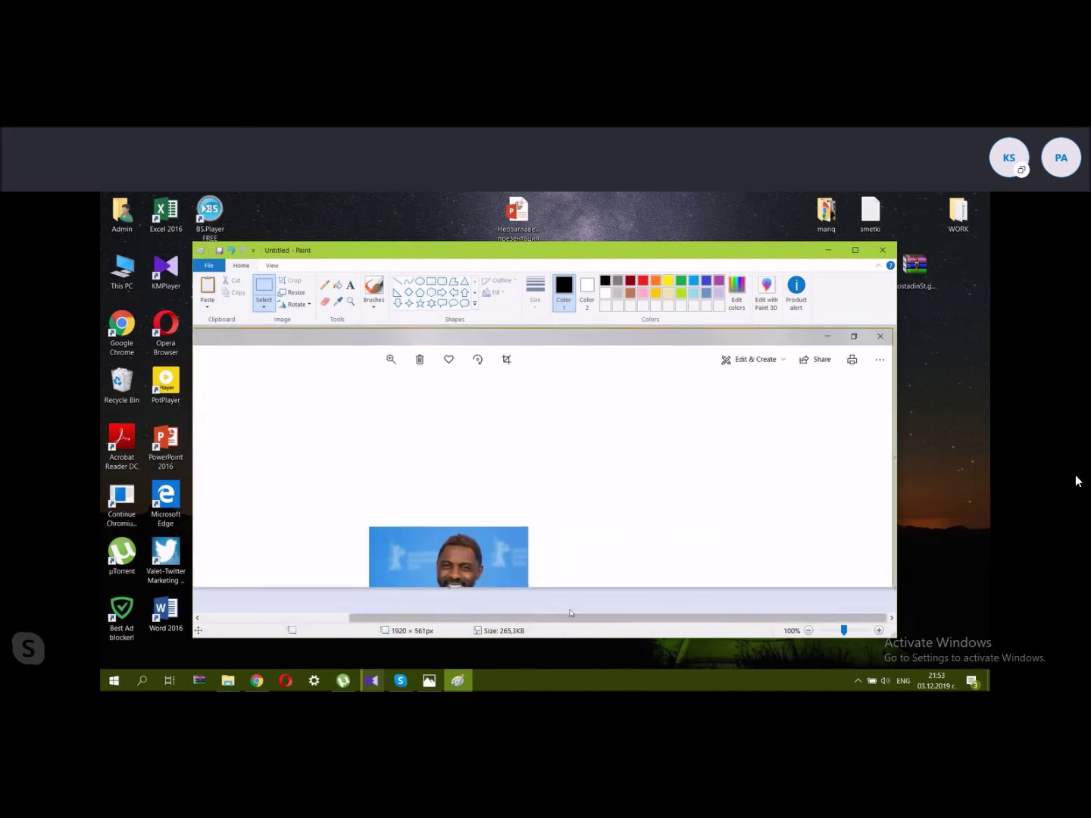
{"action": "left_click_drag", "start_coordinate": [472, 618], "coordinate": [356, 618]}
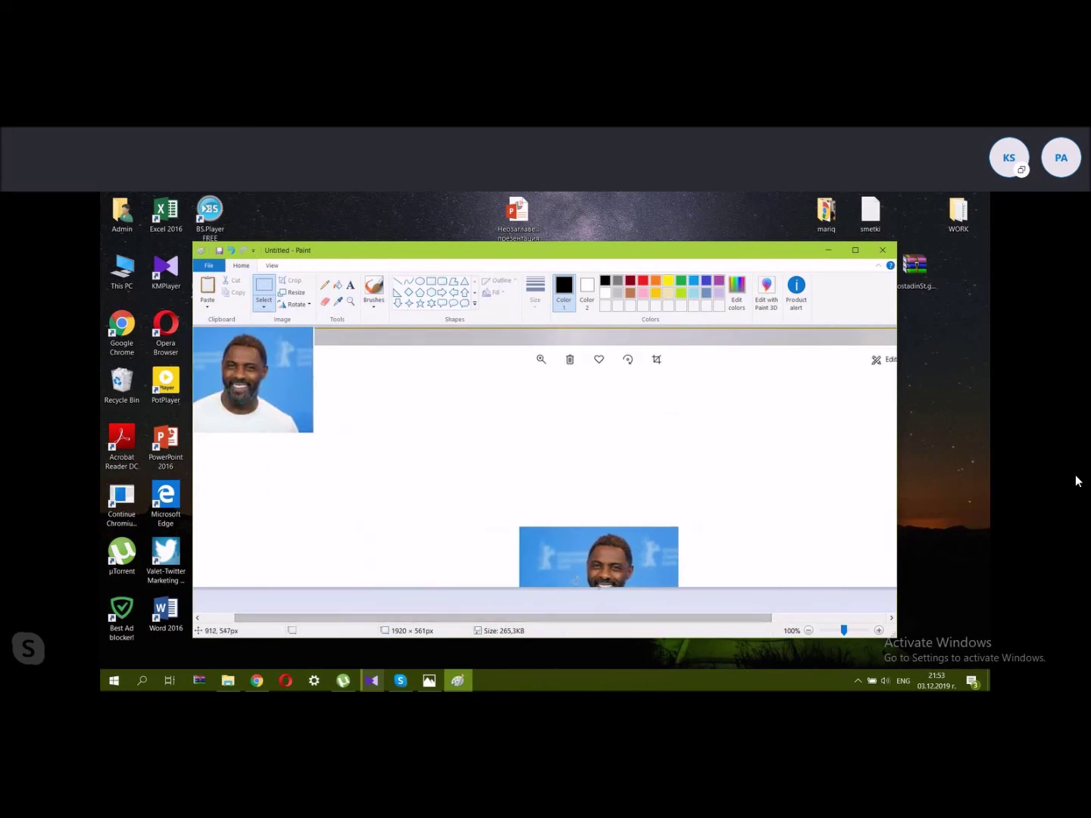
{"action": "left_click_drag", "start_coordinate": [601, 588], "coordinate": [596, 436]}
Trim the canvas to 344 × 228 px so it fits the pasted portrait, save the image and close Paint.
{"action": "mouse_move", "coordinate": [897, 398]}
{"action": "left_mouse_down"}
{"action": "mouse_move", "coordinate": [786, 398]}
{"action": "mouse_move", "coordinate": [906, 398]}
{"action": "left_mouse_up"}
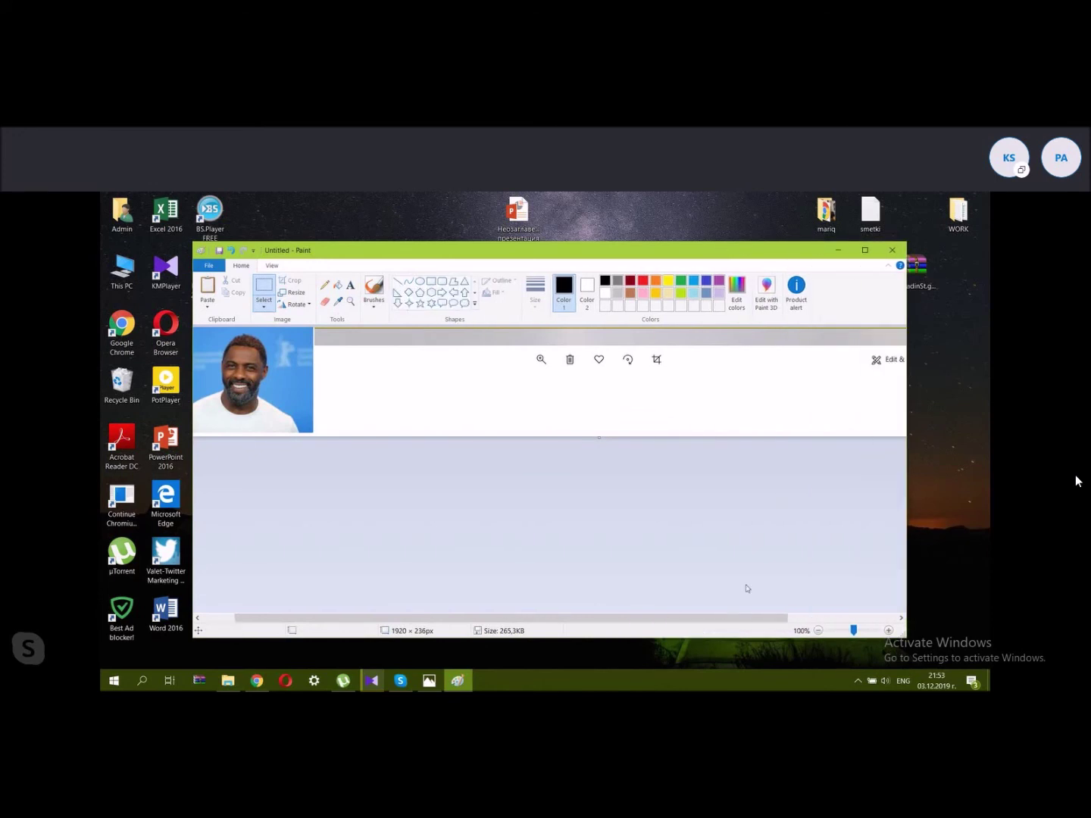
{"action": "left_click_drag", "start_coordinate": [740, 617], "coordinate": [849, 617]}
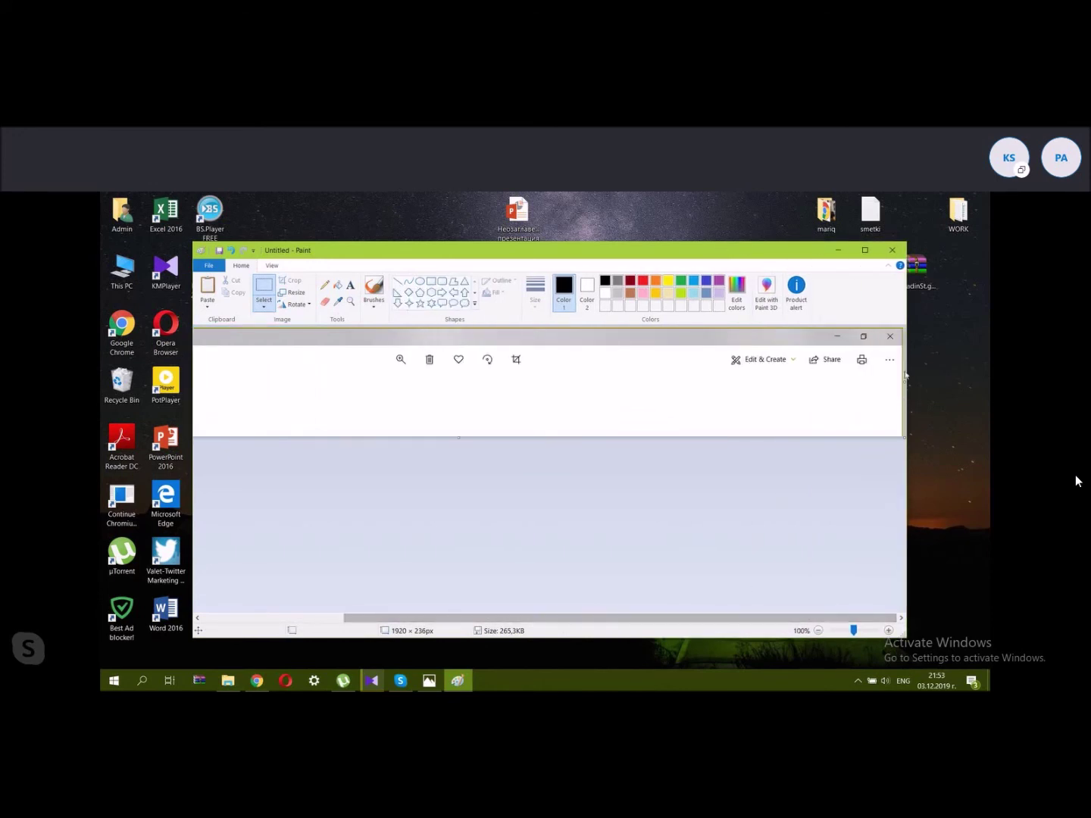
{"action": "left_click_drag", "start_coordinate": [901, 381], "coordinate": [296, 380]}
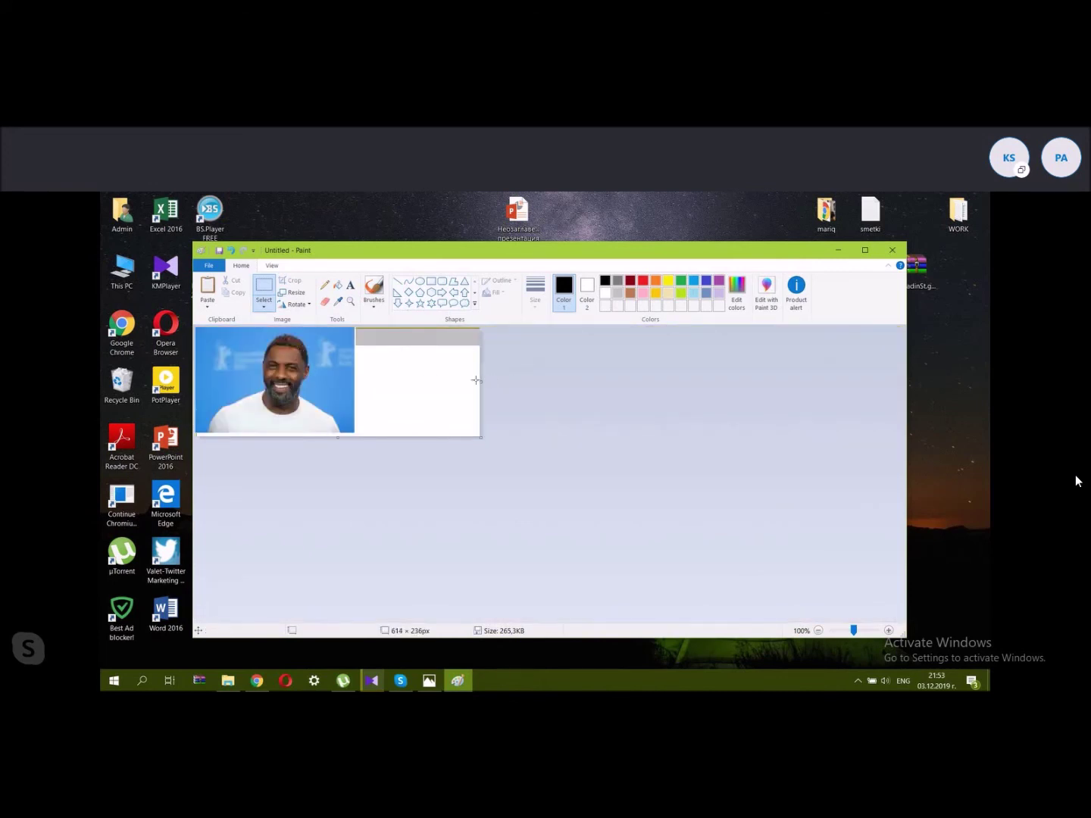
{"action": "left_click_drag", "start_coordinate": [481, 383], "coordinate": [357, 382]}
{"action": "left_click_drag", "start_coordinate": [276, 438], "coordinate": [276, 434]}
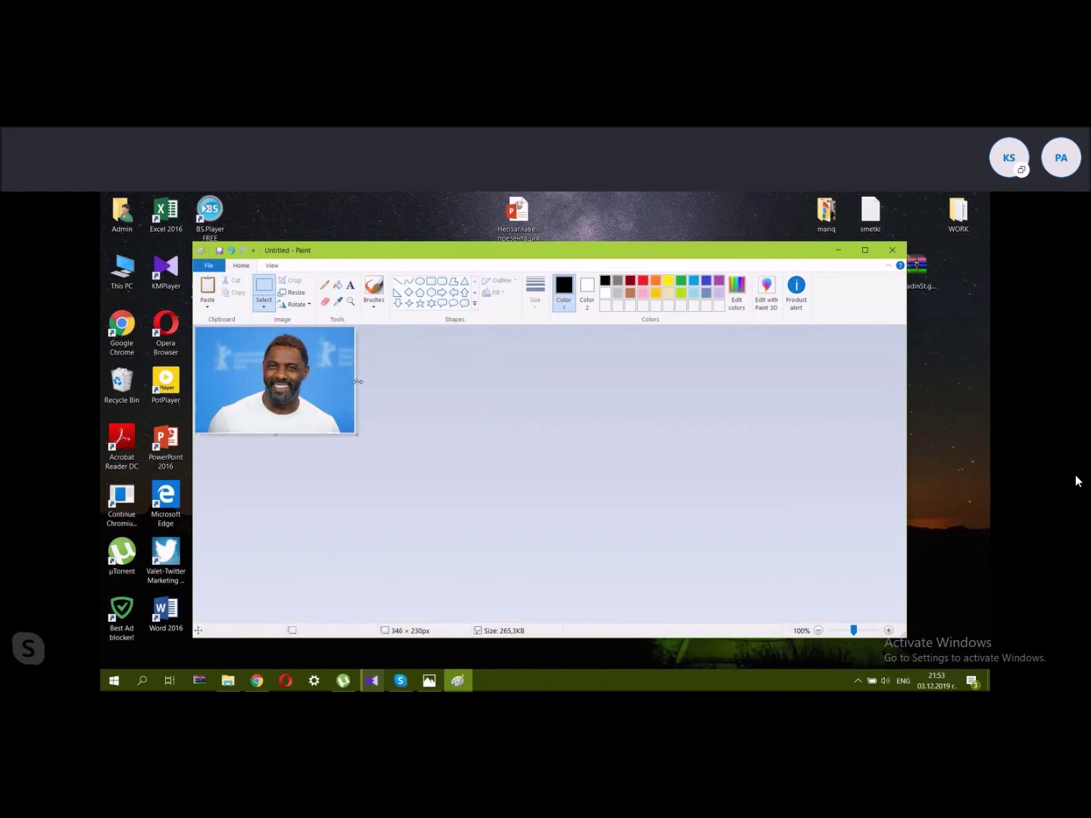
{"action": "left_click_drag", "start_coordinate": [357, 381], "coordinate": [356, 381]}
{"action": "left_click_drag", "start_coordinate": [275, 434], "coordinate": [274, 433]}
{"action": "left_click", "coordinate": [897, 248]}
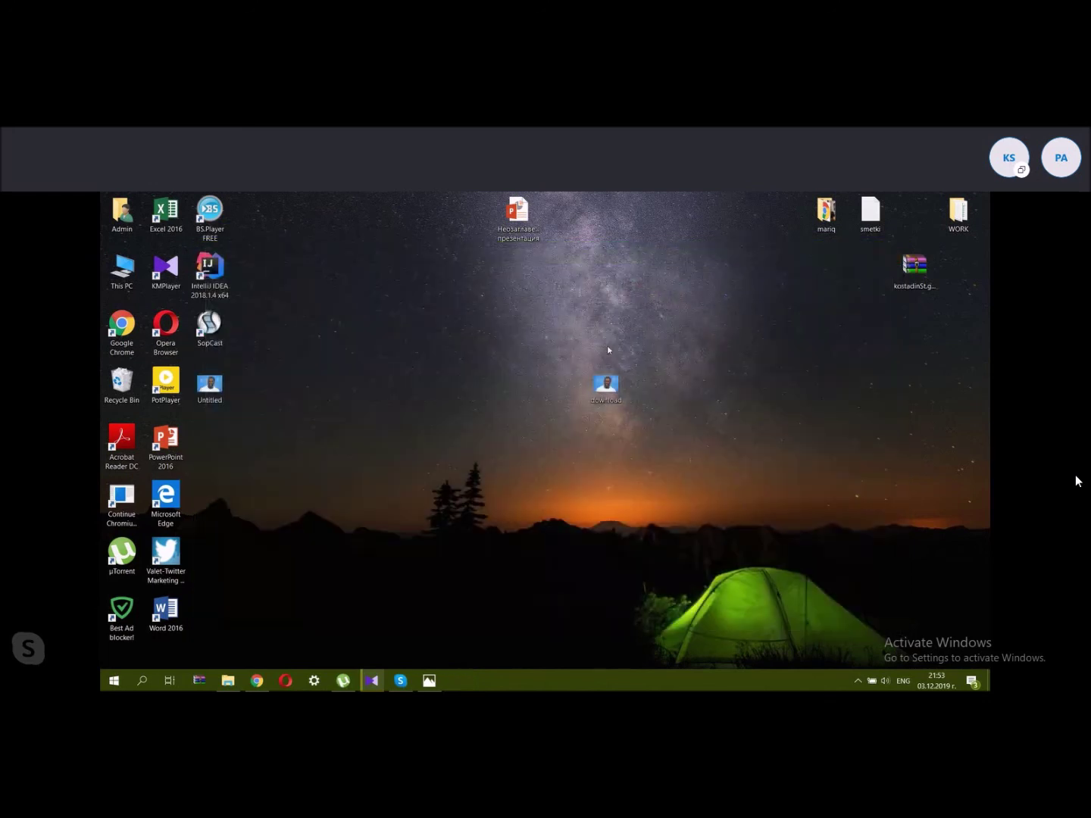
View the trimmed Untitled image in Photos, close it, and check the file's general properties from the desktop.
{"action": "double_click", "coordinate": [211, 386]}
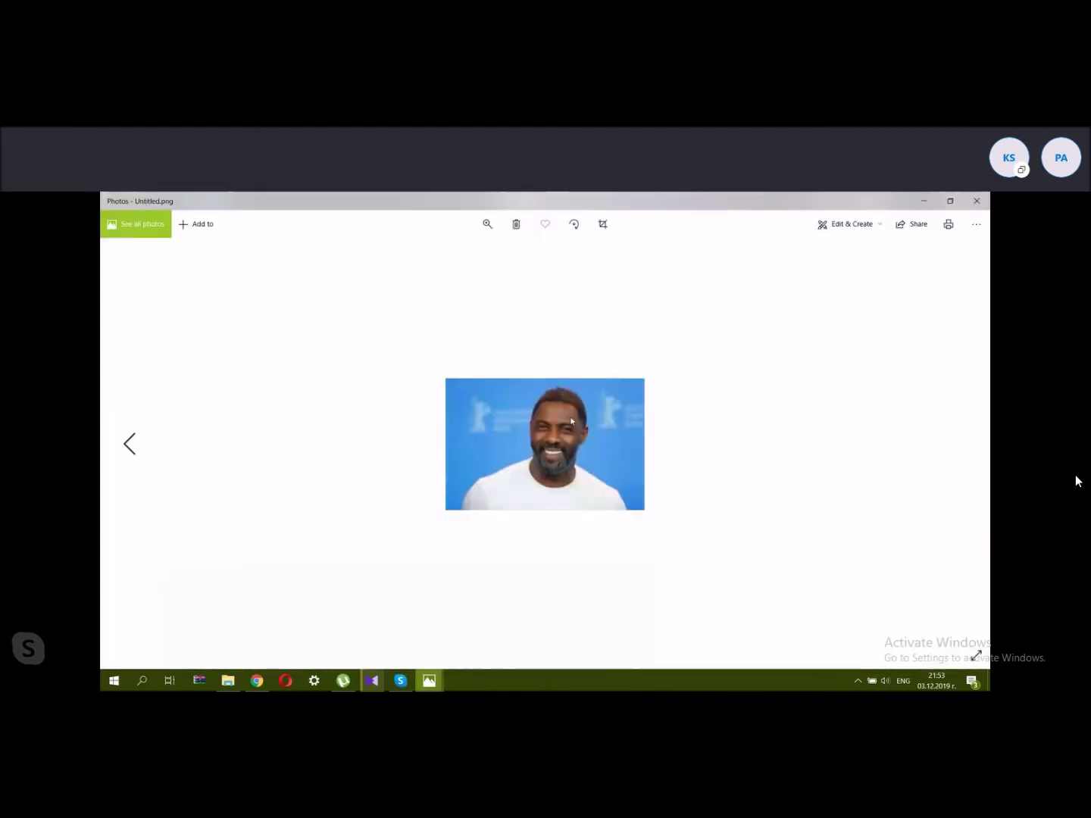
{"action": "left_click", "coordinate": [977, 201]}
{"action": "right_click", "coordinate": [215, 387]}
{"action": "left_click", "coordinate": [249, 659]}
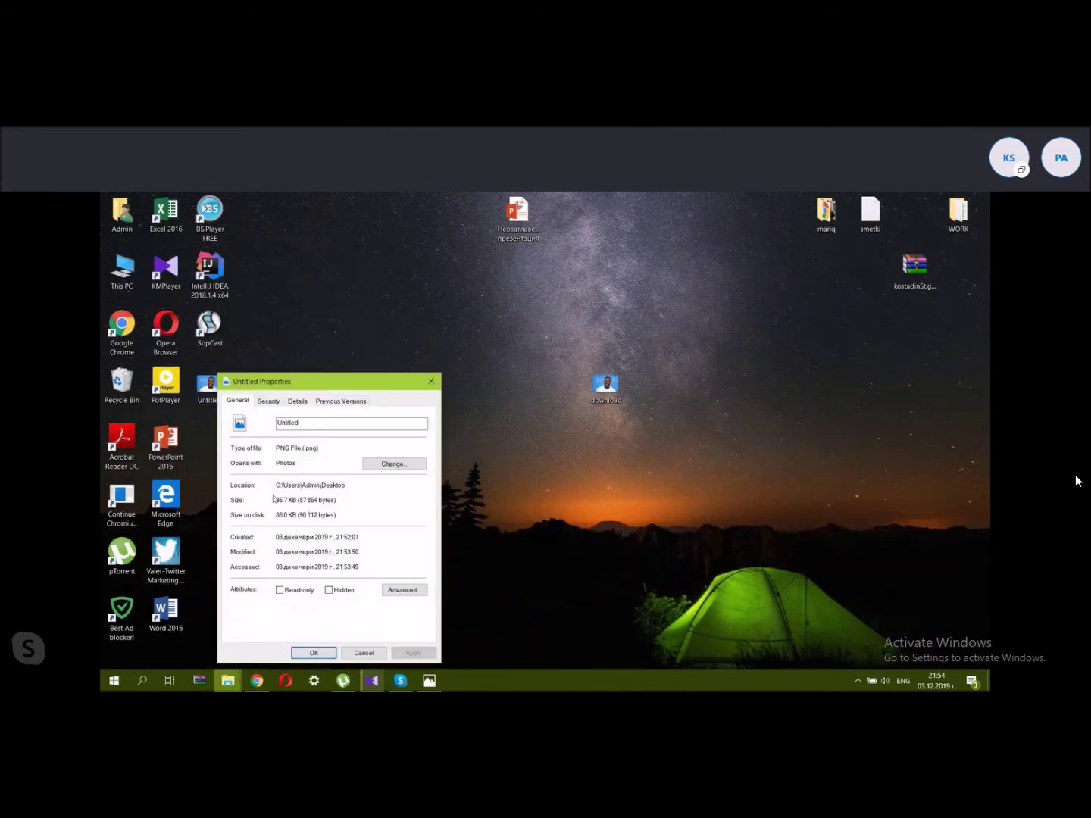
{"action": "left_click", "coordinate": [431, 380]}
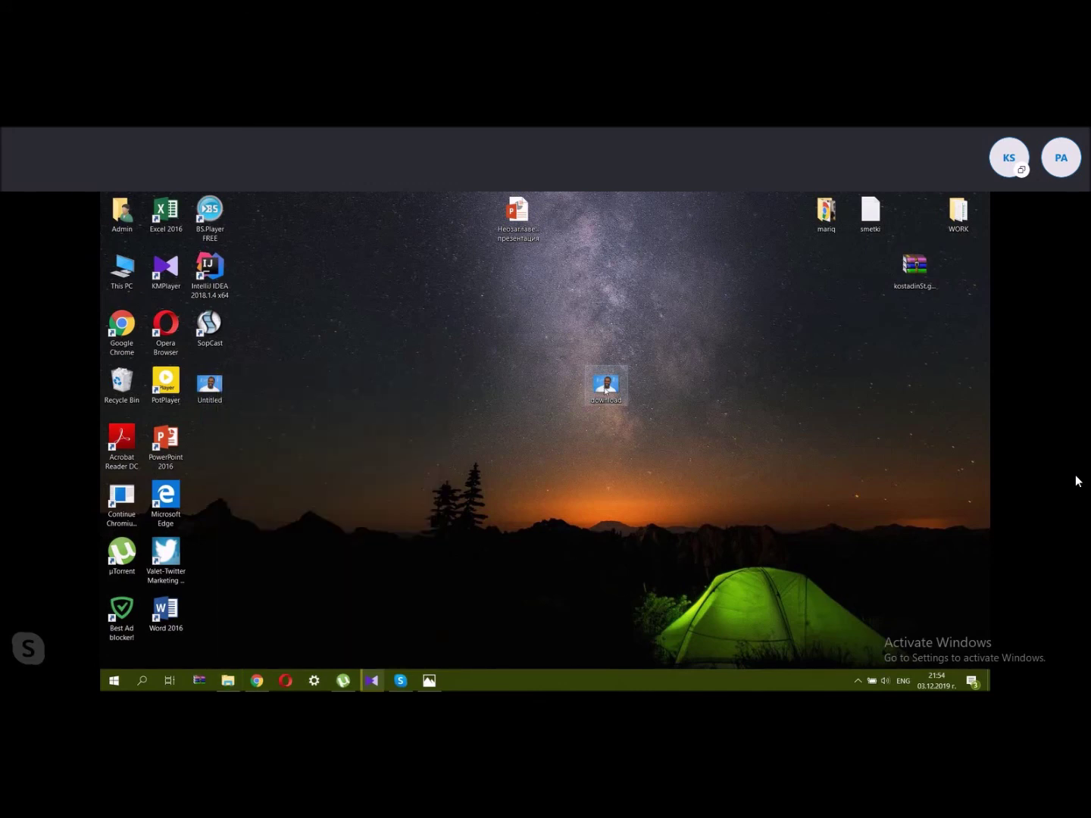
Check the general properties of the download image on the desktop, including its file size, and close them.
{"action": "double_click", "coordinate": [606, 389]}
{"action": "right_click", "coordinate": [589, 386]}
{"action": "left_click", "coordinate": [633, 658]}
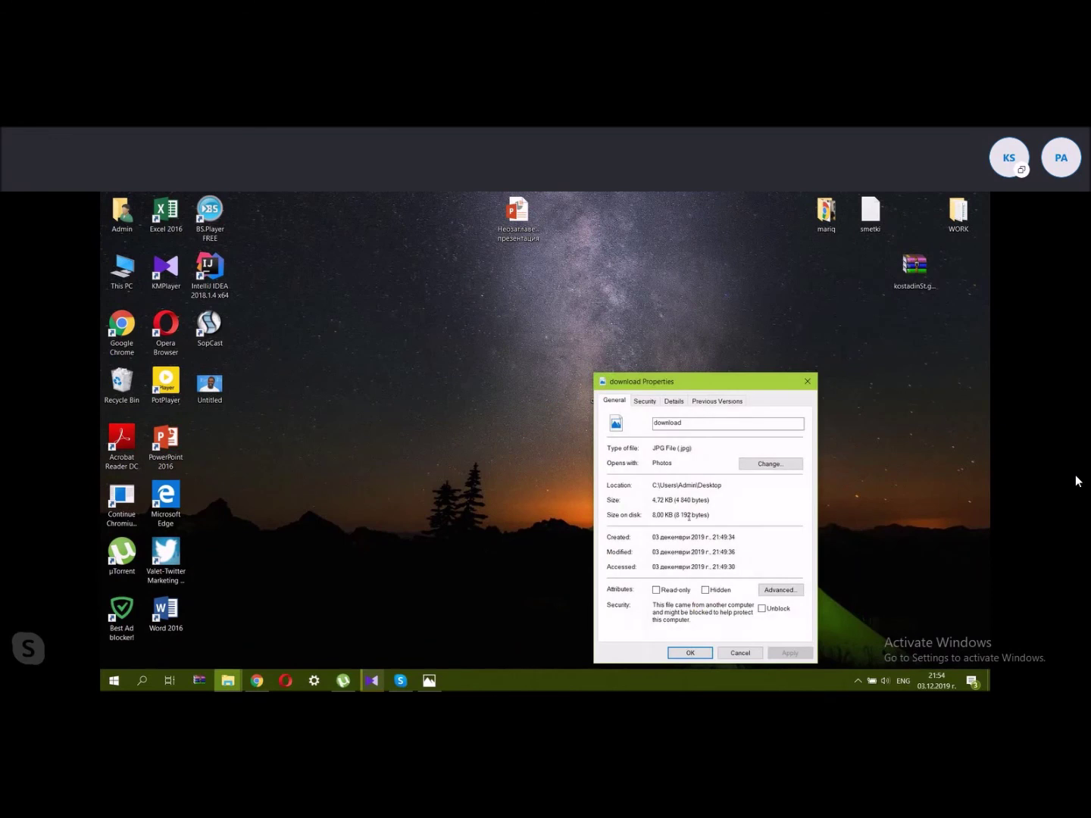
{"action": "left_click", "coordinate": [815, 385]}
{"action": "left_click_drag", "start_coordinate": [705, 390], "coordinate": [819, 497]}
Examine the detailed properties of the Untitled image on the desktop, including its pixel dimensions and file size.
{"action": "mouse_move", "coordinate": [211, 394]}
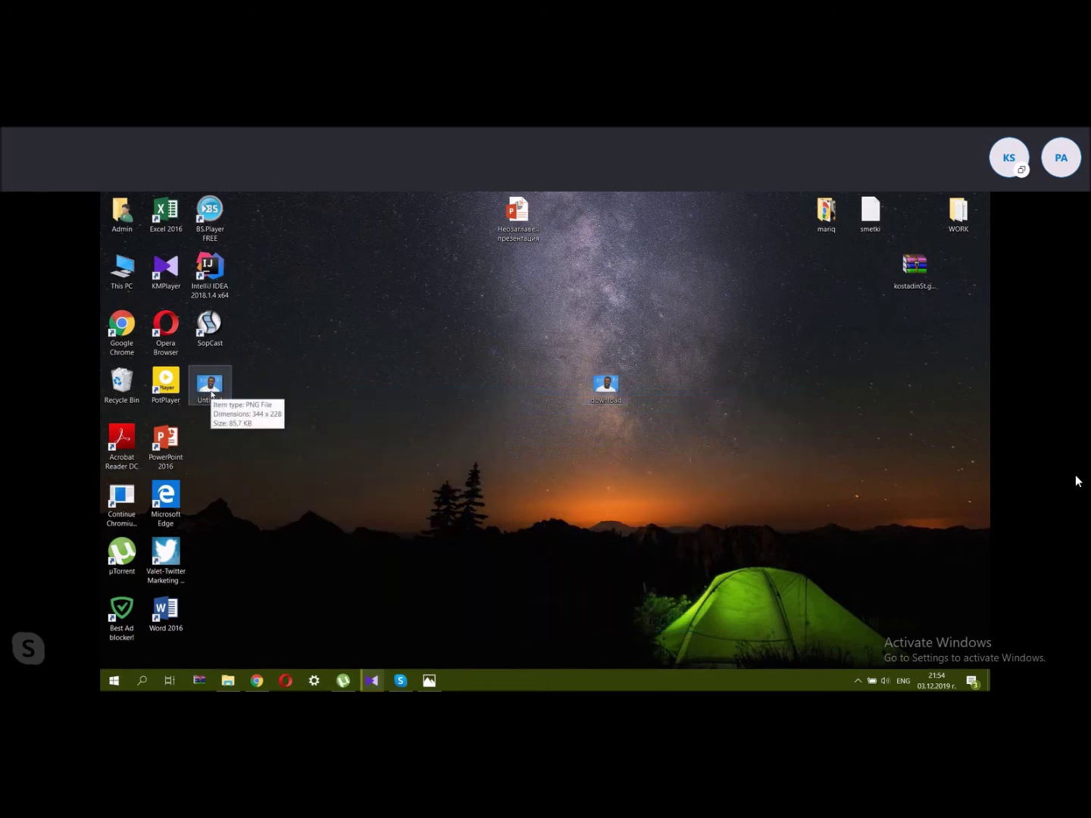
{"action": "right_click", "coordinate": [216, 392]}
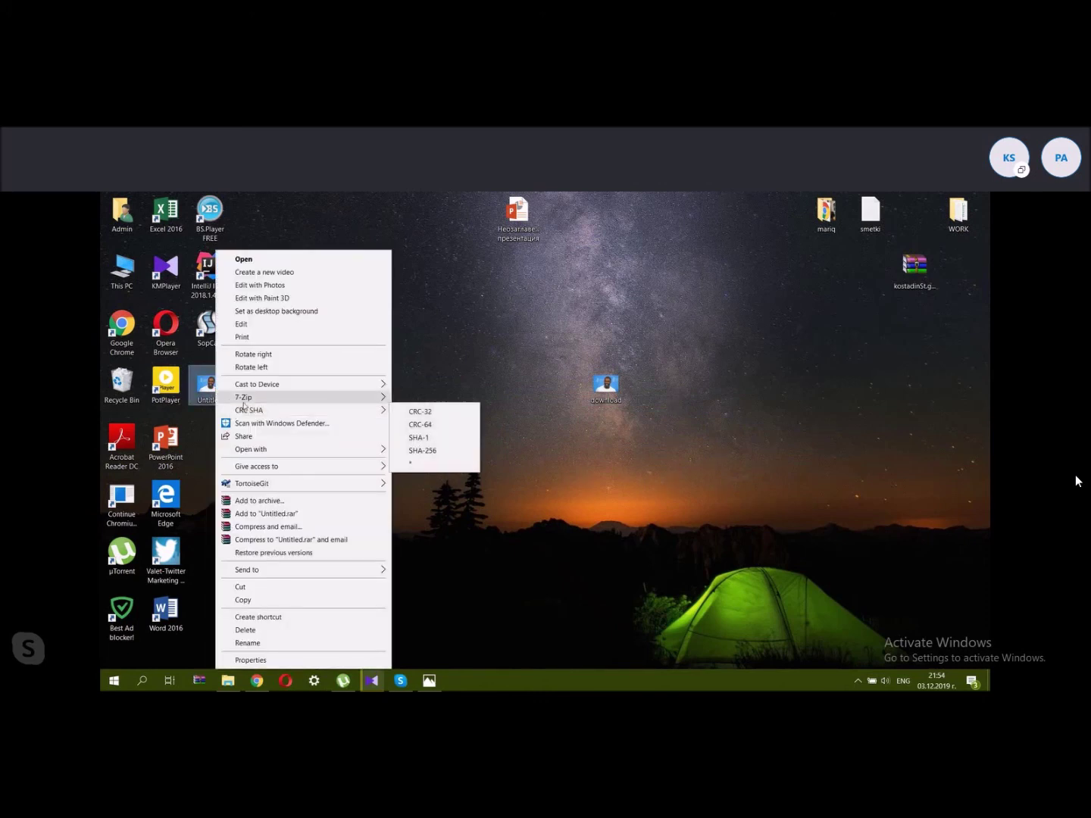
{"action": "mouse_move", "coordinate": [253, 397]}
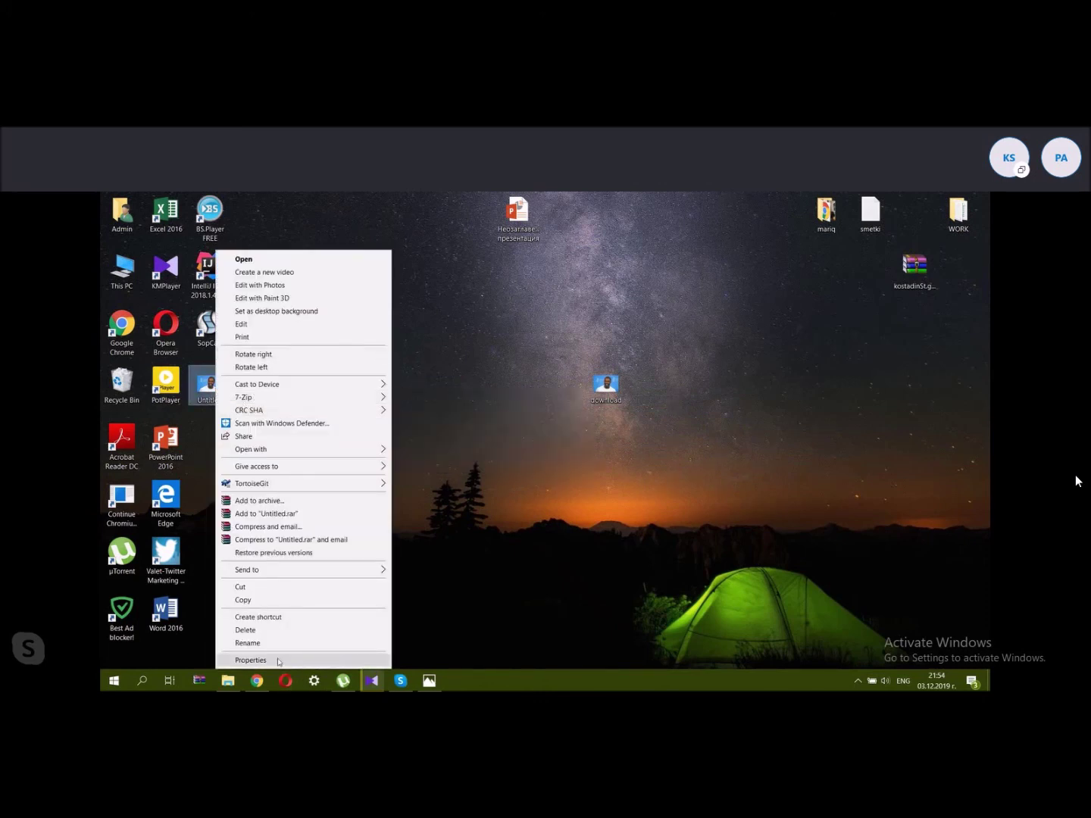
{"action": "left_click", "coordinate": [277, 660]}
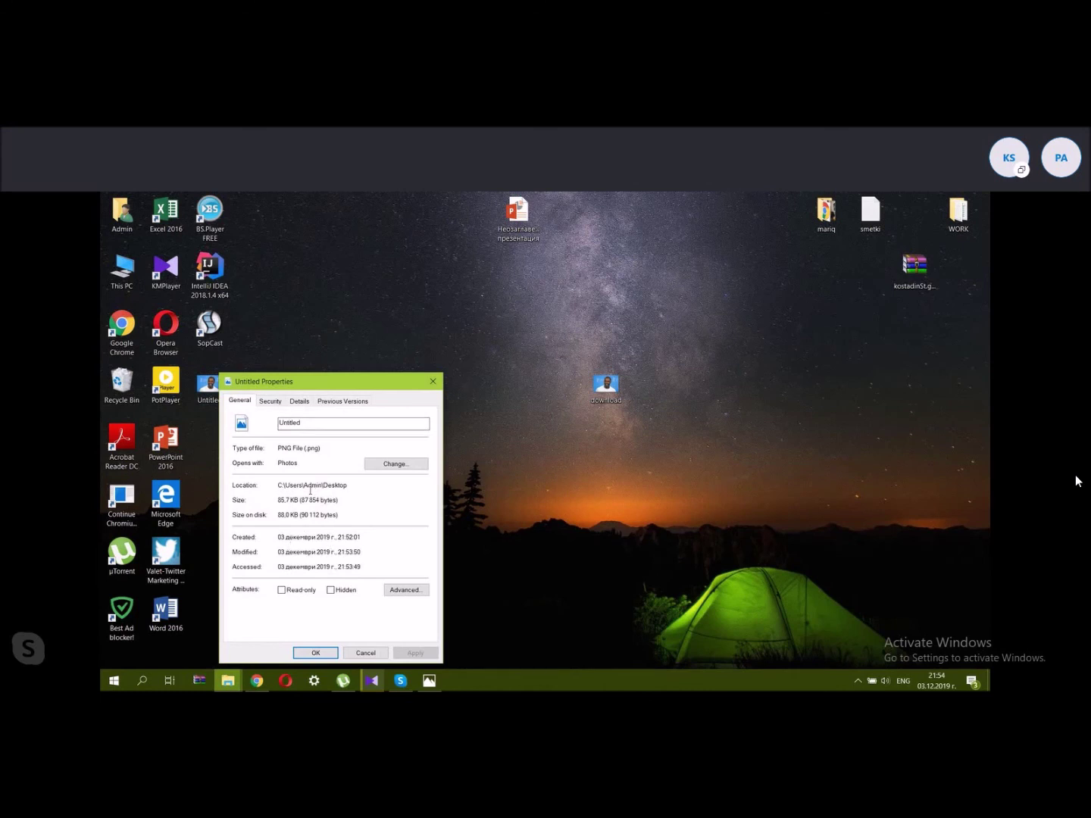
{"action": "left_click", "coordinate": [299, 401]}
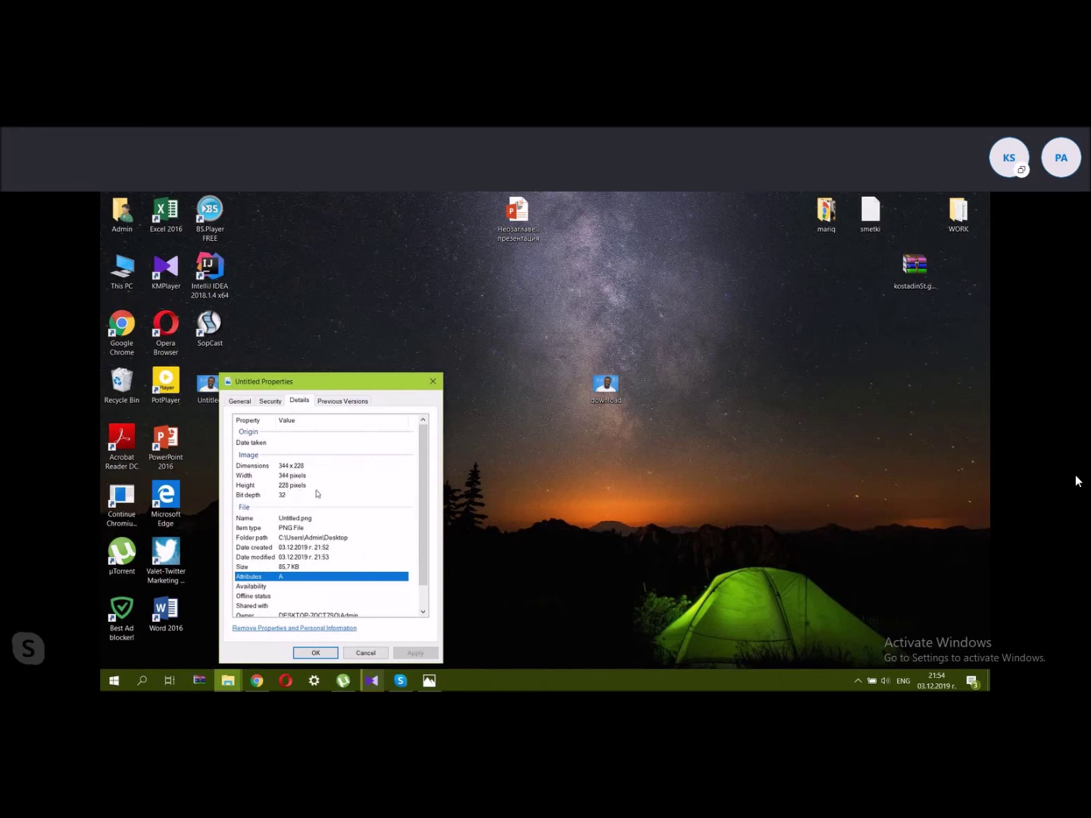
{"action": "scroll", "coordinate": [316, 493], "scroll_direction": "down", "scroll_amount": 1}
{"action": "scroll", "coordinate": [317, 495], "scroll_direction": "up", "scroll_amount": 1}
Switch to Chrome and search Google for "compresor img".
{"action": "left_click", "coordinate": [256, 680]}
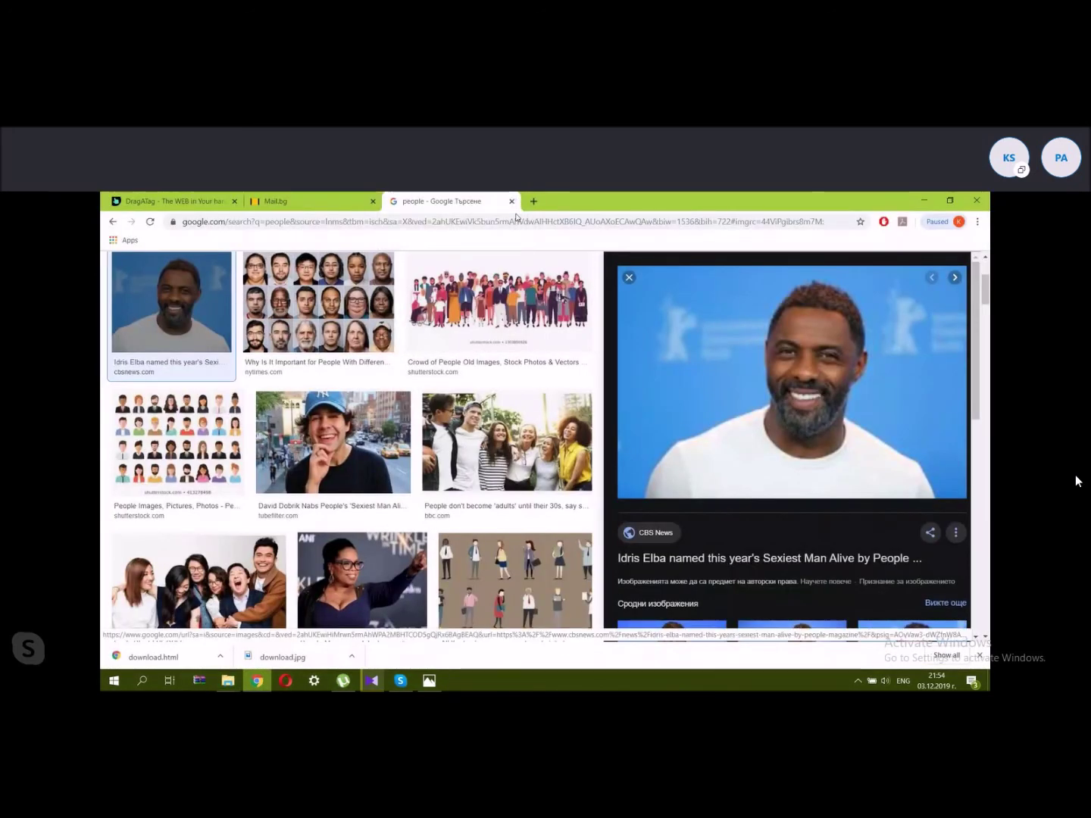
{"action": "left_click", "coordinate": [514, 220]}
{"action": "type", "text": "k"}
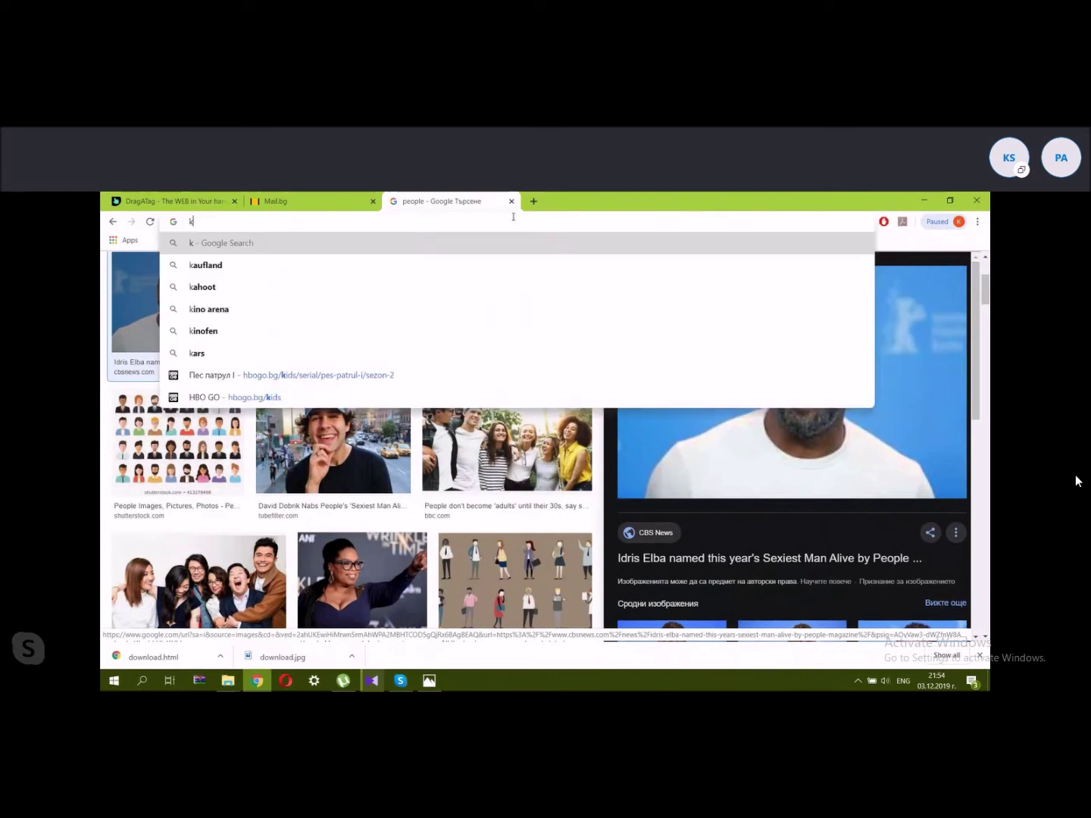
{"action": "type", "text": "ompresor"}
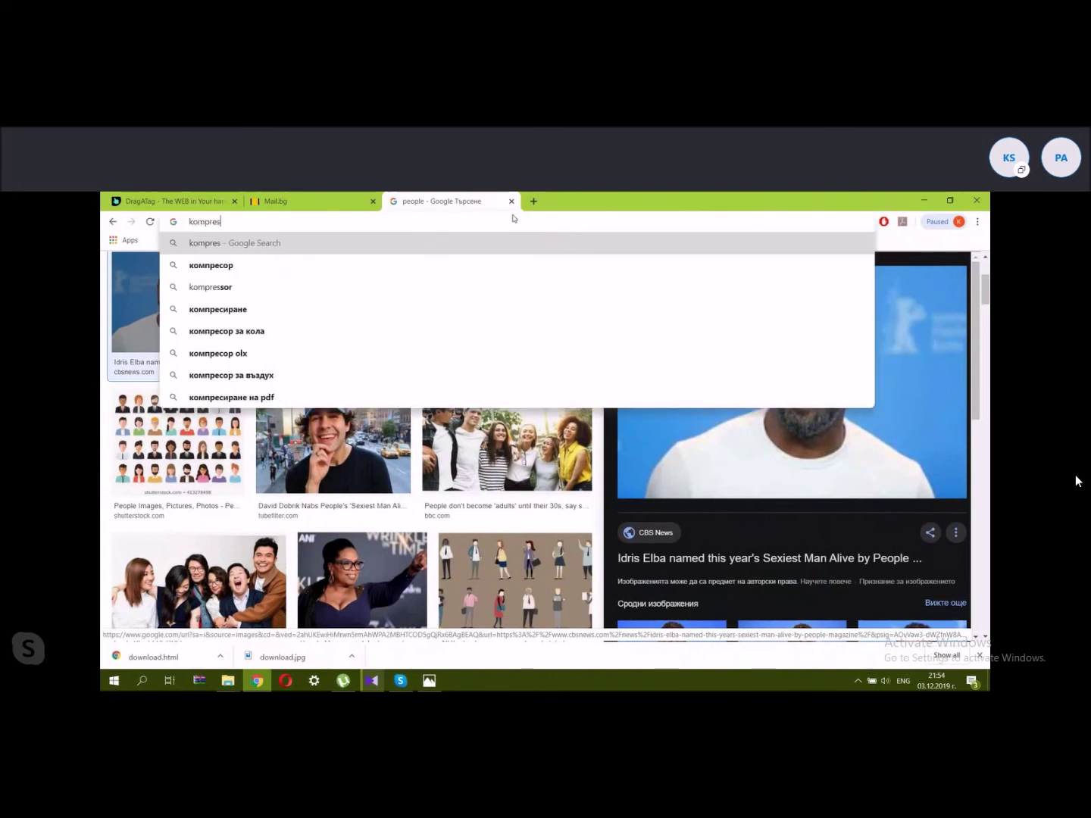
{"action": "key", "text": "BackSpace"}
{"action": "key", "text": "BackSpace"}
{"action": "key", "text": "BackSpace"}
{"action": "key", "text": "BackSpace"}
{"action": "key", "text": "BackSpace"}
{"action": "key", "text": "BackSpace"}
{"action": "key", "text": "BackSpace"}
{"action": "key", "text": "BackSpace"}
{"action": "key", "text": "BackSpace"}
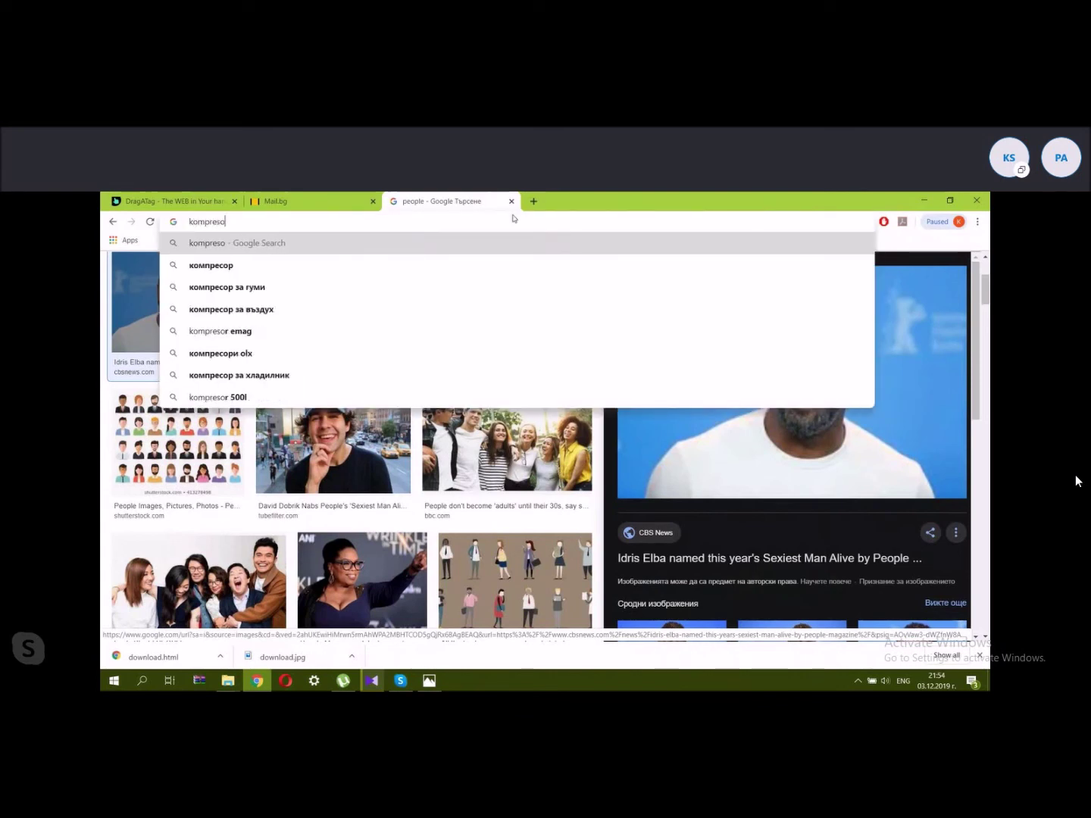
{"action": "type", "text": "om"}
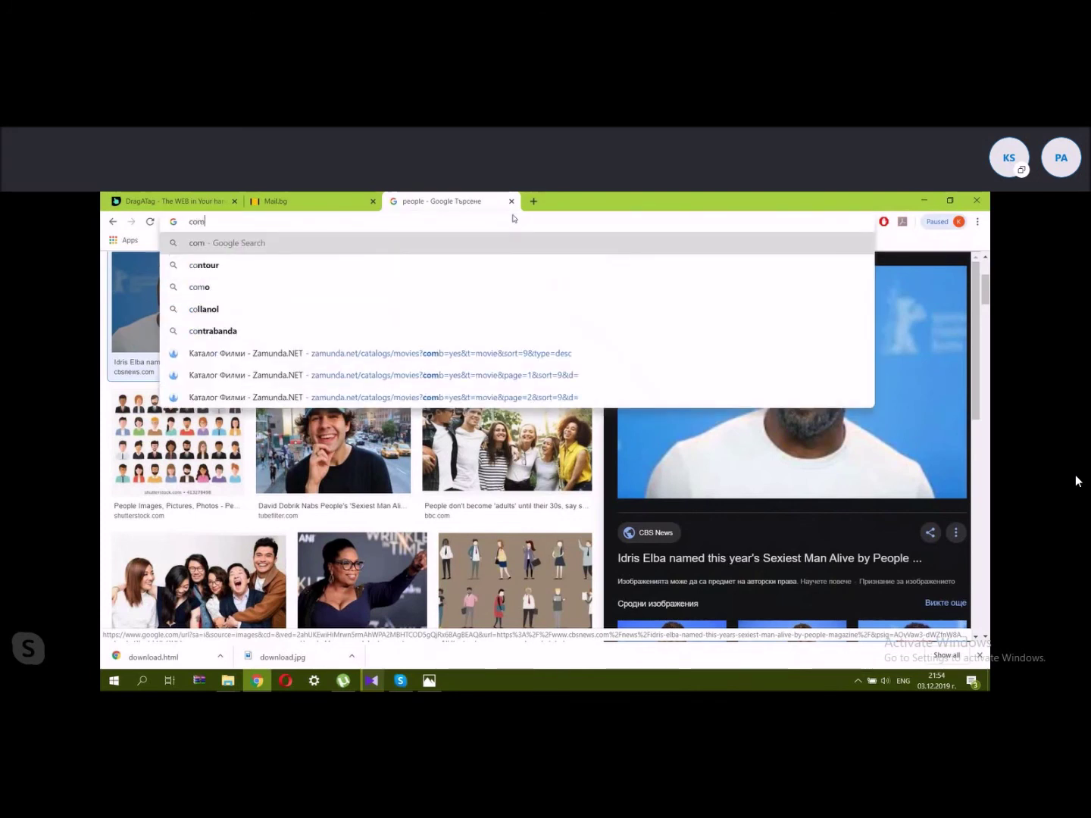
{"action": "type", "text": "pre"}
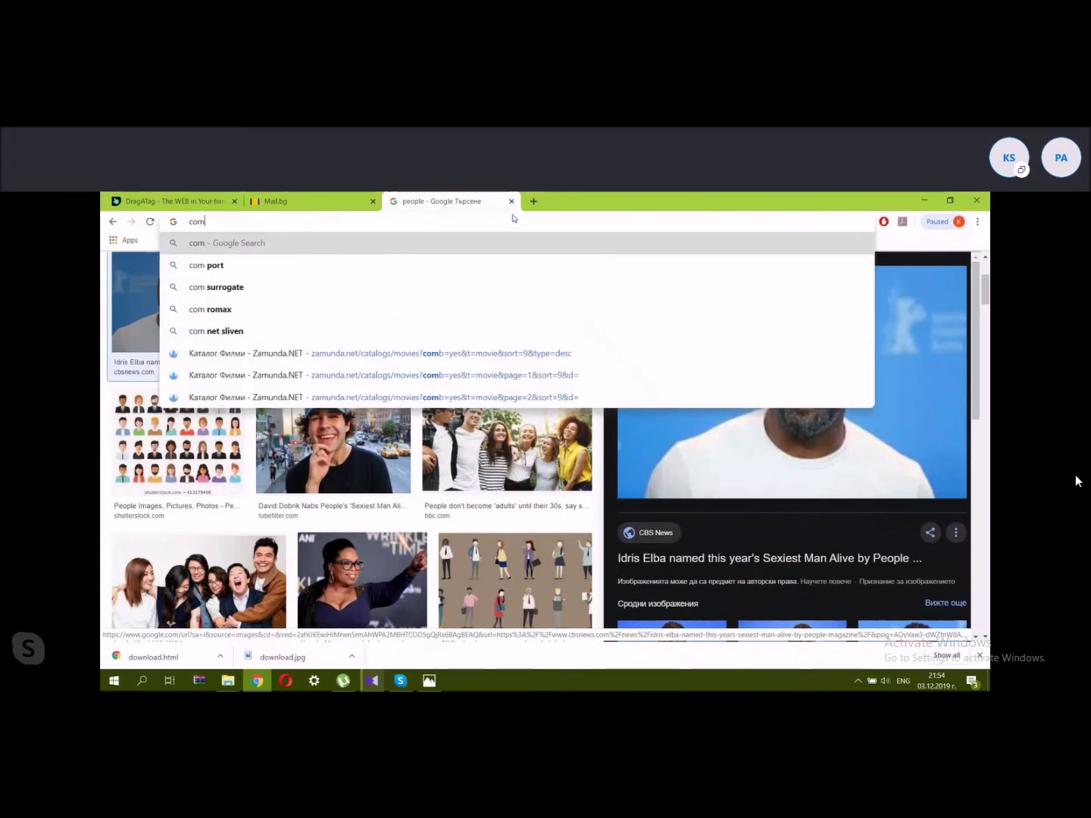
{"action": "type", "text": "s"}
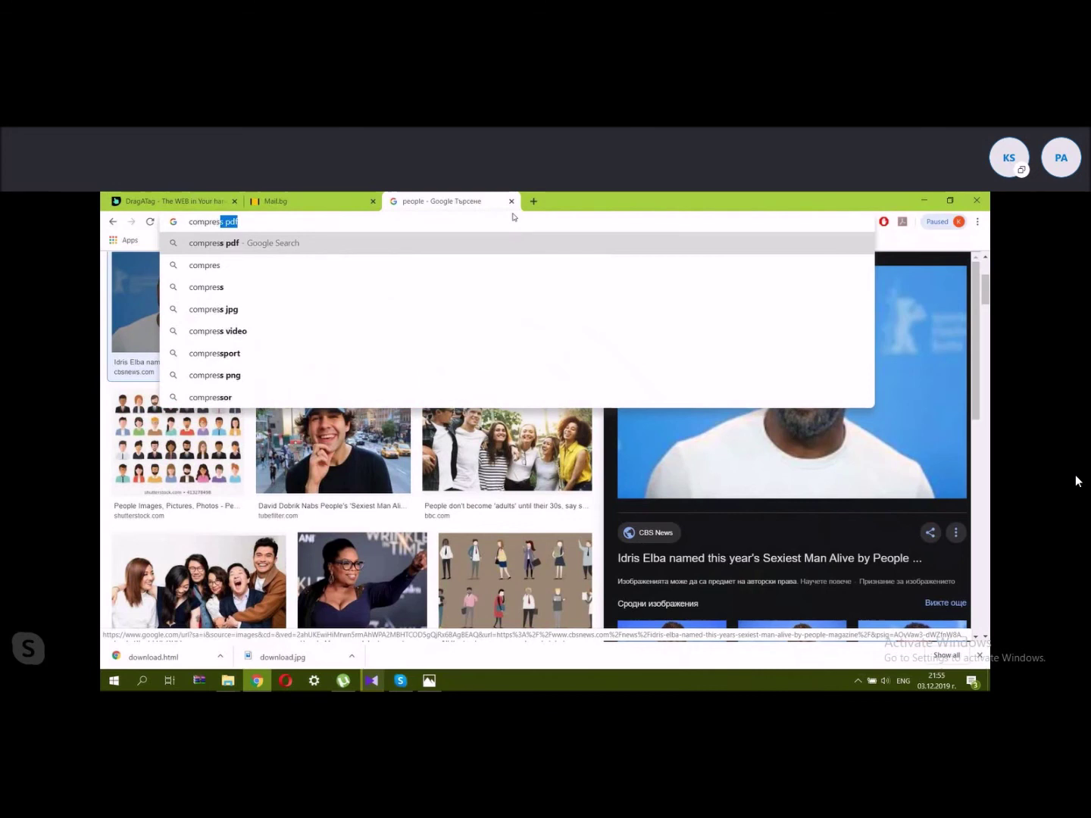
{"action": "type", "text": "or"}
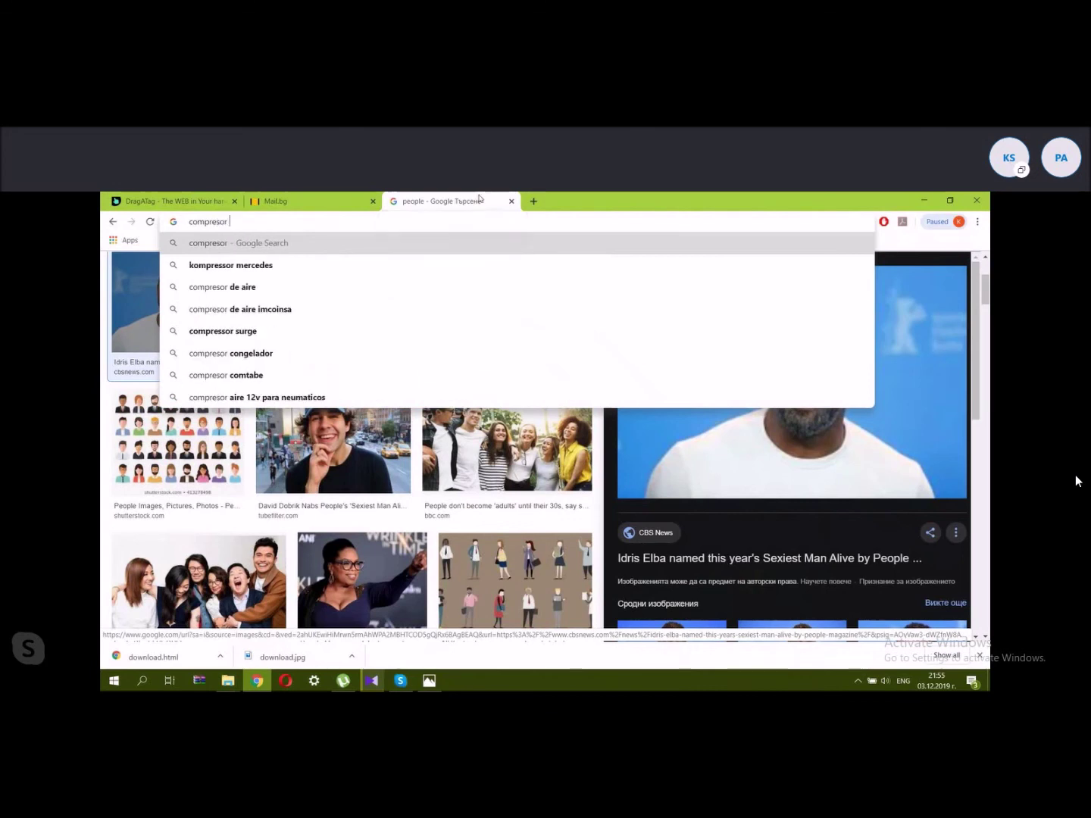
{"action": "type", "text": " img"}
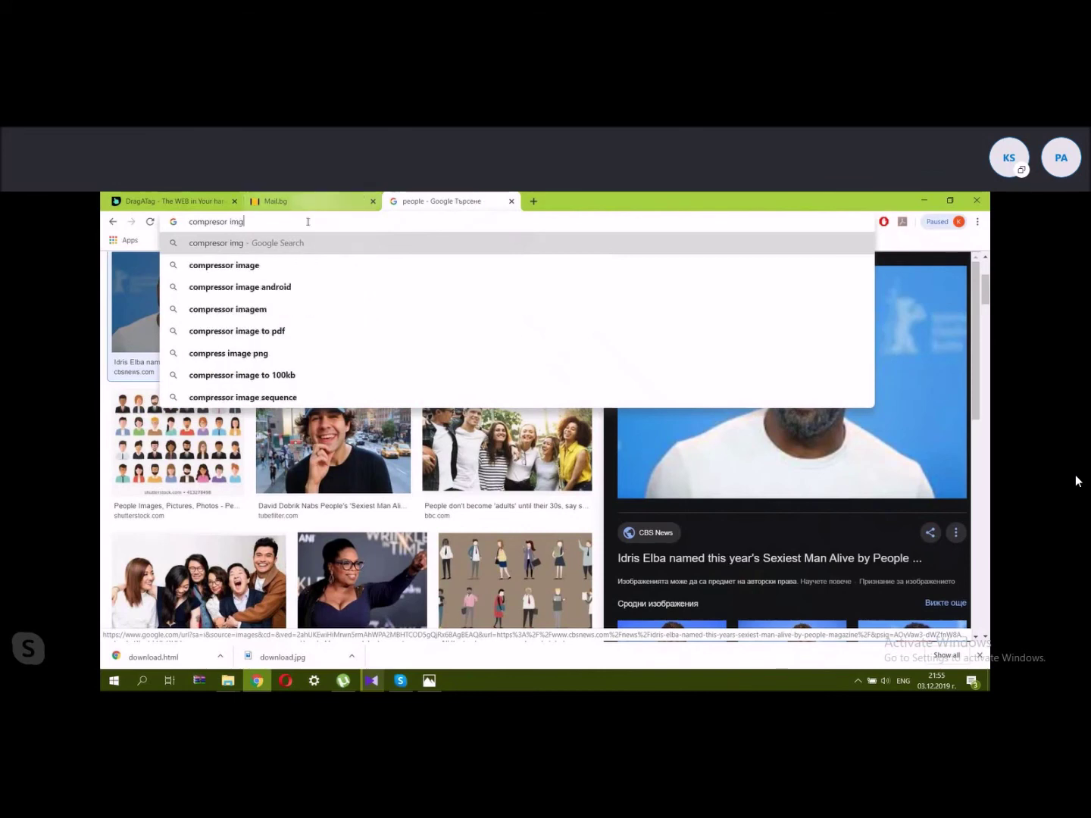
{"action": "left_click", "coordinate": [248, 245]}
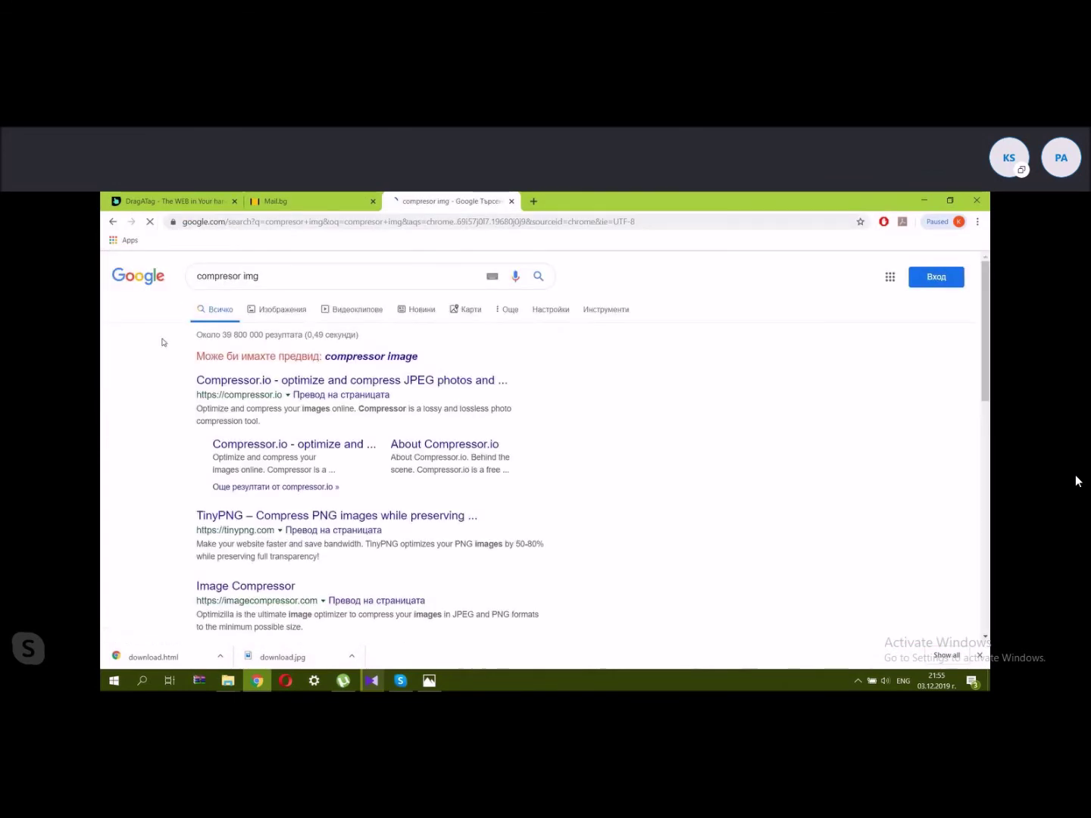
Open the Compressor.io site from the search results and go to its image upload page.
{"action": "left_click", "coordinate": [334, 380]}
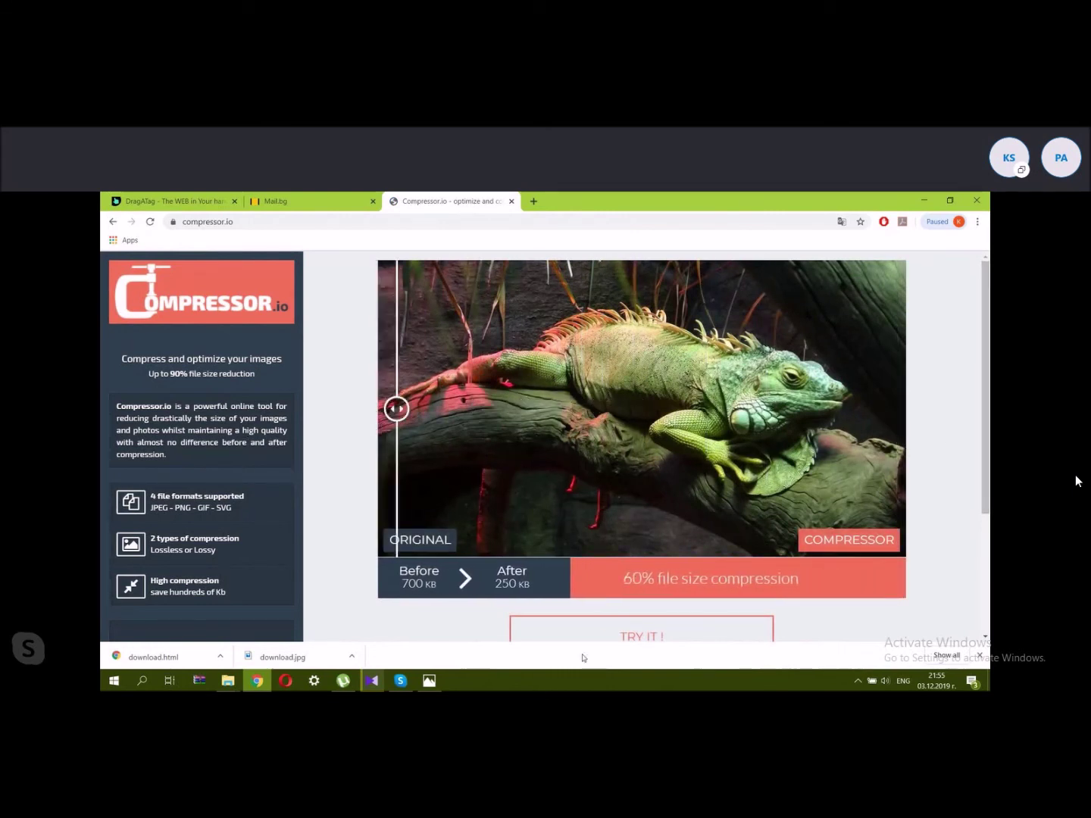
{"action": "left_click", "coordinate": [628, 636]}
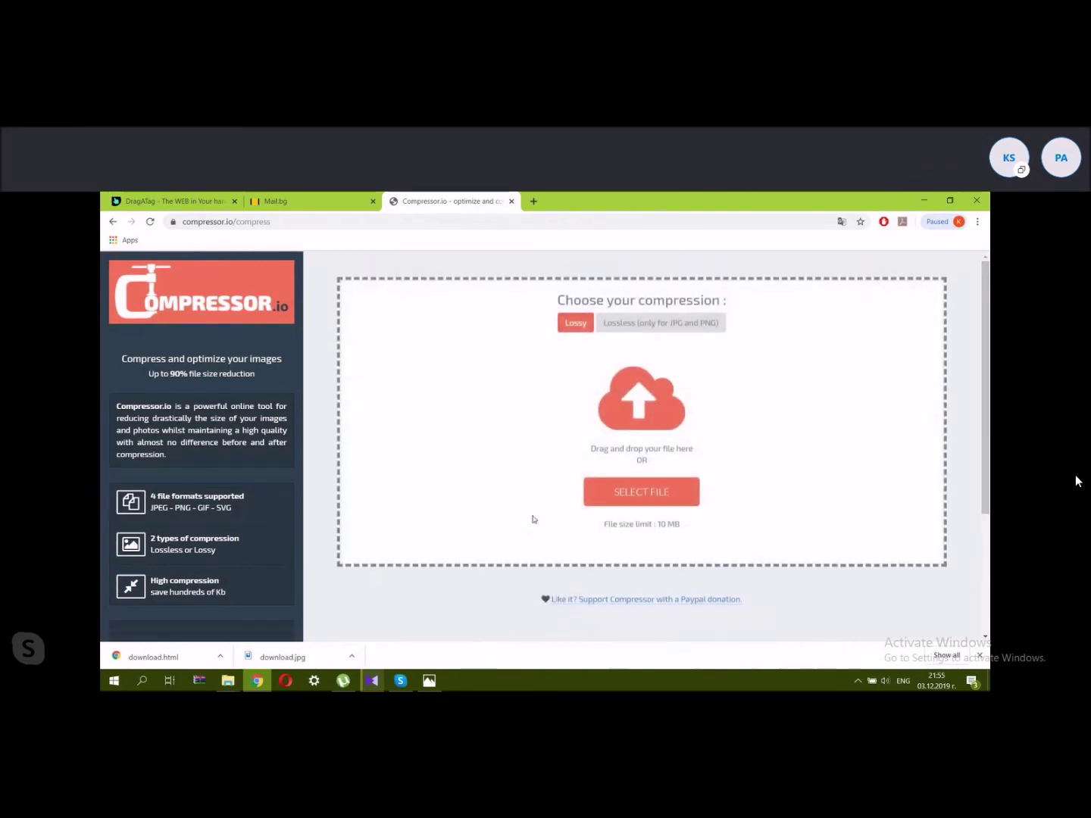
{"action": "left_click", "coordinate": [626, 494]}
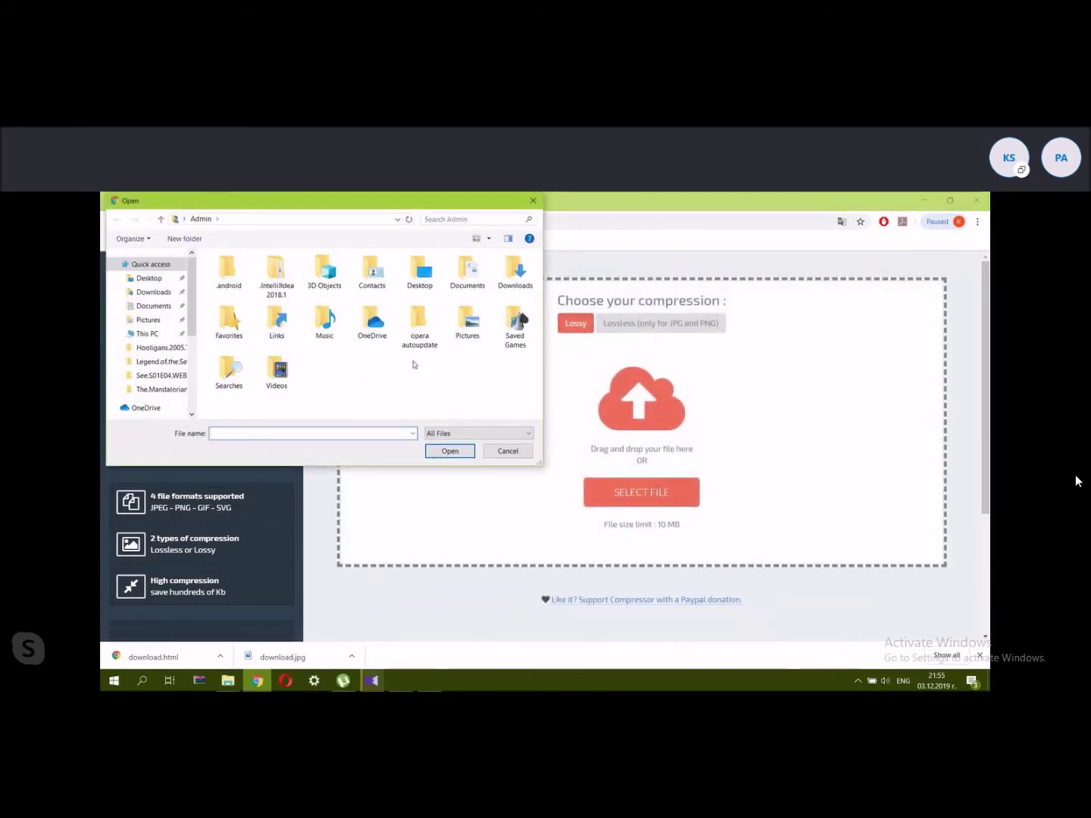
{"action": "left_click", "coordinate": [149, 277]}
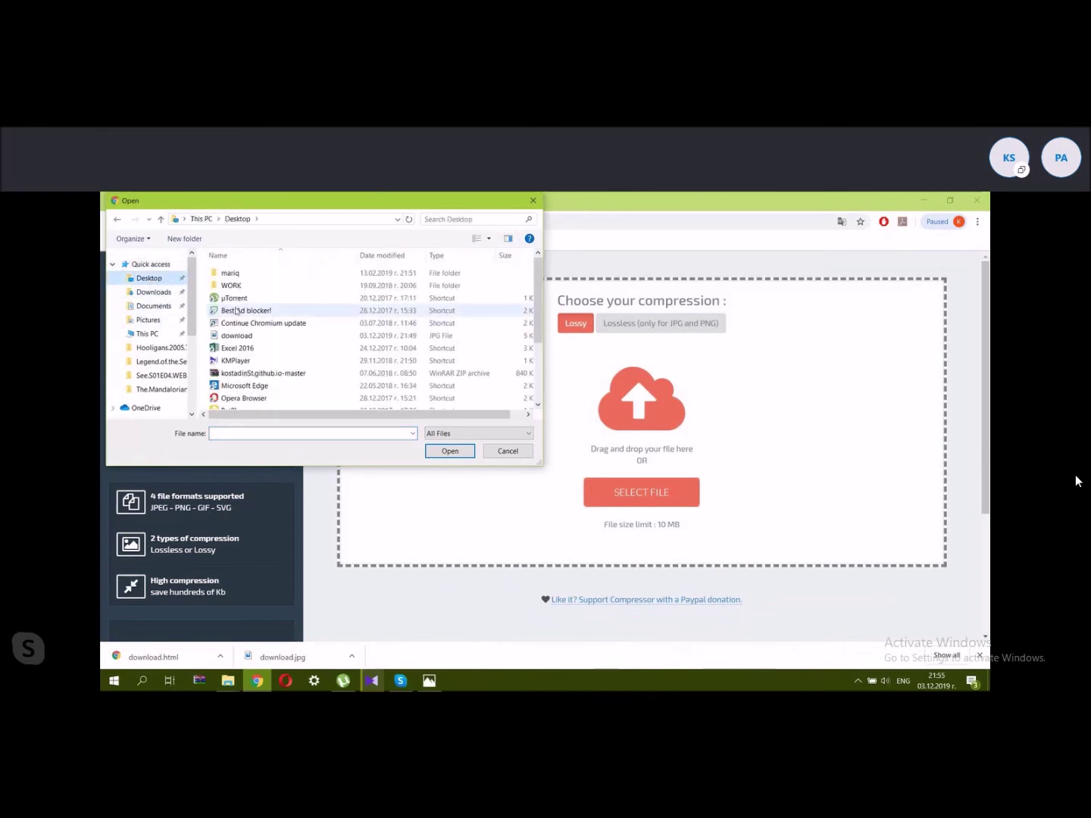
{"action": "scroll", "coordinate": [245, 314], "scroll_direction": "down", "scroll_amount": 3}
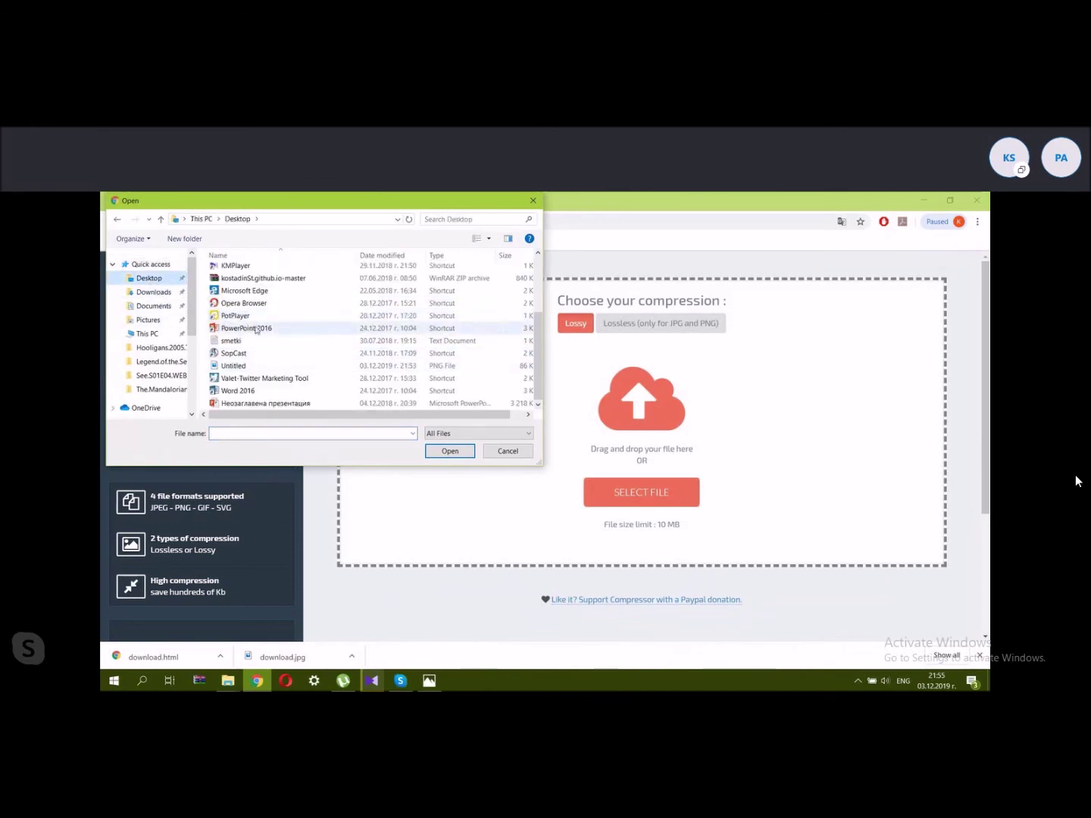
{"action": "left_click", "coordinate": [532, 201]}
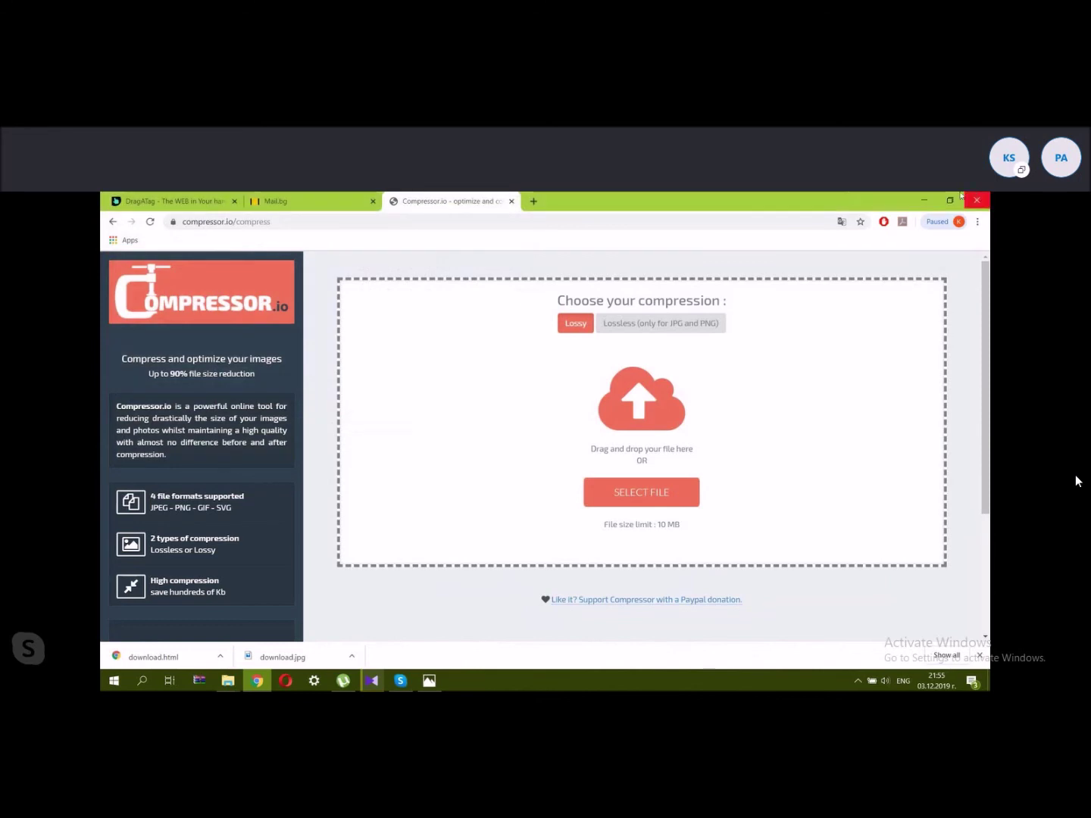
Upload the Untitled image from the desktop to Compressor.io with Lossy compression and download the compressed PNG.
{"action": "left_click", "coordinate": [951, 200]}
{"action": "left_click_drag", "start_coordinate": [208, 384], "coordinate": [470, 470]}
{"action": "left_click", "coordinate": [664, 206]}
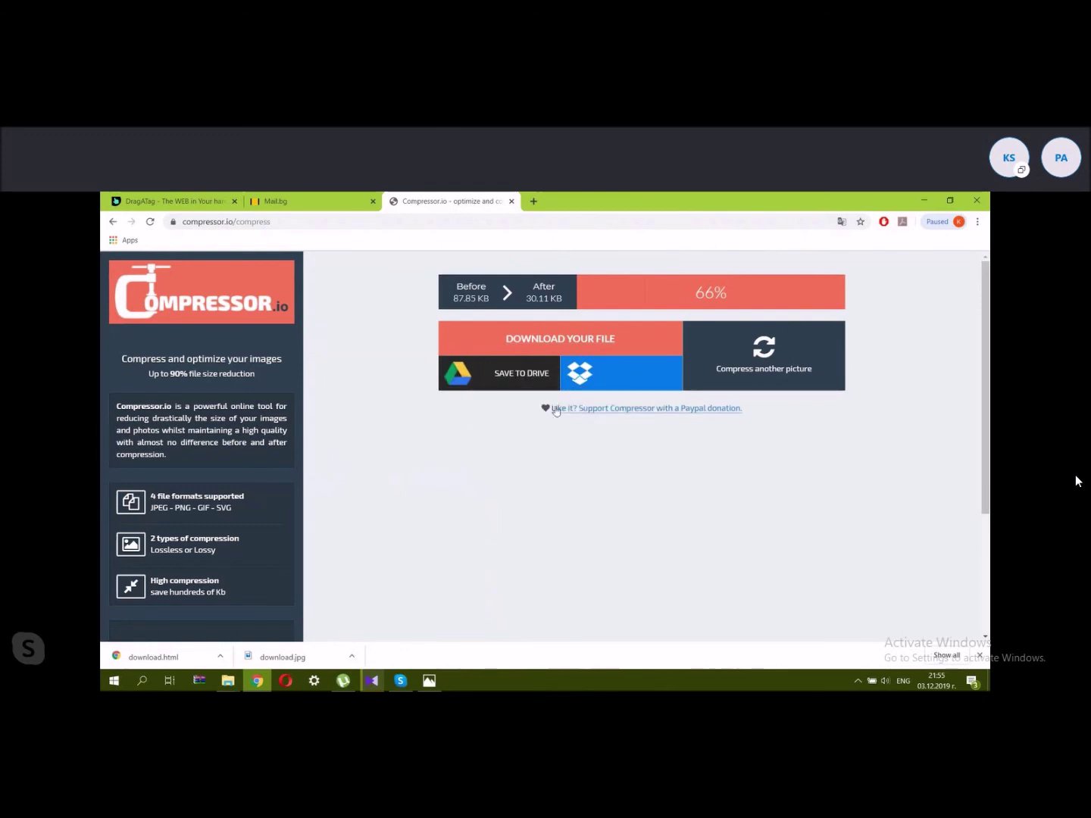
{"action": "left_click", "coordinate": [549, 340]}
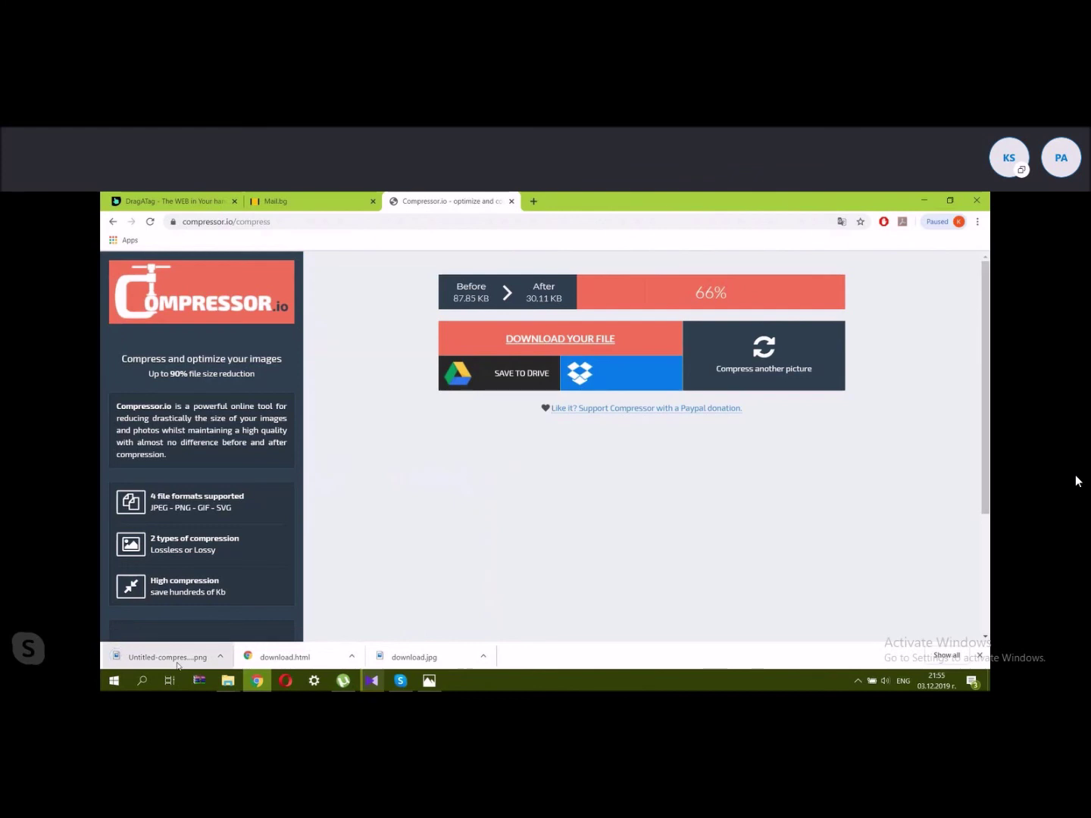
View the downloaded Untitled-compressor.png in Photos, close it and minimize the browser to return to the desktop.
{"action": "left_click", "coordinate": [173, 661]}
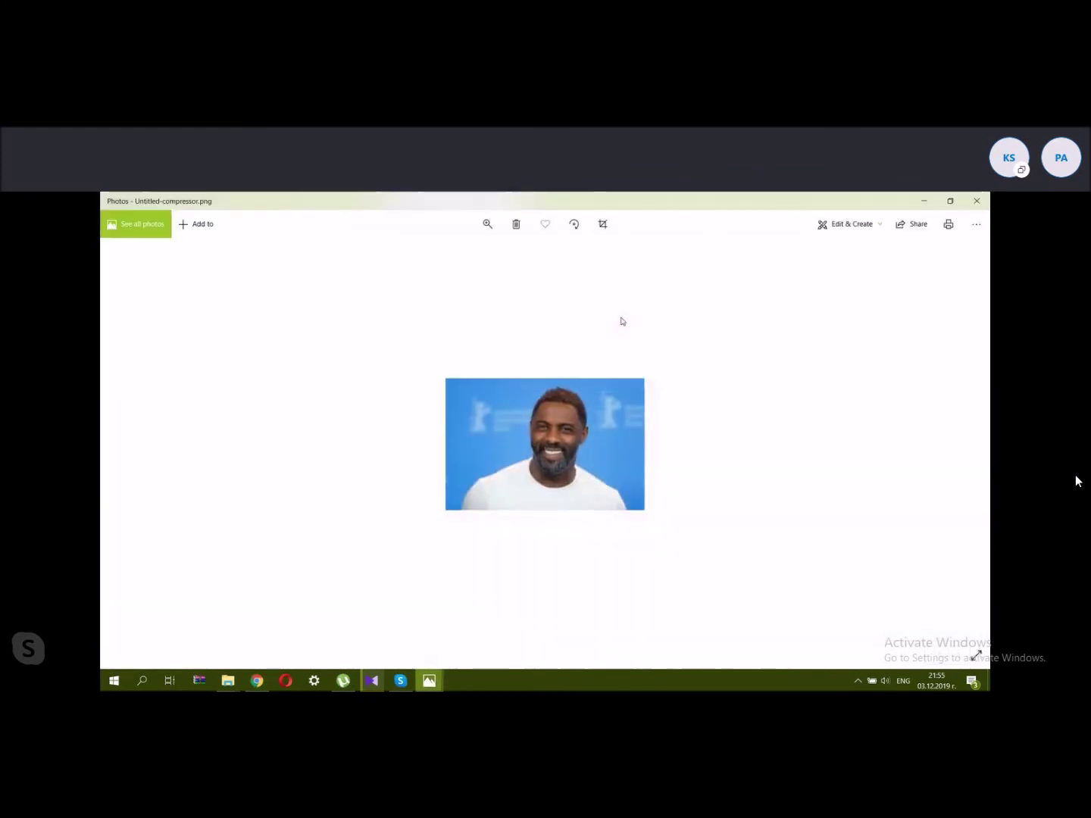
{"action": "left_click", "coordinate": [978, 201]}
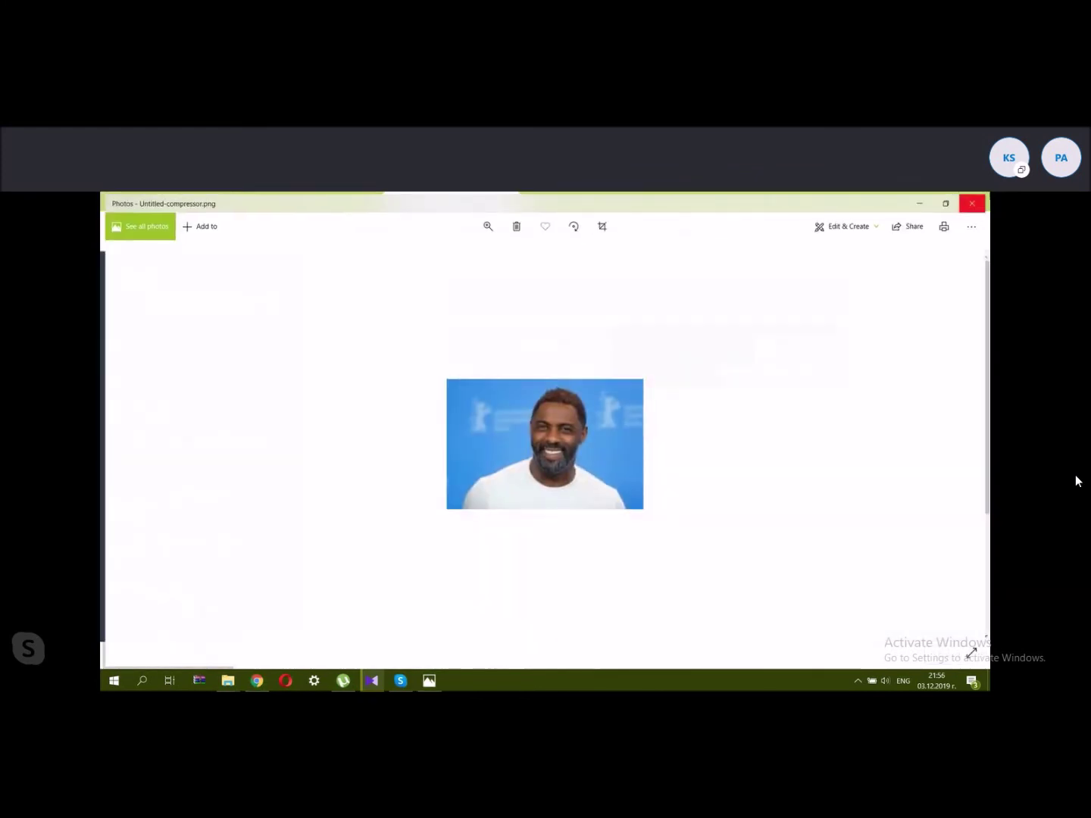
{"action": "left_click", "coordinate": [924, 200]}
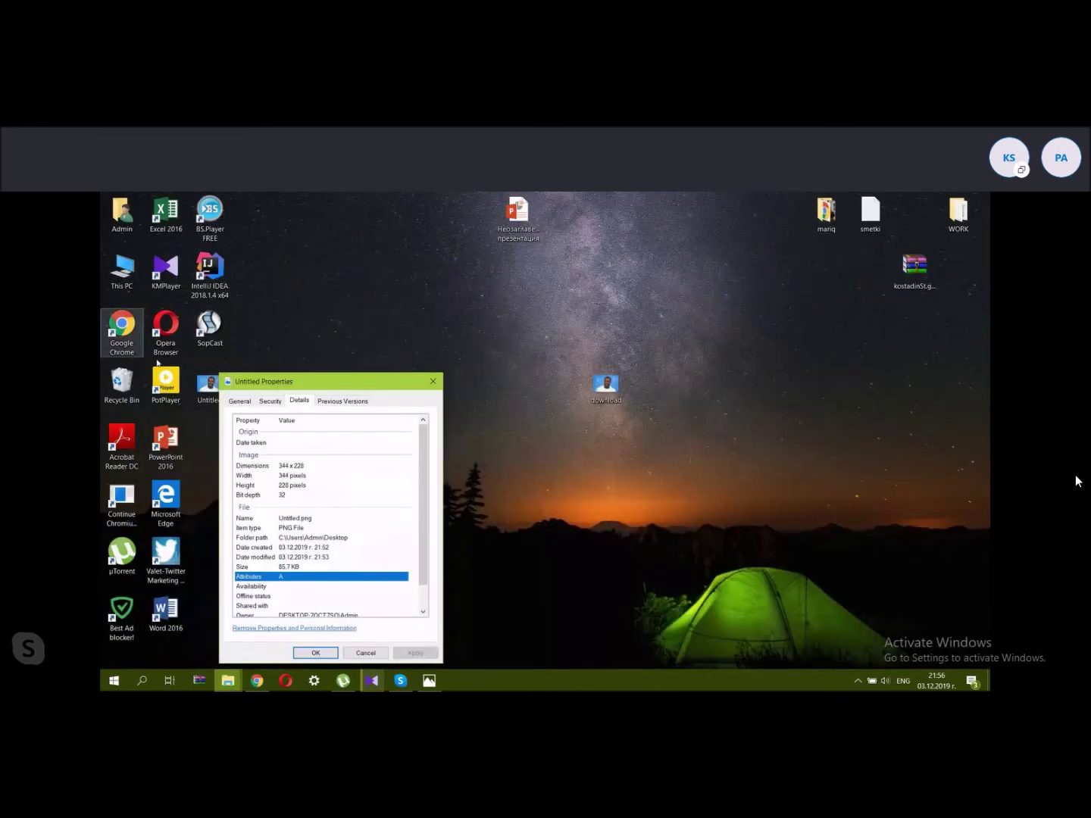
{"action": "left_click", "coordinate": [435, 381]}
{"action": "double_click", "coordinate": [124, 280]}
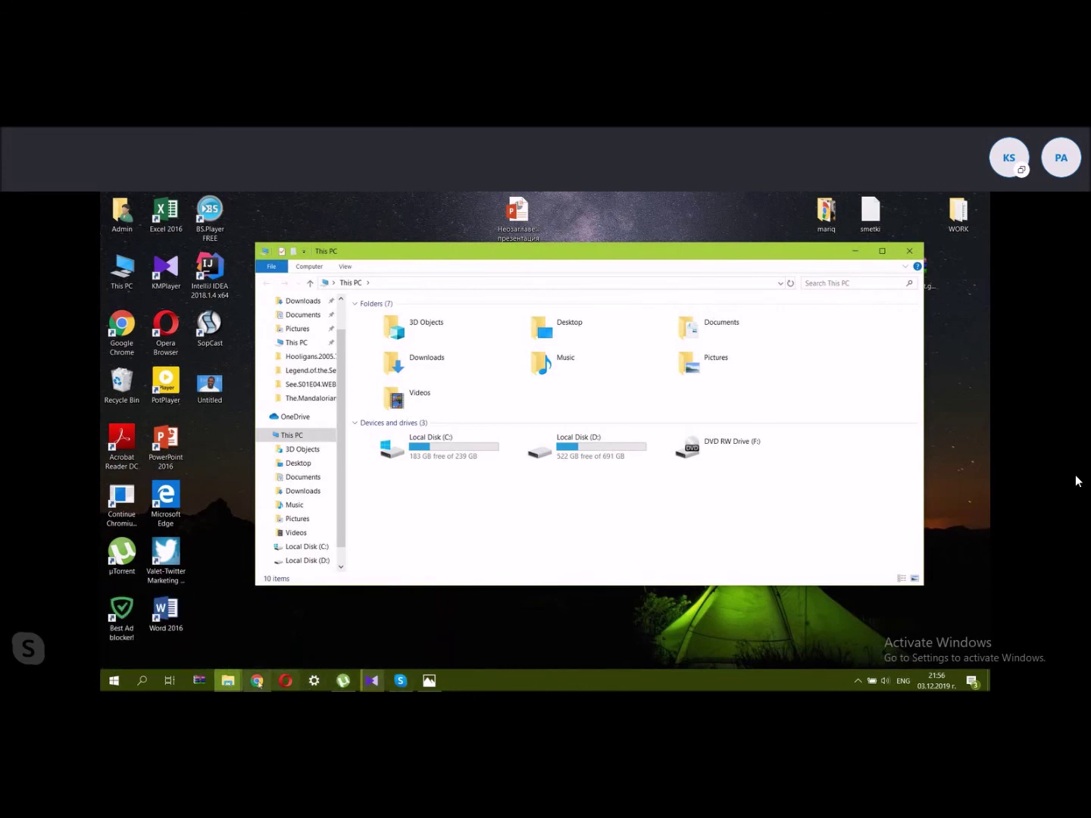
{"action": "mouse_move", "coordinate": [285, 668]}
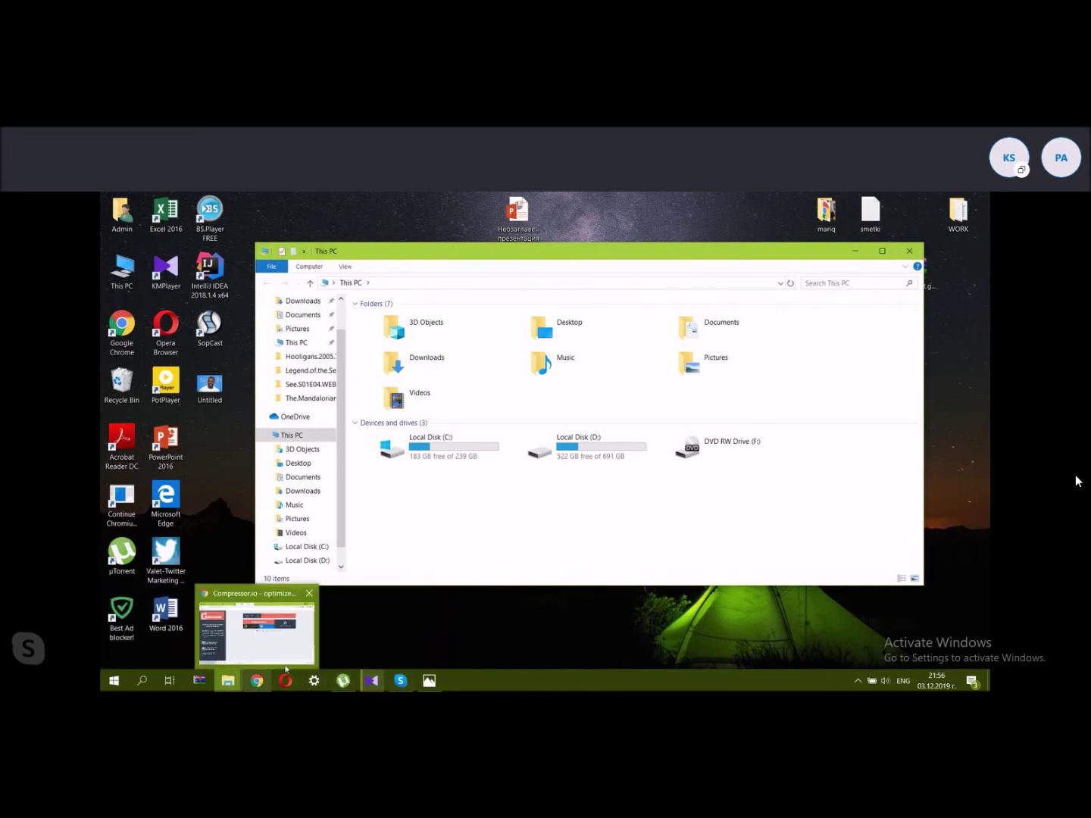
{"action": "left_click", "coordinate": [909, 251]}
Switch to DragATag in Chrome and go to the space containing the "text" and "hello world" objects.
{"action": "left_click", "coordinate": [256, 682]}
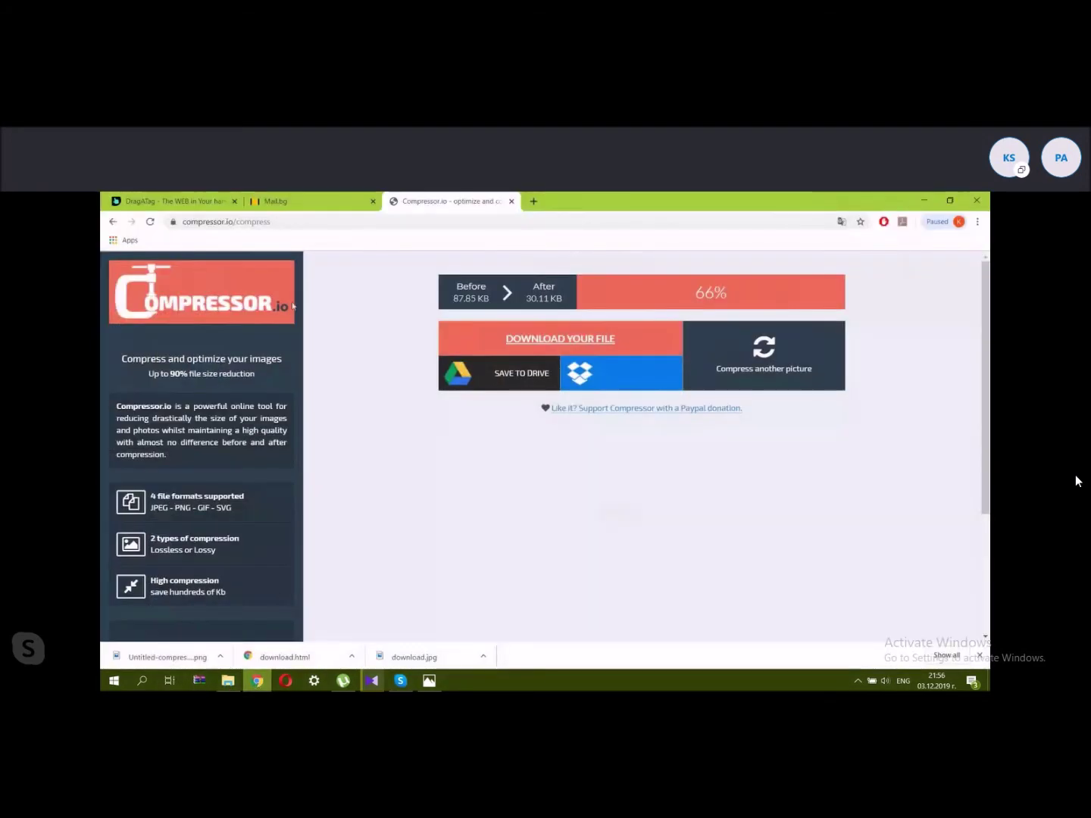
{"action": "left_click", "coordinate": [170, 201]}
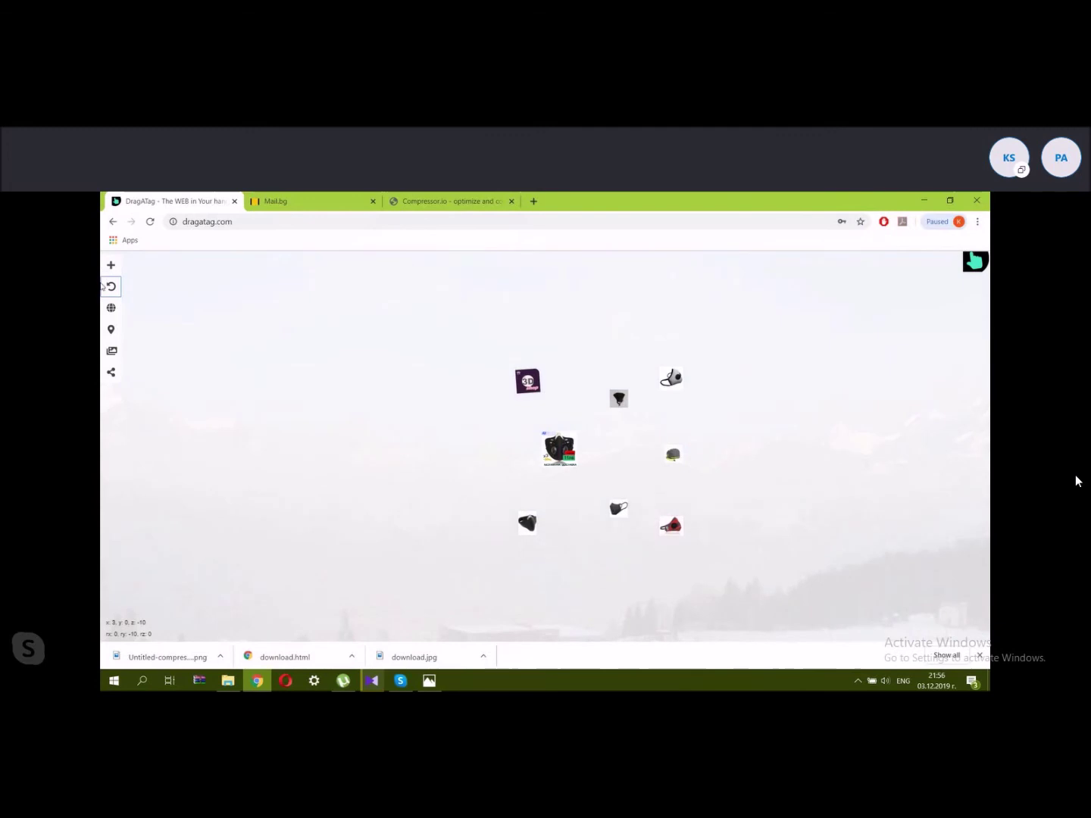
{"action": "left_click", "coordinate": [113, 309]}
{"action": "scroll", "coordinate": [725, 488], "scroll_direction": "down", "scroll_amount": 2}
{"action": "left_click", "coordinate": [743, 592]}
{"action": "left_click", "coordinate": [708, 605]}
{"action": "left_click", "coordinate": [725, 578]}
{"action": "left_click", "coordinate": [692, 611]}
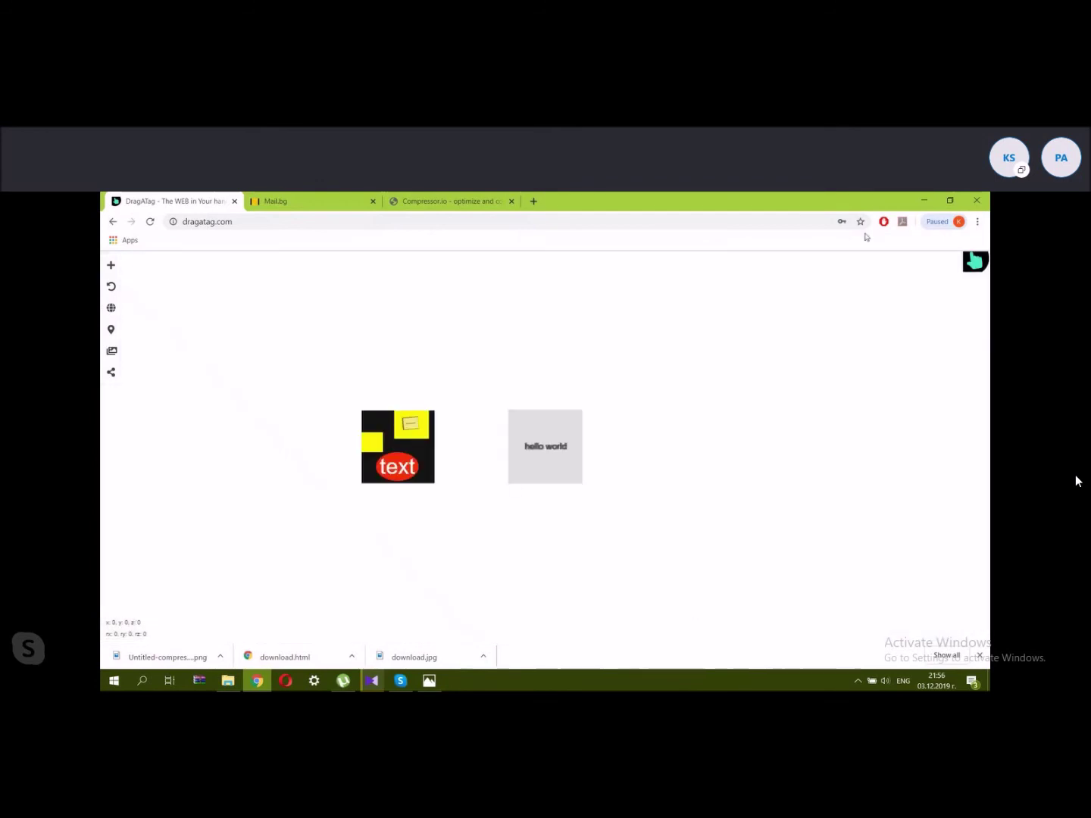
Import the Untitled-compressor image from the Downloads folder into the DragATag space and close the folder window.
{"action": "left_click", "coordinate": [950, 200]}
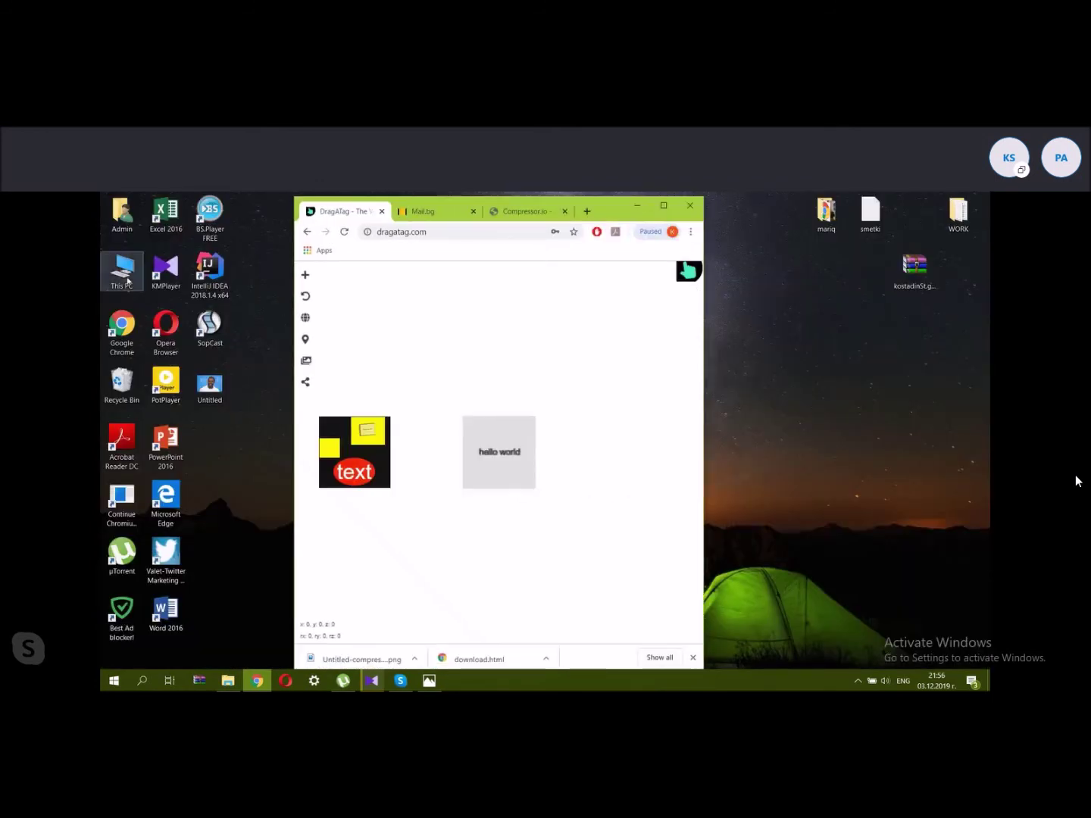
{"action": "double_click", "coordinate": [122, 270]}
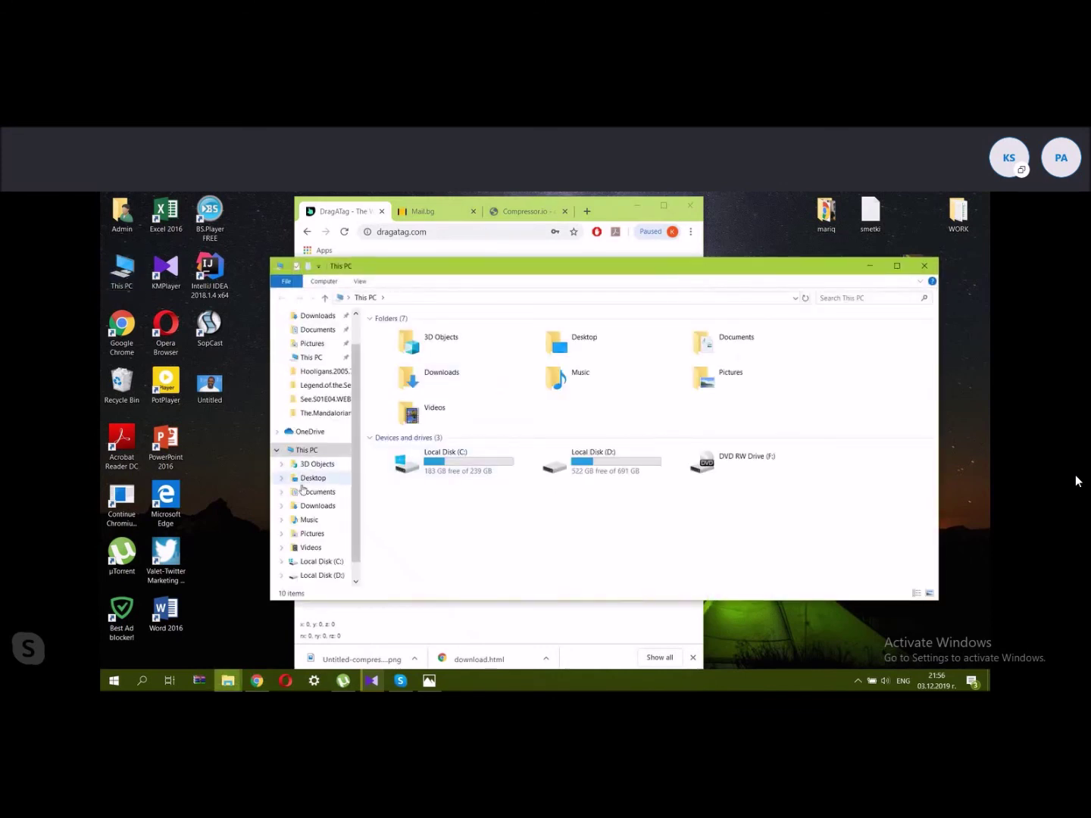
{"action": "left_click", "coordinate": [310, 506]}
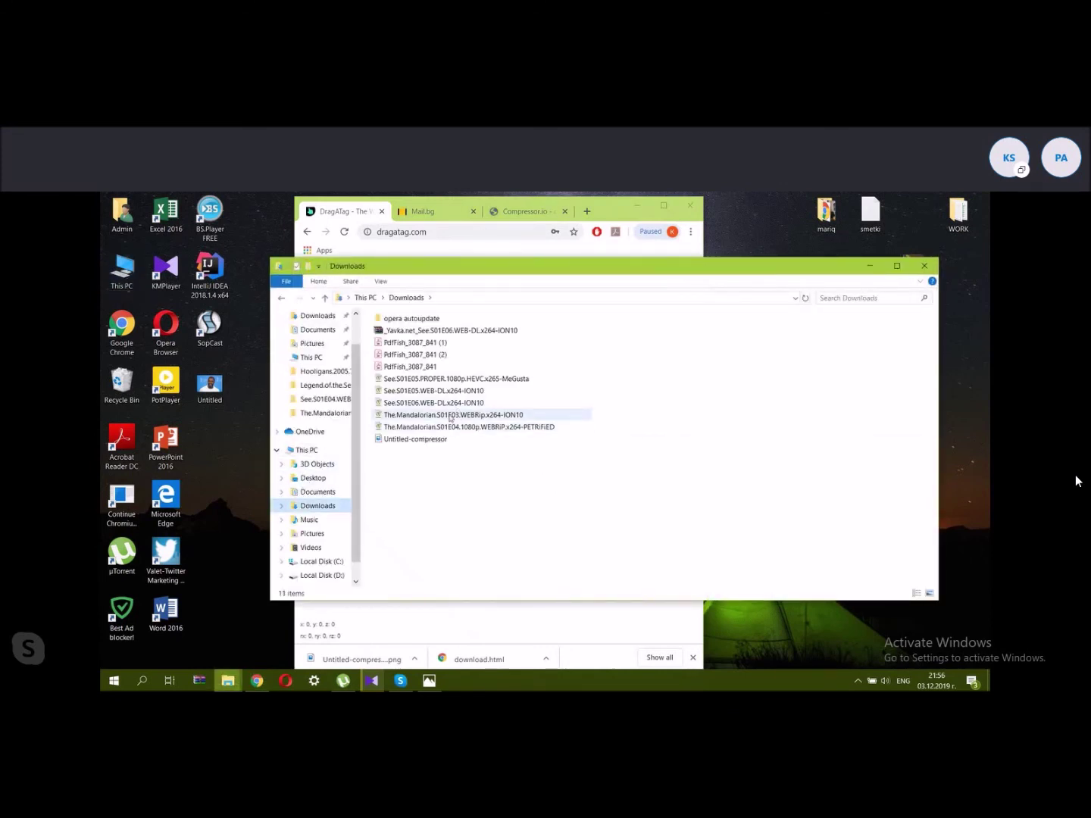
{"action": "left_click_drag", "start_coordinate": [491, 269], "coordinate": [905, 251]}
{"action": "left_click_drag", "start_coordinate": [819, 422], "coordinate": [656, 445]}
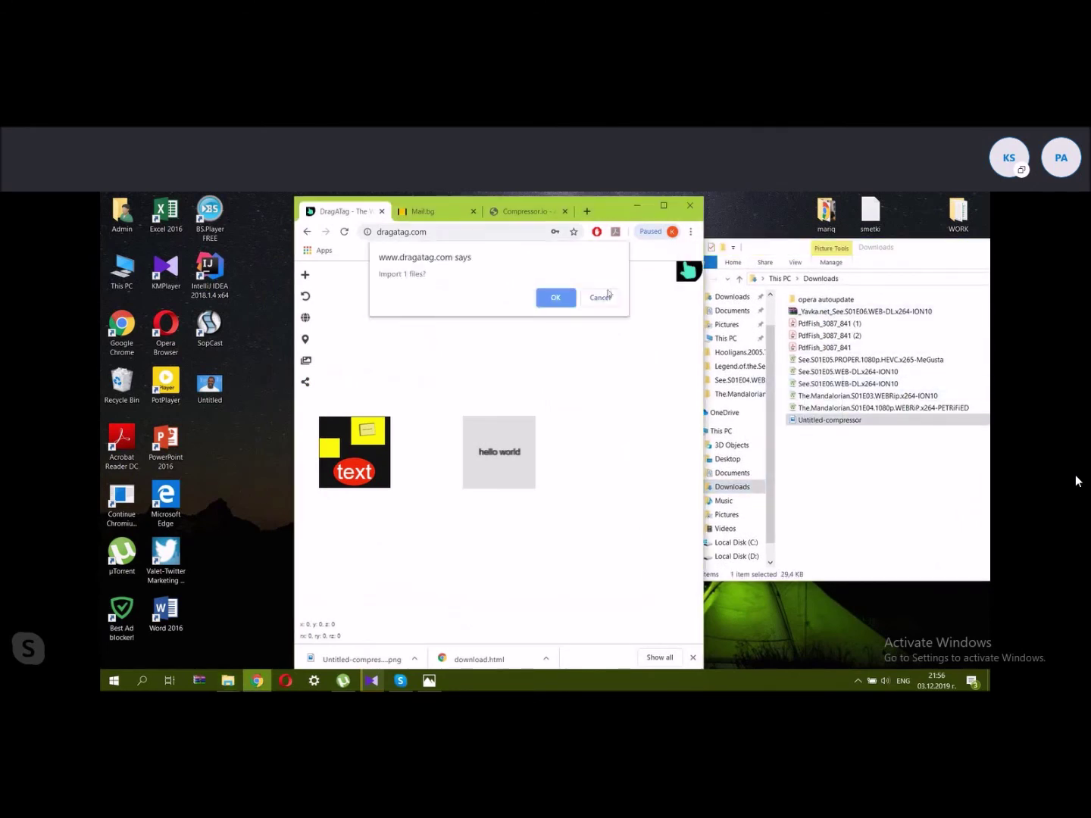
{"action": "left_click", "coordinate": [542, 298]}
{"action": "left_click_drag", "start_coordinate": [972, 258], "coordinate": [554, 287]}
{"action": "left_click", "coordinate": [938, 277]}
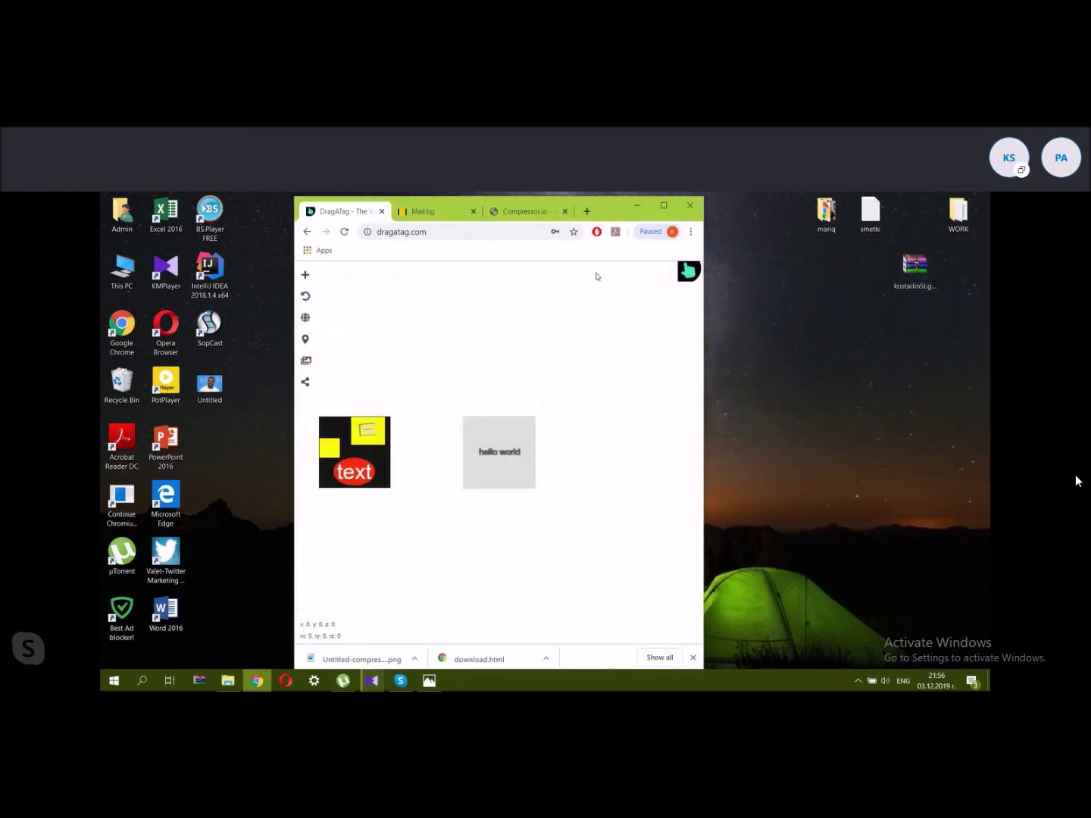
Check for Untitled-compressor.png in the space's data/files list with the browser maximized, and return to the space view.
{"action": "left_click", "coordinate": [305, 360]}
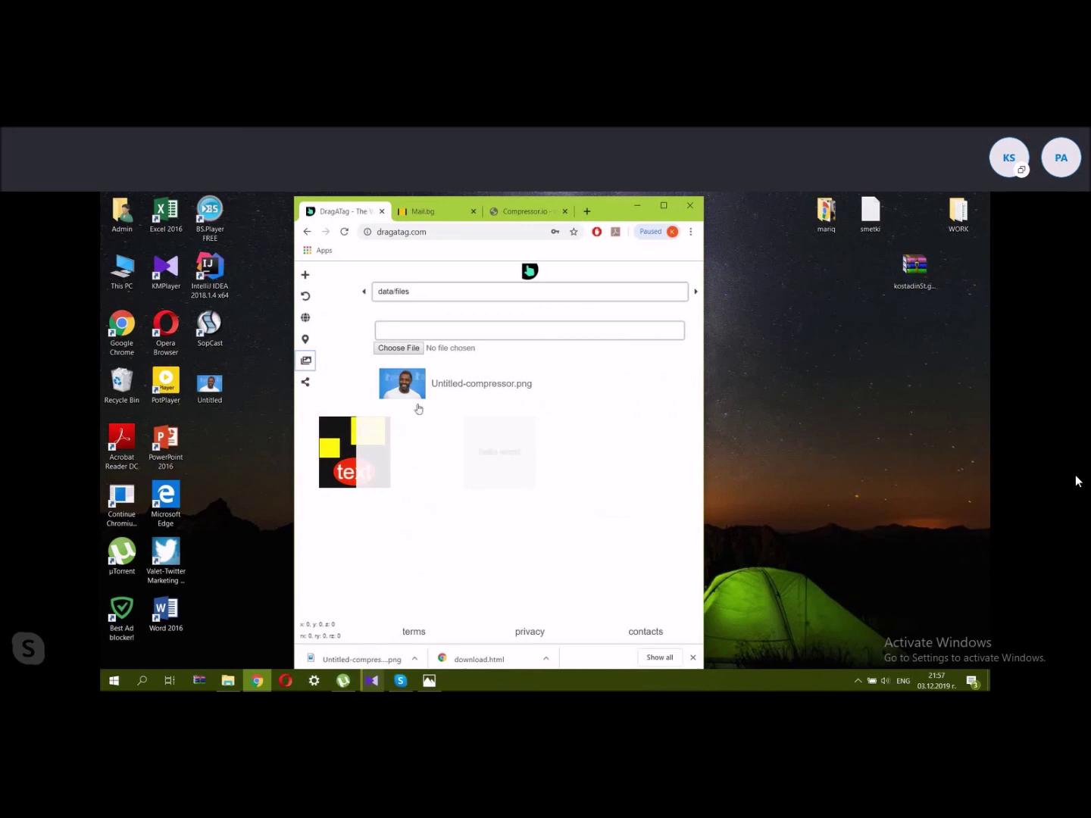
{"action": "left_click", "coordinate": [664, 207]}
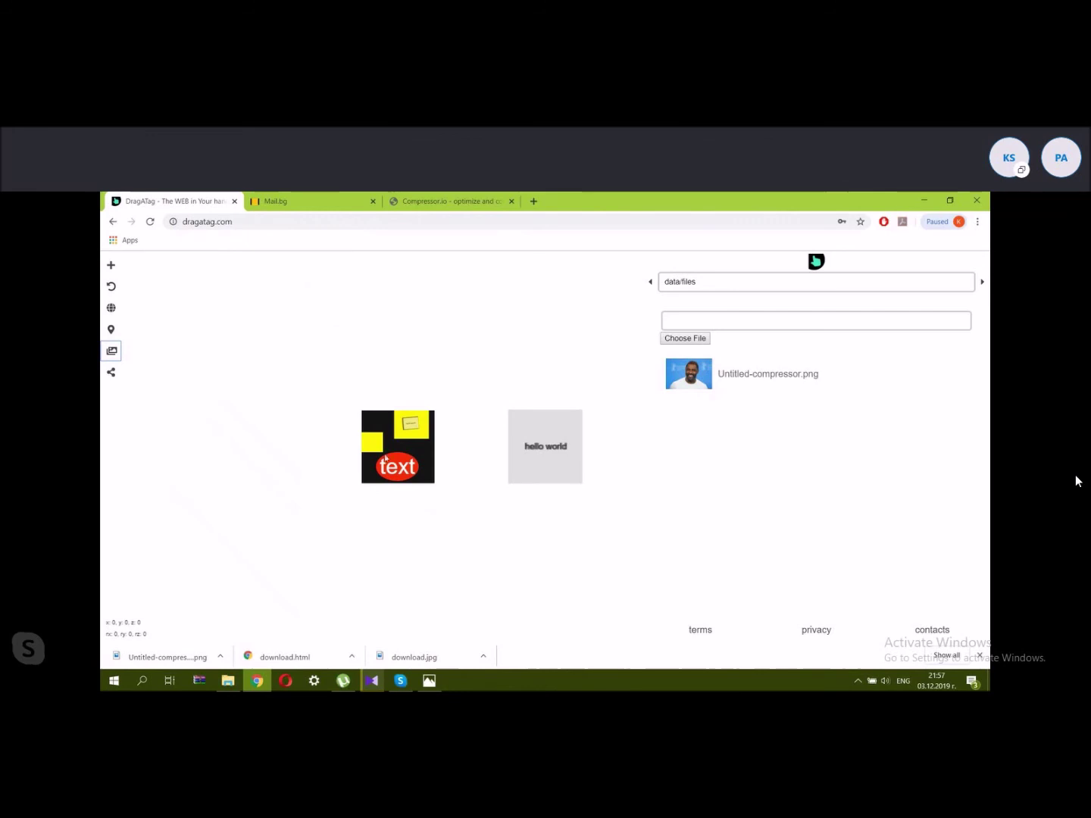
{"action": "left_click", "coordinate": [530, 447]}
{"action": "left_click", "coordinate": [980, 655]}
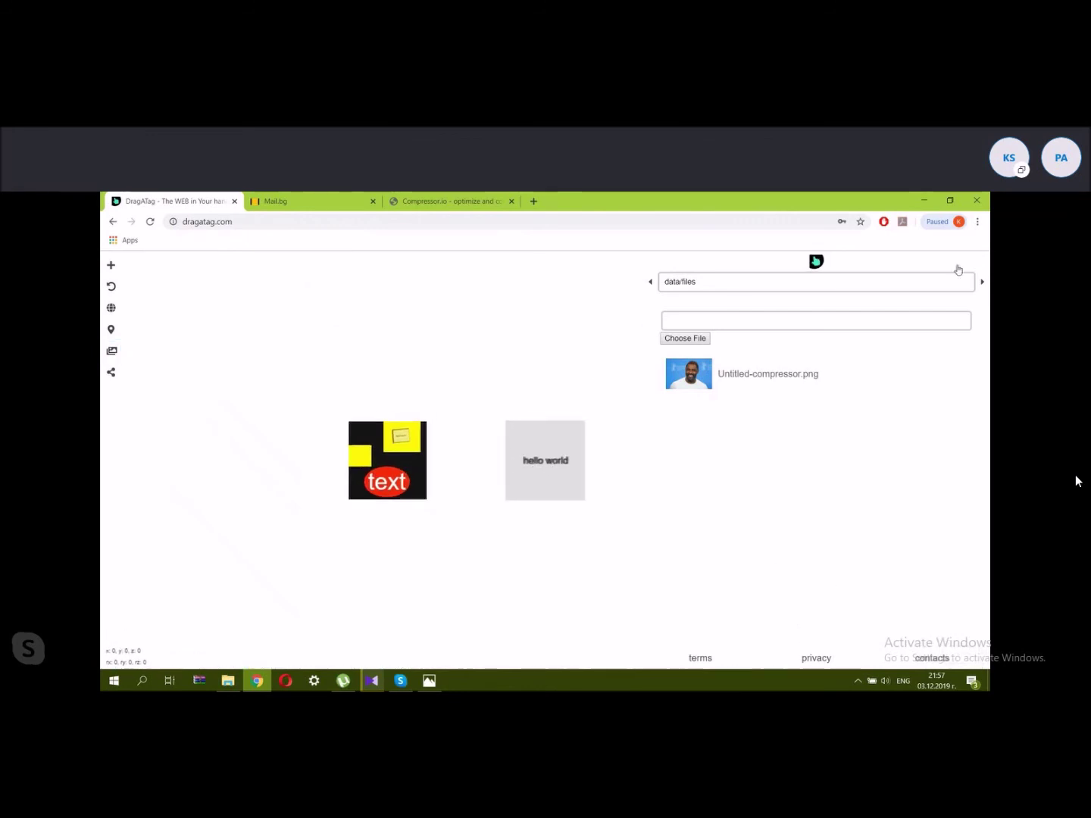
{"action": "left_click", "coordinate": [816, 261]}
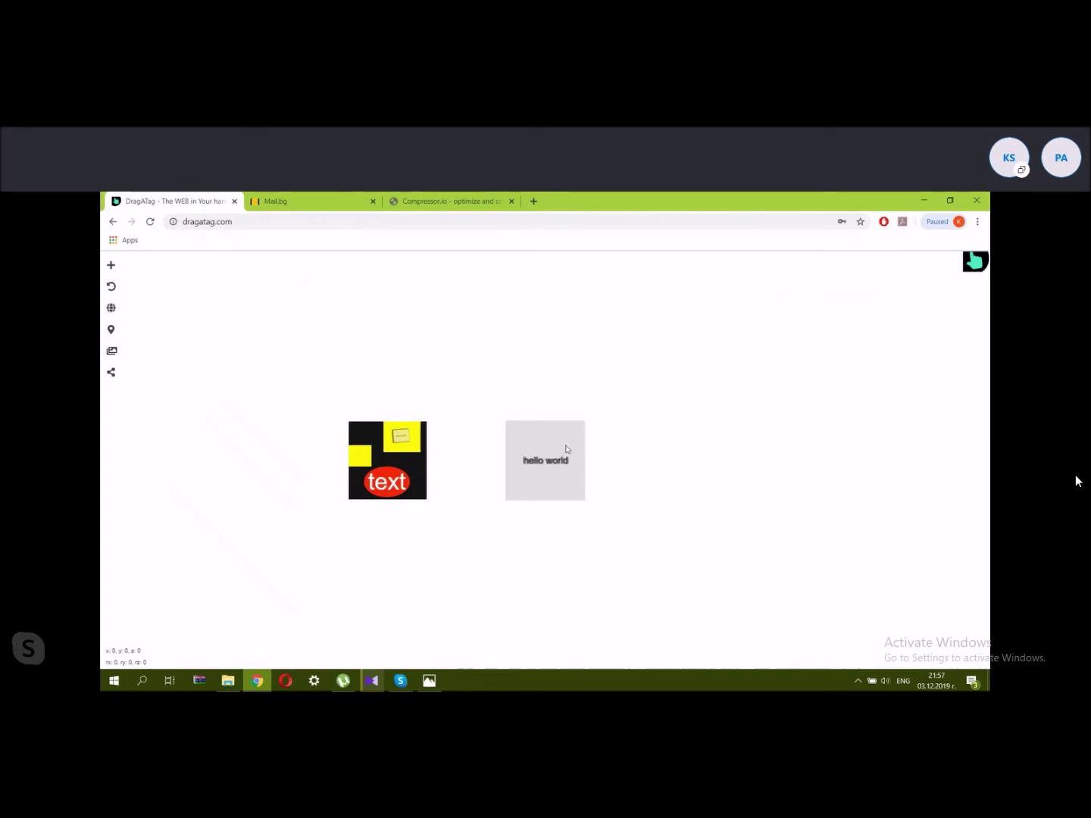
Open the "hello world" object in the studio and go to the last keyframe of its animation.
{"action": "left_click", "coordinate": [565, 451]}
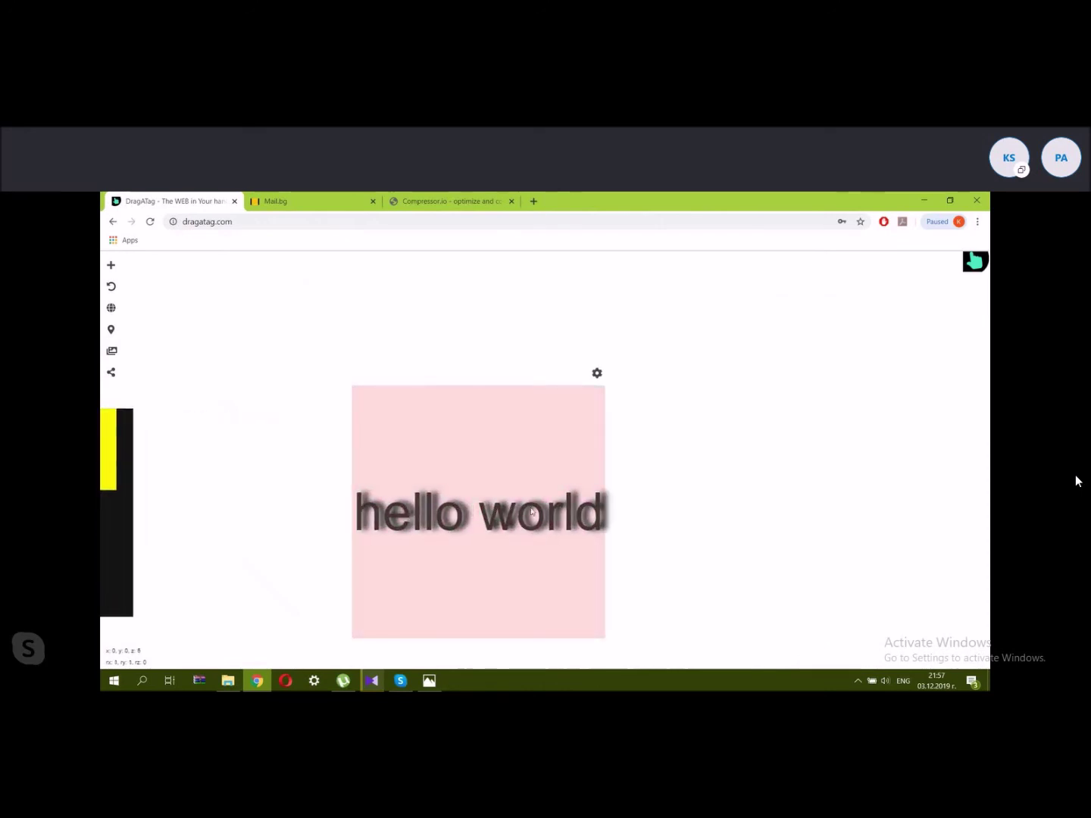
{"action": "left_click", "coordinate": [598, 375]}
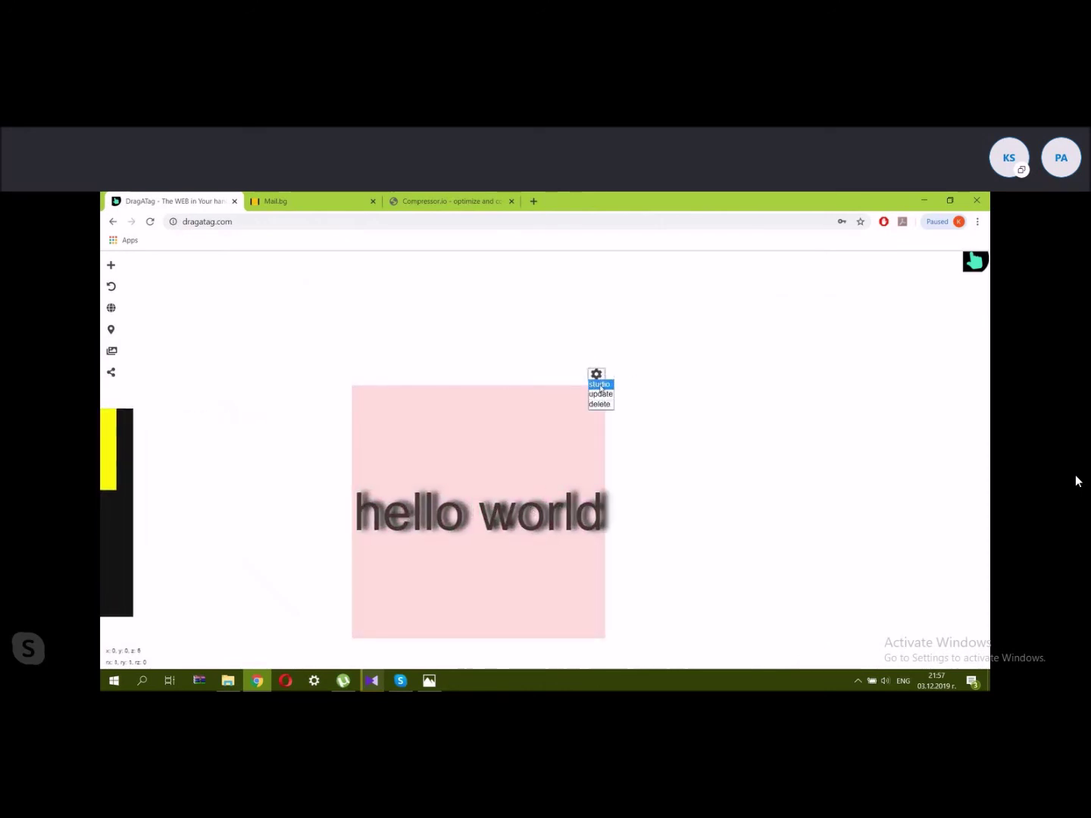
{"action": "left_click", "coordinate": [598, 385]}
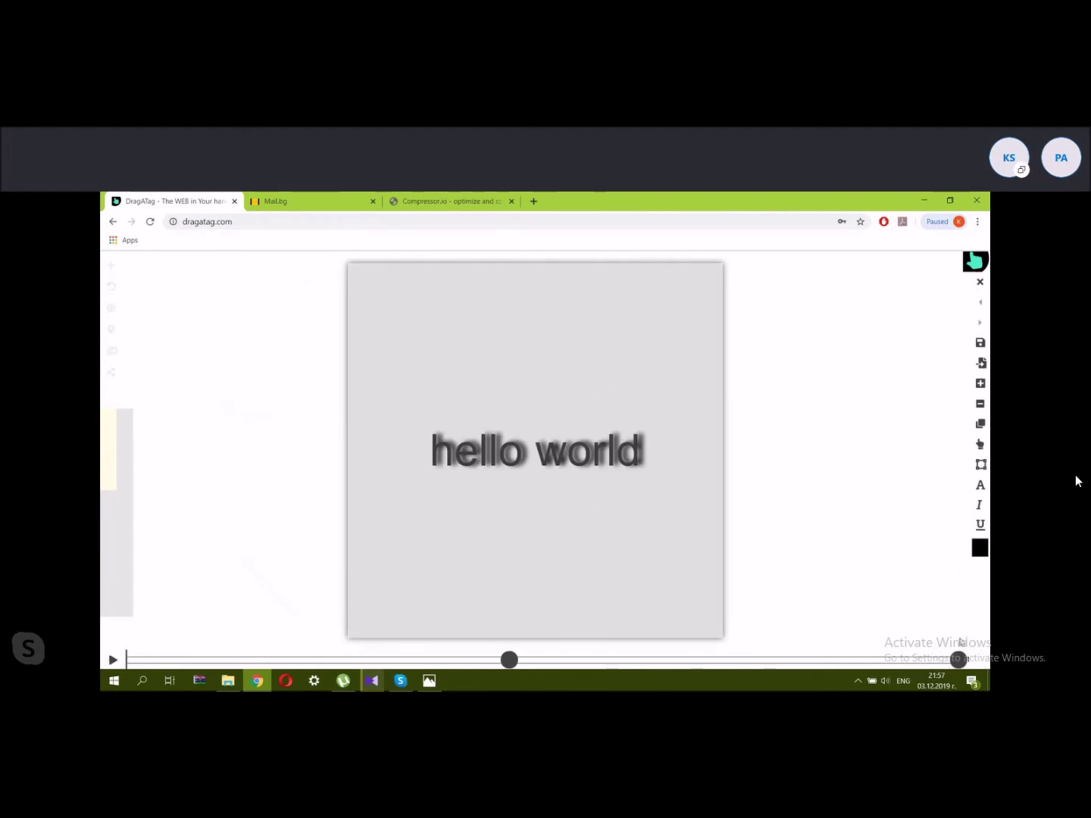
{"action": "left_click", "coordinate": [960, 660]}
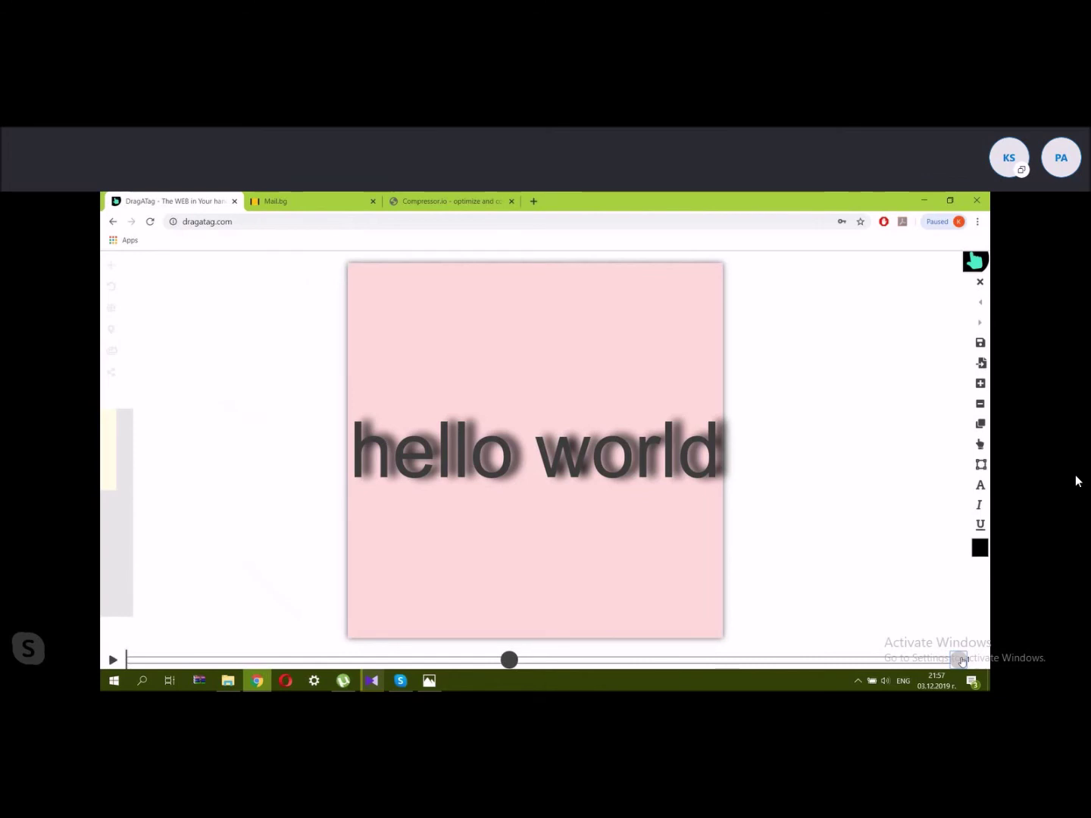
Add Untitled-compressor.png from the space's files to the last keyframe in the studio.
{"action": "left_click", "coordinate": [981, 383]}
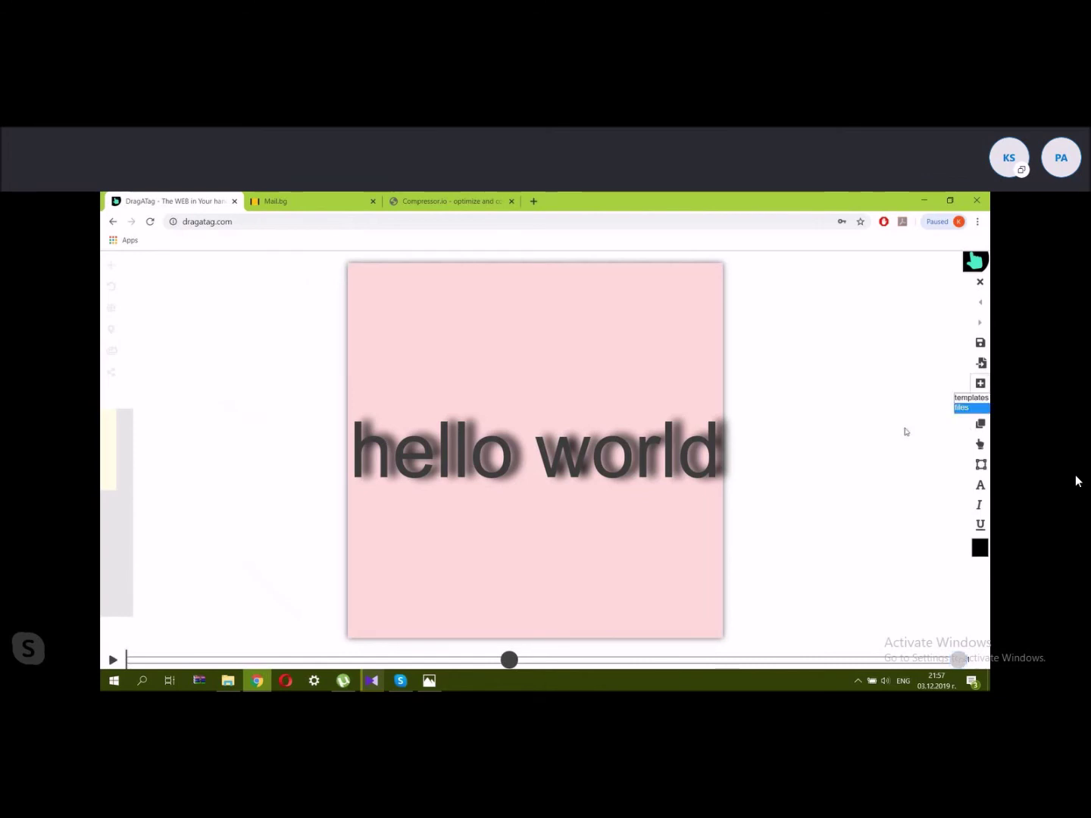
{"action": "left_click", "coordinate": [962, 407]}
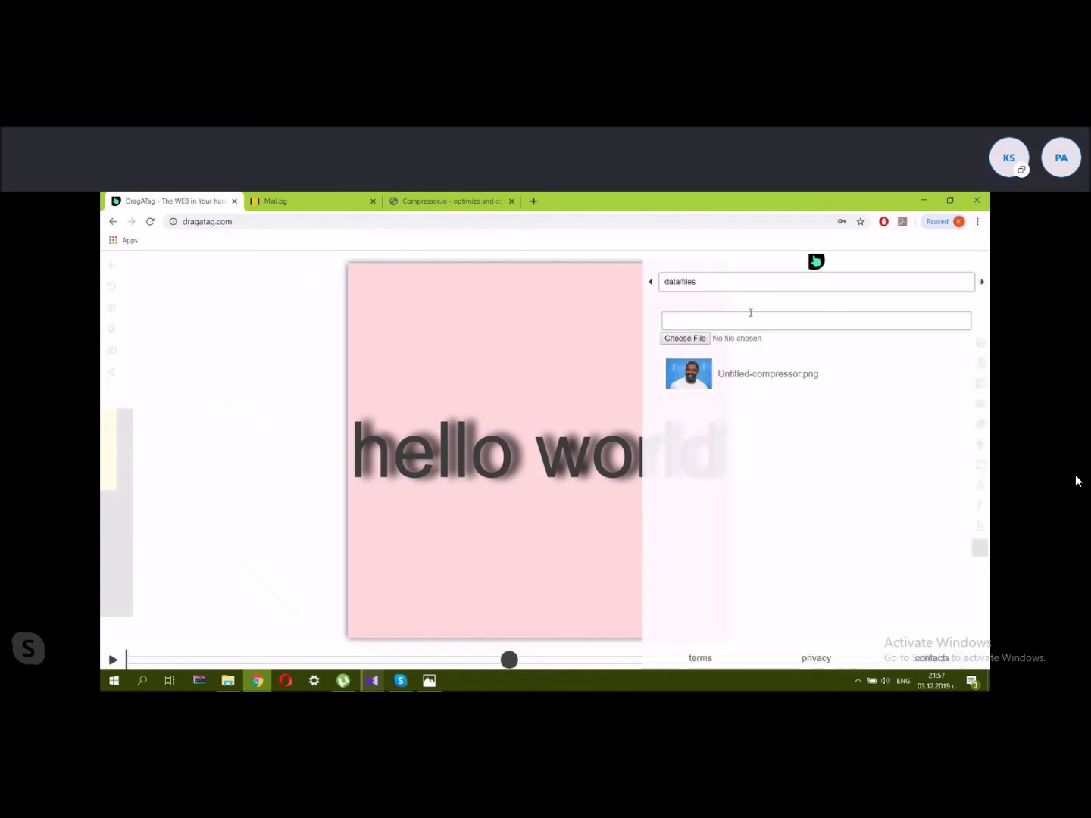
{"action": "left_click", "coordinate": [691, 384]}
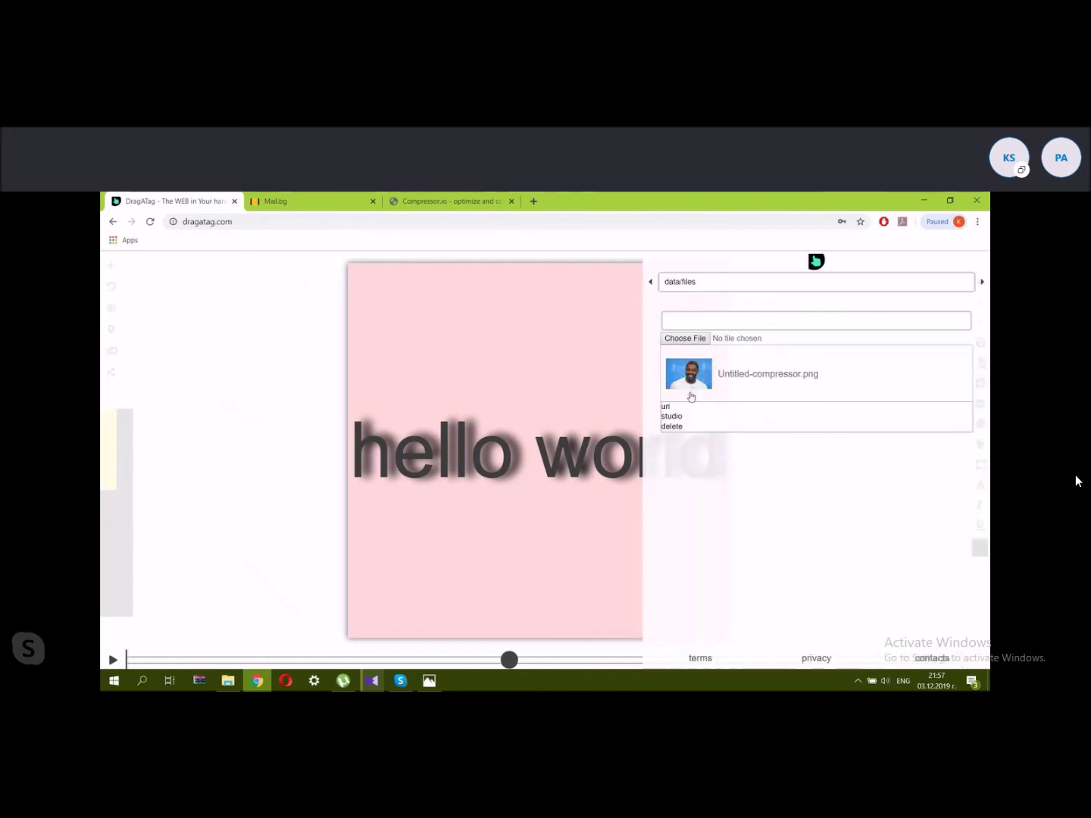
{"action": "left_click", "coordinate": [672, 417]}
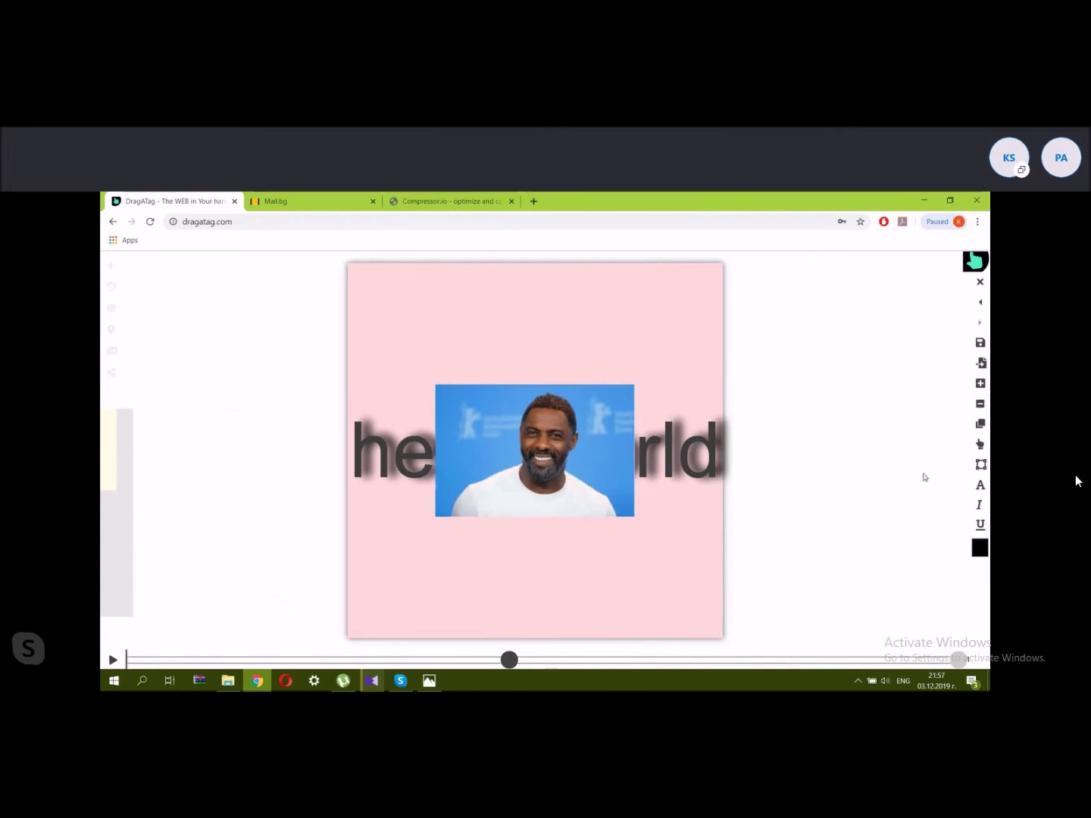
Resize the portrait's container to about 61% wide and 40% high so the image sits above the "hello world" text.
{"action": "left_click", "coordinate": [978, 446]}
{"action": "key", "text": "Down"}
{"action": "key", "text": "Down"}
{"action": "key", "text": "Down"}
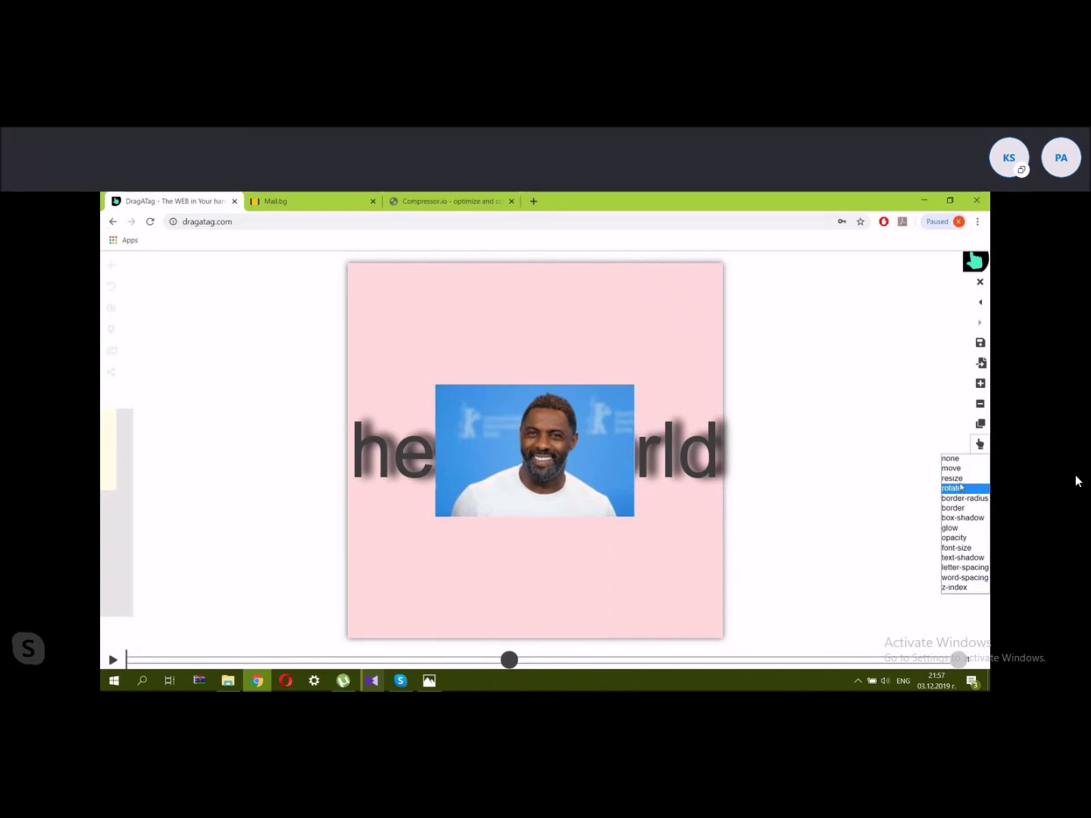
{"action": "key", "text": "Up"}
{"action": "key", "text": "Return"}
{"action": "left_click", "coordinate": [528, 428]}
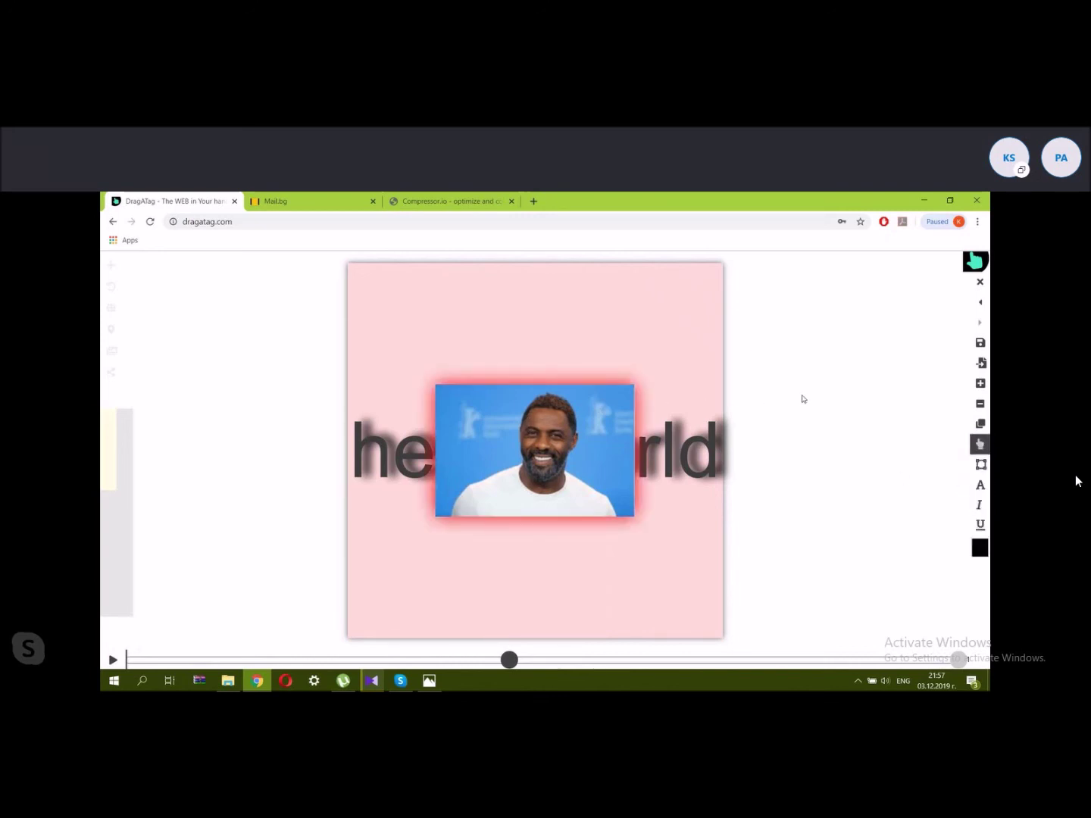
{"action": "left_click", "coordinate": [768, 406]}
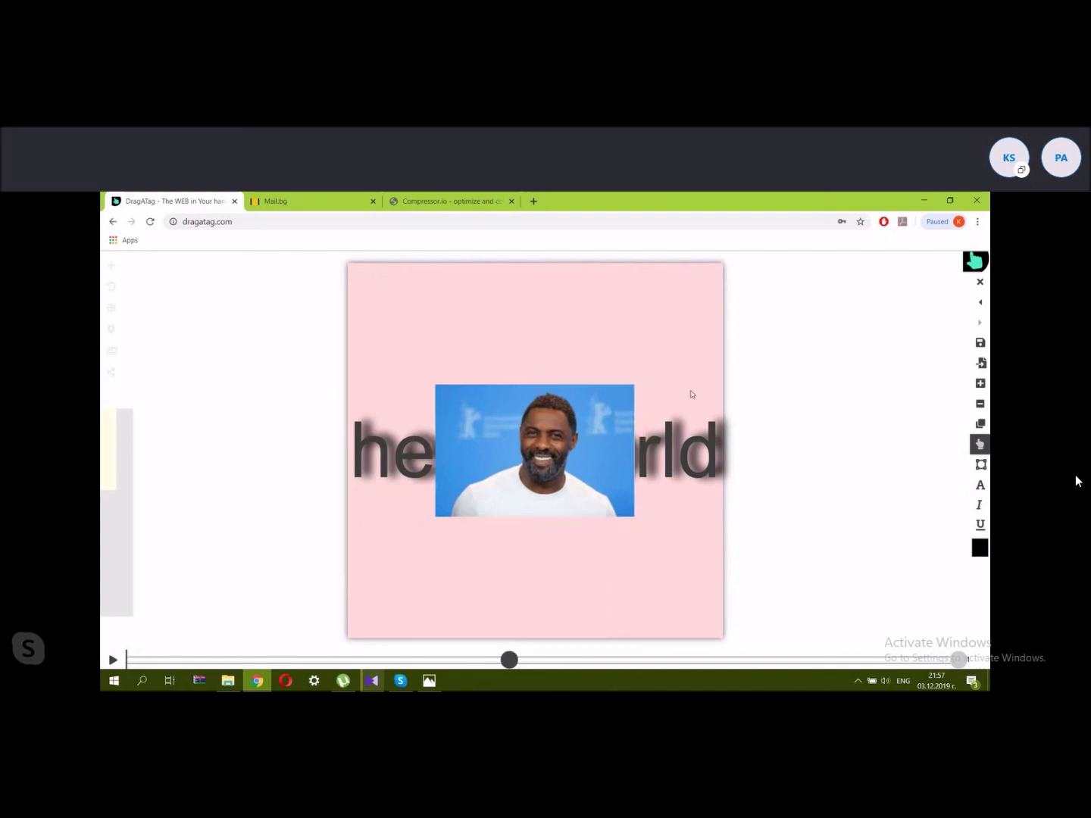
{"action": "left_click", "coordinate": [611, 372]}
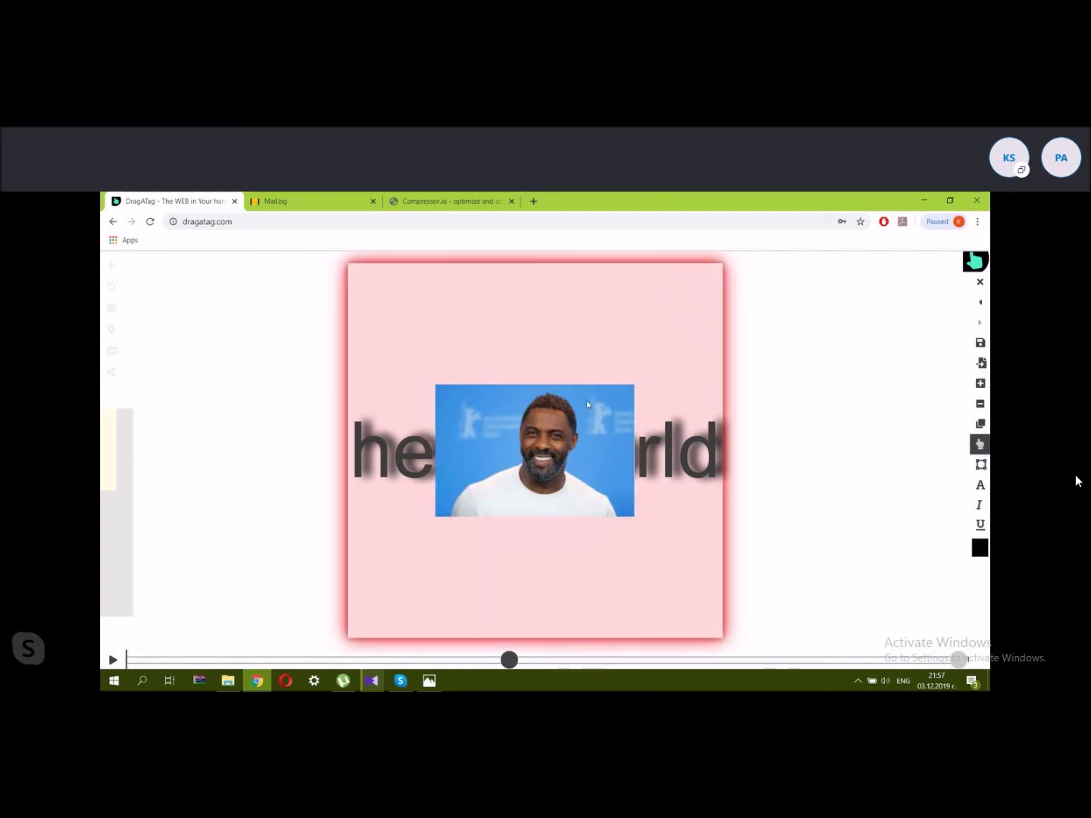
{"action": "left_click_drag", "start_coordinate": [657, 522], "coordinate": [509, 316]}
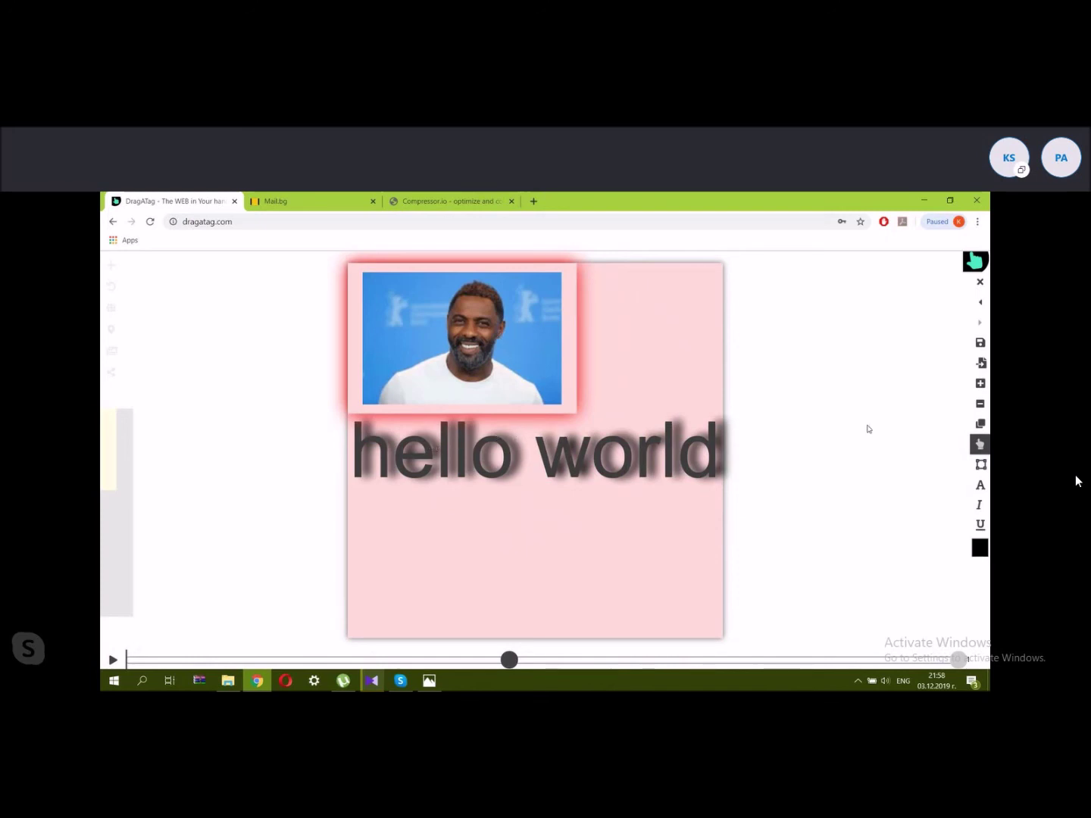
{"action": "left_click", "coordinate": [854, 263]}
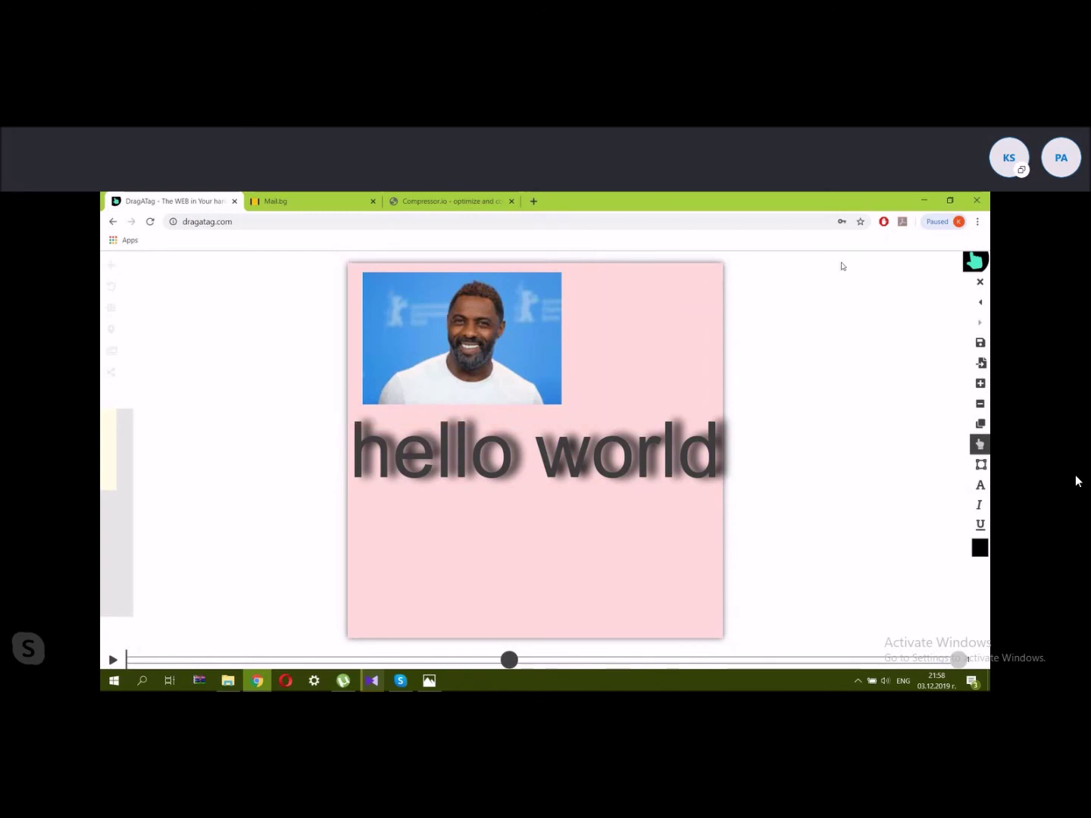
Save the studio work by updating object 914, "New object created with + button", and confirm the database change.
{"action": "left_click", "coordinate": [980, 342]}
{"action": "left_click", "coordinate": [964, 357]}
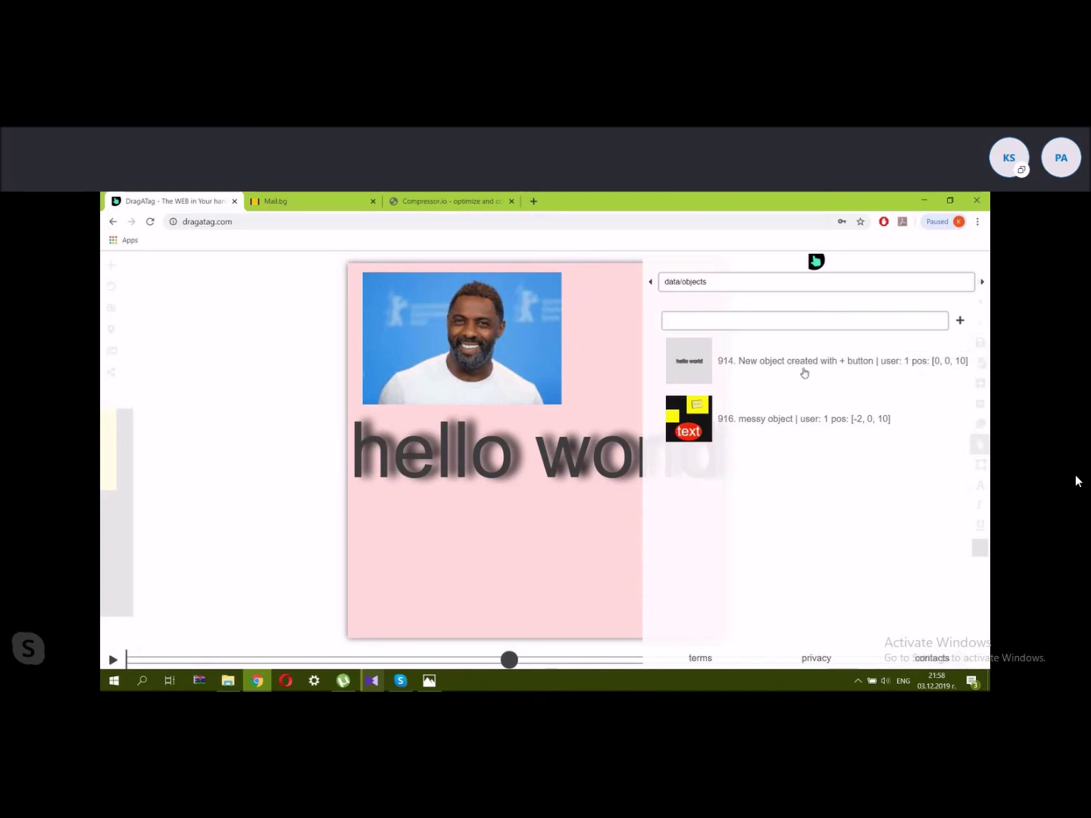
{"action": "left_click", "coordinate": [804, 369]}
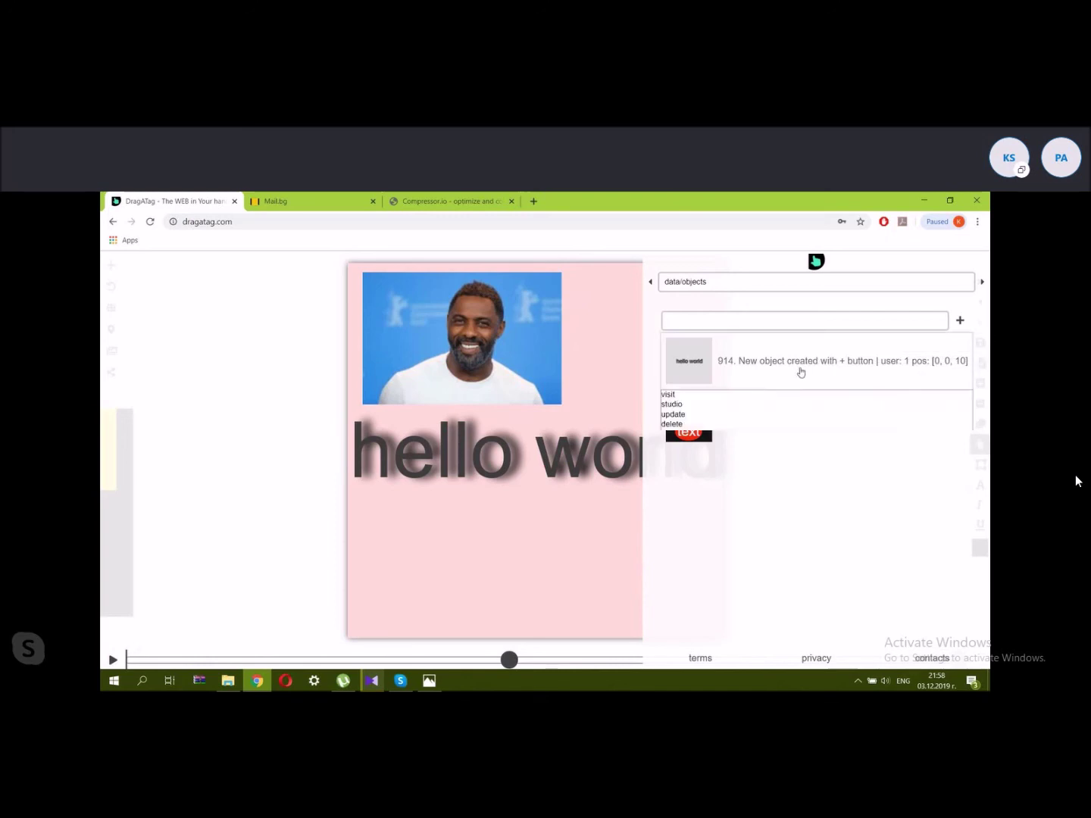
{"action": "left_click", "coordinate": [750, 417]}
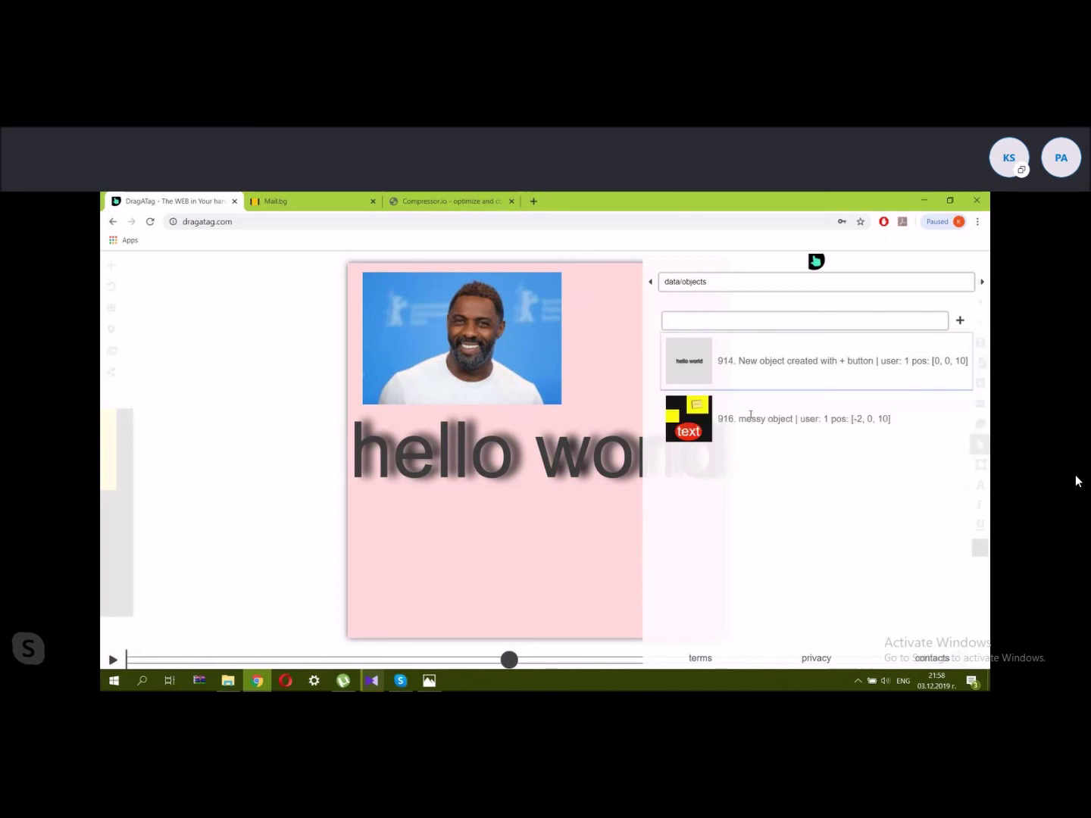
{"action": "left_click", "coordinate": [805, 623]}
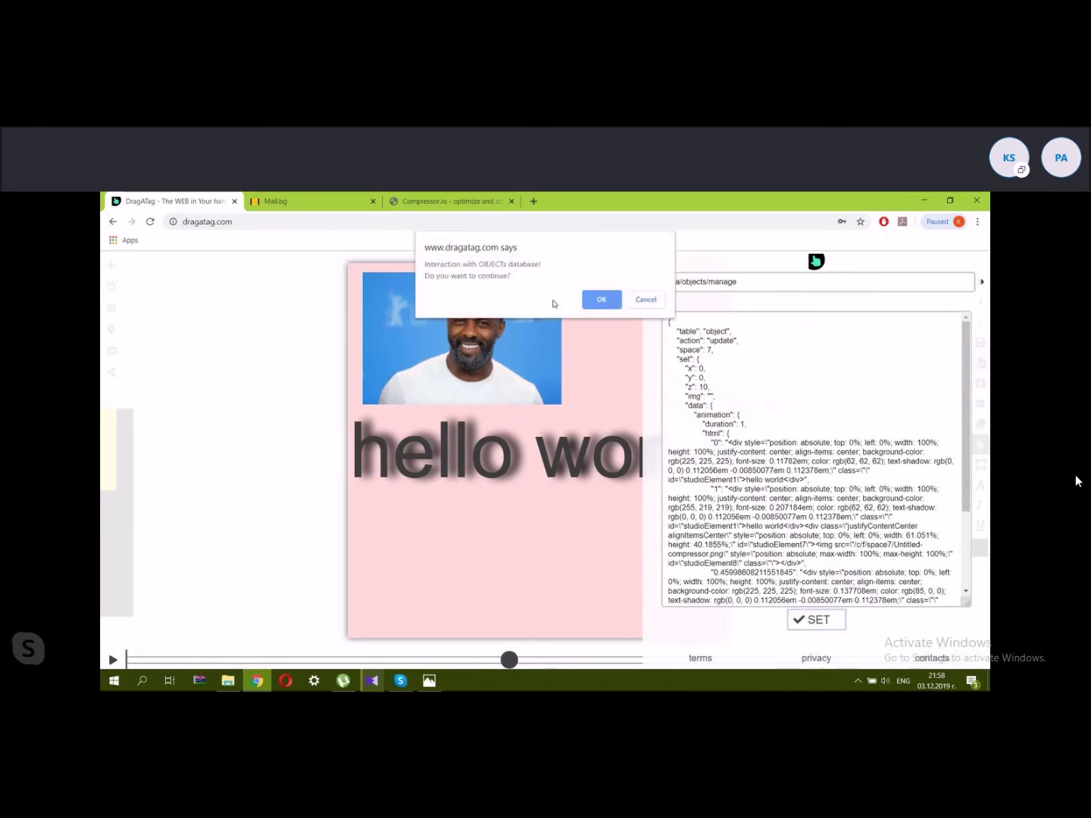
{"action": "left_click", "coordinate": [599, 301]}
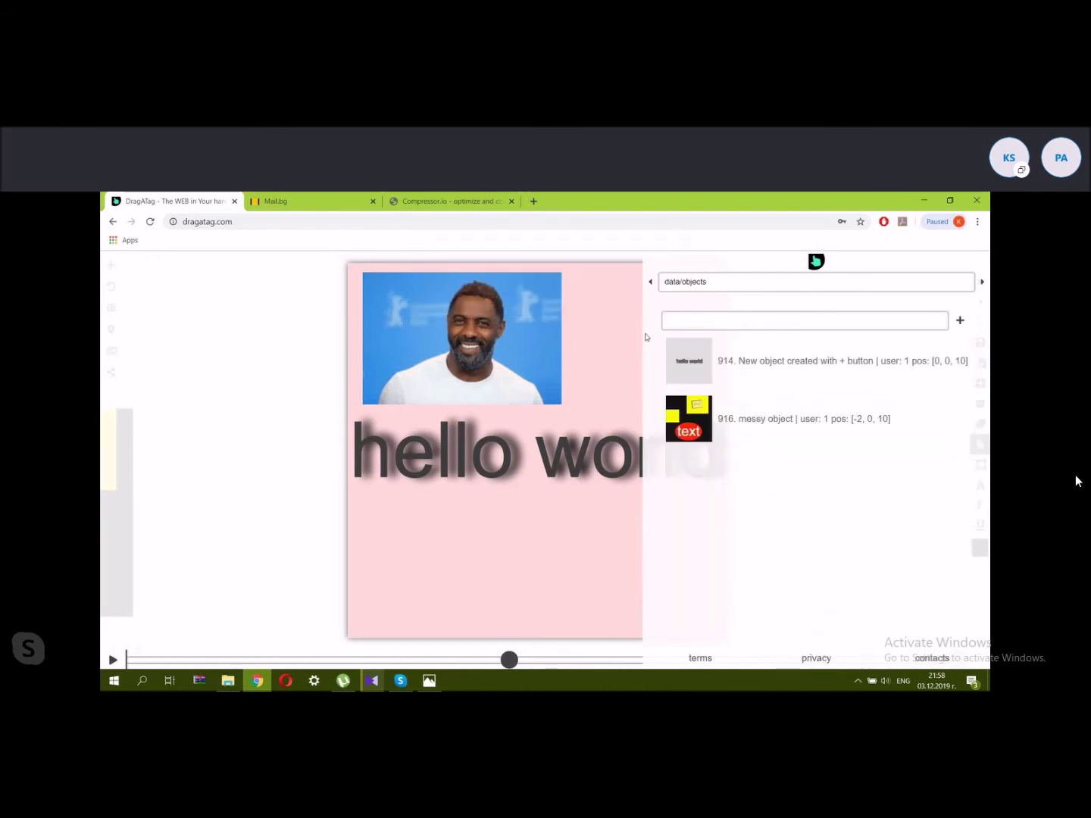
Close the object list and the studio, confirming the closure, and examine the updated "hello world" object in the space with the view reset.
{"action": "left_click", "coordinate": [815, 263]}
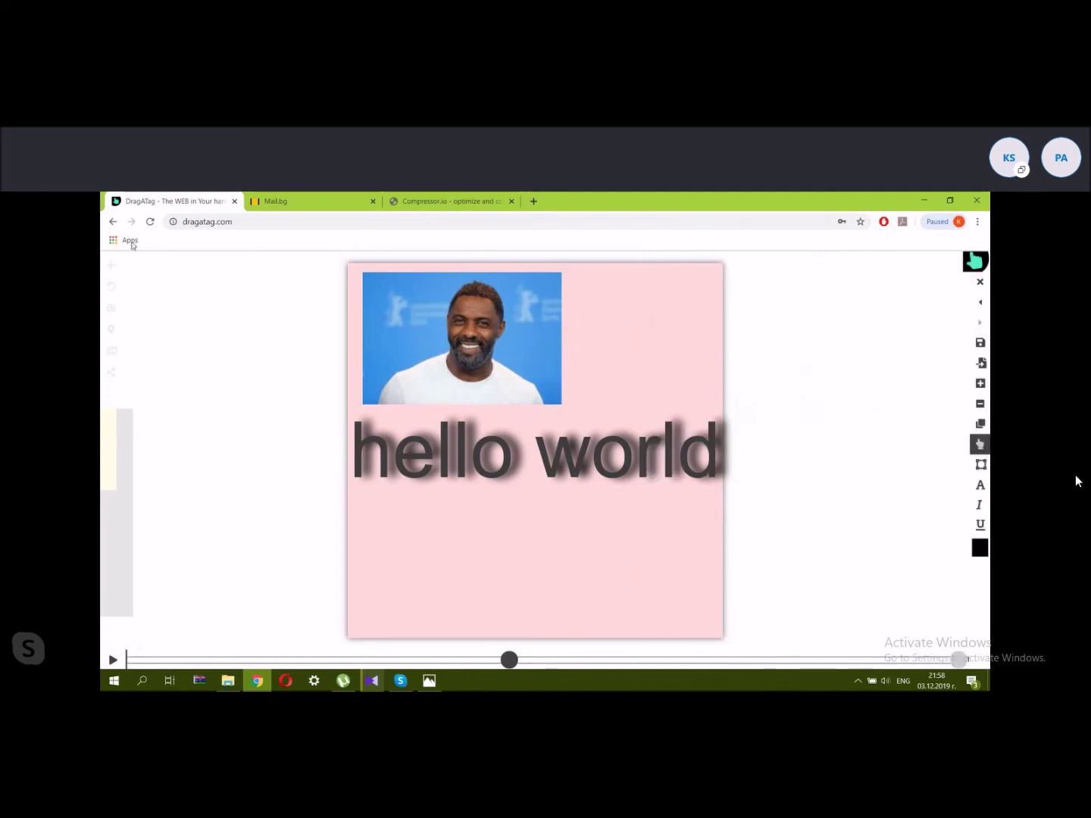
{"action": "left_click", "coordinate": [980, 283]}
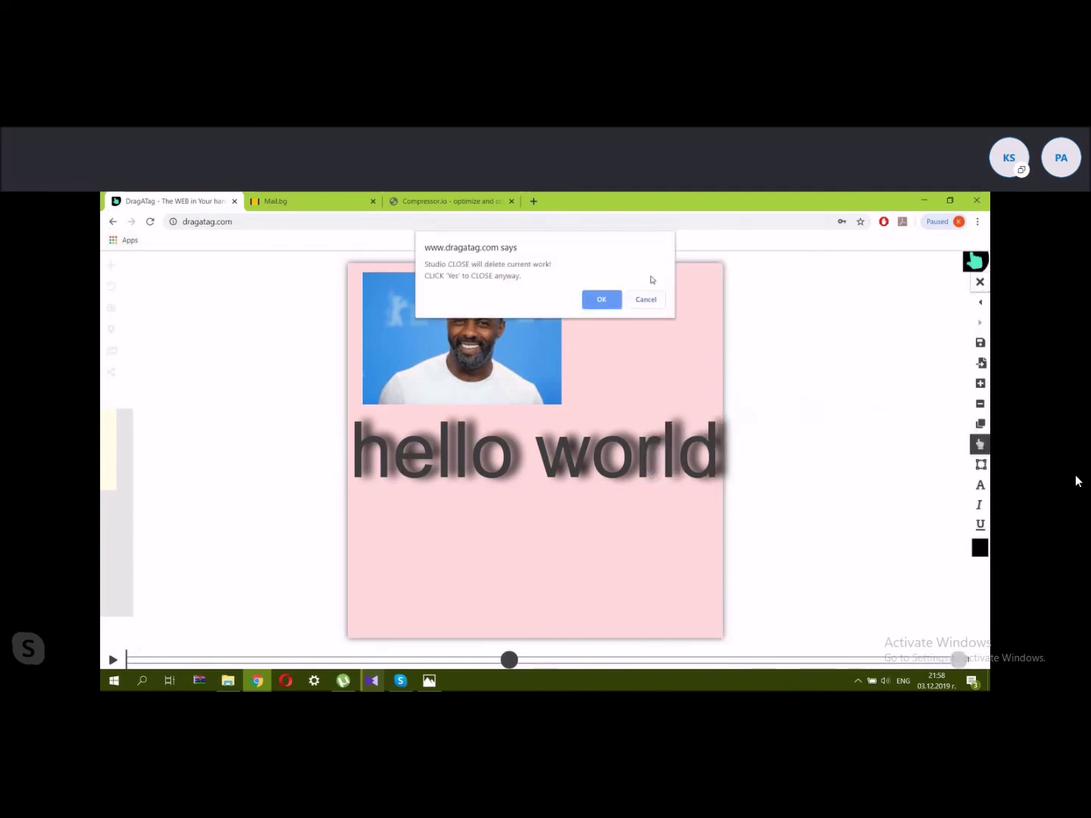
{"action": "left_click", "coordinate": [601, 303]}
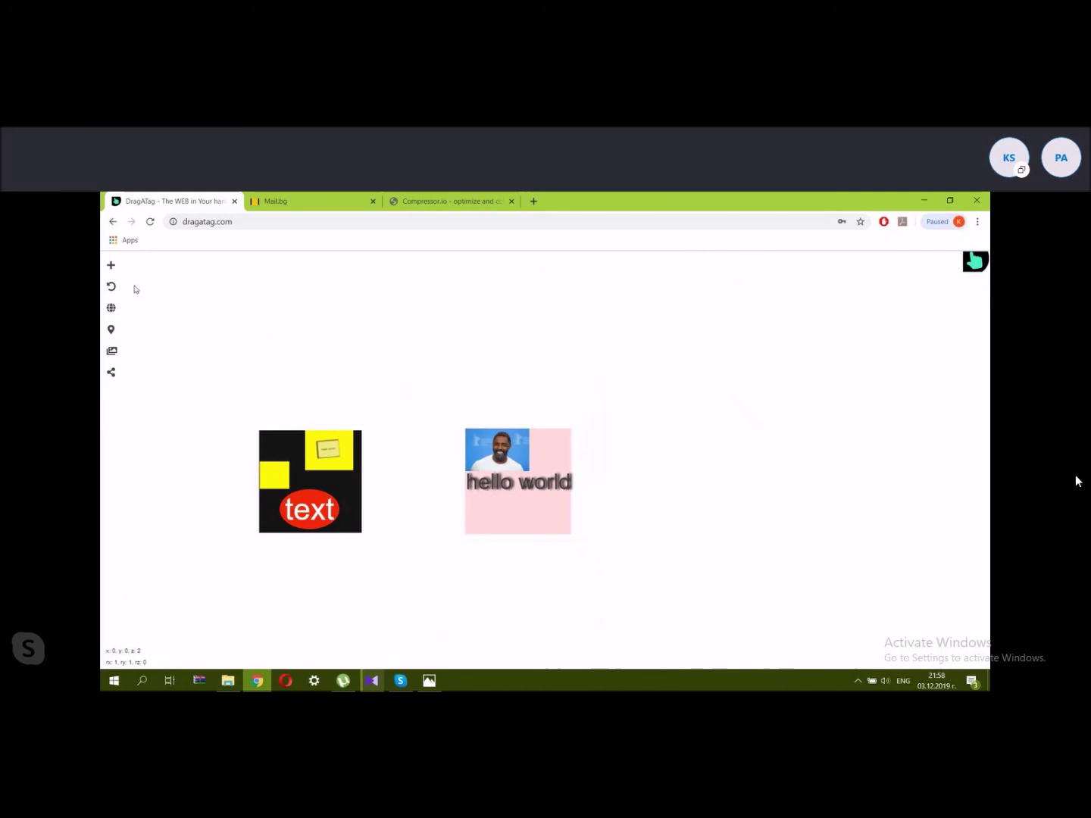
{"action": "scroll", "coordinate": [546, 502], "scroll_direction": "up", "scroll_amount": 3}
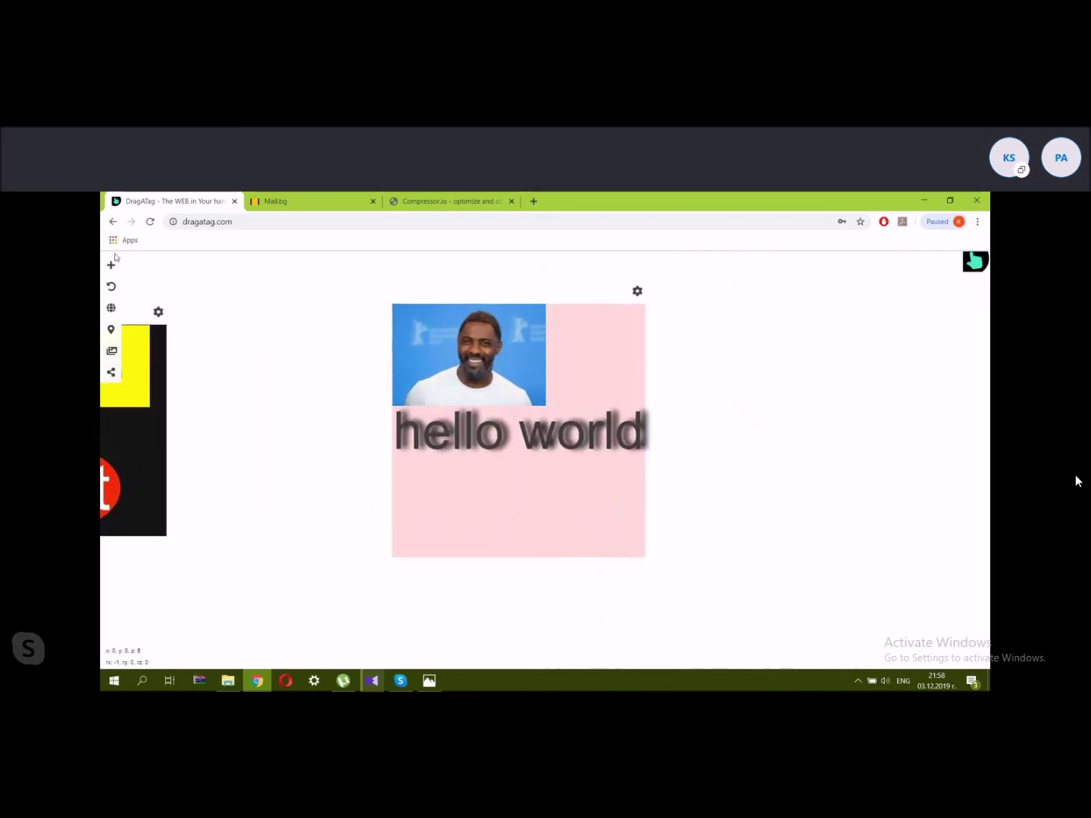
{"action": "left_click", "coordinate": [110, 286]}
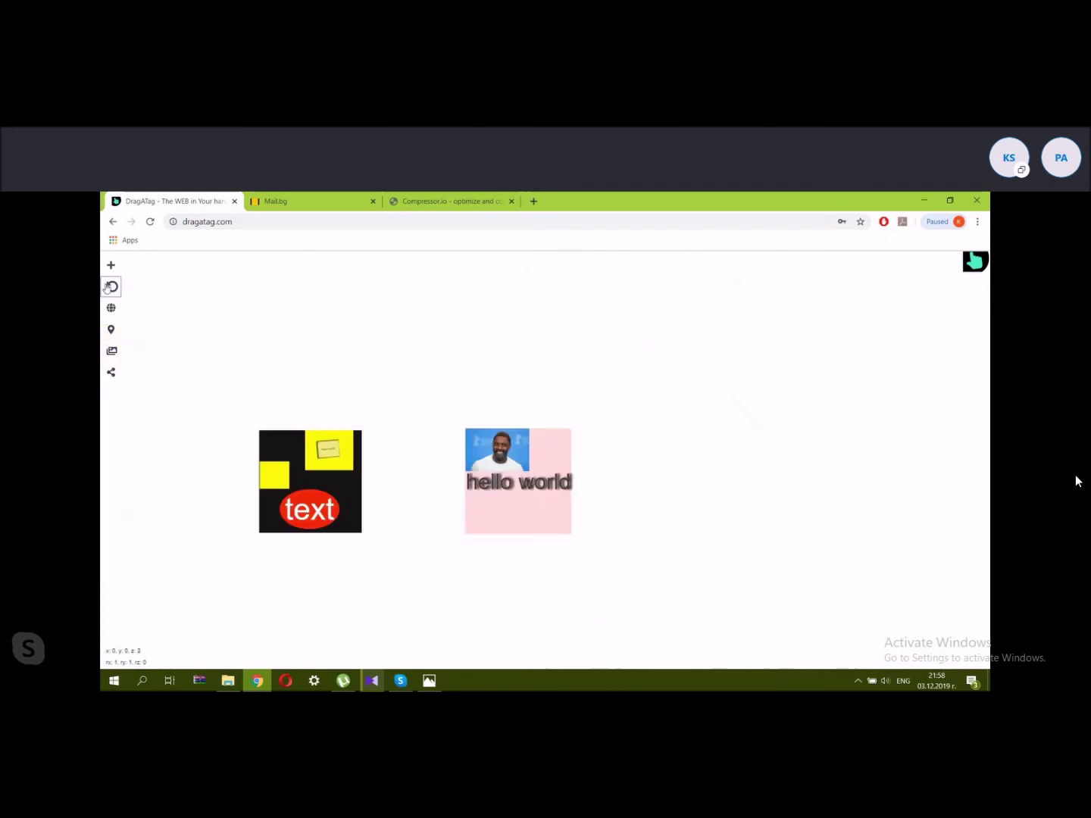
{"action": "left_click_drag", "start_coordinate": [219, 404], "coordinate": [506, 410]}
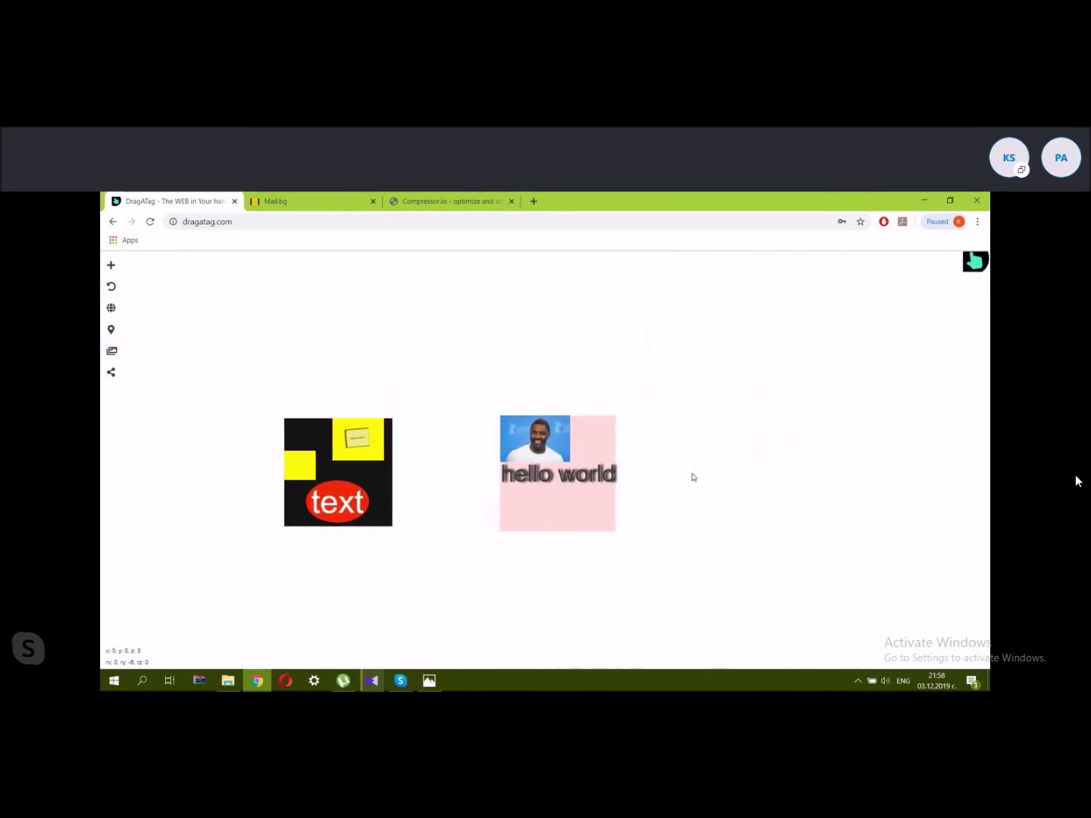
{"action": "scroll", "coordinate": [574, 463], "scroll_direction": "up", "scroll_amount": 3}
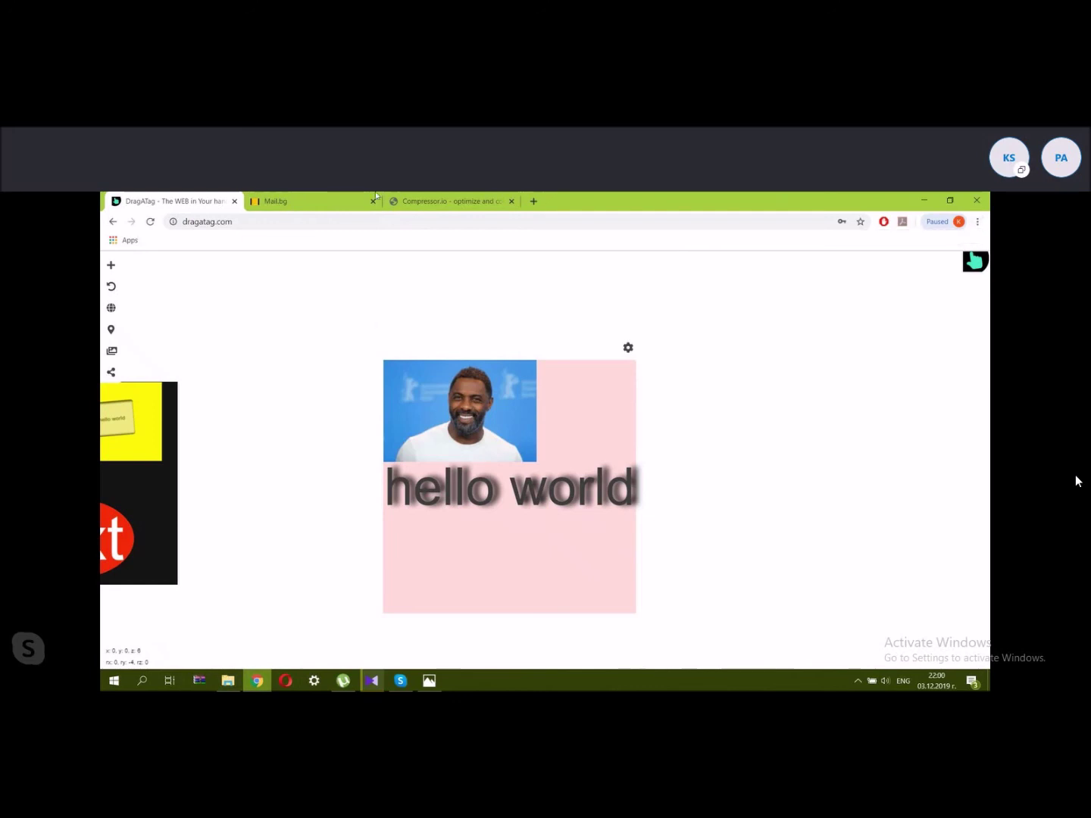
Minimize the browser, switch to Skype, end the ongoing call and close Skype without rating the call quality.
{"action": "left_click", "coordinate": [923, 199]}
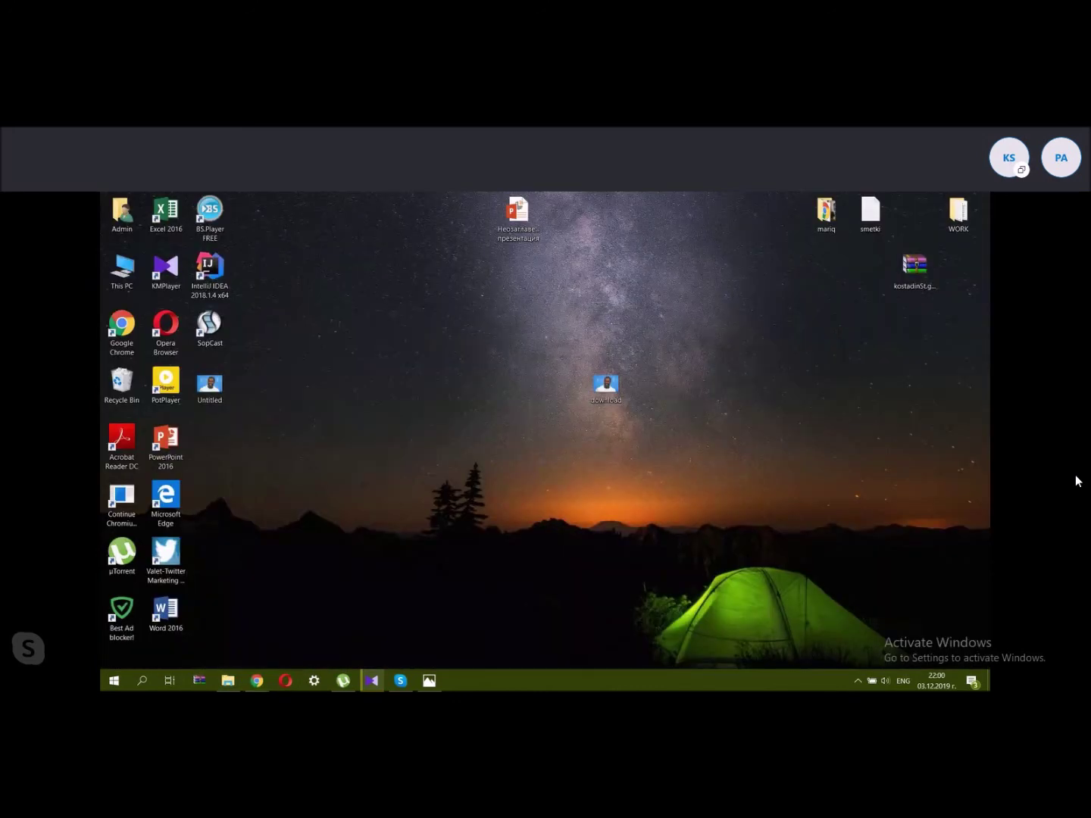
{"action": "left_click", "coordinate": [401, 681]}
{"action": "mouse_move", "coordinate": [507, 335]}
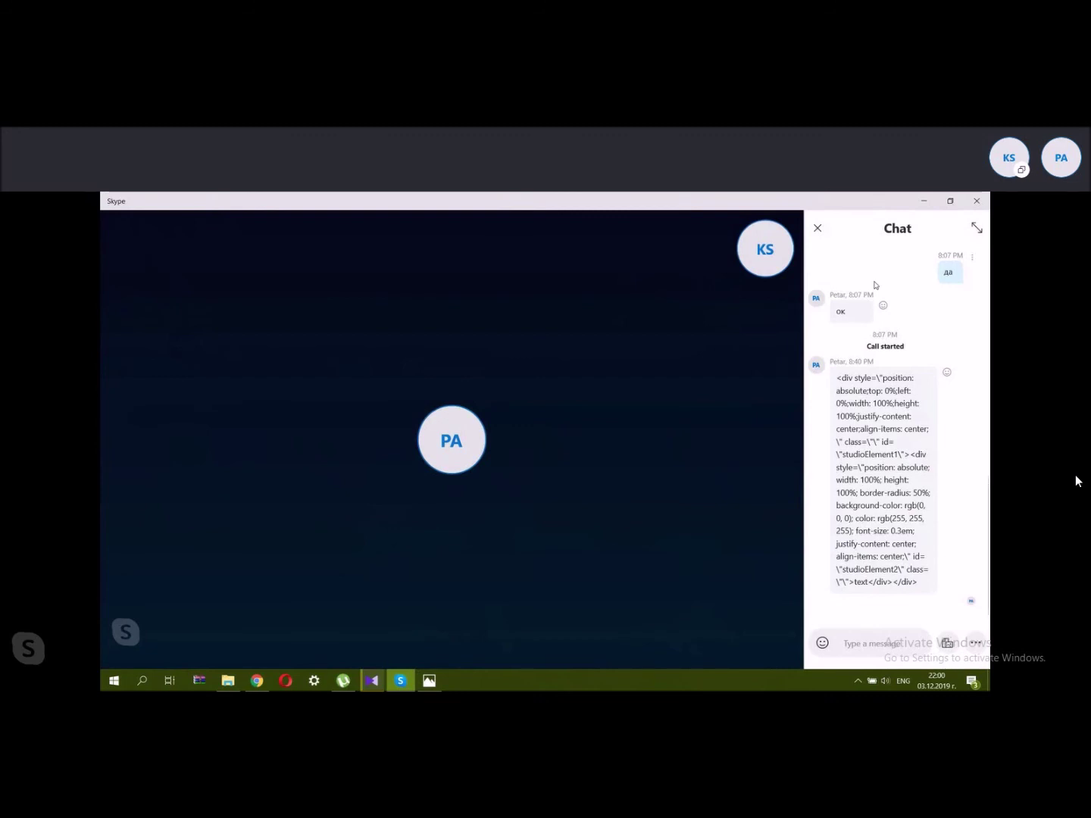
{"action": "mouse_move", "coordinate": [796, 265]}
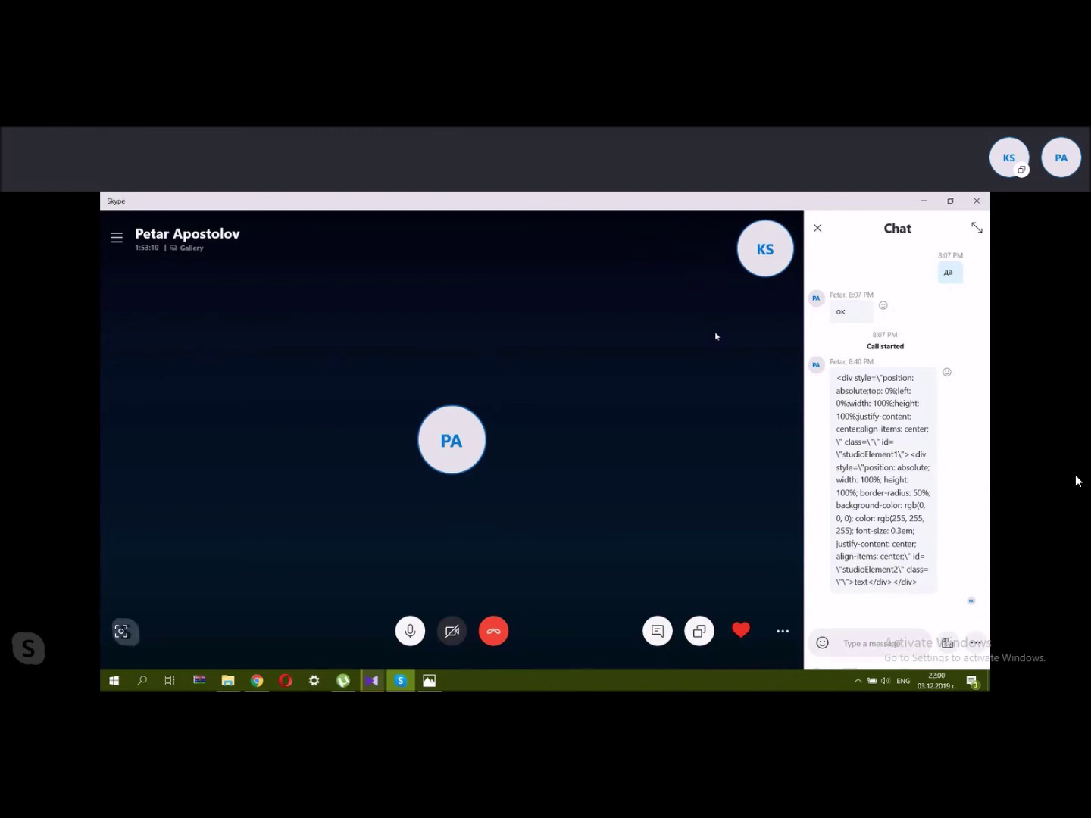
{"action": "mouse_move", "coordinate": [715, 337]}
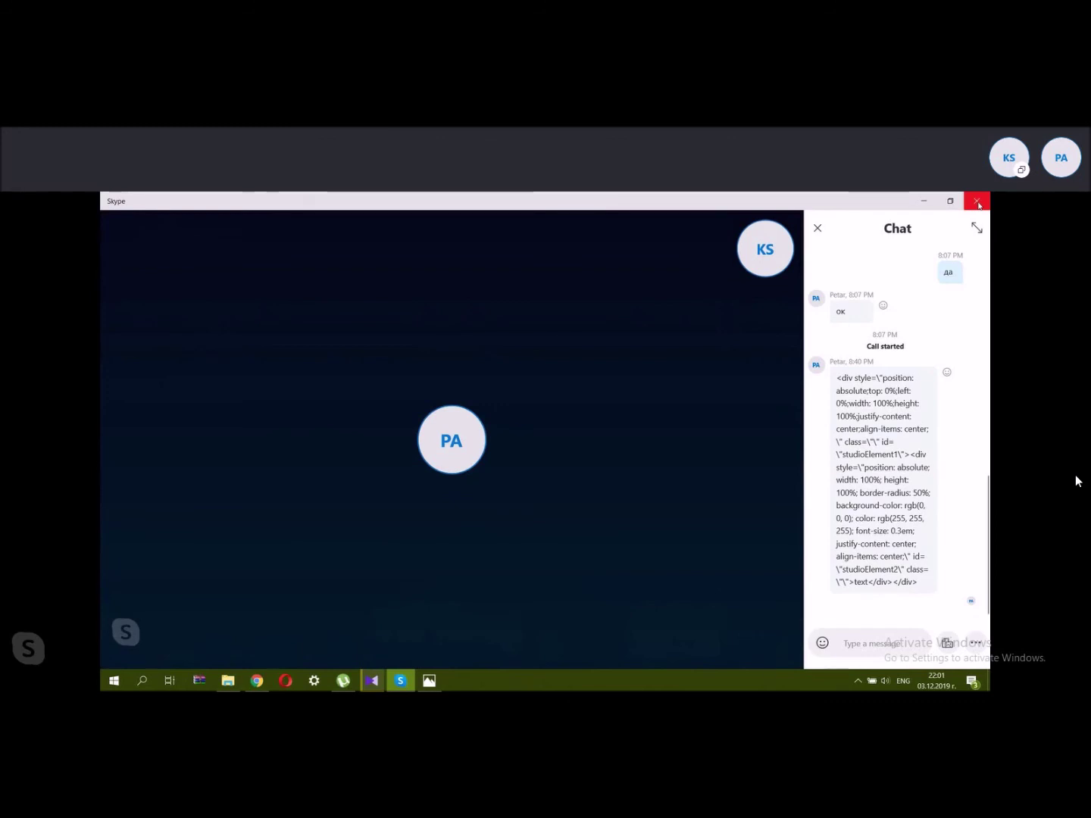
{"action": "mouse_move", "coordinate": [585, 553]}
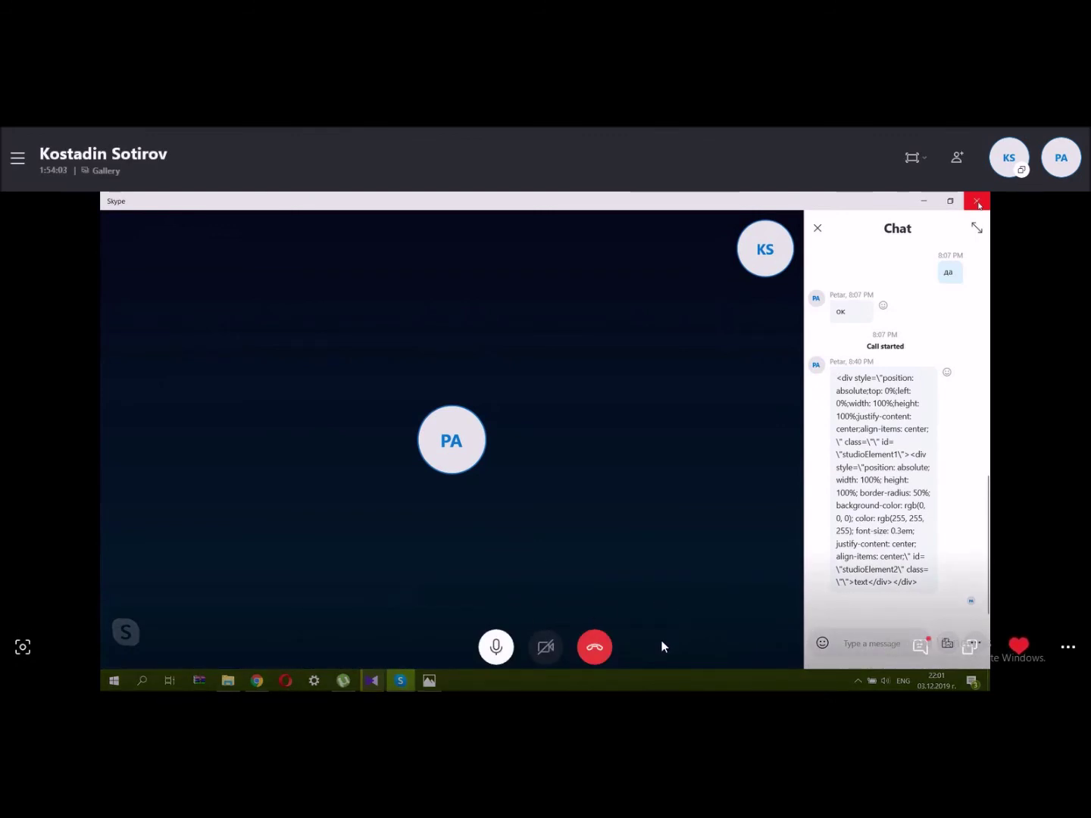
{"action": "left_click", "coordinate": [596, 651]}
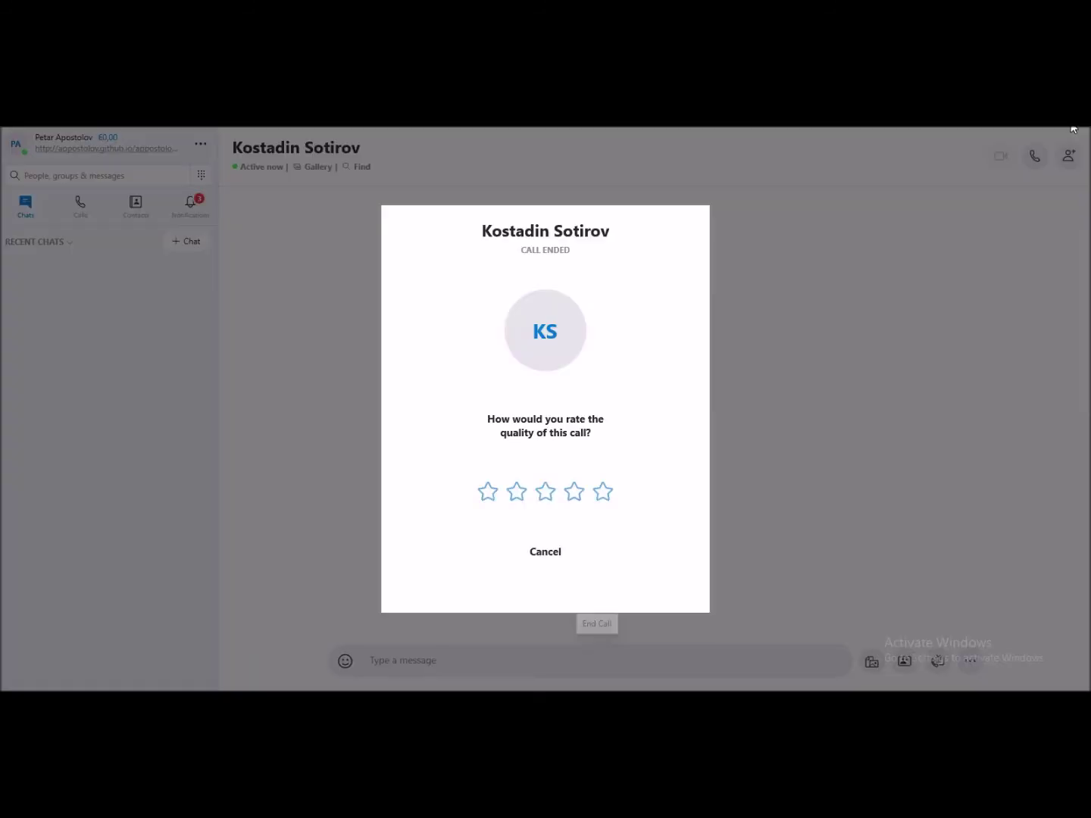
{"action": "key", "text": "alt+F4"}
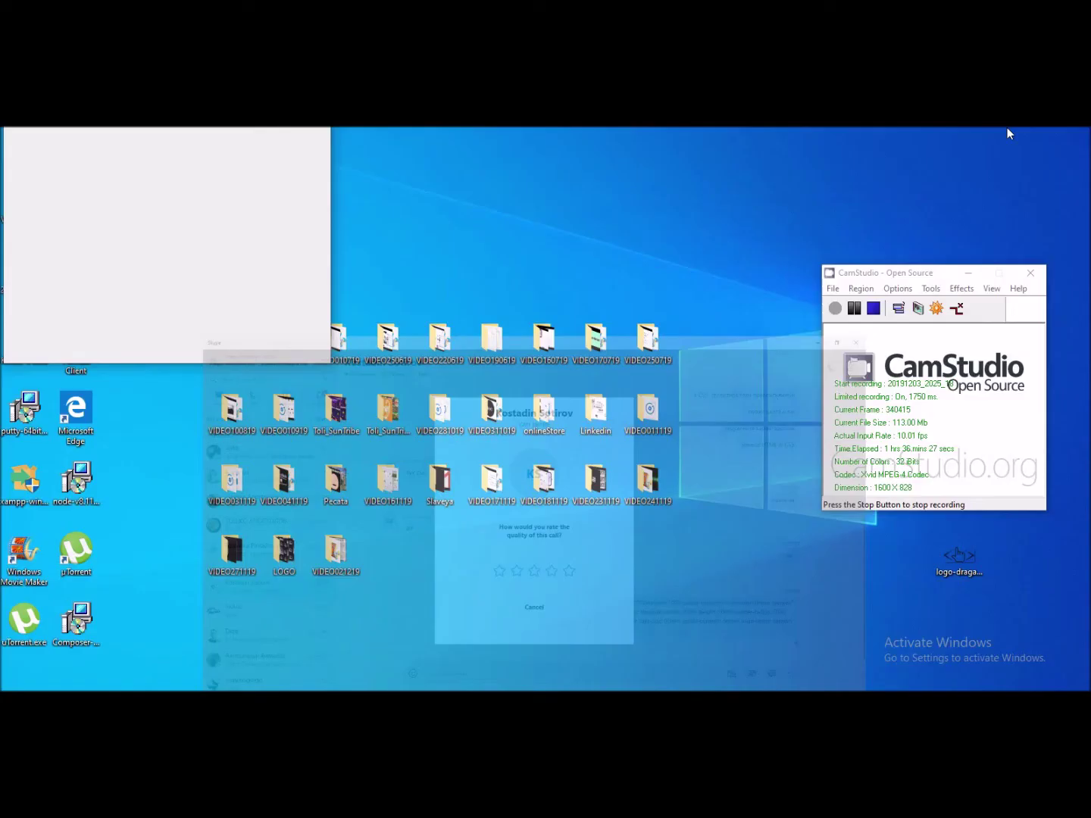